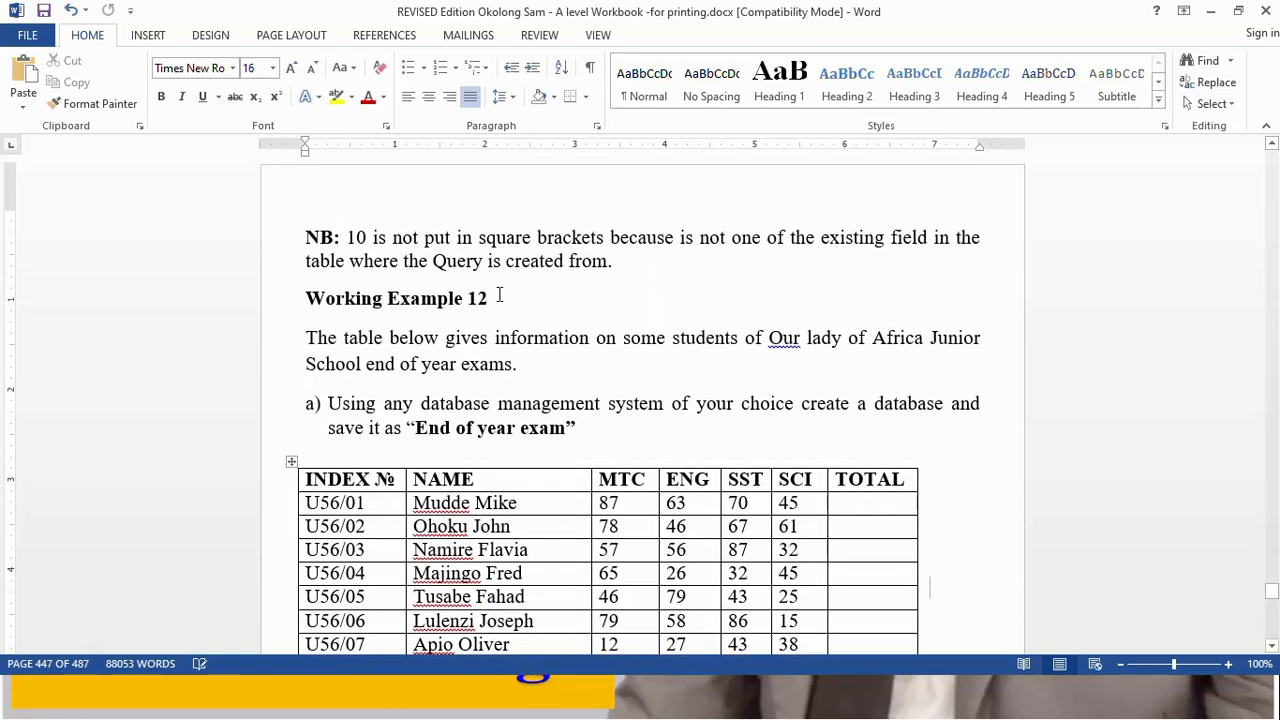
{"action": "scroll", "coordinate": [498, 295], "scroll_direction": "up", "scroll_amount": 15}
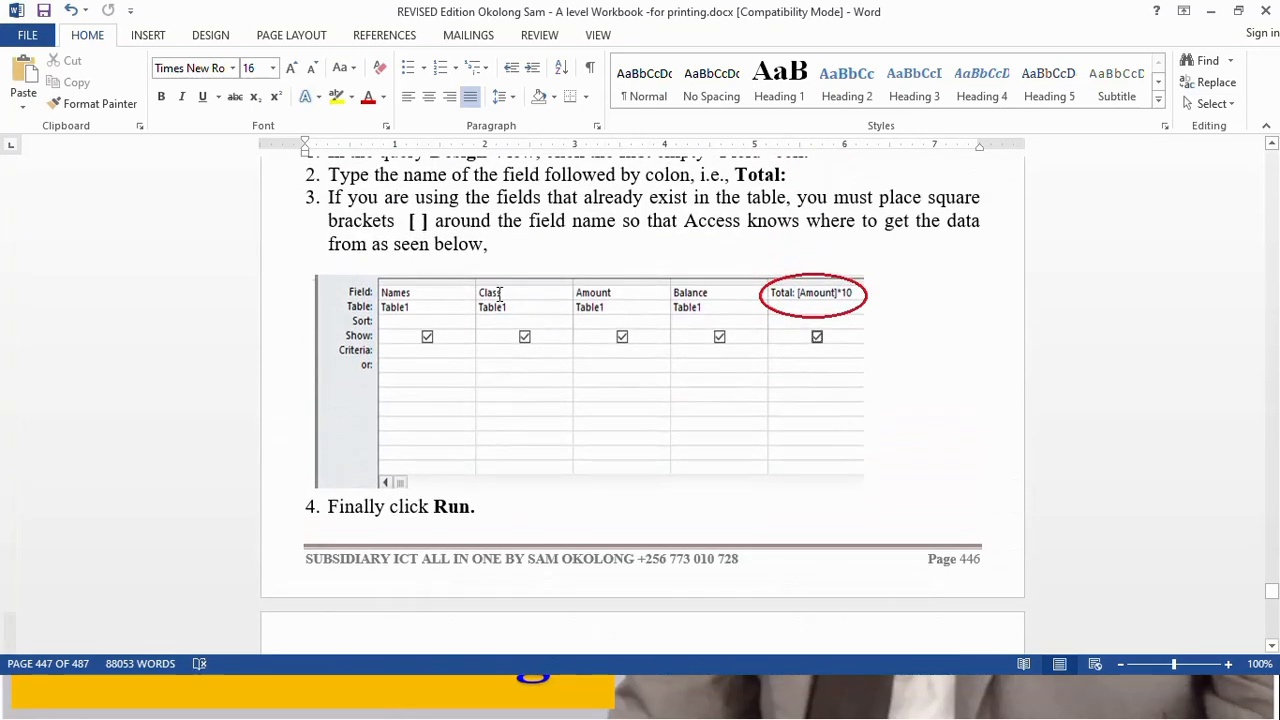
- Read through the workbook section on creating calculated query fields and the Working Example 12 exercise
{"action": "scroll", "coordinate": [498, 295], "scroll_direction": "down", "scroll_amount": 4}
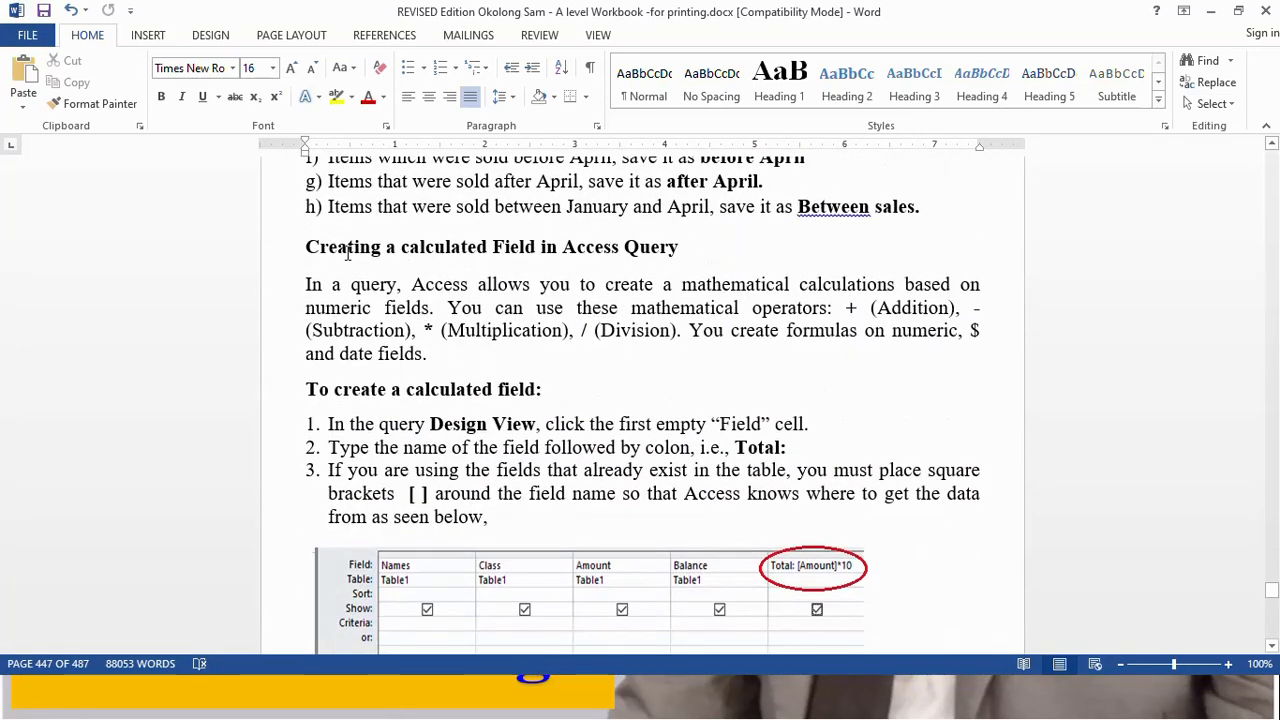
{"action": "left_click_drag", "start_coordinate": [303, 248], "coordinate": [676, 256]}
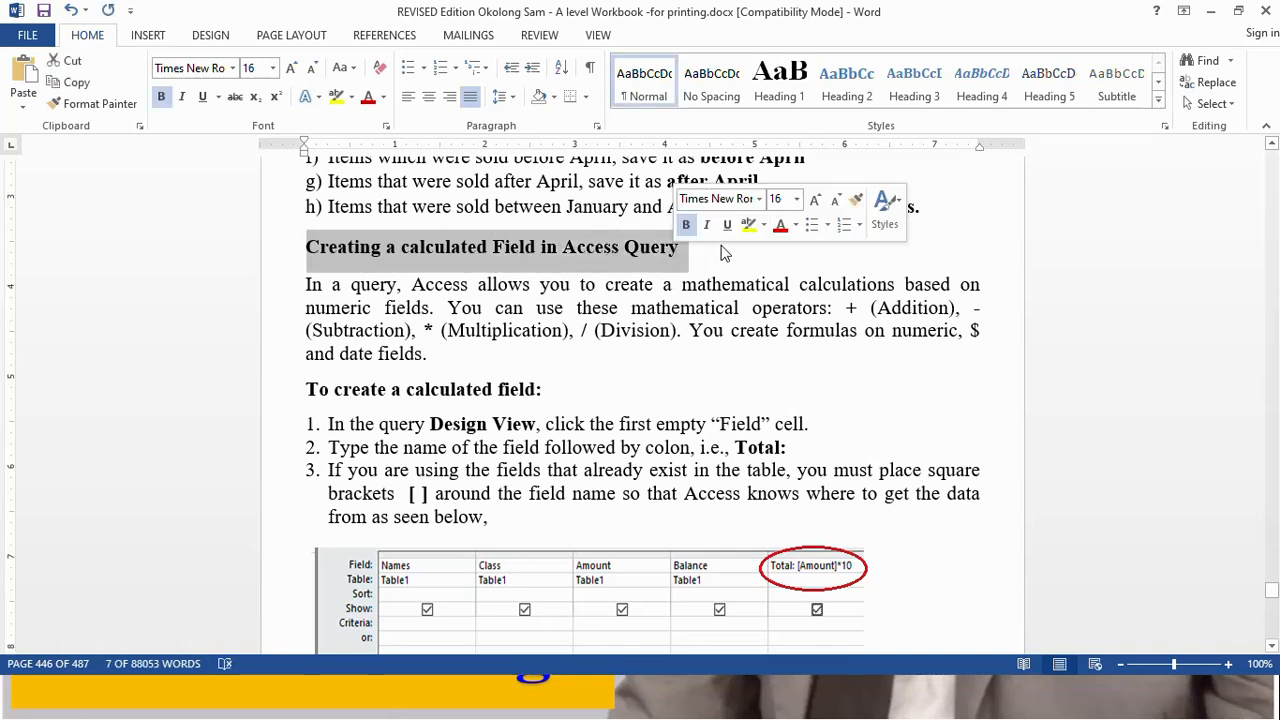
{"action": "left_click", "coordinate": [676, 256]}
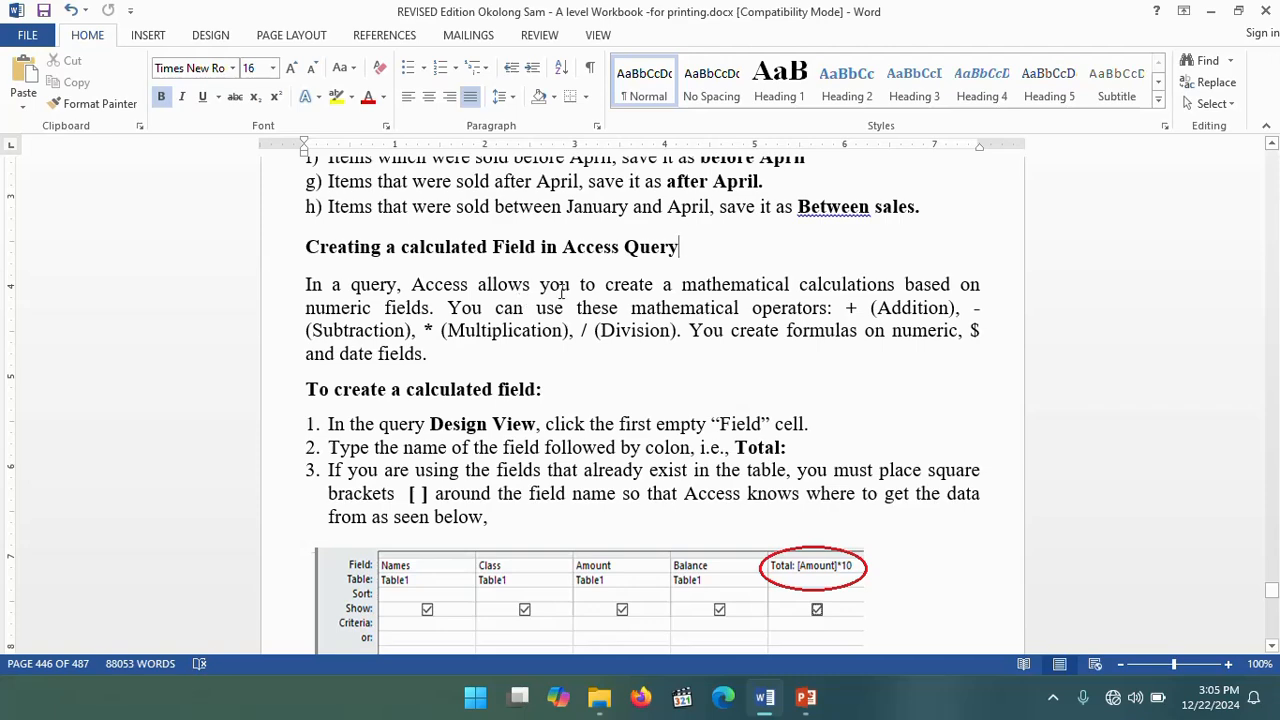
{"action": "scroll", "coordinate": [565, 289], "scroll_direction": "down", "scroll_amount": 1}
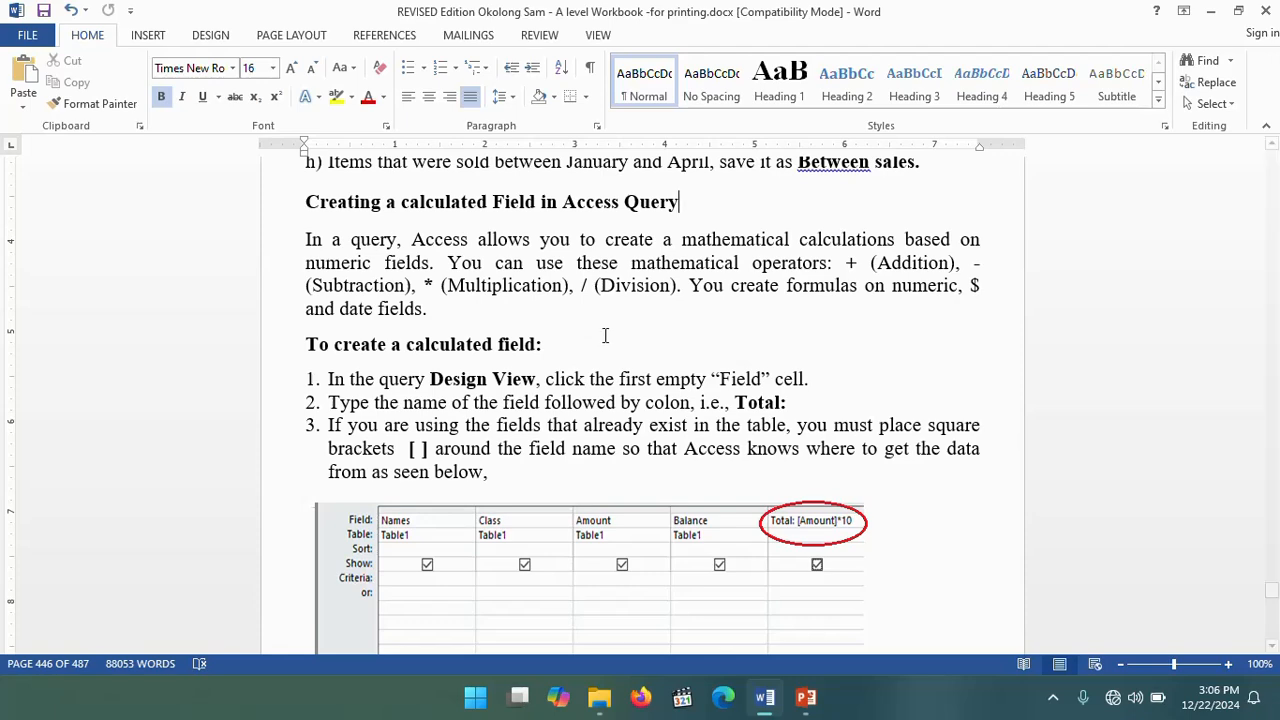
{"action": "scroll", "coordinate": [600, 330], "scroll_direction": "down", "scroll_amount": 4}
{"action": "scroll", "coordinate": [615, 331], "scroll_direction": "up", "scroll_amount": 1}
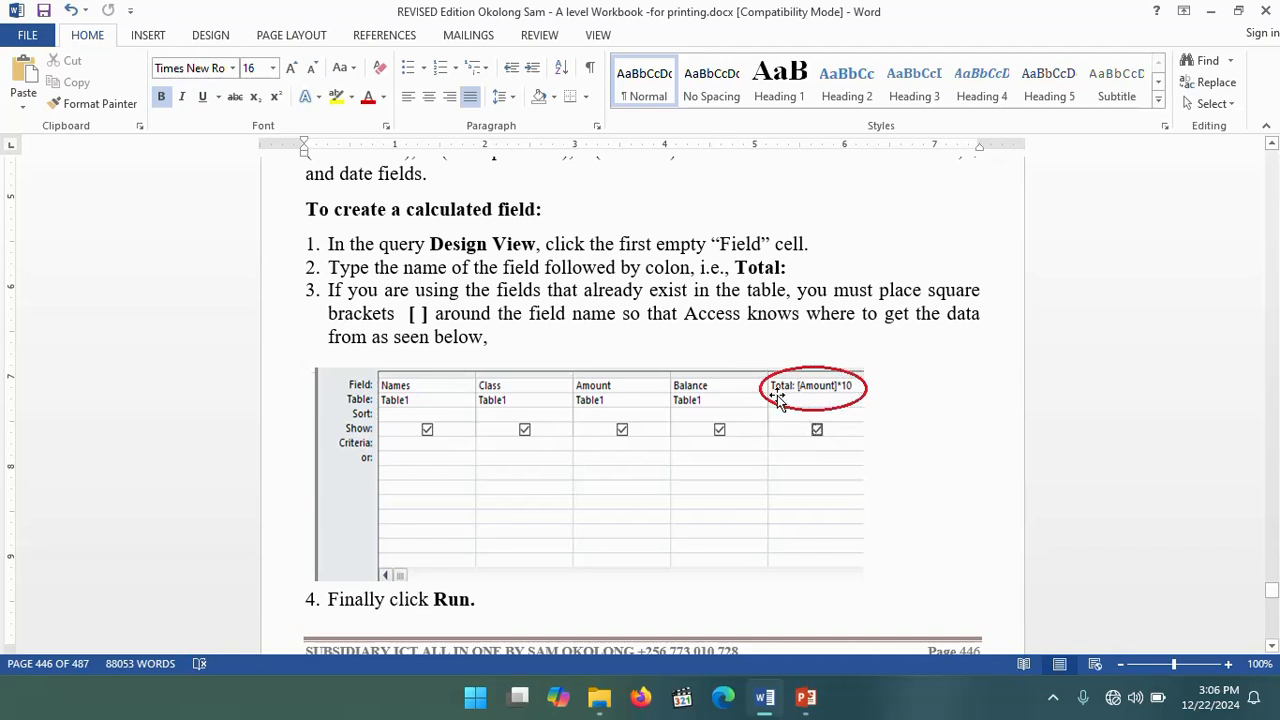
{"action": "scroll", "coordinate": [666, 420], "scroll_direction": "down", "scroll_amount": 2}
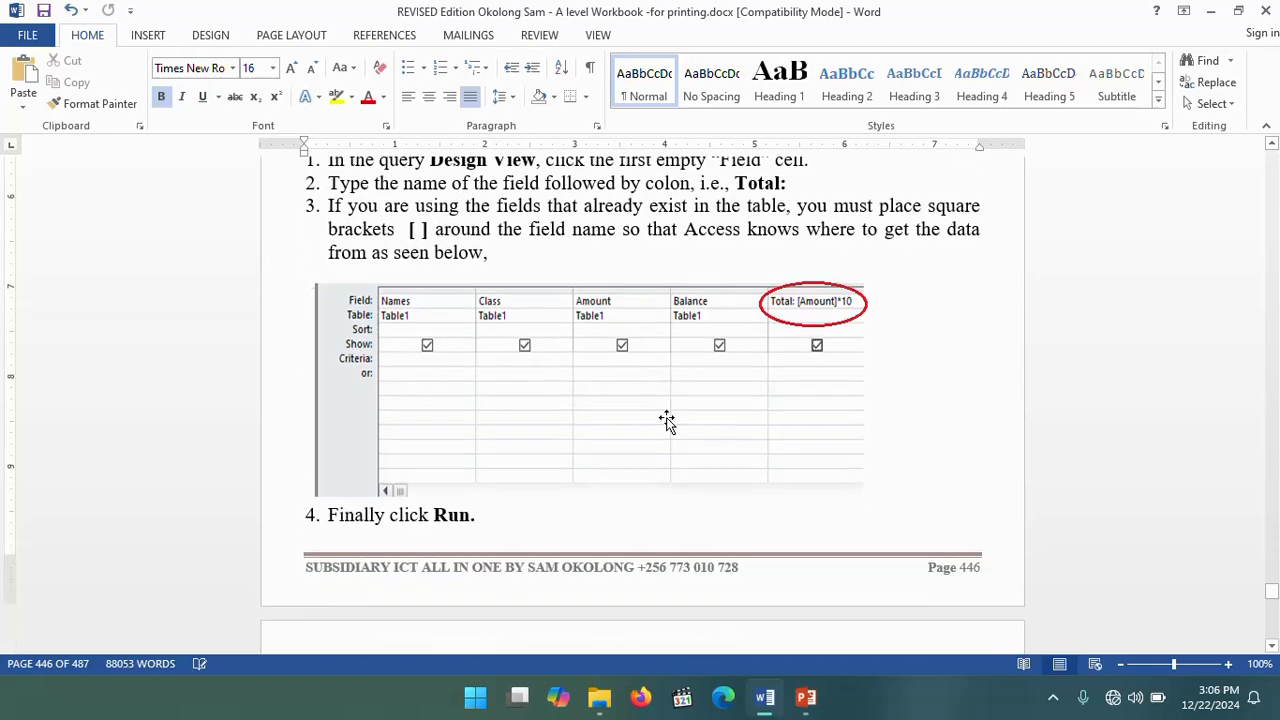
{"action": "scroll", "coordinate": [666, 417], "scroll_direction": "down", "scroll_amount": 8}
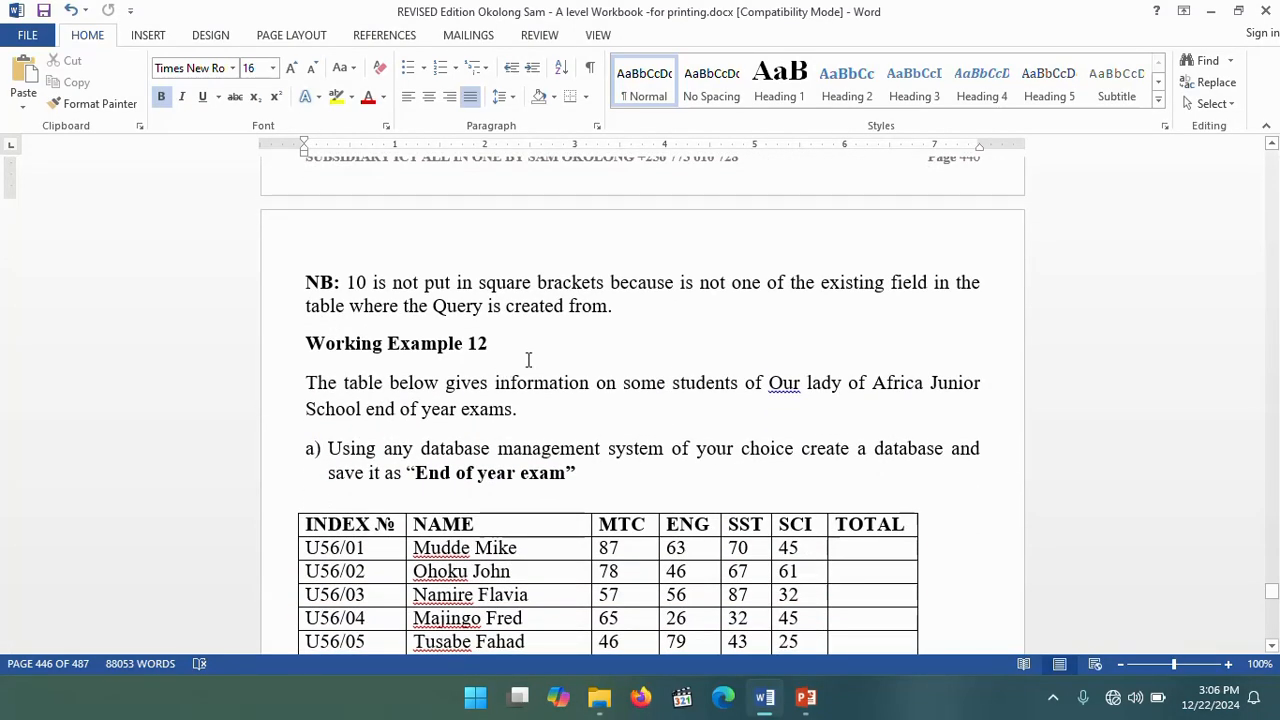
{"action": "scroll", "coordinate": [530, 358], "scroll_direction": "down", "scroll_amount": 1}
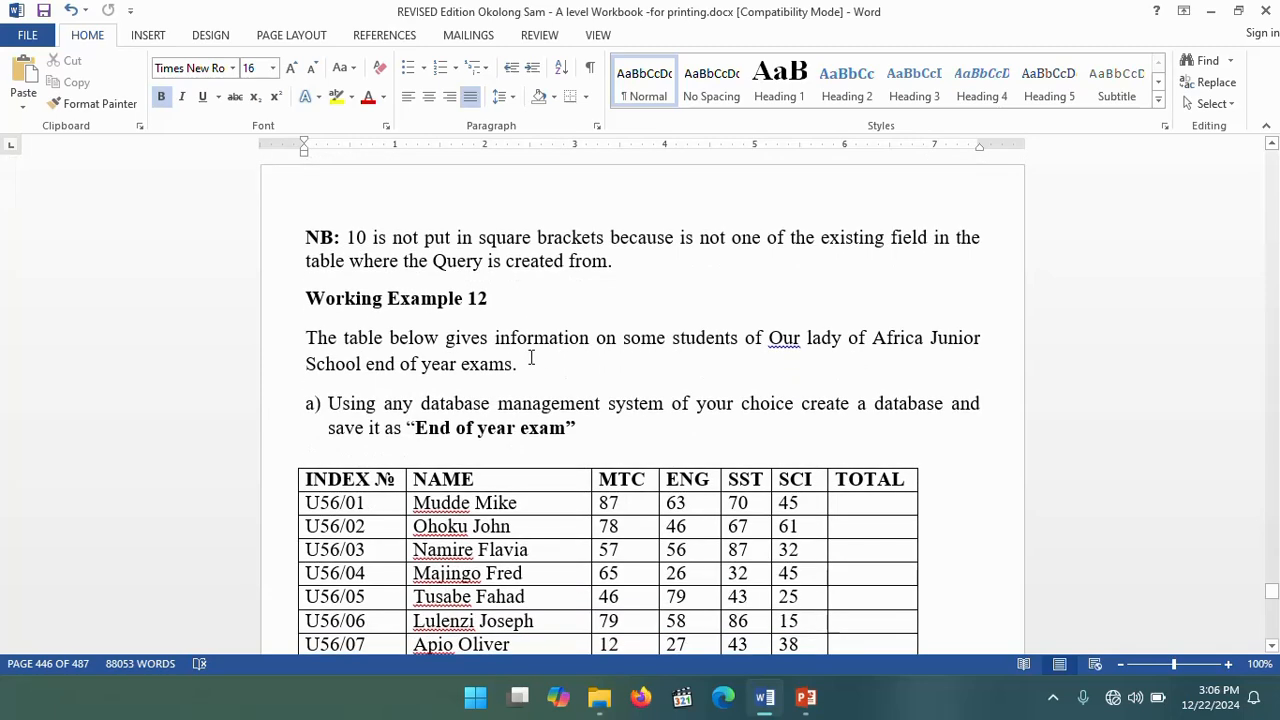
{"action": "scroll", "coordinate": [531, 358], "scroll_direction": "down", "scroll_amount": 2}
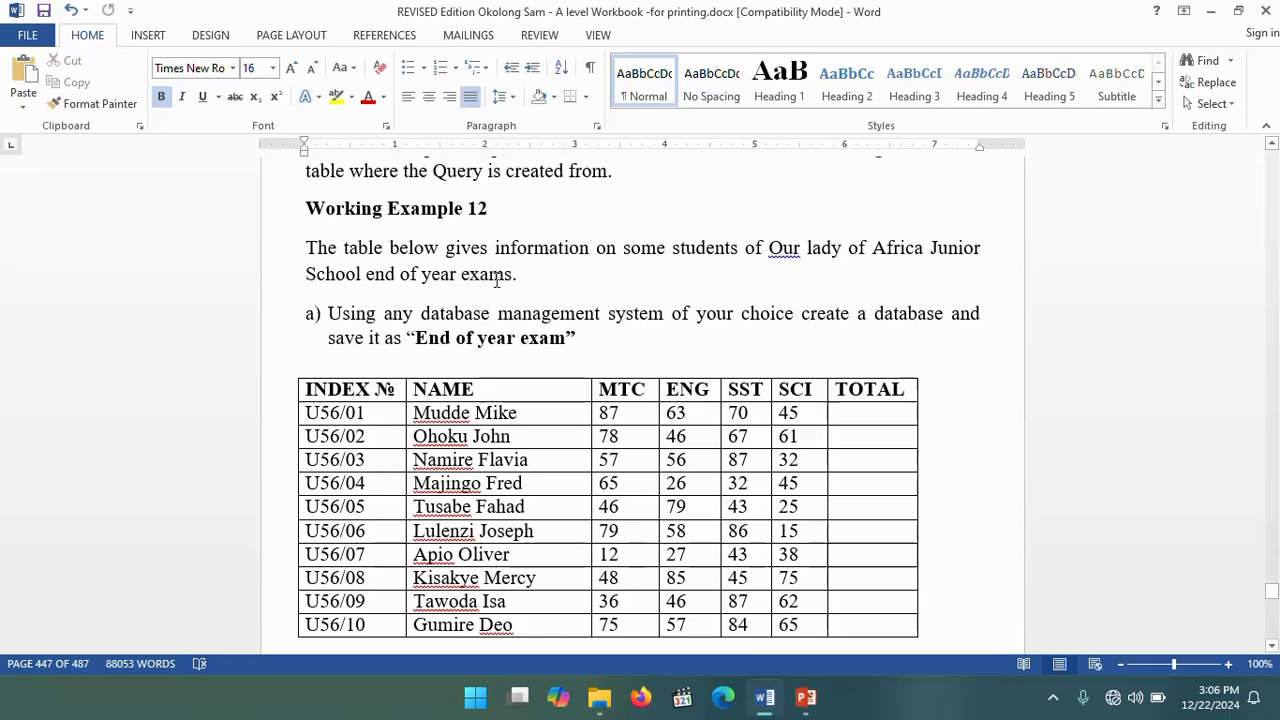
{"action": "scroll", "coordinate": [496, 281], "scroll_direction": "down", "scroll_amount": 1}
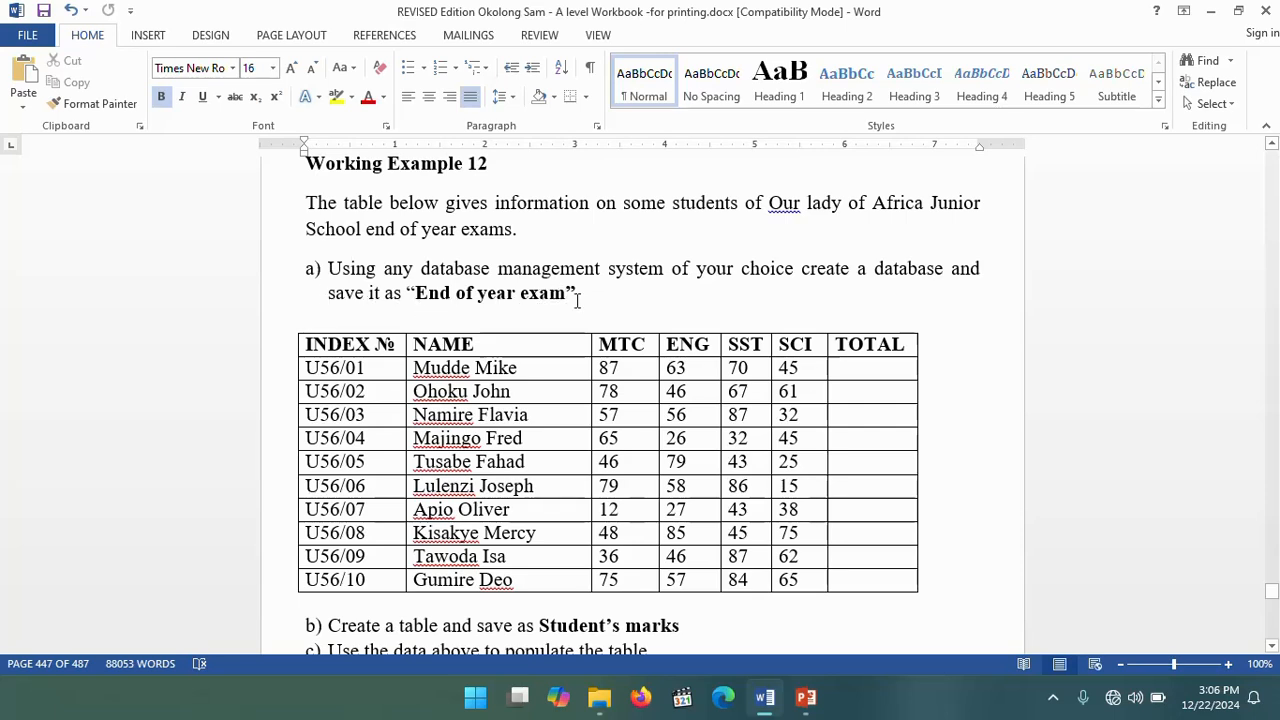
{"action": "mouse_move", "coordinate": [806, 700]}
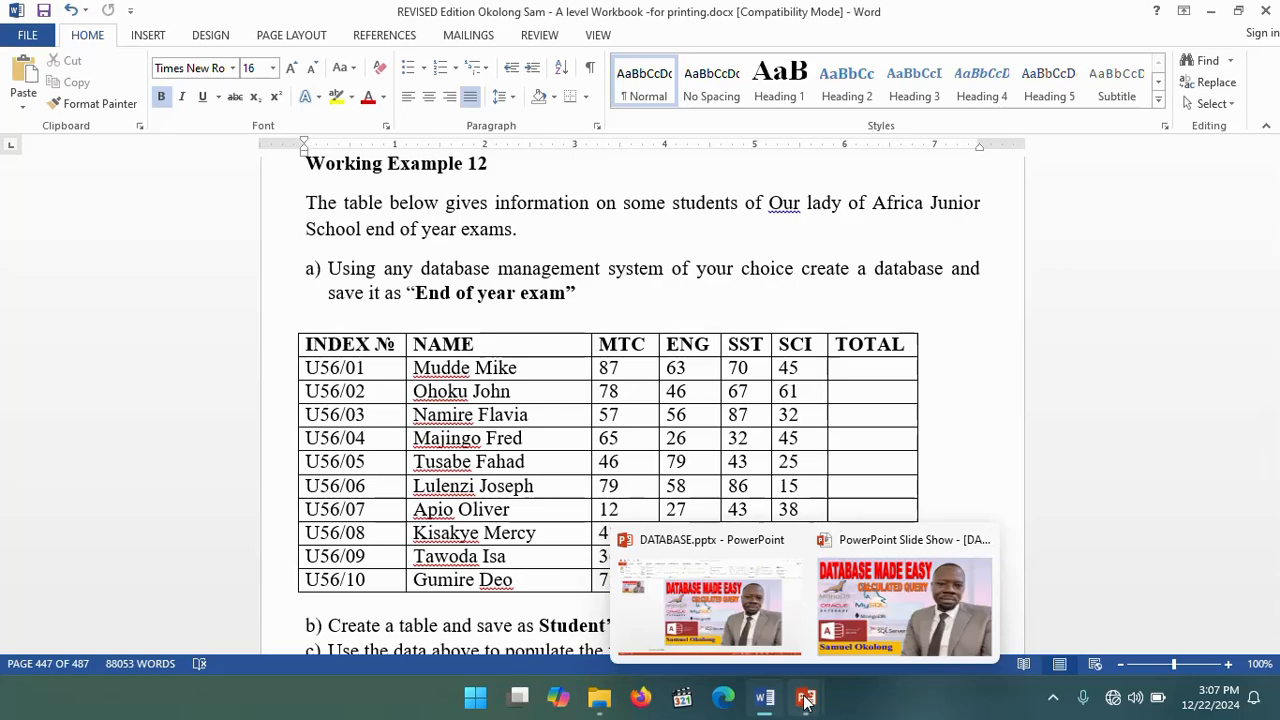
{"action": "left_click", "coordinate": [905, 600]}
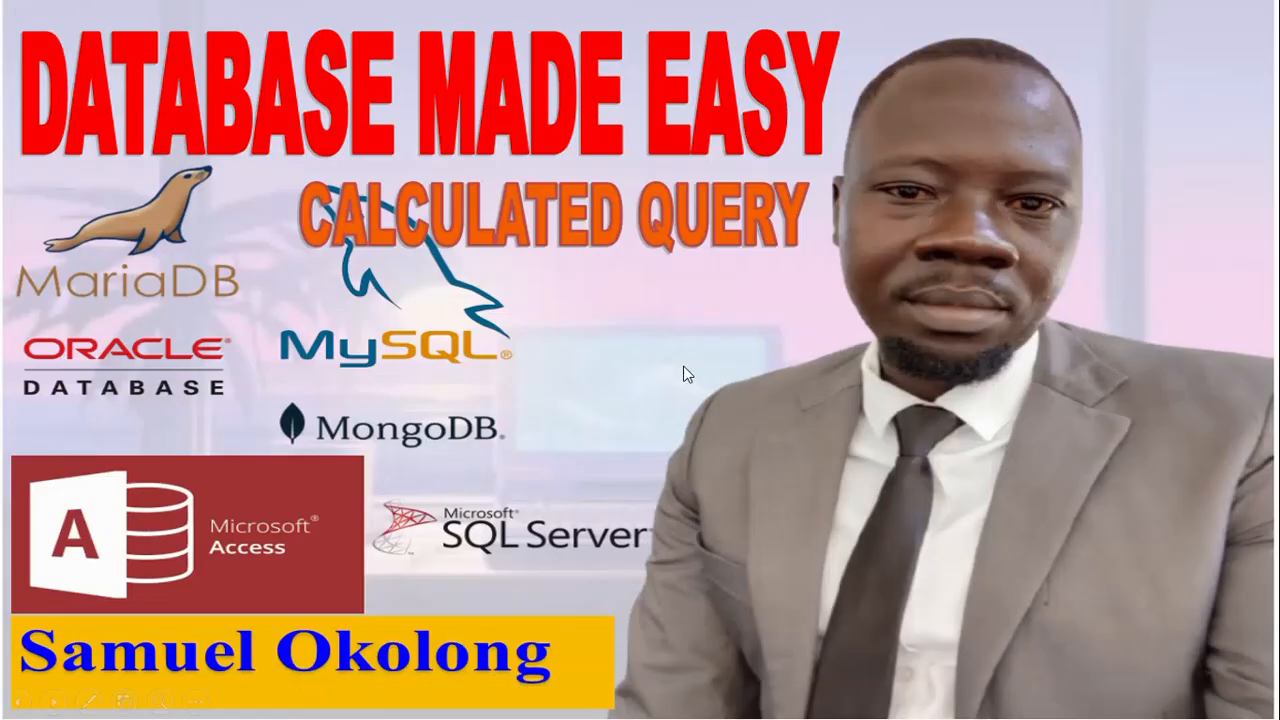
{"action": "key", "text": "Escape"}
{"action": "left_click", "coordinate": [1210, 10]}
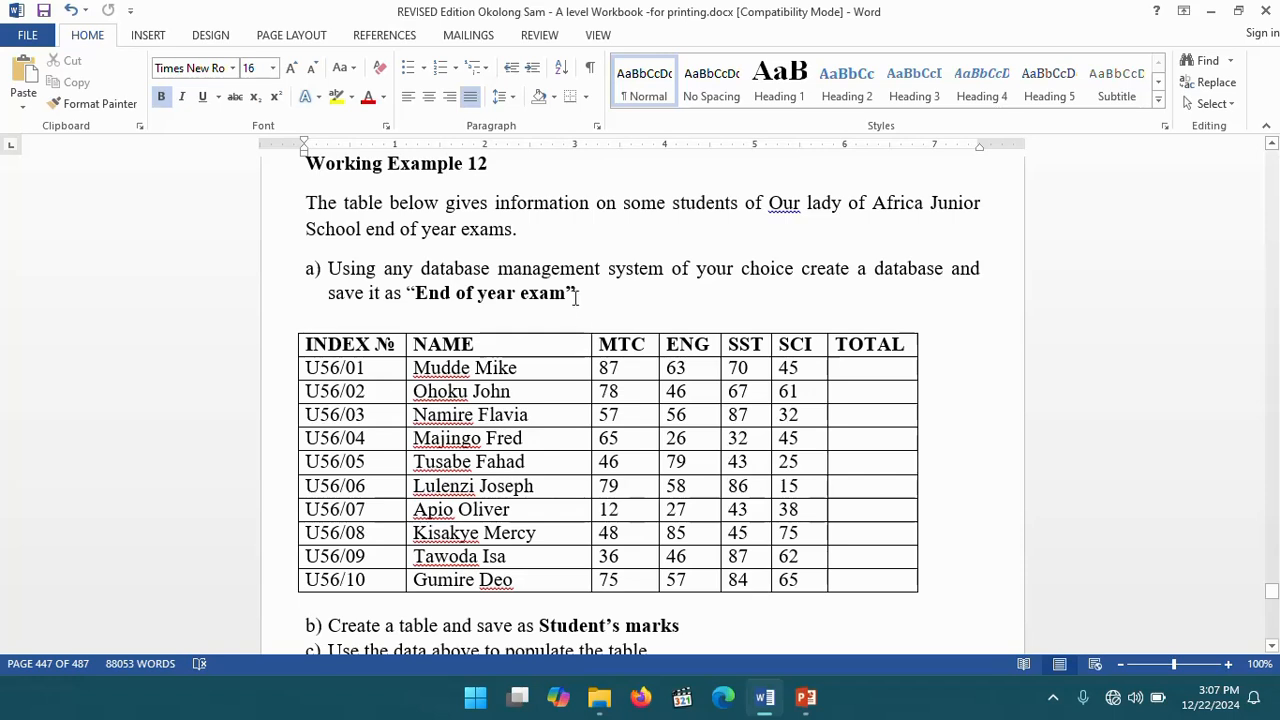
- Copy the database name End of year exam from the exercise text
{"action": "left_click_drag", "start_coordinate": [566, 295], "coordinate": [432, 302]}
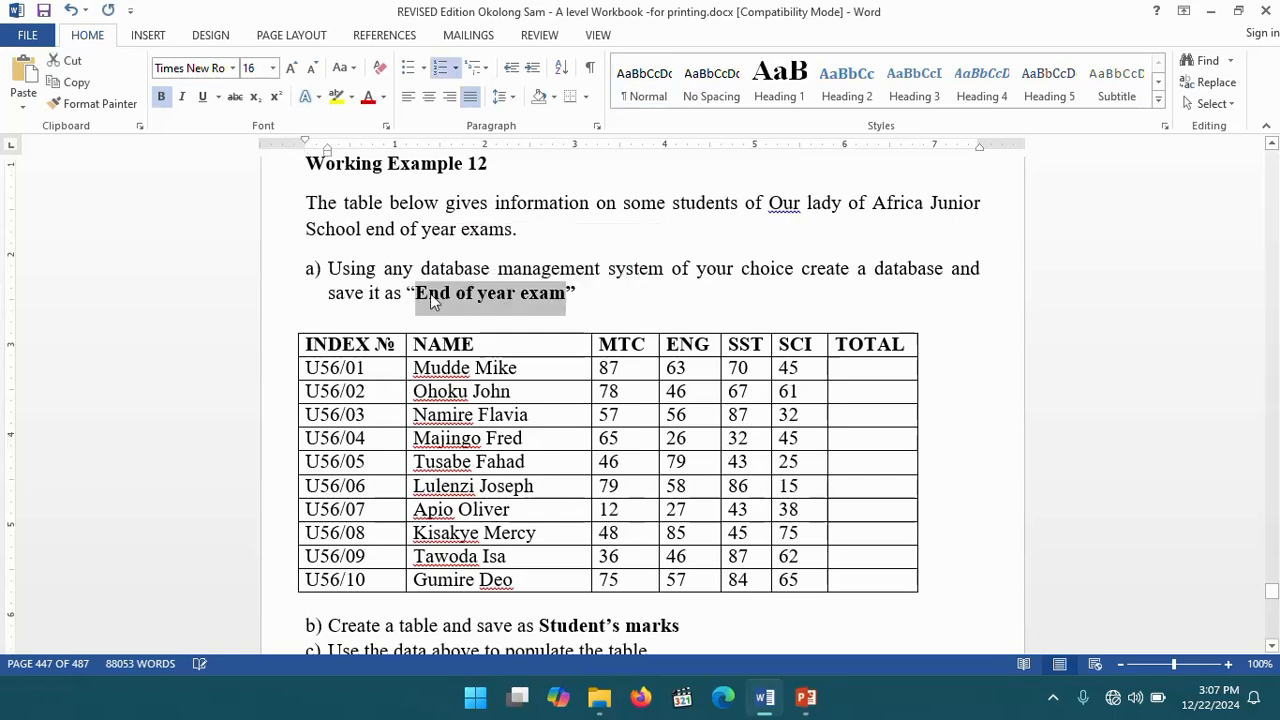
{"action": "right_click", "coordinate": [432, 302]}
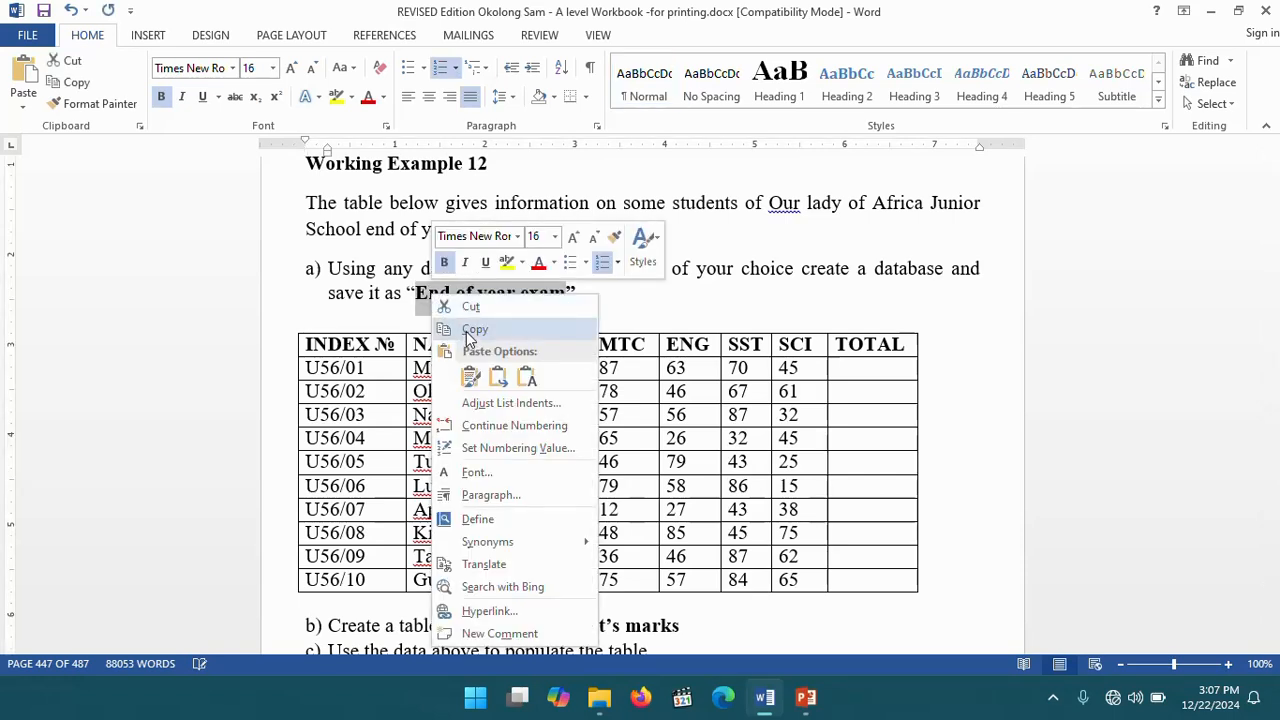
{"action": "left_click", "coordinate": [470, 330]}
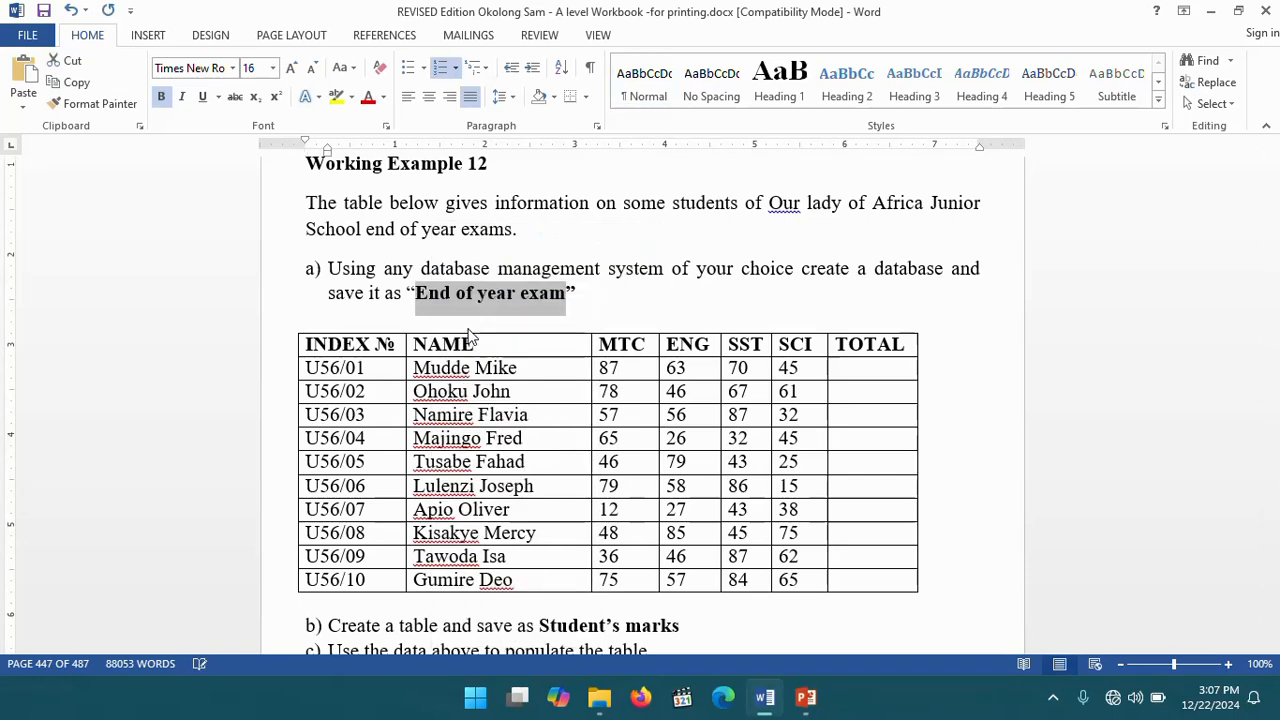
- Create a new Microsoft Access database on the desktop named End of year exam
{"action": "left_click", "coordinate": [1213, 11]}
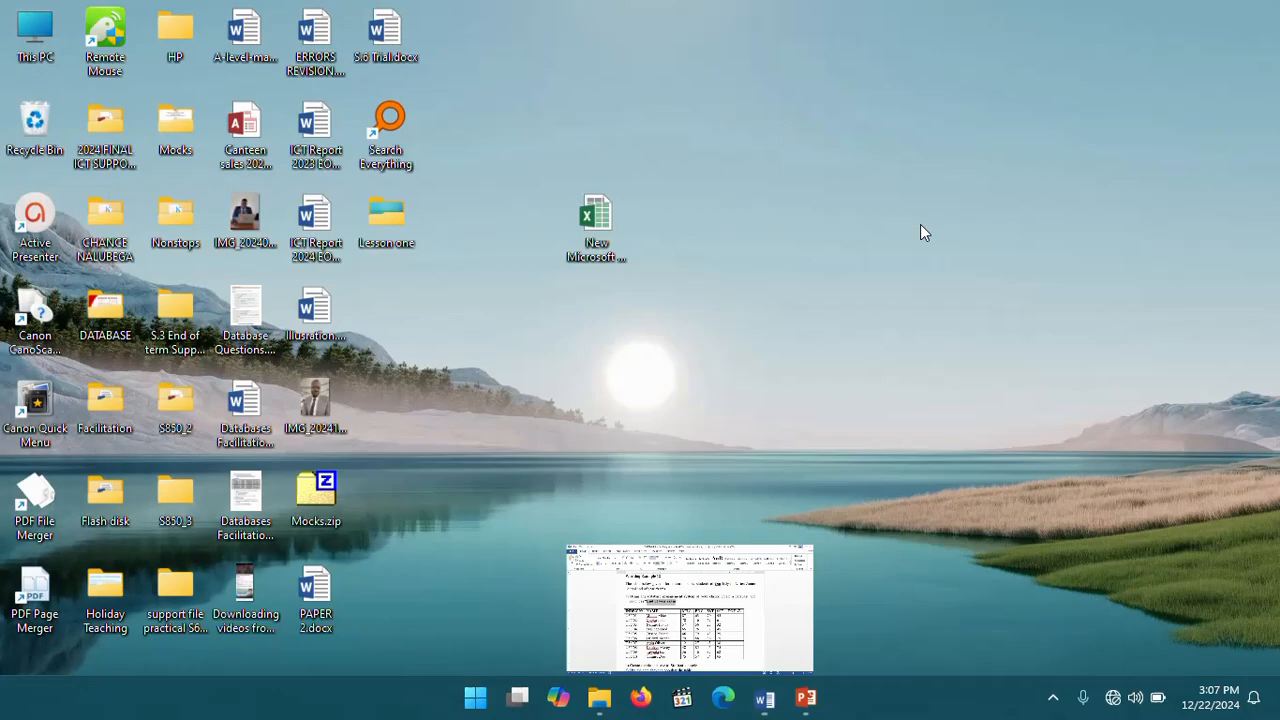
{"action": "right_click", "coordinate": [731, 140]}
{"action": "mouse_move", "coordinate": [839, 320]}
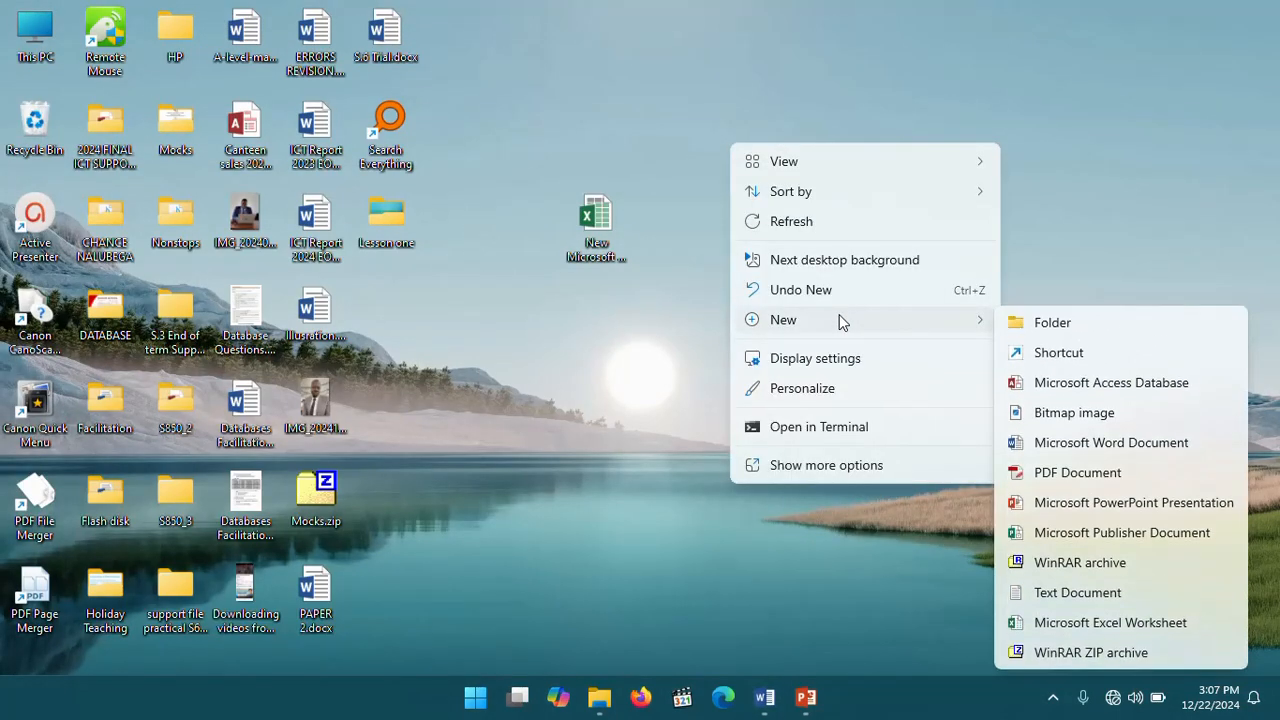
{"action": "left_click", "coordinate": [1106, 384]}
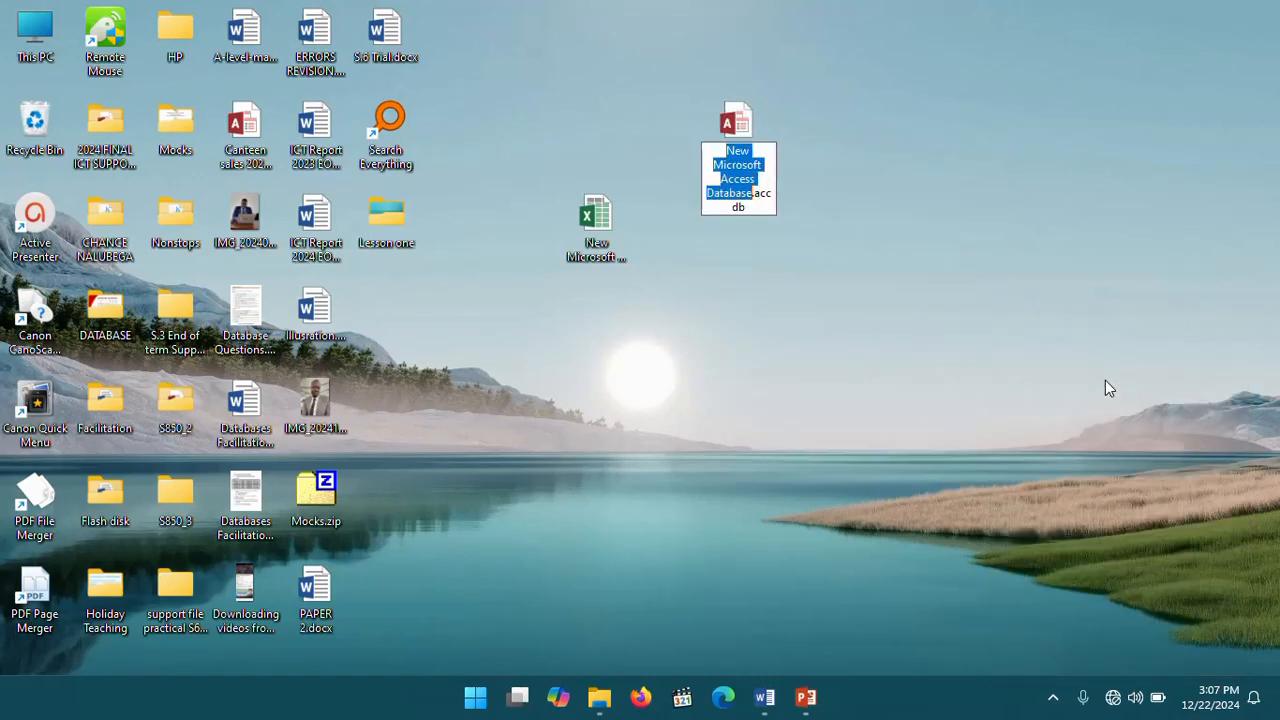
{"action": "type", "text": "End of year exam"}
{"action": "key", "text": "Return"}
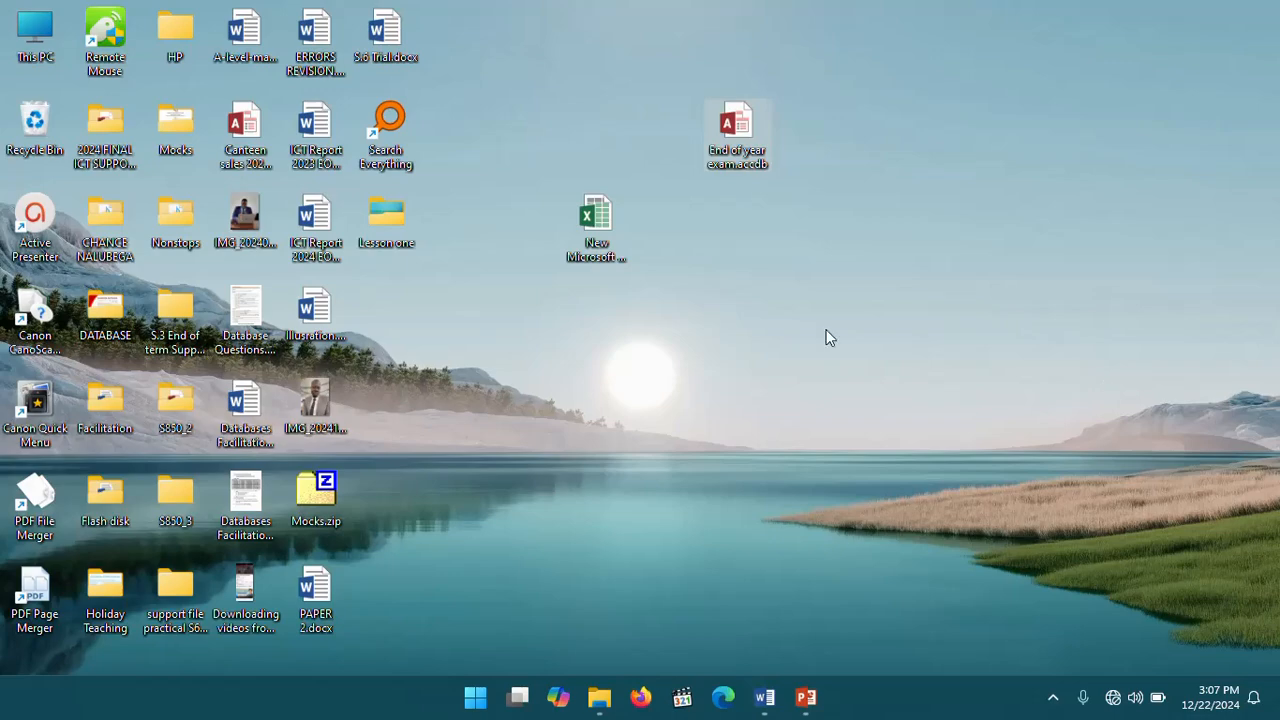
- Review the exercise's student marks table and the tasks for creating the table and total-marks query
{"action": "left_click", "coordinate": [766, 710]}
{"action": "scroll", "coordinate": [548, 425], "scroll_direction": "down", "scroll_amount": 4}
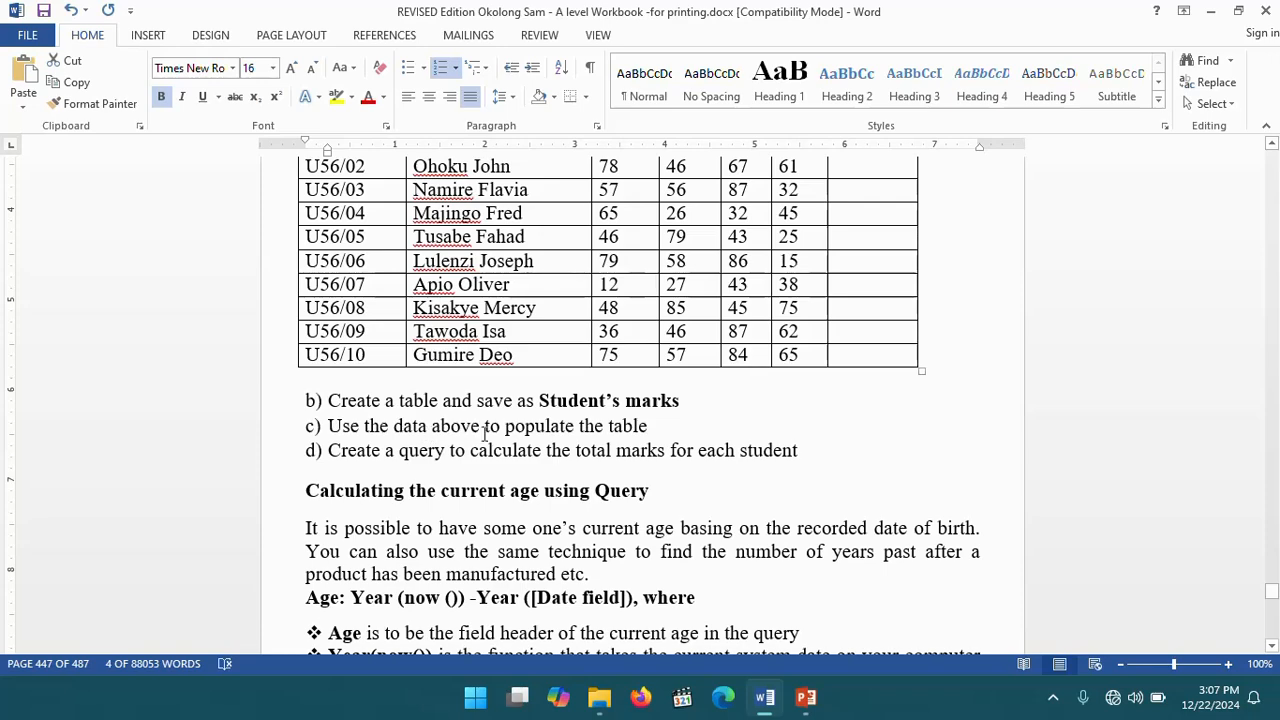
{"action": "scroll", "coordinate": [719, 403], "scroll_direction": "up", "scroll_amount": 2}
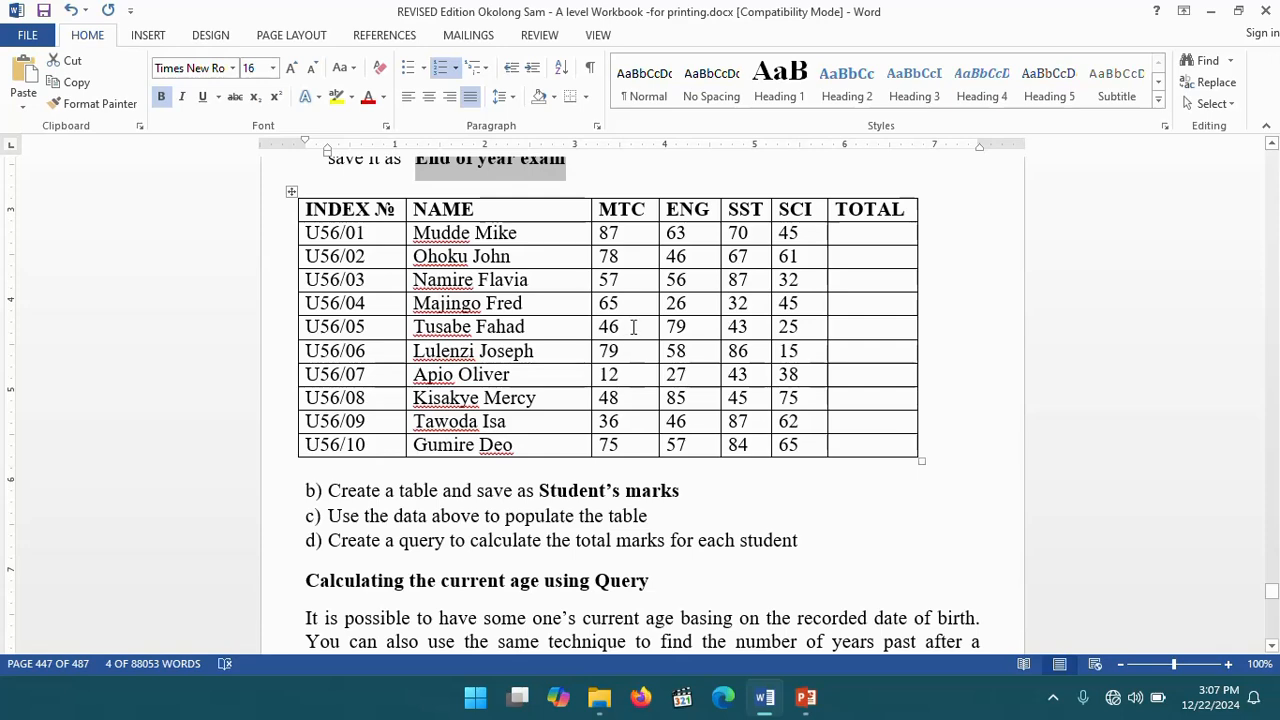
{"action": "scroll", "coordinate": [633, 327], "scroll_direction": "down", "scroll_amount": 2}
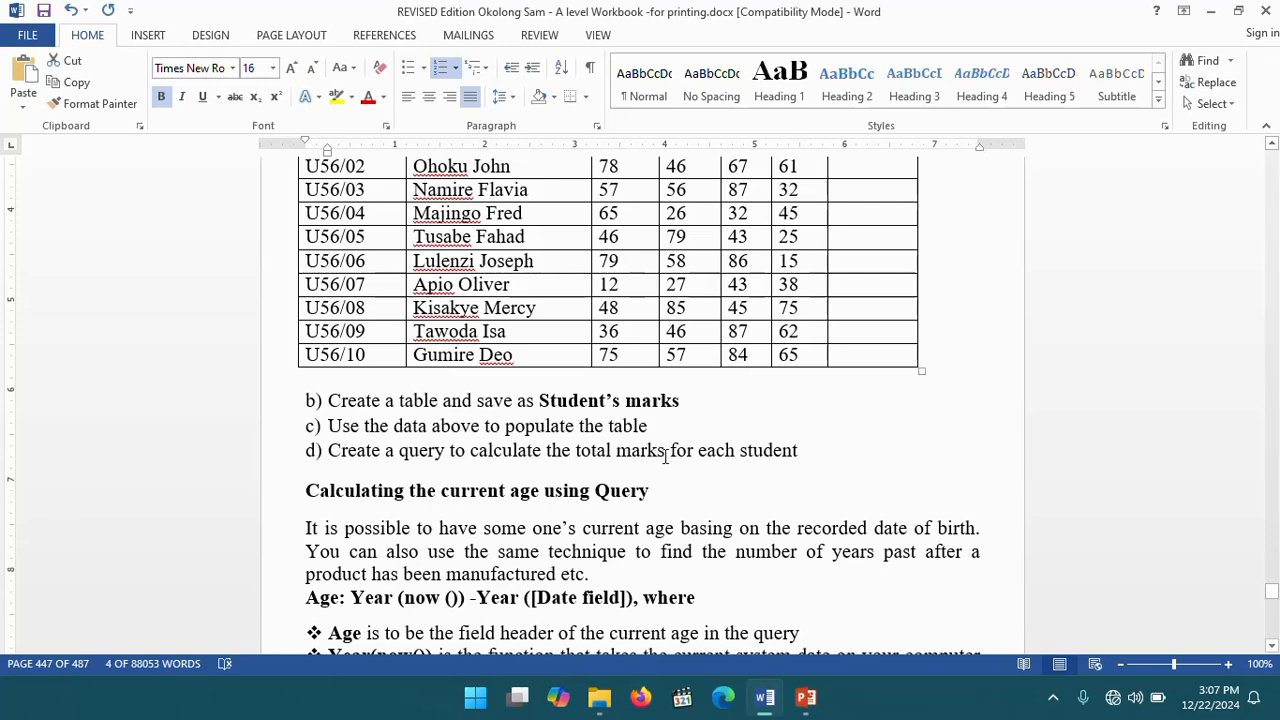
{"action": "scroll", "coordinate": [837, 549], "scroll_direction": "up", "scroll_amount": 4}
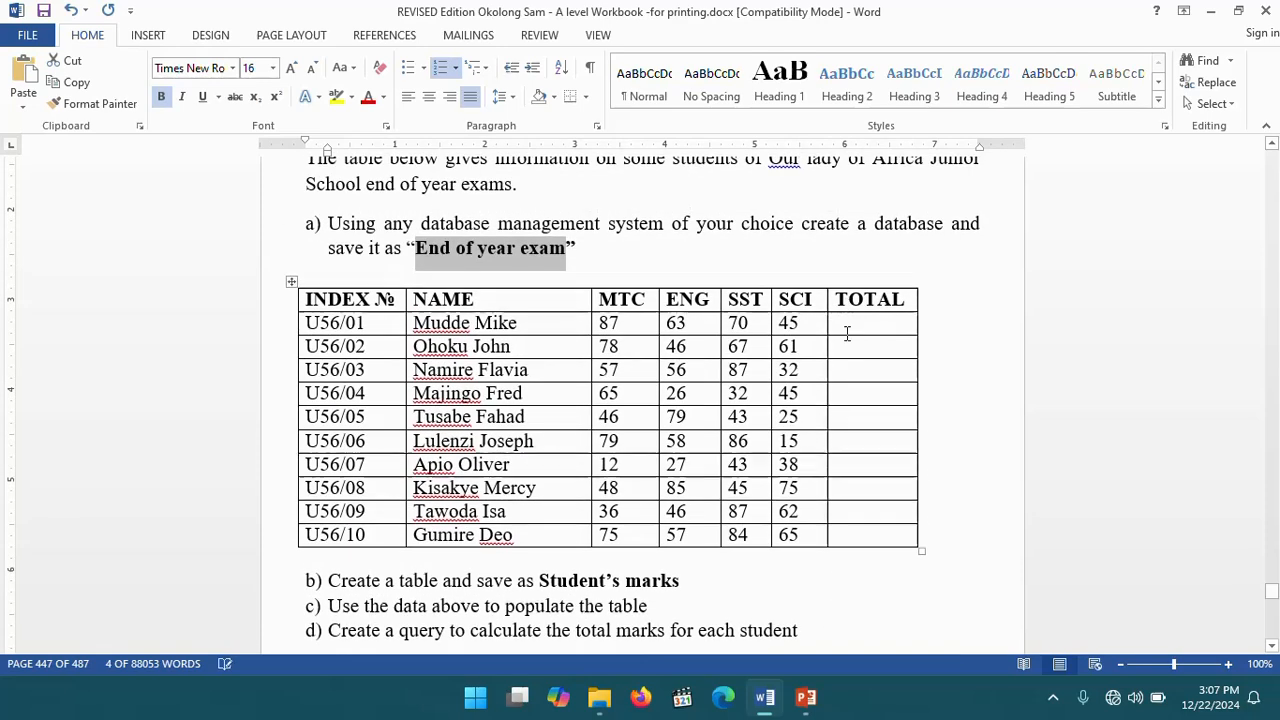
{"action": "left_click", "coordinate": [846, 320]}
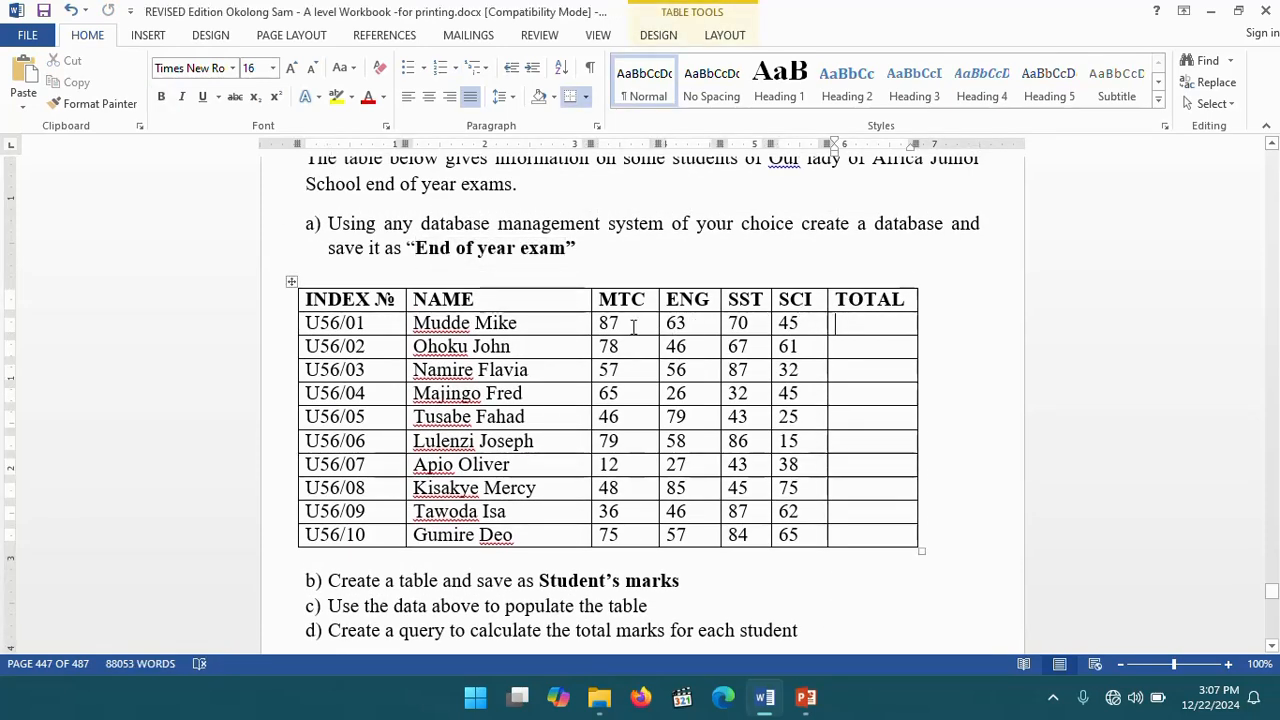
{"action": "left_click", "coordinate": [621, 322]}
{"action": "left_click", "coordinate": [688, 322]}
{"action": "left_click", "coordinate": [757, 321]}
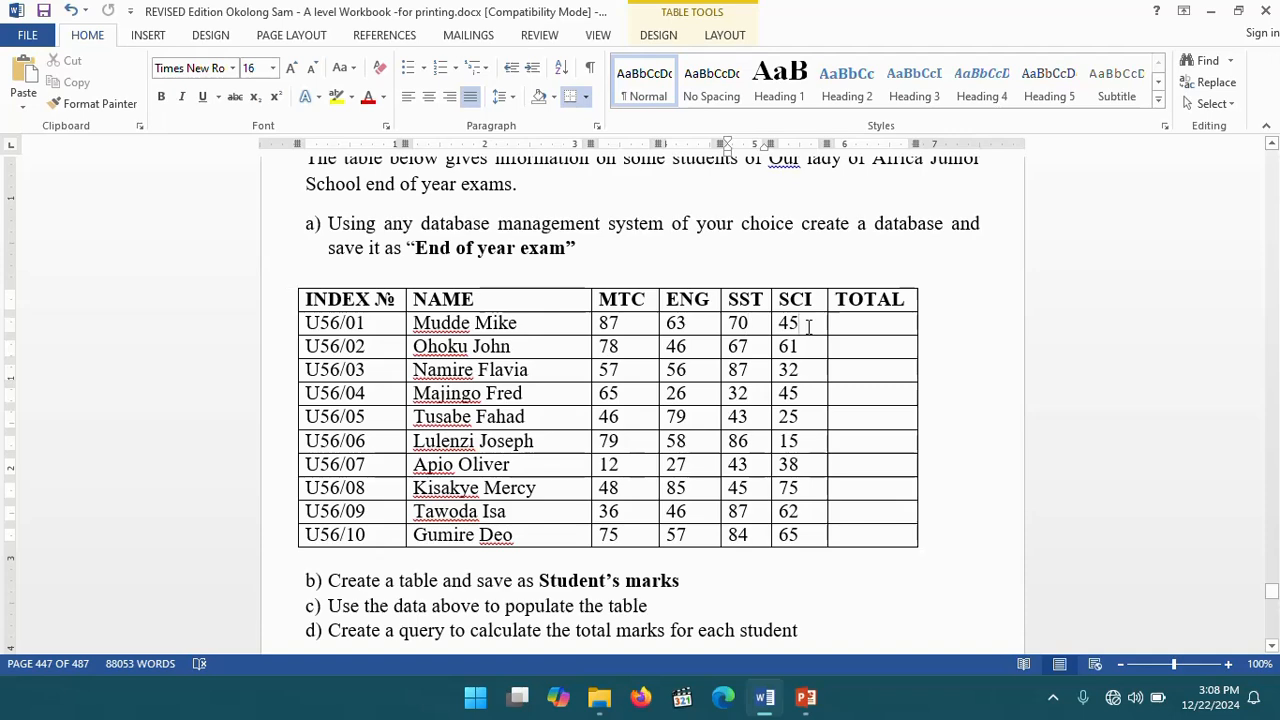
{"action": "left_click", "coordinate": [809, 323]}
{"action": "scroll", "coordinate": [612, 350], "scroll_direction": "down", "scroll_amount": 1}
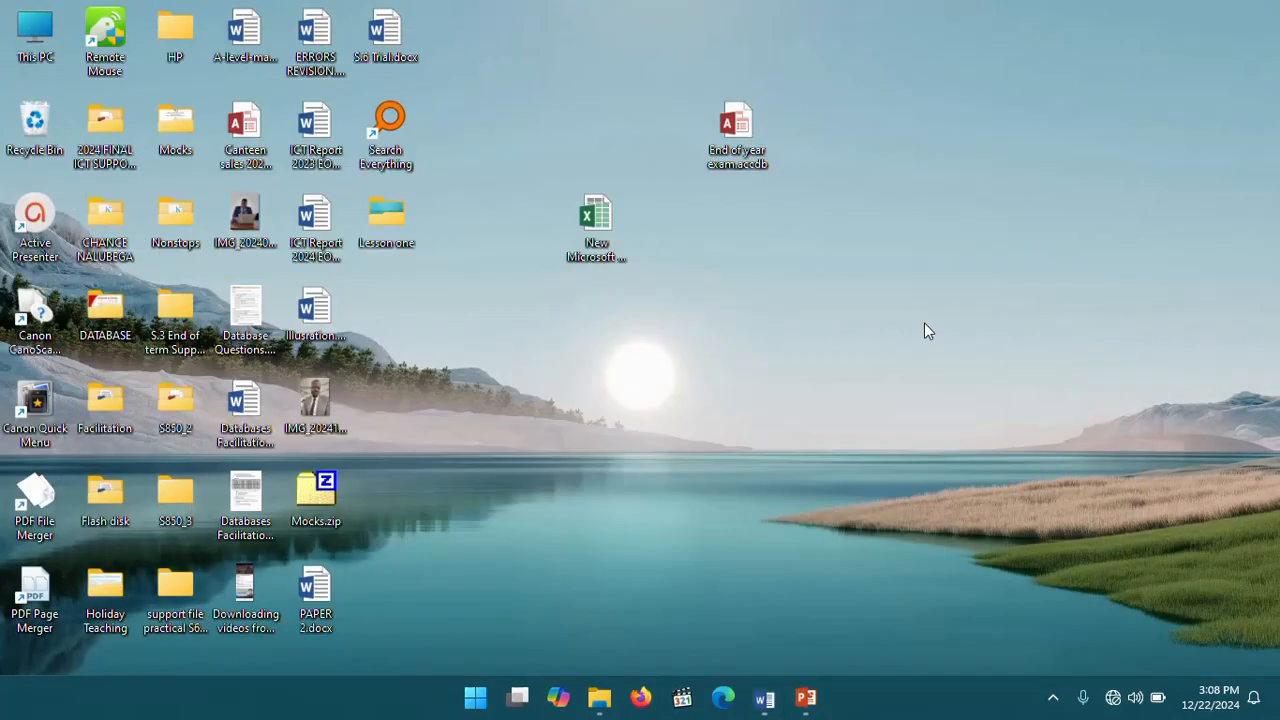
- Open the End of year exam database from the desktop and enable its content
{"action": "left_click", "coordinate": [1210, 12]}
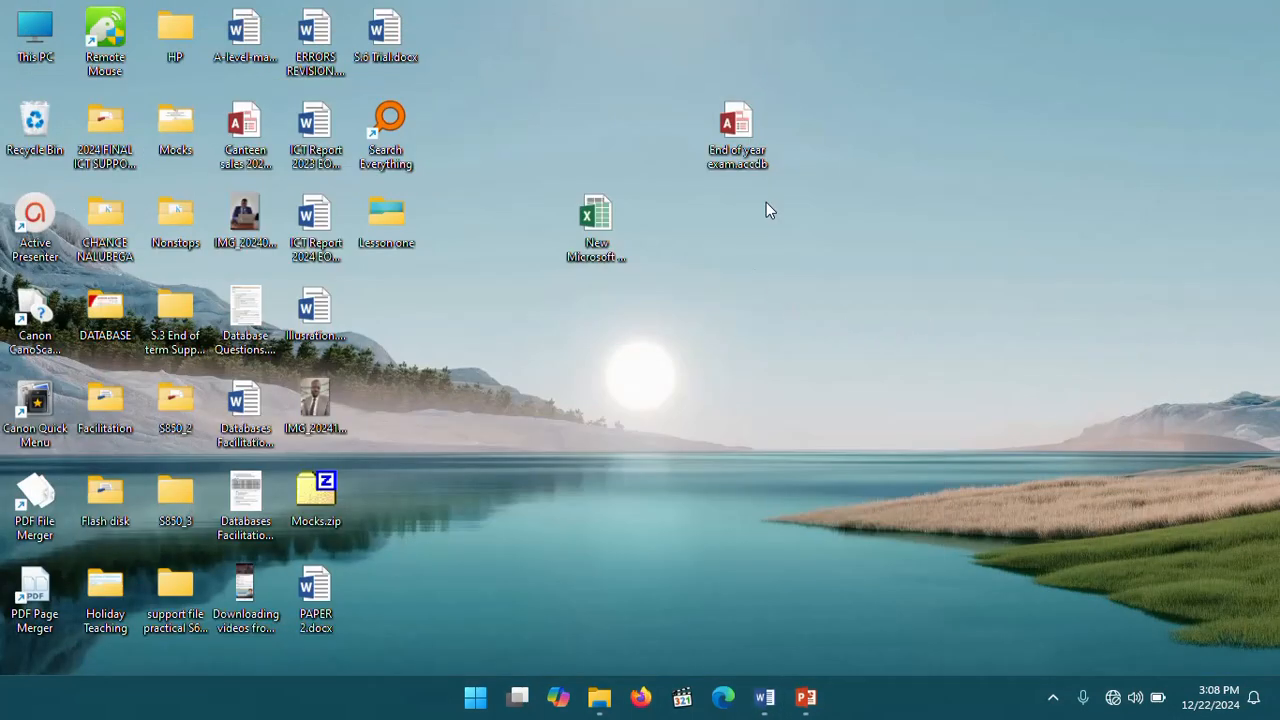
{"action": "double_click", "coordinate": [735, 125]}
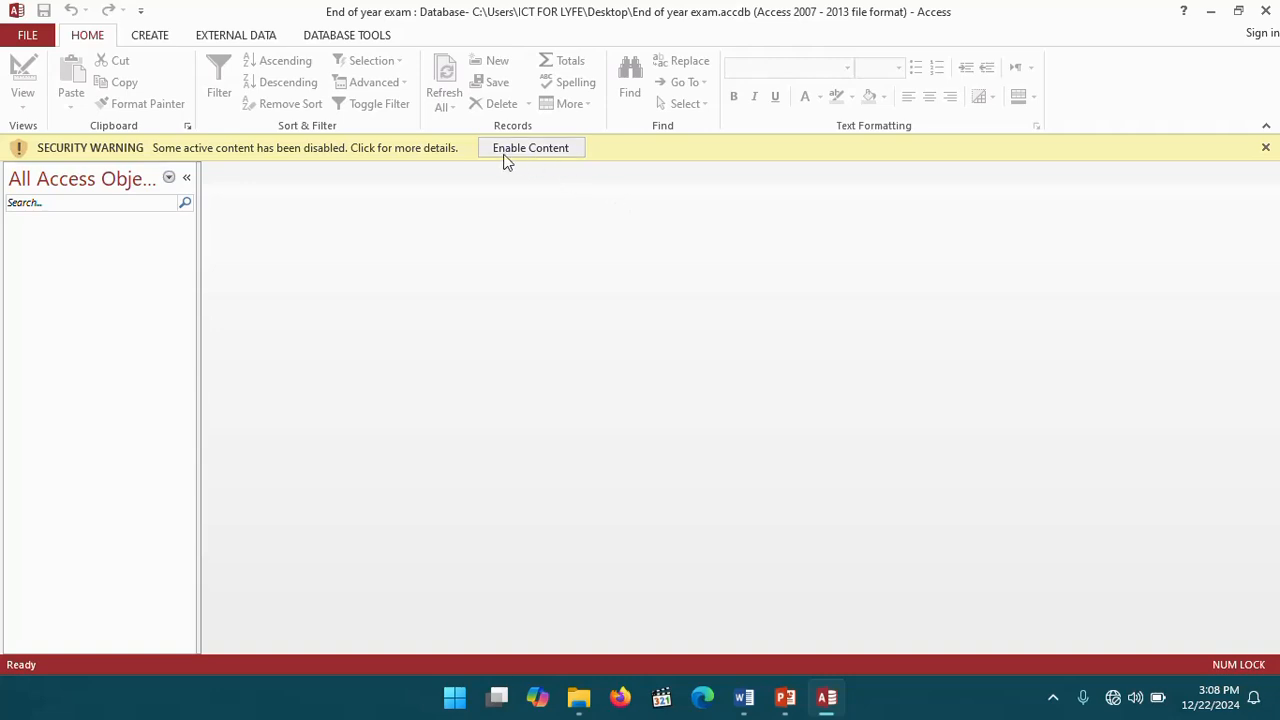
{"action": "left_click", "coordinate": [533, 152]}
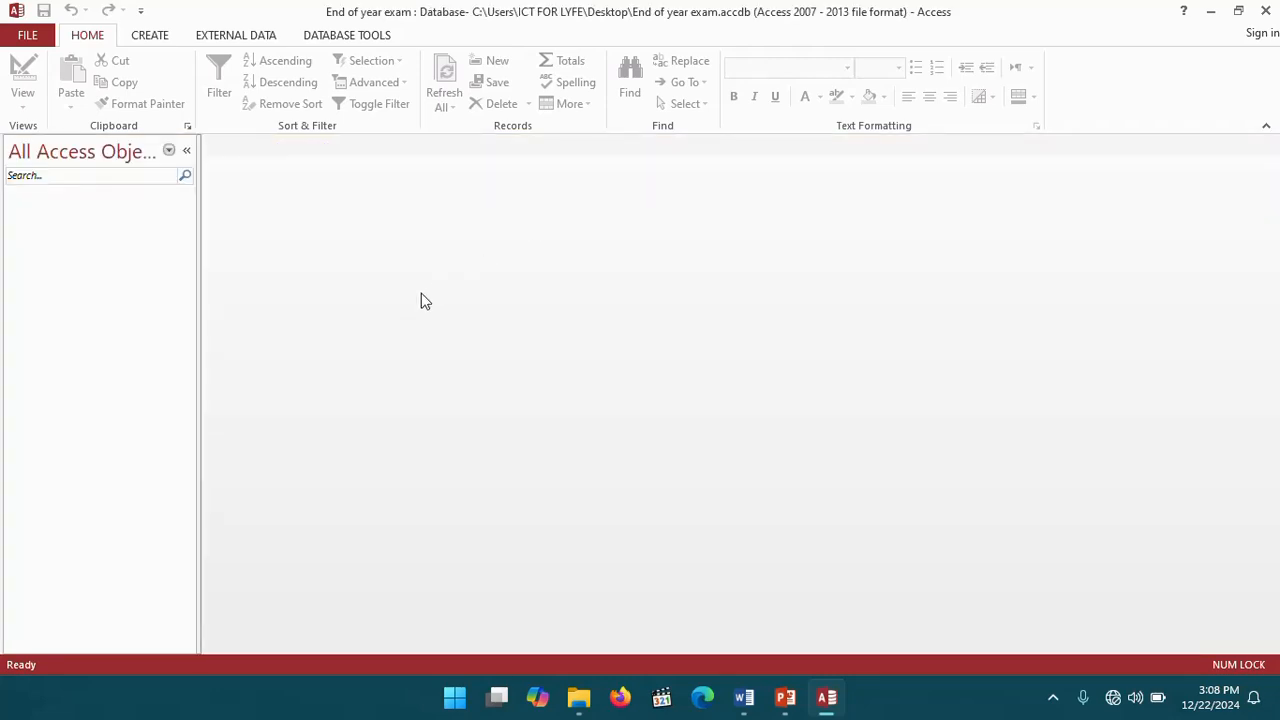
- Start importing Excel data, choosing the desktop workbook New Microsoft Excel Worksheet.xlsx as the source for a new table
{"action": "left_click", "coordinate": [149, 38]}
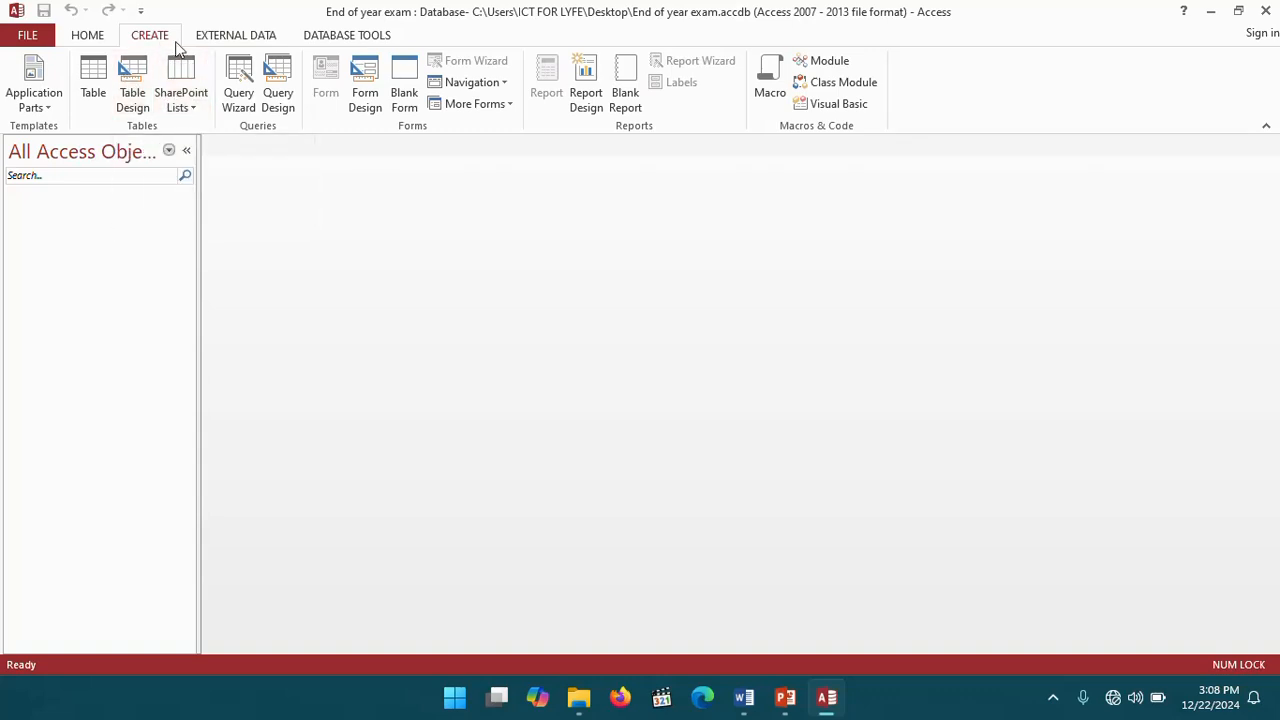
{"action": "left_click", "coordinate": [245, 38]}
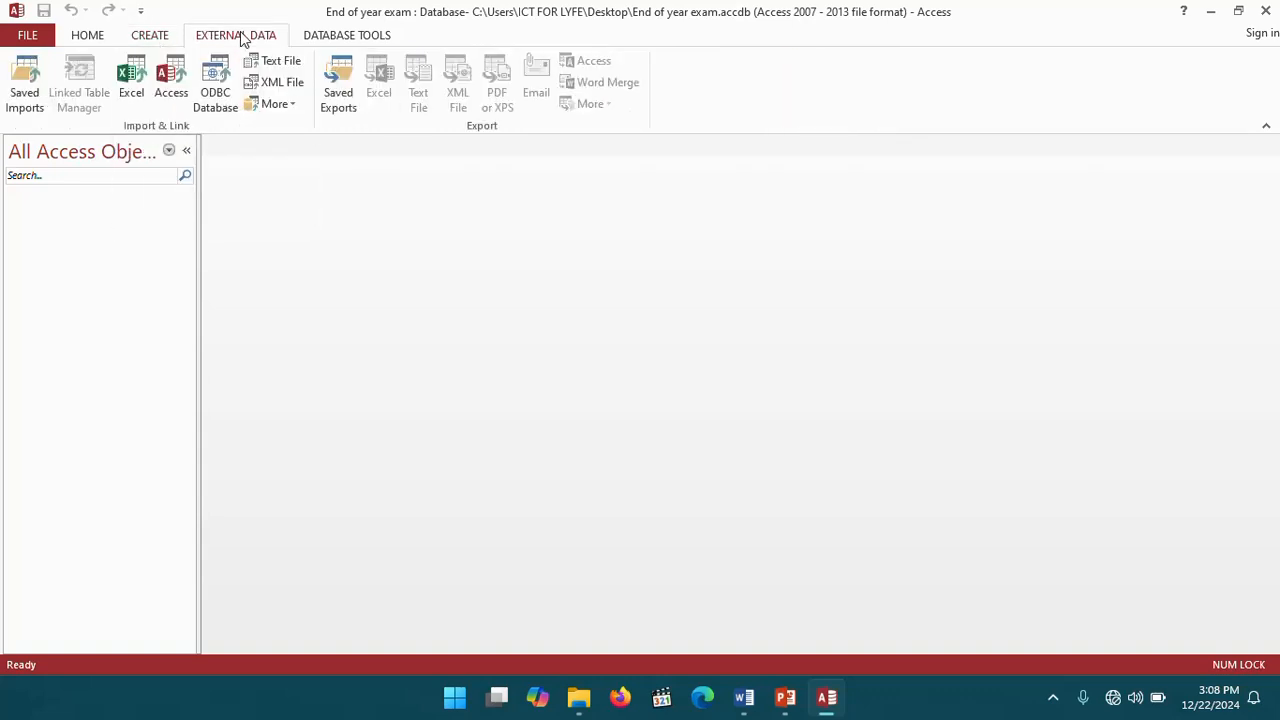
{"action": "left_click", "coordinate": [133, 80]}
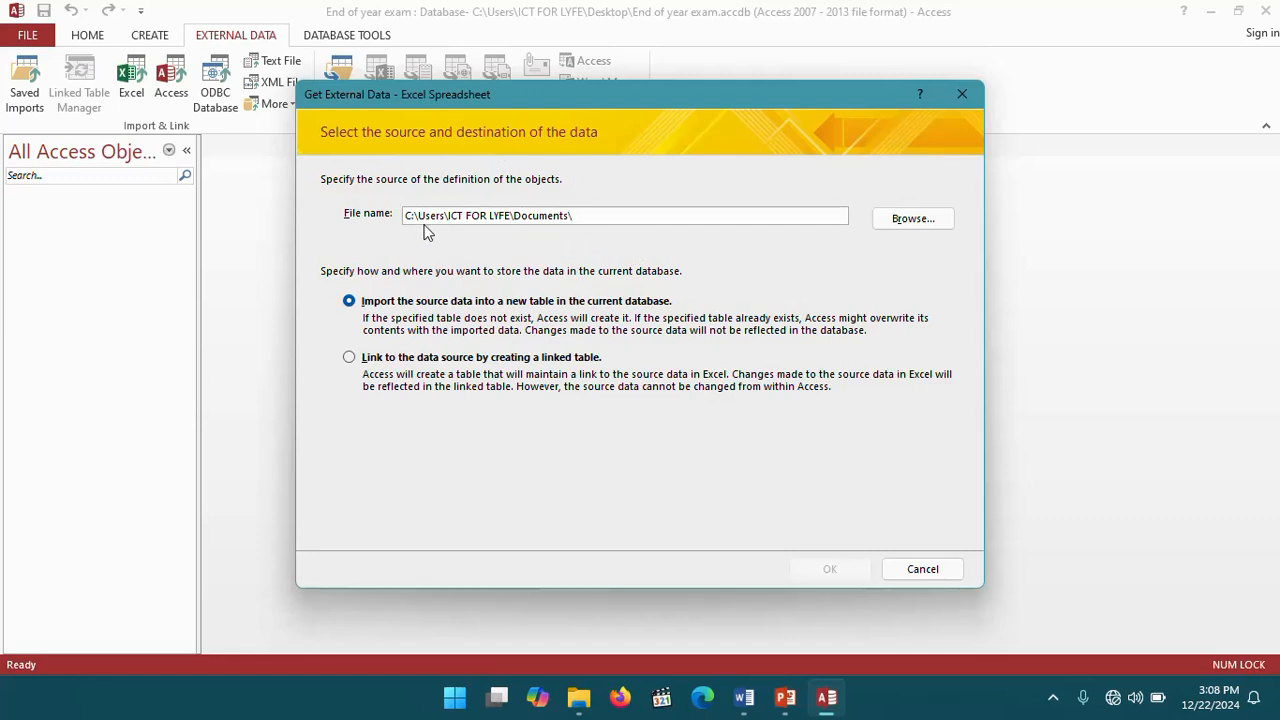
{"action": "left_click", "coordinate": [912, 221]}
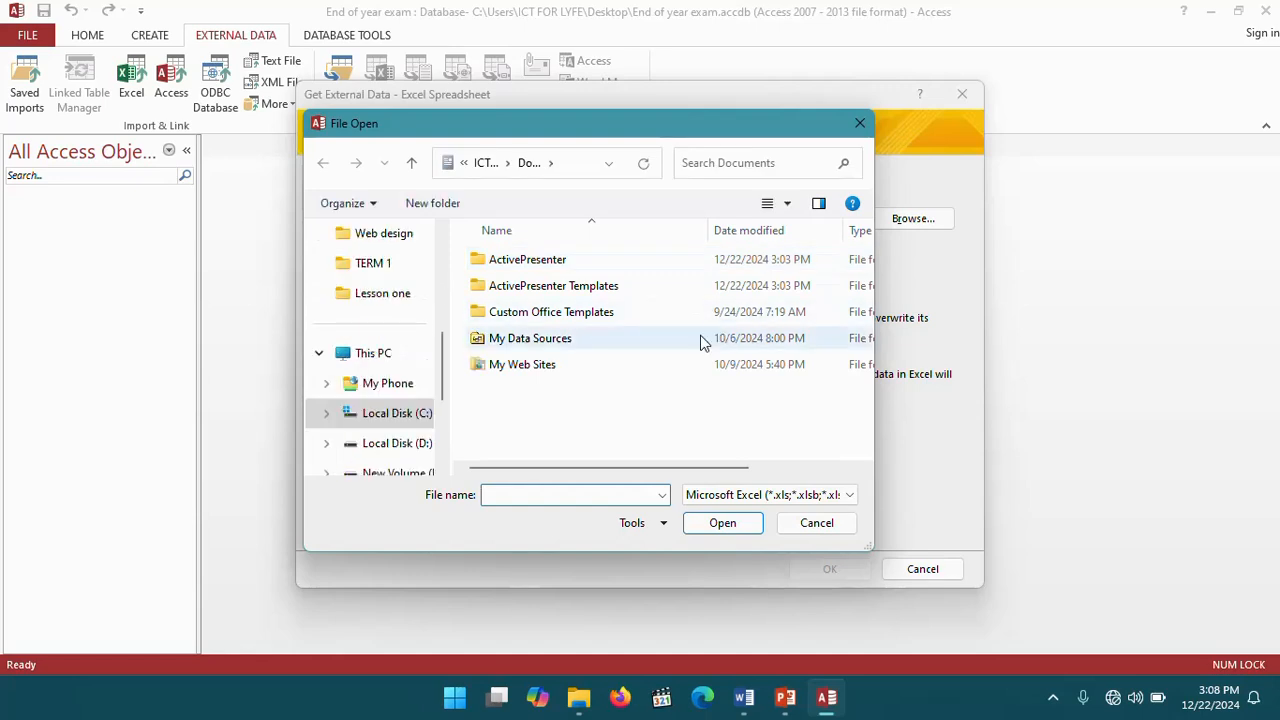
{"action": "scroll", "coordinate": [409, 294], "scroll_direction": "up", "scroll_amount": 2}
{"action": "scroll", "coordinate": [406, 301], "scroll_direction": "up", "scroll_amount": 2}
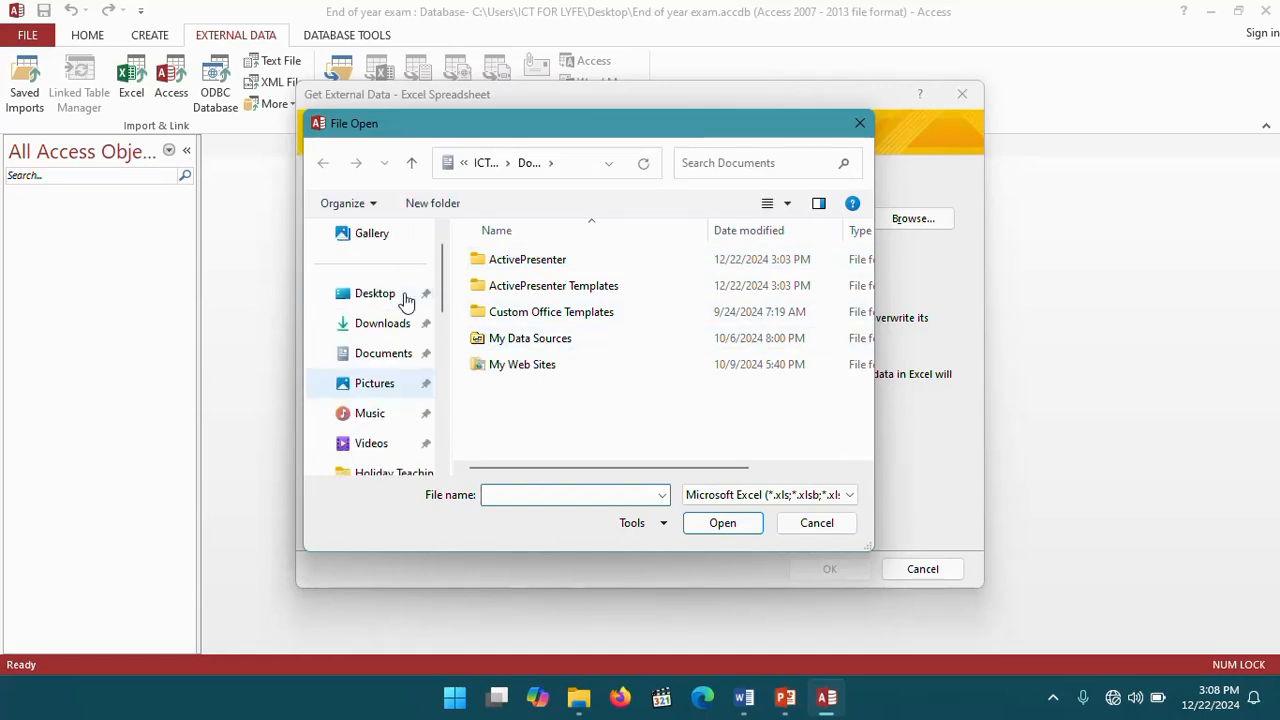
{"action": "left_click", "coordinate": [365, 330]}
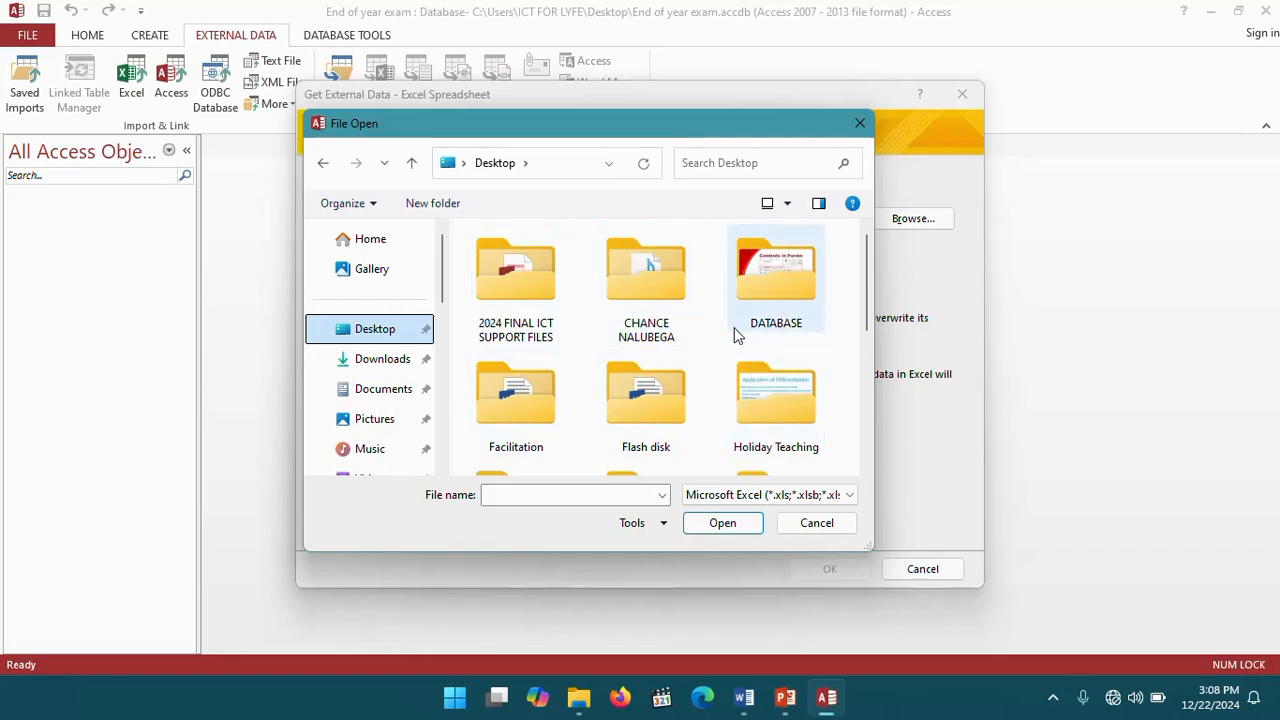
{"action": "scroll", "coordinate": [736, 336], "scroll_direction": "down", "scroll_amount": 5}
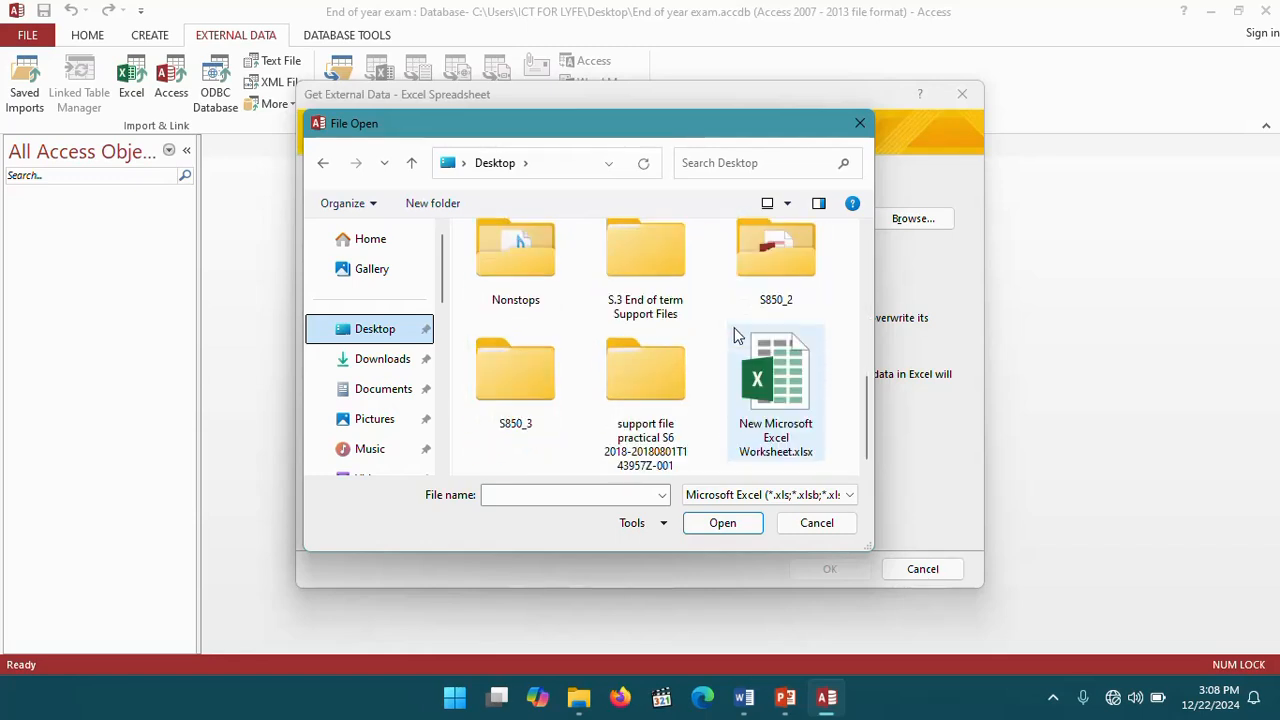
{"action": "double_click", "coordinate": [780, 386]}
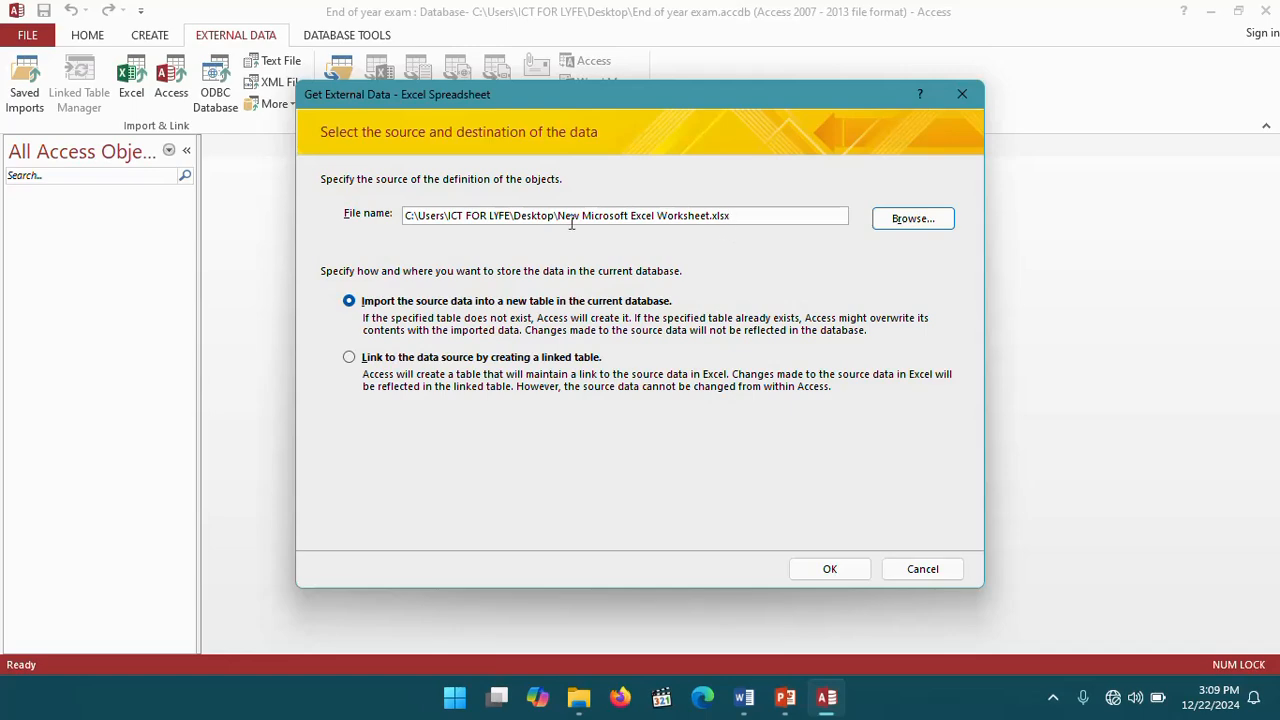
{"action": "left_click", "coordinate": [851, 574]}
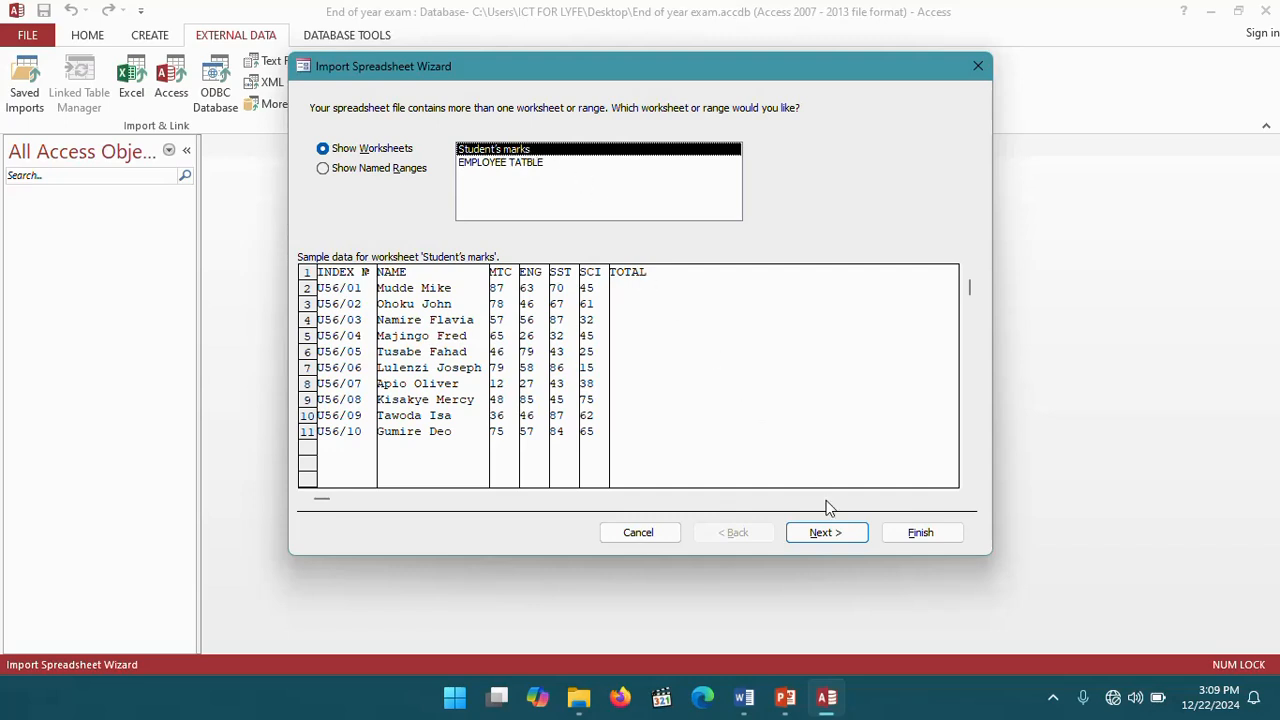
- Import the Student's marks worksheet using its first row as column headings, setting the TOTAL field's data type to Double
{"action": "left_click", "coordinate": [820, 533]}
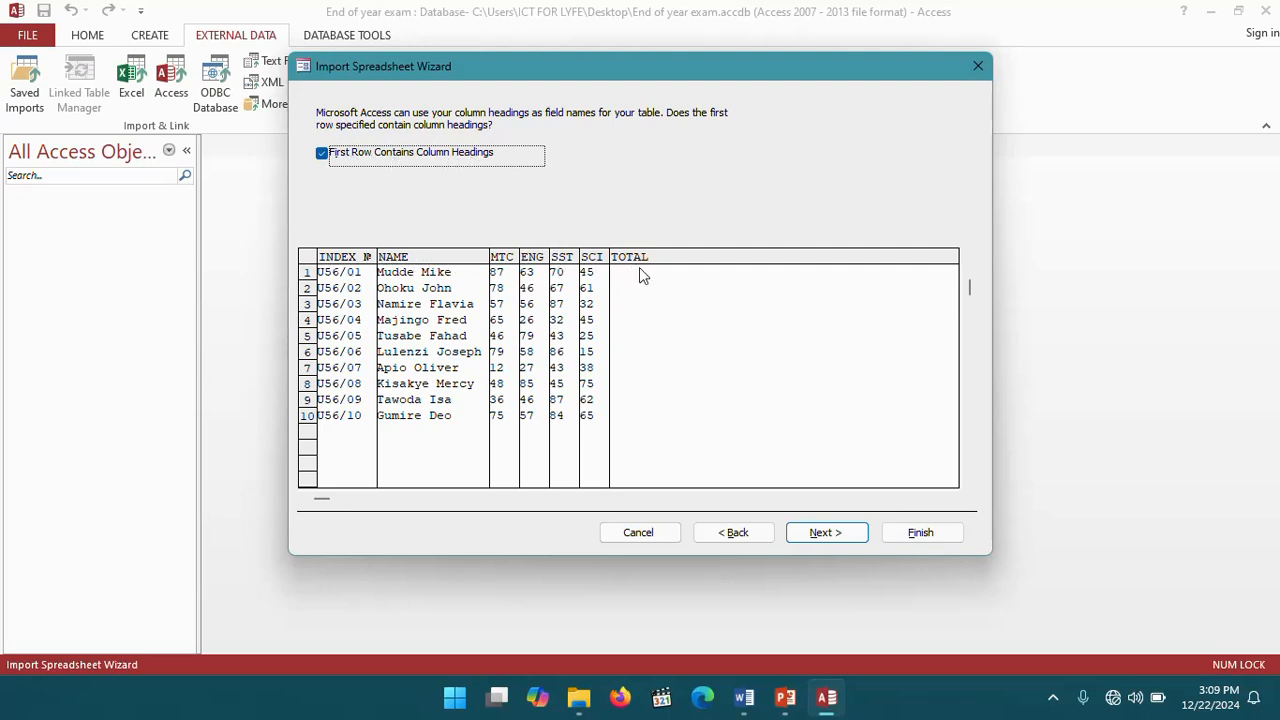
{"action": "left_click", "coordinate": [824, 534]}
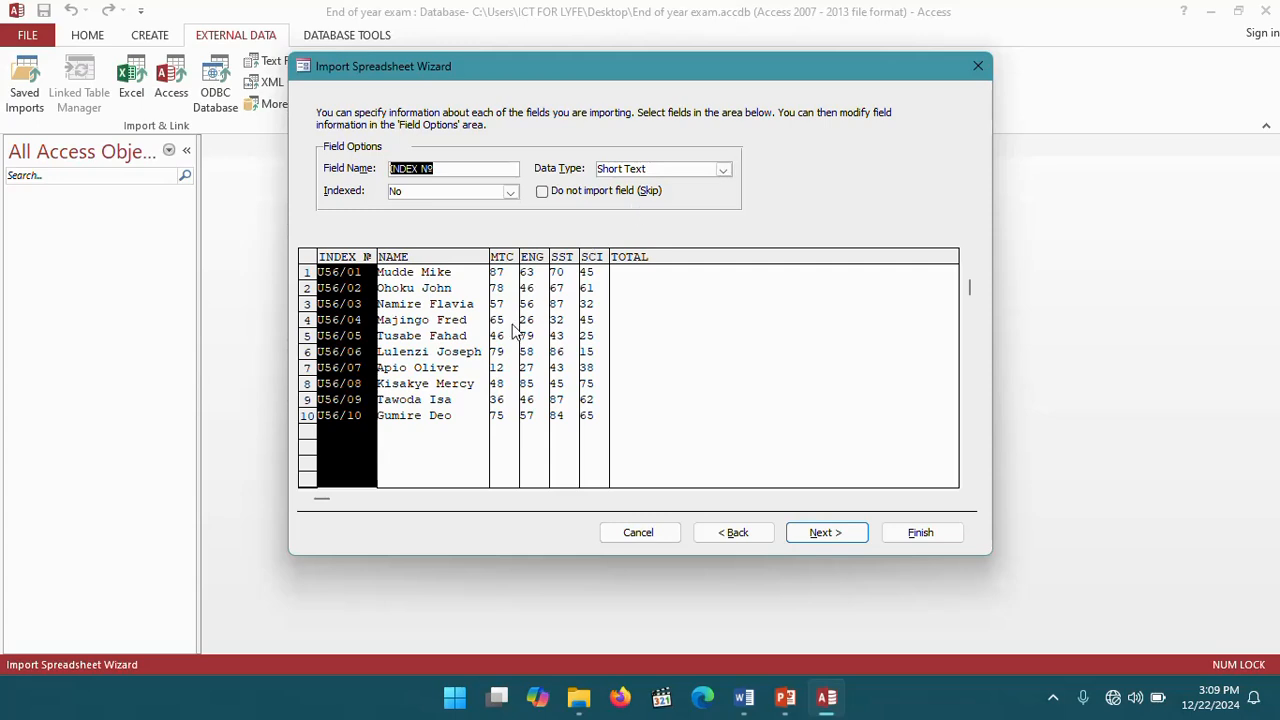
{"action": "left_click", "coordinate": [432, 258]}
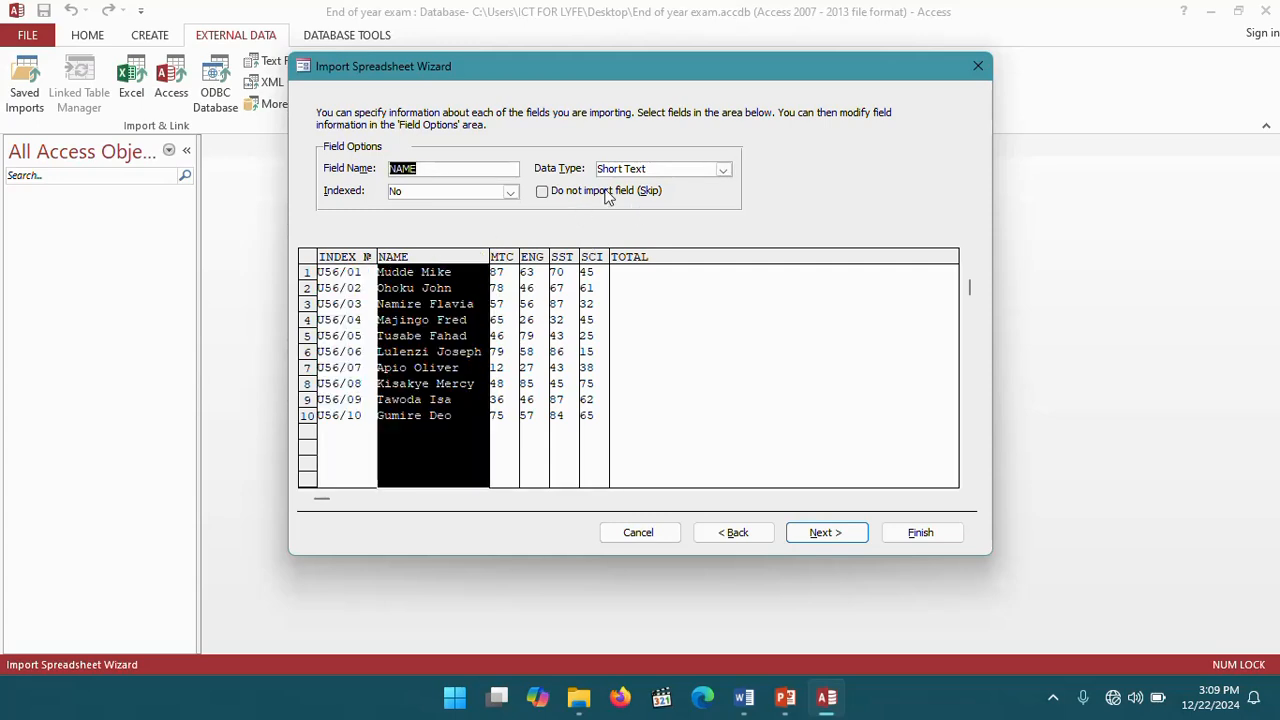
{"action": "left_click", "coordinate": [507, 260]}
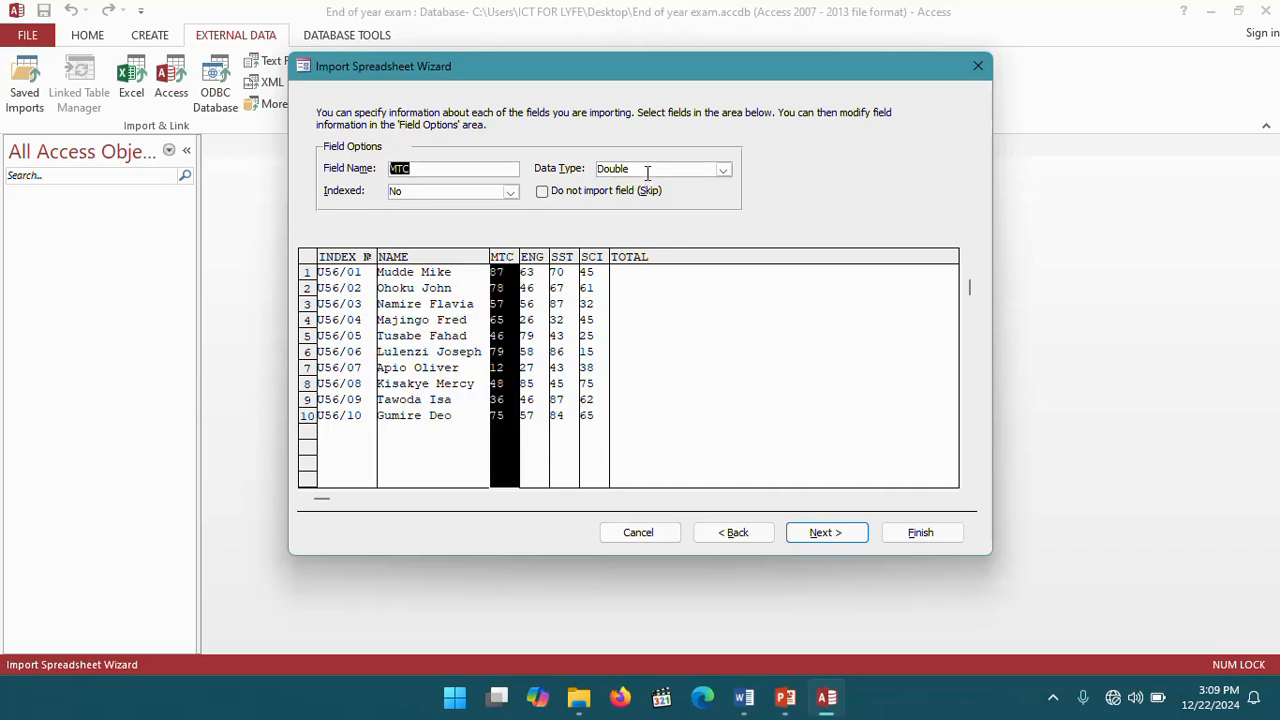
{"action": "left_click", "coordinate": [535, 259]}
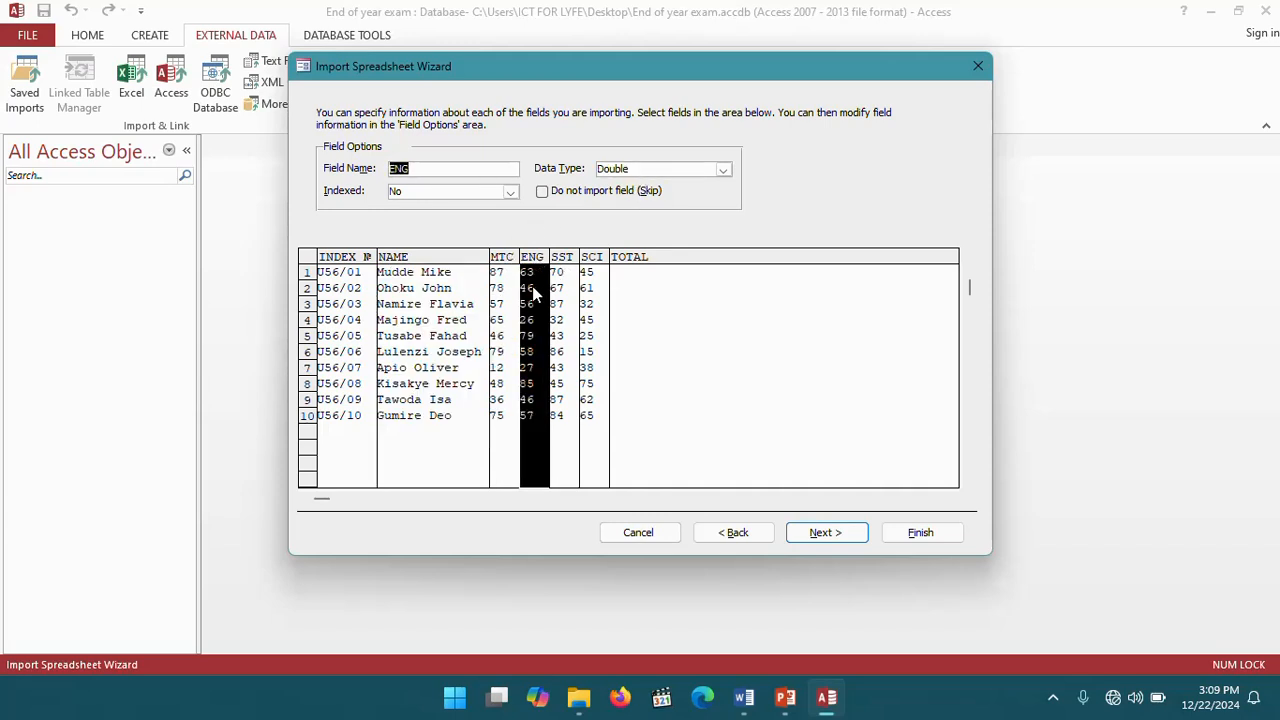
{"action": "left_click", "coordinate": [562, 263]}
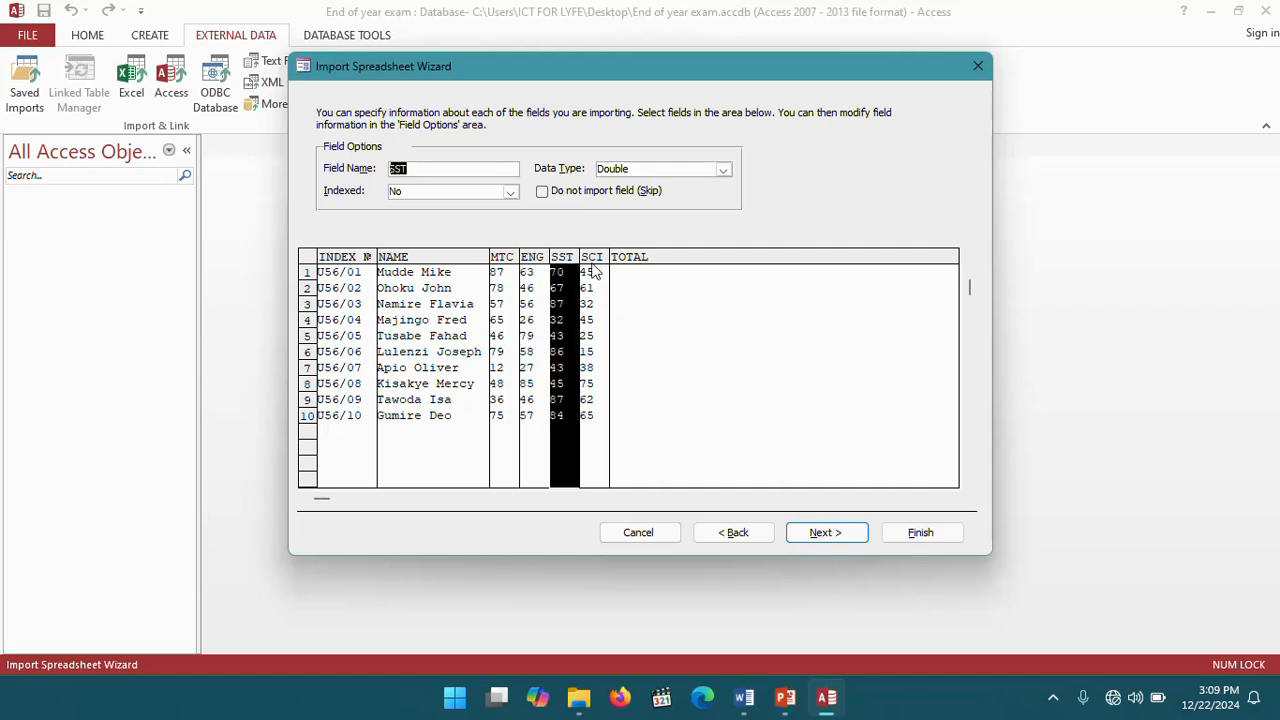
{"action": "left_click", "coordinate": [596, 265]}
{"action": "left_click", "coordinate": [643, 260]}
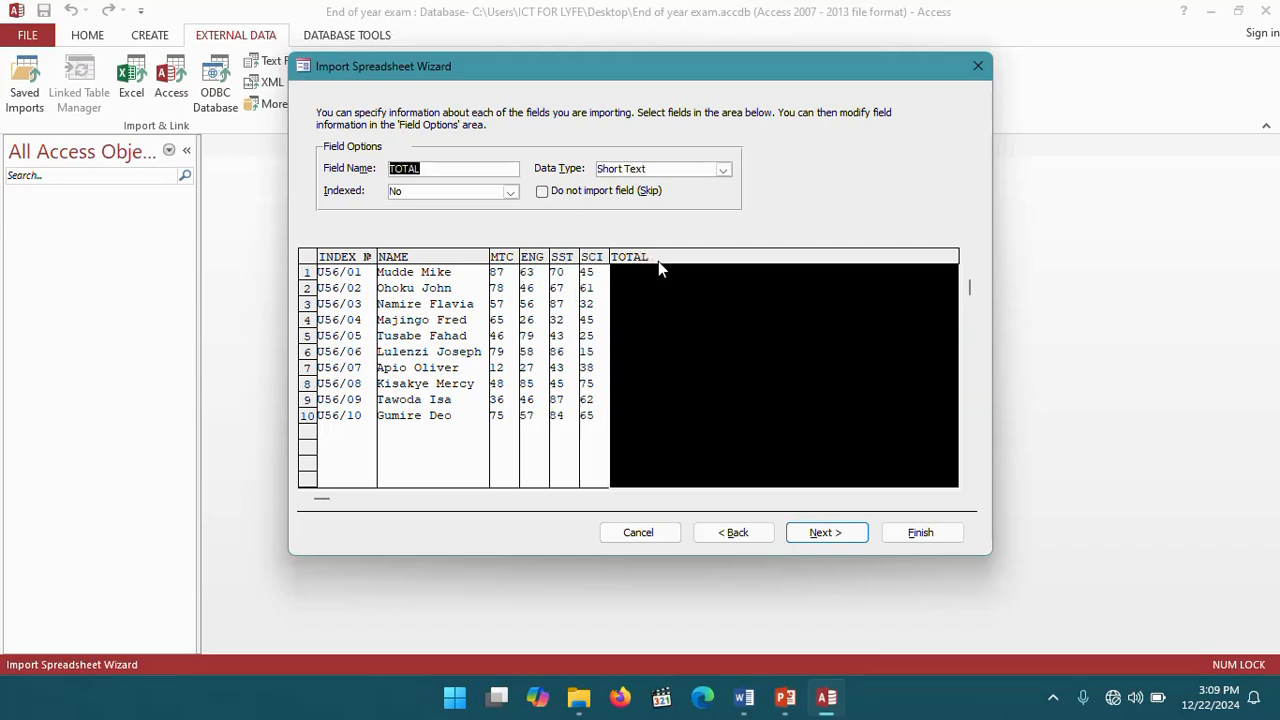
{"action": "left_click", "coordinate": [723, 170]}
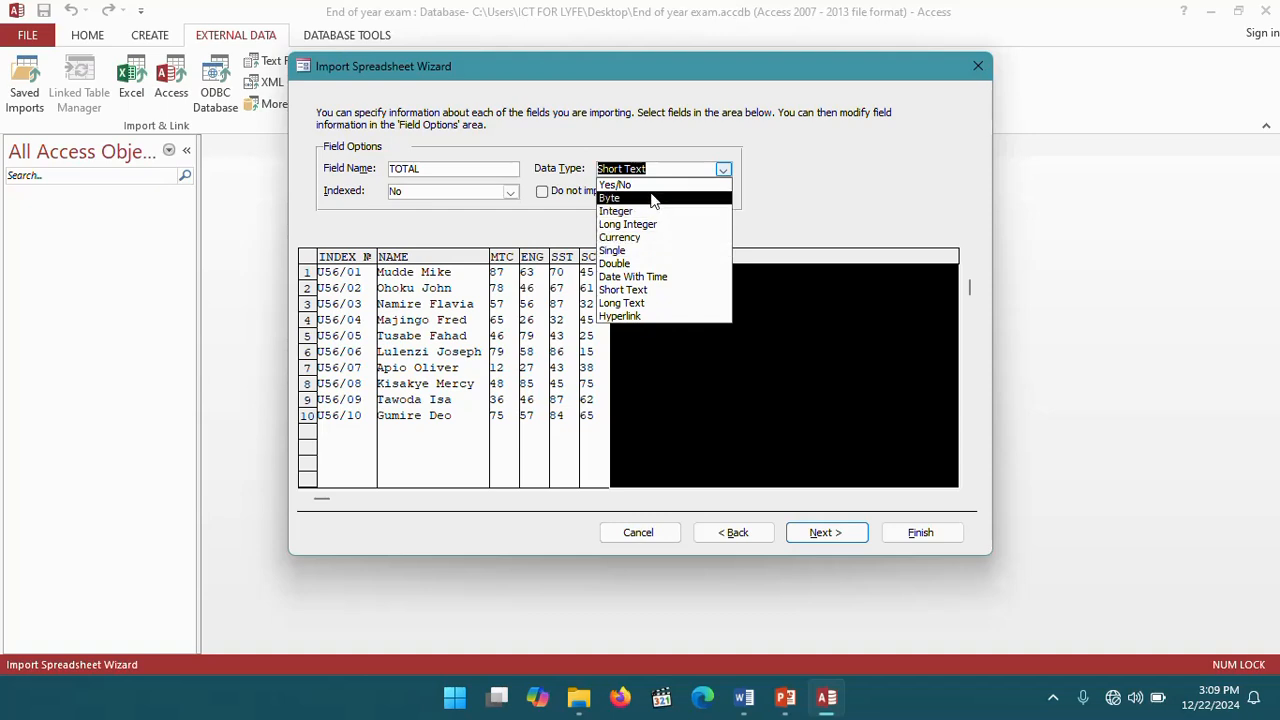
{"action": "left_click", "coordinate": [632, 264]}
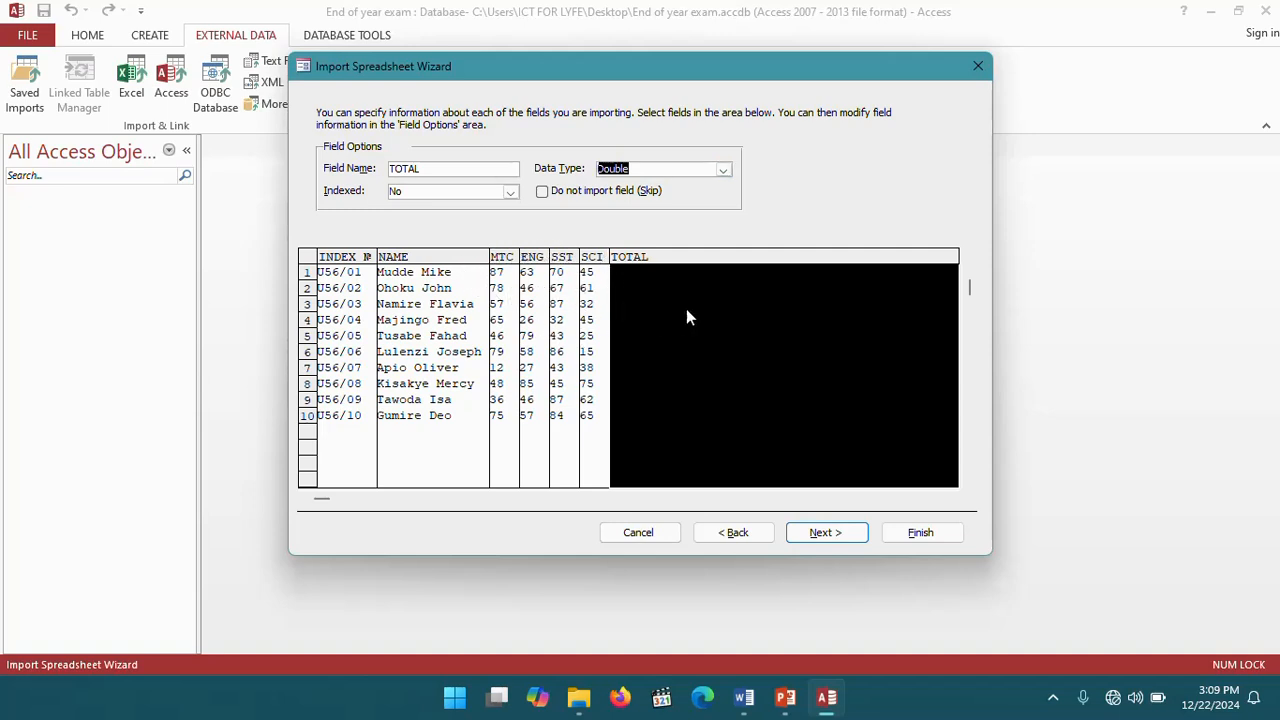
- Set INDEX № as the primary key and finish the import into the table Student's marks
{"action": "left_click", "coordinate": [826, 535]}
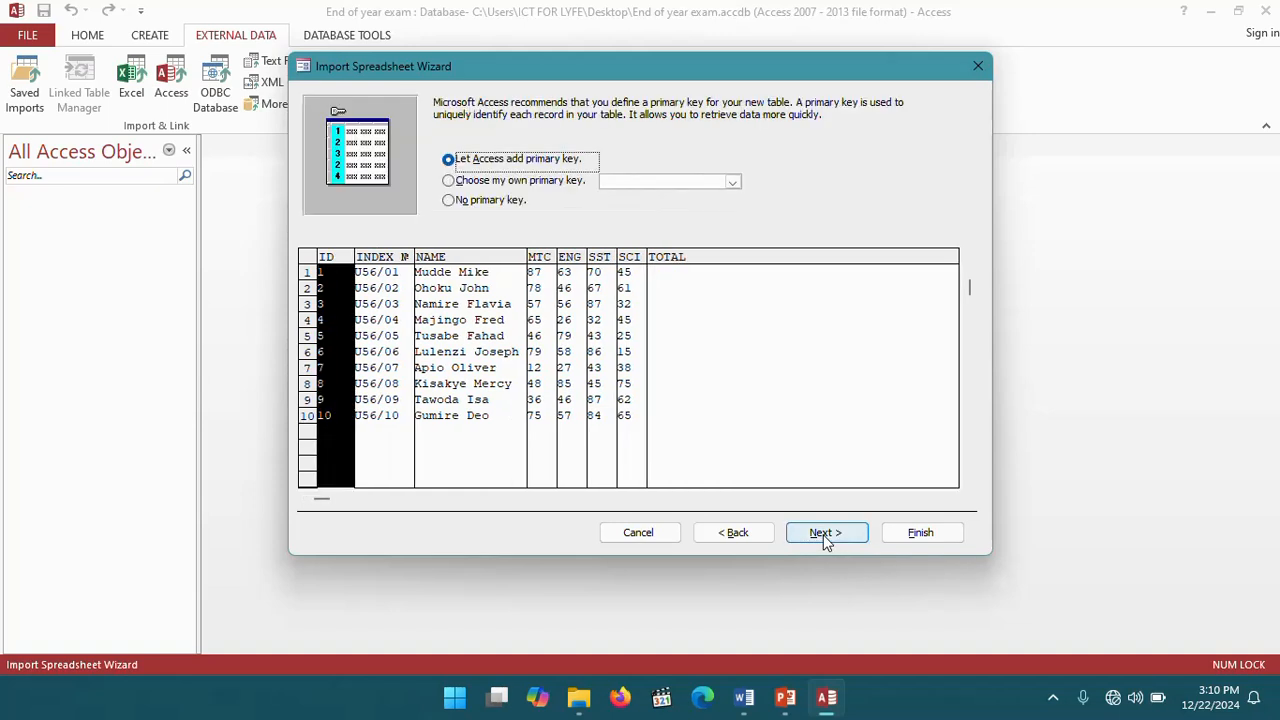
{"action": "left_click", "coordinate": [452, 186]}
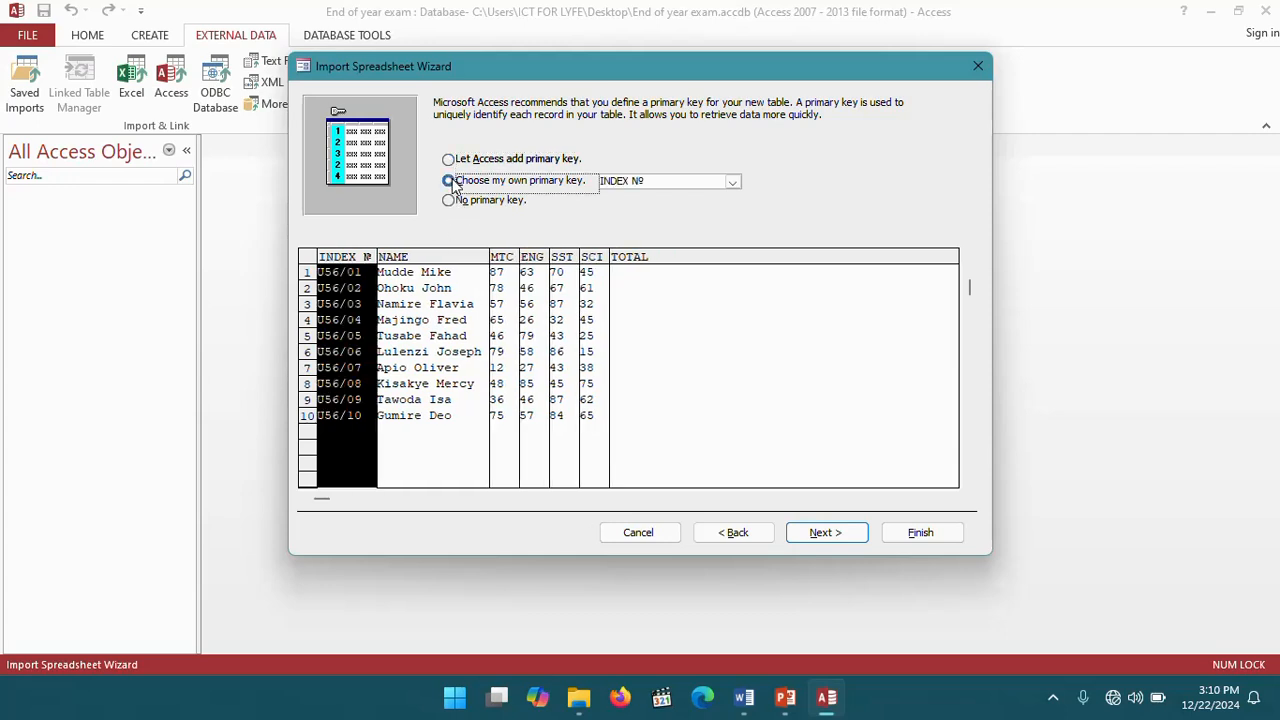
{"action": "left_click", "coordinate": [825, 533]}
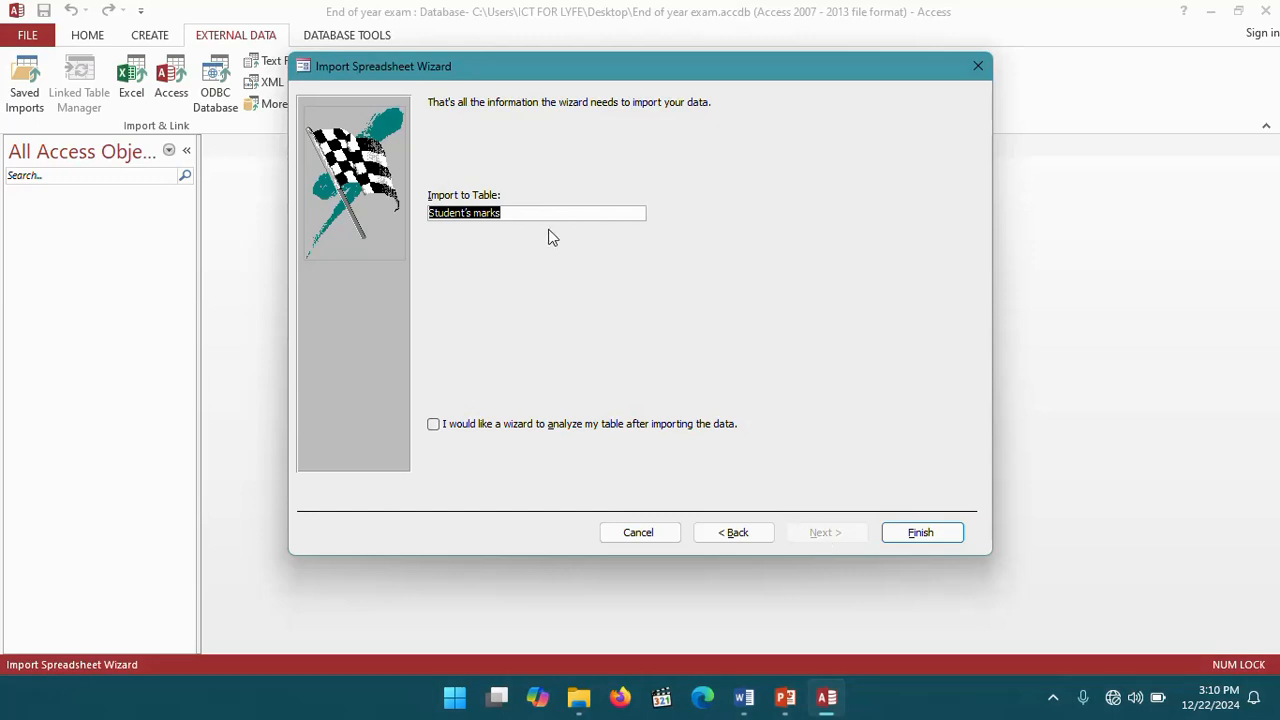
{"action": "left_click", "coordinate": [917, 532]}
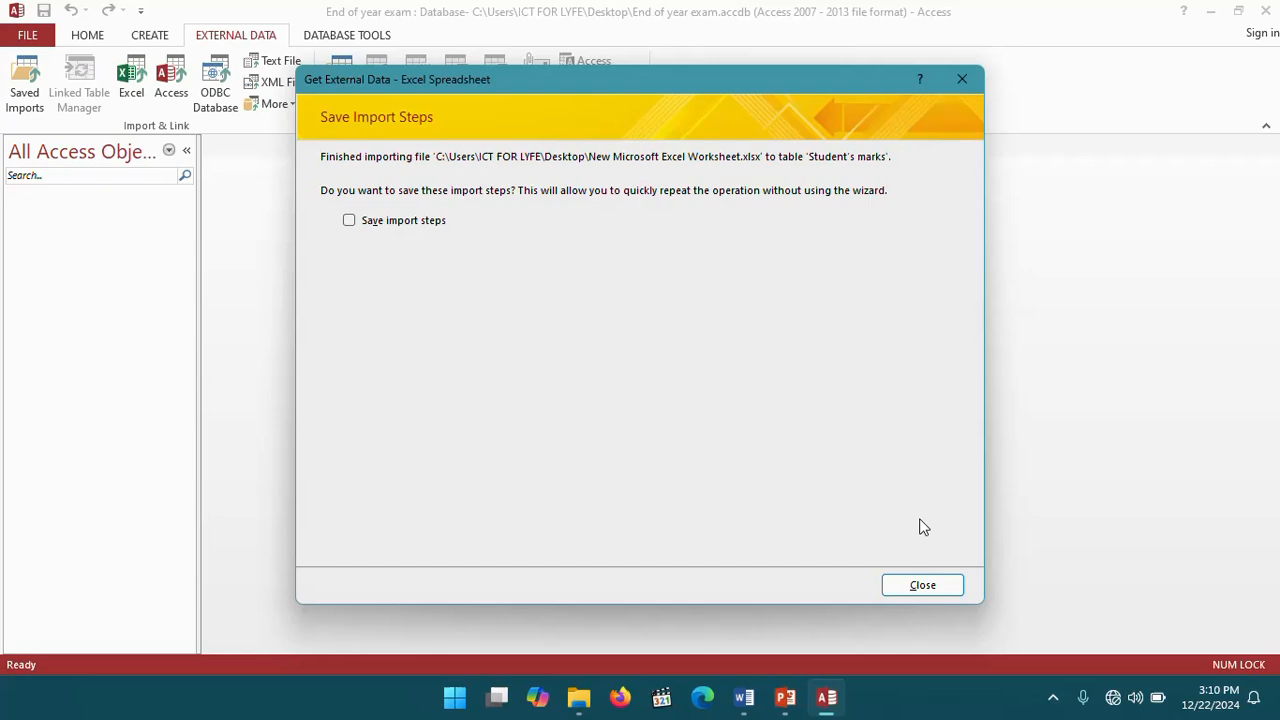
{"action": "left_click", "coordinate": [930, 590]}
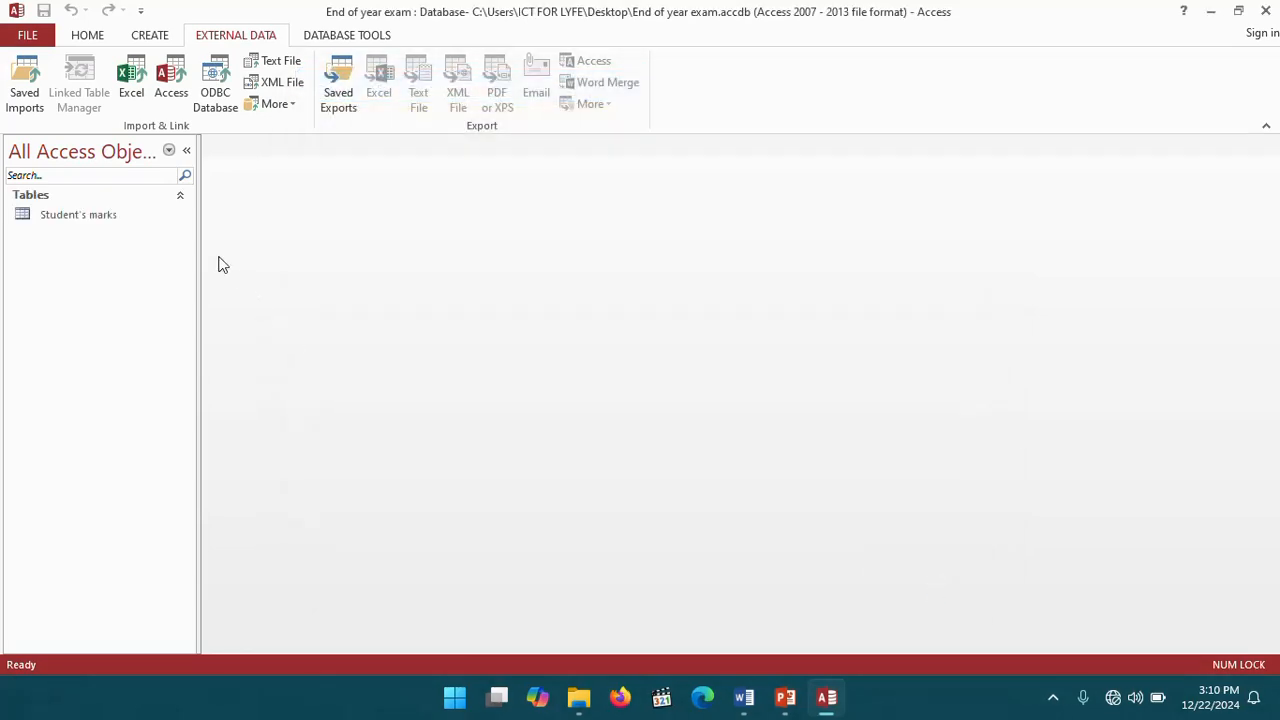
- Open the Student's marks table to check the imported records, then close it
{"action": "double_click", "coordinate": [100, 216]}
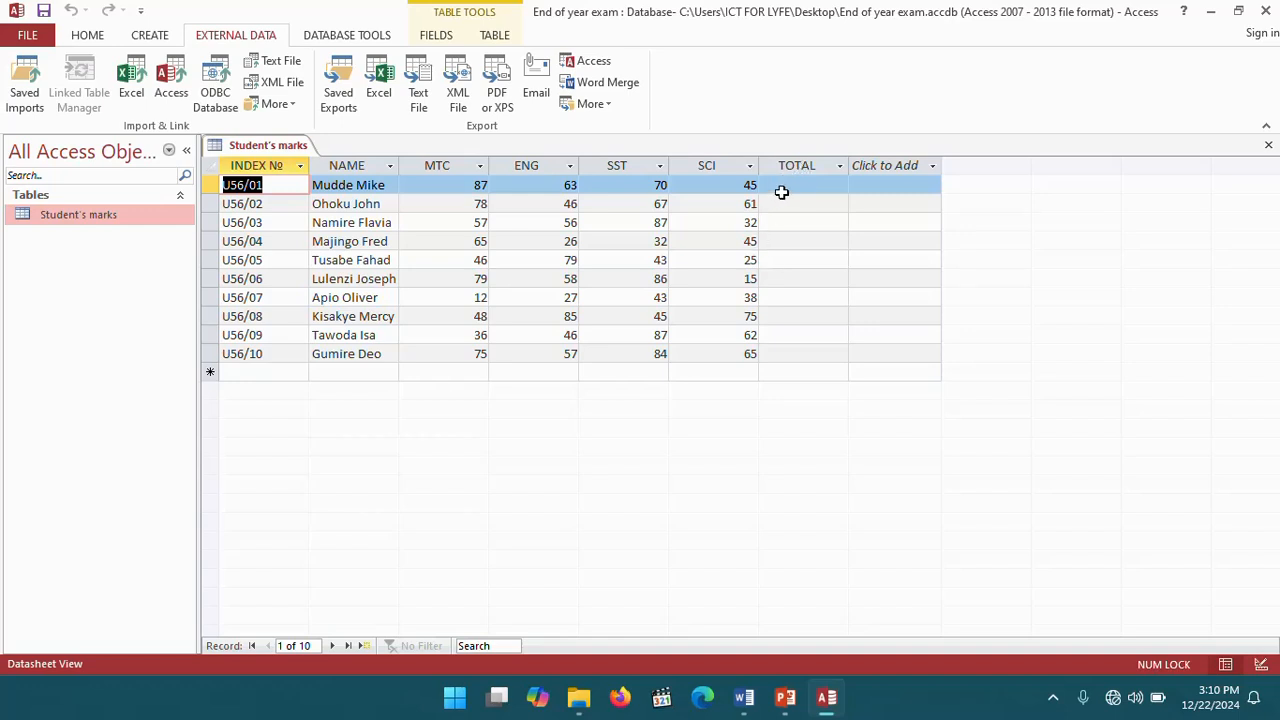
{"action": "right_click", "coordinate": [258, 146]}
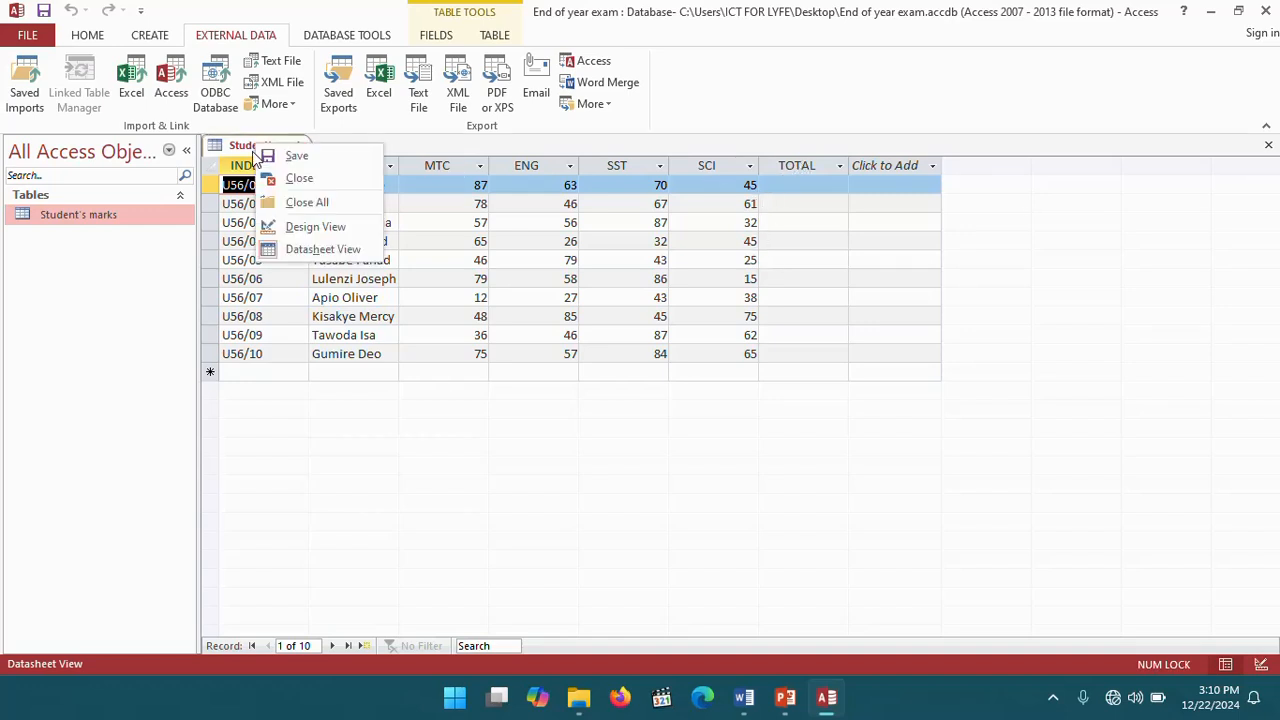
{"action": "left_click", "coordinate": [282, 178]}
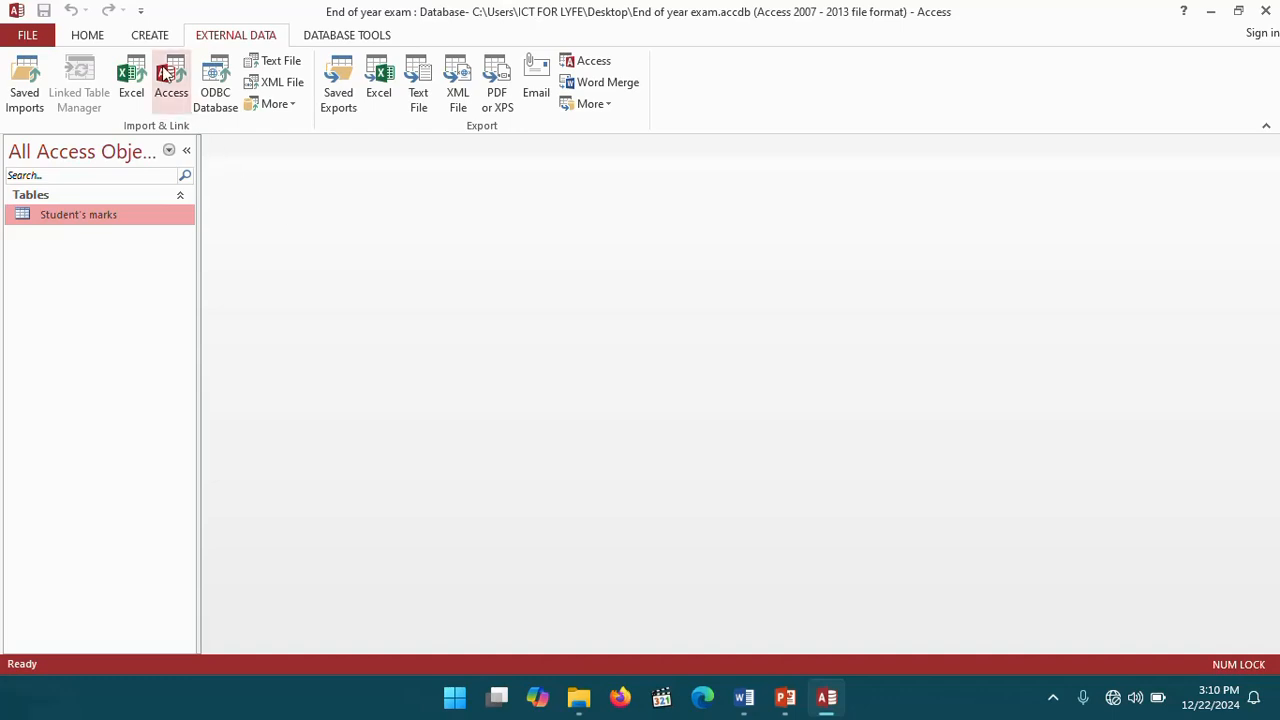
- Start a Simple Query Wizard on Student's marks with all fields as a detail query
{"action": "left_click", "coordinate": [140, 37]}
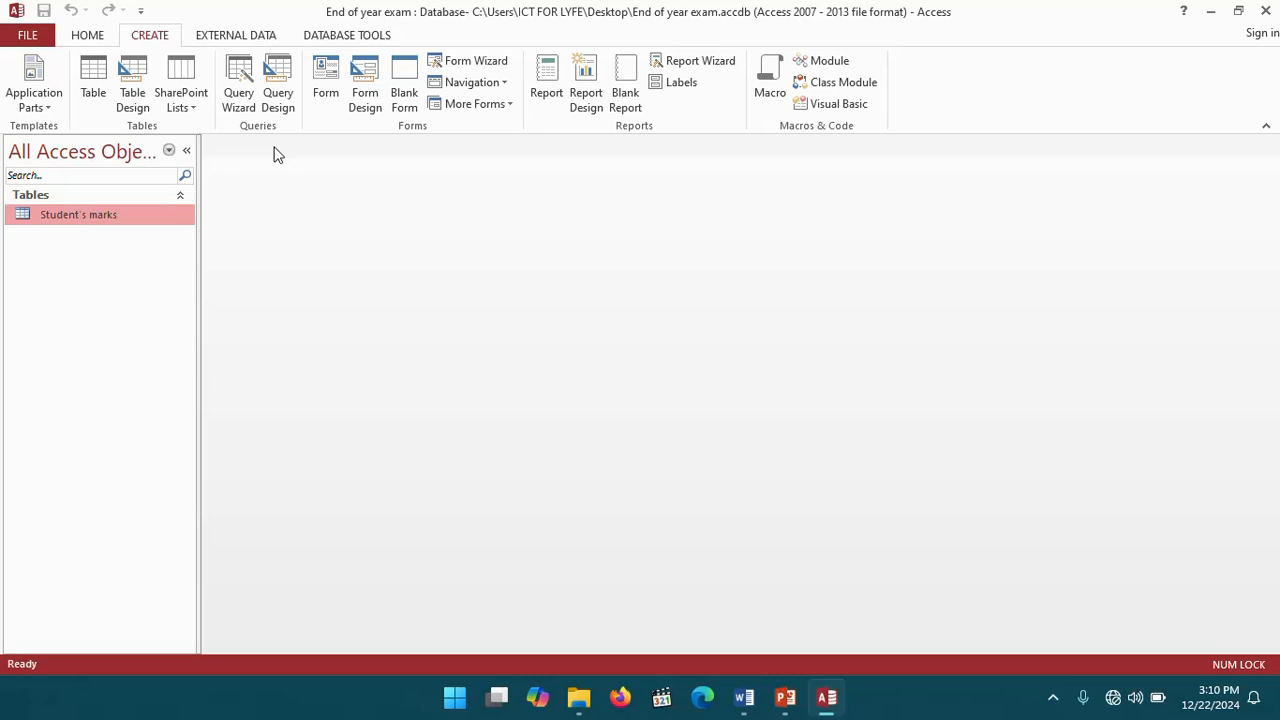
{"action": "left_click", "coordinate": [247, 77]}
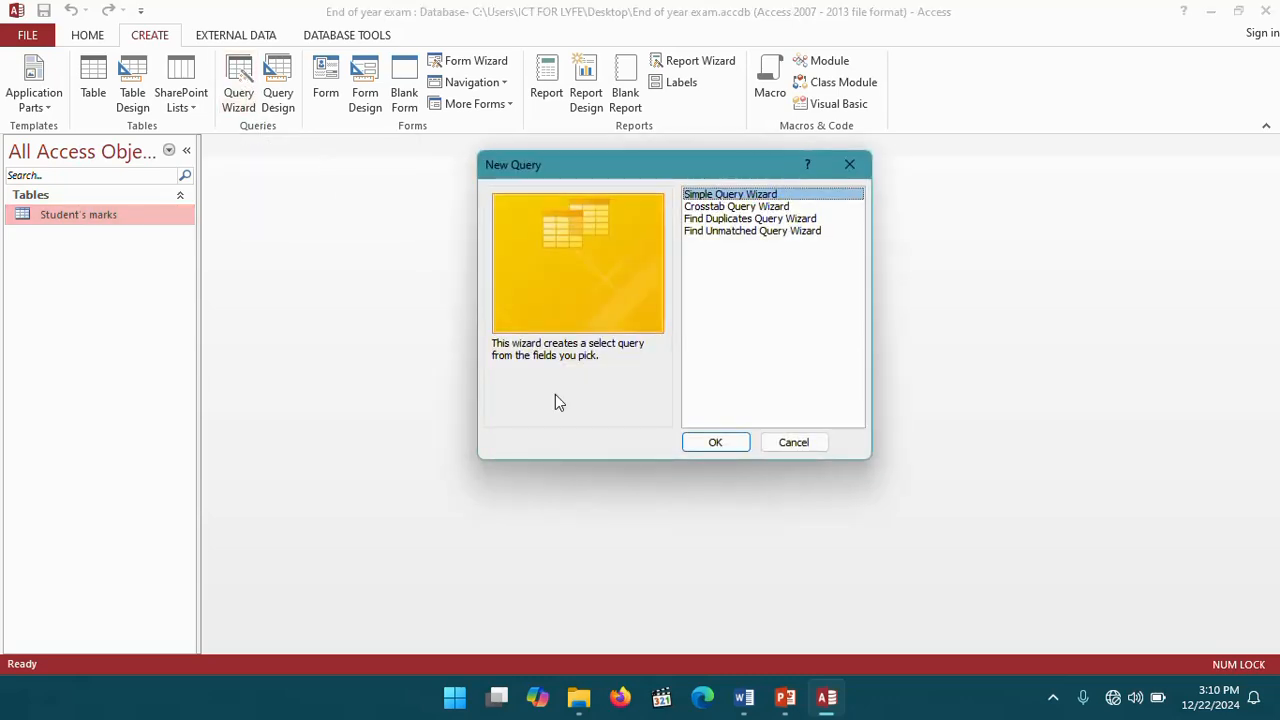
{"action": "left_click", "coordinate": [715, 443]}
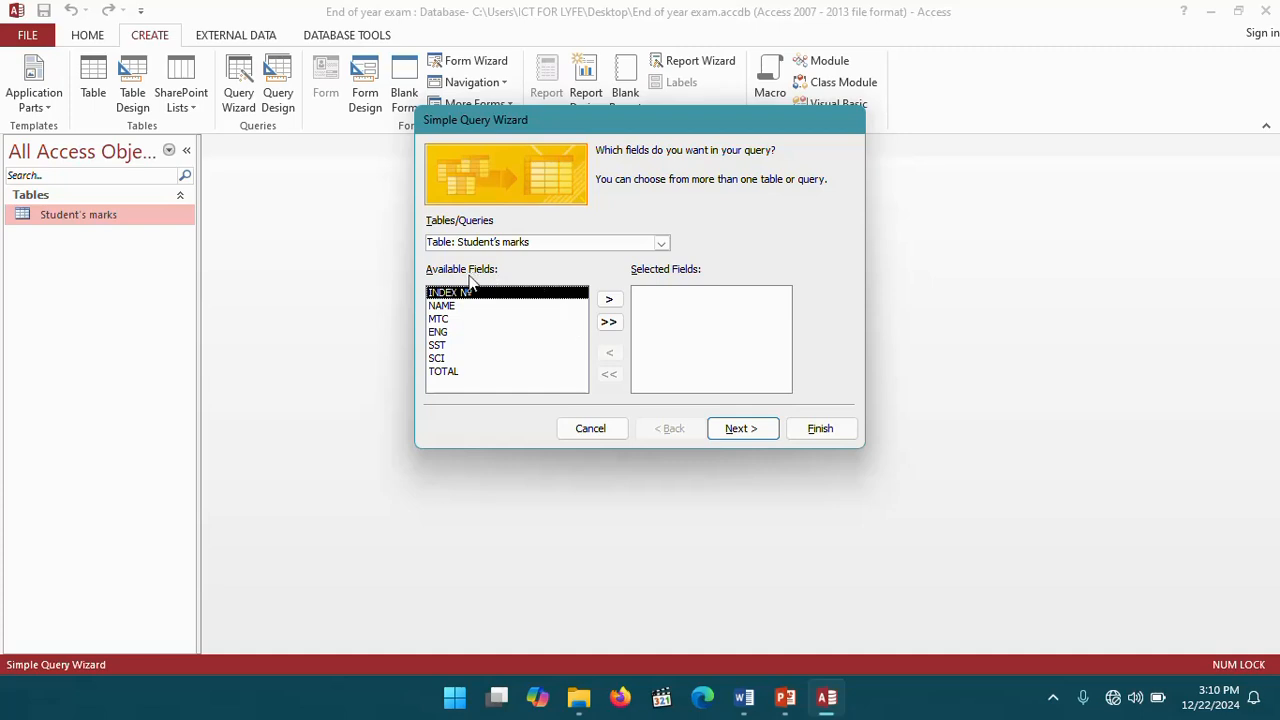
{"action": "left_click", "coordinate": [609, 322]}
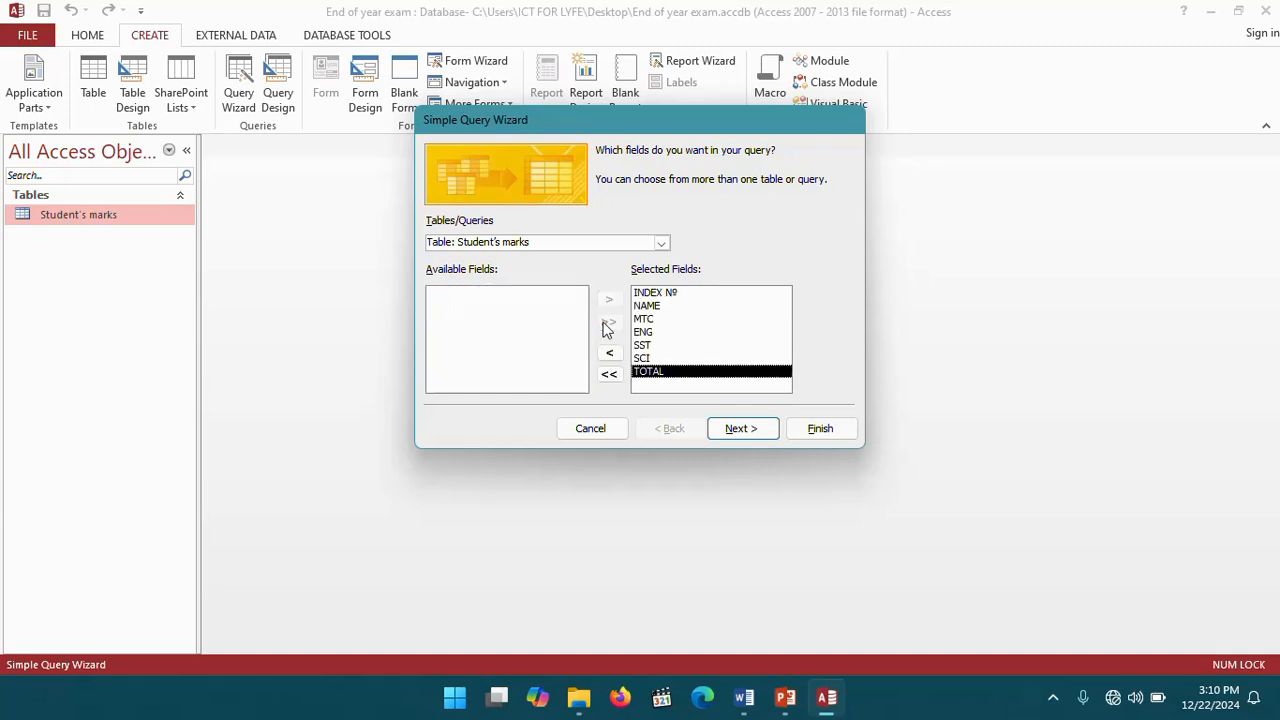
{"action": "left_click", "coordinate": [750, 431]}
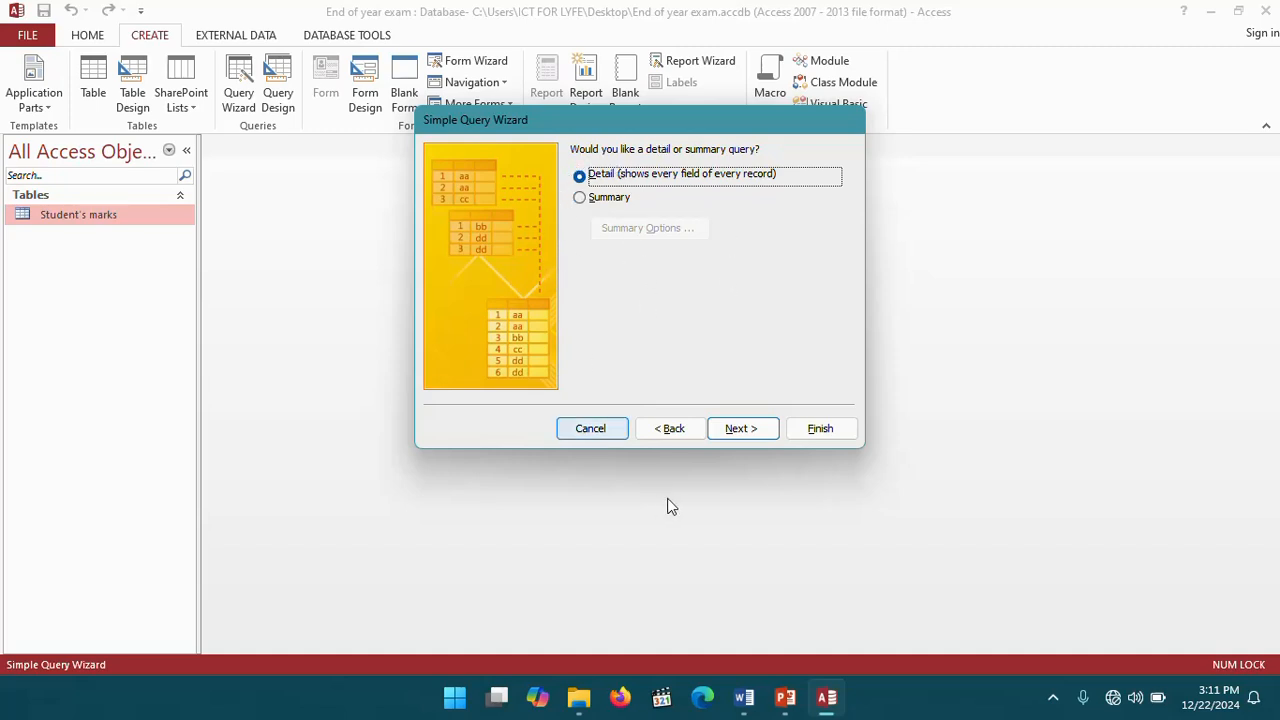
{"action": "left_click", "coordinate": [745, 430]}
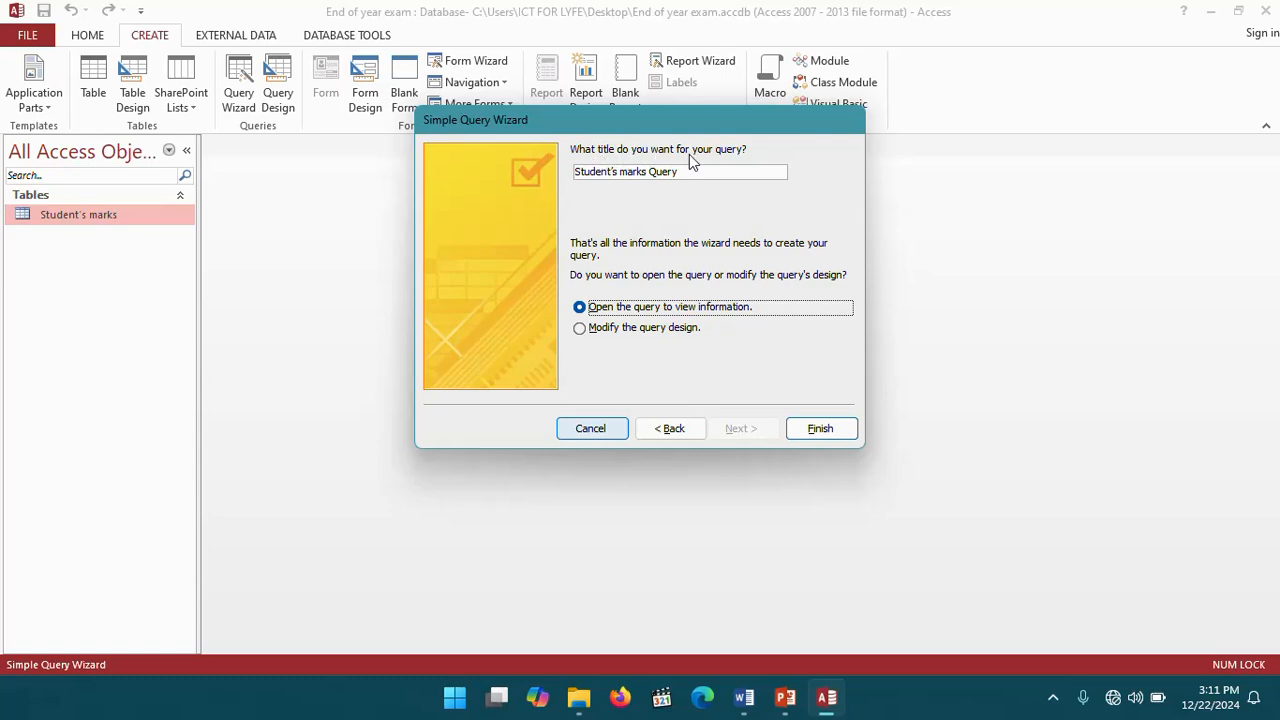
- Review the exercise's query task in the Word document, then return to the query wizard
{"action": "left_click", "coordinate": [757, 710]}
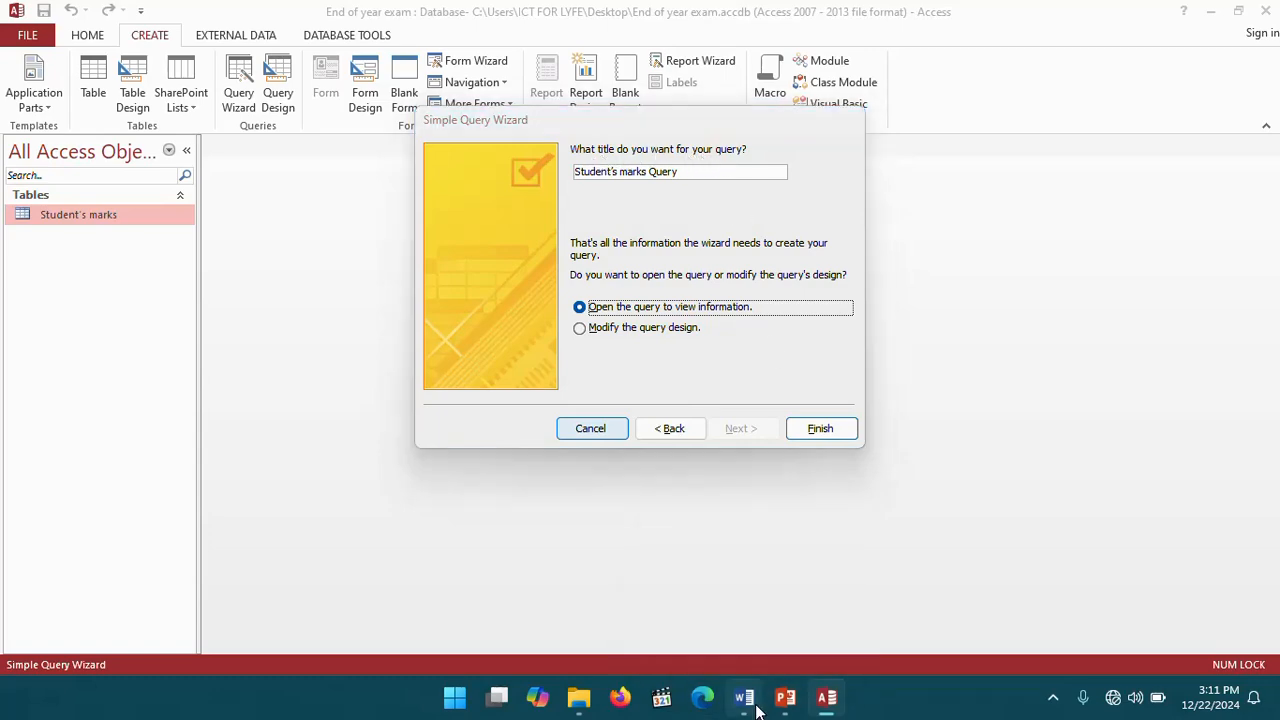
{"action": "scroll", "coordinate": [598, 548], "scroll_direction": "down", "scroll_amount": 2}
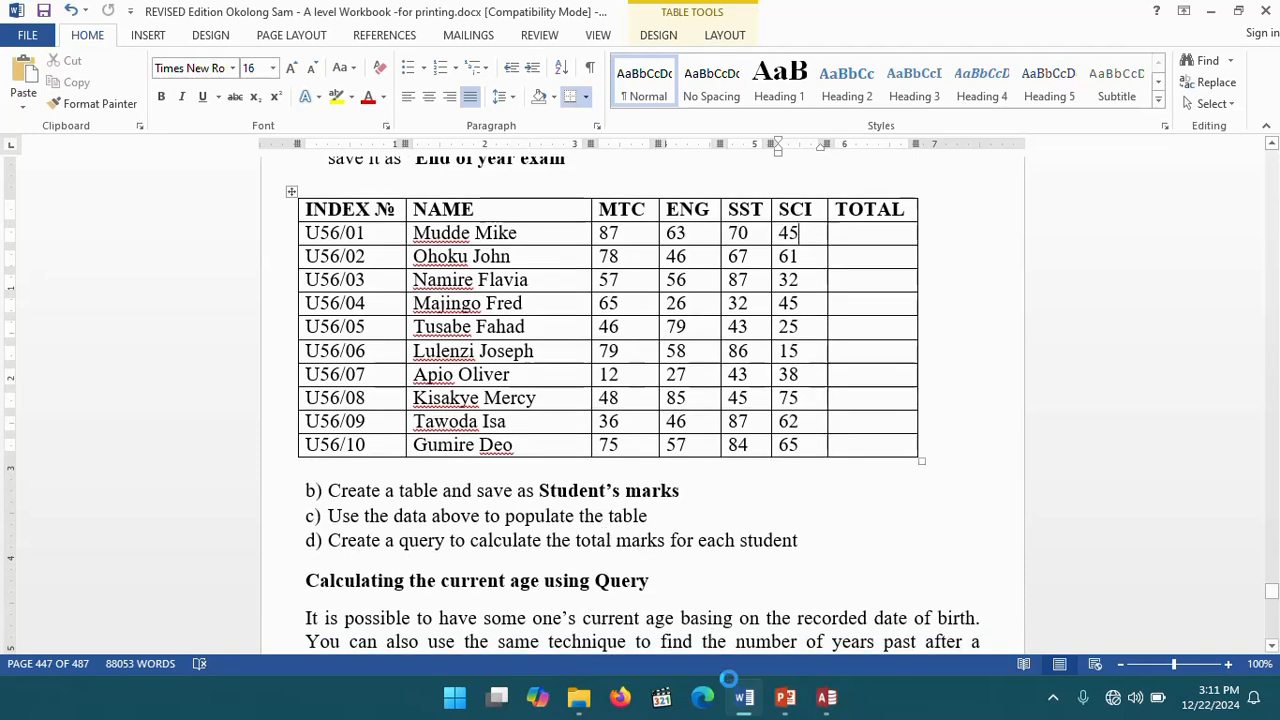
{"action": "left_click", "coordinate": [829, 703]}
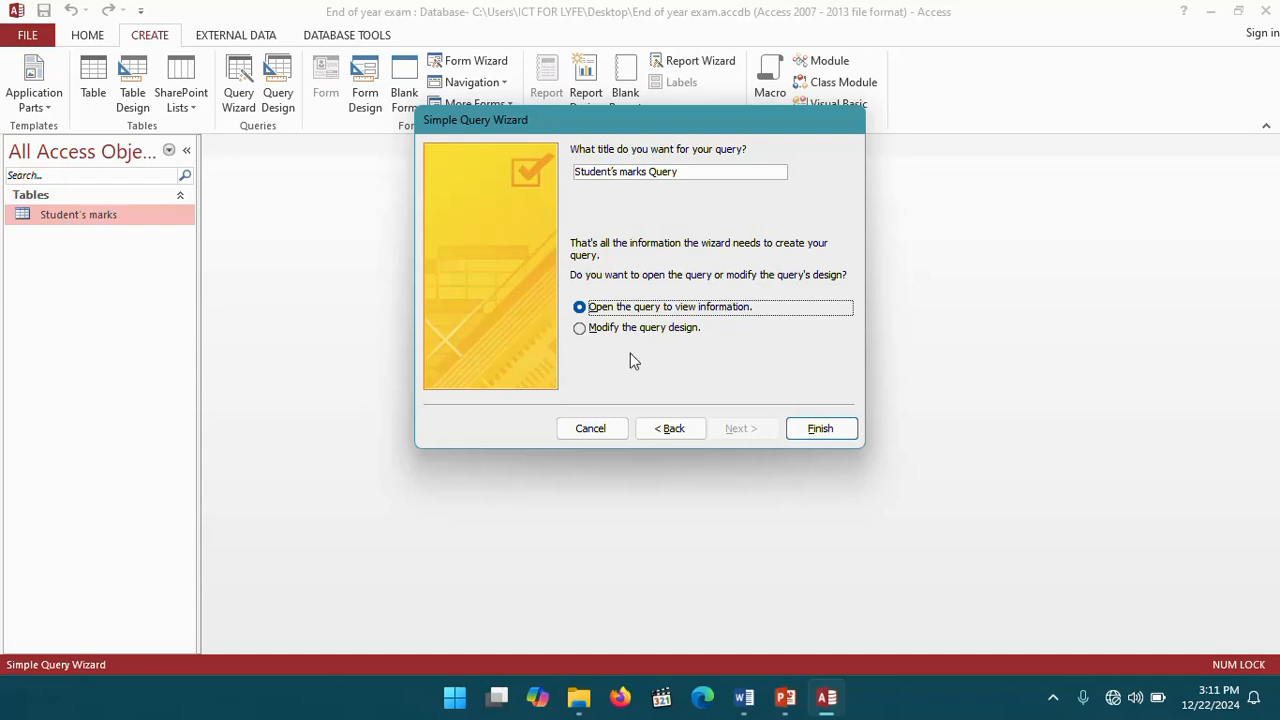
- Choose to modify the query design and finish the Simple Query Wizard
{"action": "left_click", "coordinate": [581, 331]}
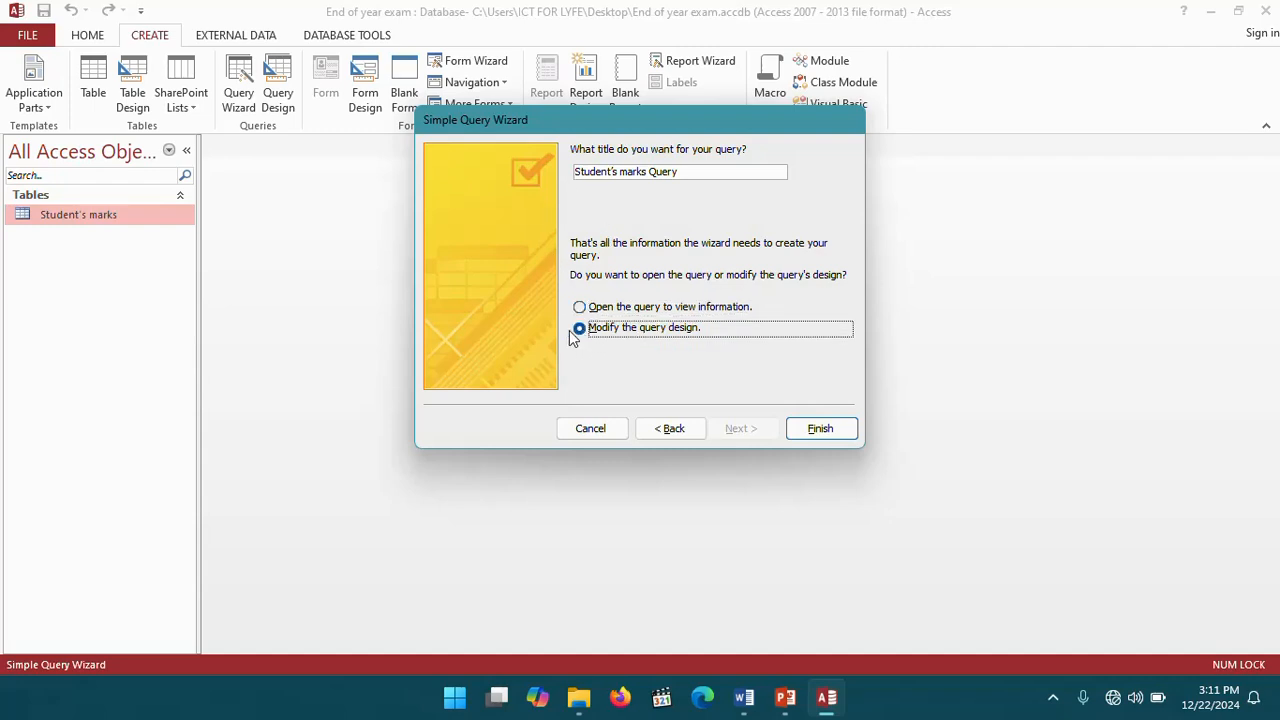
{"action": "left_click", "coordinate": [811, 436]}
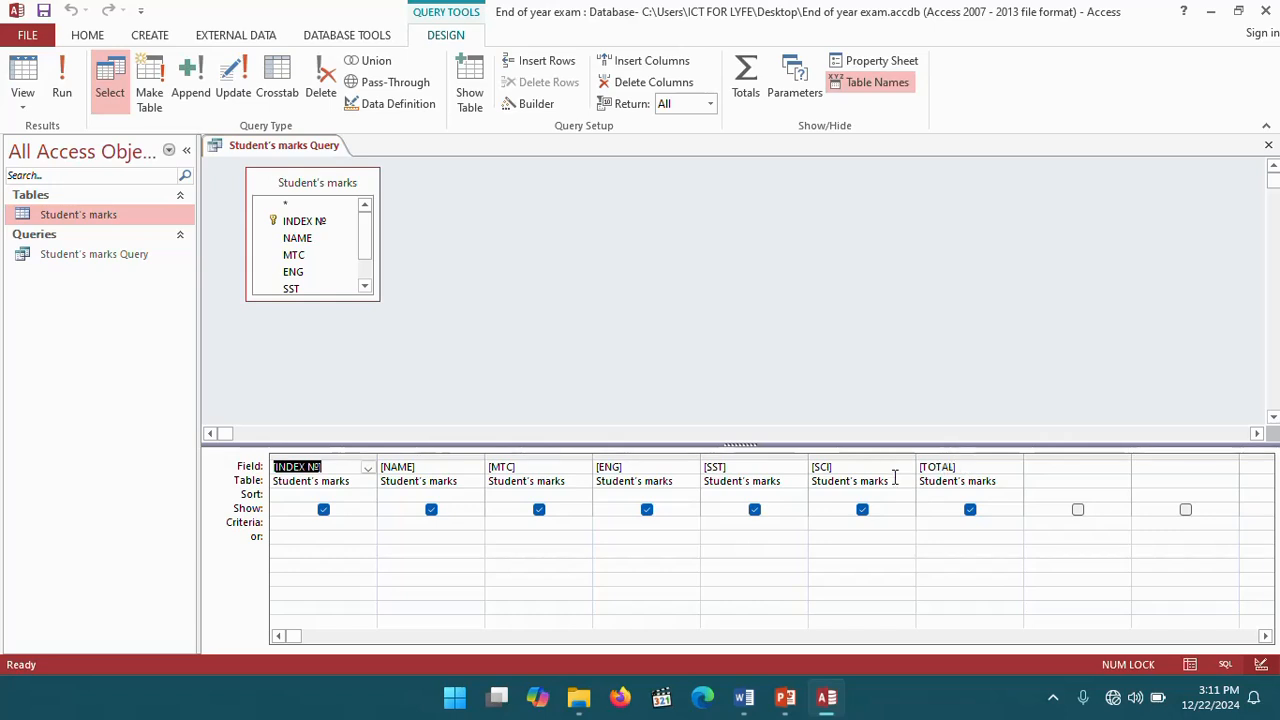
- Open the TOTAL field in the Zoom box and set its display font size to 16
{"action": "right_click", "coordinate": [966, 467]}
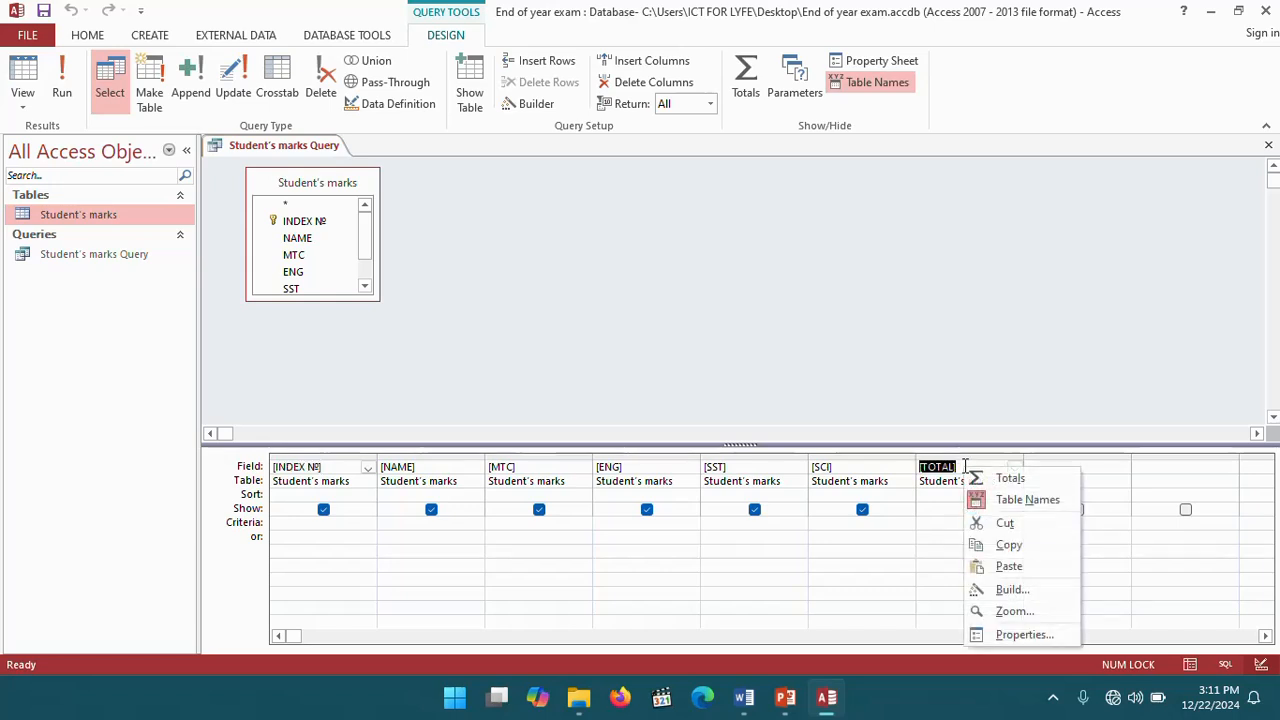
{"action": "left_click", "coordinate": [1031, 615]}
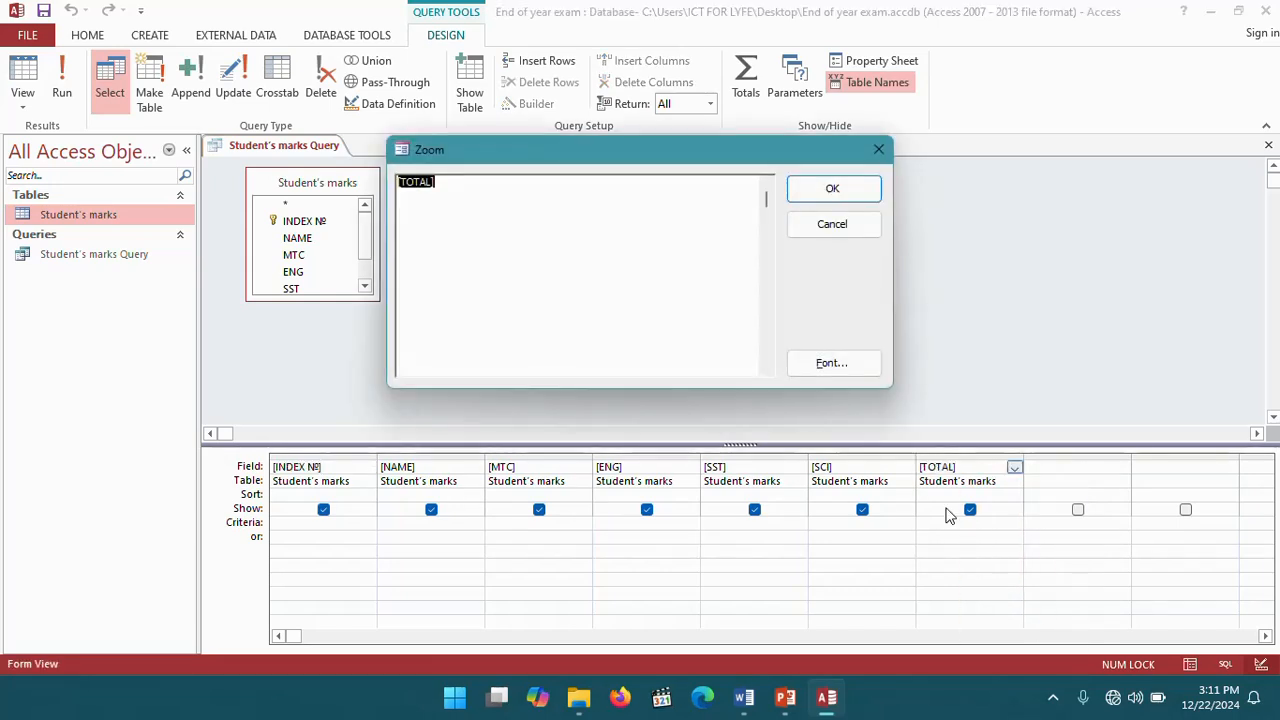
{"action": "left_click", "coordinate": [830, 364]}
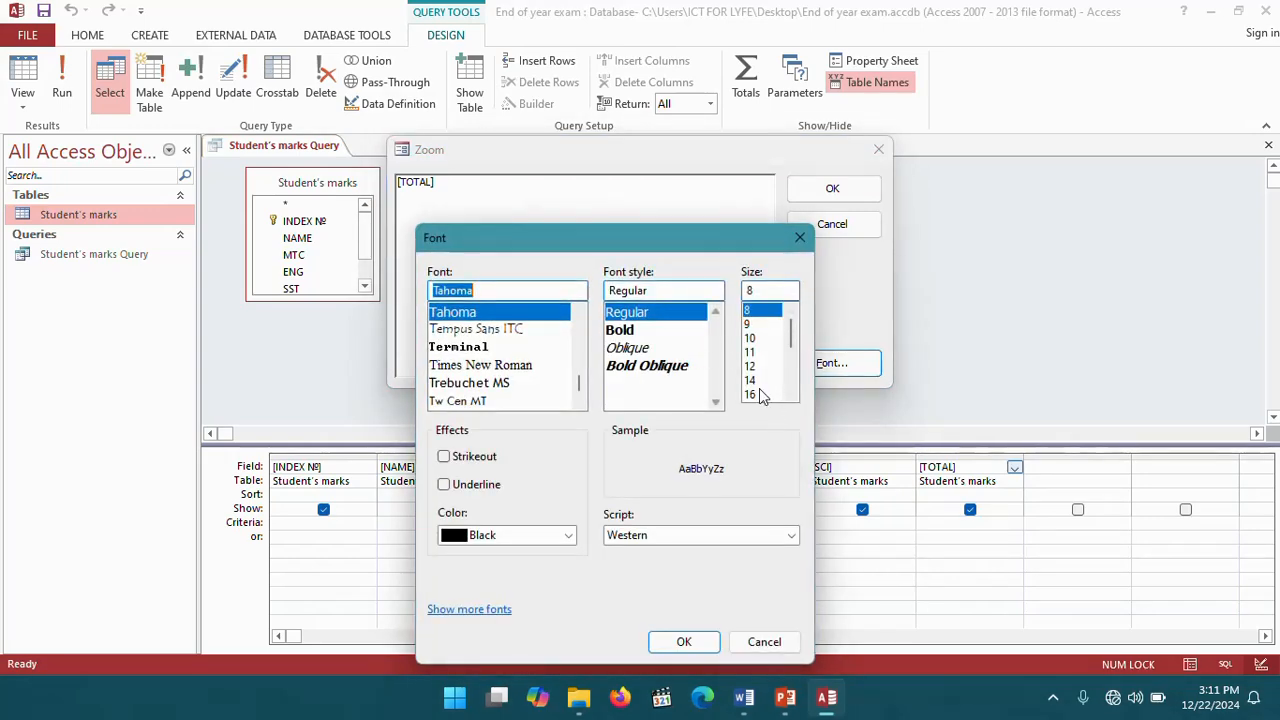
{"action": "left_click", "coordinate": [759, 391]}
{"action": "scroll", "coordinate": [760, 385], "scroll_direction": "down", "scroll_amount": 1}
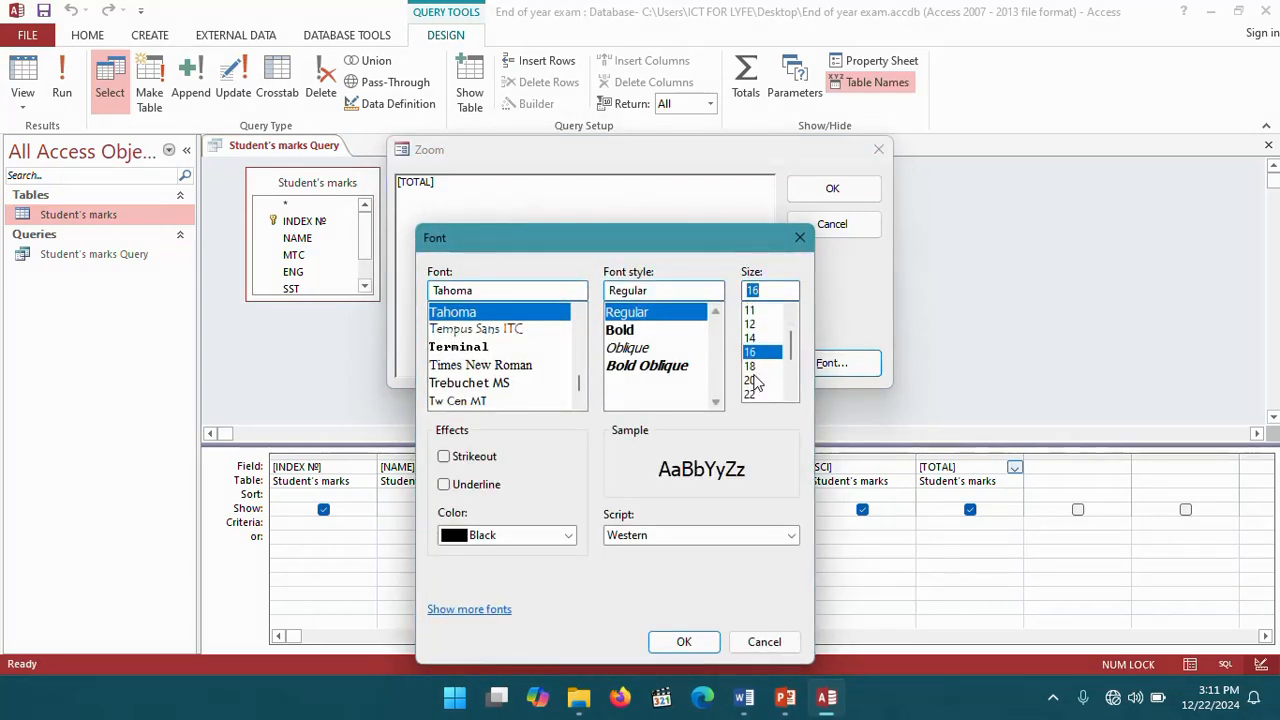
{"action": "left_click", "coordinate": [757, 381]}
{"action": "left_click", "coordinate": [684, 642]}
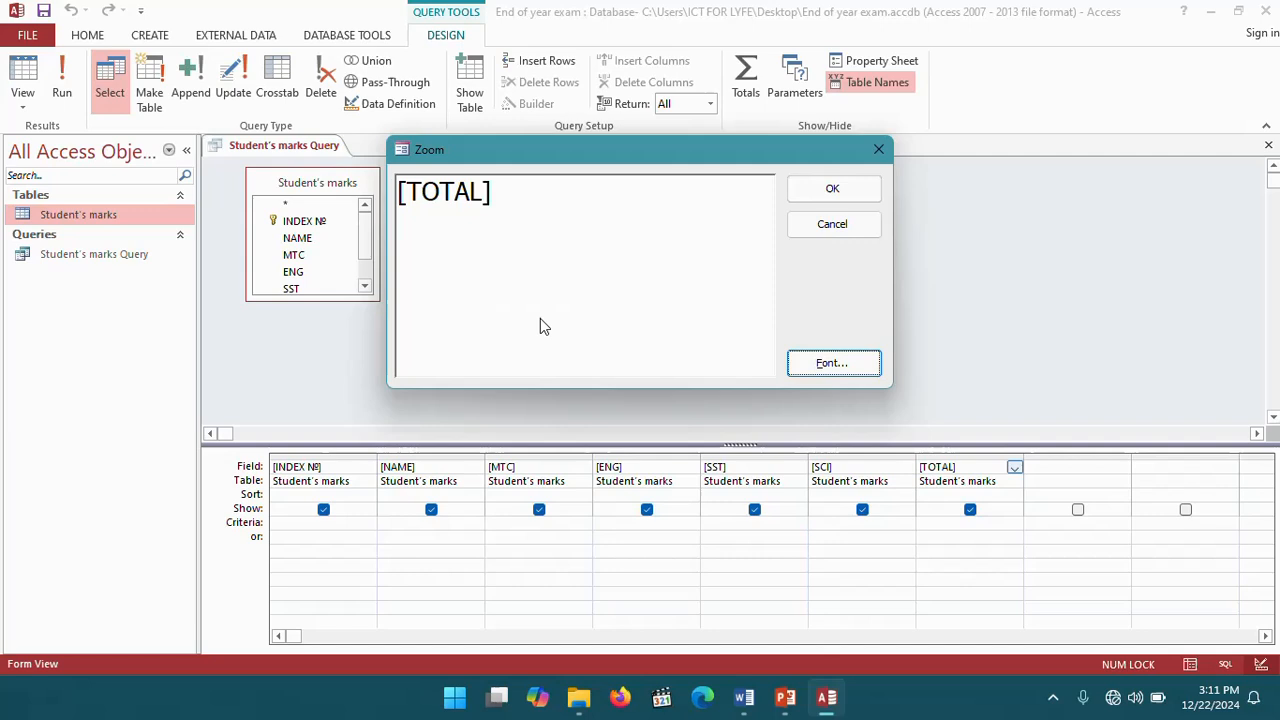
- Replace the TOTAL field with the expression TOTAL:[MTC]+[ENG]+[SST]+[SCI] and confirm the Zoom box
{"action": "left_click", "coordinate": [498, 200]}
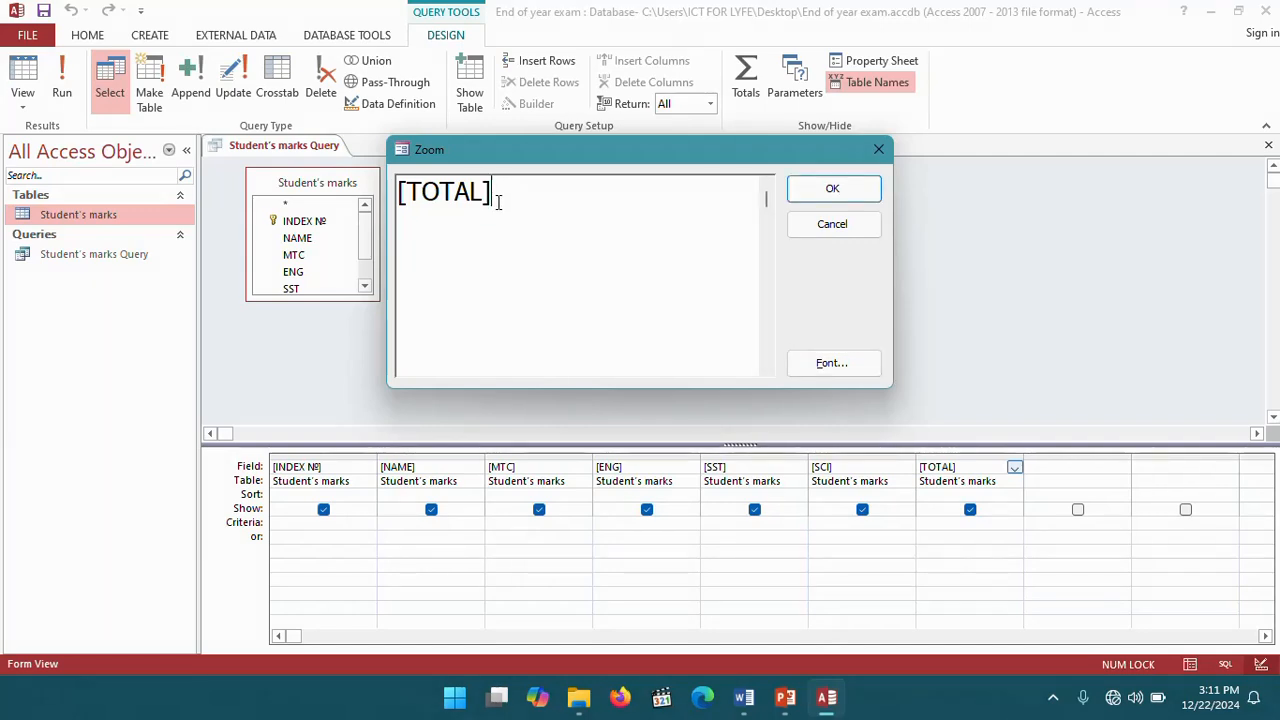
{"action": "key", "text": "BackSpace"}
{"action": "left_click", "coordinate": [407, 183]}
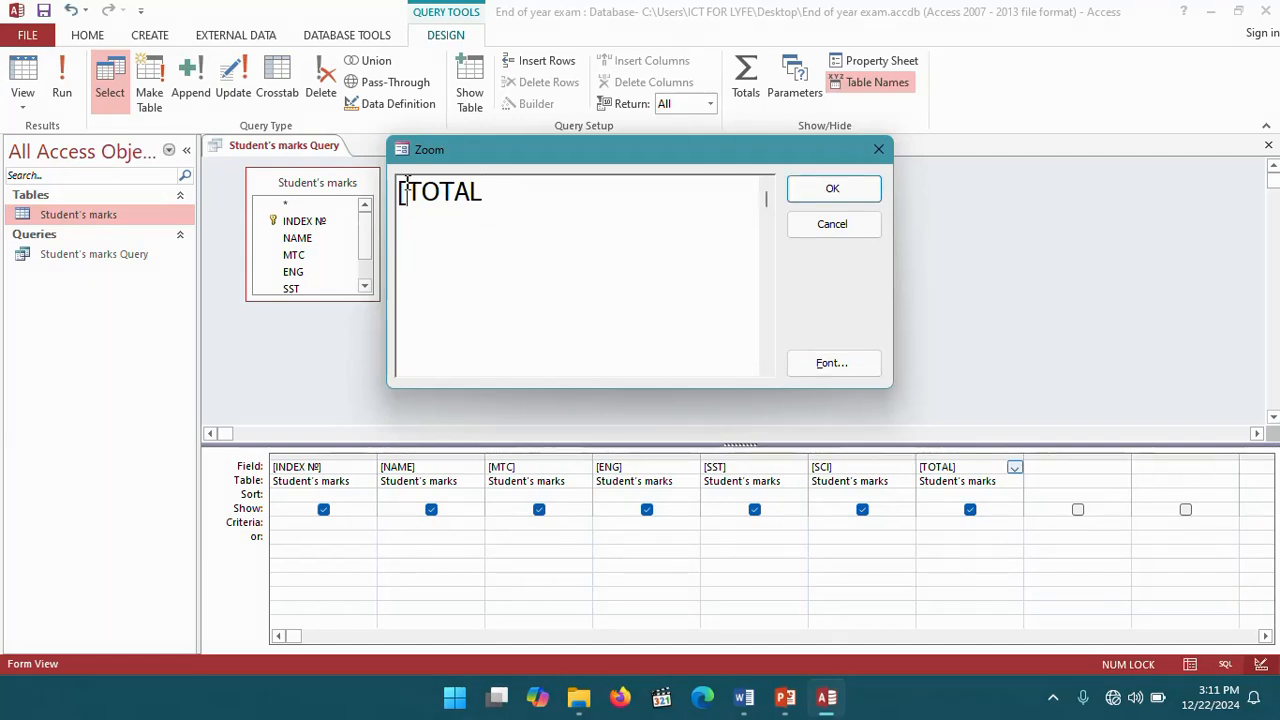
{"action": "key", "text": "BackSpace"}
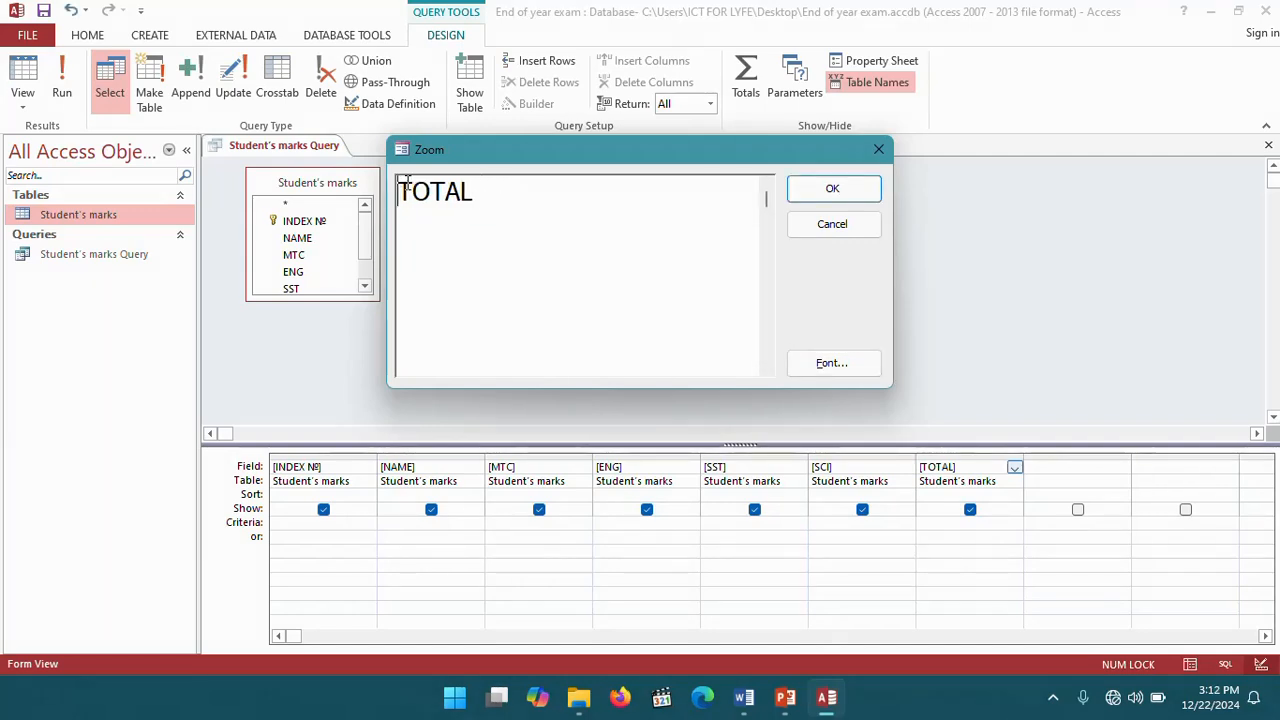
{"action": "left_click", "coordinate": [488, 197]}
{"action": "type", "text": ":"}
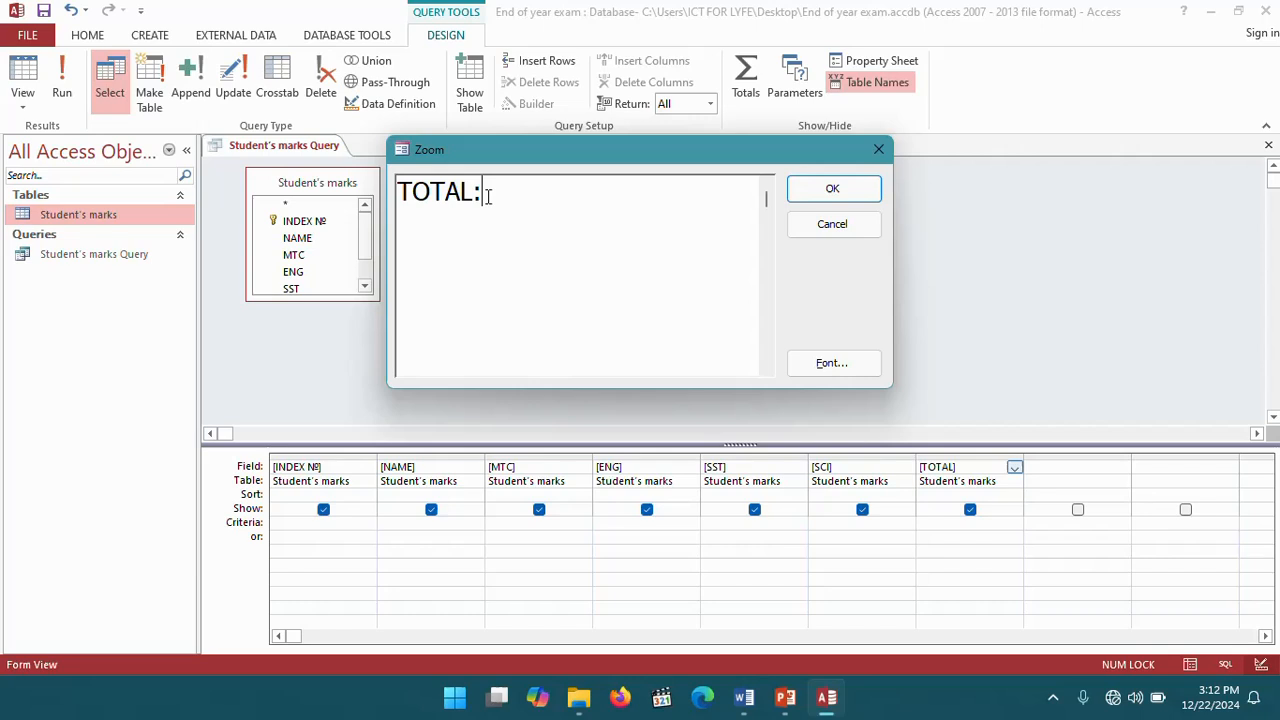
{"action": "type", "text": "["}
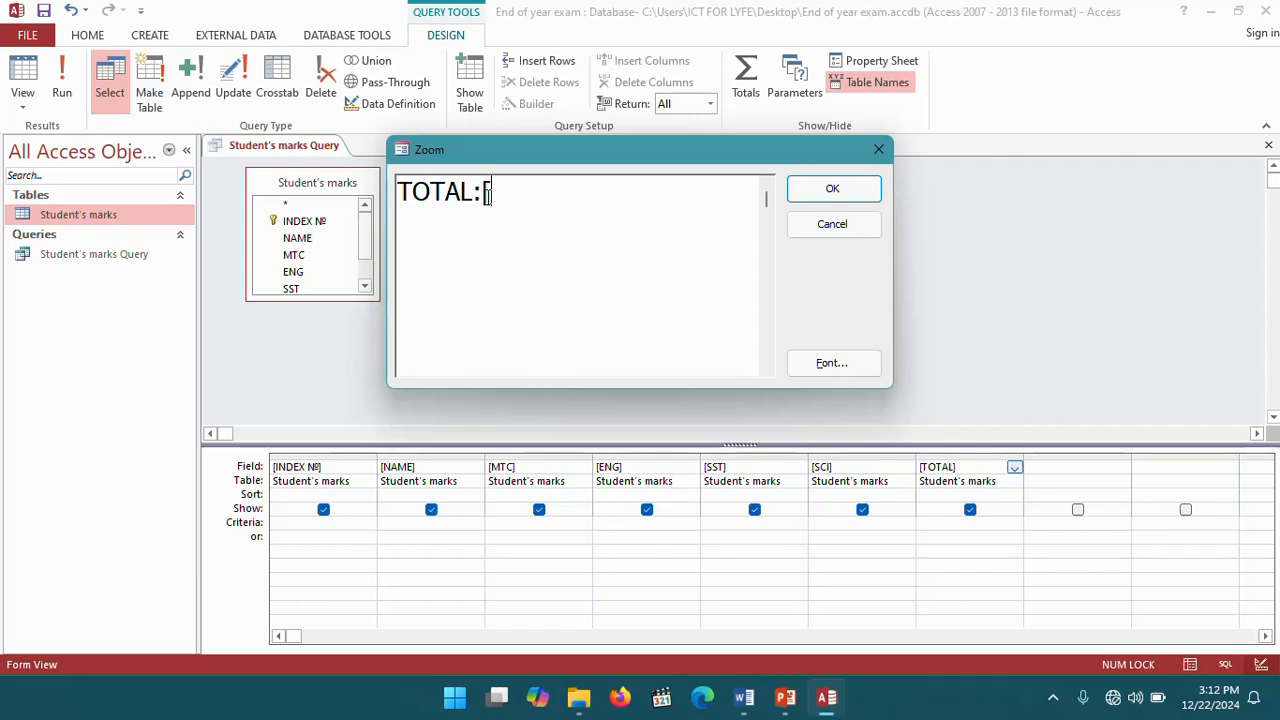
{"action": "type", "text": "MTC]"}
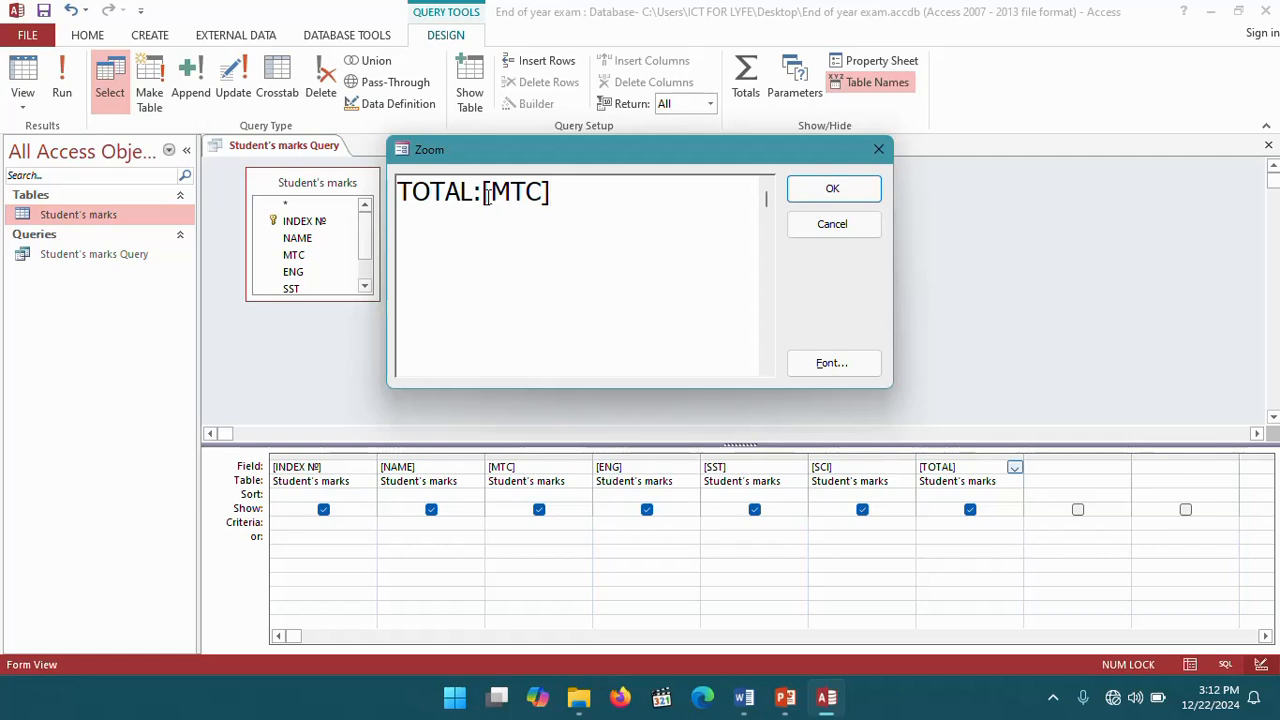
{"action": "type", "text": "+{"}
{"action": "key", "text": "BackSpace"}
{"action": "type", "text": "["}
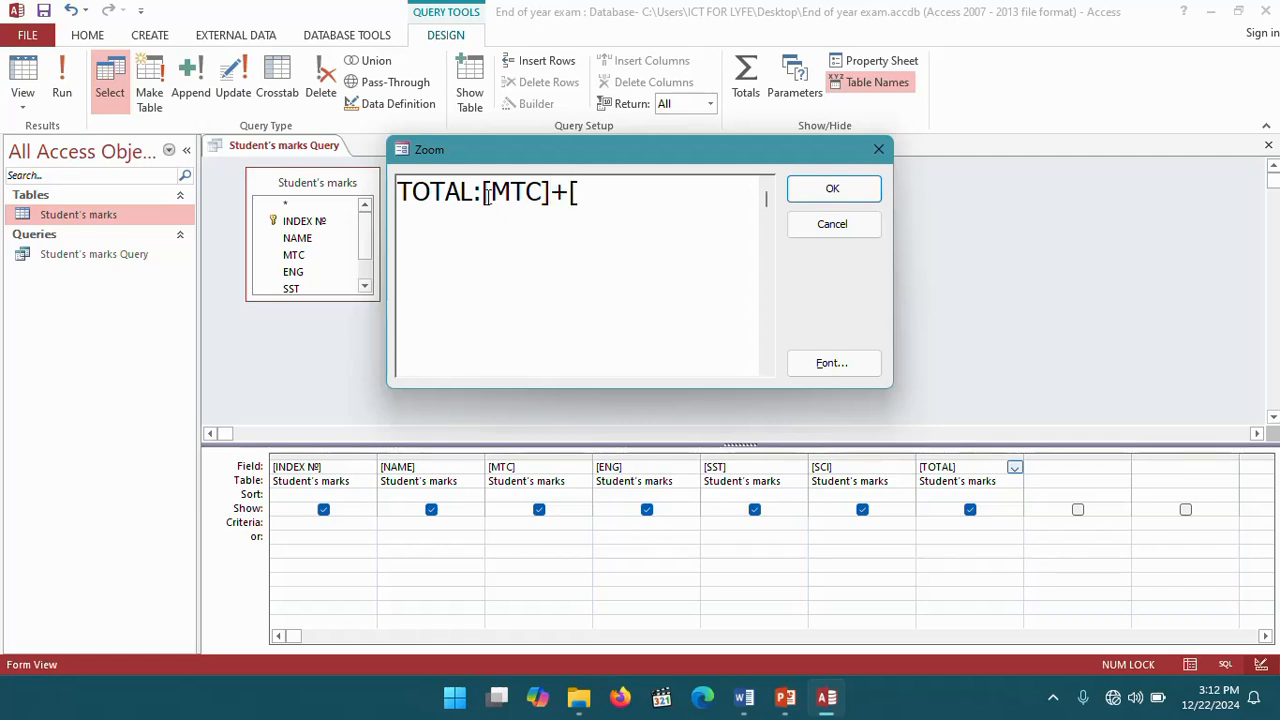
{"action": "type", "text": "ENG"}
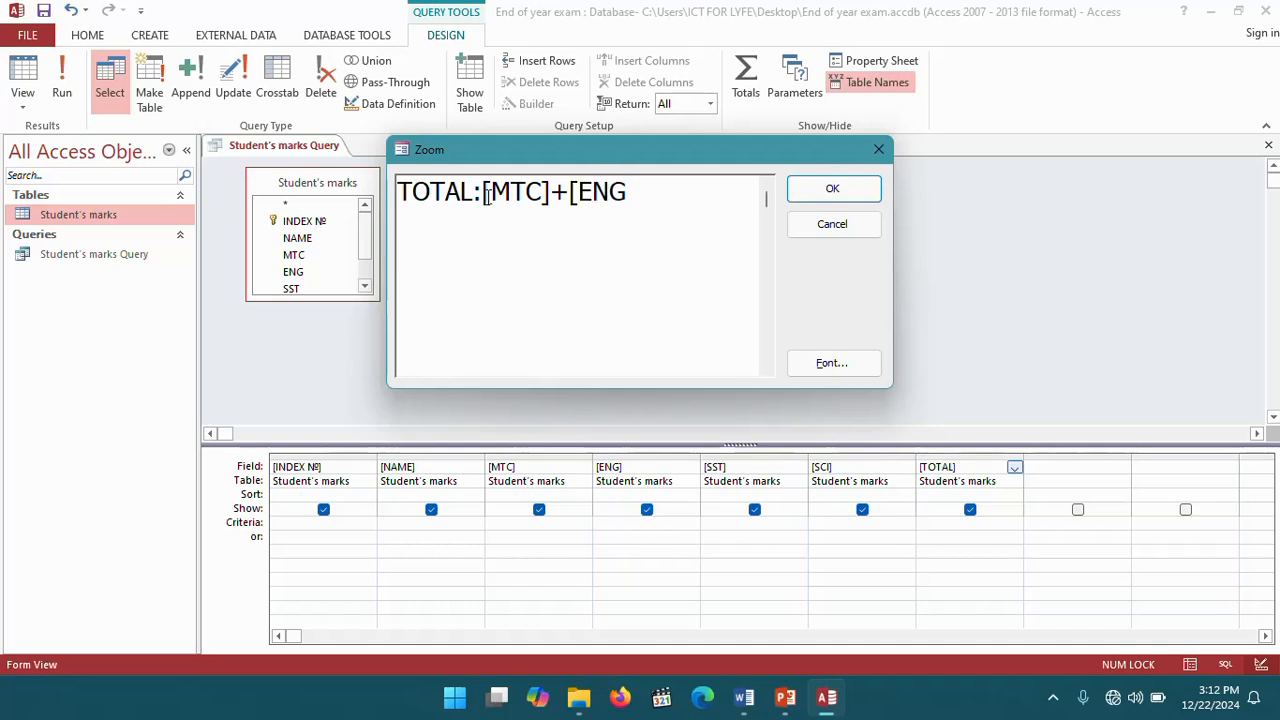
{"action": "type", "text": "]+["}
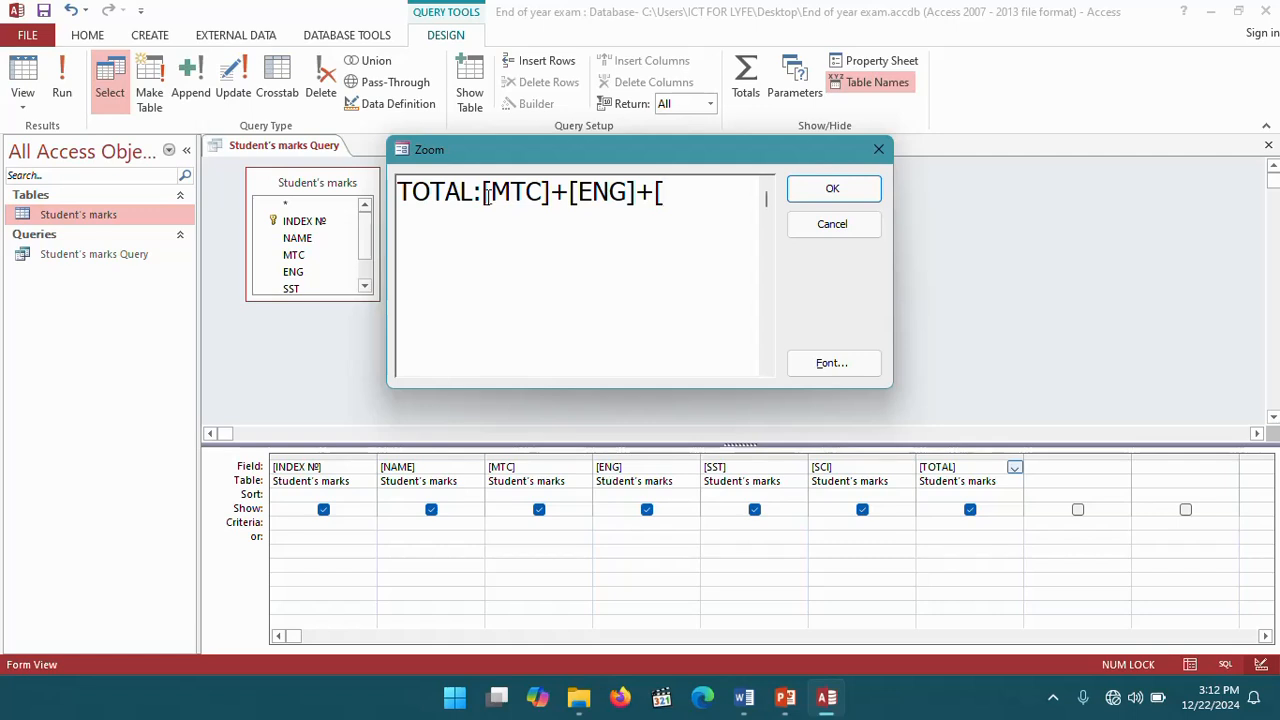
{"action": "type", "text": "SST]+"}
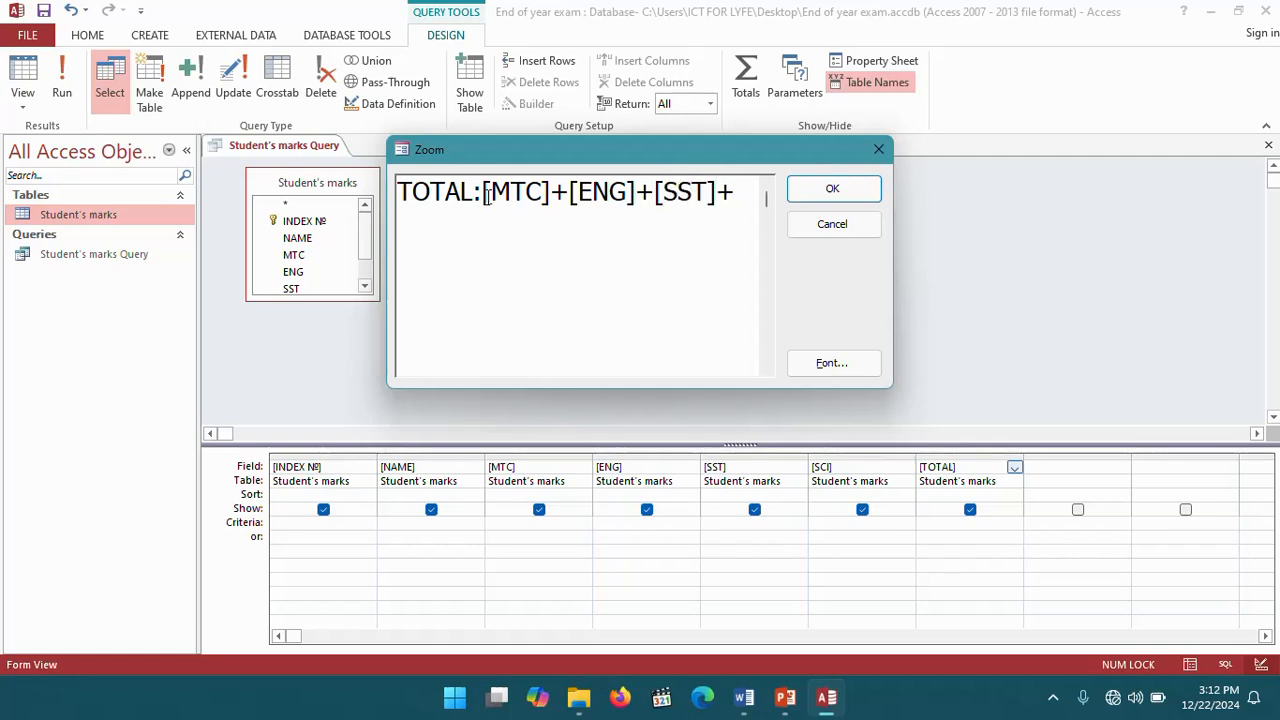
{"action": "type", "text": "["}
{"action": "type", "text": "S"}
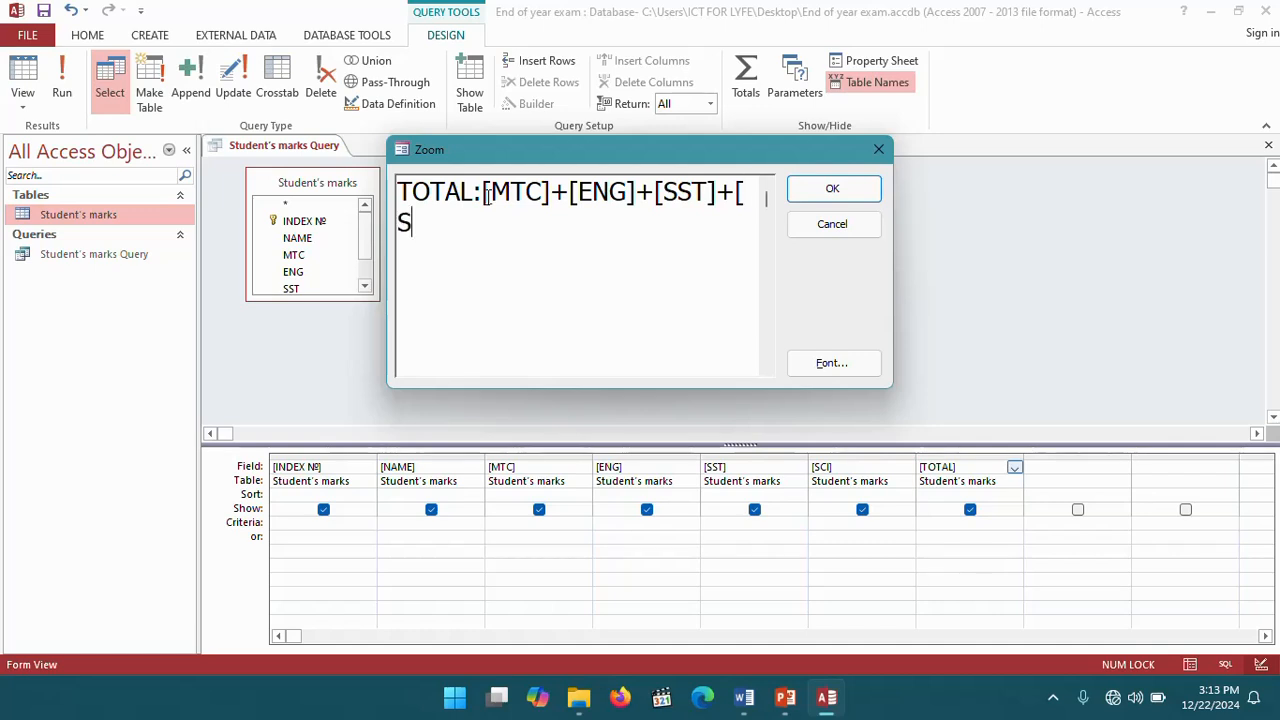
{"action": "type", "text": "CI]"}
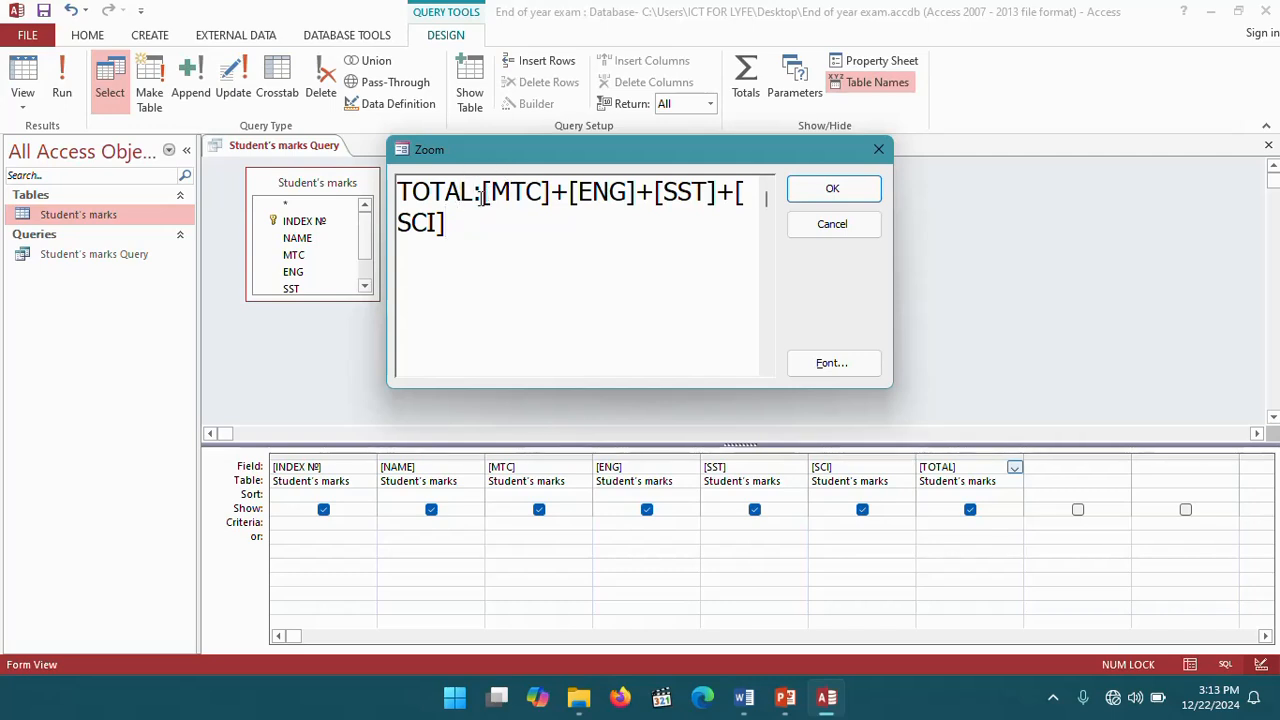
{"action": "left_click", "coordinate": [835, 192]}
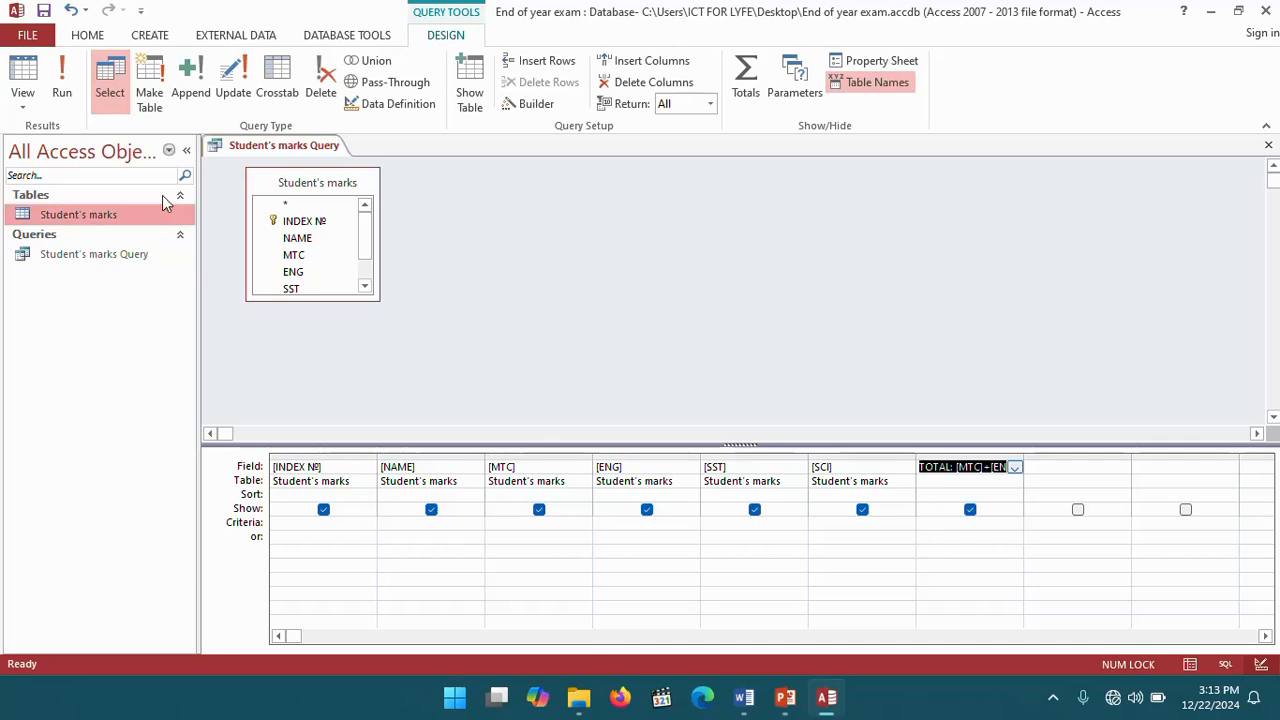
- Run the query to view each student's calculated TOTAL marks
{"action": "left_click", "coordinate": [60, 66]}
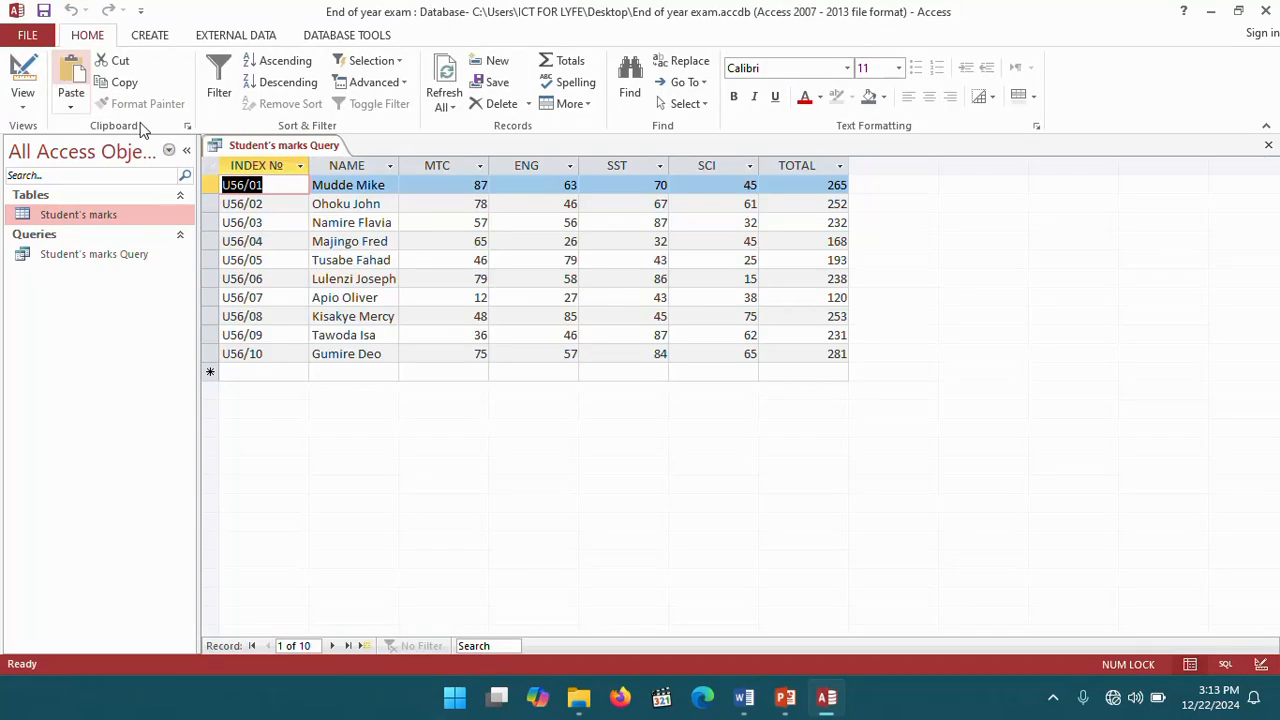
{"action": "double_click", "coordinate": [816, 183]}
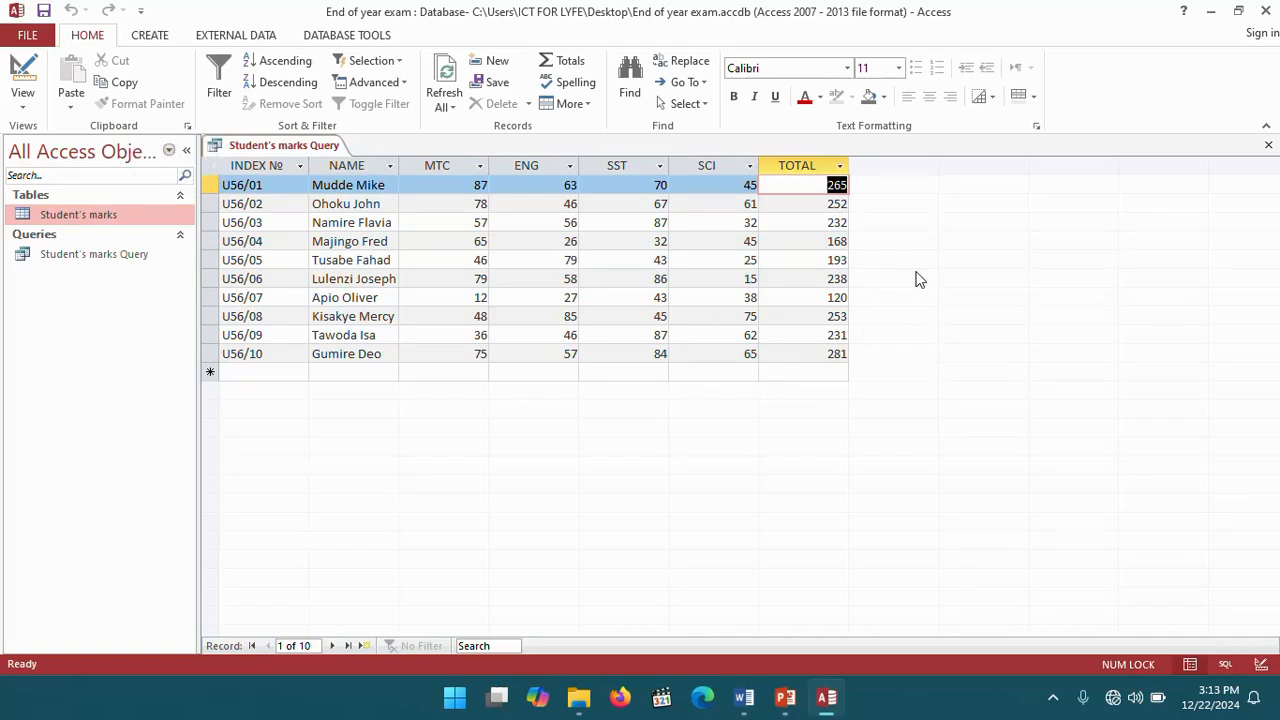
- Close Student's marks Query saving its design changes, and exit Access
{"action": "right_click", "coordinate": [274, 146]}
{"action": "left_click", "coordinate": [340, 182]}
{"action": "left_click", "coordinate": [571, 400]}
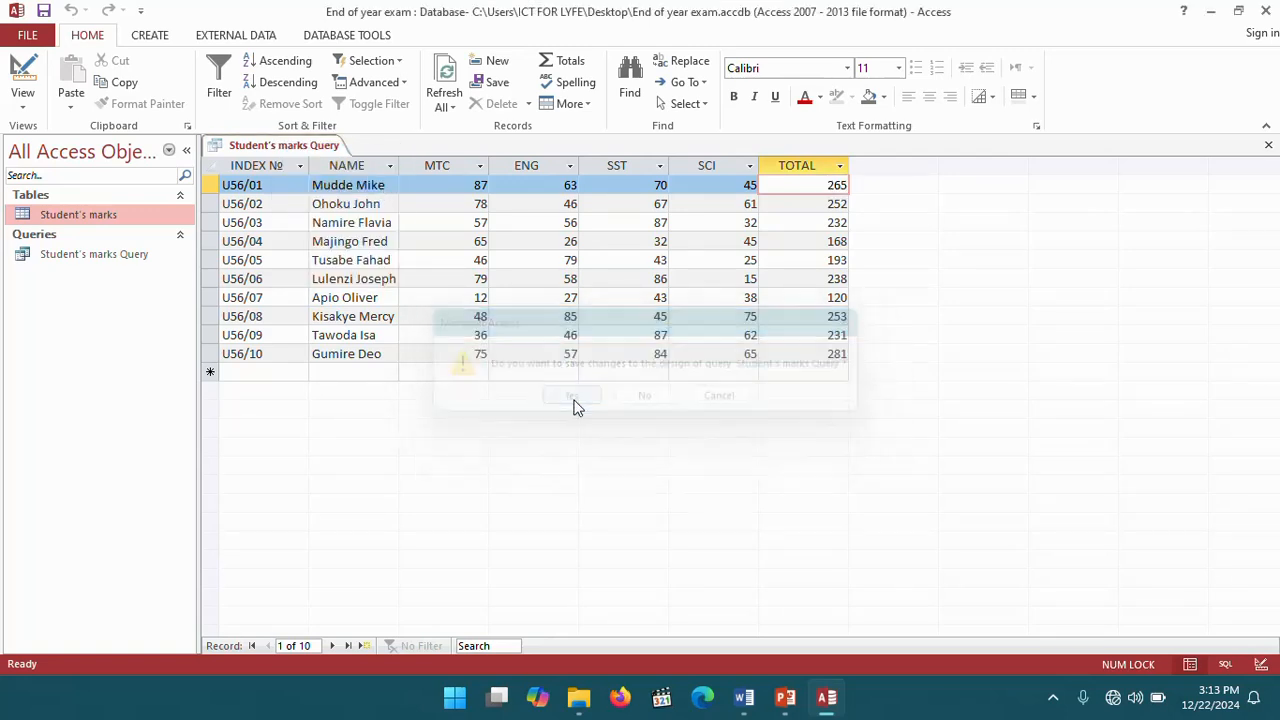
{"action": "left_click", "coordinate": [1266, 11]}
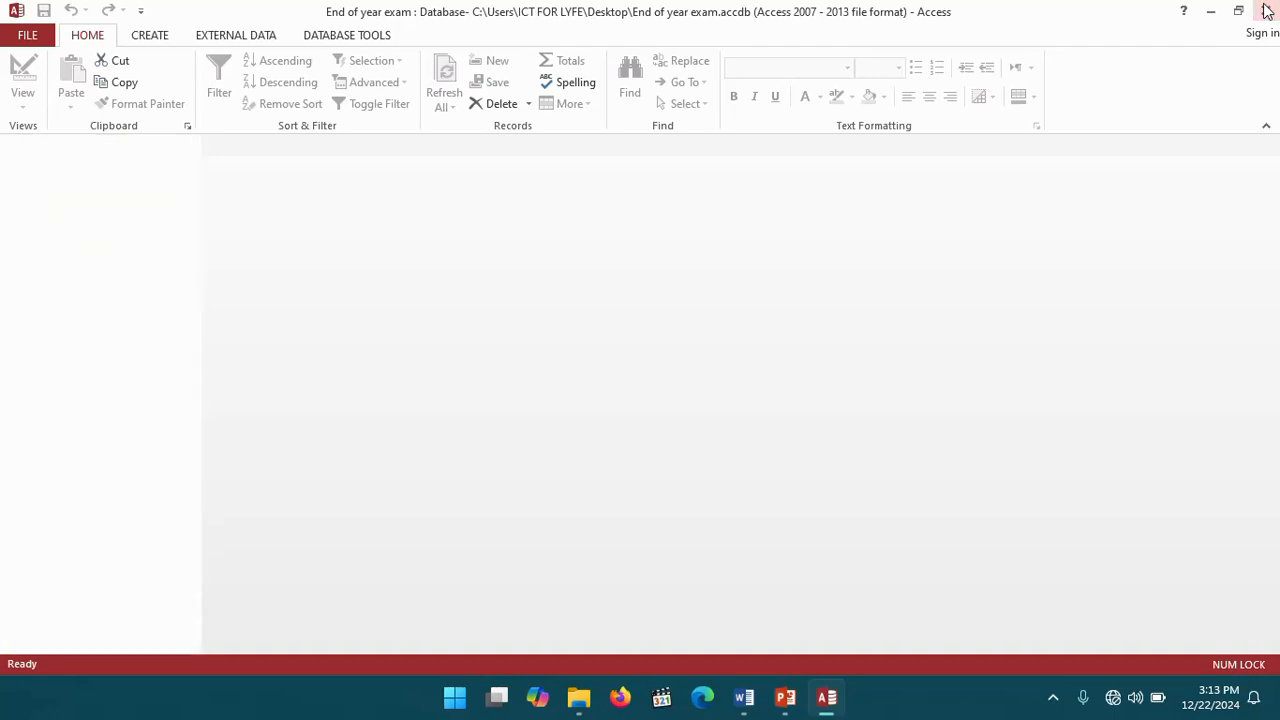
- Read the Calculating the current age using Query section and its Age formula in the Word workbook
{"action": "scroll", "coordinate": [590, 403], "scroll_direction": "down", "scroll_amount": 3}
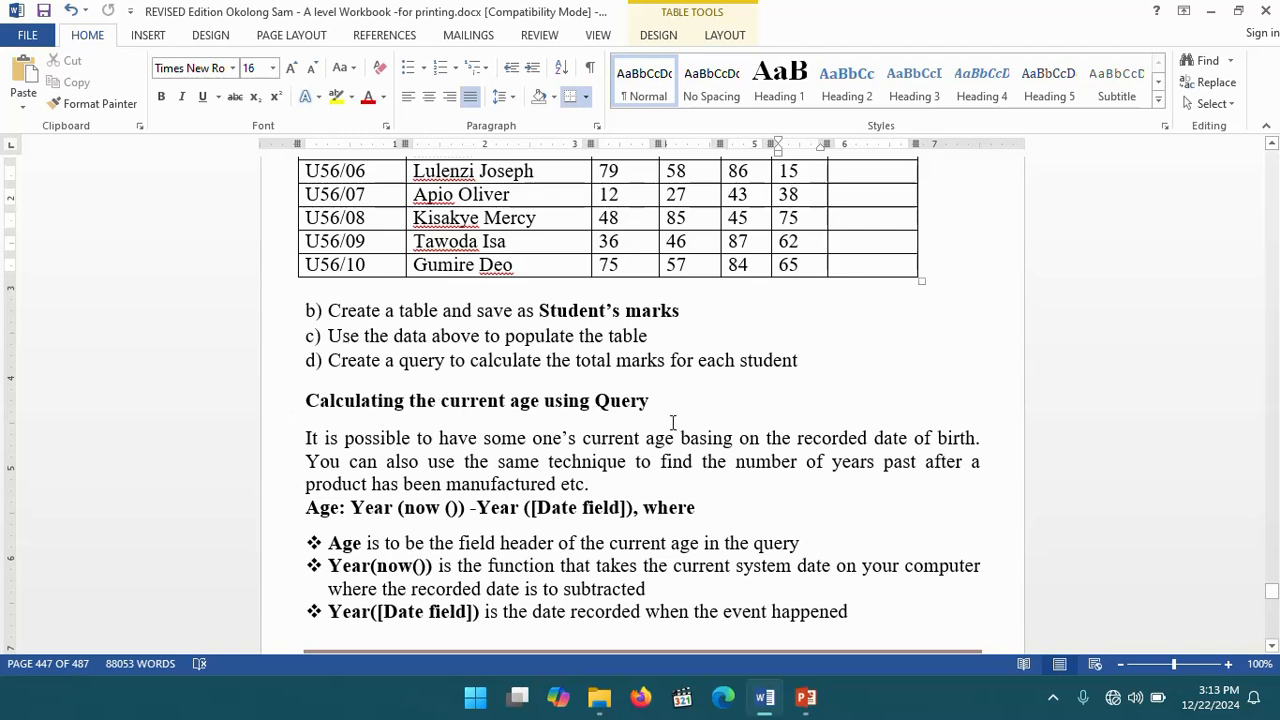
{"action": "left_click_drag", "start_coordinate": [666, 404], "coordinate": [329, 412]}
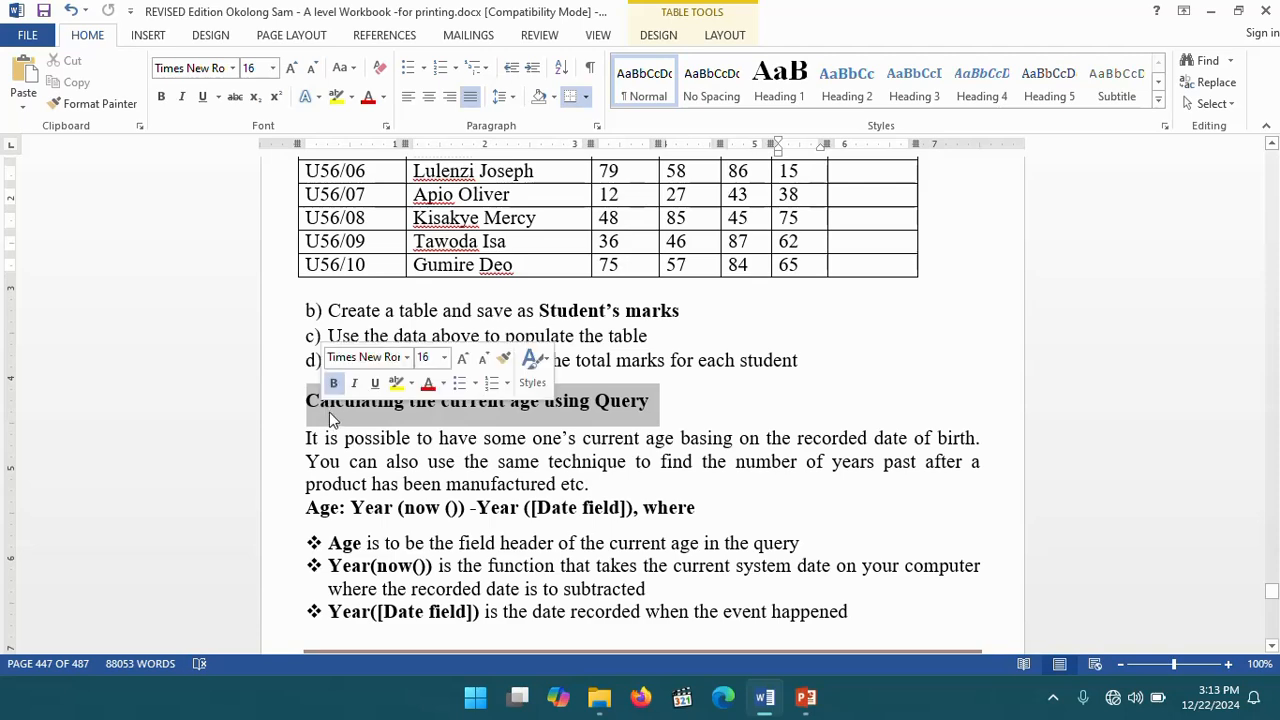
{"action": "left_click", "coordinate": [700, 403]}
{"action": "scroll", "coordinate": [686, 400], "scroll_direction": "down", "scroll_amount": 3}
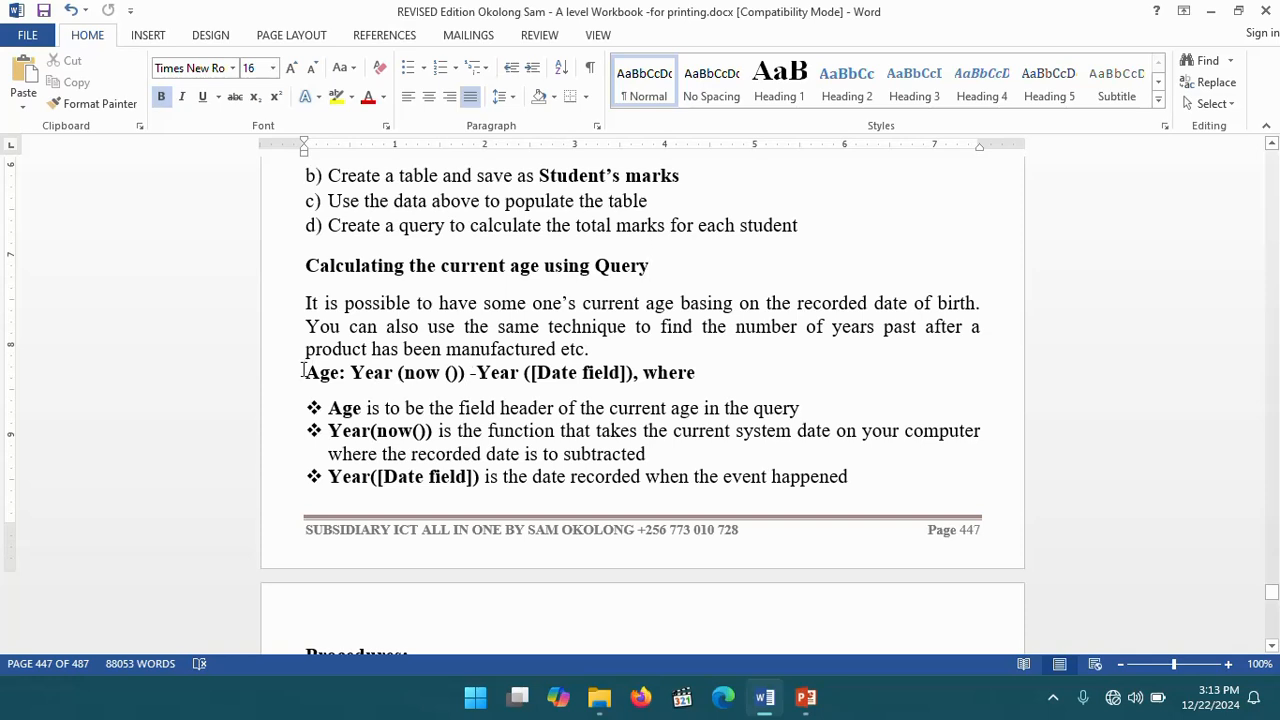
{"action": "left_click_drag", "start_coordinate": [303, 371], "coordinate": [519, 380]}
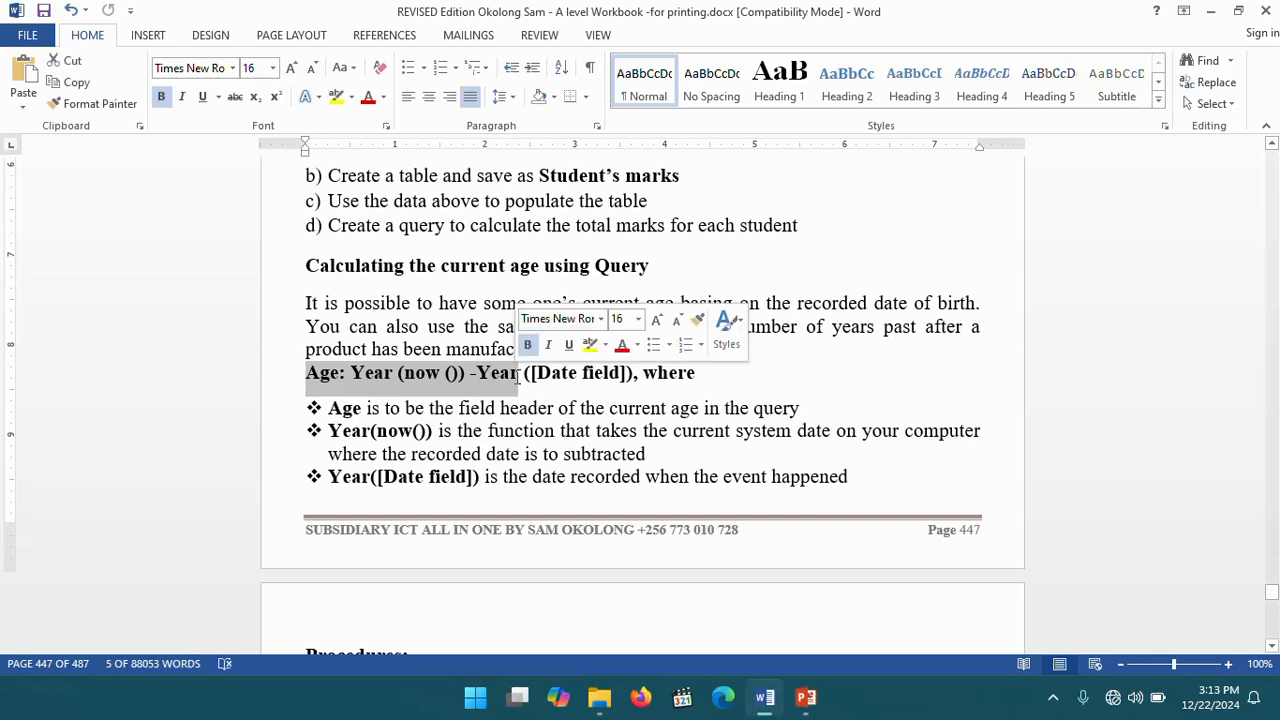
{"action": "left_click", "coordinate": [718, 379]}
{"action": "left_click_drag", "start_coordinate": [626, 380], "coordinate": [247, 373]}
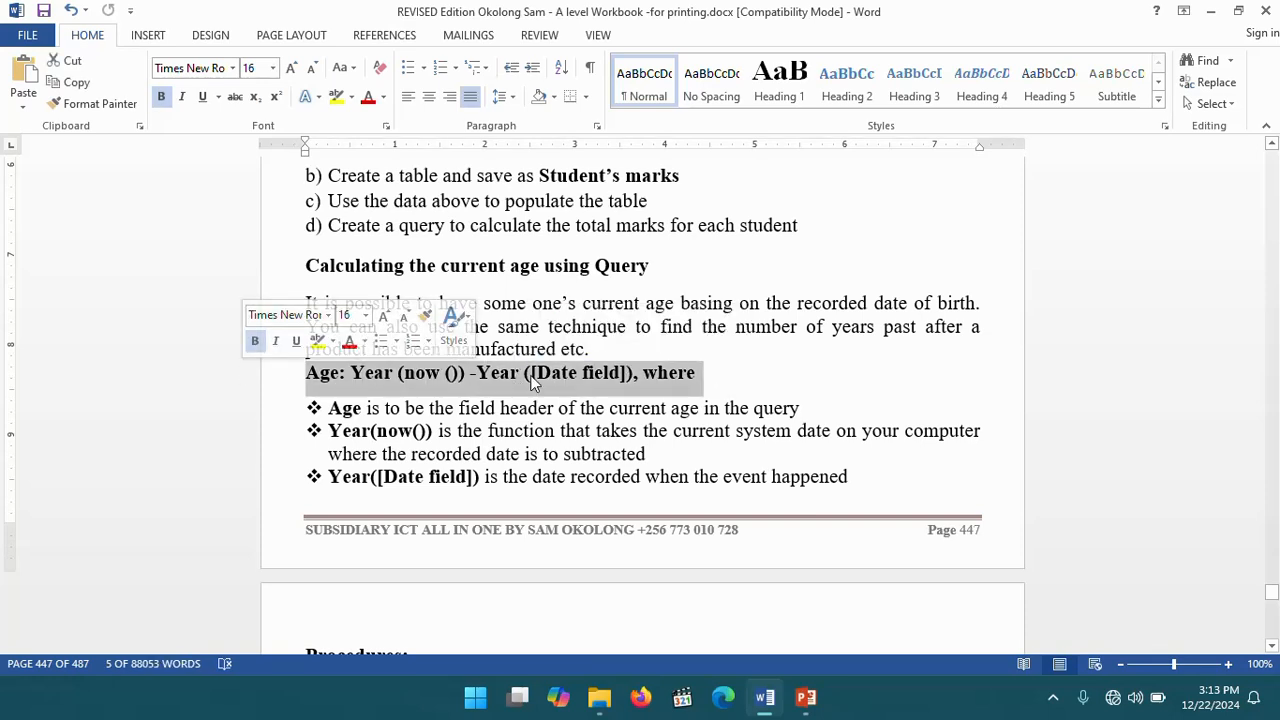
{"action": "left_click", "coordinate": [824, 367]}
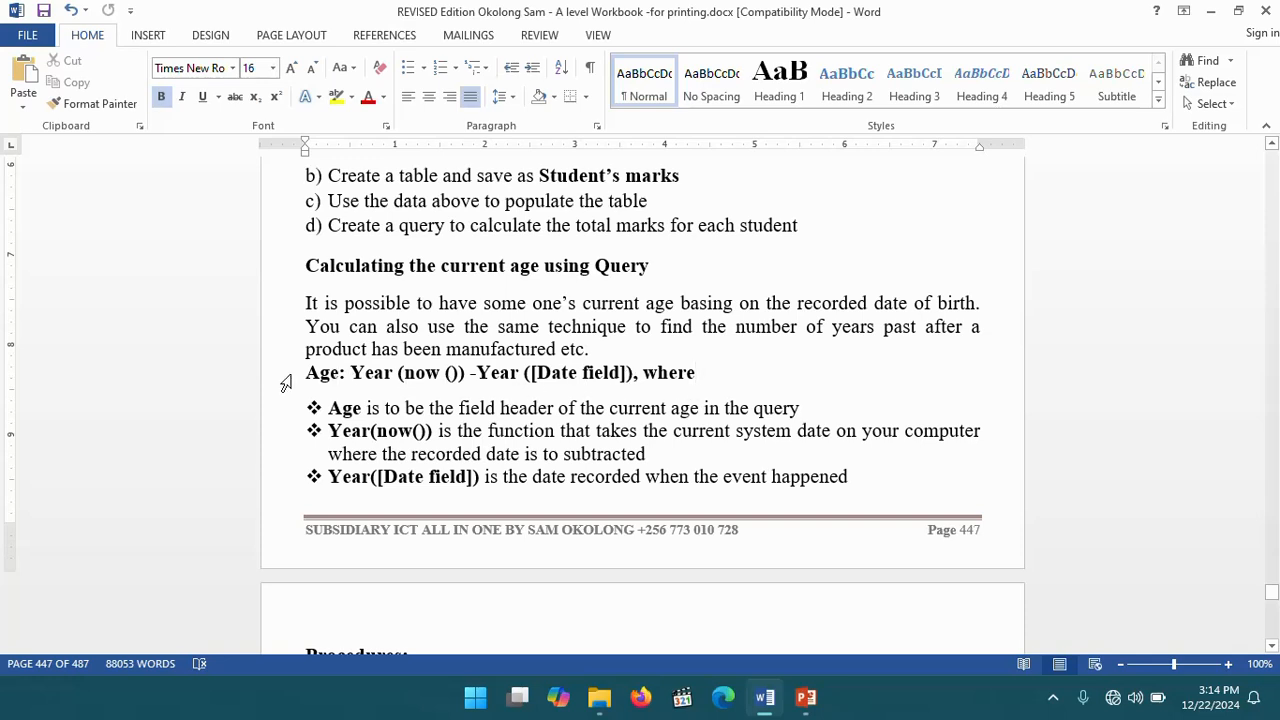
{"action": "left_click_drag", "start_coordinate": [305, 372], "coordinate": [331, 369]}
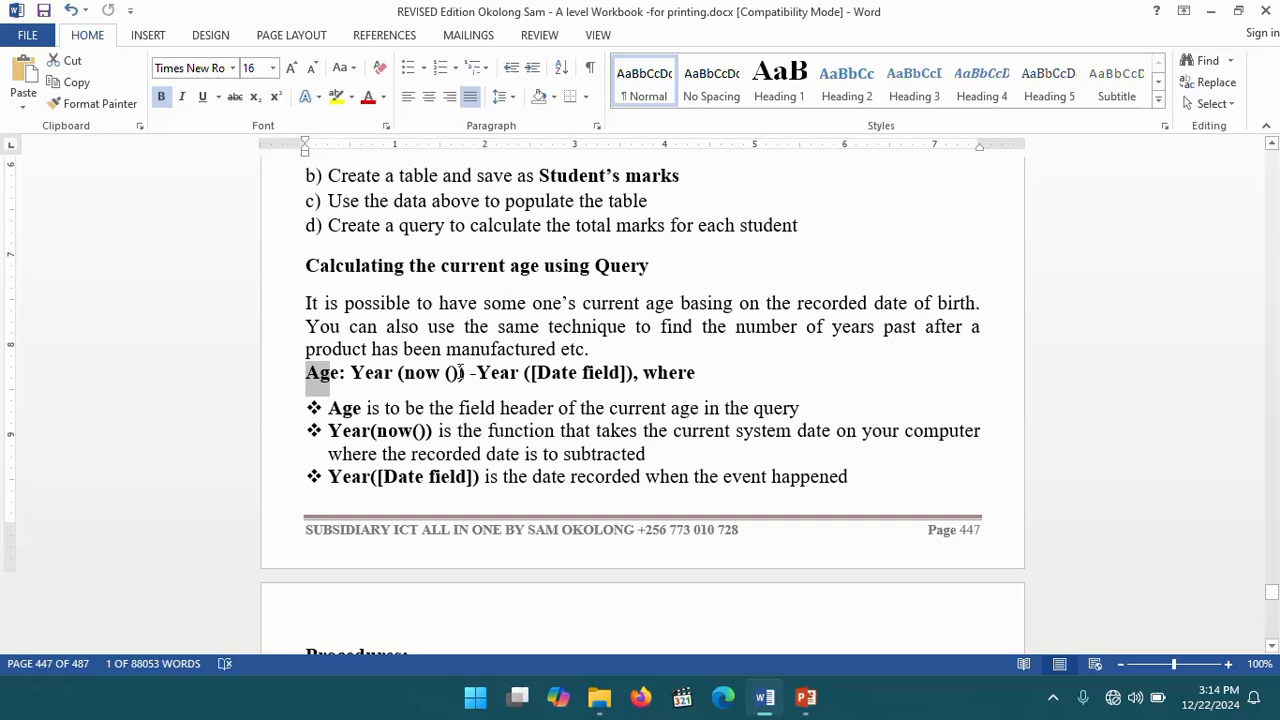
{"action": "triple_click", "coordinate": [351, 408]}
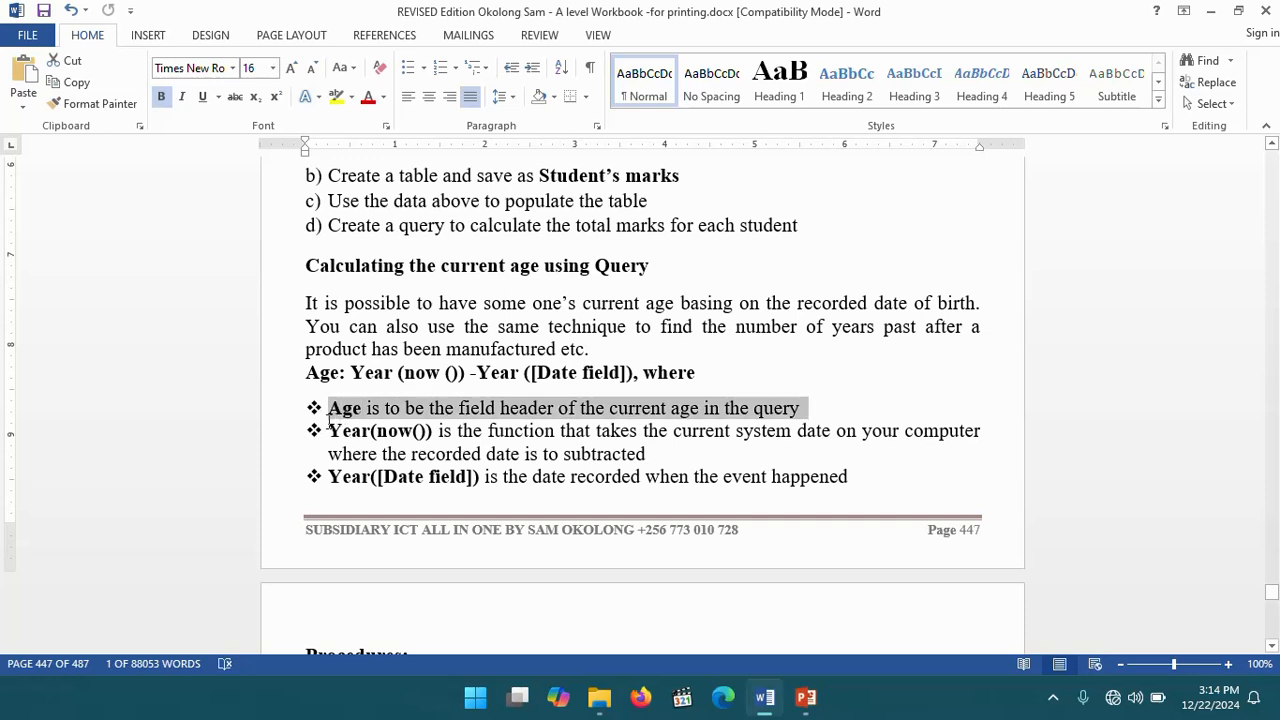
{"action": "left_click", "coordinate": [651, 408]}
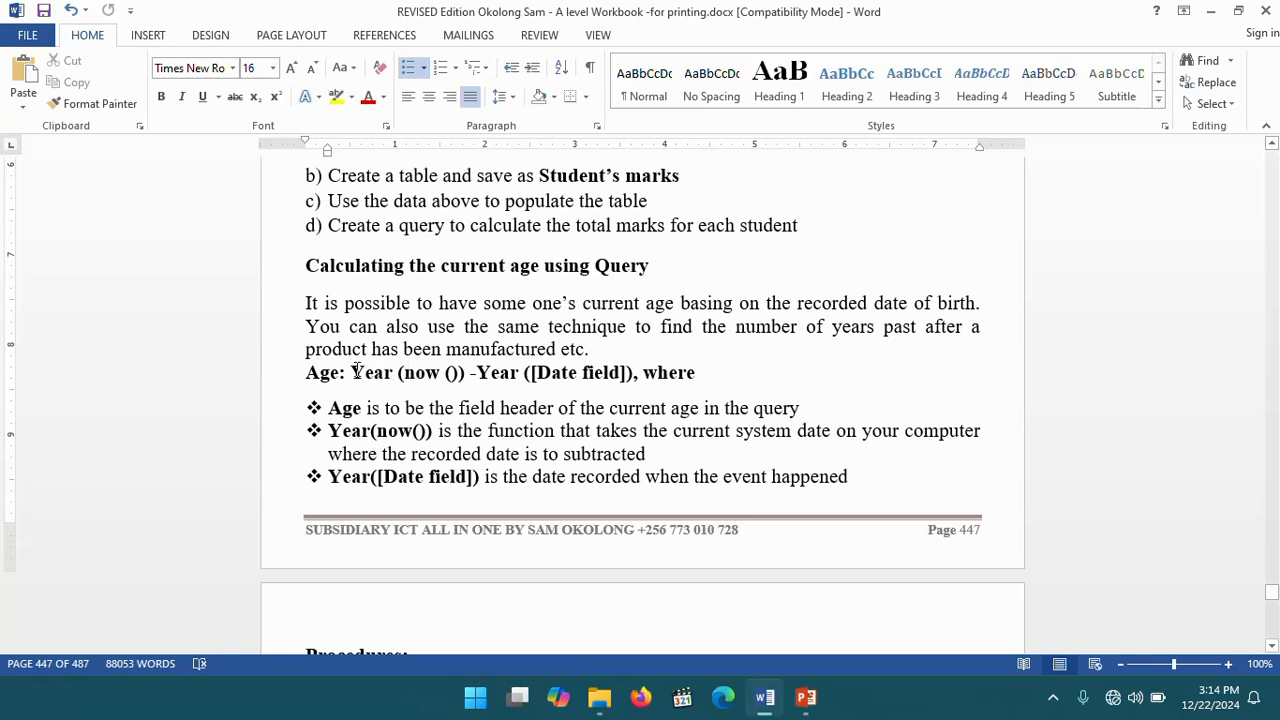
{"action": "left_click_drag", "start_coordinate": [352, 372], "coordinate": [444, 372]}
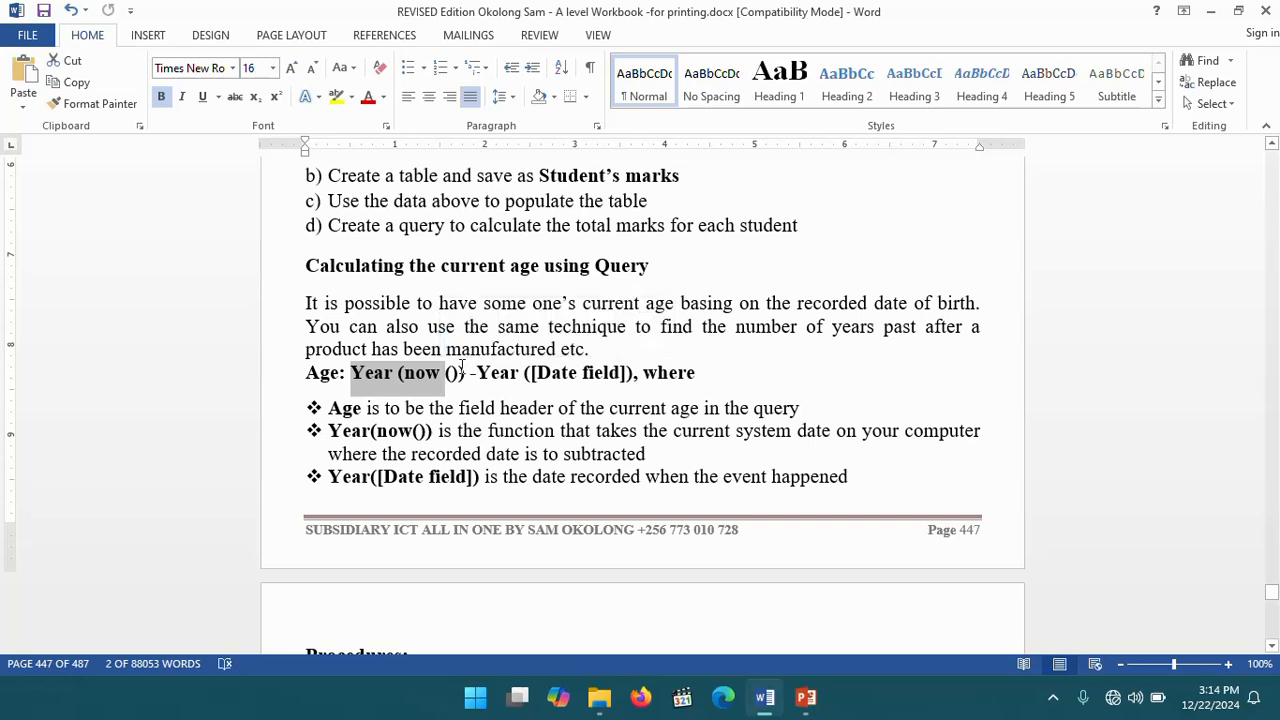
{"action": "left_click", "coordinate": [461, 372]}
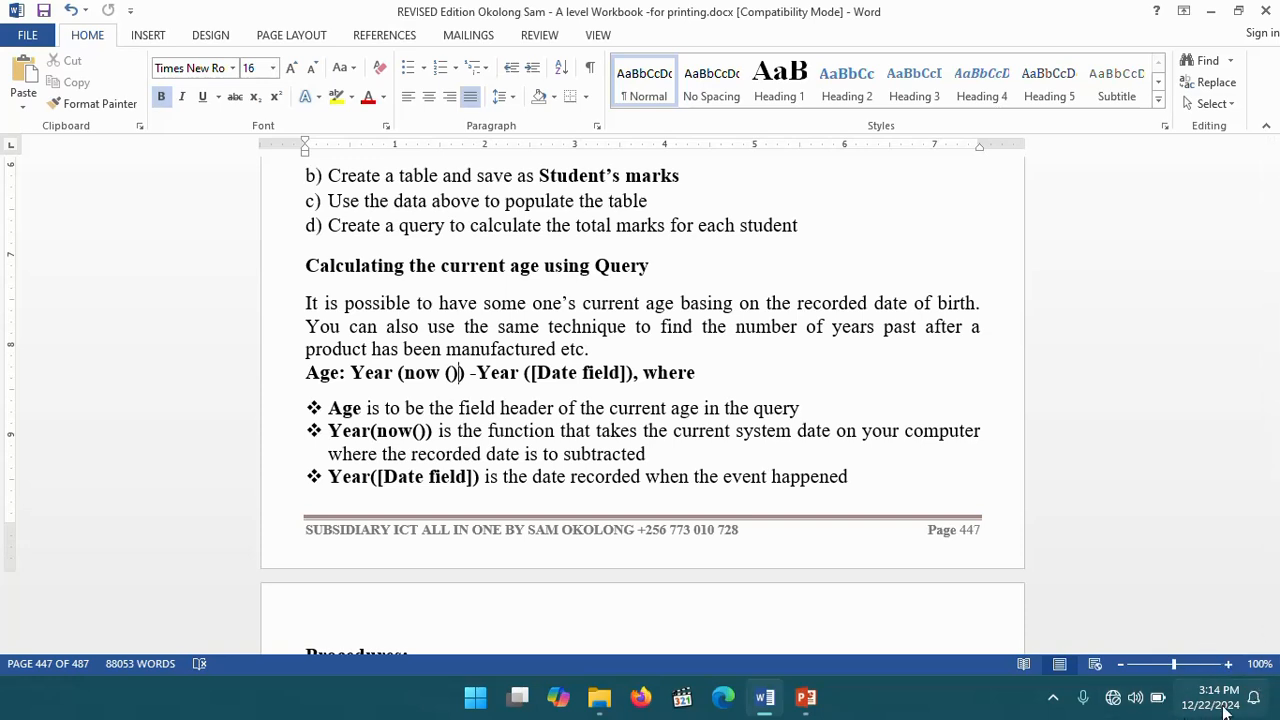
- Read the Age formula and Working example 13's EMPLOYEE TABLE and its list of query tasks in the workbook
{"action": "mouse_move", "coordinate": [1204, 718]}
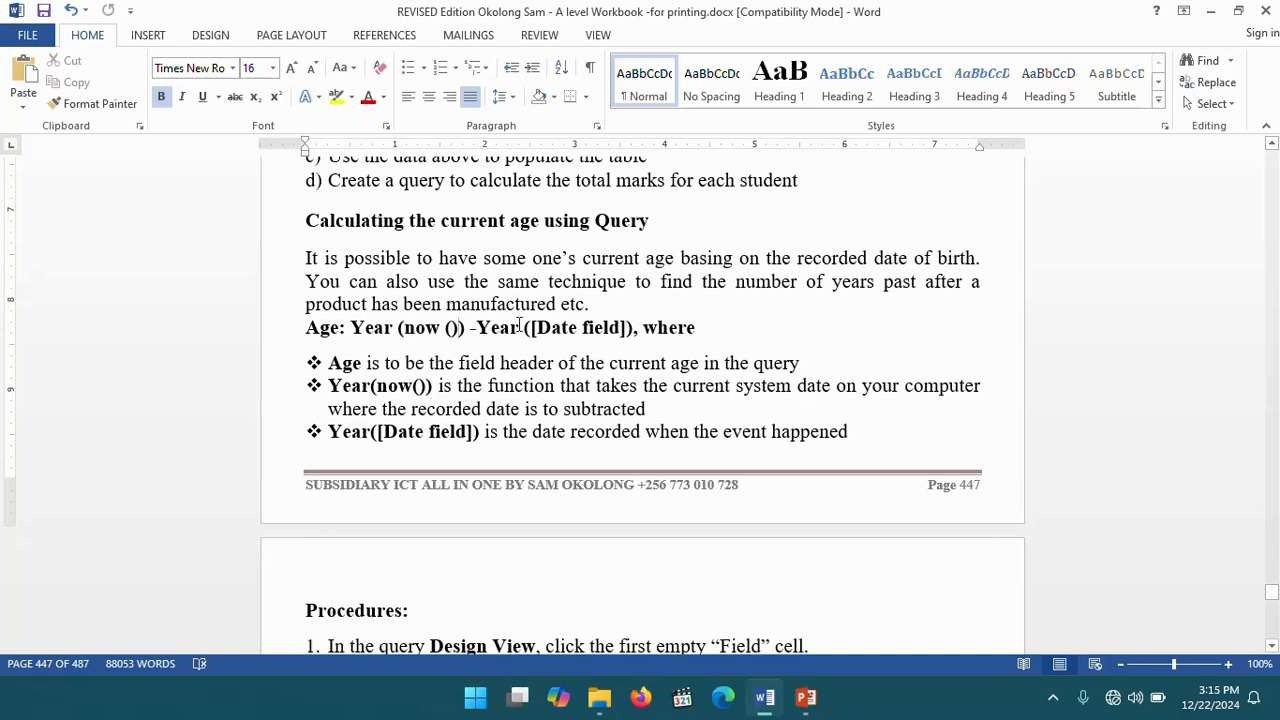
{"action": "left_click_drag", "start_coordinate": [478, 327], "coordinate": [537, 331]}
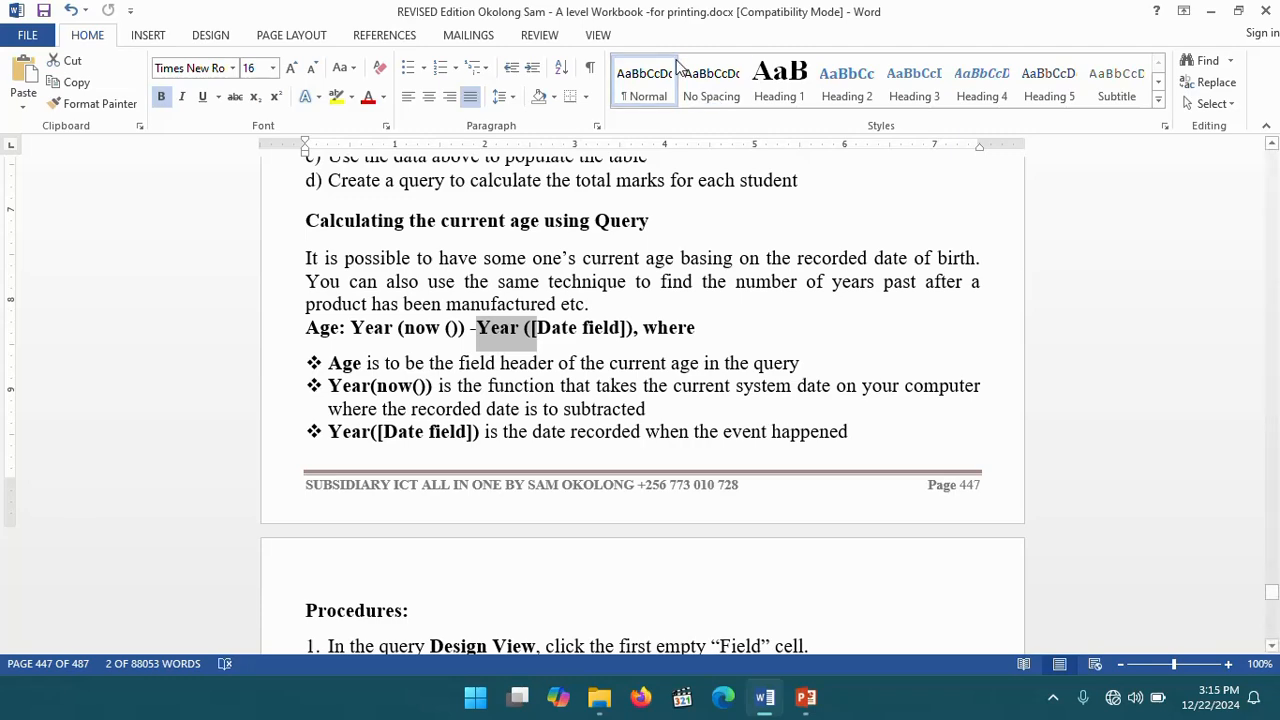
{"action": "left_click", "coordinate": [566, 321]}
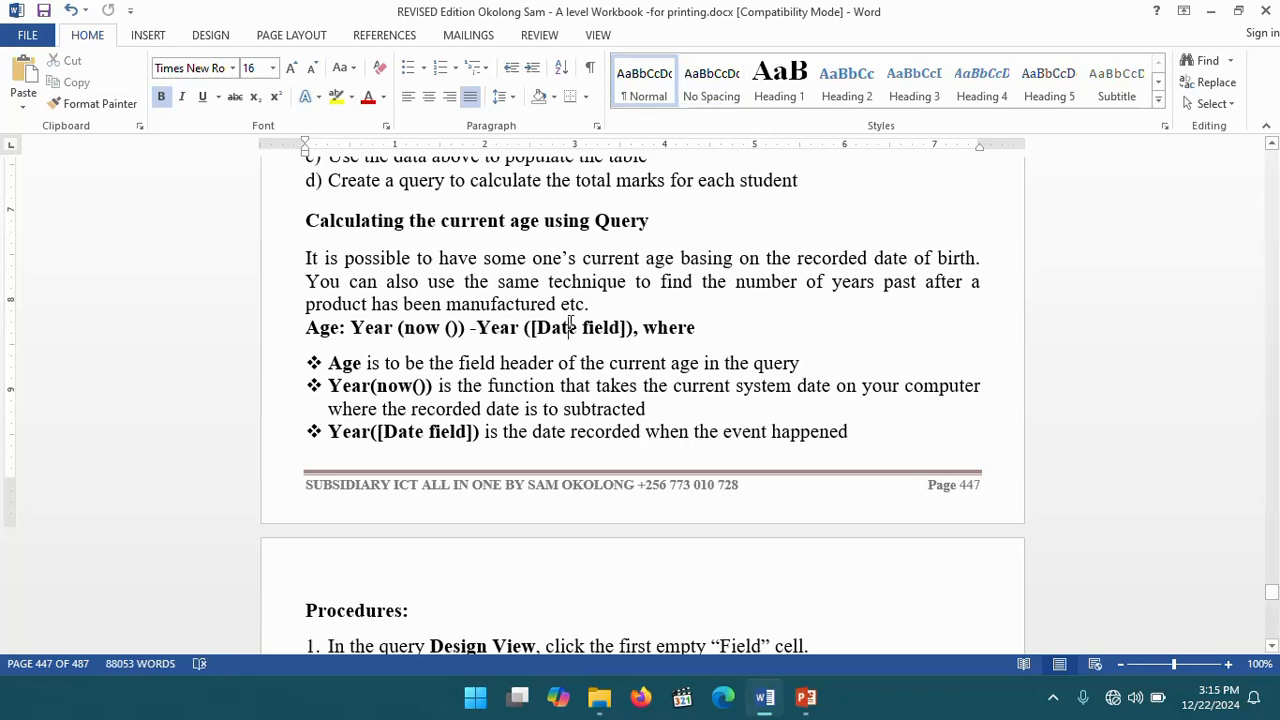
{"action": "scroll", "coordinate": [568, 321], "scroll_direction": "down", "scroll_amount": 5}
{"action": "scroll", "coordinate": [570, 321], "scroll_direction": "down", "scroll_amount": 9}
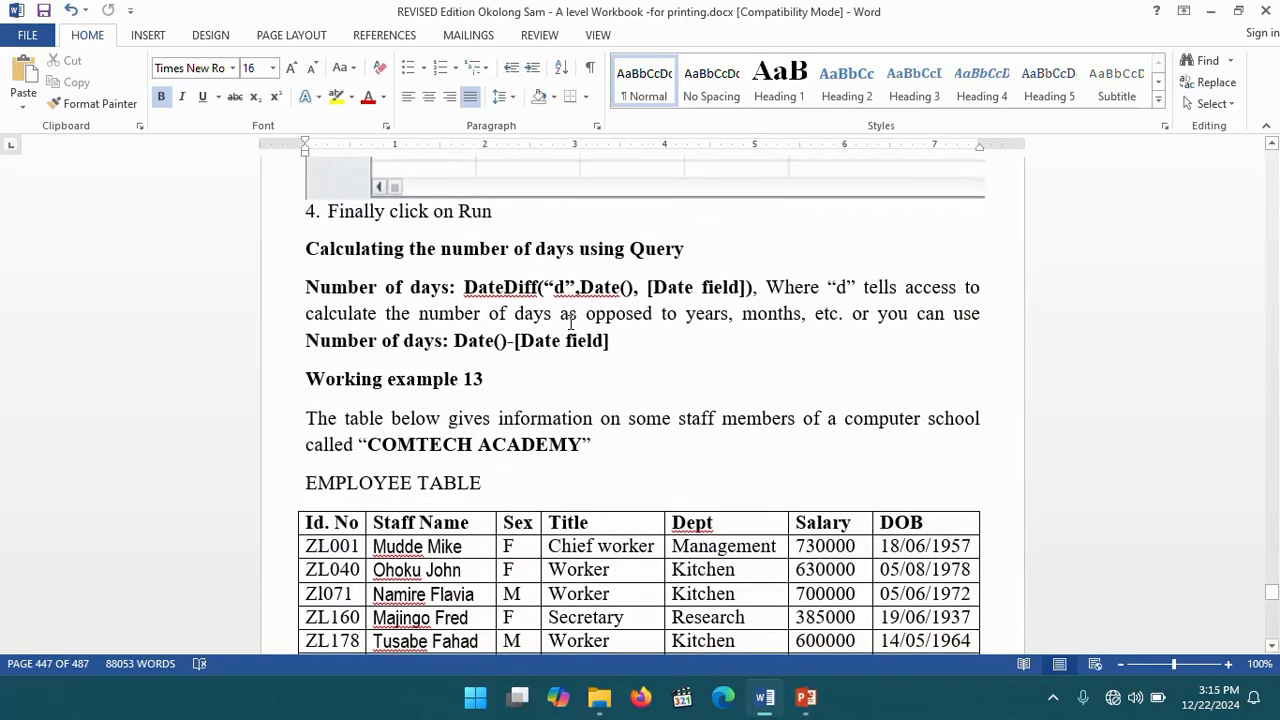
{"action": "scroll", "coordinate": [570, 321], "scroll_direction": "down", "scroll_amount": 3}
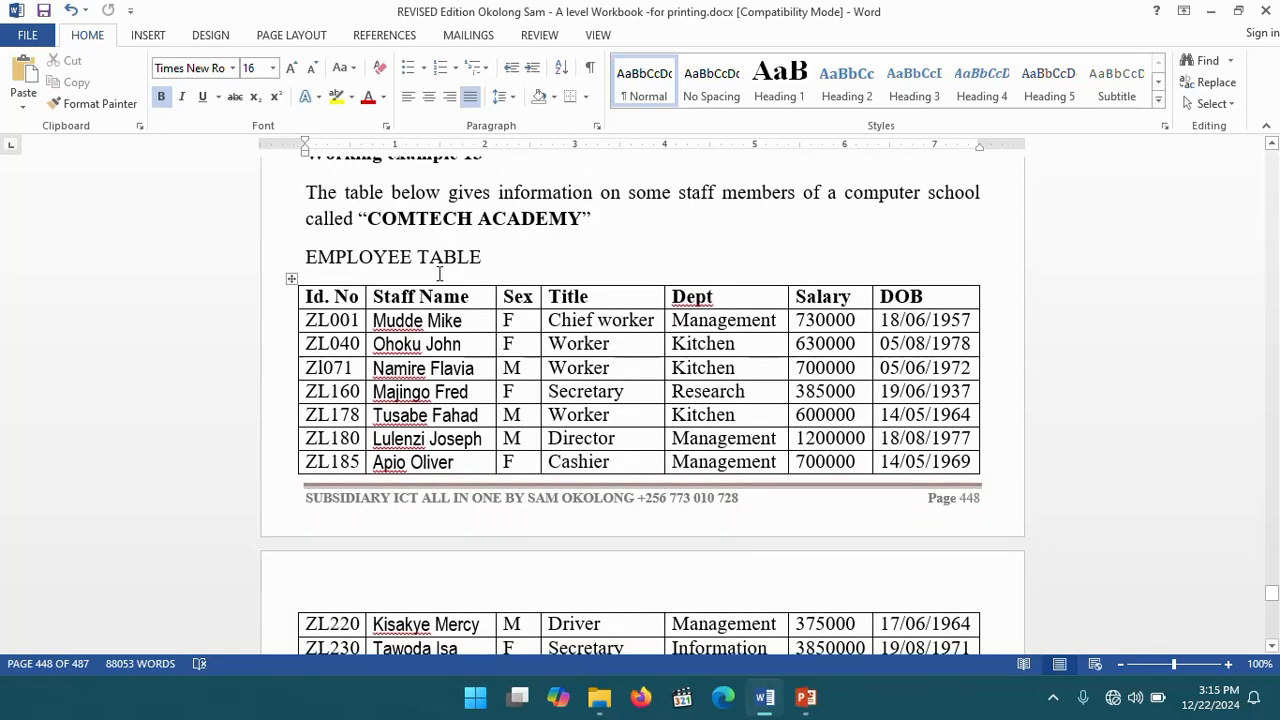
{"action": "scroll", "coordinate": [470, 265], "scroll_direction": "up", "scroll_amount": 1}
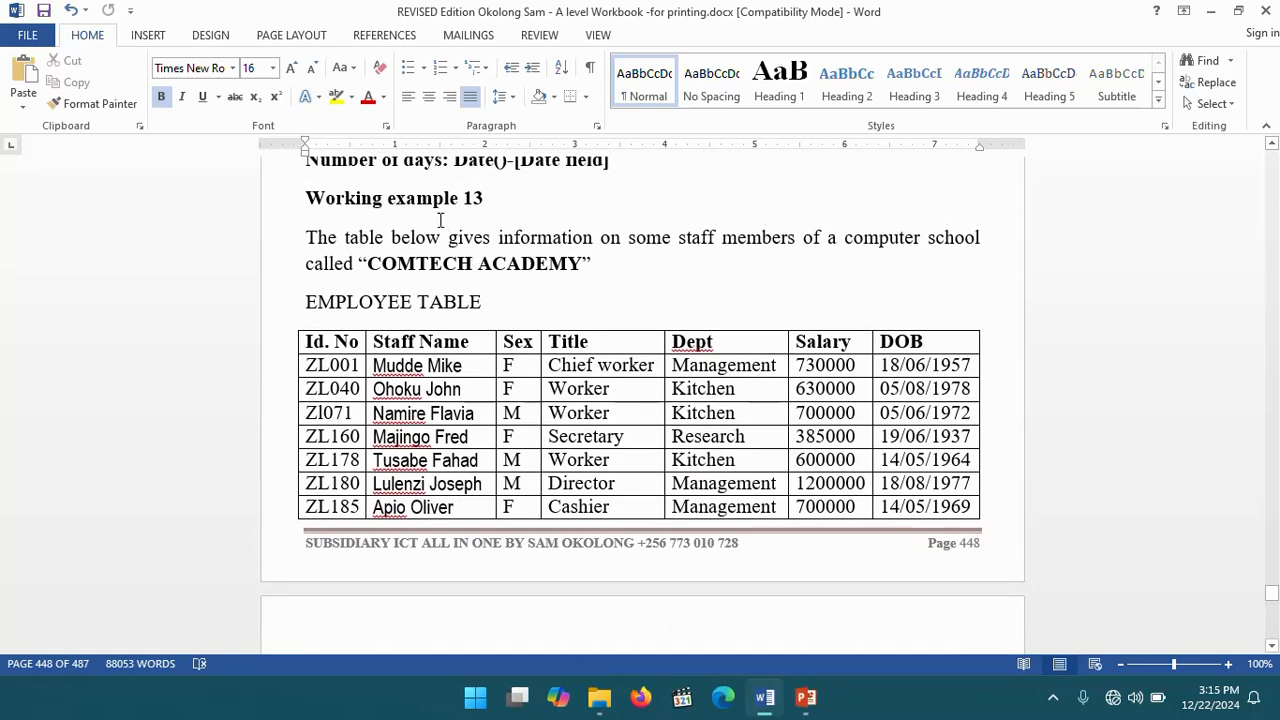
{"action": "scroll", "coordinate": [376, 257], "scroll_direction": "up", "scroll_amount": 1}
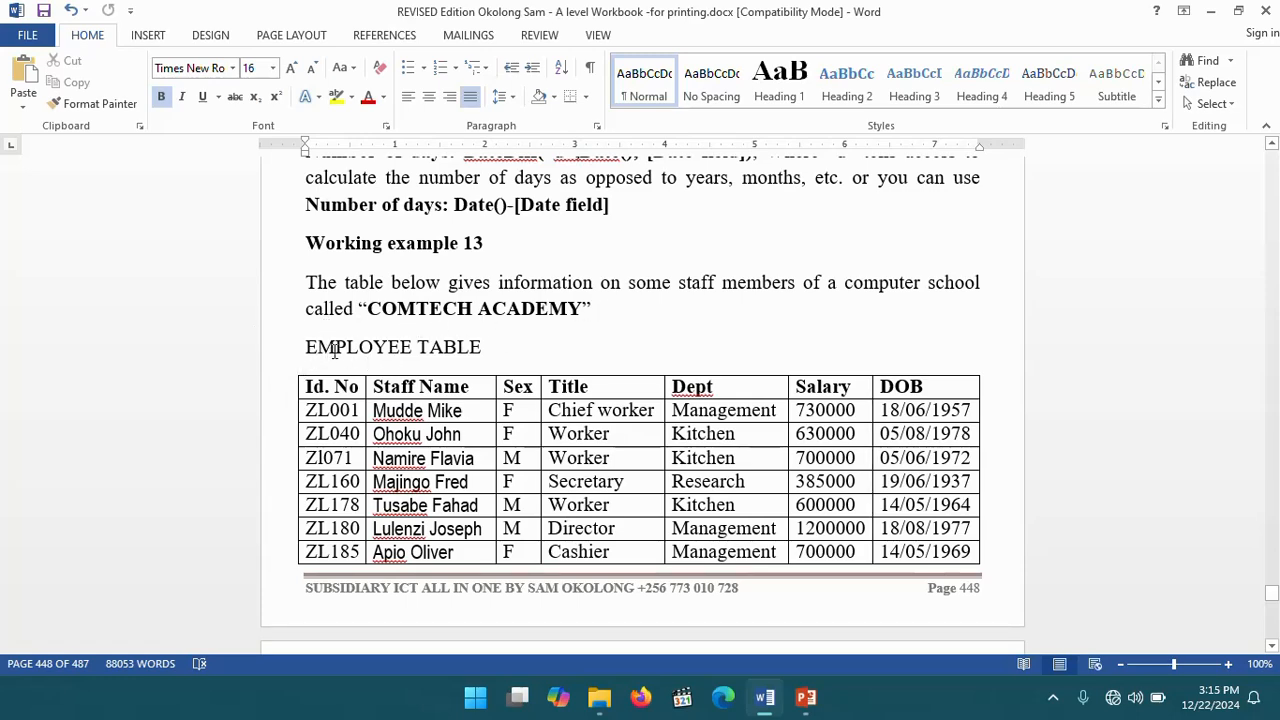
{"action": "scroll", "coordinate": [488, 362], "scroll_direction": "down", "scroll_amount": 1}
{"action": "scroll", "coordinate": [488, 362], "scroll_direction": "down", "scroll_amount": 8}
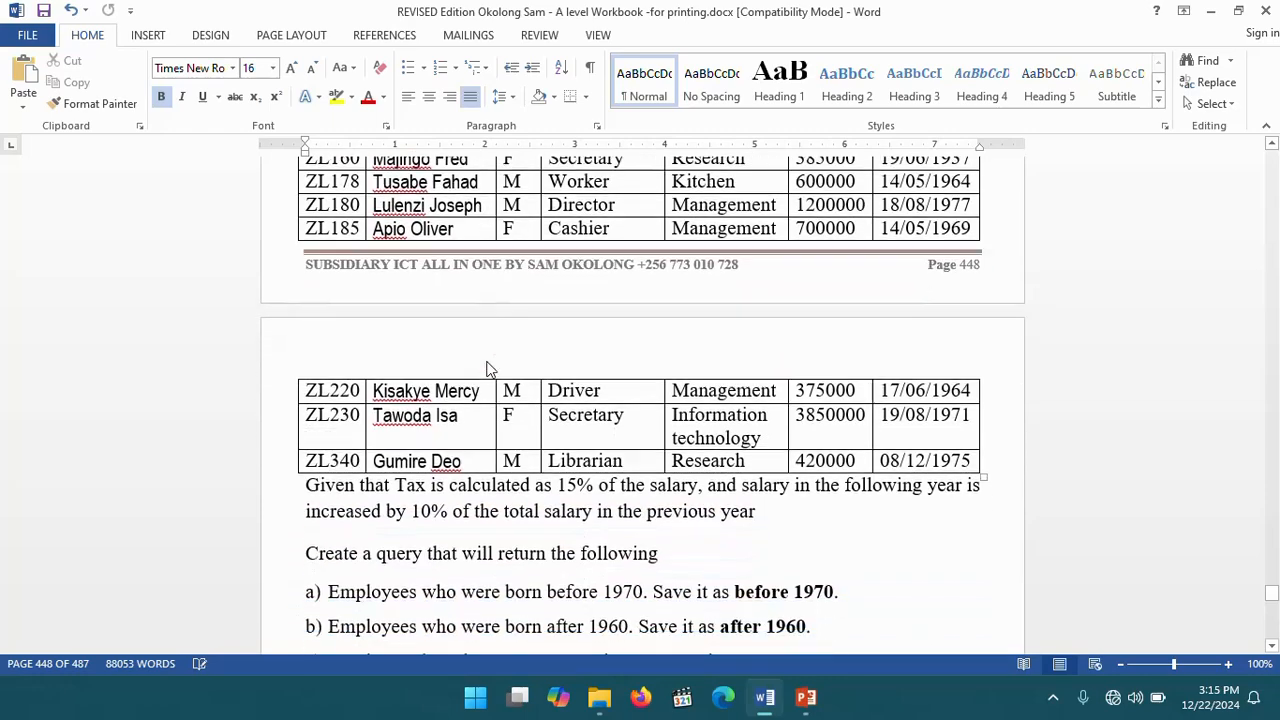
{"action": "scroll", "coordinate": [432, 333], "scroll_direction": "down", "scroll_amount": 2}
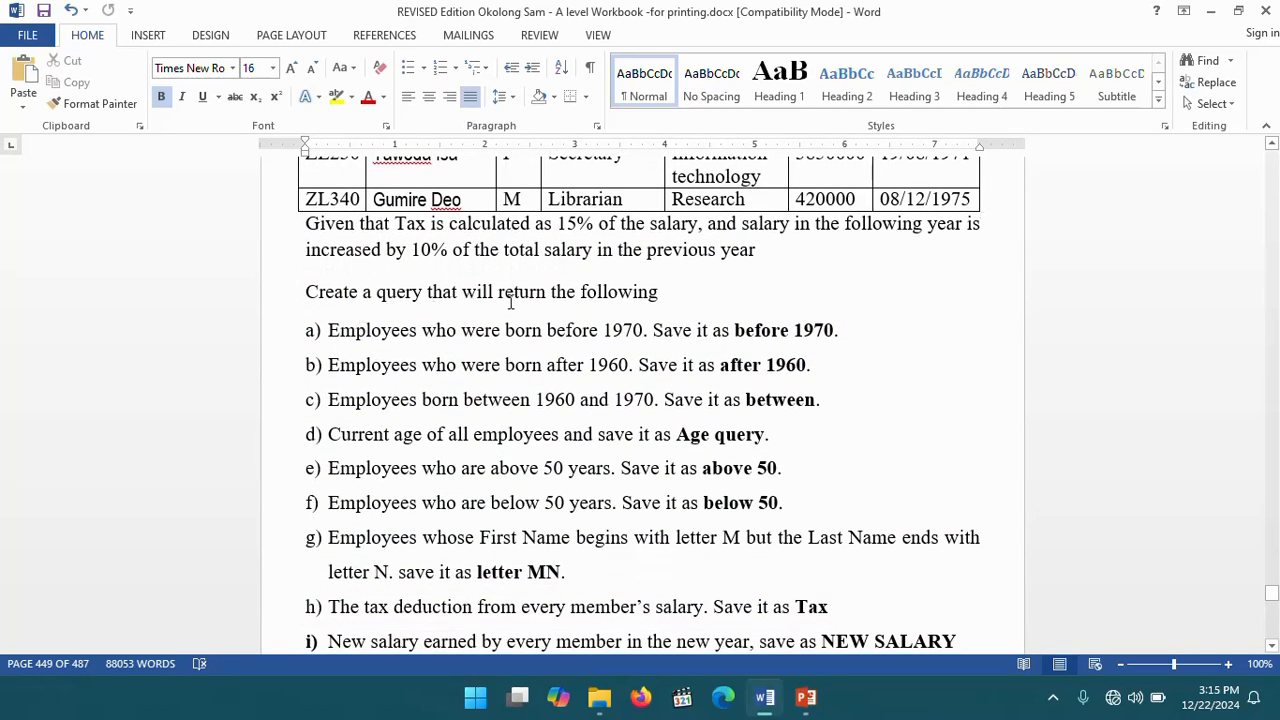
{"action": "scroll", "coordinate": [581, 303], "scroll_direction": "up", "scroll_amount": 12}
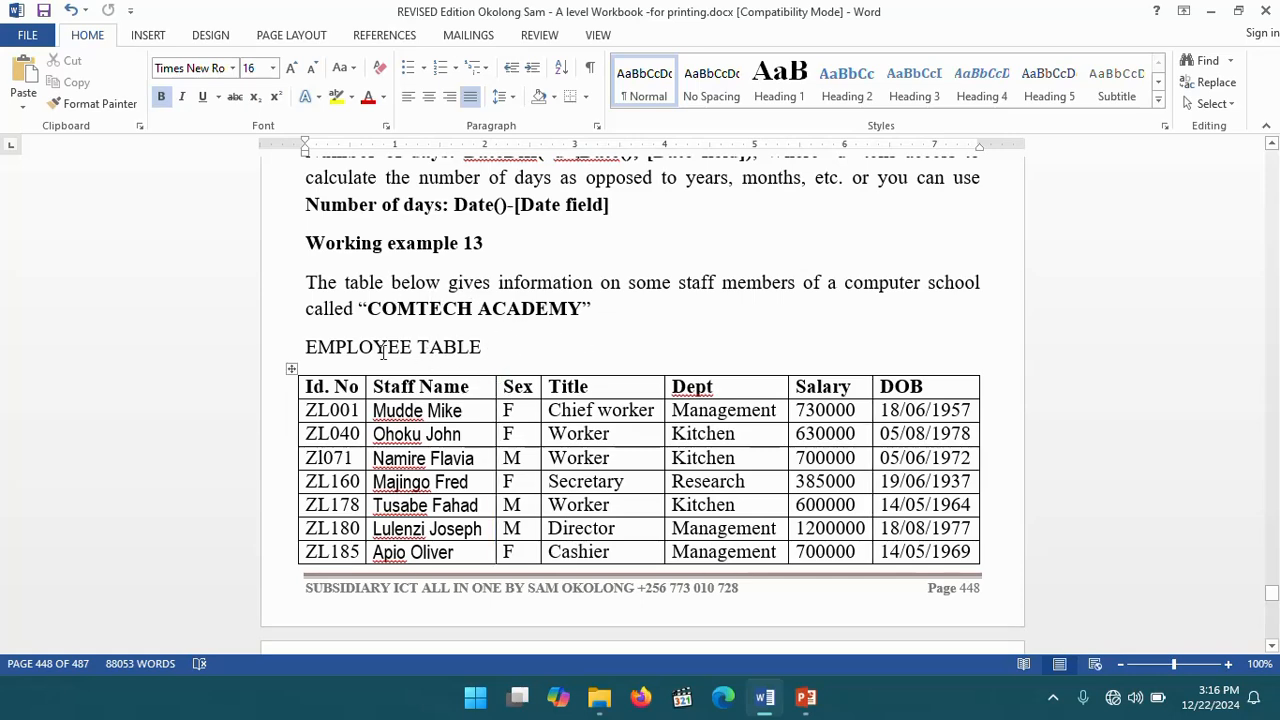
- Create a new Access database on the desktop named COMTECH ACADEMY
{"action": "left_click", "coordinate": [1210, 11]}
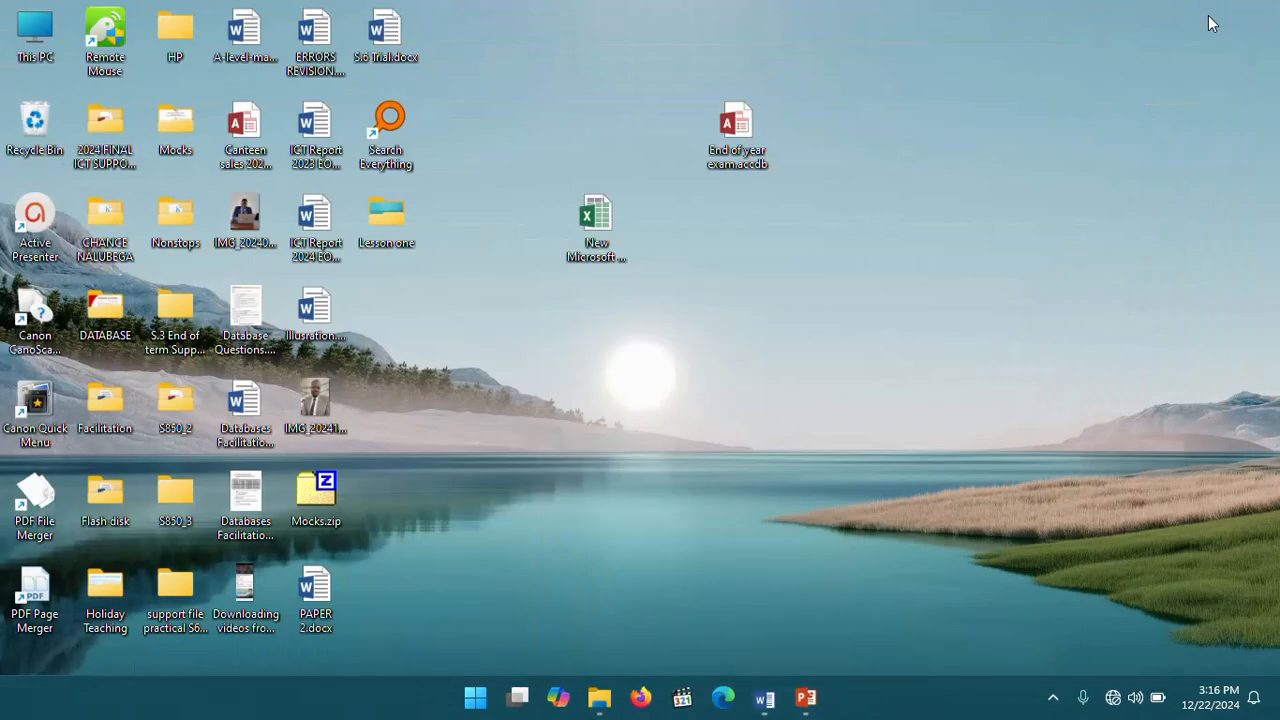
{"action": "right_click", "coordinate": [472, 281]}
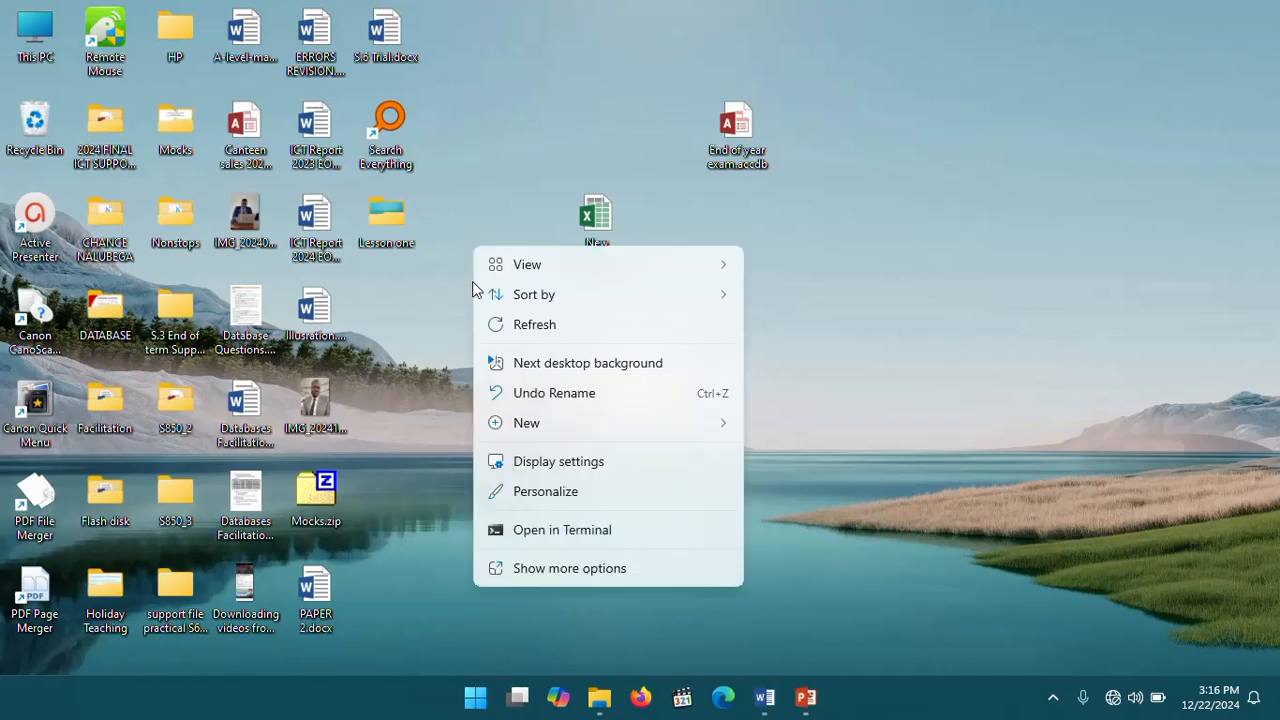
{"action": "mouse_move", "coordinate": [563, 425]}
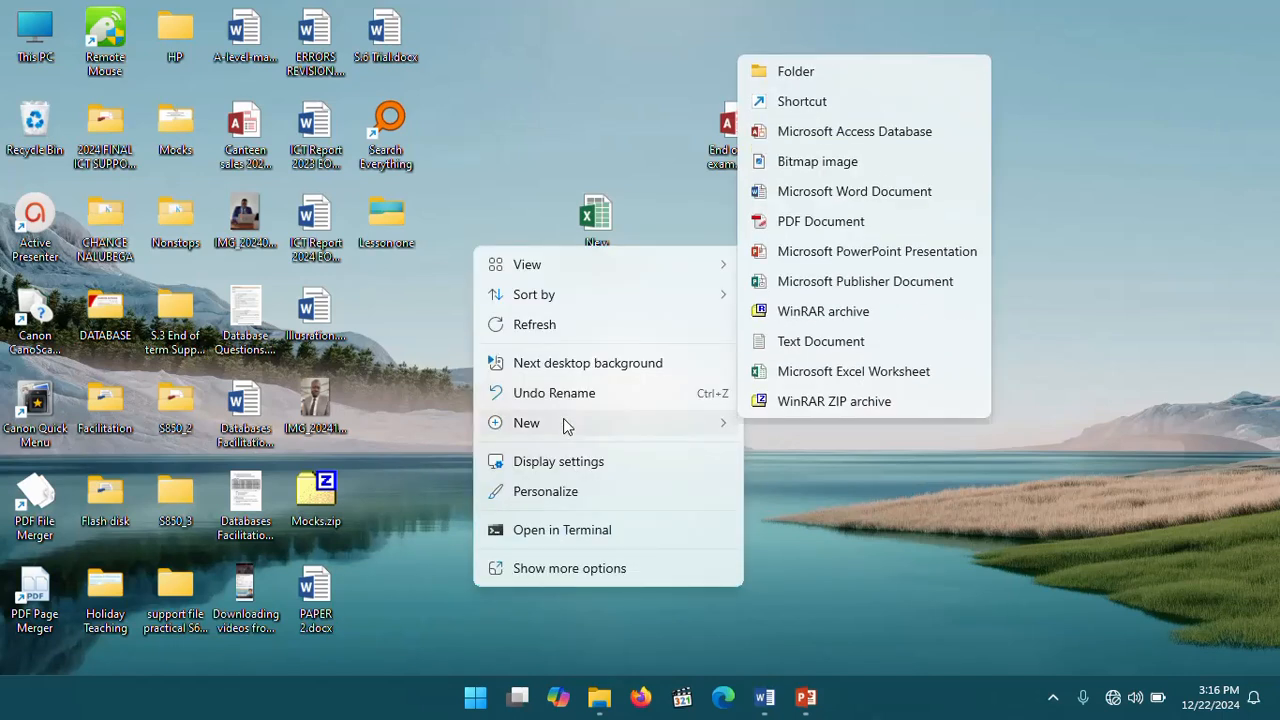
{"action": "left_click", "coordinate": [836, 120]}
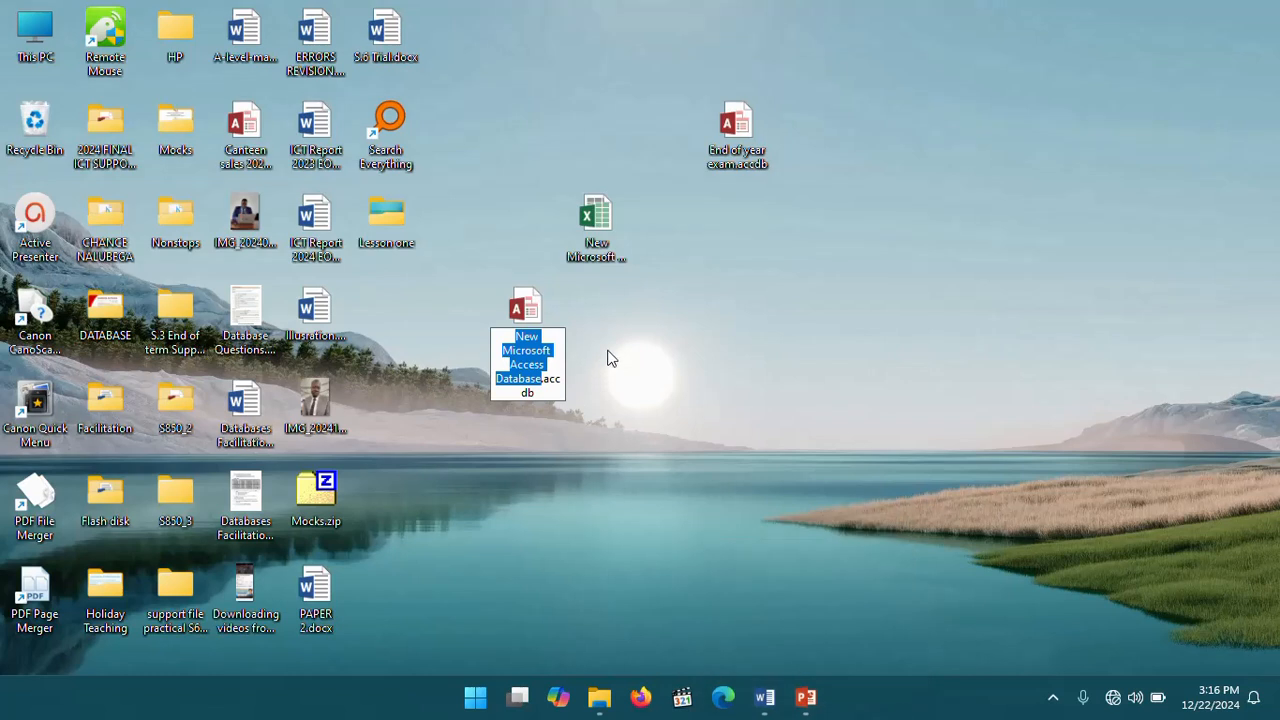
{"action": "type", "text": "COM"}
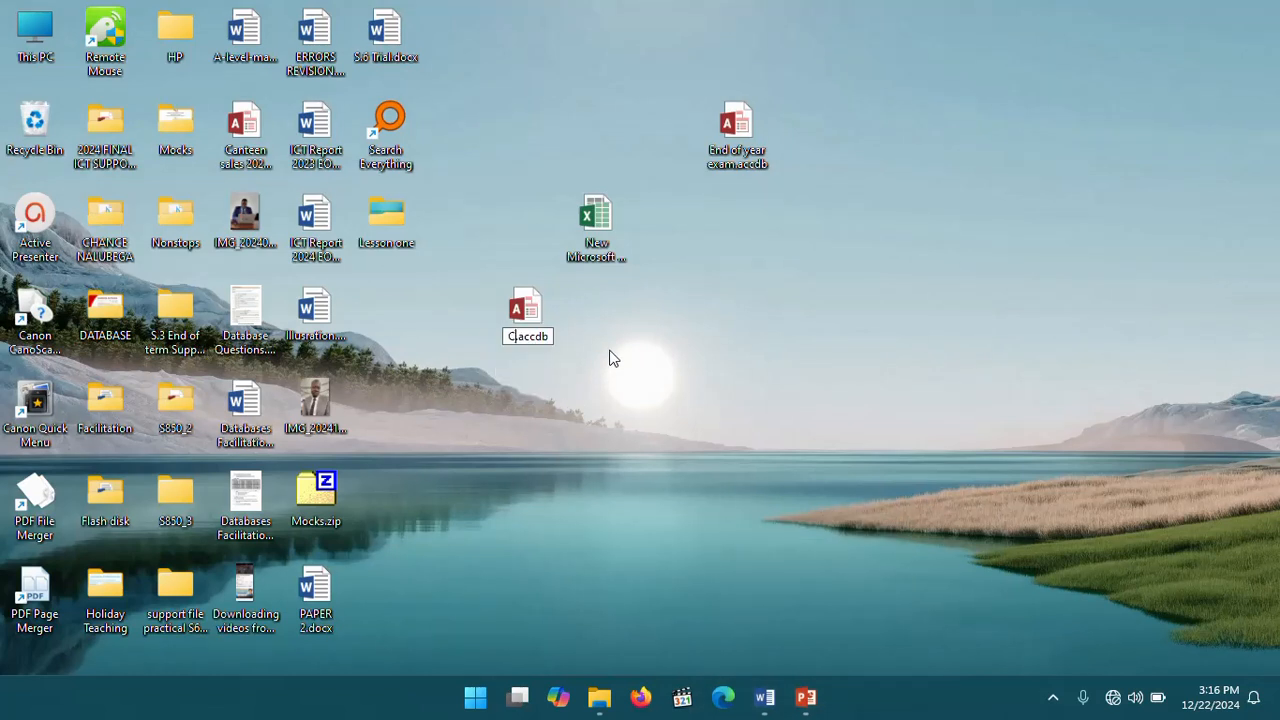
{"action": "type", "text": "TECH"}
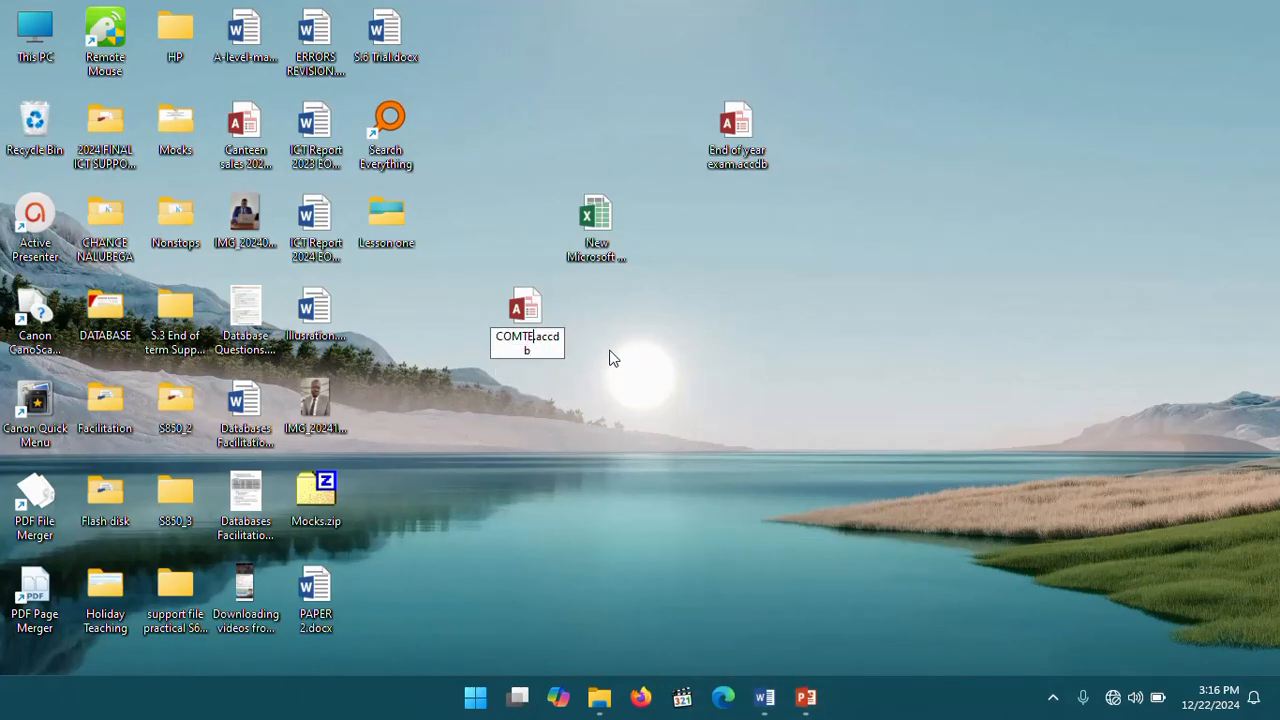
{"action": "type", "text": " ACADEM"}
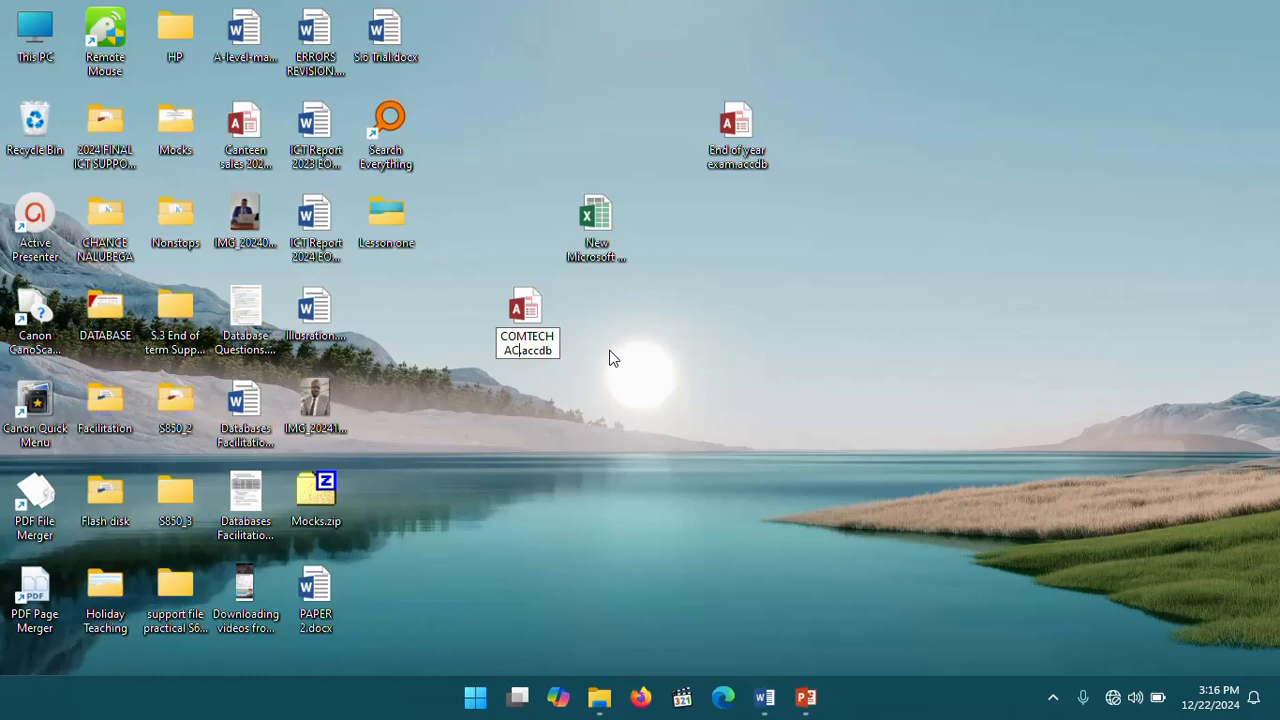
{"action": "type", "text": "Y"}
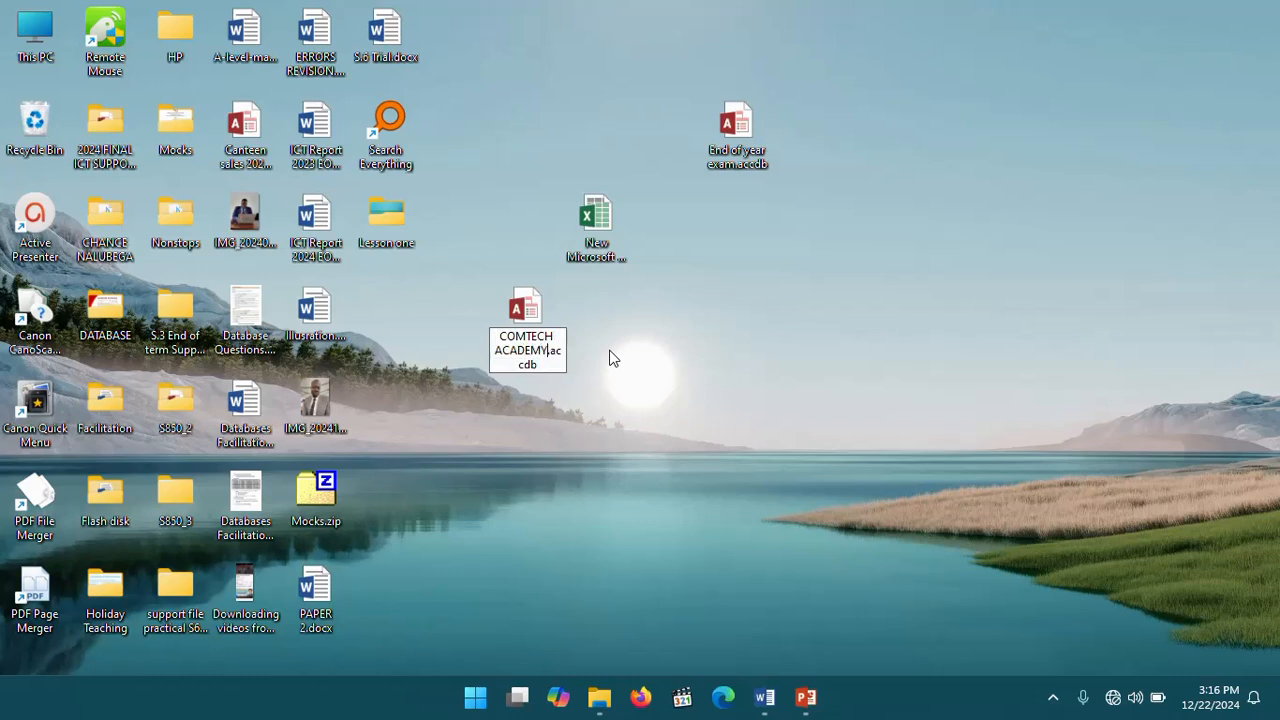
{"action": "key", "text": "Return"}
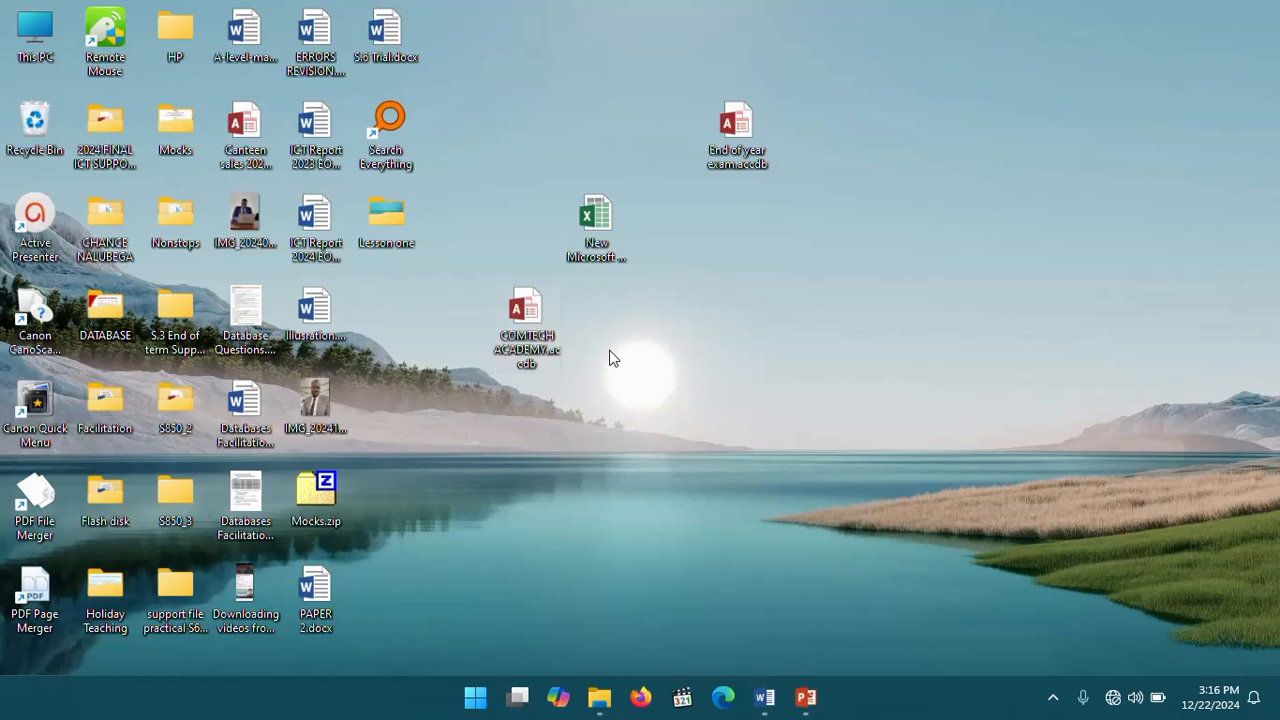
- Open the COMTECH ACADEMY database from the desktop and enable its content
{"action": "left_click", "coordinate": [764, 697]}
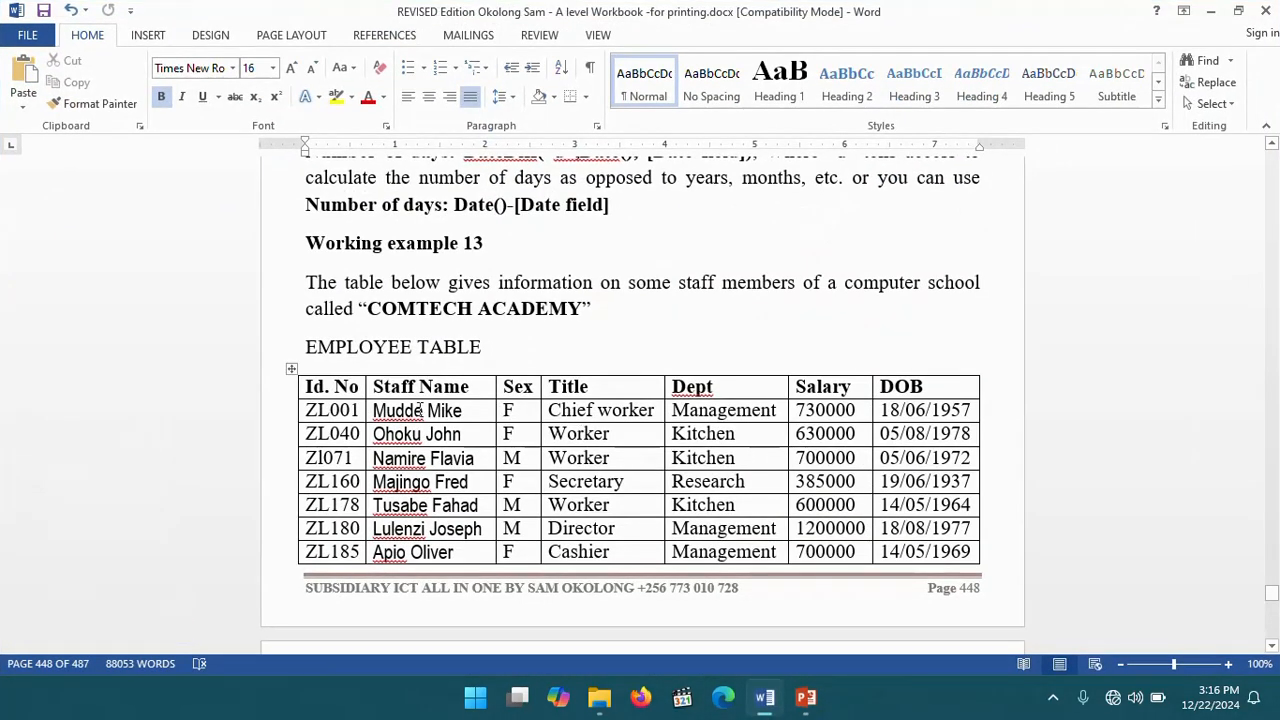
{"action": "scroll", "coordinate": [705, 497], "scroll_direction": "down", "scroll_amount": 3}
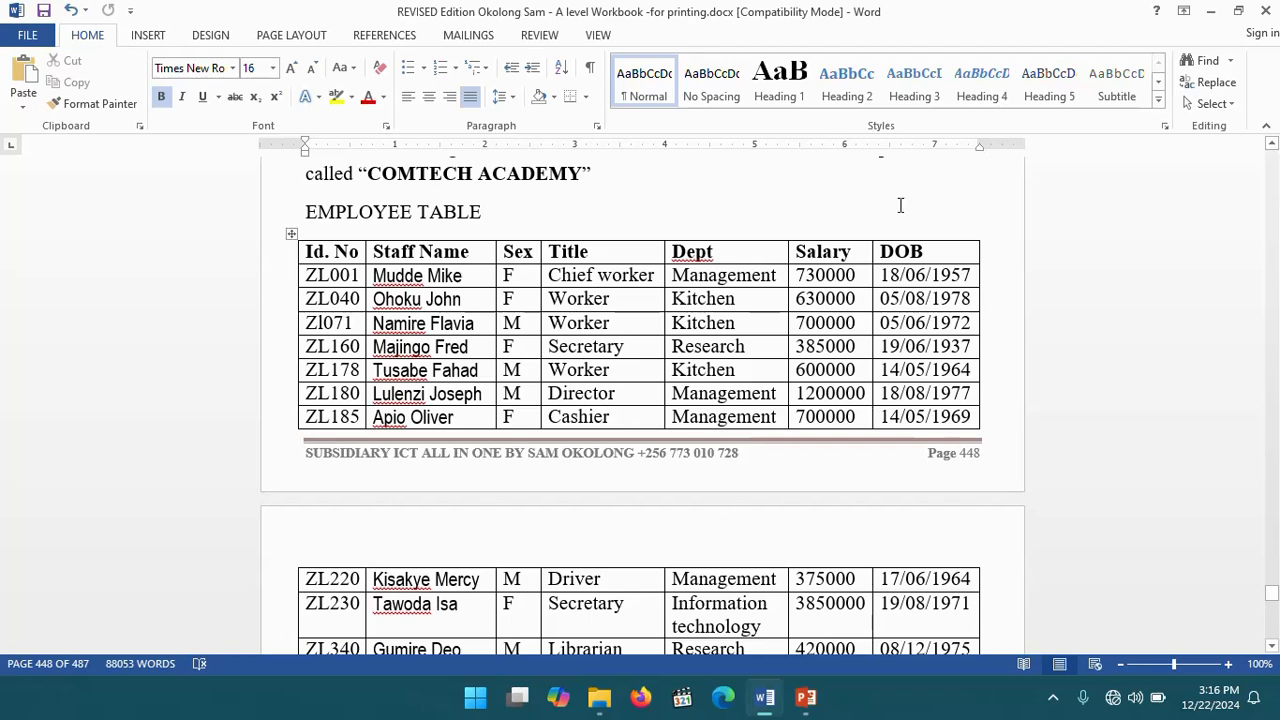
{"action": "left_click", "coordinate": [1210, 11]}
{"action": "double_click", "coordinate": [530, 312]}
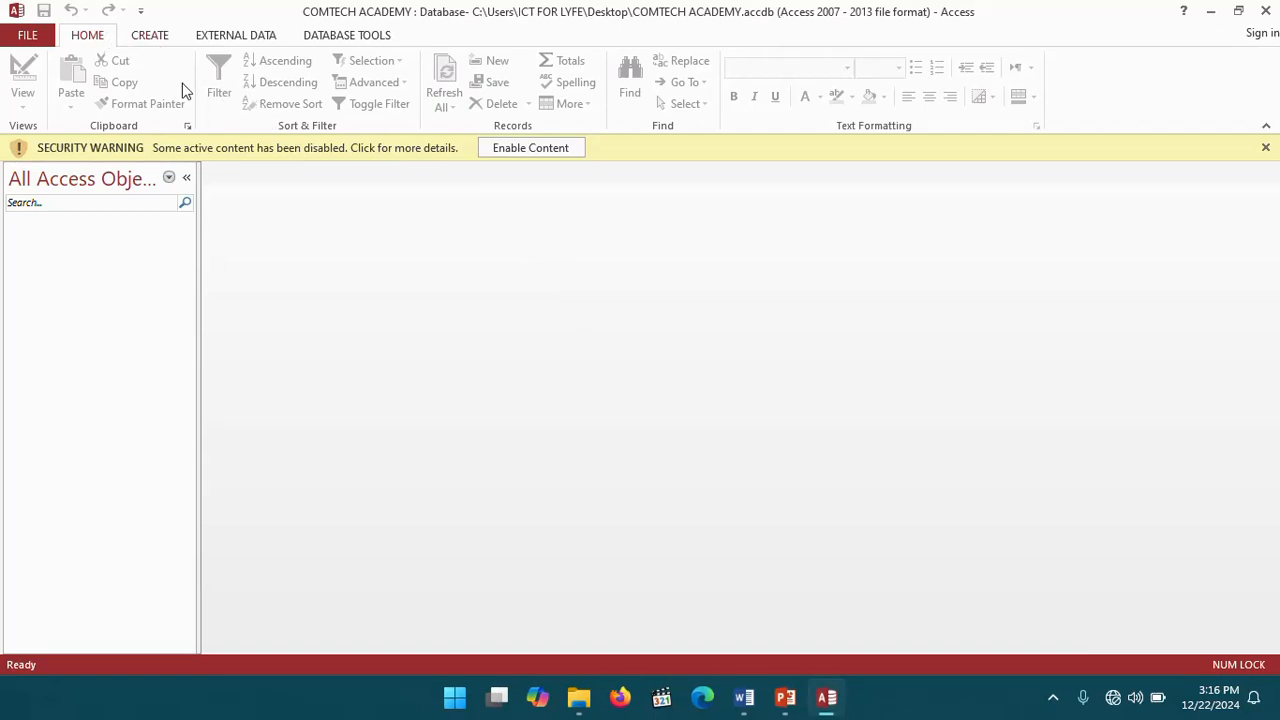
{"action": "left_click", "coordinate": [547, 150]}
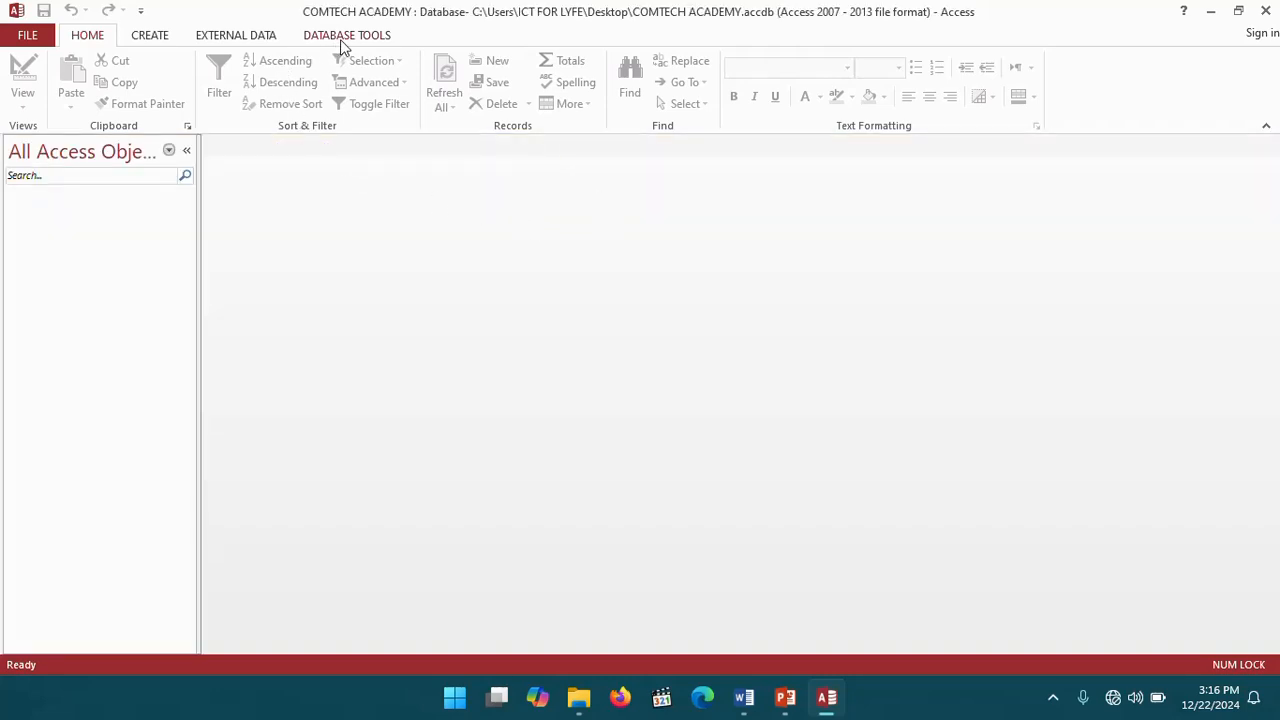
- Start an Excel import into a new table using New Microsoft Excel Worksheet.xlsx from the desktop
{"action": "left_click", "coordinate": [238, 38]}
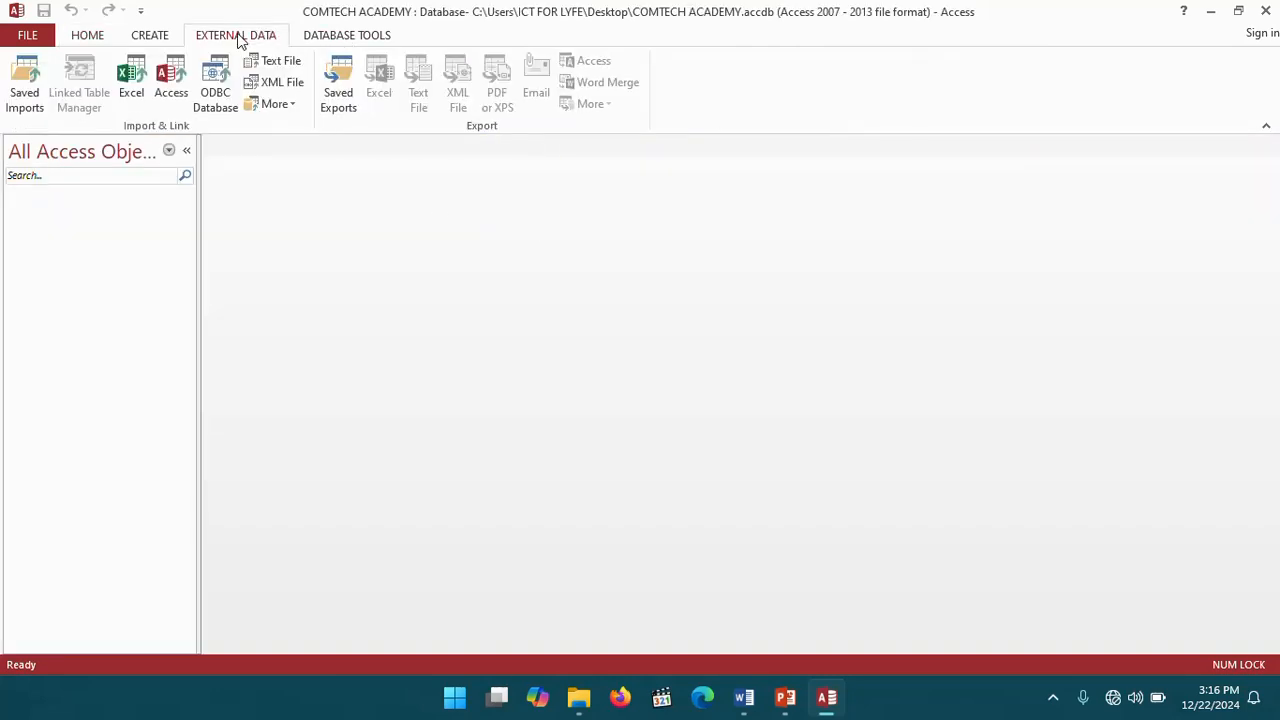
{"action": "left_click", "coordinate": [129, 78]}
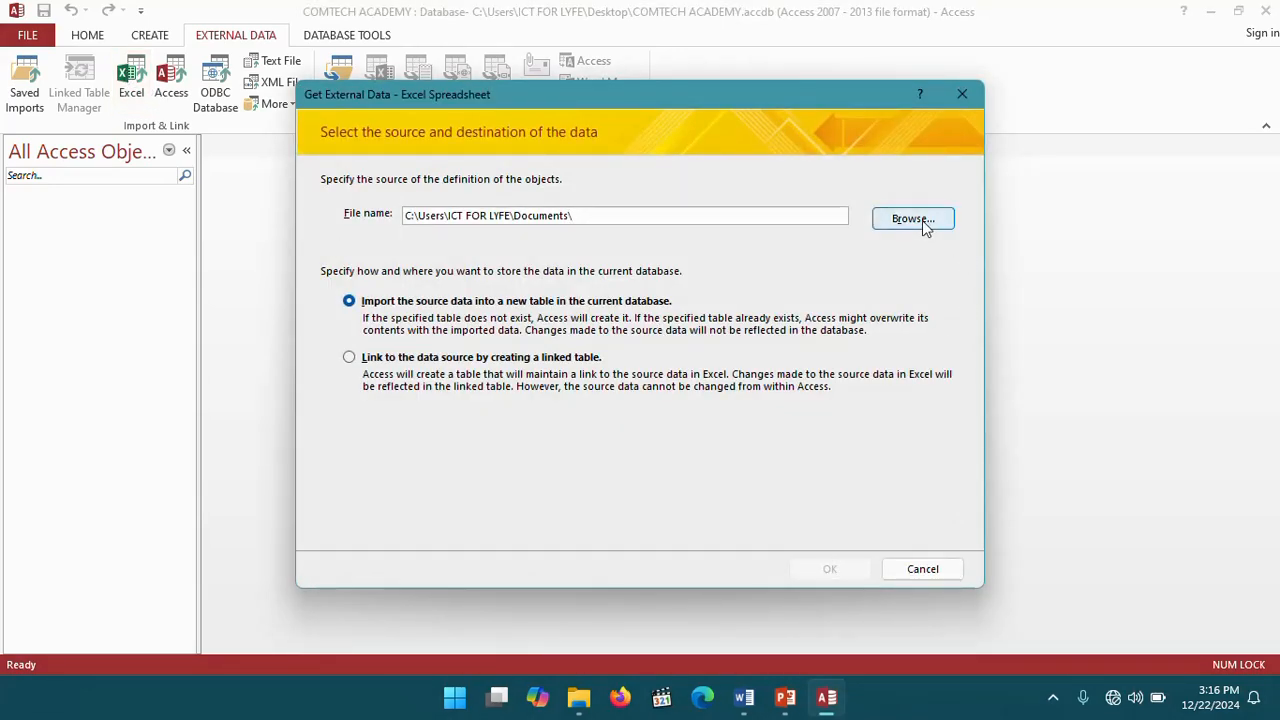
{"action": "left_click", "coordinate": [912, 219]}
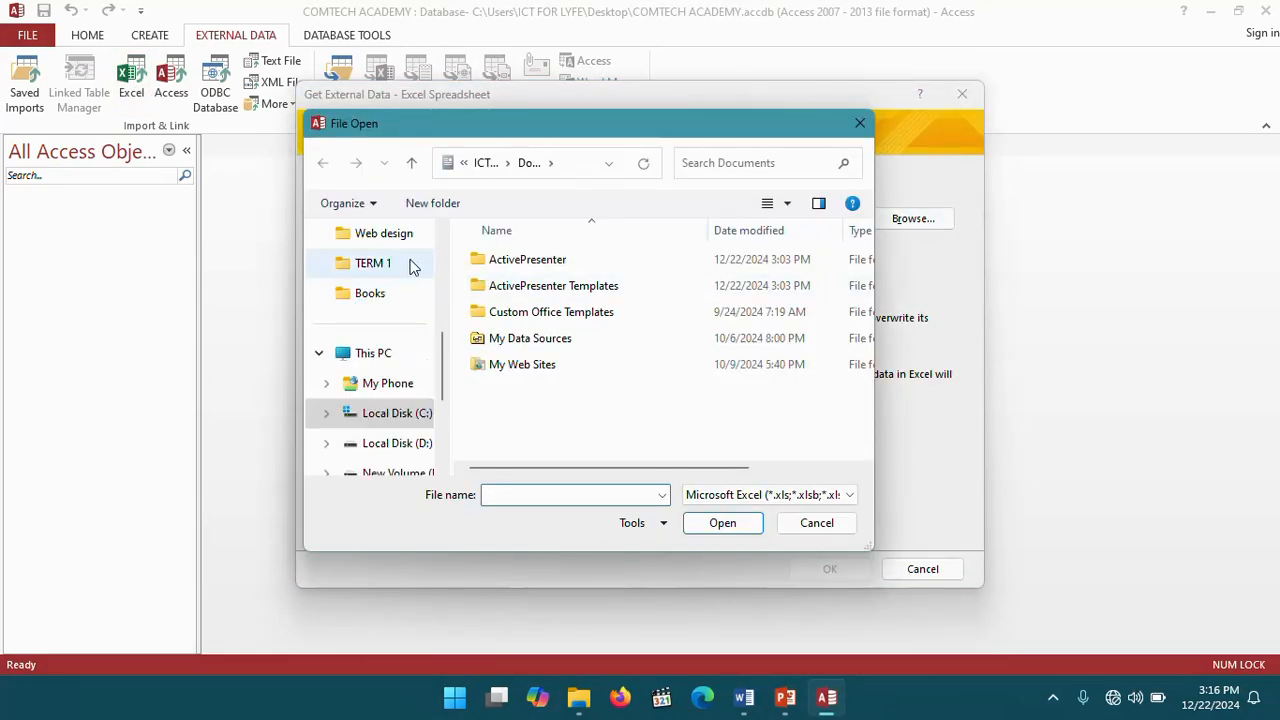
{"action": "scroll", "coordinate": [391, 314], "scroll_direction": "up", "scroll_amount": 4}
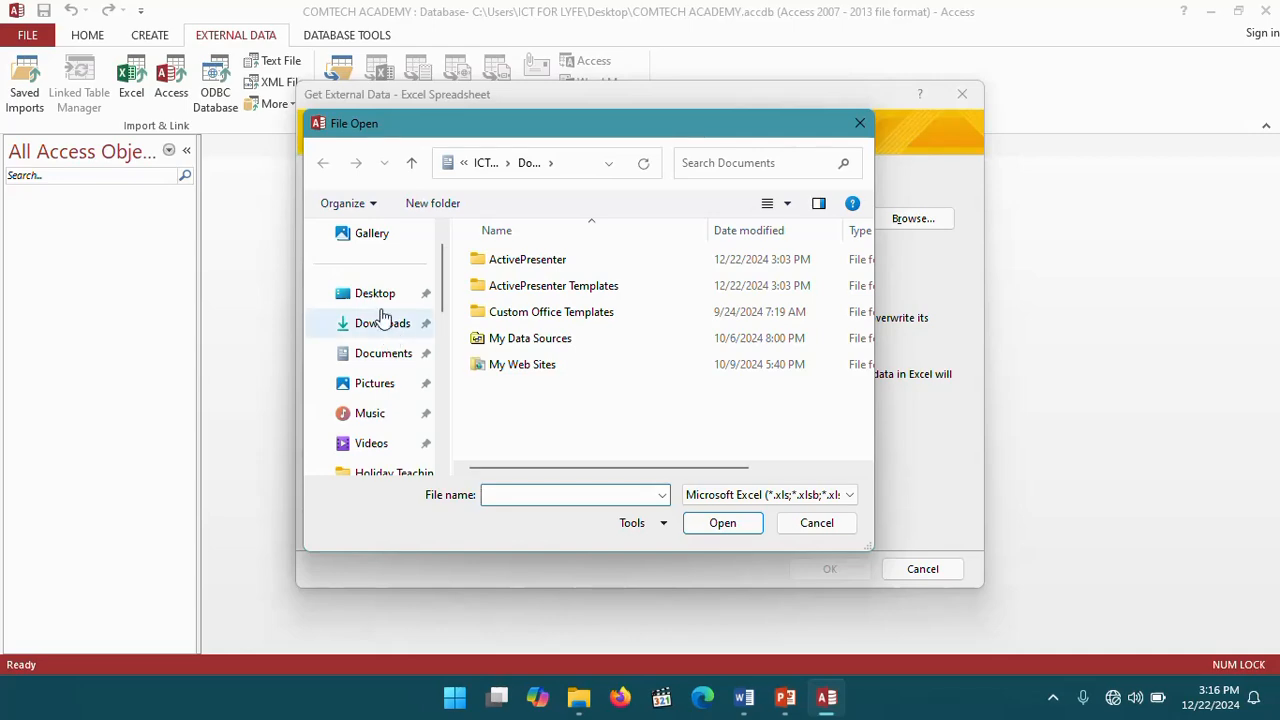
{"action": "left_click", "coordinate": [378, 300]}
{"action": "scroll", "coordinate": [714, 348], "scroll_direction": "down", "scroll_amount": 2}
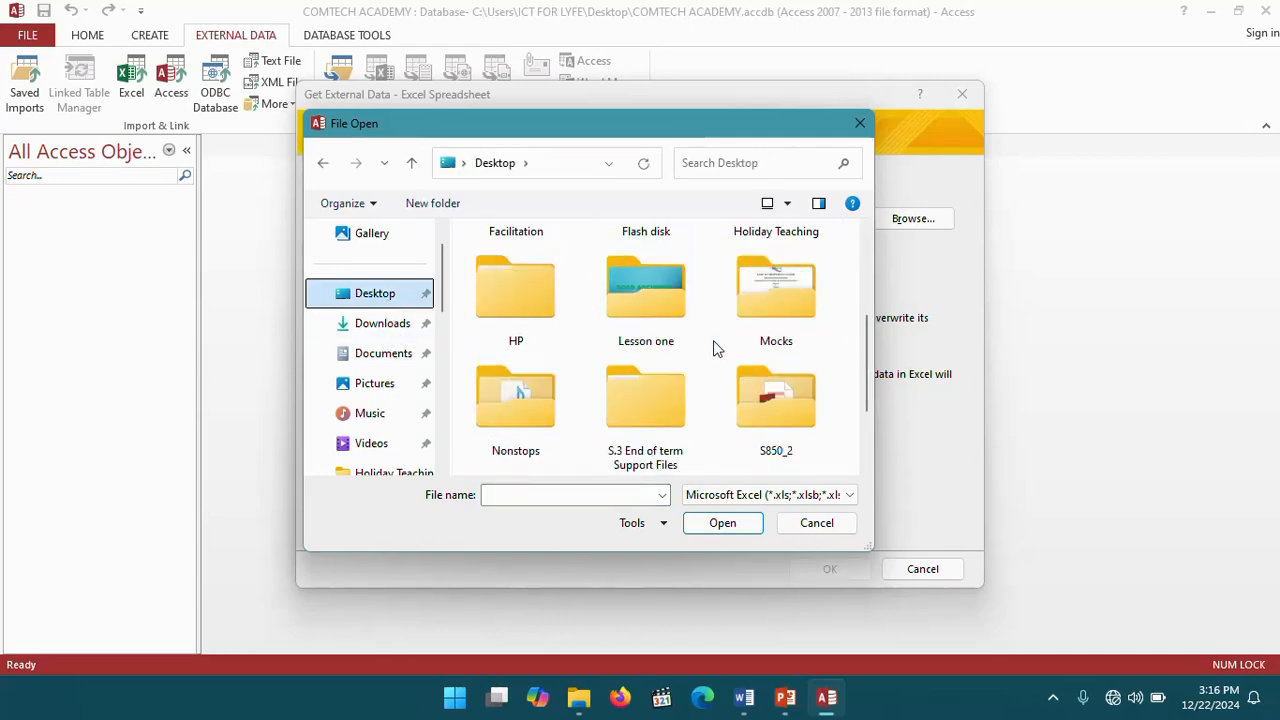
{"action": "scroll", "coordinate": [714, 348], "scroll_direction": "down", "scroll_amount": 3}
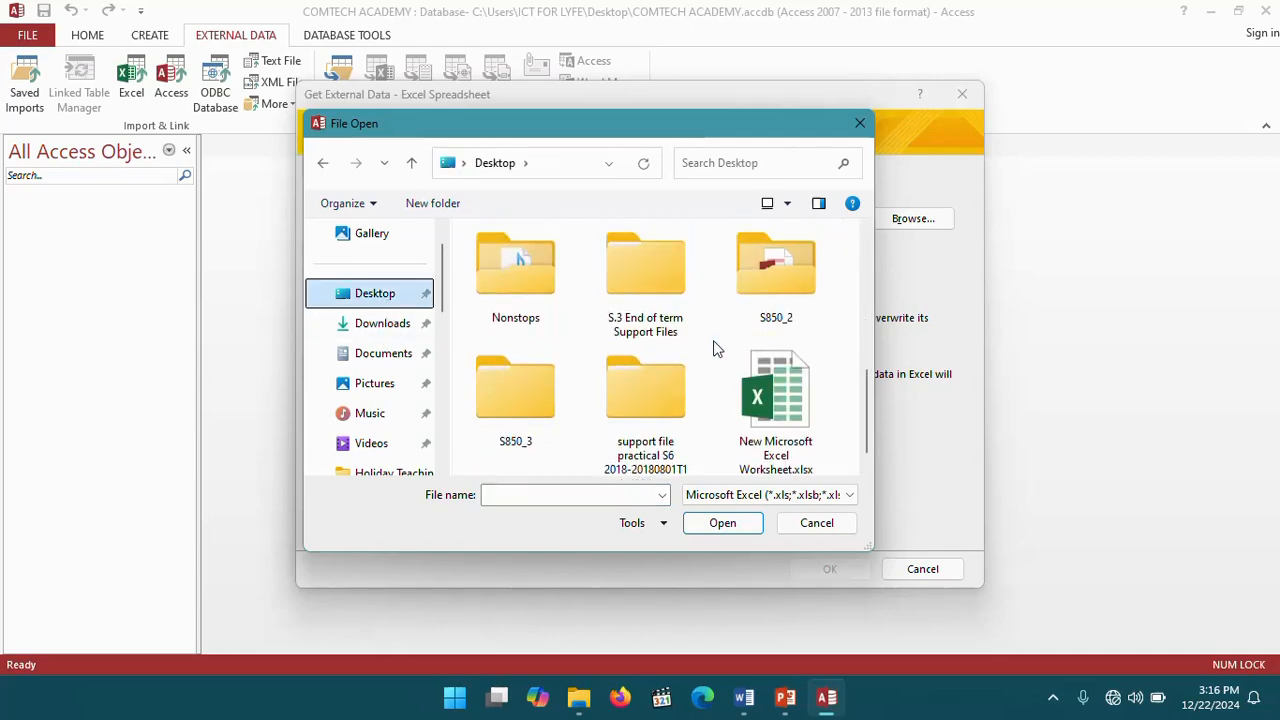
{"action": "double_click", "coordinate": [800, 401]}
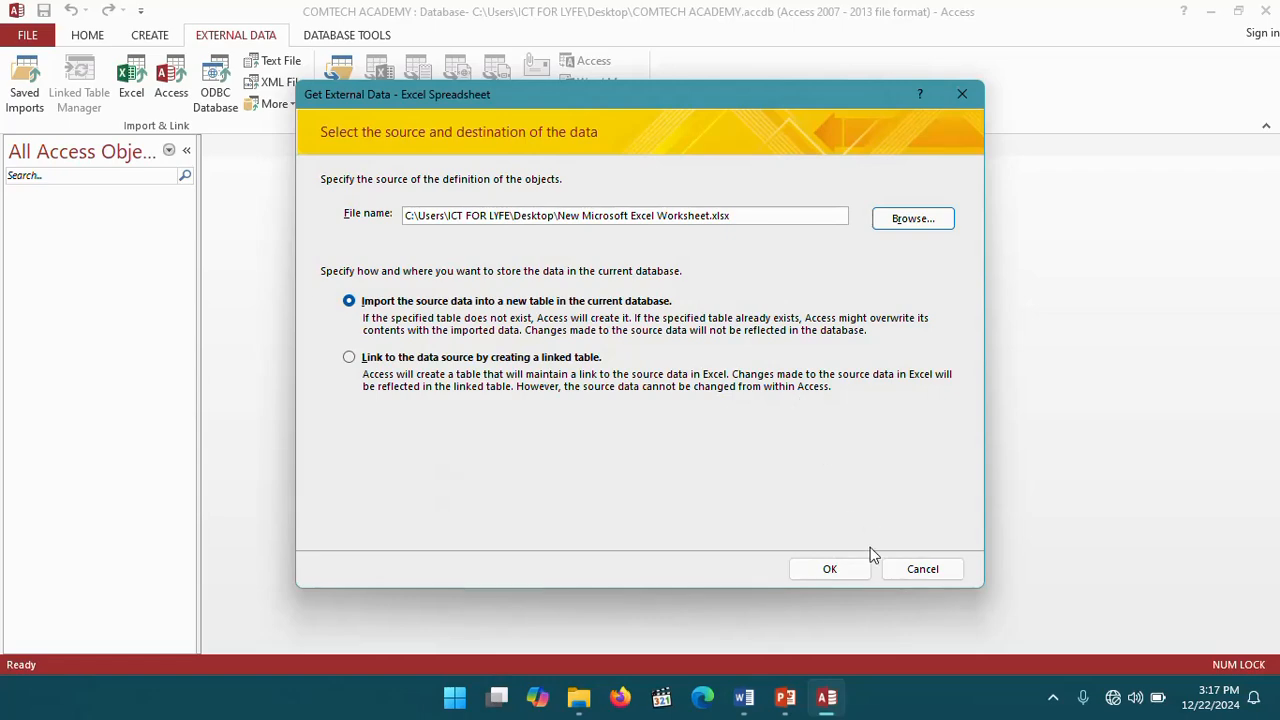
{"action": "left_click", "coordinate": [832, 568]}
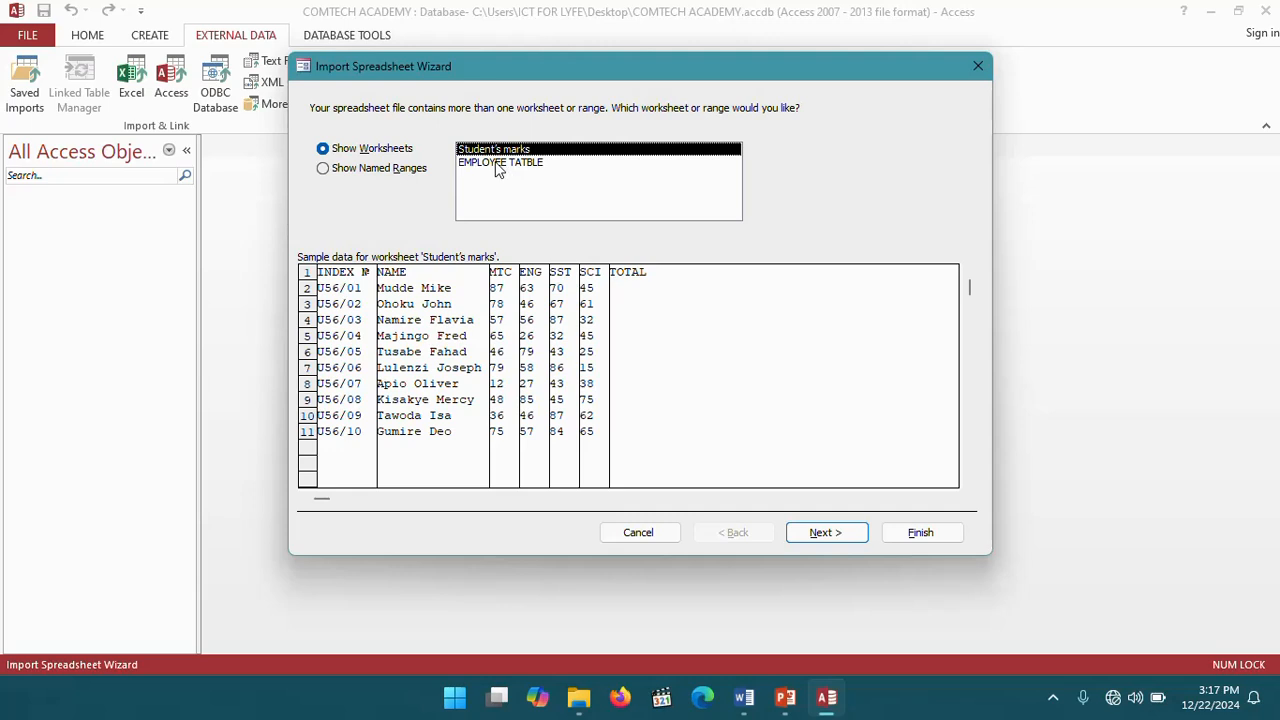
- Choose the EMPLOYEE TATBLE worksheet and set the first row as column headings in the import wizard
{"action": "left_click", "coordinate": [497, 164]}
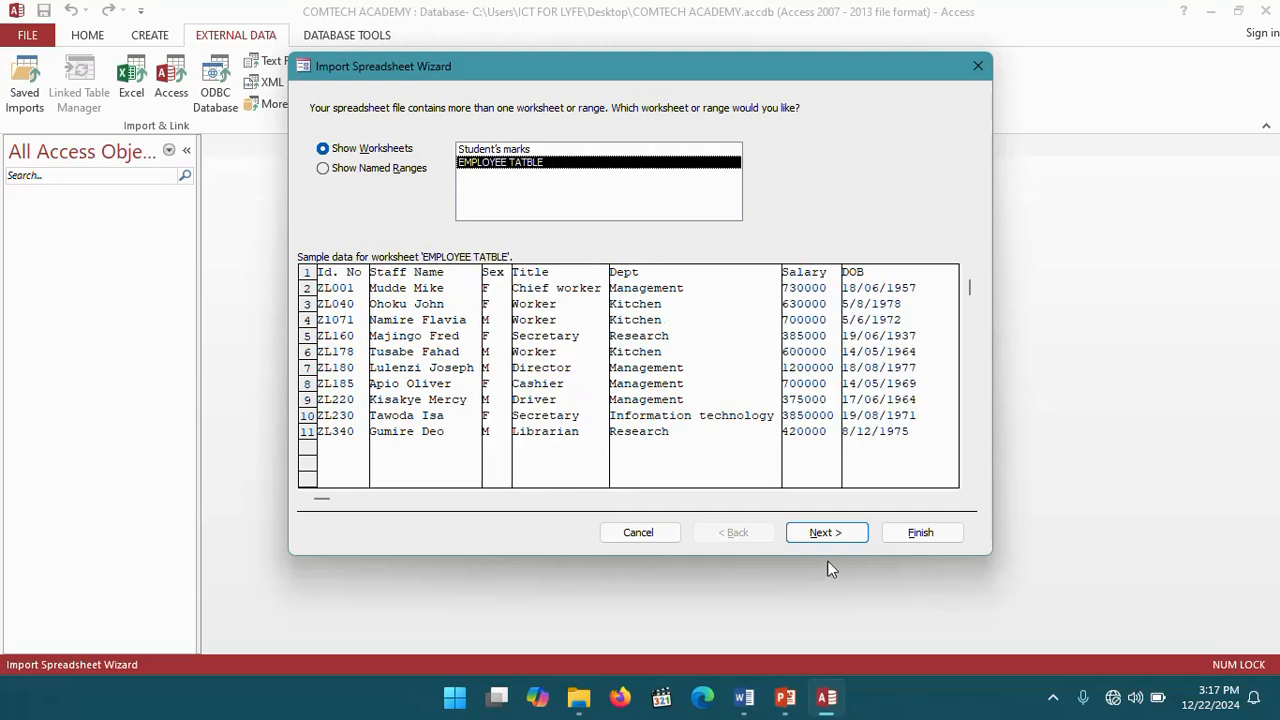
{"action": "left_click", "coordinate": [822, 533]}
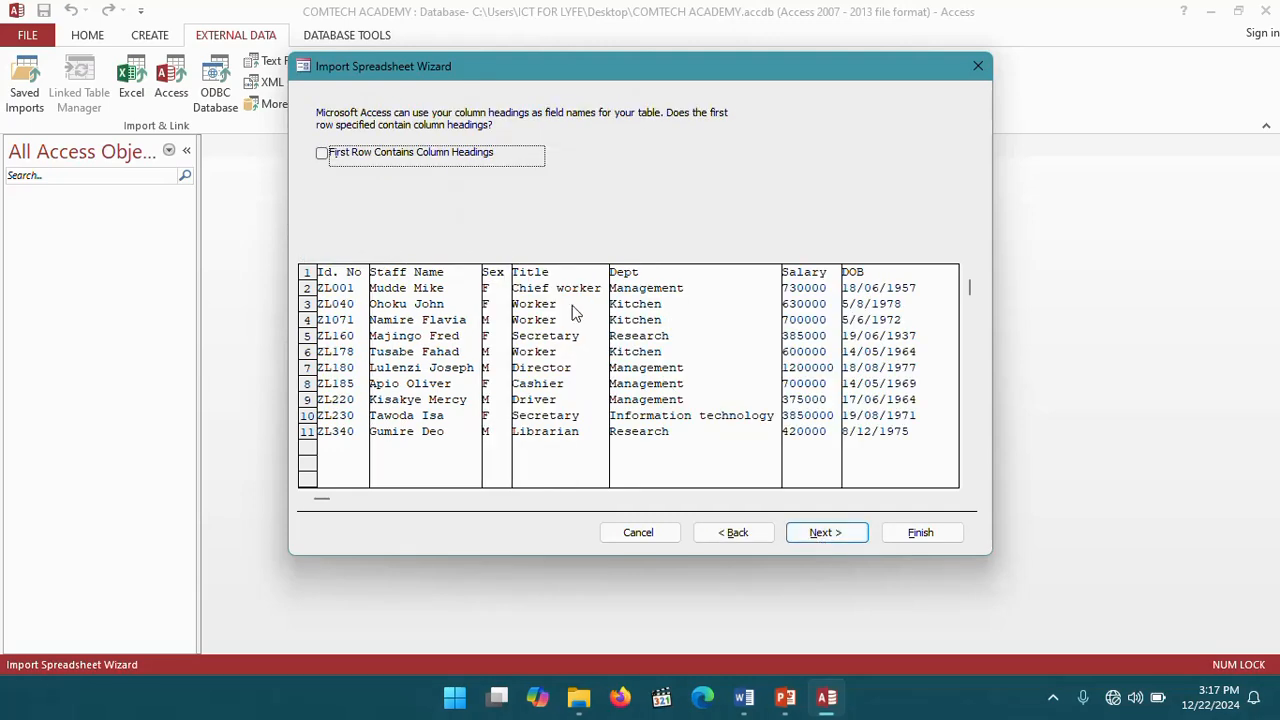
{"action": "left_click", "coordinate": [322, 154]}
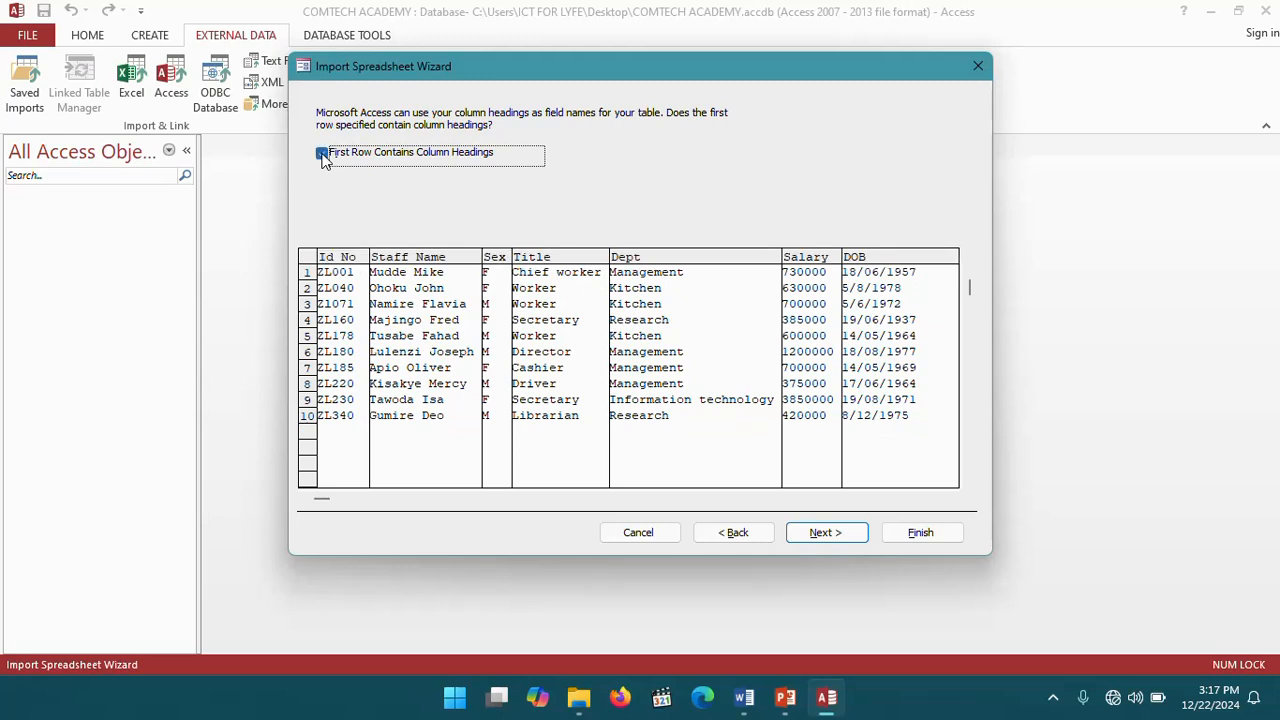
{"action": "left_click", "coordinate": [824, 533]}
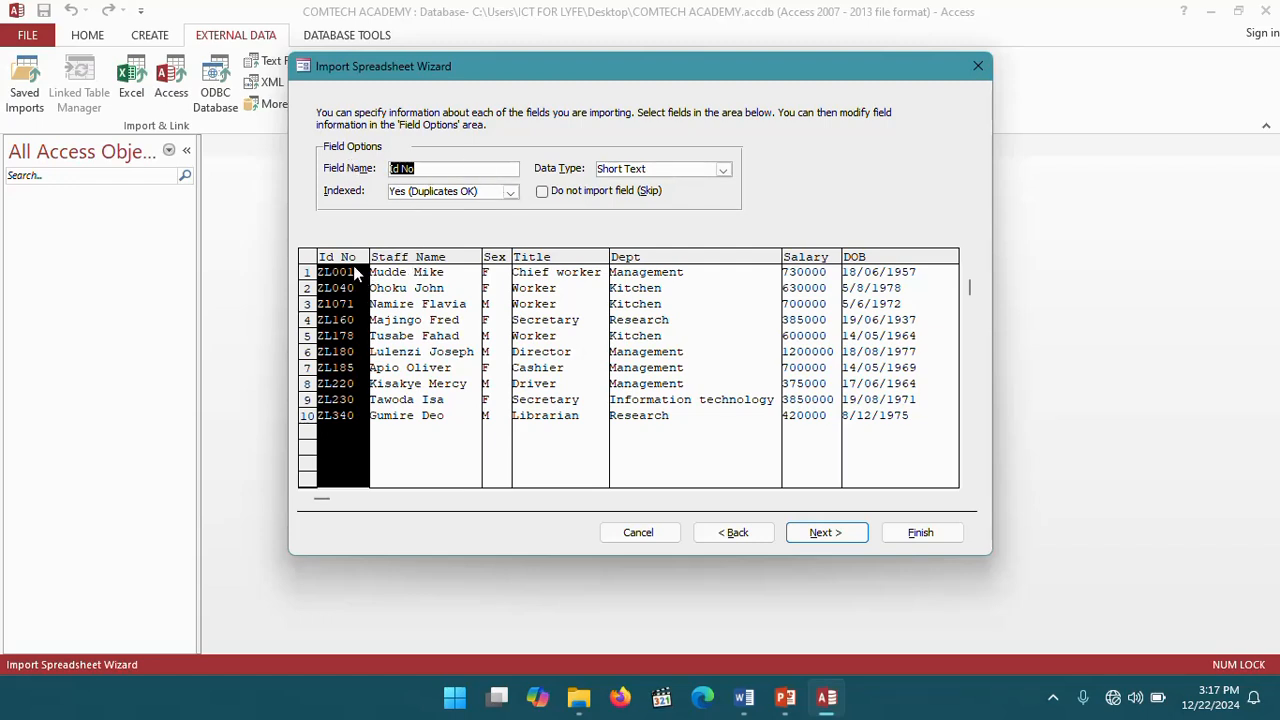
- Set the Salary field's data type to Currency and the DOB field's data type to Date With Time
{"action": "left_click", "coordinate": [435, 266]}
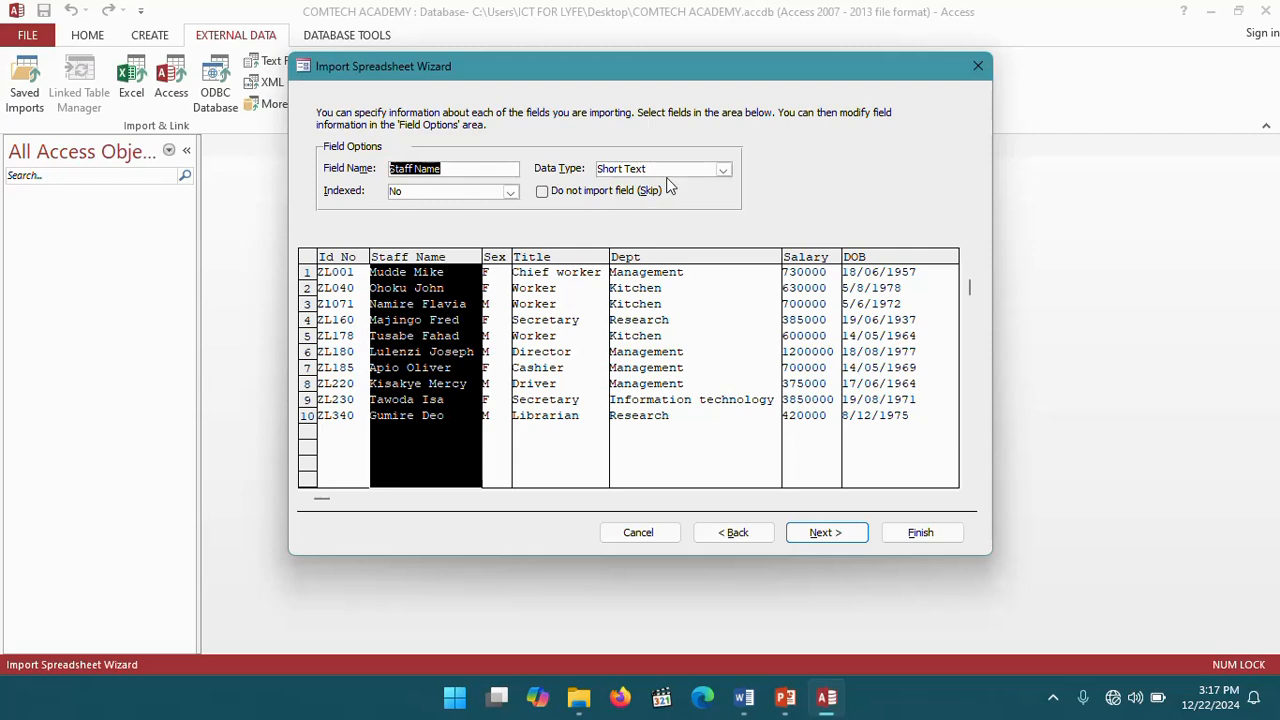
{"action": "left_click", "coordinate": [500, 262]}
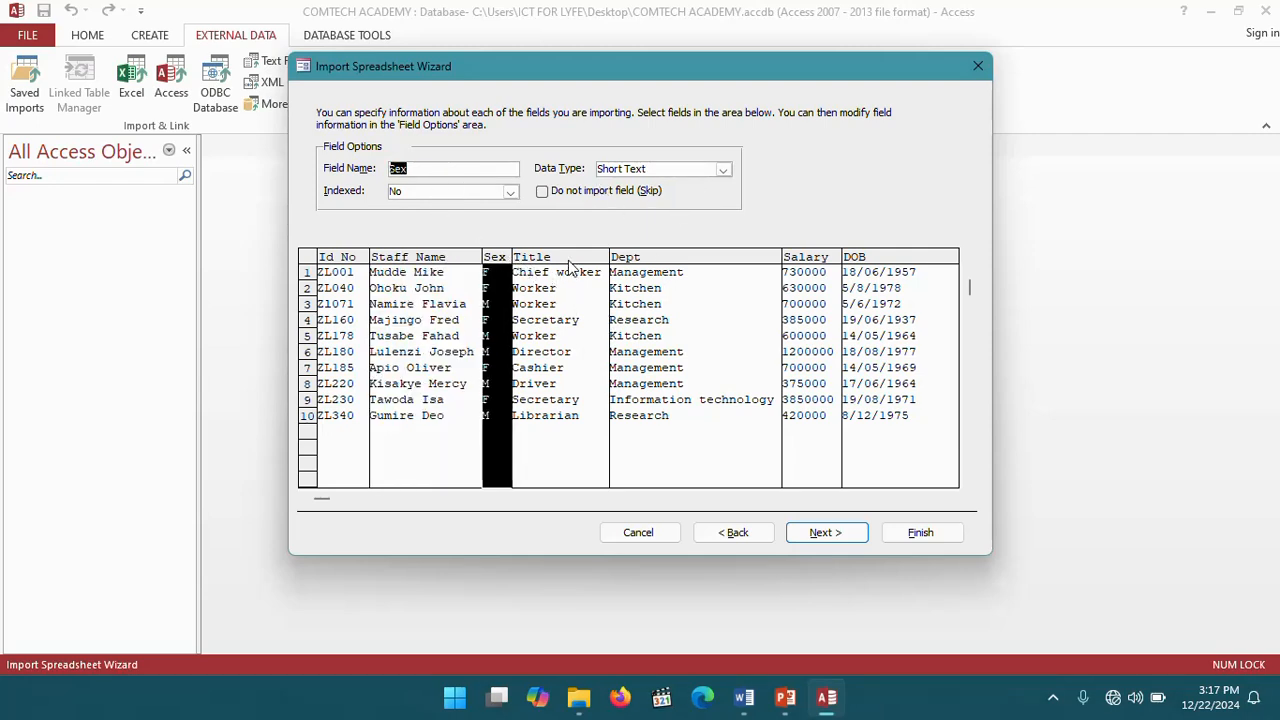
{"action": "left_click", "coordinate": [572, 265]}
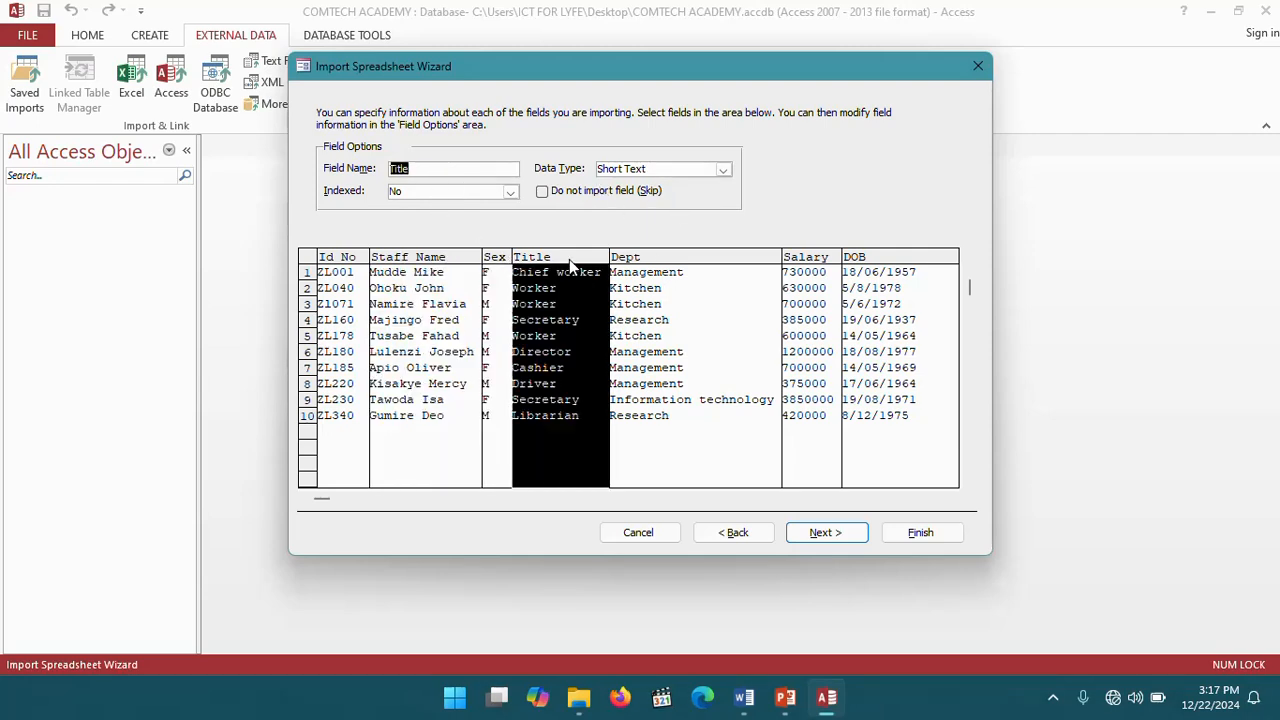
{"action": "left_click", "coordinate": [670, 265]}
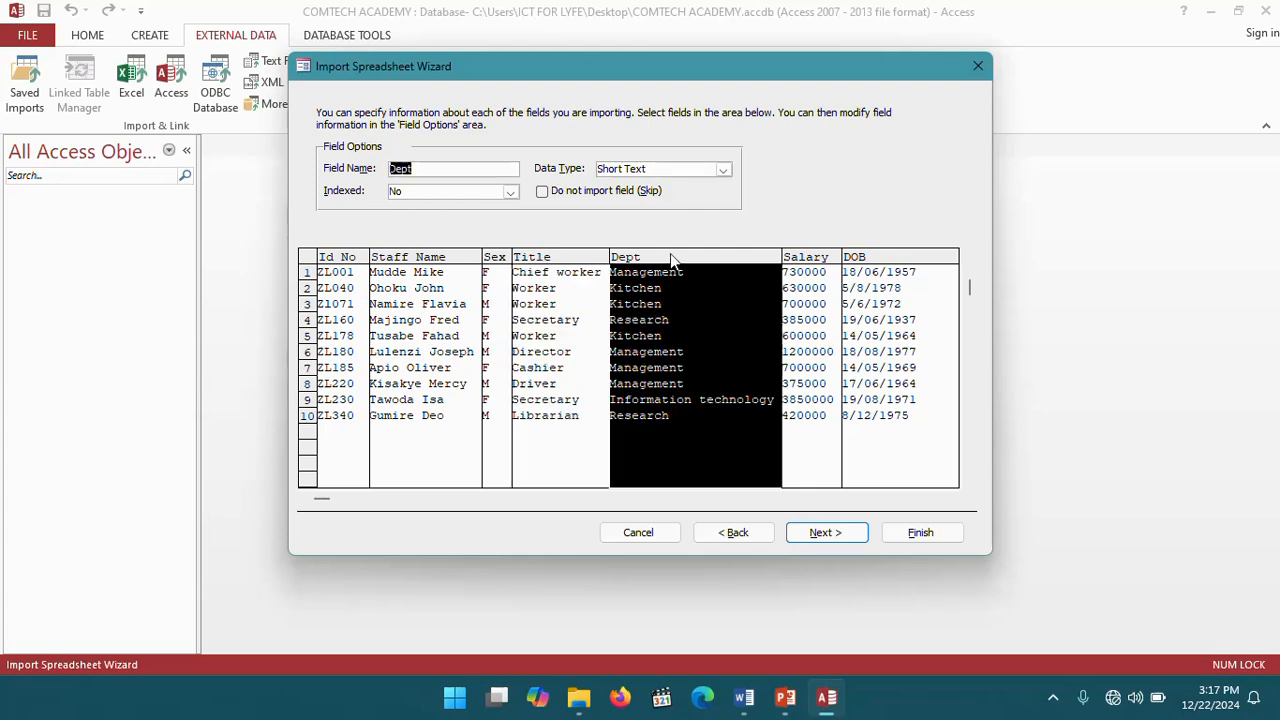
{"action": "left_click", "coordinate": [808, 262]}
{"action": "left_click", "coordinate": [723, 171]}
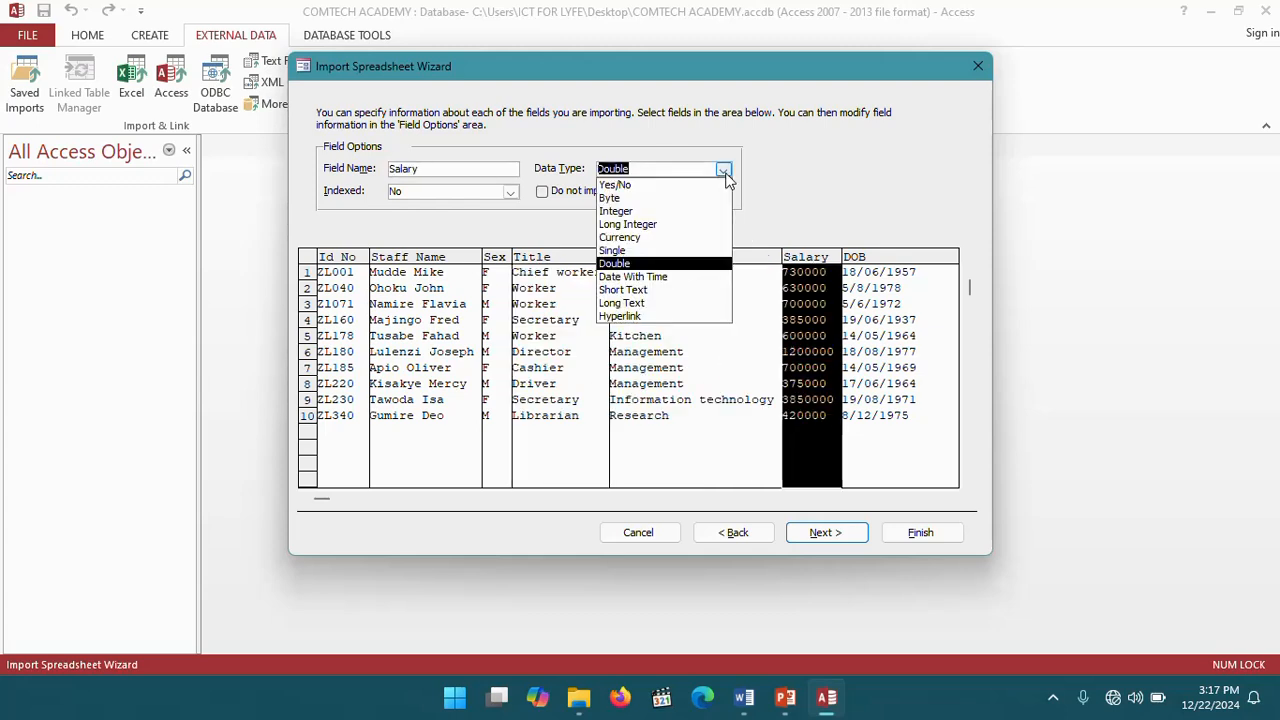
{"action": "left_click", "coordinate": [620, 237]}
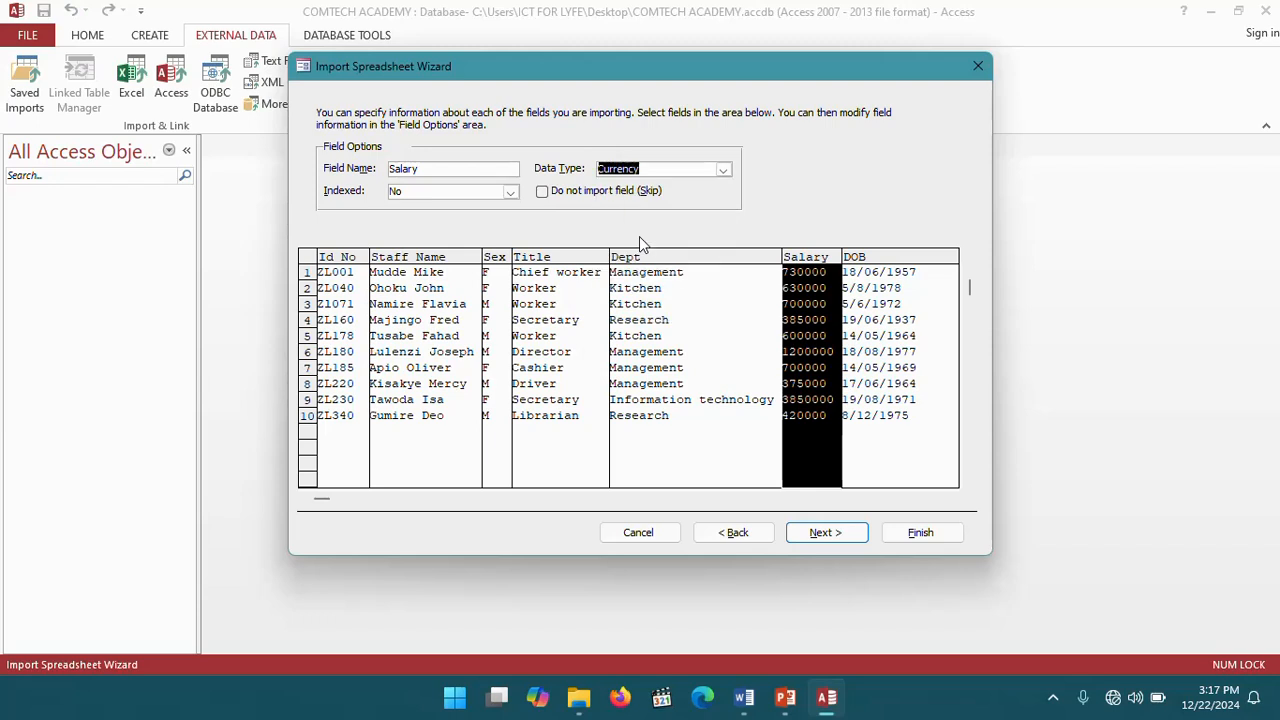
{"action": "left_click", "coordinate": [877, 262]}
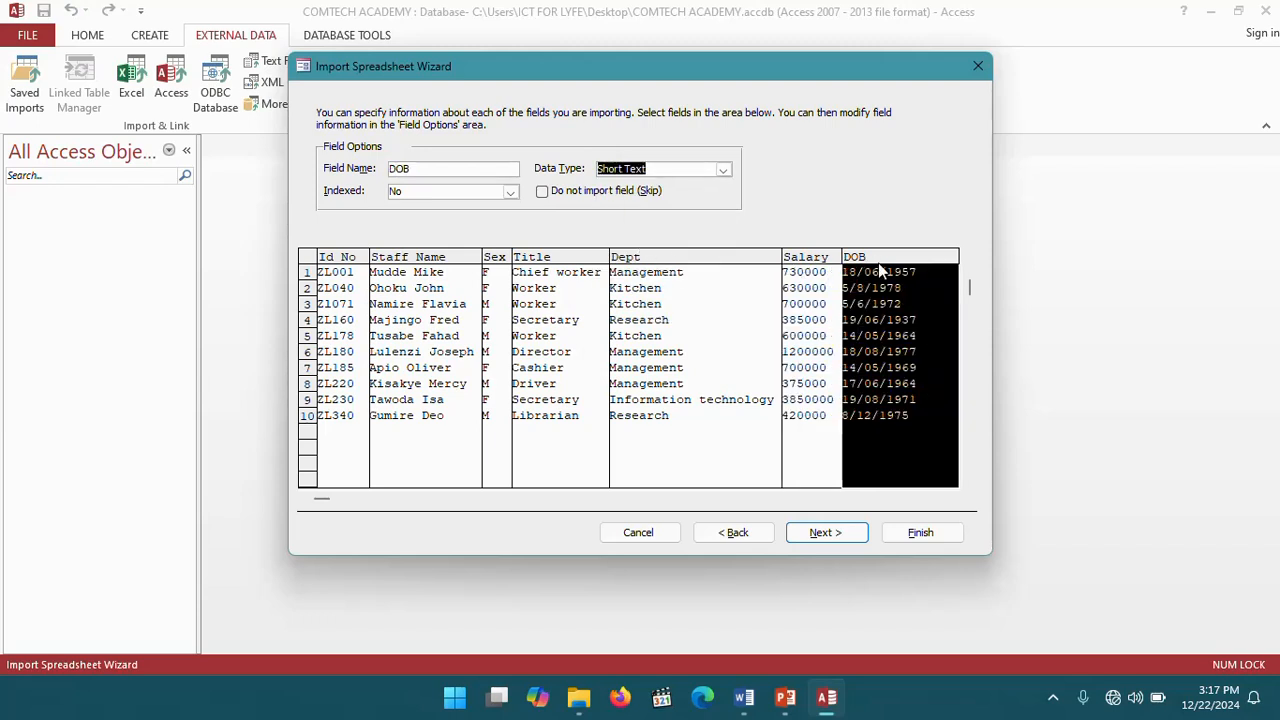
{"action": "left_click", "coordinate": [723, 170]}
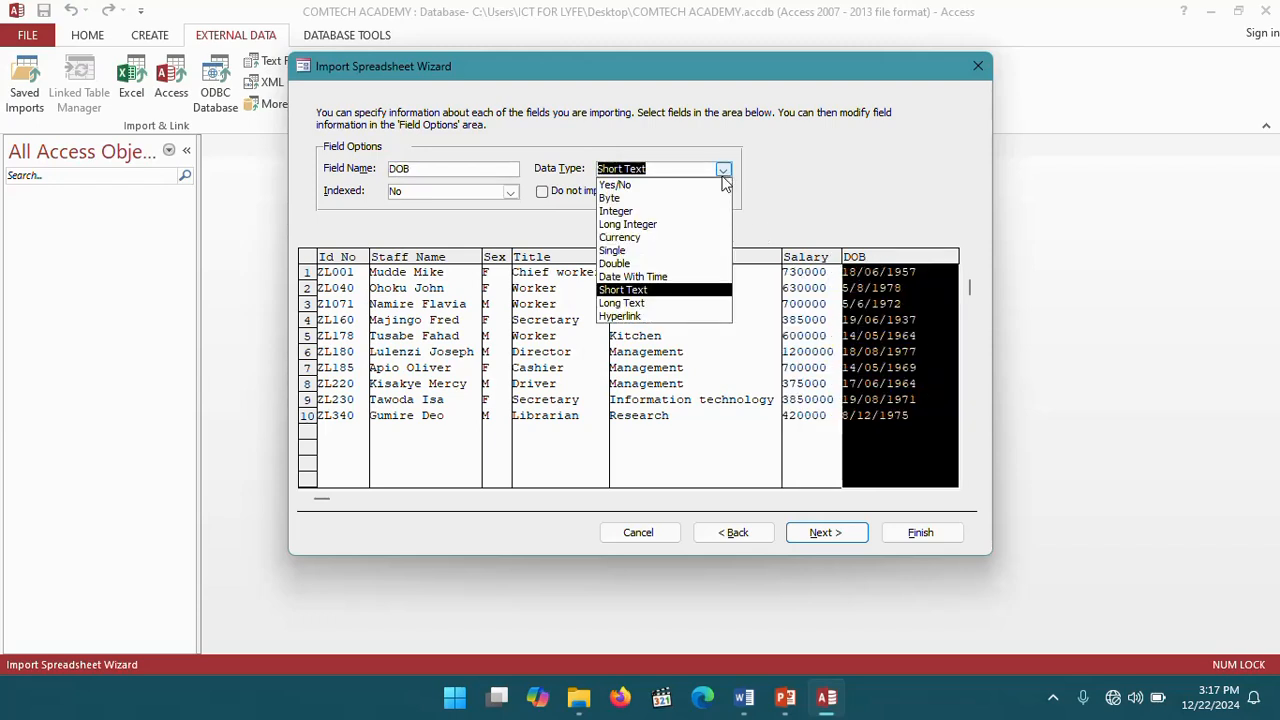
{"action": "left_click", "coordinate": [638, 277]}
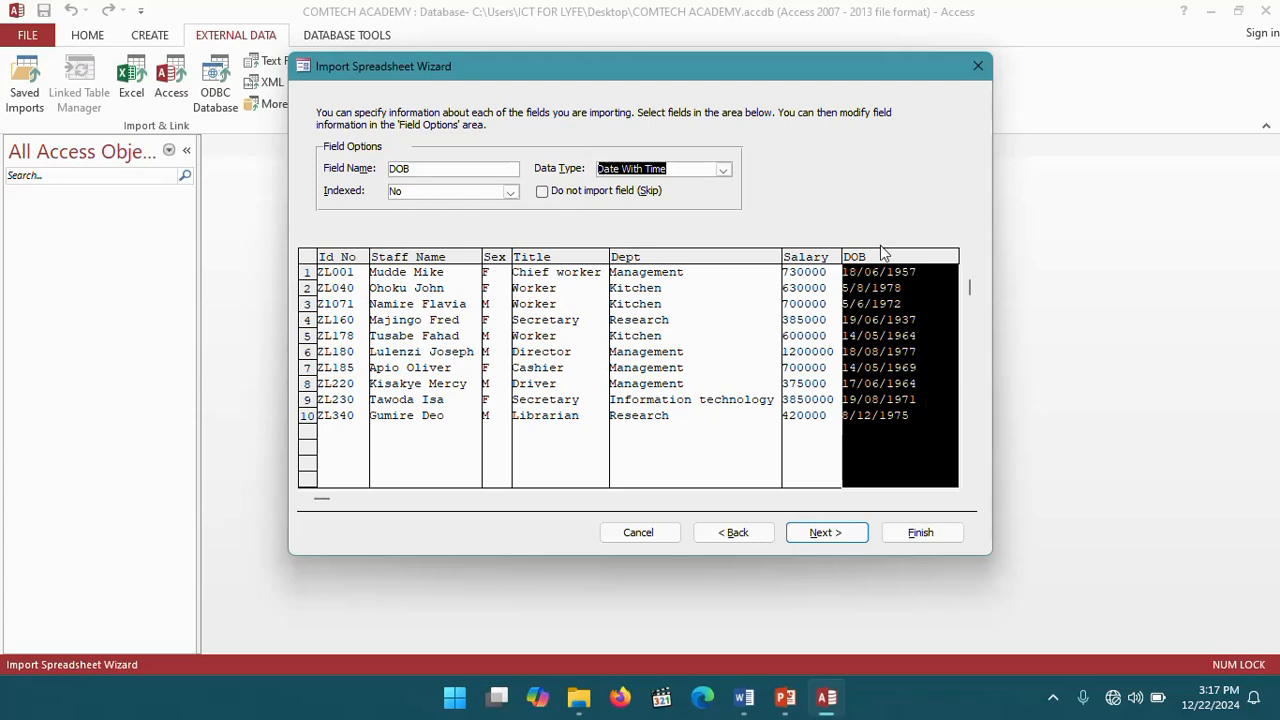
- Choose Id No as the primary key and finish importing into the EMPLOYEE TATBLE table
{"action": "left_click", "coordinate": [838, 537]}
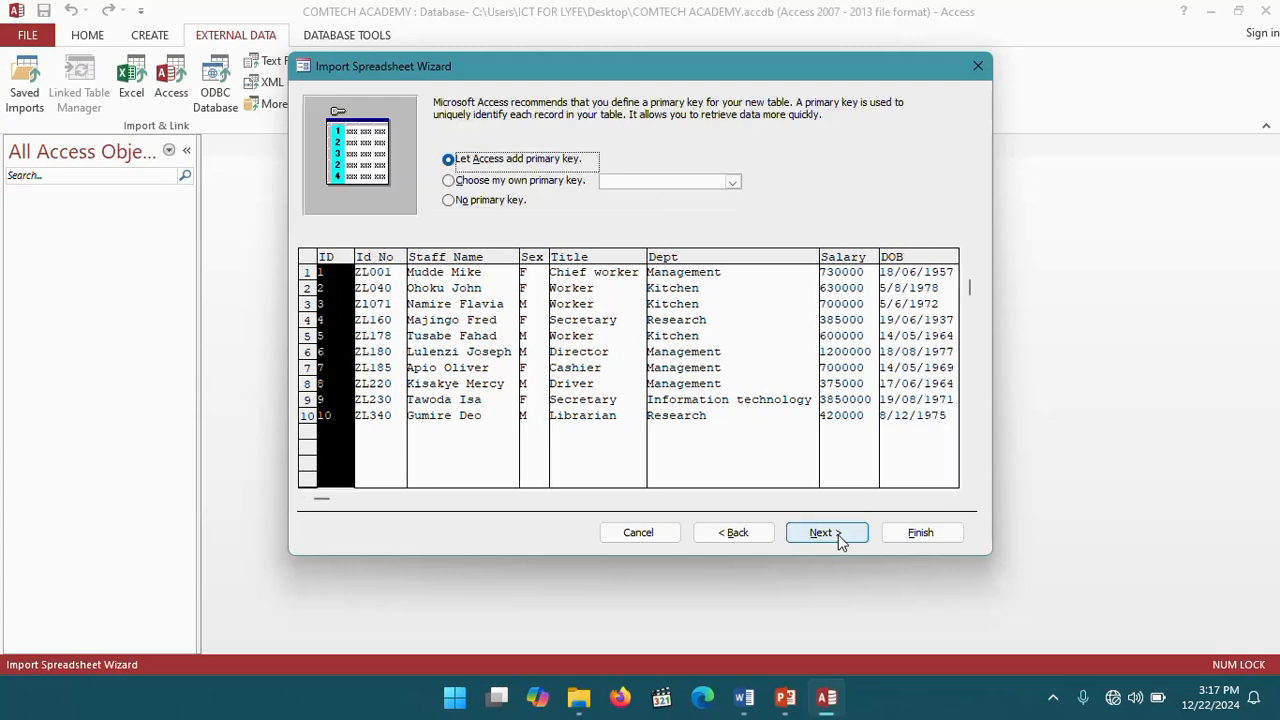
{"action": "left_click", "coordinate": [457, 183]}
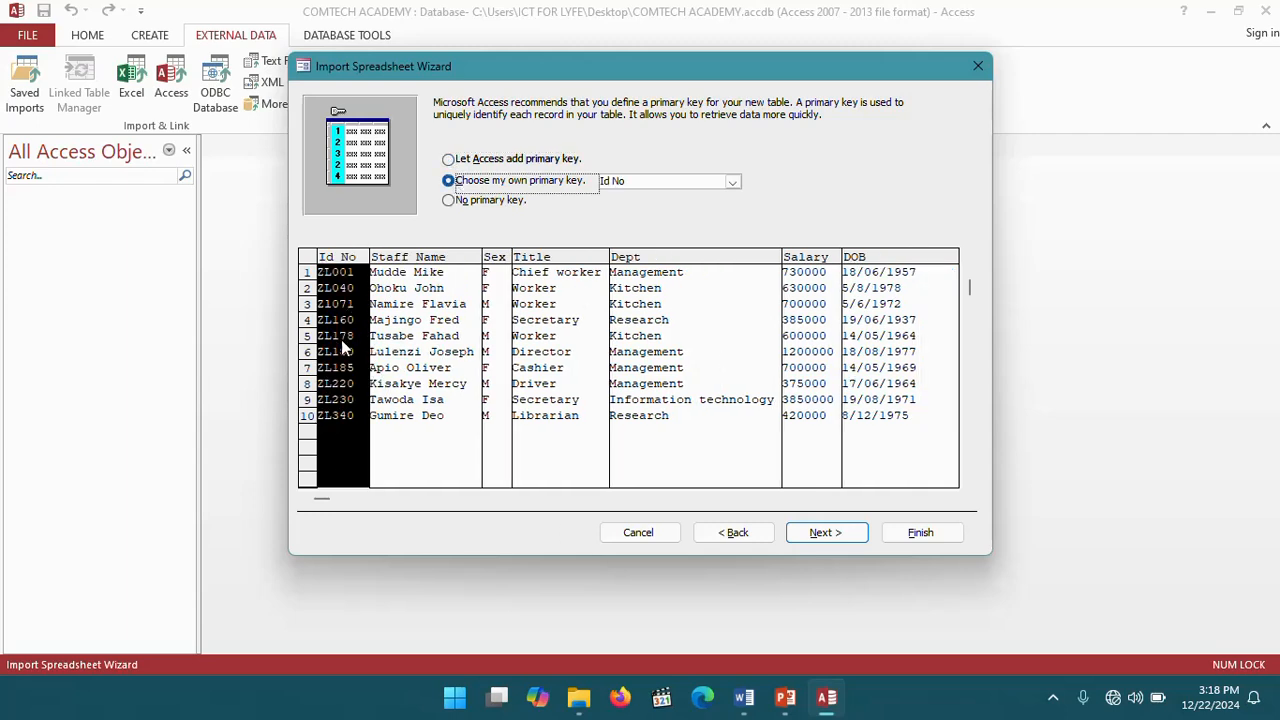
{"action": "left_click", "coordinate": [826, 535]}
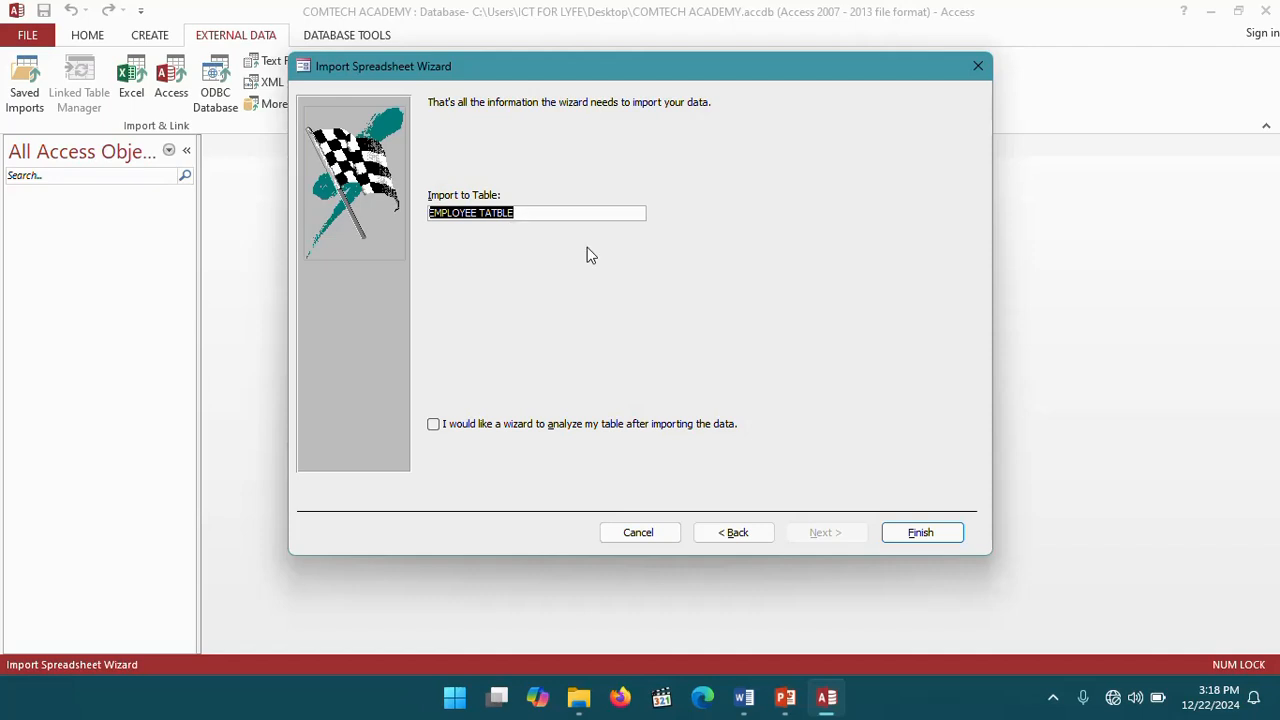
{"action": "left_click", "coordinate": [914, 536]}
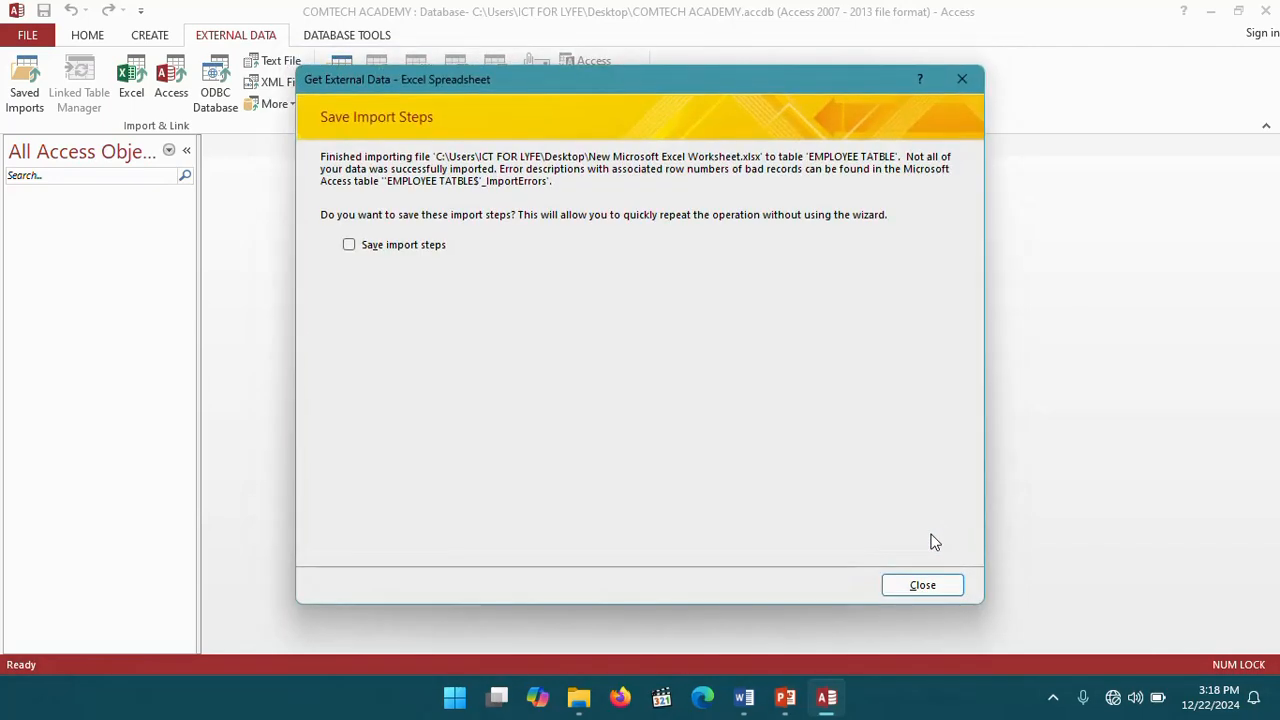
{"action": "left_click", "coordinate": [950, 585]}
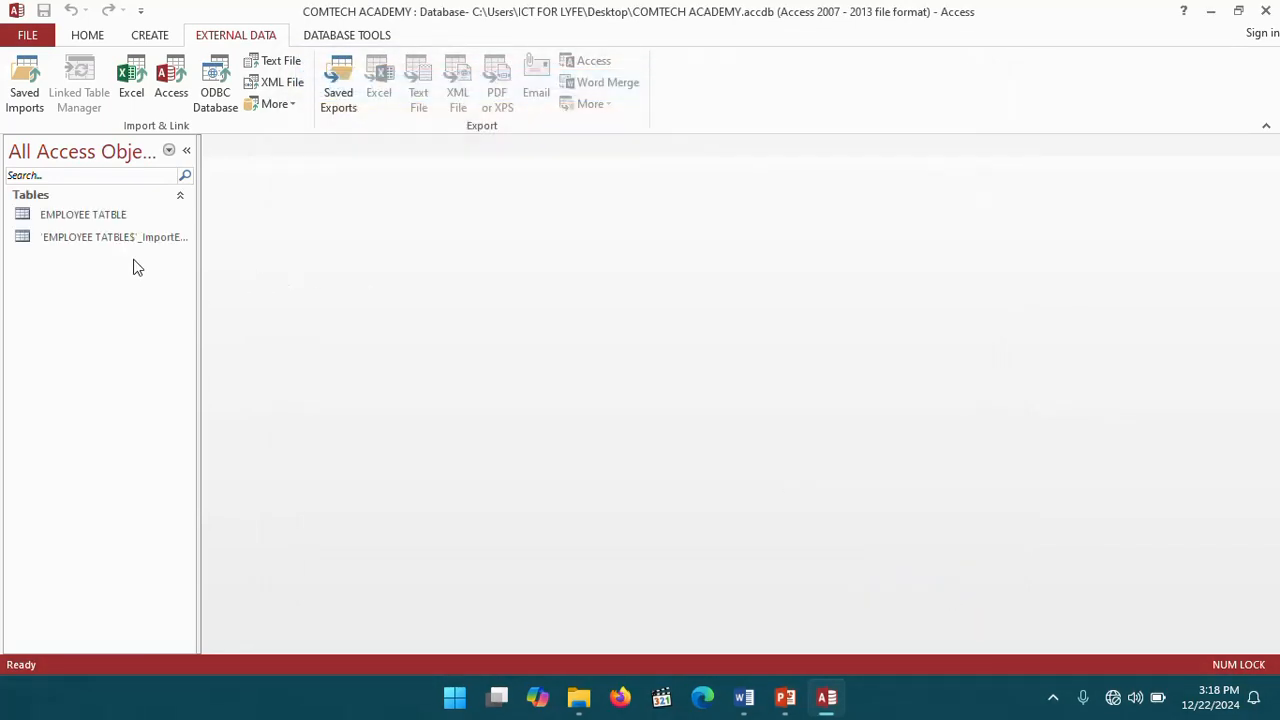
- Open the imported EMPLOYEE TATBLE table and examine the cells of its DOB column
{"action": "left_click", "coordinate": [87, 224]}
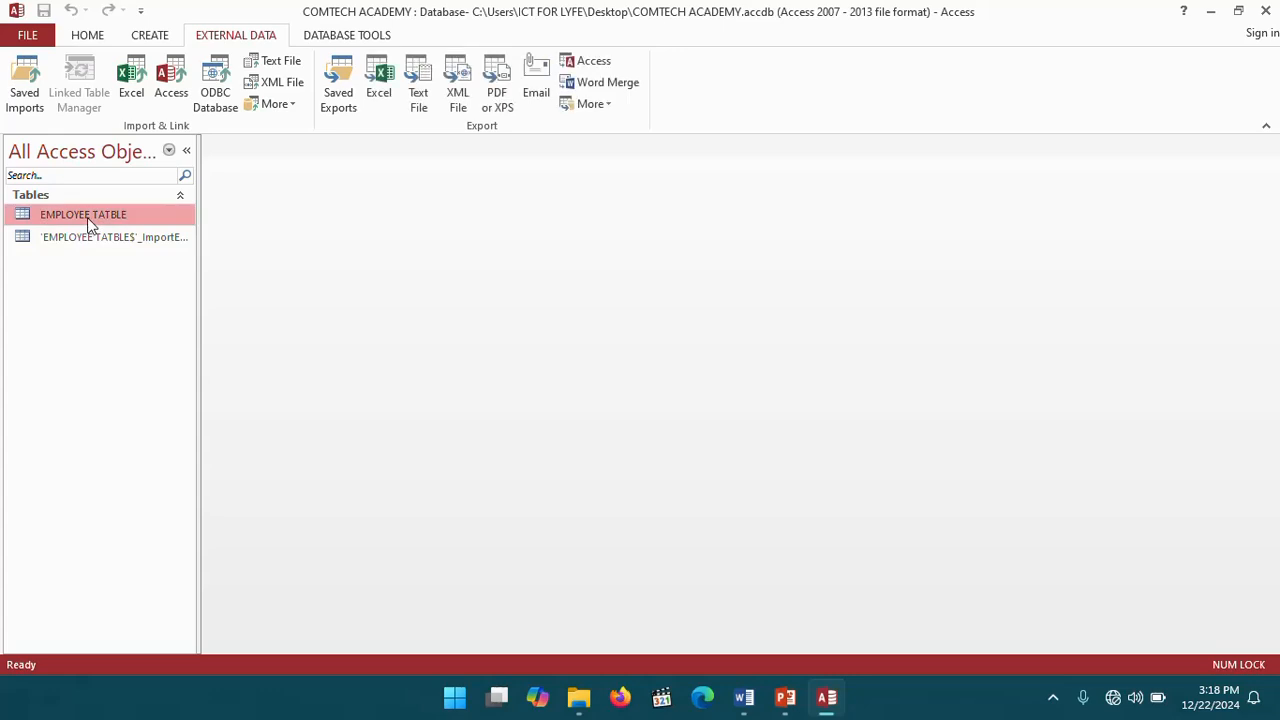
{"action": "double_click", "coordinate": [87, 224]}
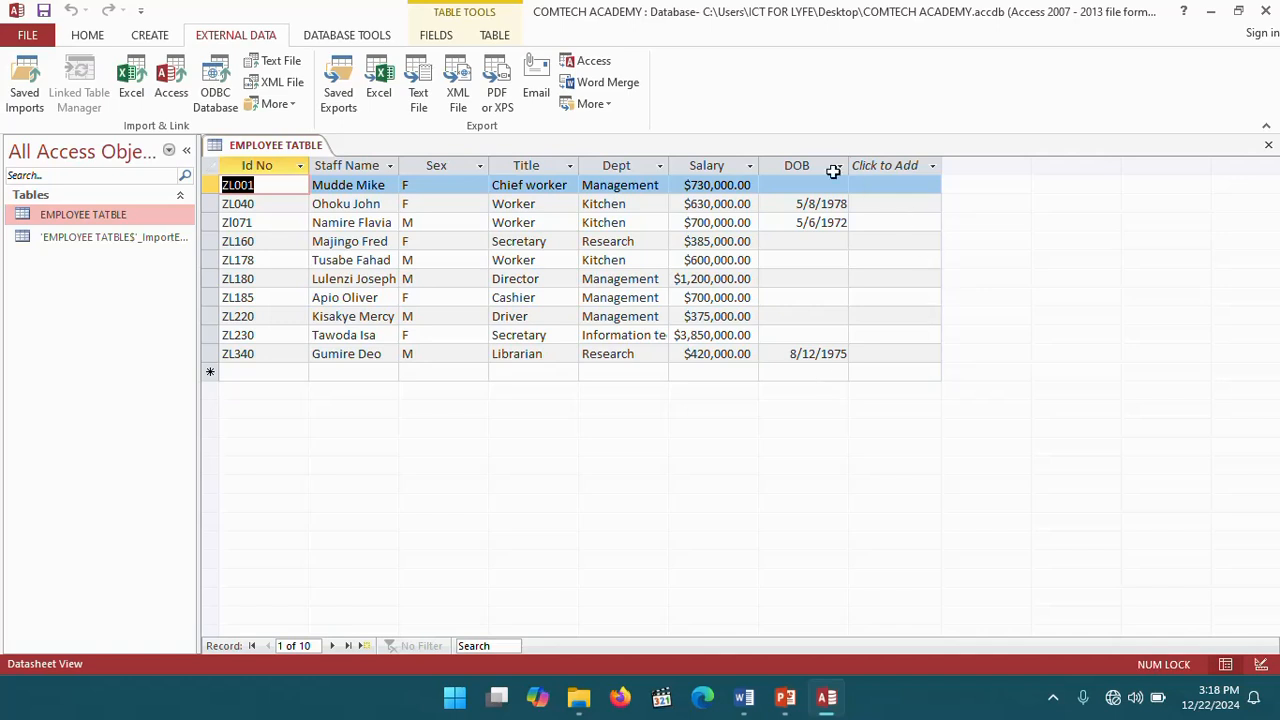
{"action": "left_click", "coordinate": [799, 241]}
{"action": "left_click", "coordinate": [811, 262]}
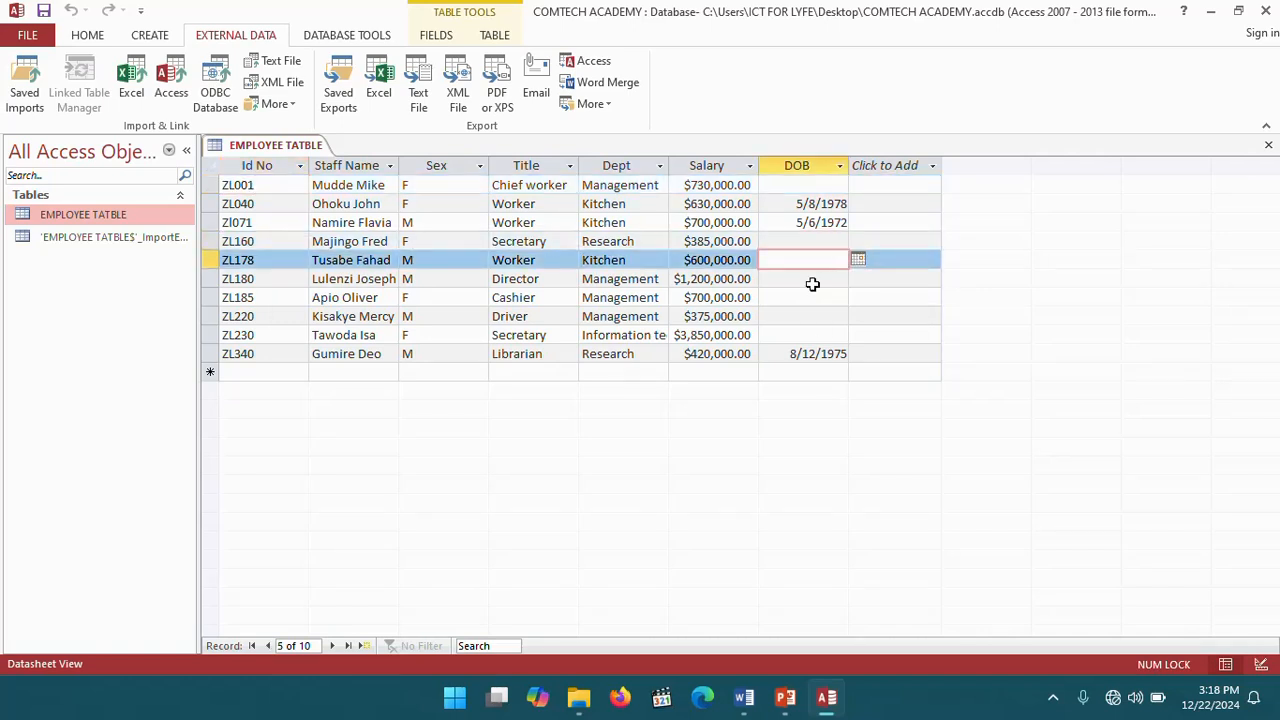
{"action": "left_click", "coordinate": [814, 281]}
{"action": "left_click", "coordinate": [815, 298]}
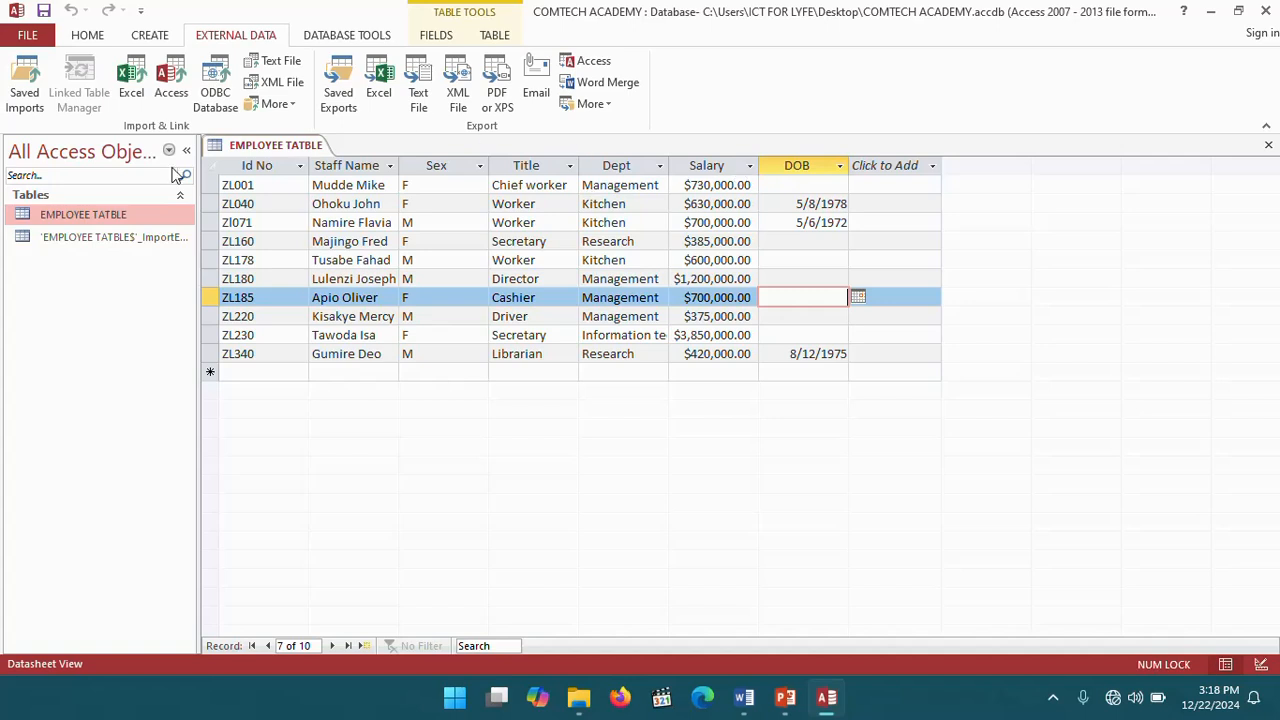
- Close the EMPLOYEE TATBLE table and delete it from the database
{"action": "right_click", "coordinate": [309, 155]}
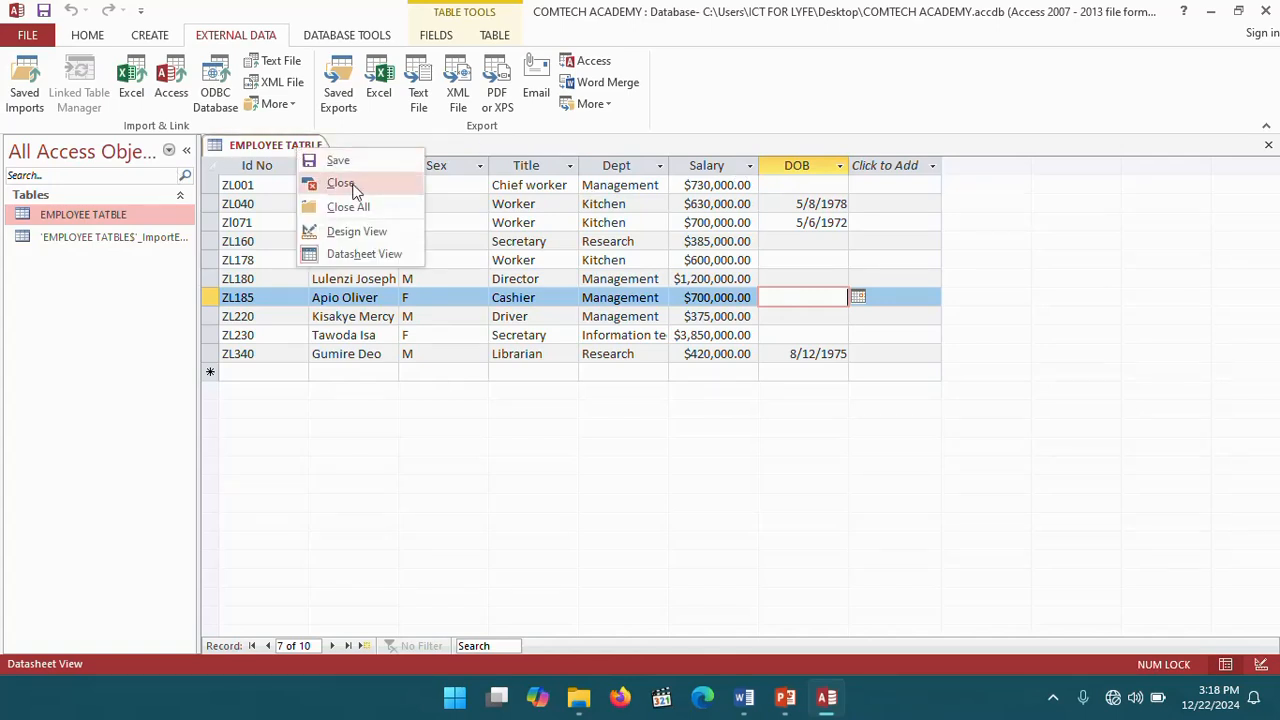
{"action": "left_click", "coordinate": [331, 183]}
{"action": "right_click", "coordinate": [80, 213]}
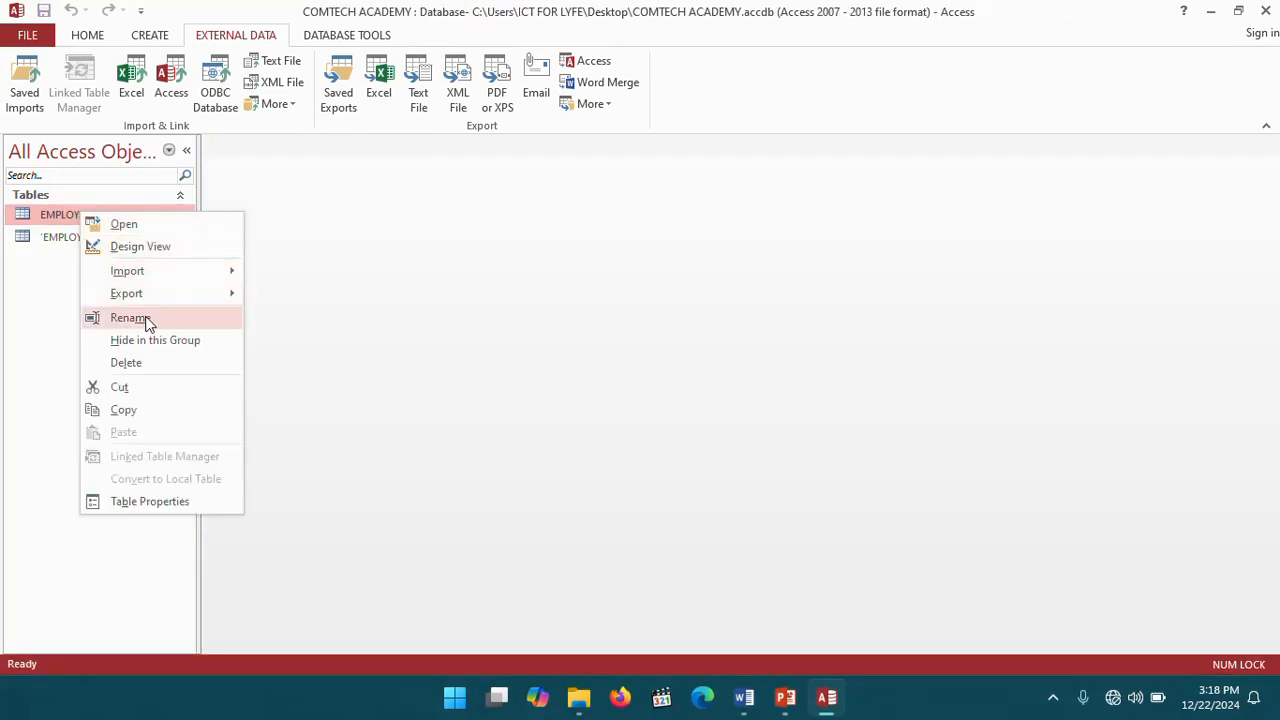
{"action": "left_click", "coordinate": [140, 364]}
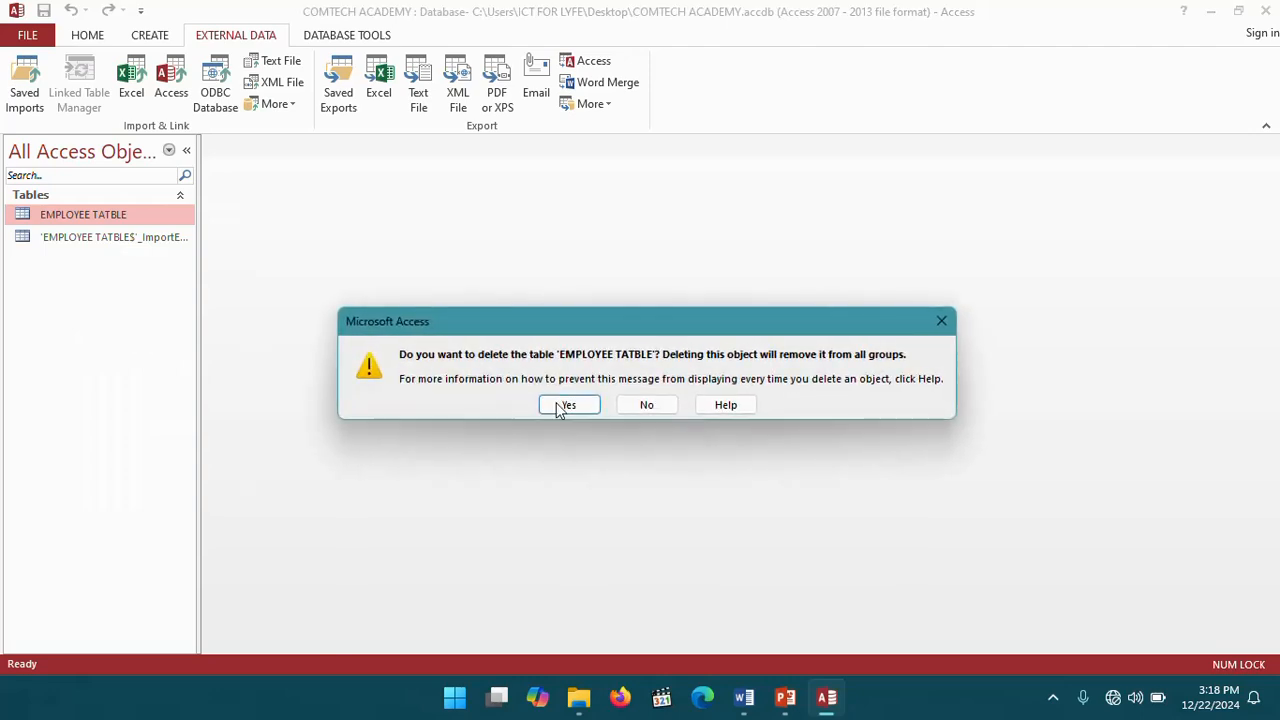
{"action": "left_click", "coordinate": [650, 405]}
{"action": "right_click", "coordinate": [120, 211]}
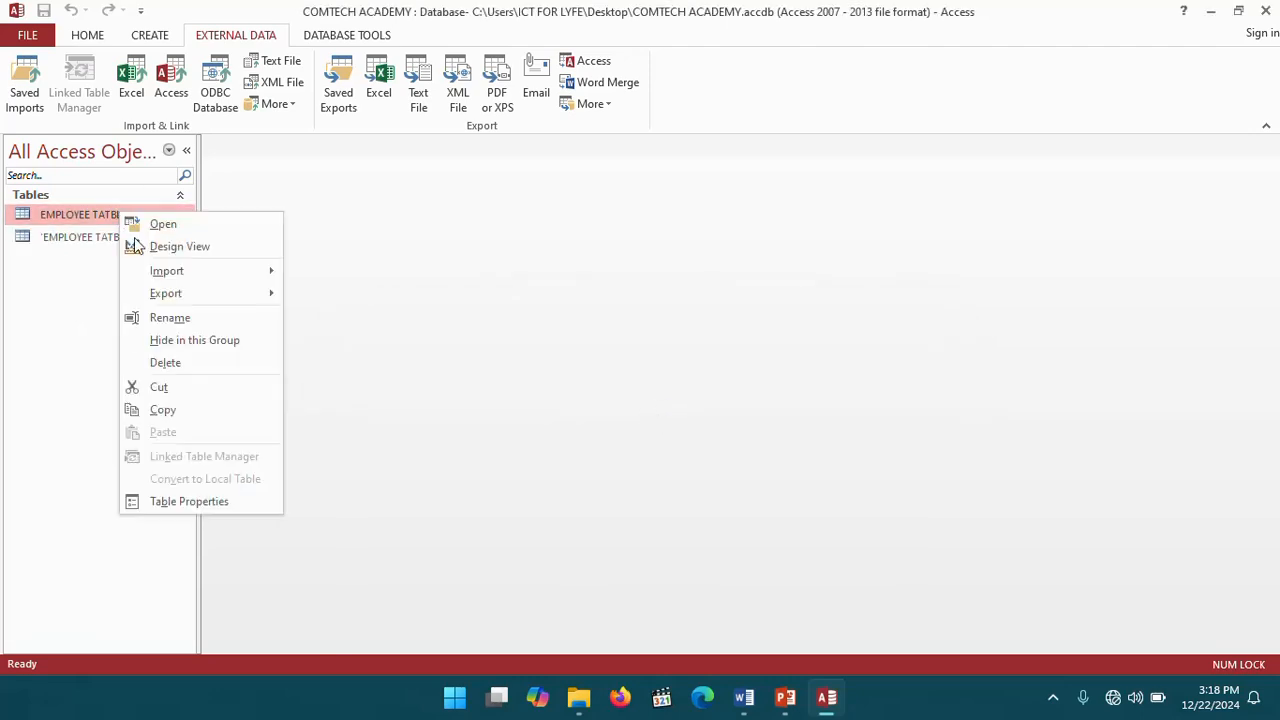
{"action": "left_click", "coordinate": [170, 364]}
{"action": "left_click", "coordinate": [563, 405]}
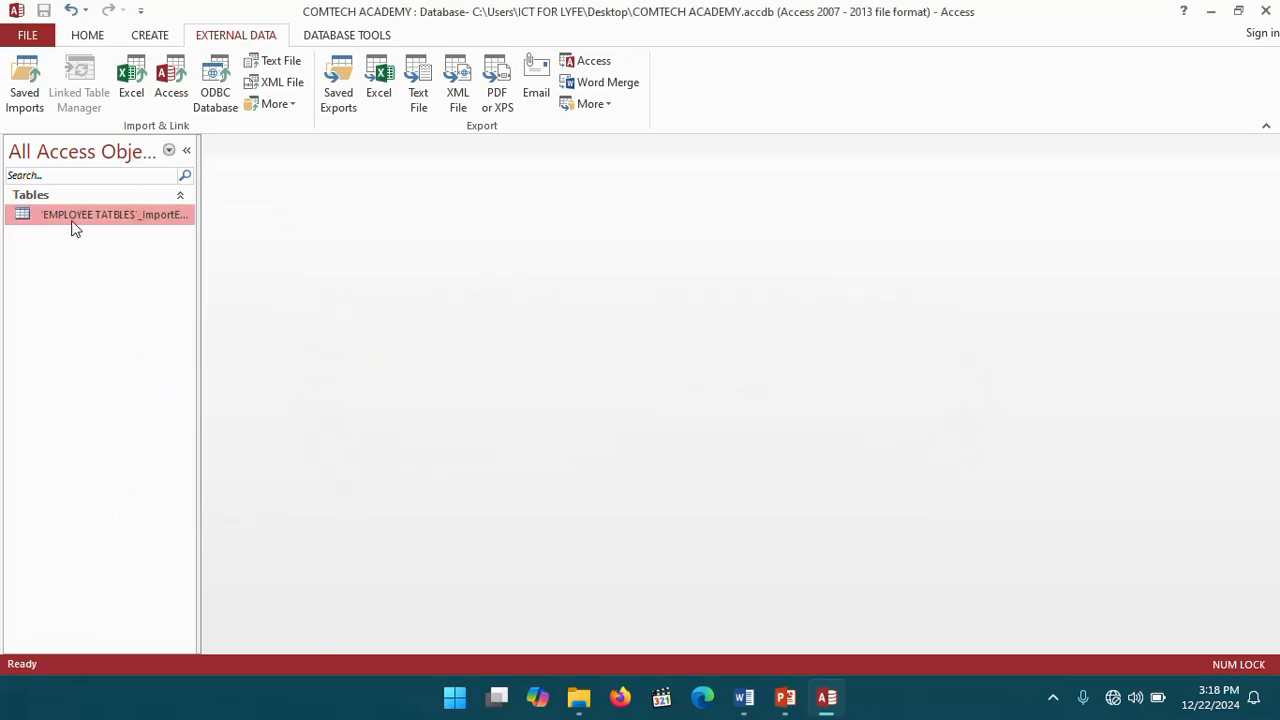
- Delete the 'EMPLOYEE TATBLES'_ImportErrors table
{"action": "right_click", "coordinate": [61, 214]}
{"action": "left_click", "coordinate": [122, 362]}
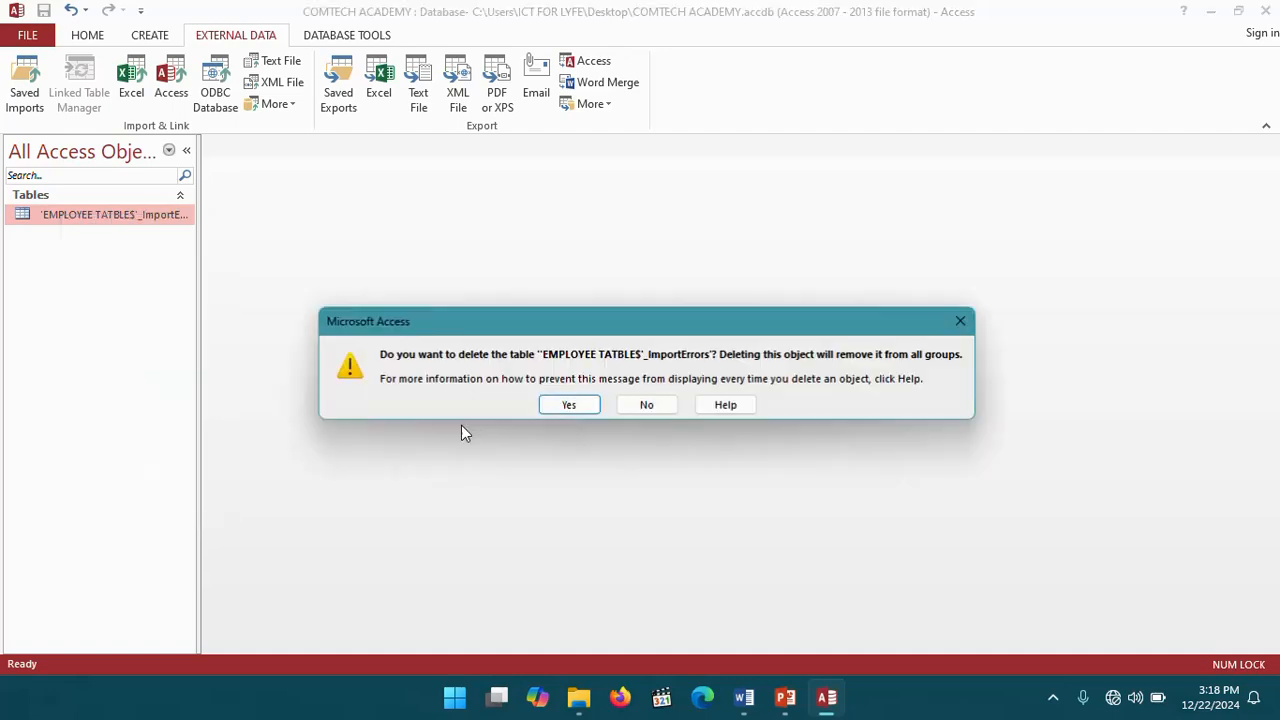
{"action": "left_click", "coordinate": [597, 410]}
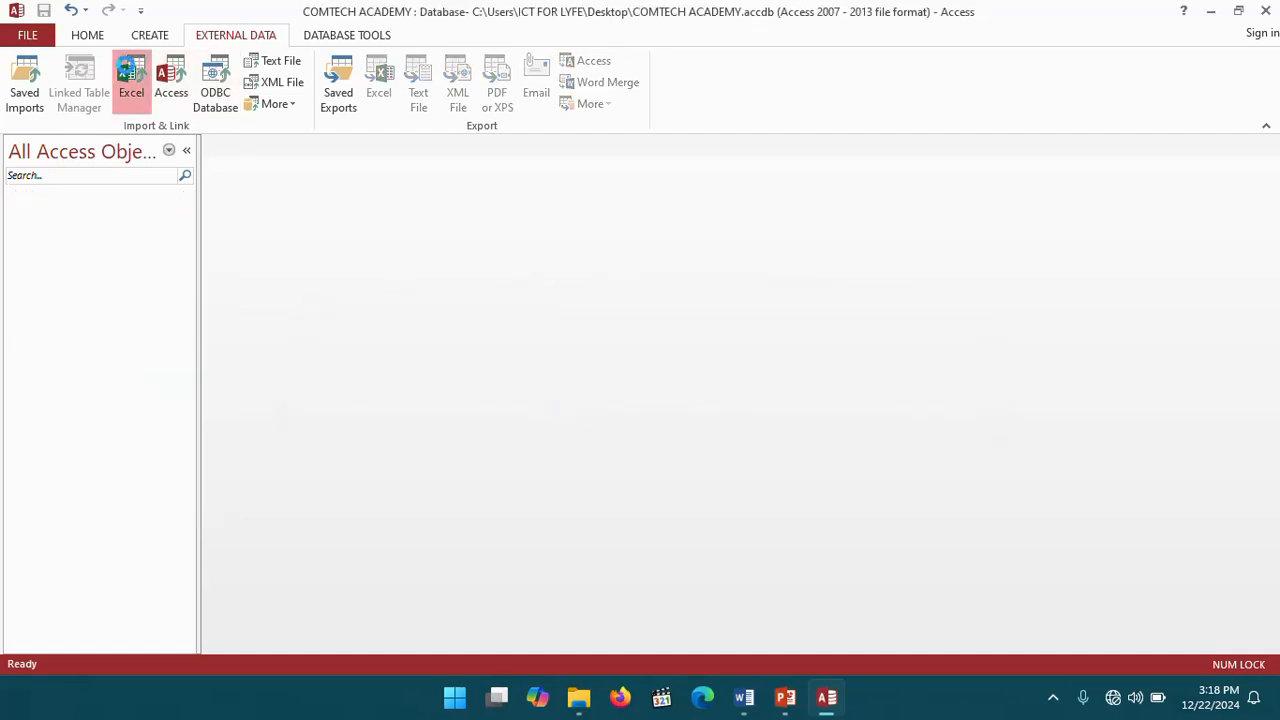
- Start a new Excel import into a new table from New Microsoft Excel Worksheet.xlsx on the desktop
{"action": "left_click", "coordinate": [131, 85]}
{"action": "left_click", "coordinate": [938, 220]}
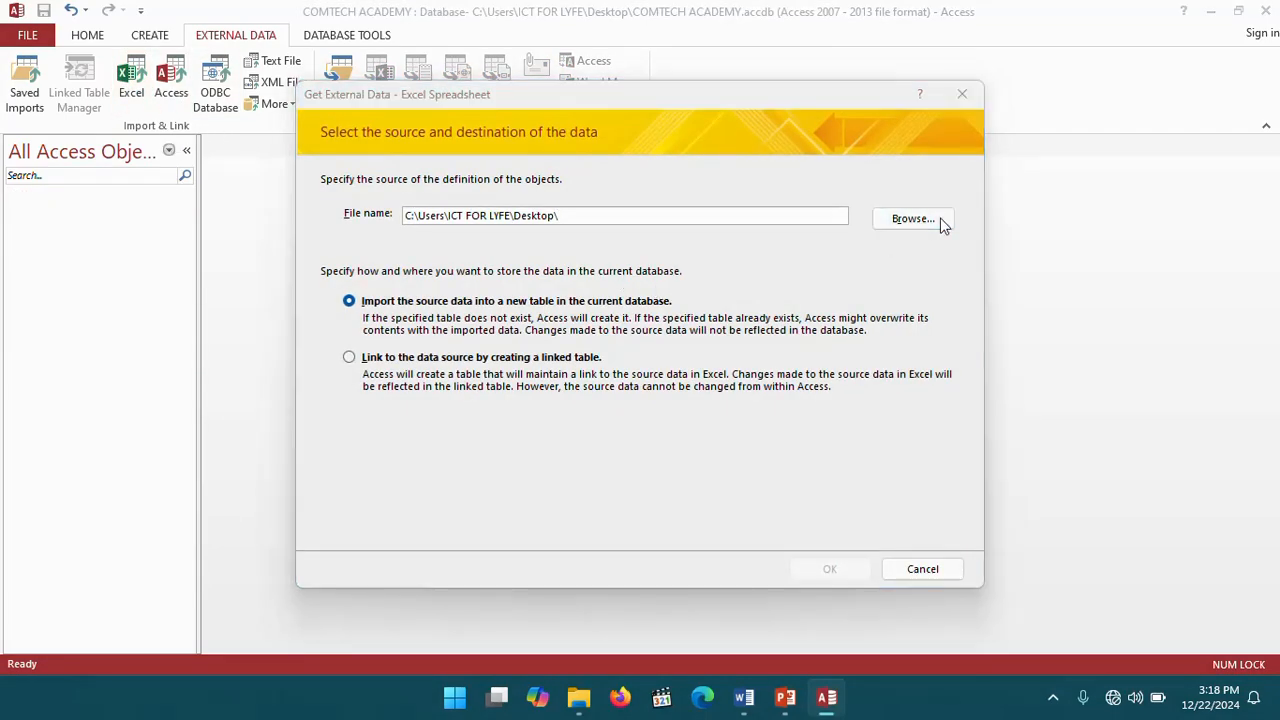
{"action": "scroll", "coordinate": [649, 380], "scroll_direction": "down", "scroll_amount": 5}
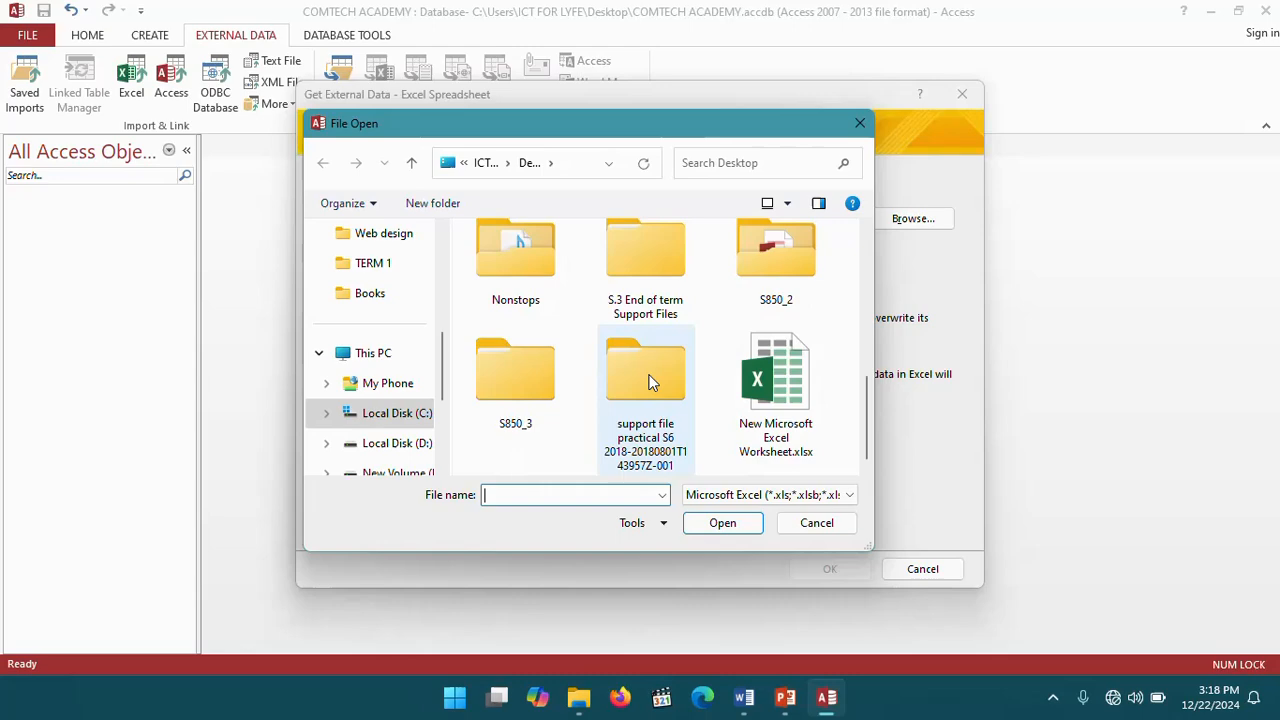
{"action": "left_click", "coordinate": [772, 392]}
{"action": "left_click", "coordinate": [735, 527]}
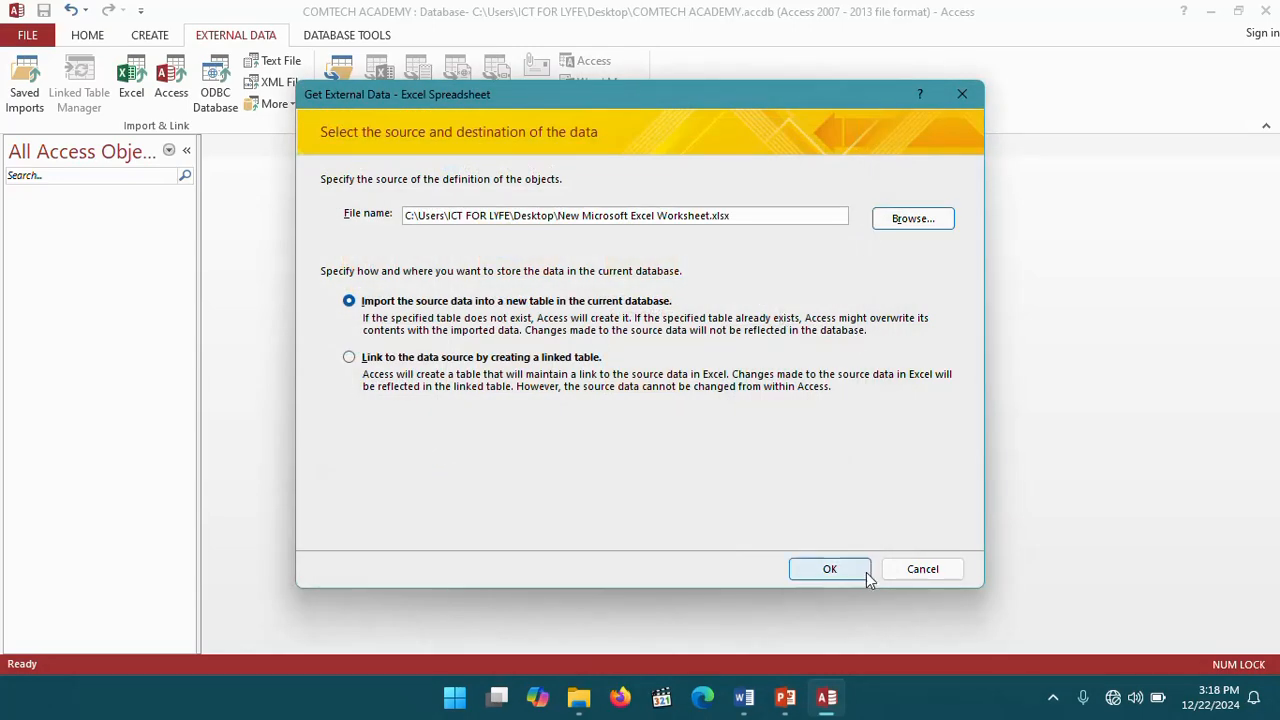
{"action": "left_click", "coordinate": [845, 578]}
- Choose the EMPLOYEE TATBLE worksheet and use its first row as column headings
{"action": "left_click", "coordinate": [500, 163]}
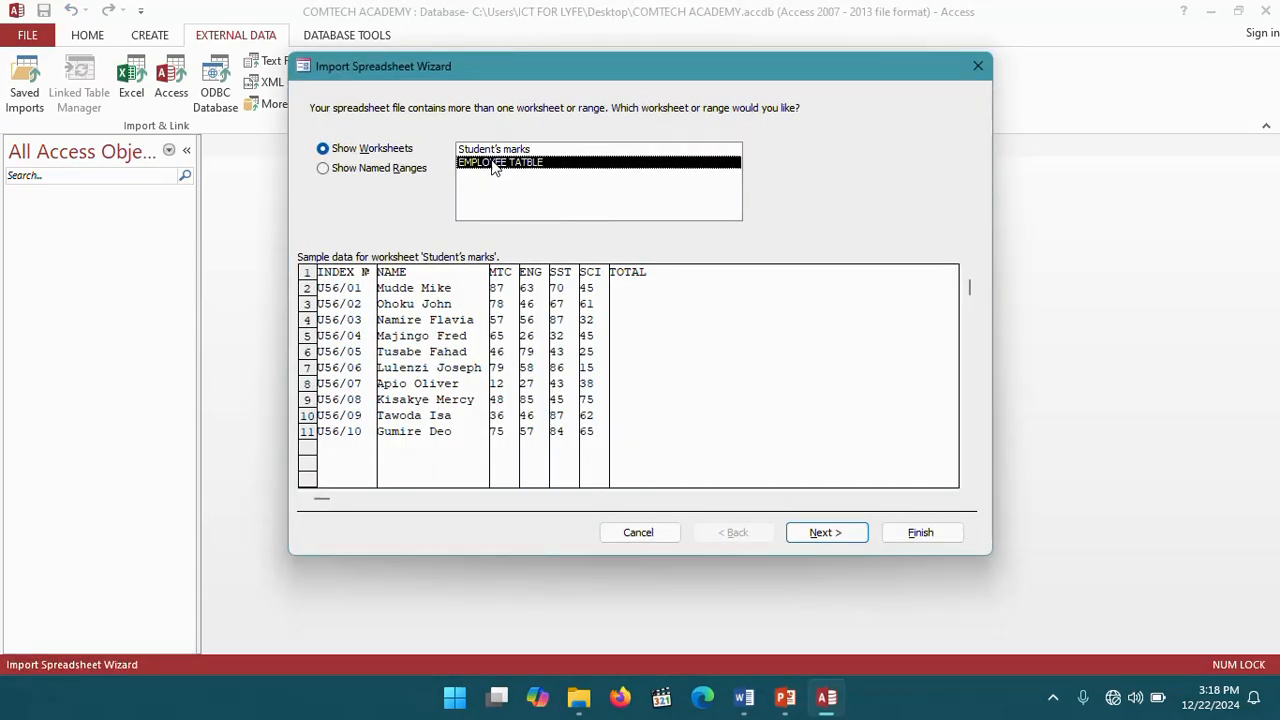
{"action": "left_click", "coordinate": [828, 533]}
{"action": "left_click", "coordinate": [372, 152]}
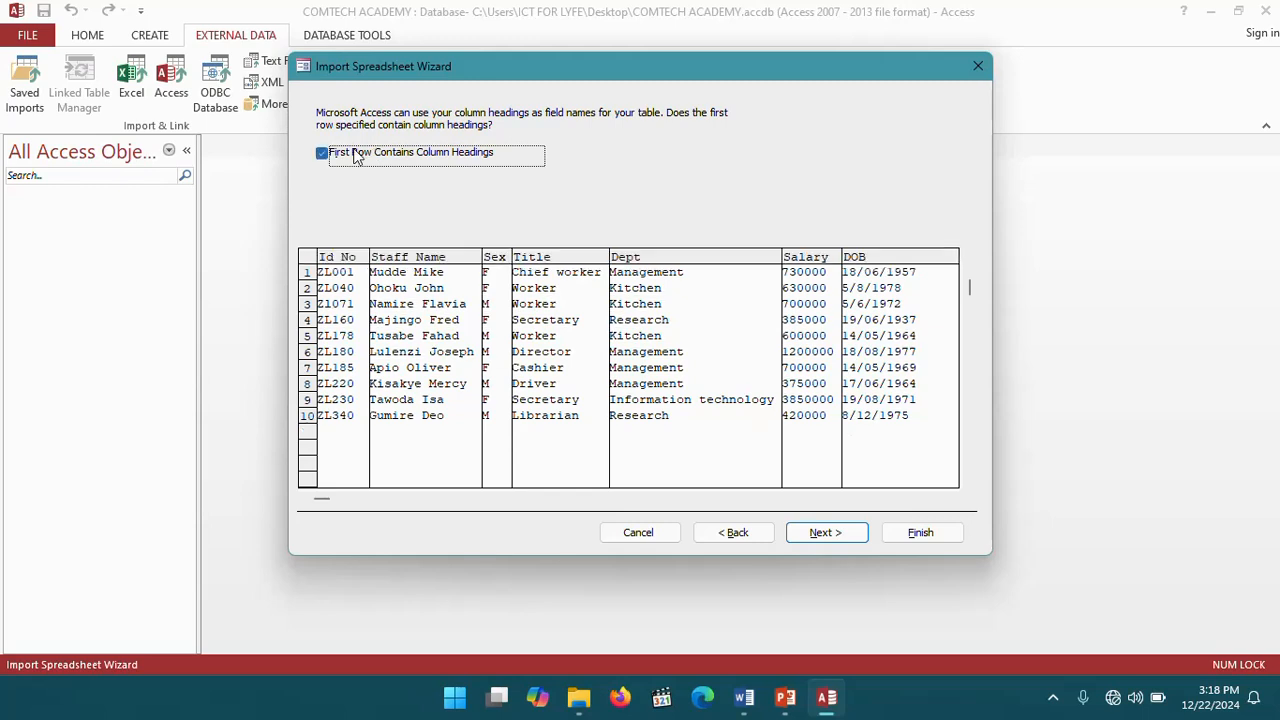
{"action": "left_click", "coordinate": [821, 535]}
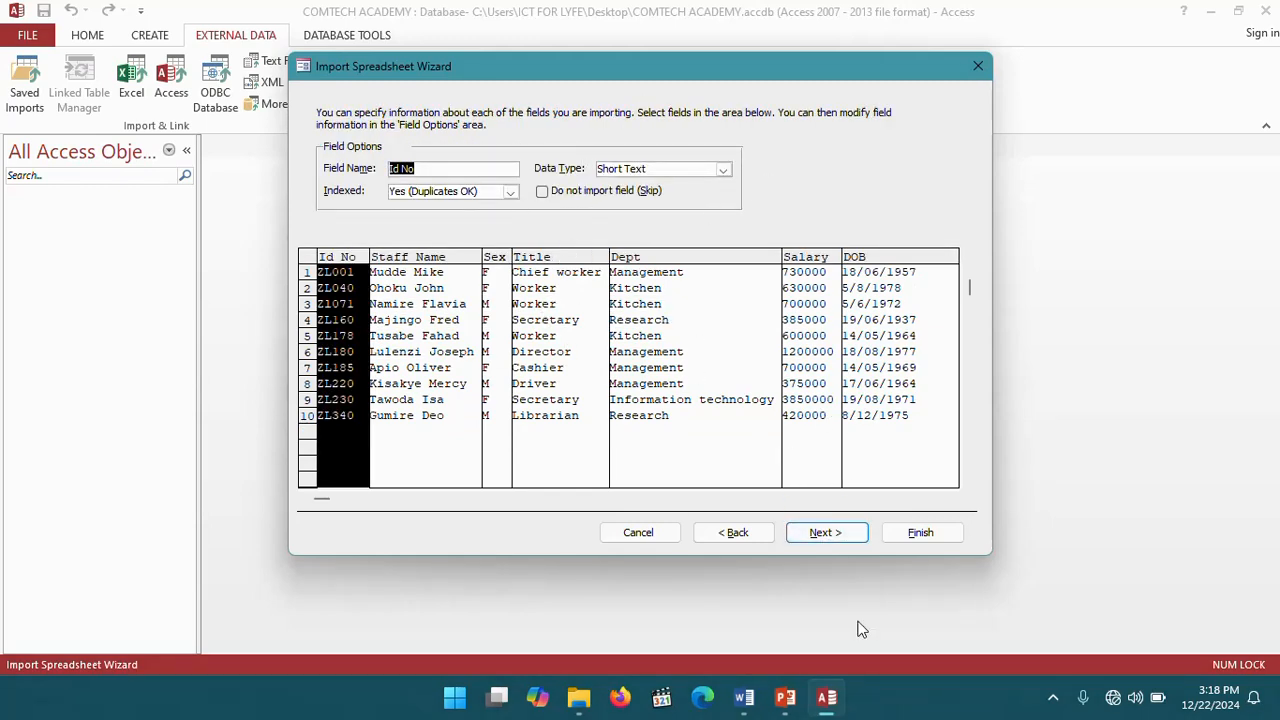
- Keep the default field options, make Id No the primary key and finish the import as EMPLOYEE TATBLE
{"action": "left_click", "coordinate": [828, 538]}
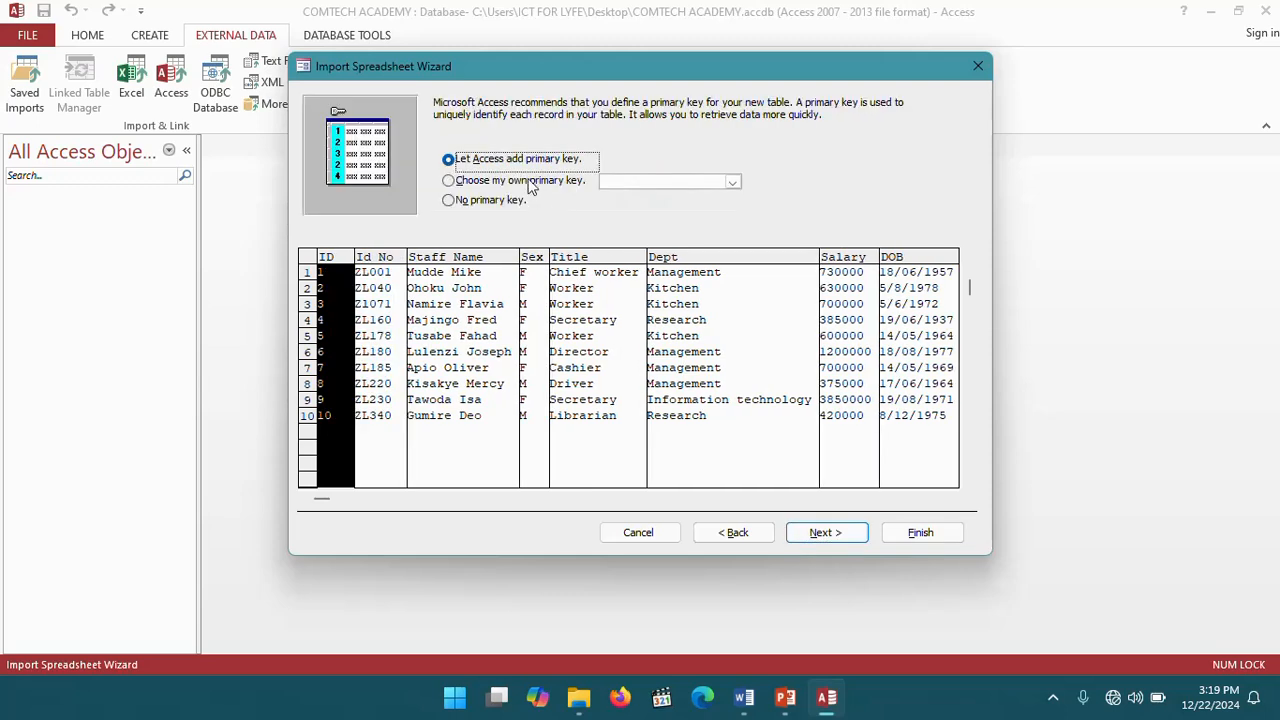
{"action": "left_click", "coordinate": [525, 182]}
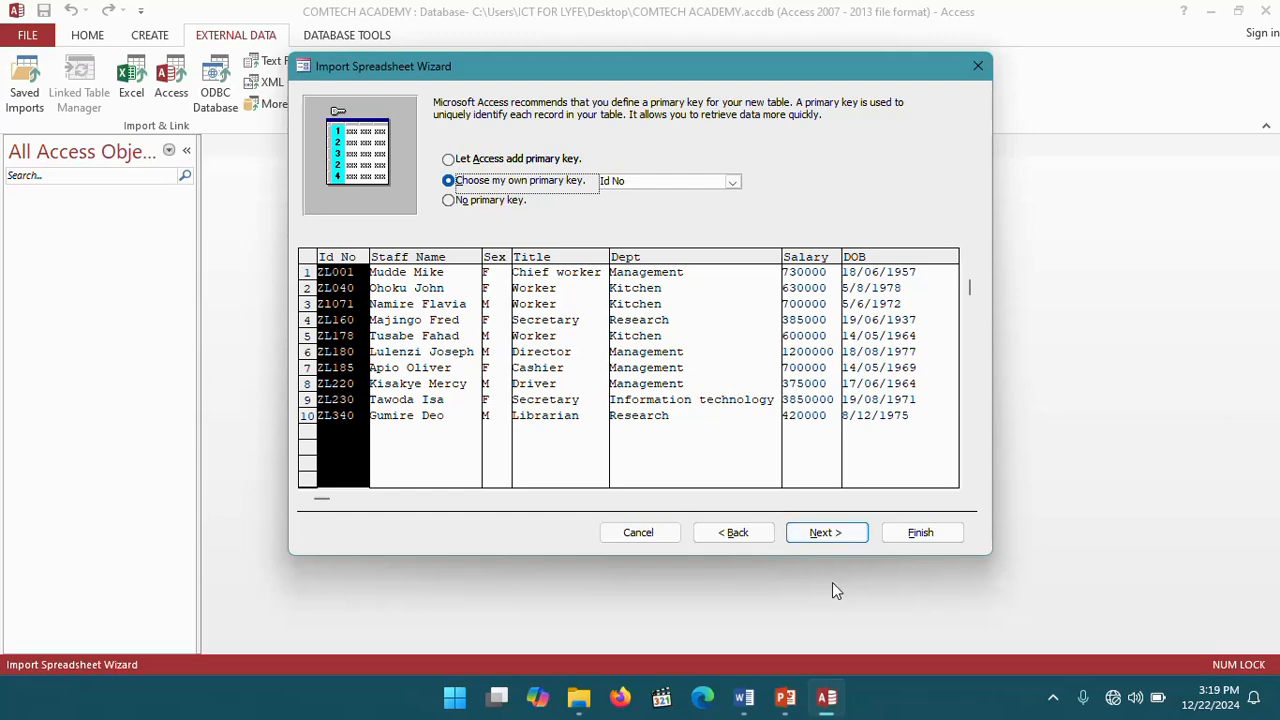
{"action": "left_click", "coordinate": [821, 533]}
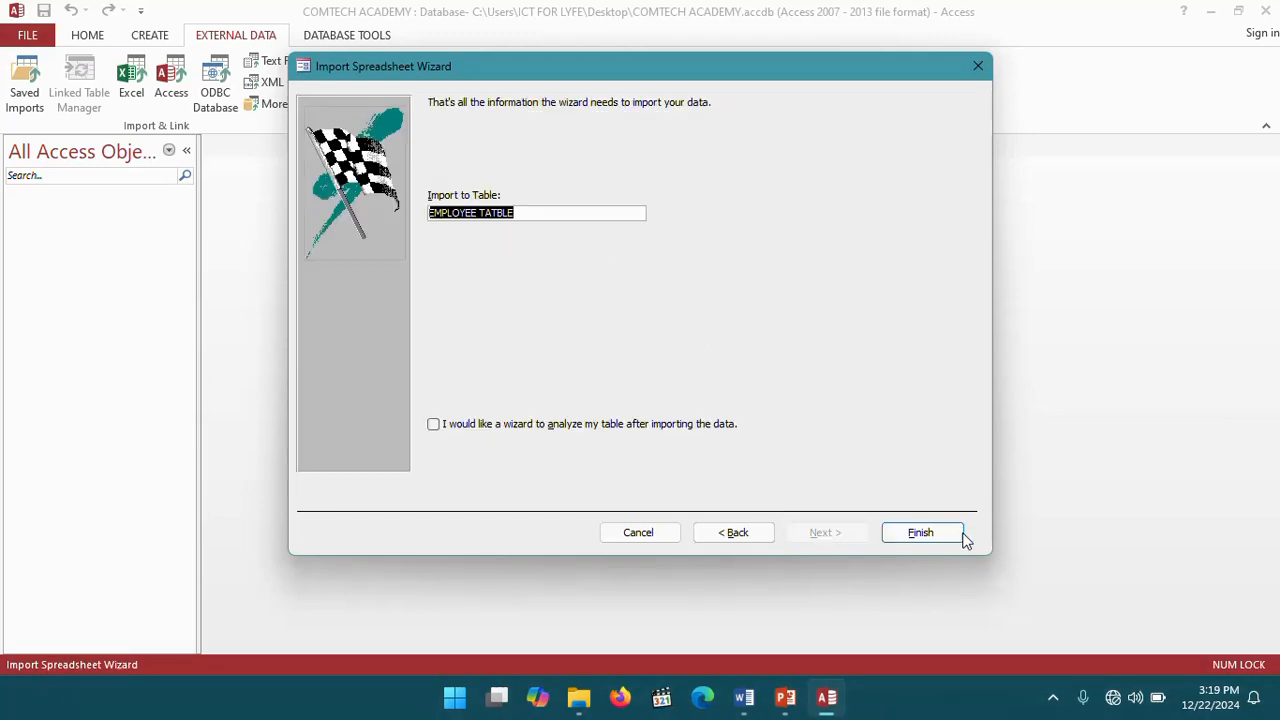
{"action": "left_click", "coordinate": [920, 532]}
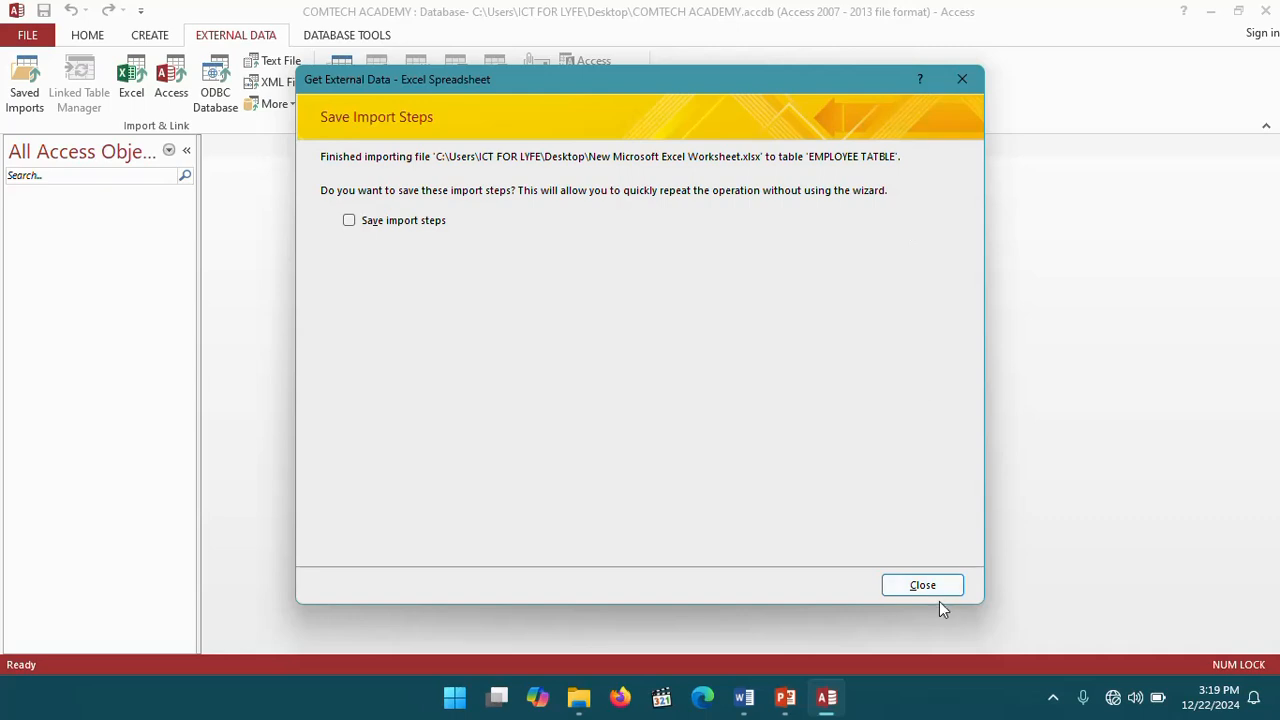
- Close the import wizard without saving the steps and open the EMPLOYEE TATBLE table in Design View
{"action": "left_click", "coordinate": [931, 592]}
{"action": "double_click", "coordinate": [83, 217]}
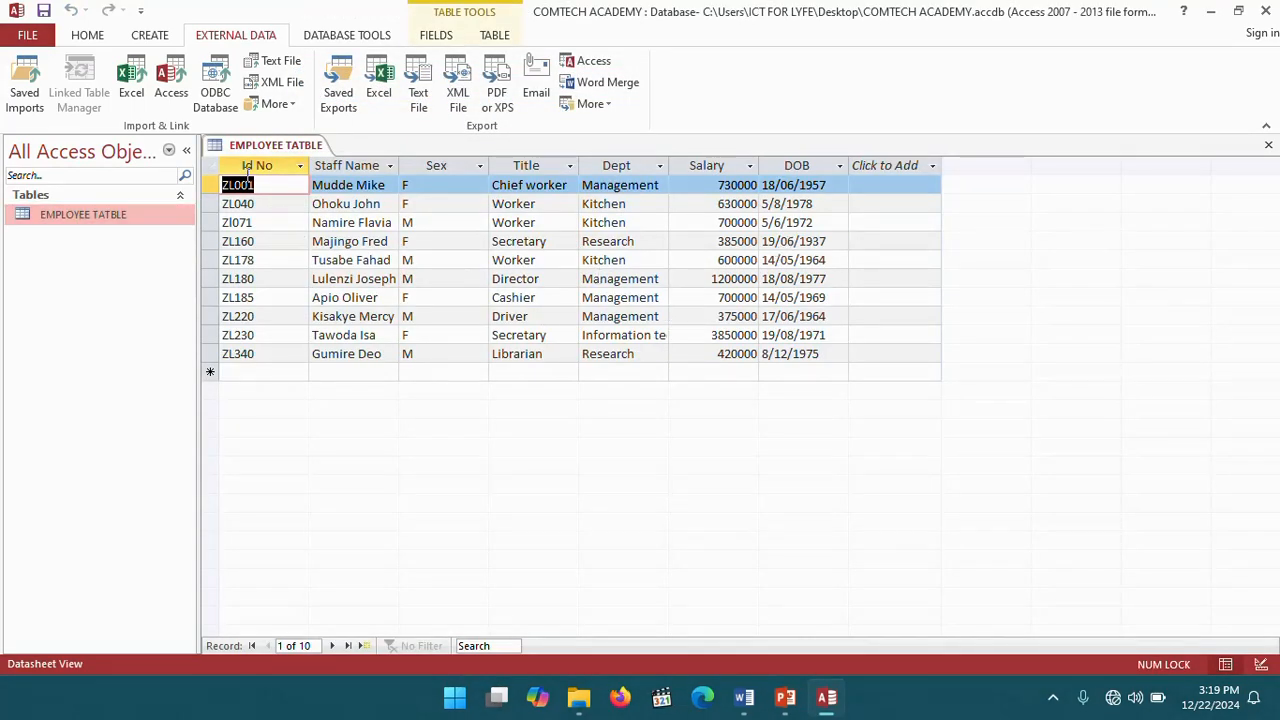
{"action": "right_click", "coordinate": [250, 147]}
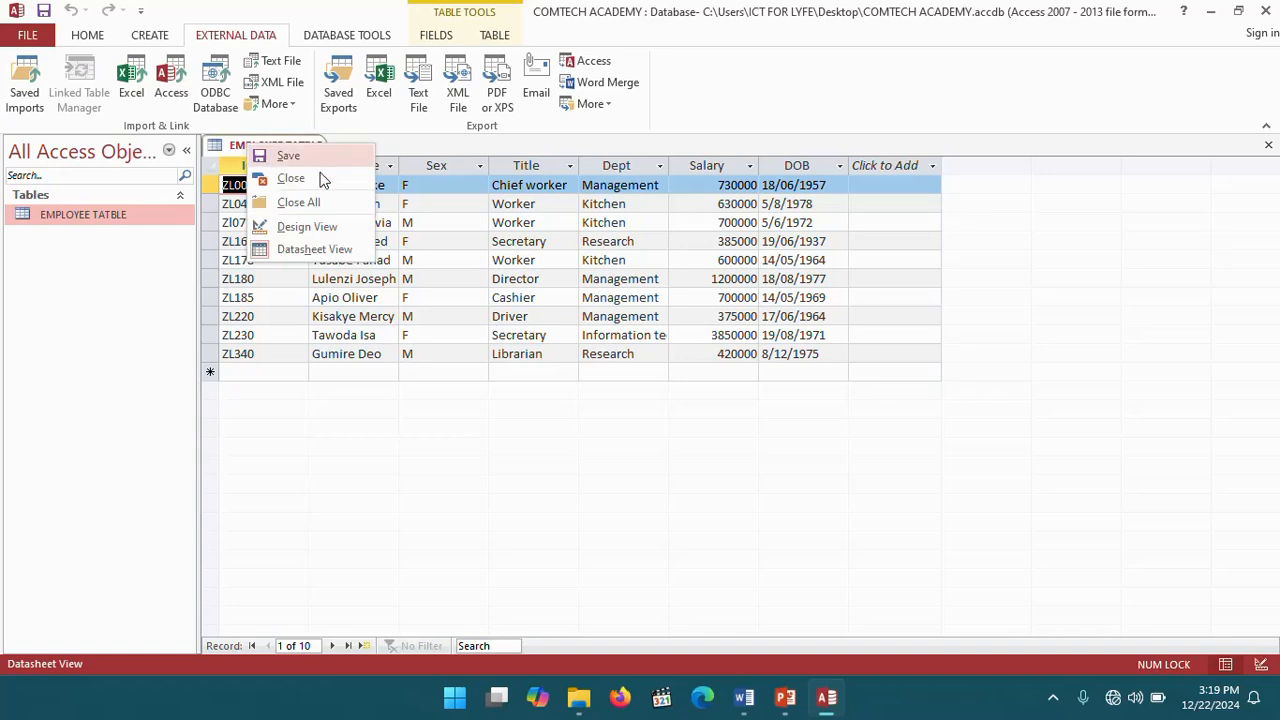
{"action": "left_click", "coordinate": [318, 228]}
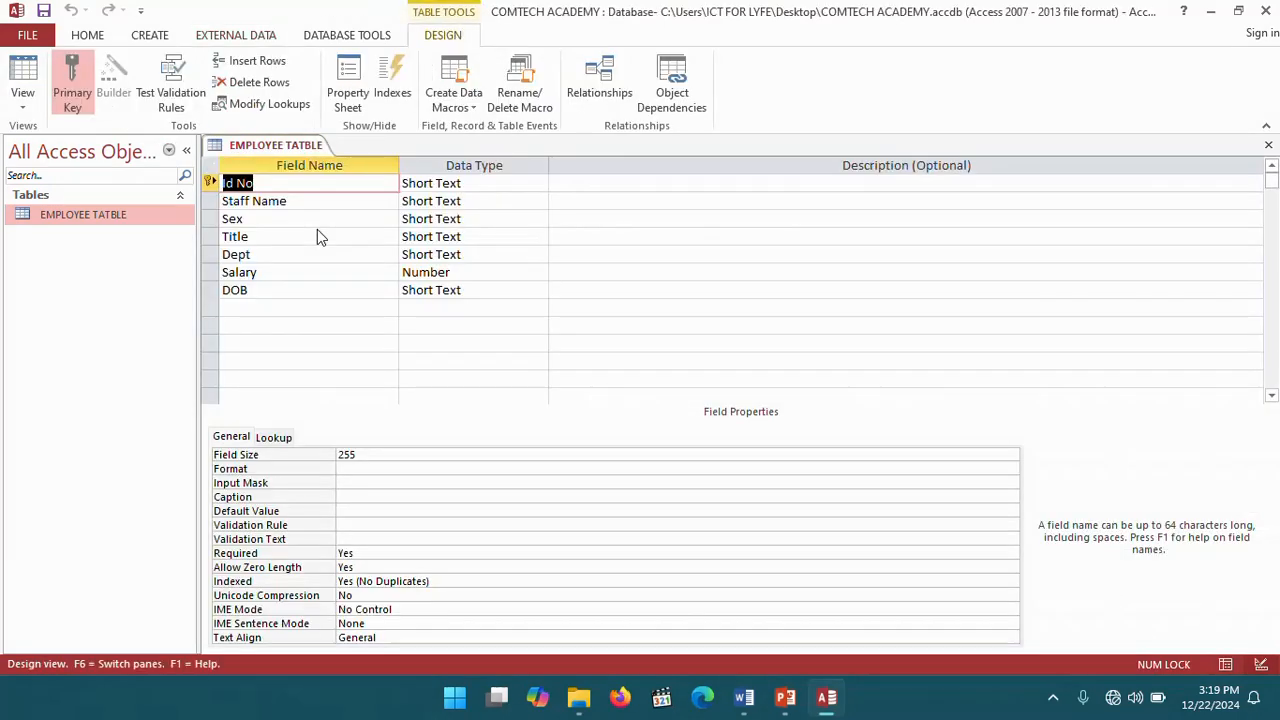
- Change the DOB field's data type to Date/Time with the dd/mm/yyyy format
{"action": "left_click", "coordinate": [505, 290]}
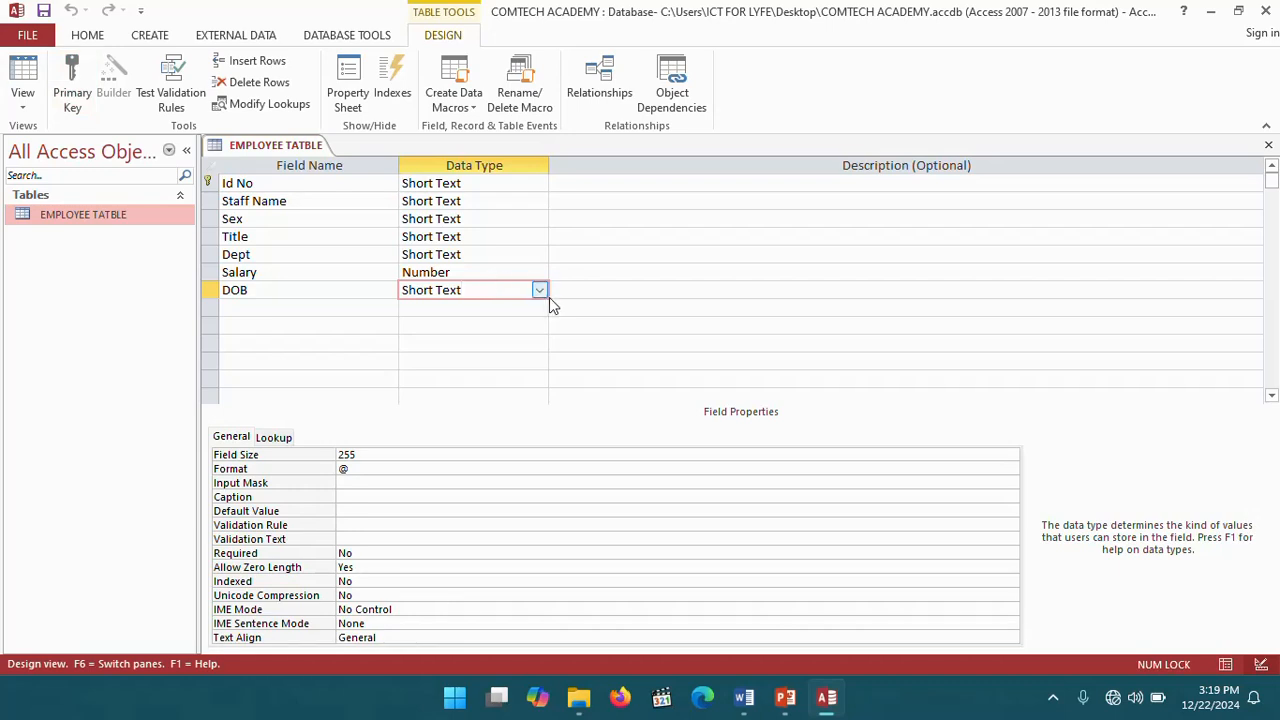
{"action": "left_click", "coordinate": [540, 291]}
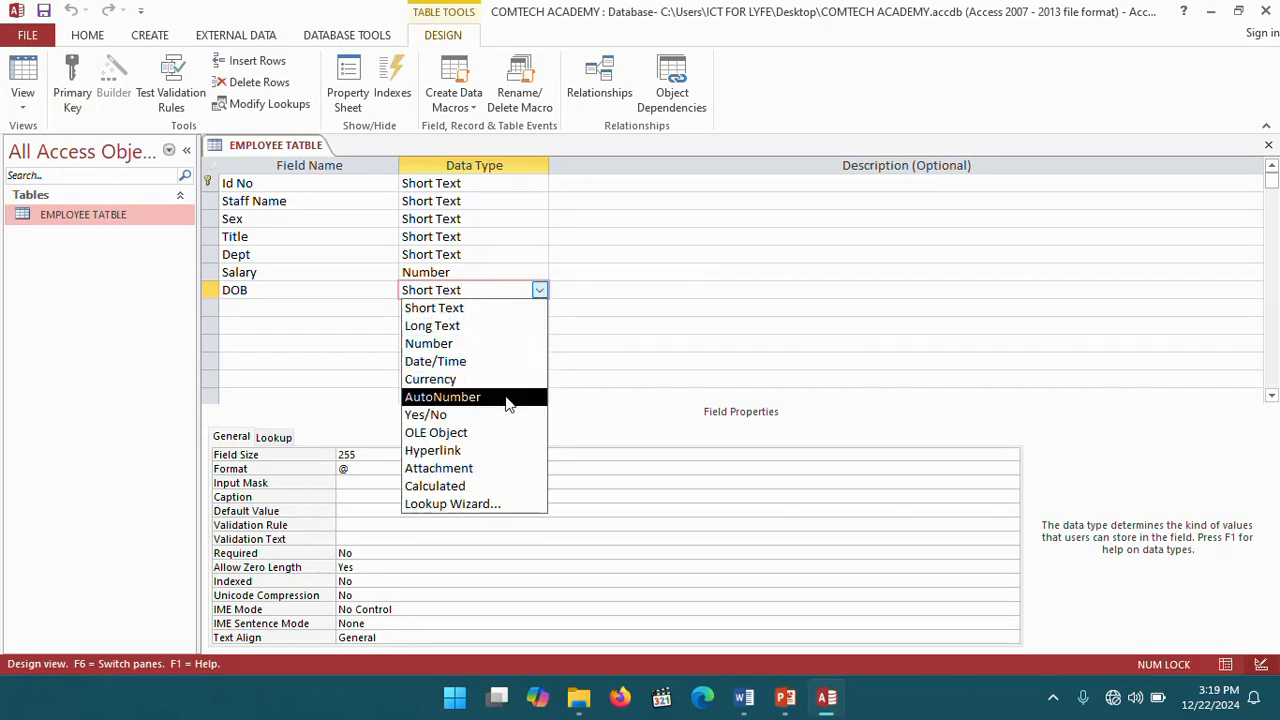
{"action": "left_click", "coordinate": [466, 364]}
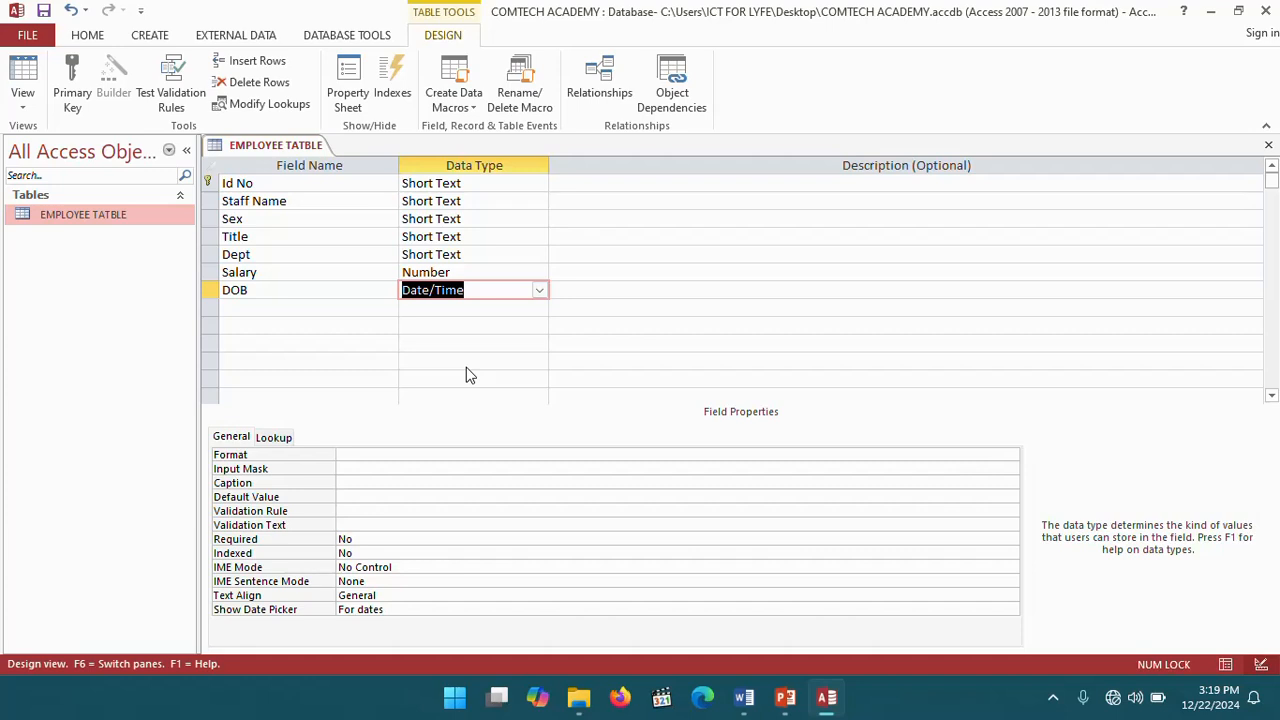
{"action": "left_click", "coordinate": [371, 455]}
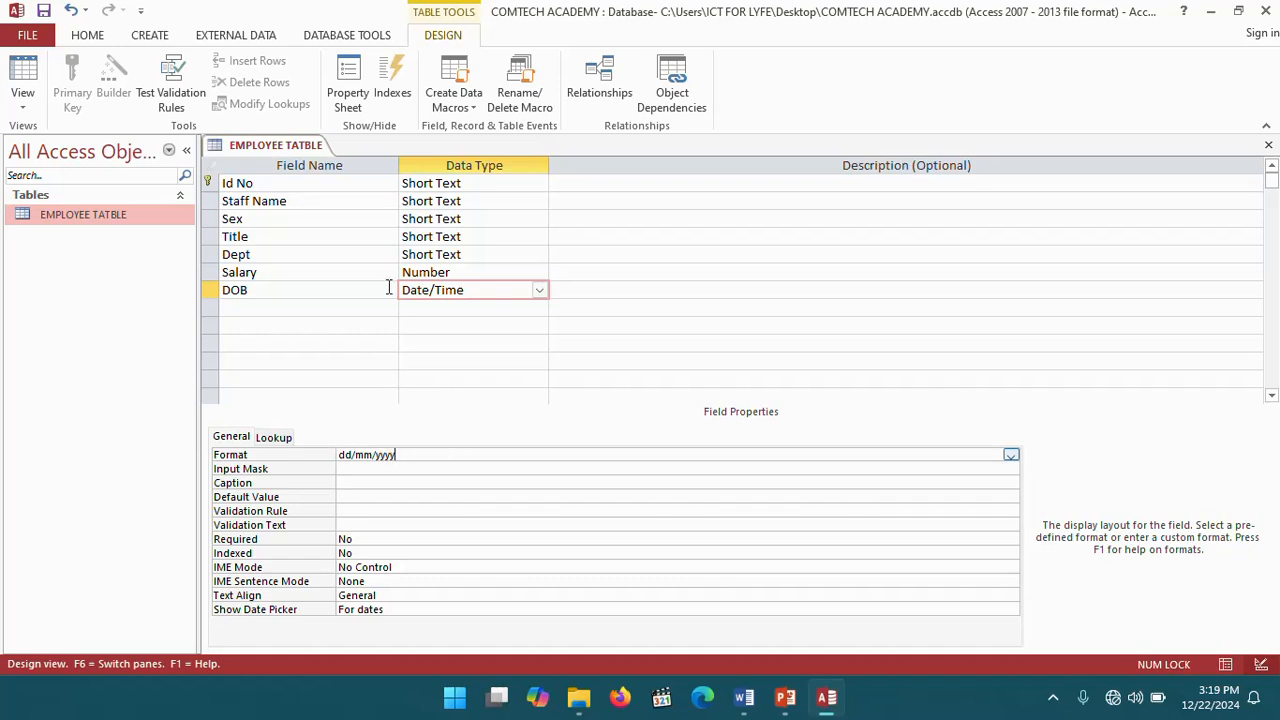
- Change the Salary field's data type to Currency, save the table accepting the data-loss warning, and return to Datasheet View
{"action": "left_click", "coordinate": [490, 273]}
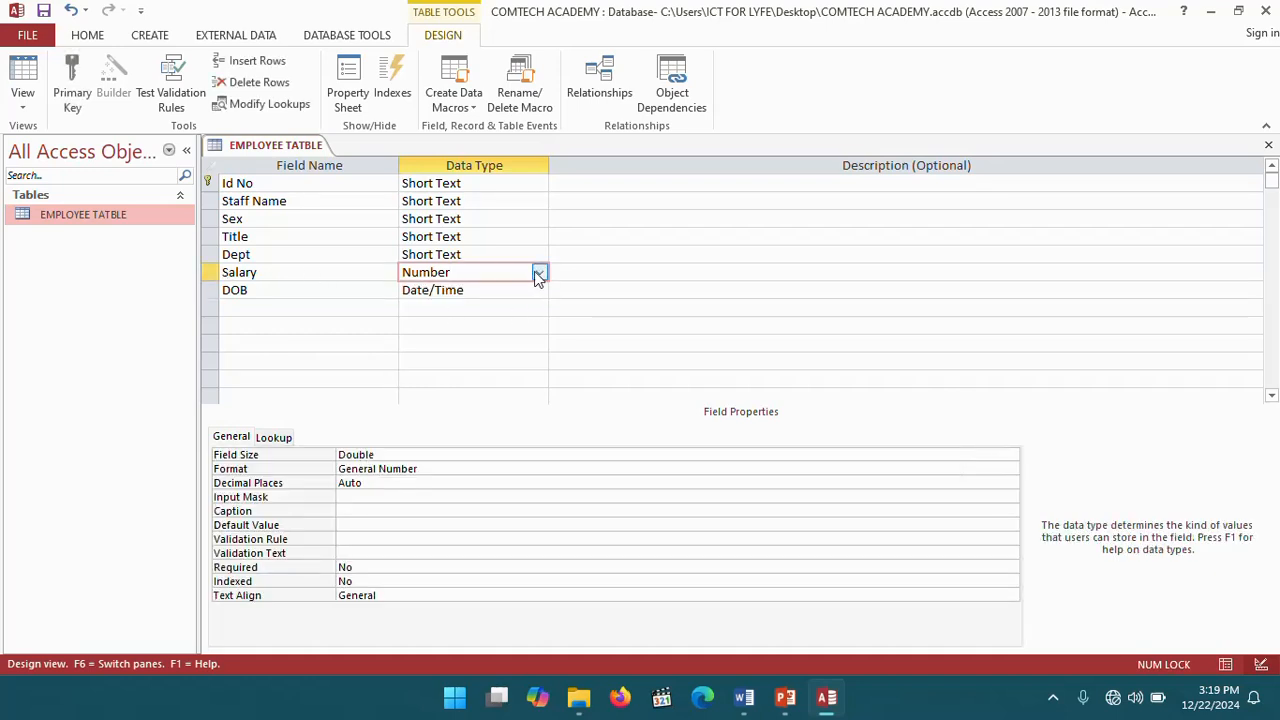
{"action": "left_click", "coordinate": [538, 272]}
{"action": "left_click", "coordinate": [484, 362]}
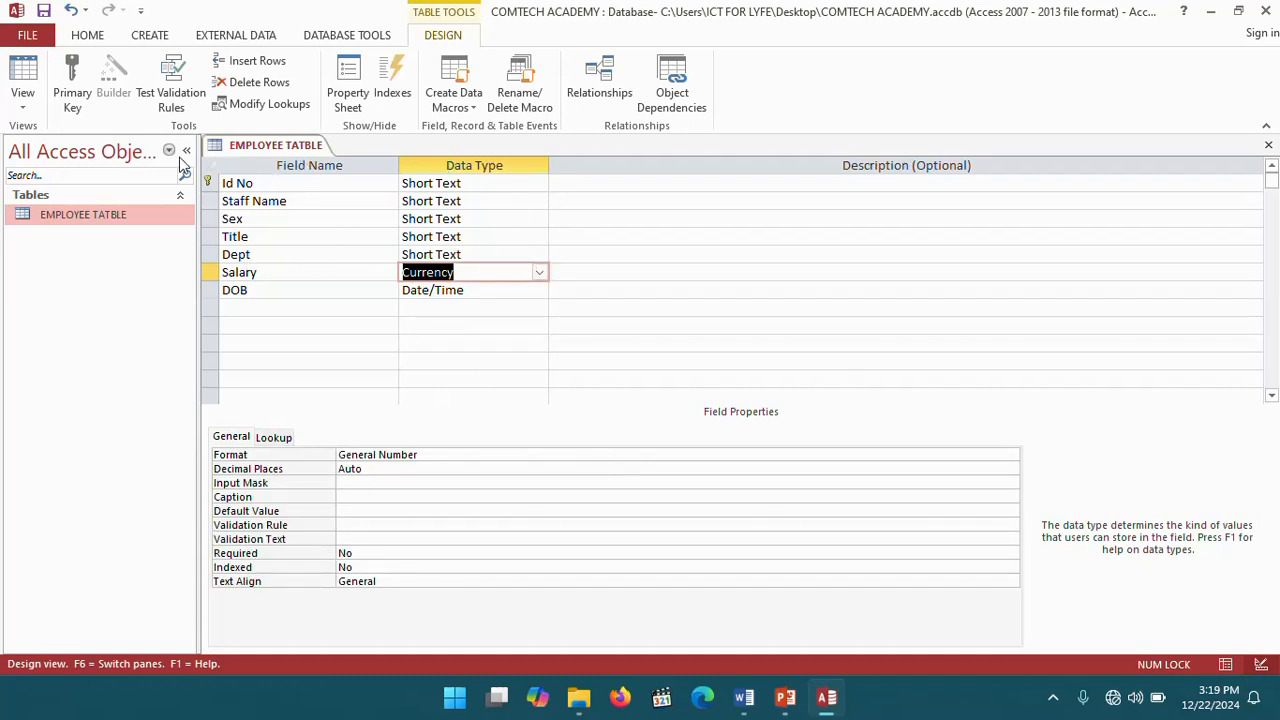
{"action": "left_click", "coordinate": [43, 11]}
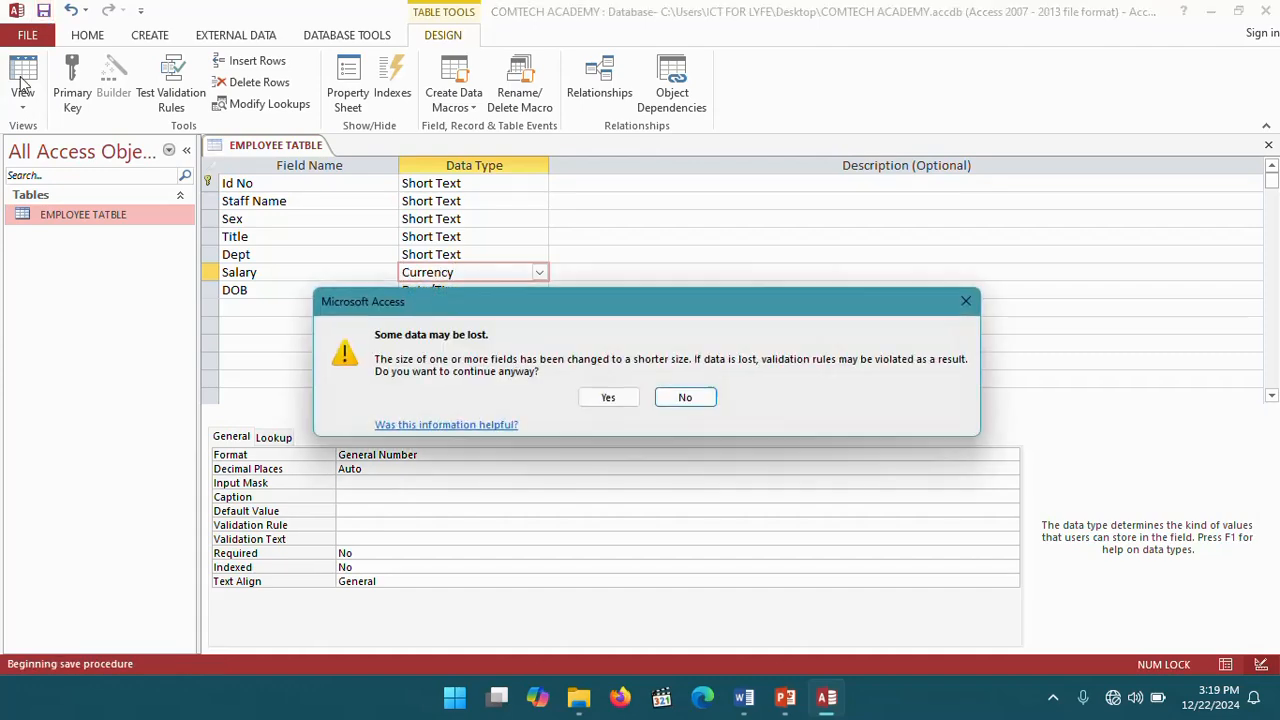
{"action": "left_click", "coordinate": [612, 398]}
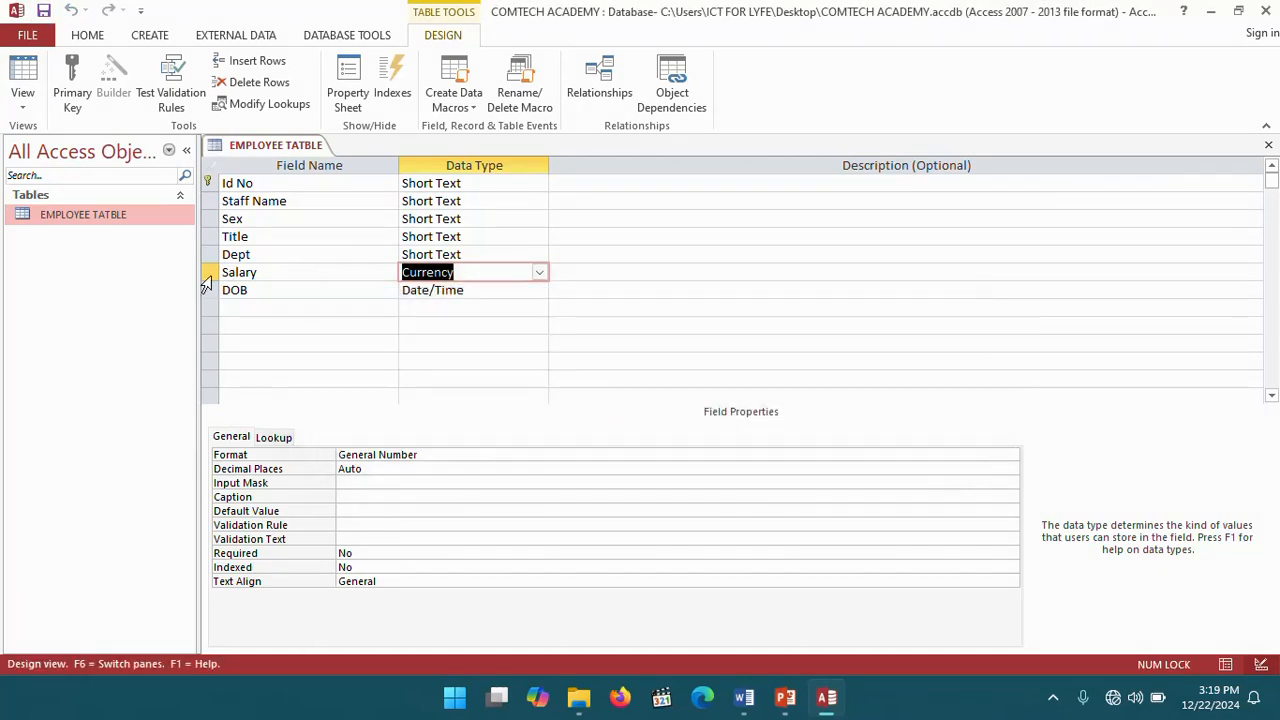
{"action": "left_click", "coordinate": [22, 78]}
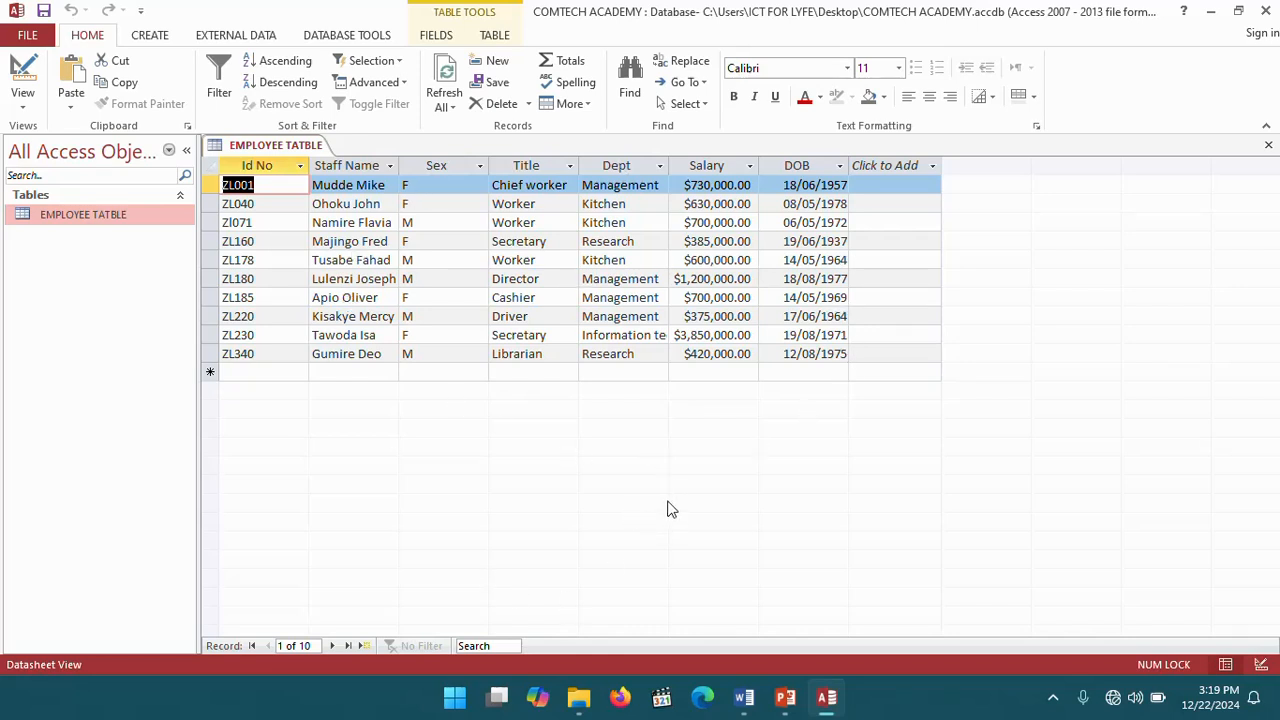
- Switch to the Word workbook and read the list of query tasks below the employee table
{"action": "left_click", "coordinate": [746, 700]}
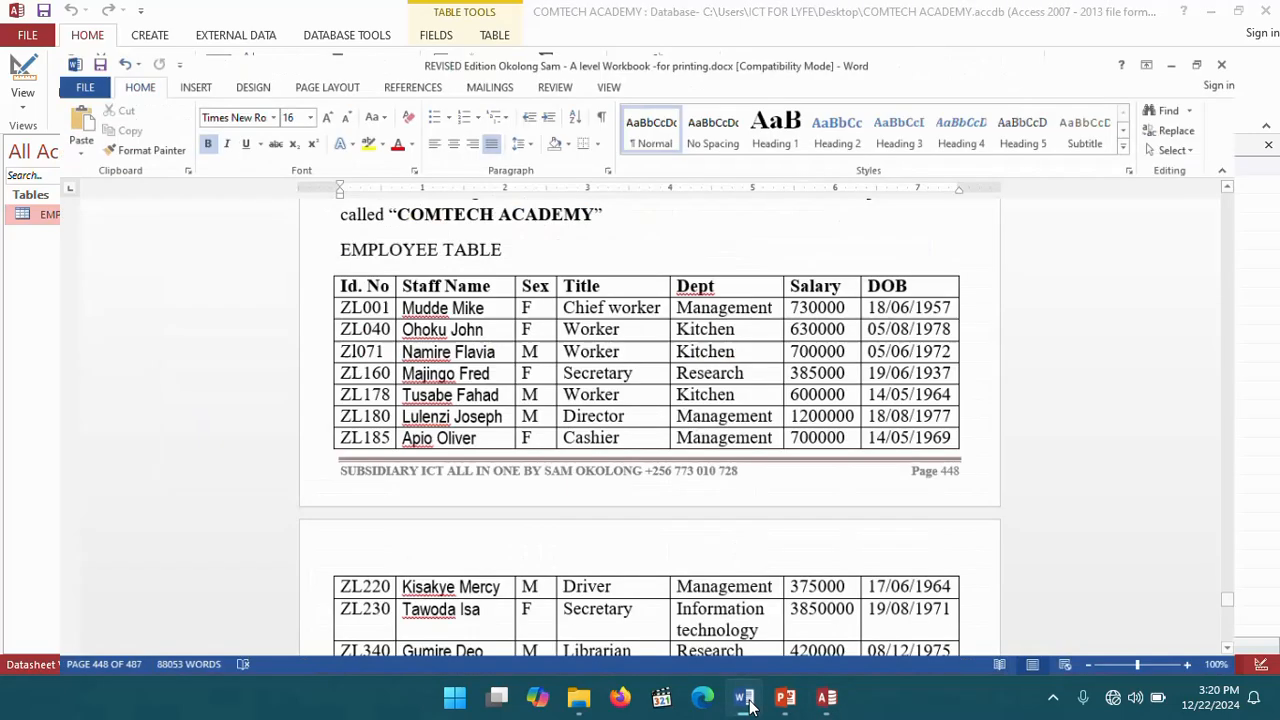
{"action": "scroll", "coordinate": [503, 451], "scroll_direction": "down", "scroll_amount": 7}
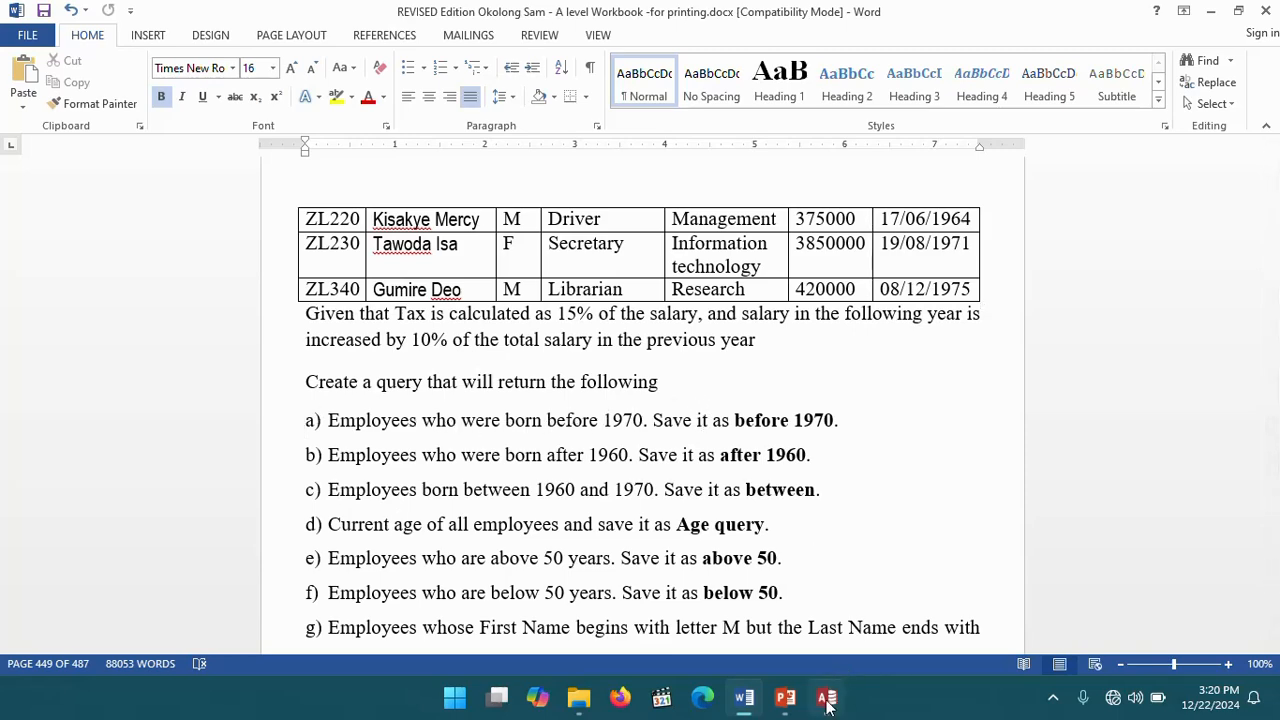
{"action": "left_click", "coordinate": [826, 697]}
- Close the table and start a Simple Query Wizard adding all EMPLOYEE TATBLE fields as a detail query
{"action": "right_click", "coordinate": [272, 145]}
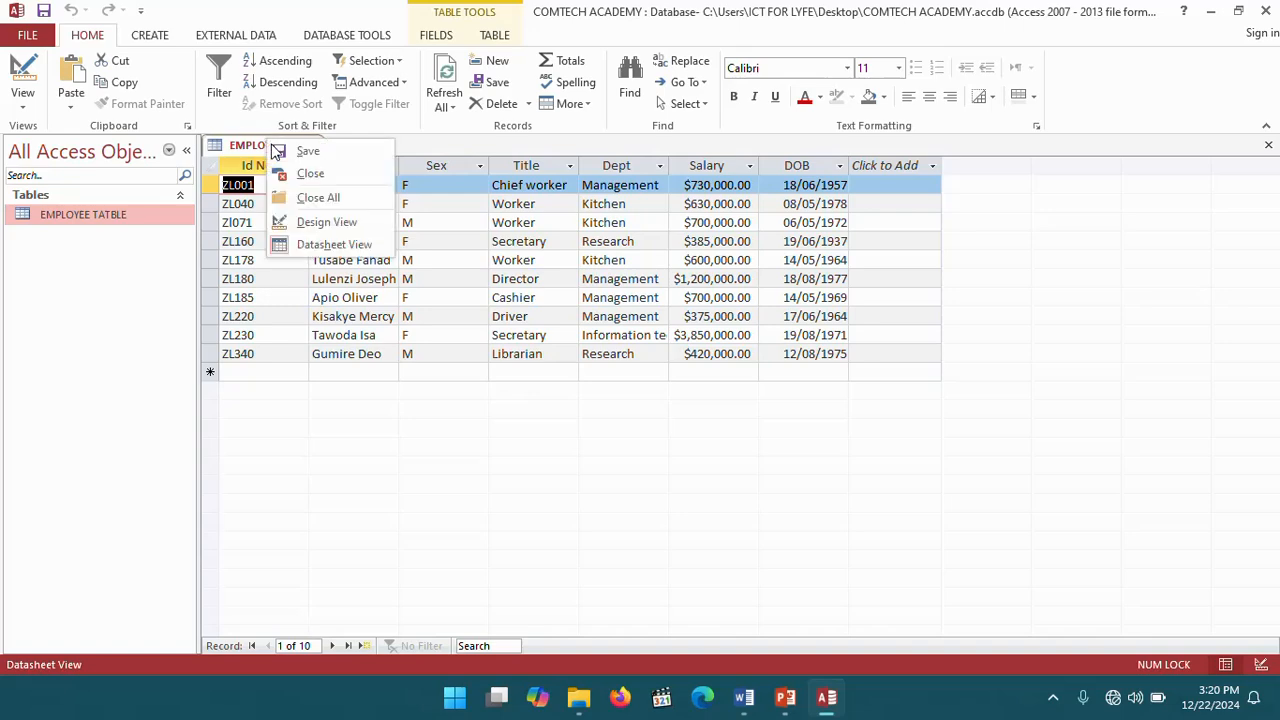
{"action": "left_click", "coordinate": [316, 175]}
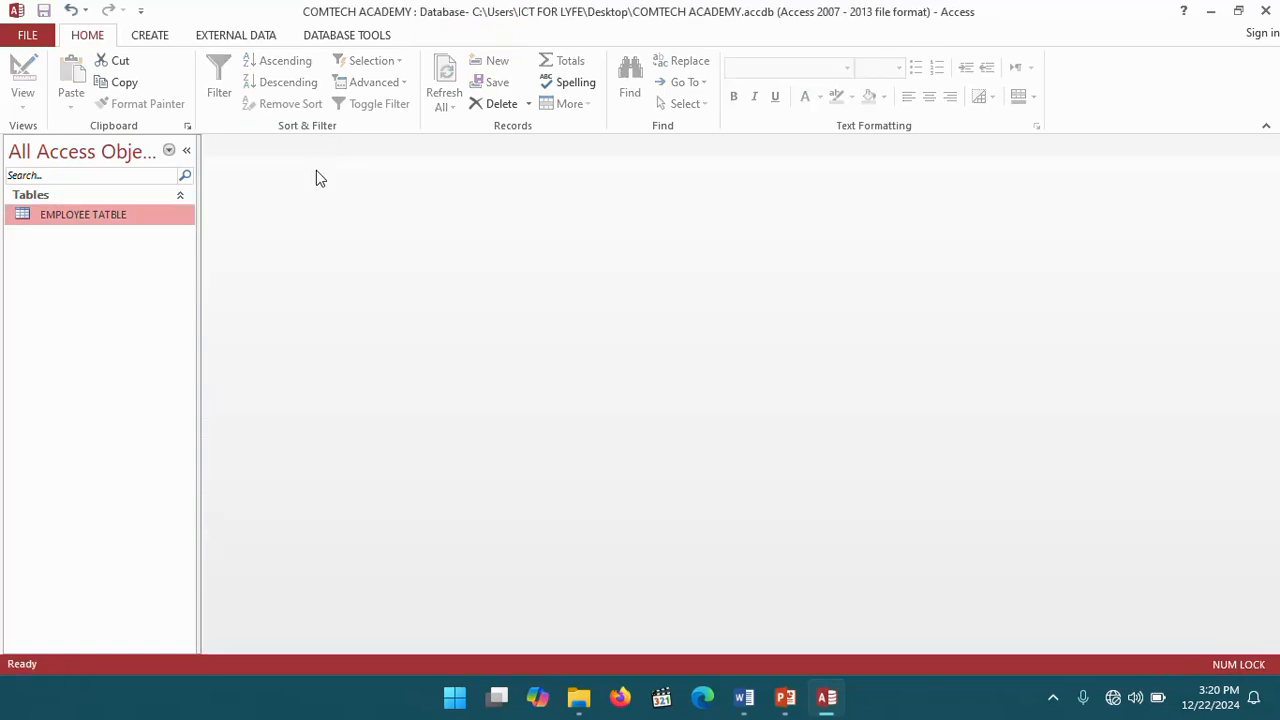
{"action": "left_click", "coordinate": [148, 37]}
{"action": "left_click", "coordinate": [239, 85]}
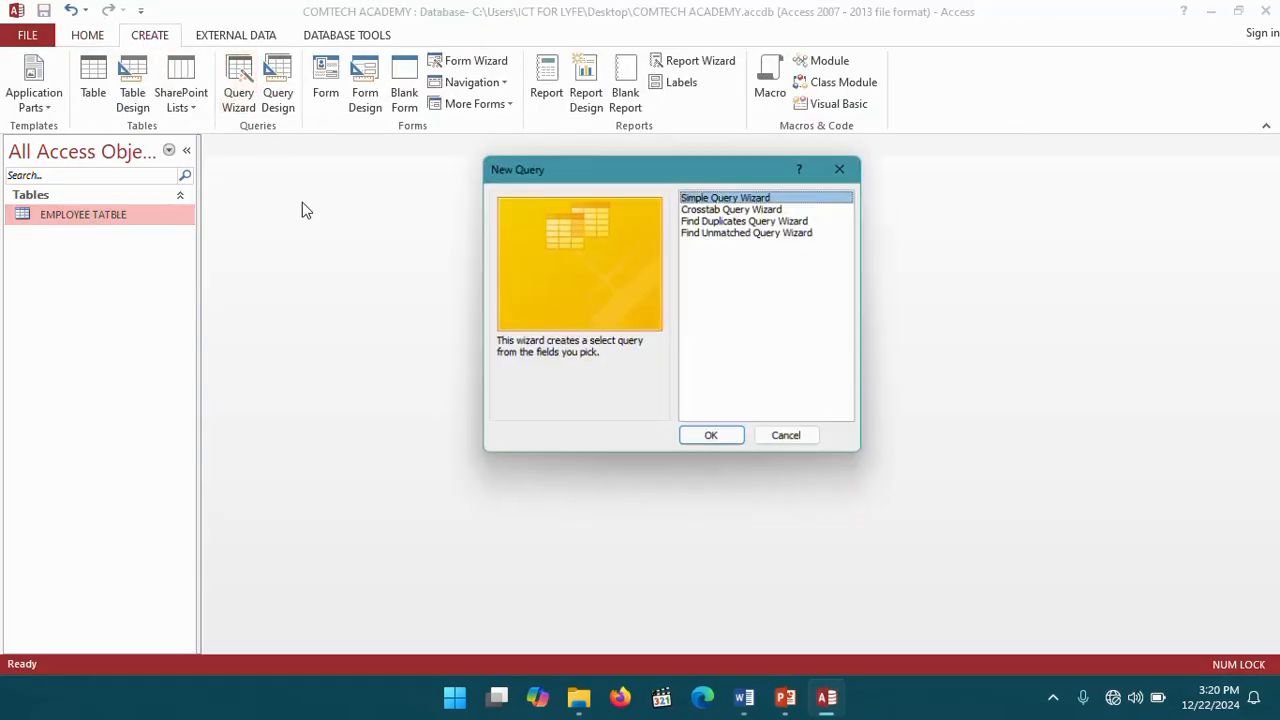
{"action": "left_click", "coordinate": [714, 444]}
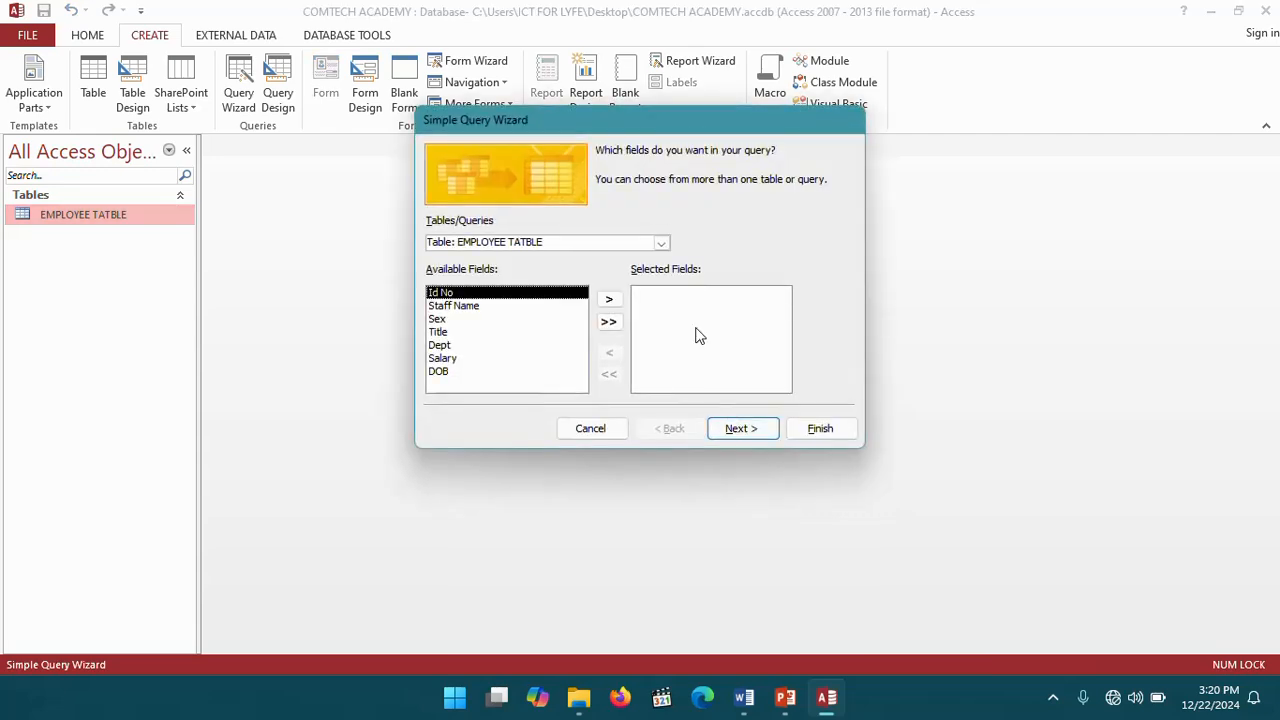
{"action": "left_click", "coordinate": [610, 323]}
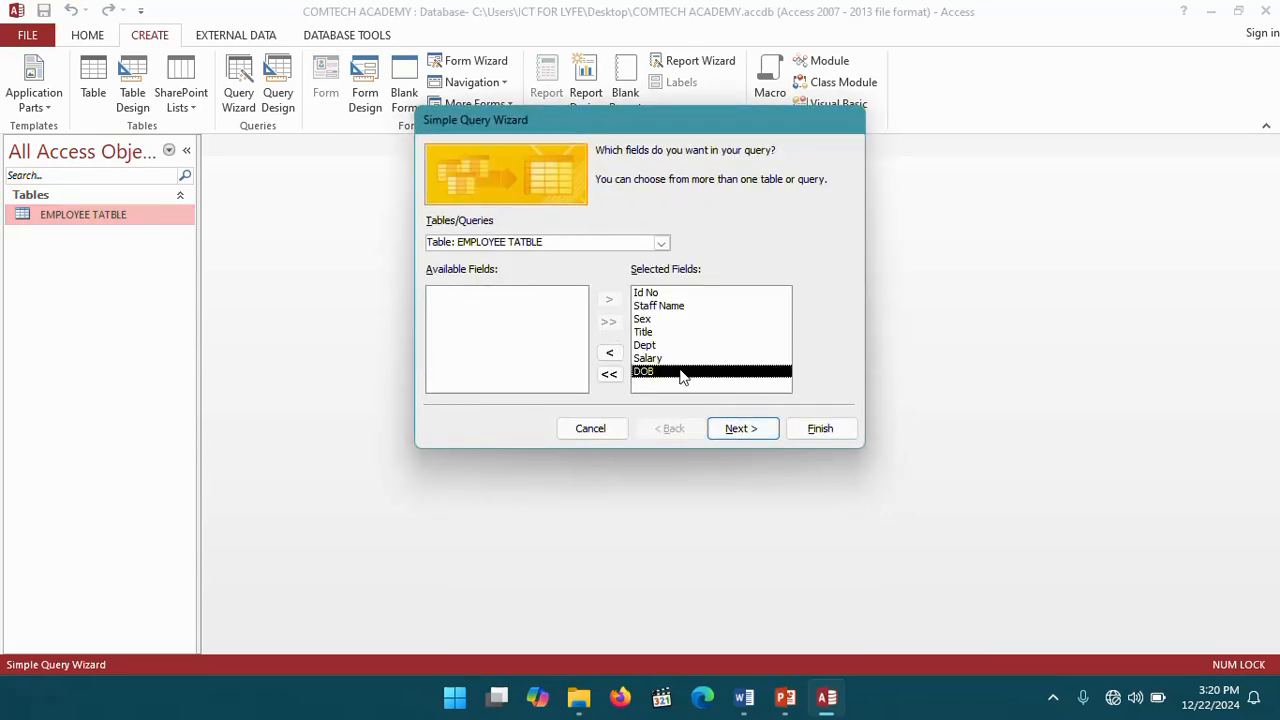
{"action": "left_click", "coordinate": [749, 433]}
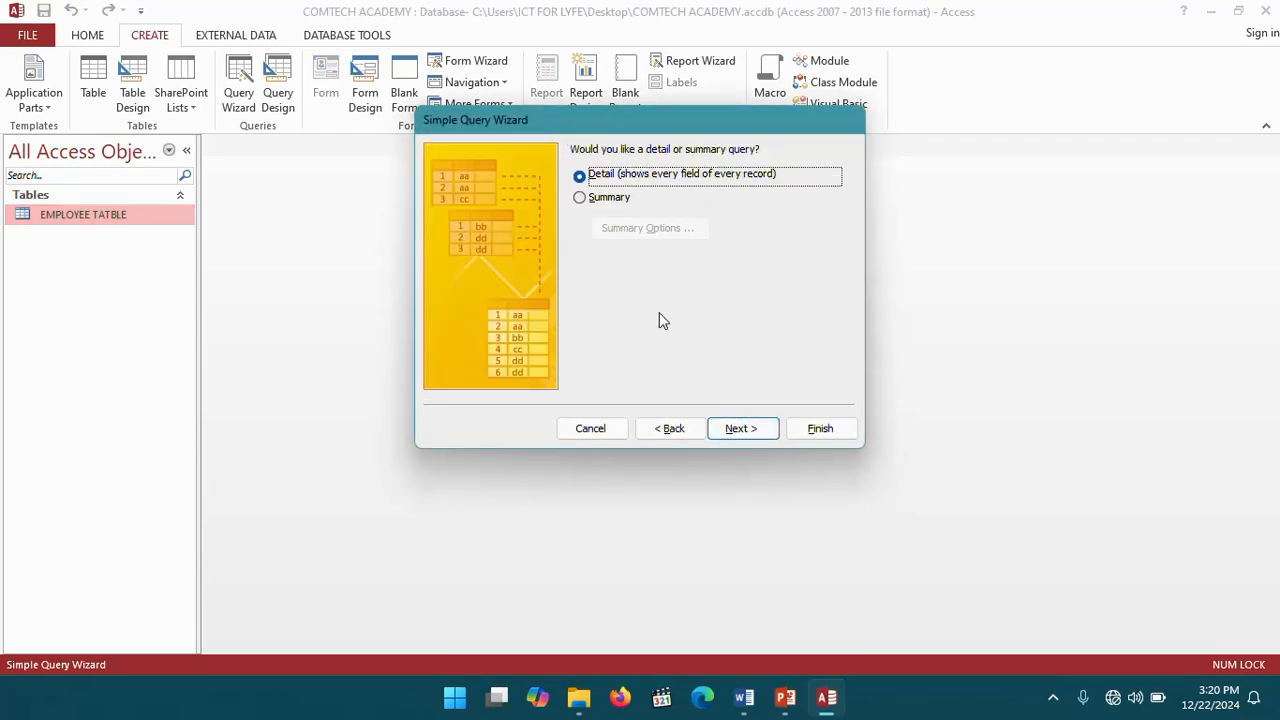
{"action": "left_click", "coordinate": [743, 424]}
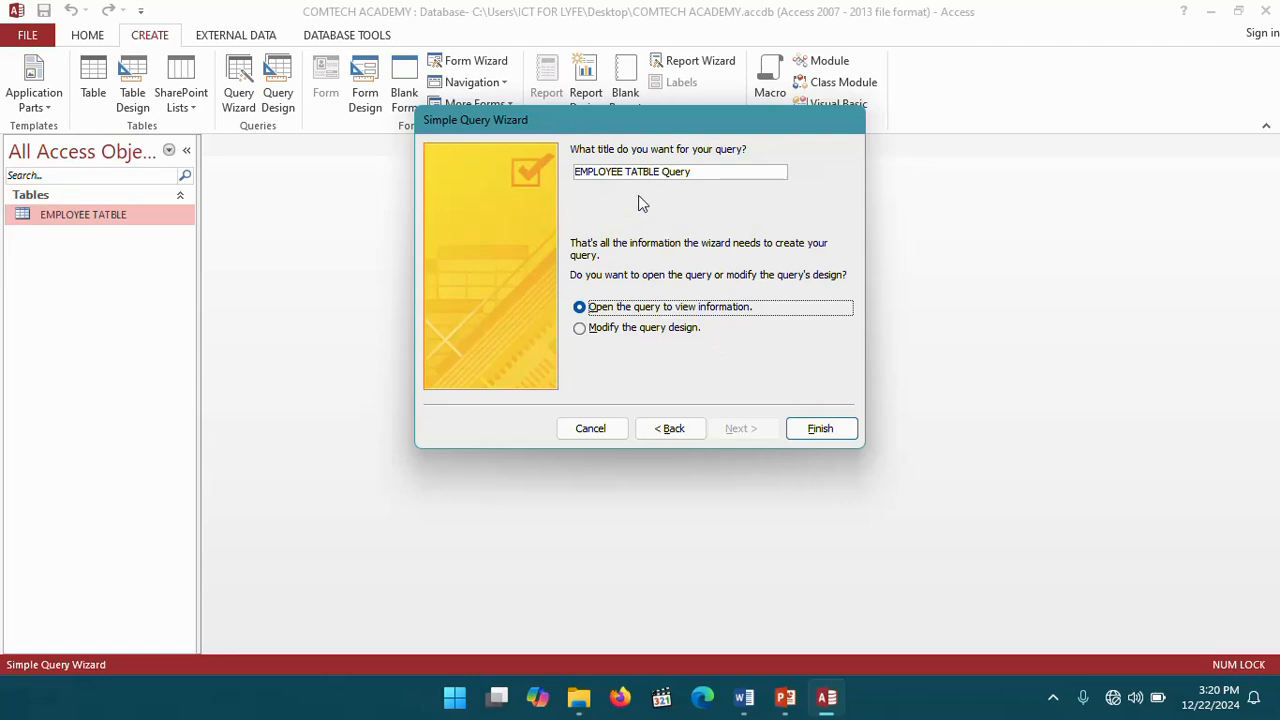
- Title the query Before 1970 and finish the wizard choosing to modify the query design
{"action": "left_click", "coordinate": [752, 702]}
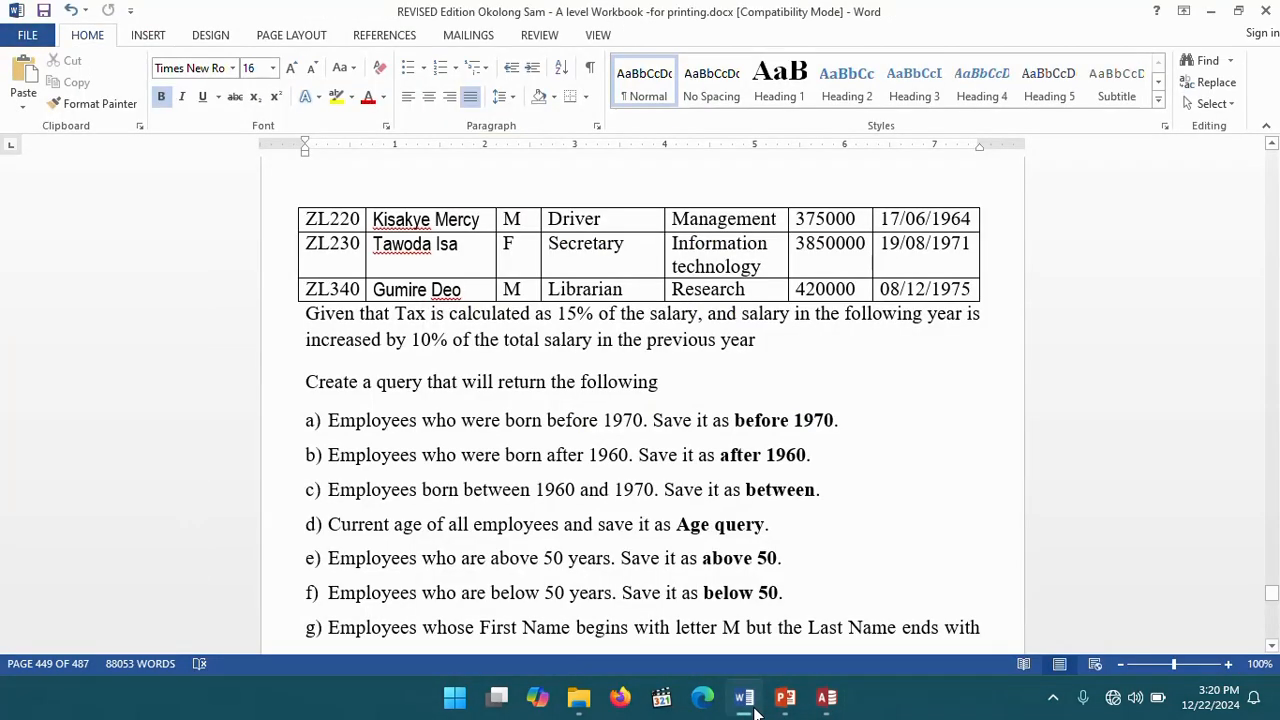
{"action": "left_click", "coordinate": [755, 709]}
{"action": "left_click_drag", "start_coordinate": [712, 172], "coordinate": [535, 160]}
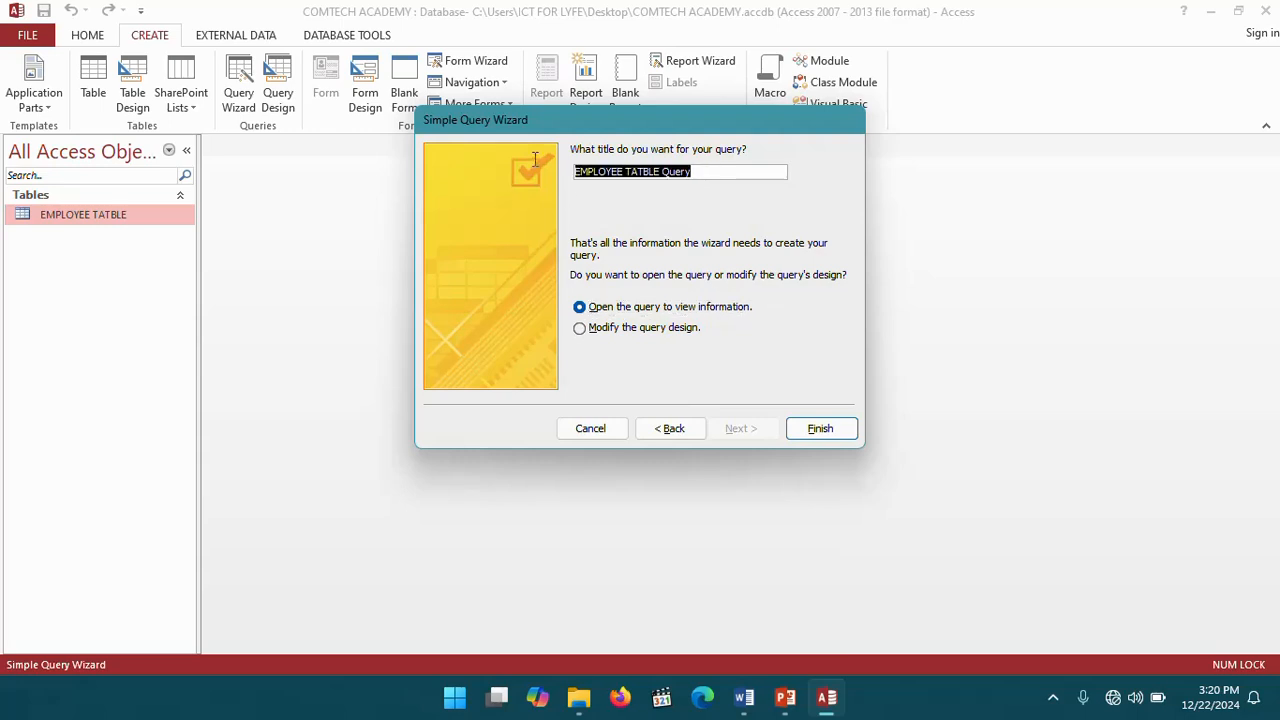
{"action": "type", "text": "Before "}
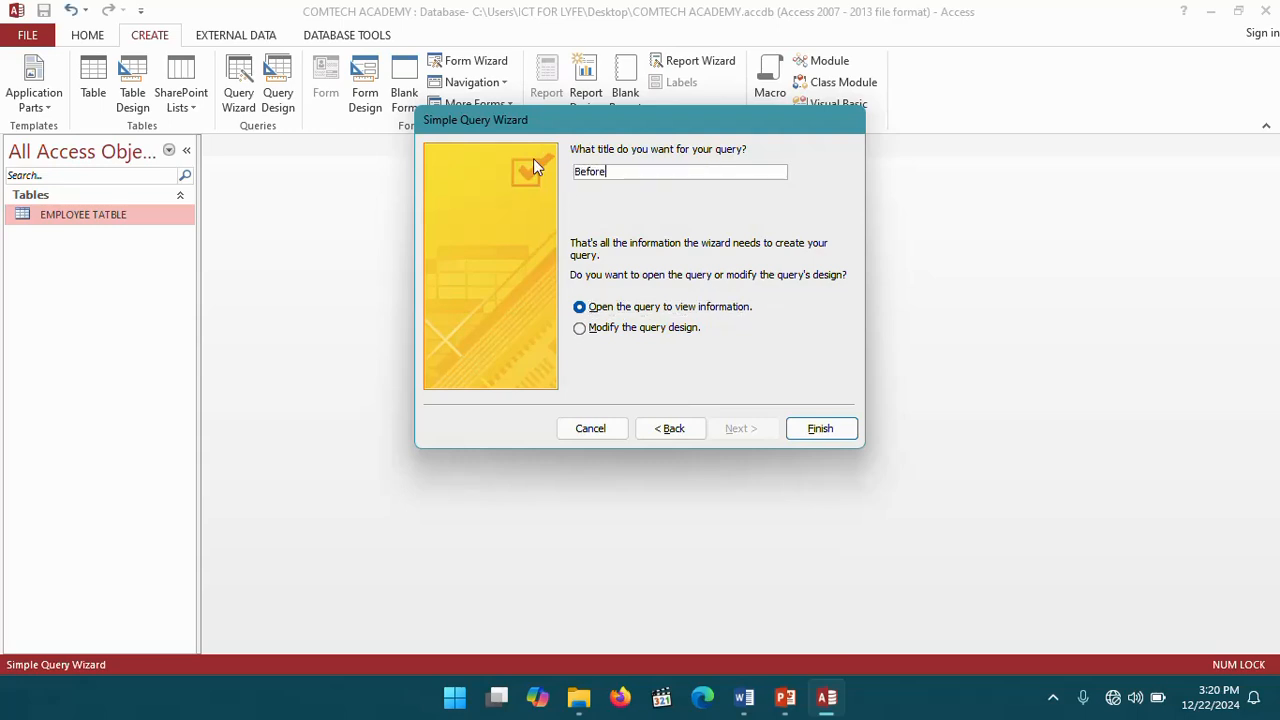
{"action": "type", "text": "1970"}
{"action": "left_click", "coordinate": [583, 329]}
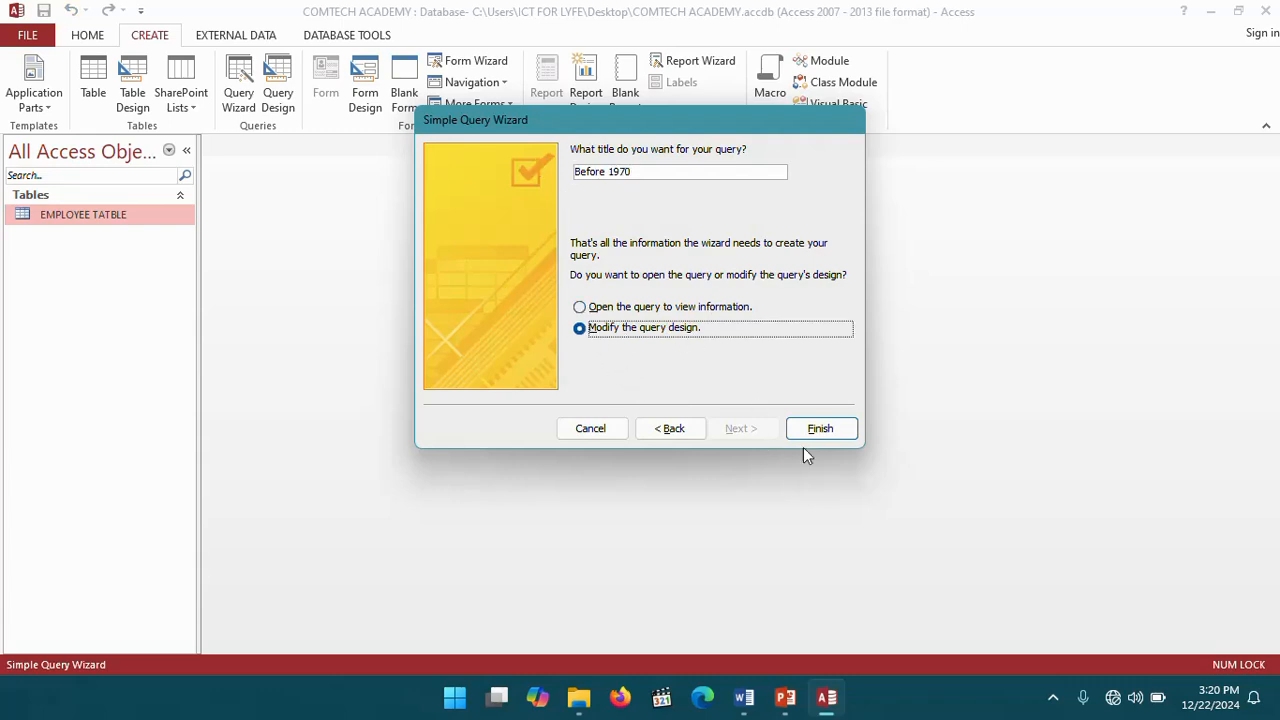
{"action": "left_click", "coordinate": [820, 428]}
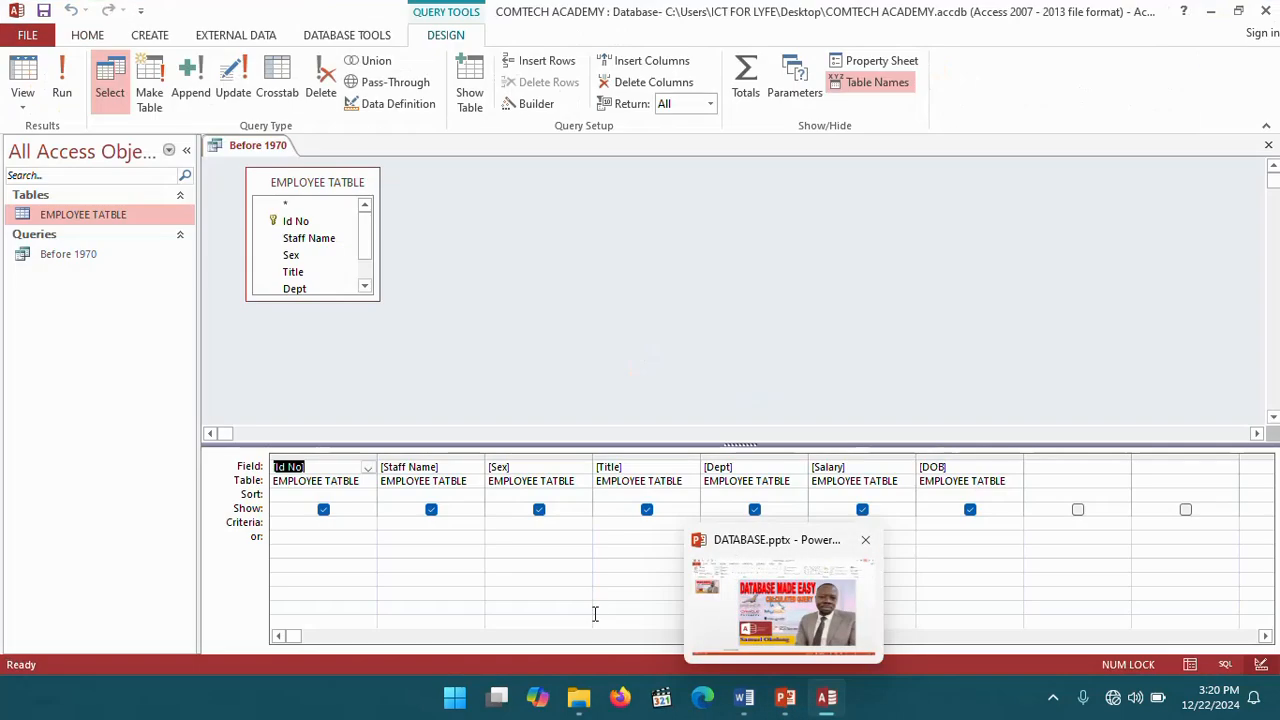
- Examine the DOB values in the workbook's employee table, then return to the query design
{"action": "left_click", "coordinate": [744, 697]}
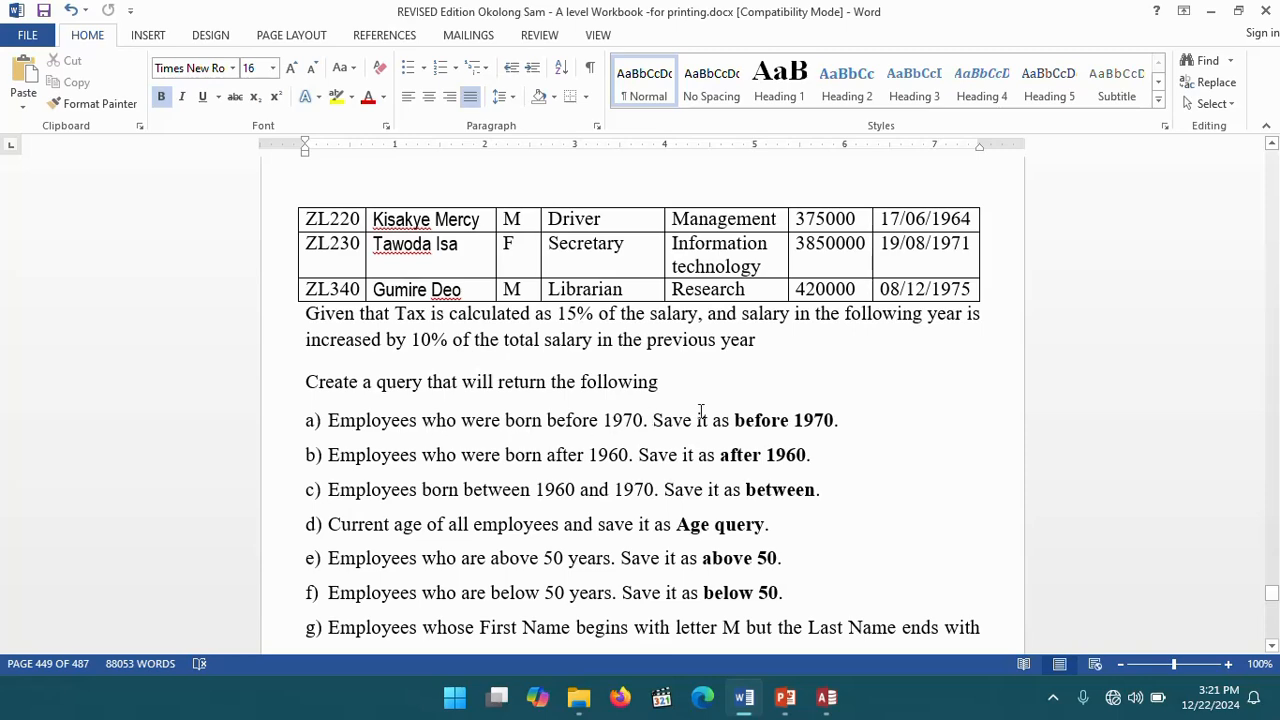
{"action": "scroll", "coordinate": [680, 335], "scroll_direction": "up", "scroll_amount": 2}
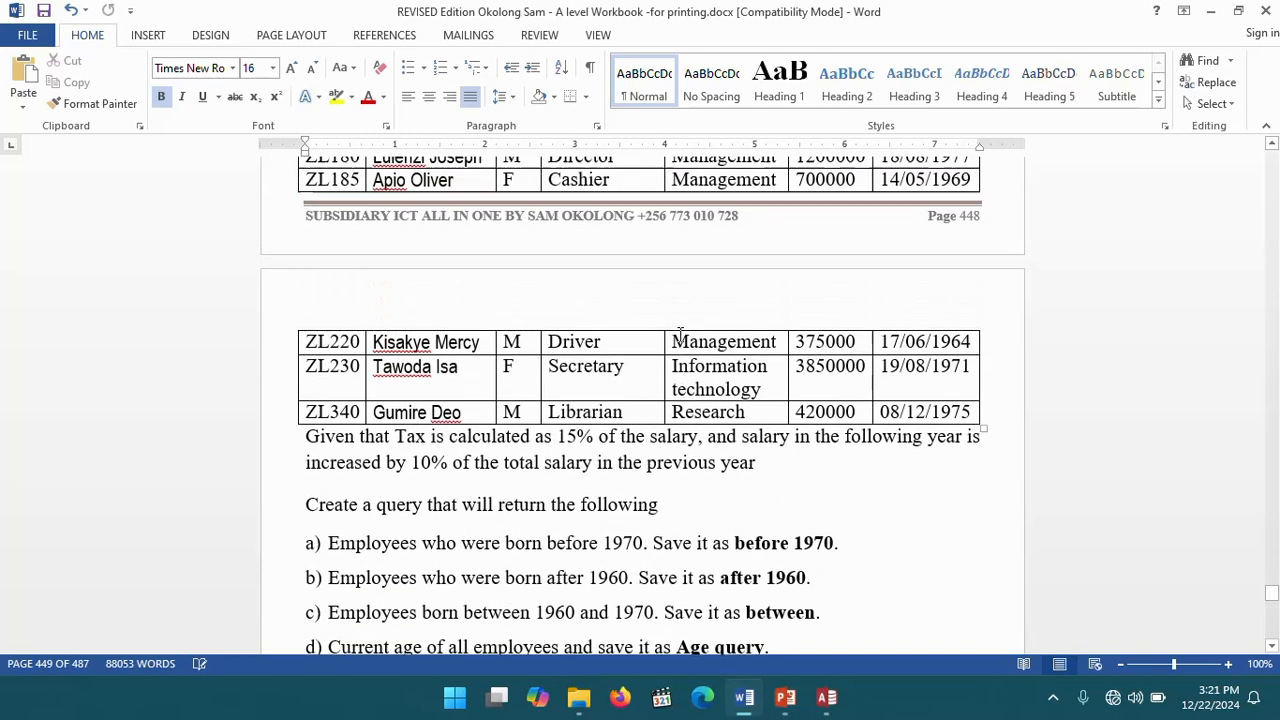
{"action": "scroll", "coordinate": [680, 335], "scroll_direction": "up", "scroll_amount": 4}
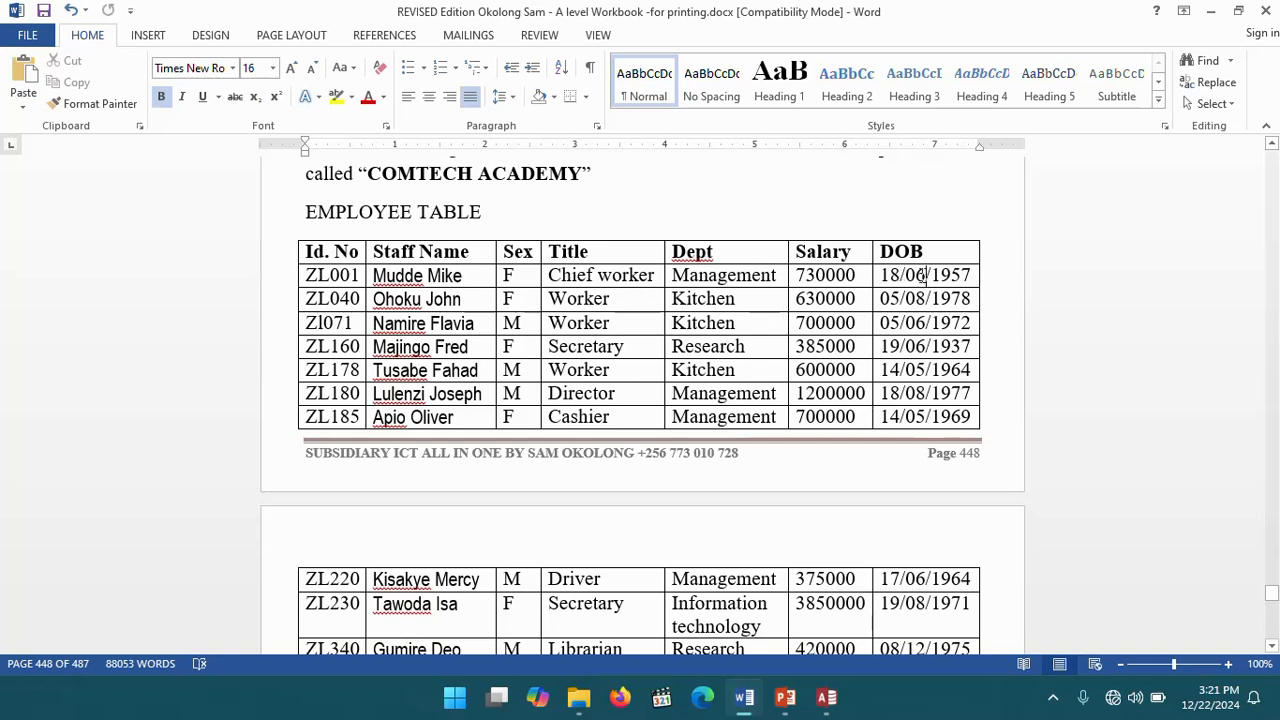
{"action": "mouse_move", "coordinate": [928, 276]}
{"action": "left_mouse_down"}
{"action": "mouse_move", "coordinate": [906, 276]}
{"action": "mouse_move", "coordinate": [958, 275]}
{"action": "mouse_move", "coordinate": [934, 274]}
{"action": "left_mouse_up"}
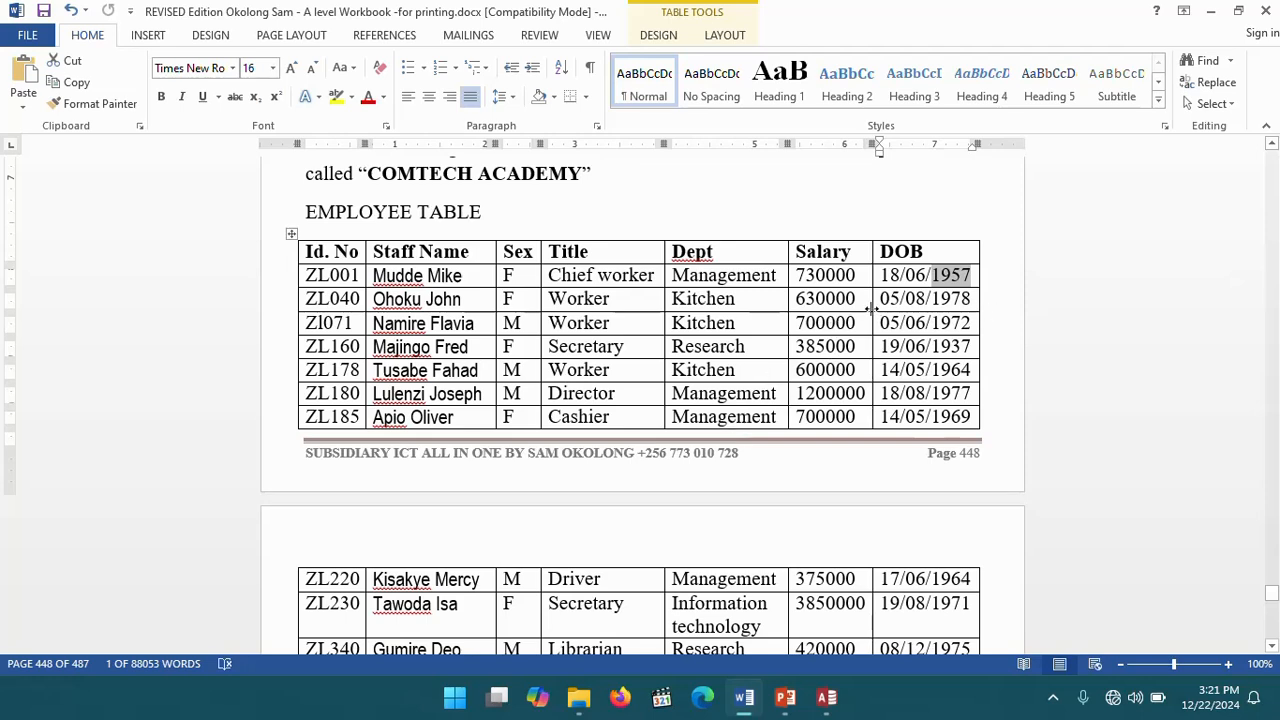
{"action": "left_click", "coordinate": [813, 275]}
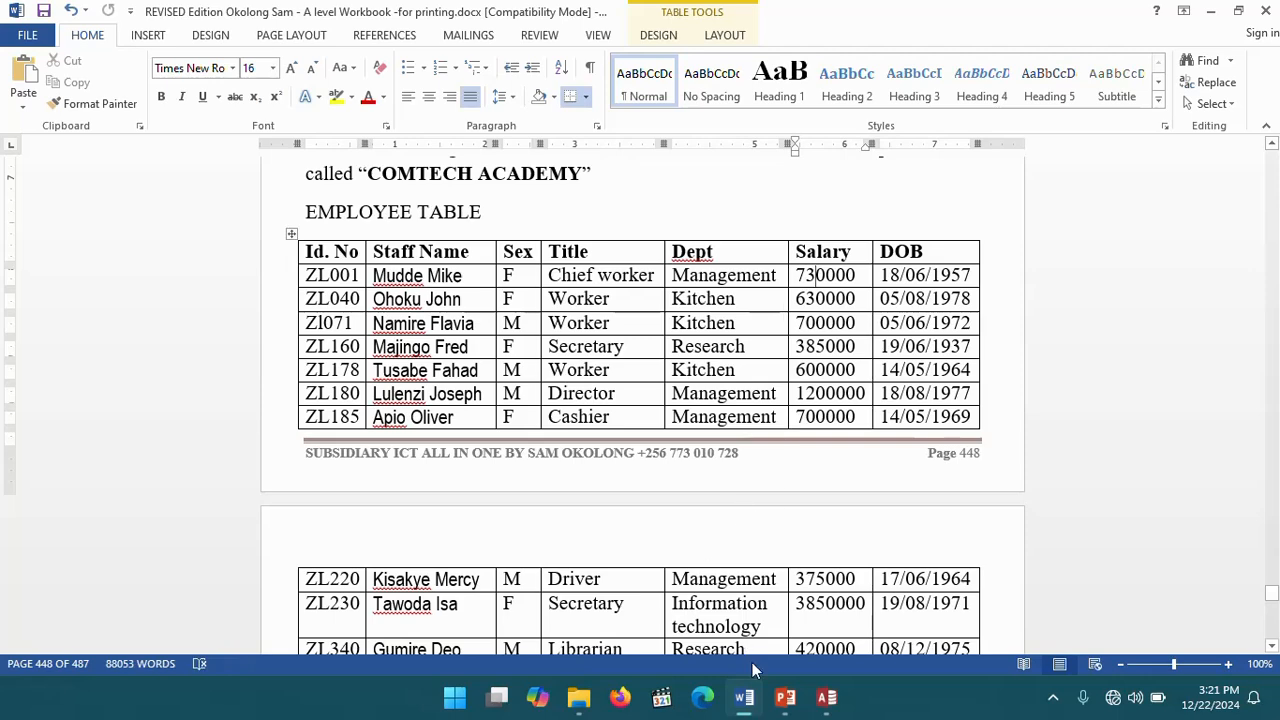
{"action": "mouse_move", "coordinate": [743, 710]}
{"action": "left_click", "coordinate": [826, 697]}
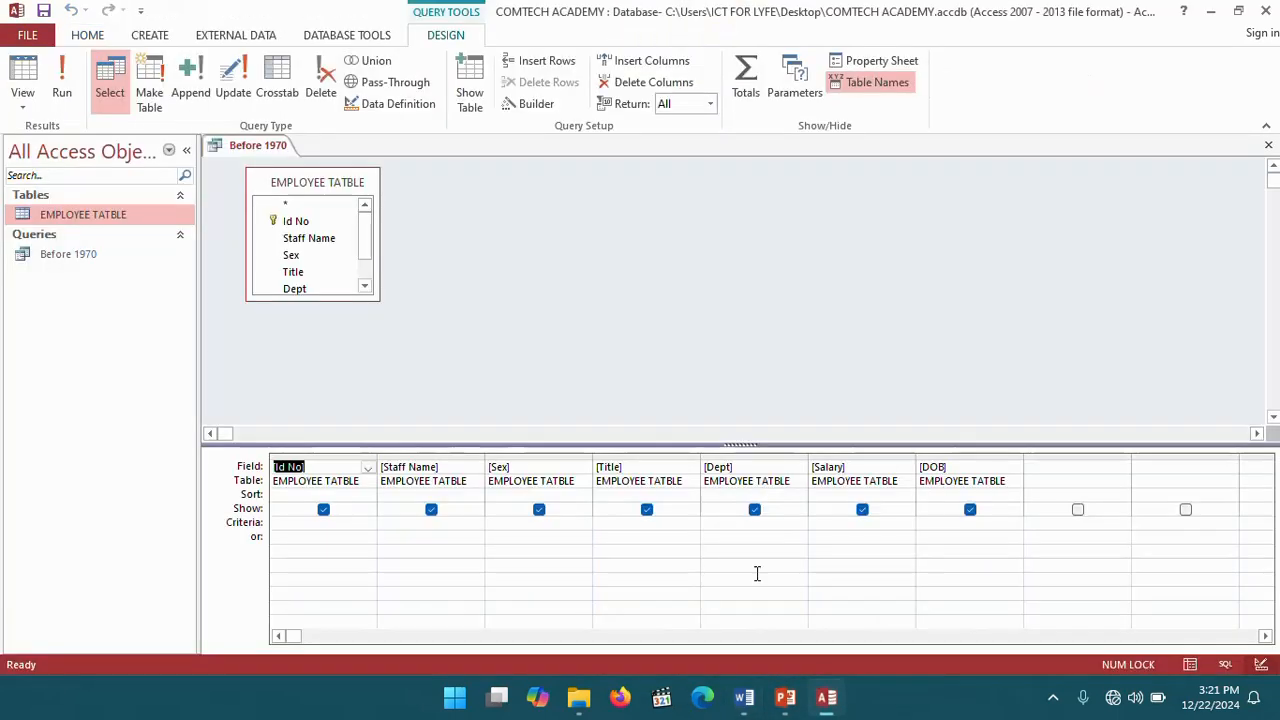
{"action": "right_click", "coordinate": [949, 523]}
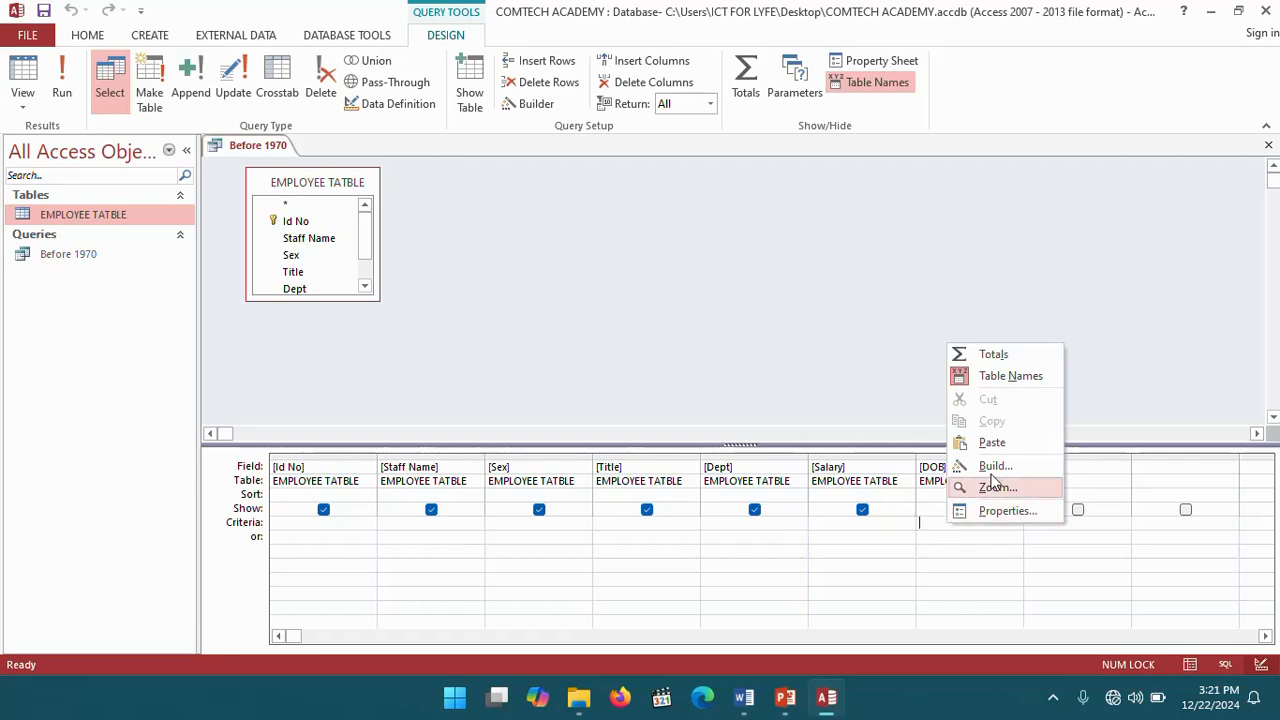
{"action": "left_click", "coordinate": [995, 443]}
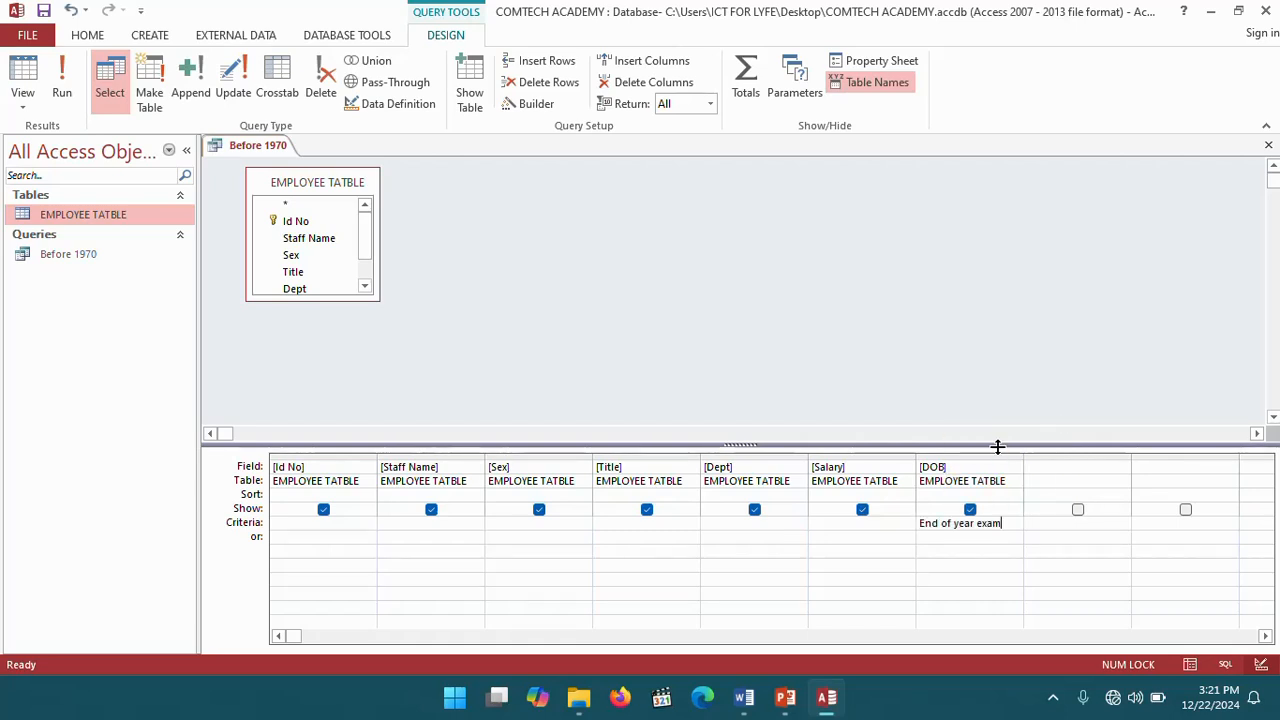
{"action": "key", "text": "BackSpace"}
{"action": "key", "text": "BackSpace"}
{"action": "key", "text": "BackSpace"}
{"action": "key", "text": "BackSpace"}
{"action": "key", "text": "BackSpace"}
{"action": "key", "text": "BackSpace"}
{"action": "key", "text": "BackSpace"}
{"action": "key", "text": "BackSpace"}
{"action": "key", "text": "BackSpace"}
{"action": "key", "text": "BackSpace"}
{"action": "key", "text": "BackSpace"}
{"action": "key", "text": "BackSpace"}
{"action": "key", "text": "BackSpace"}
{"action": "key", "text": "BackSpace"}
{"action": "key", "text": "BackSpace"}
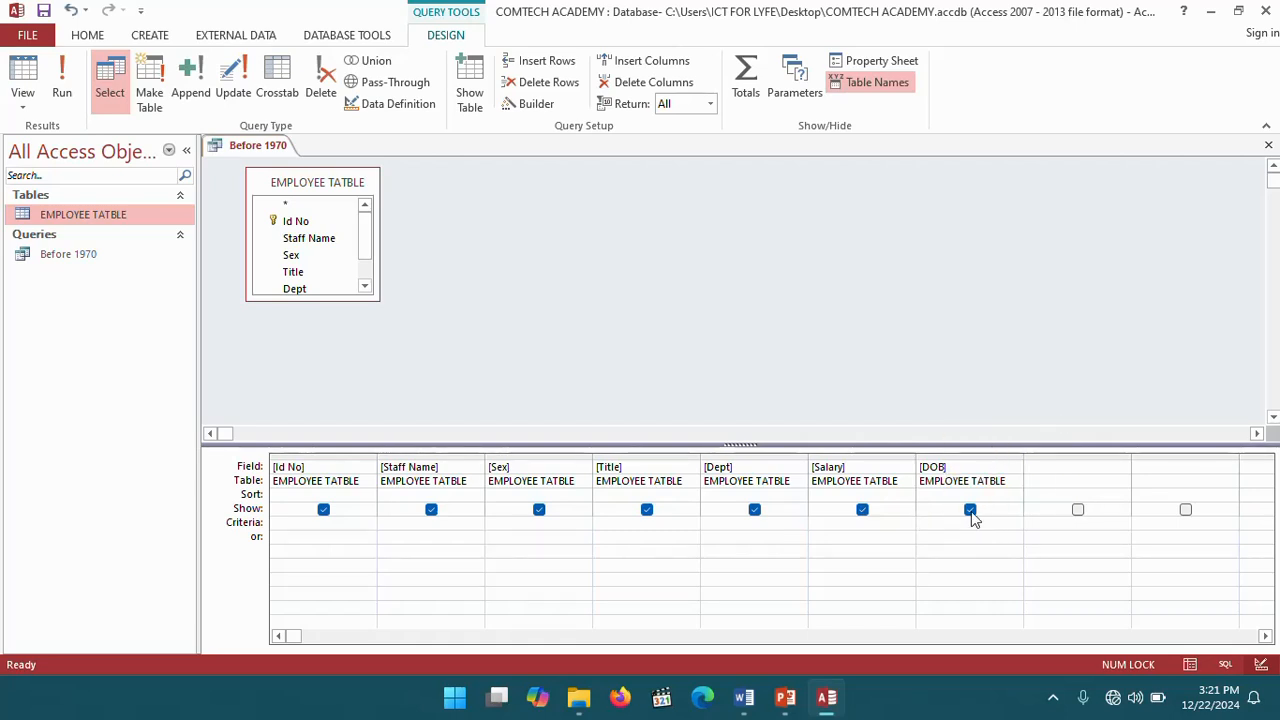
- Open the Zoom box for the DOB criteria cell and set its font size to 18
{"action": "right_click", "coordinate": [941, 525]}
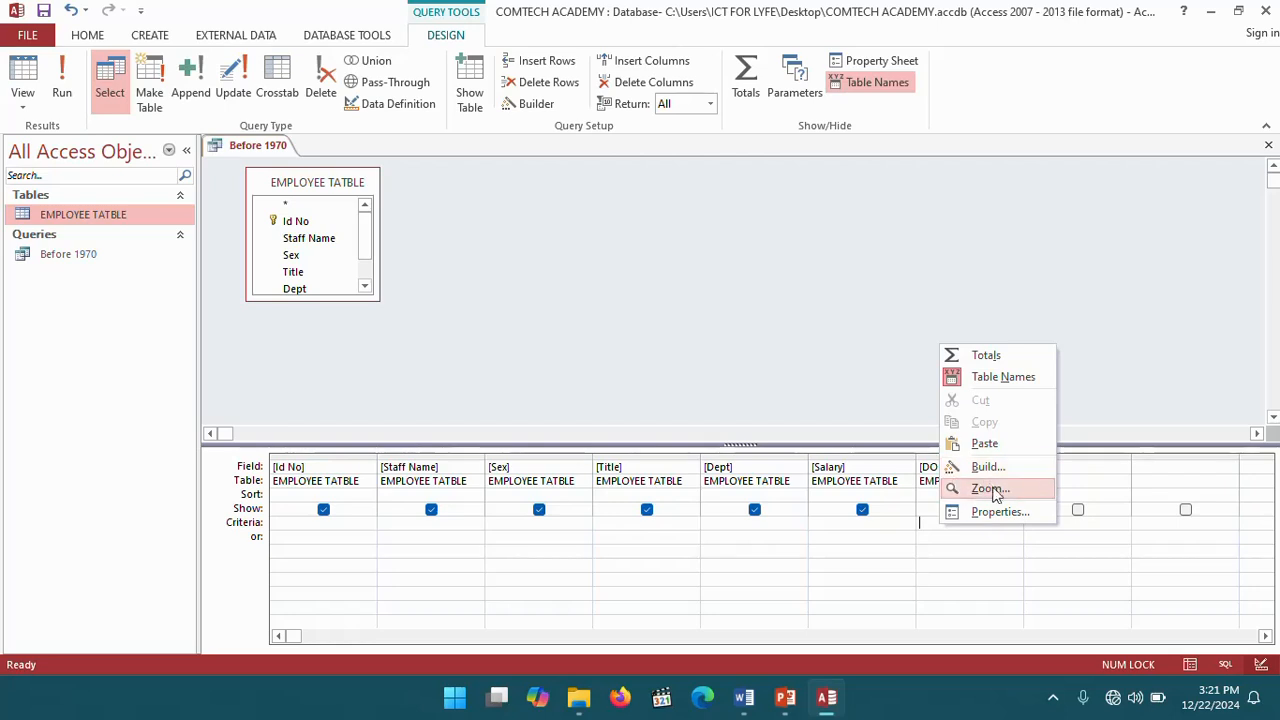
{"action": "left_click", "coordinate": [988, 489]}
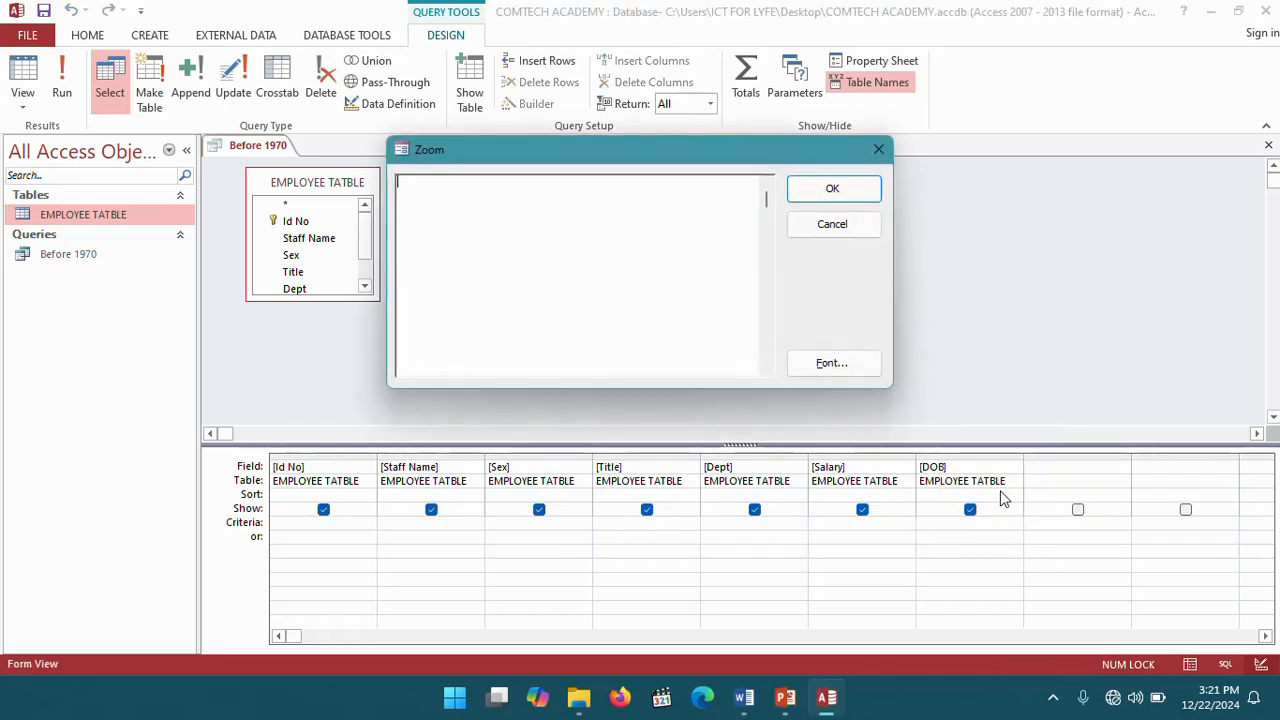
{"action": "left_click", "coordinate": [833, 364]}
{"action": "scroll", "coordinate": [752, 375], "scroll_direction": "down", "scroll_amount": 2}
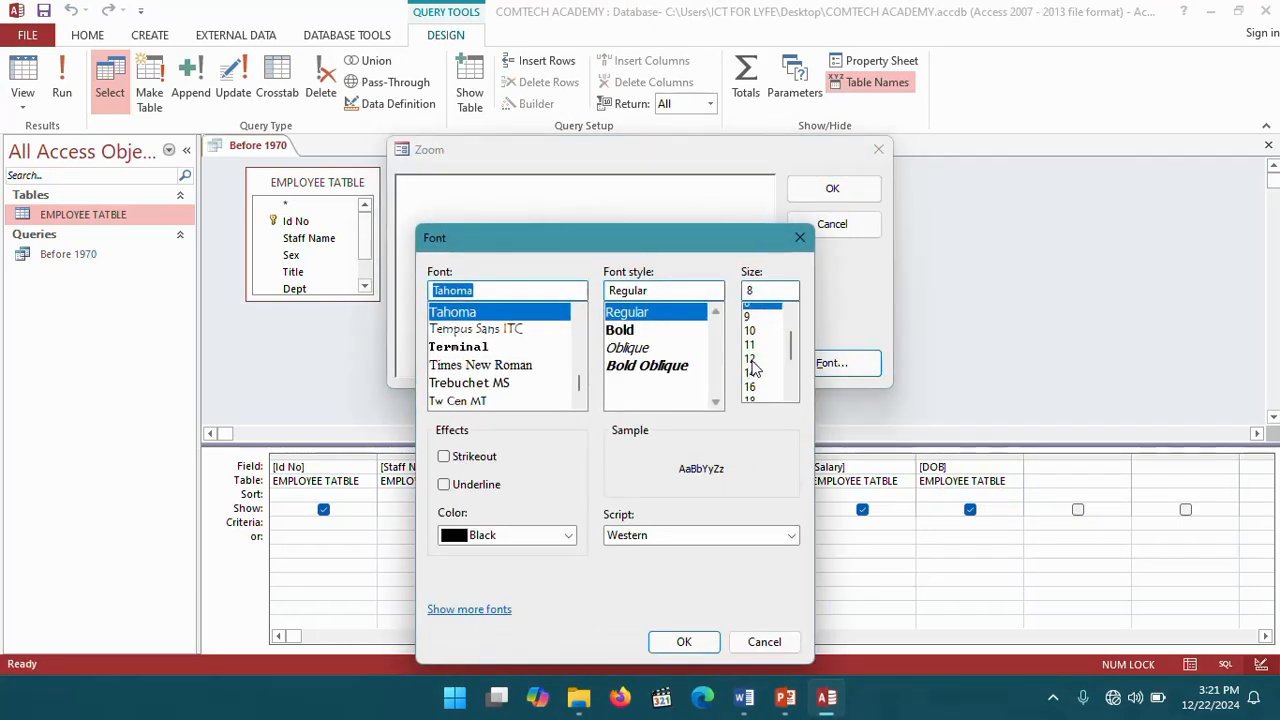
{"action": "left_click", "coordinate": [750, 324]}
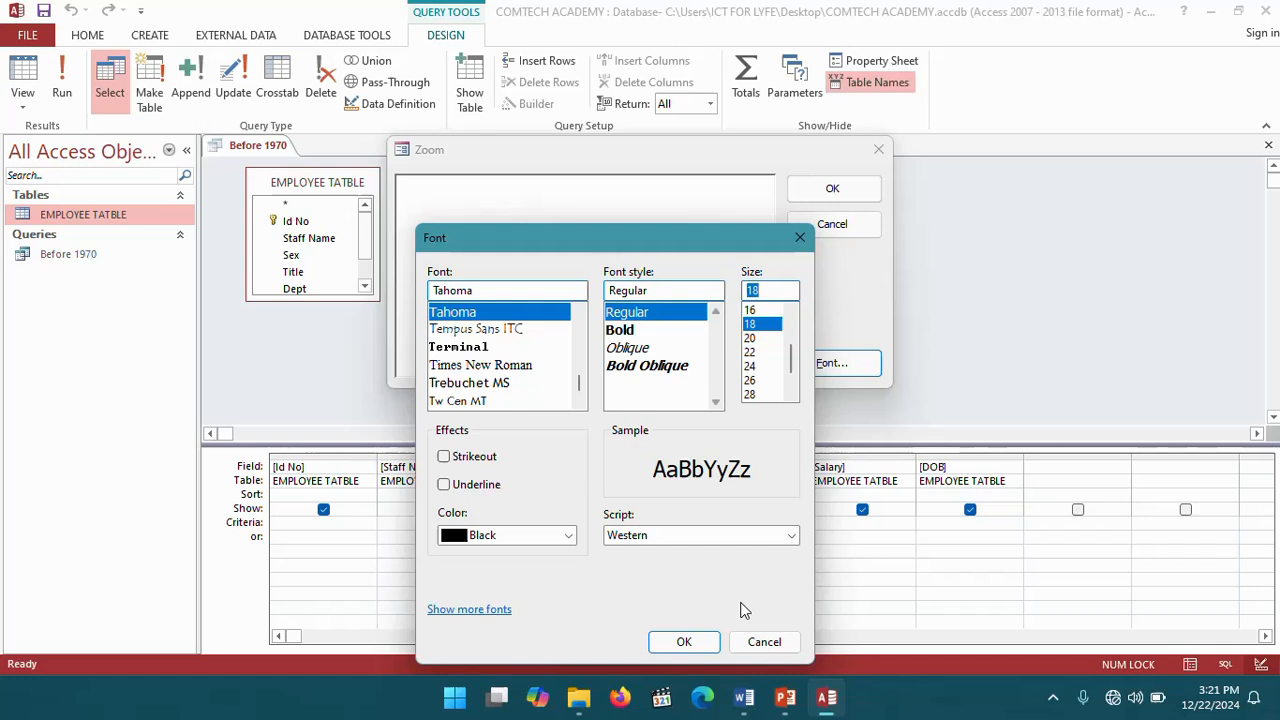
{"action": "left_click", "coordinate": [684, 641]}
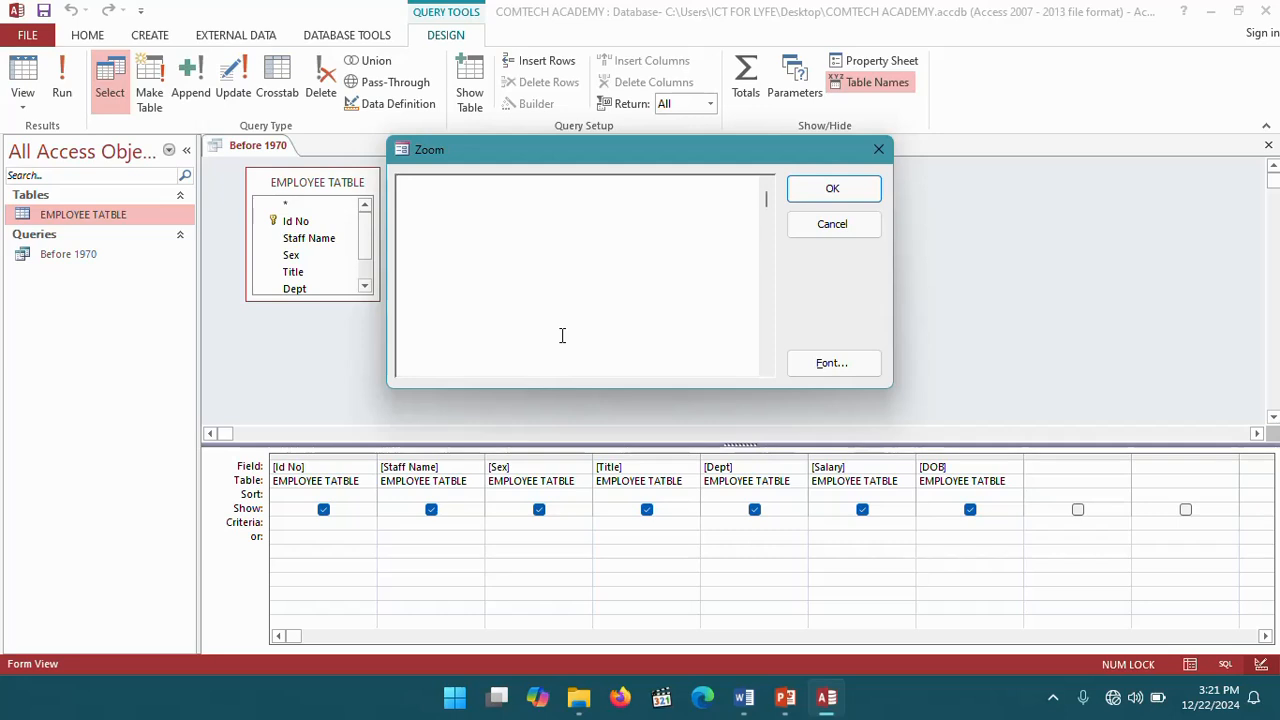
- Enter the criterion YEAR([BOD])<1970 in the Zoom box for the DOB column
{"action": "type", "text": "Y"}
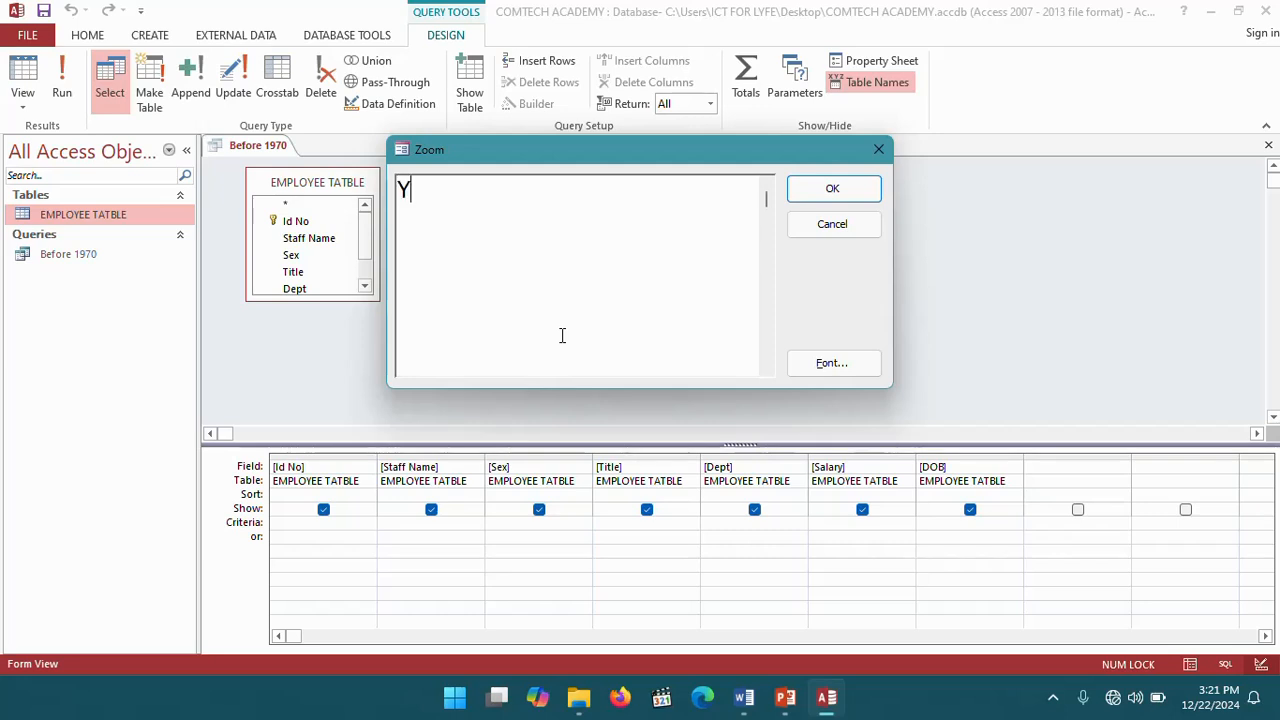
{"action": "type", "text": "EAR()"}
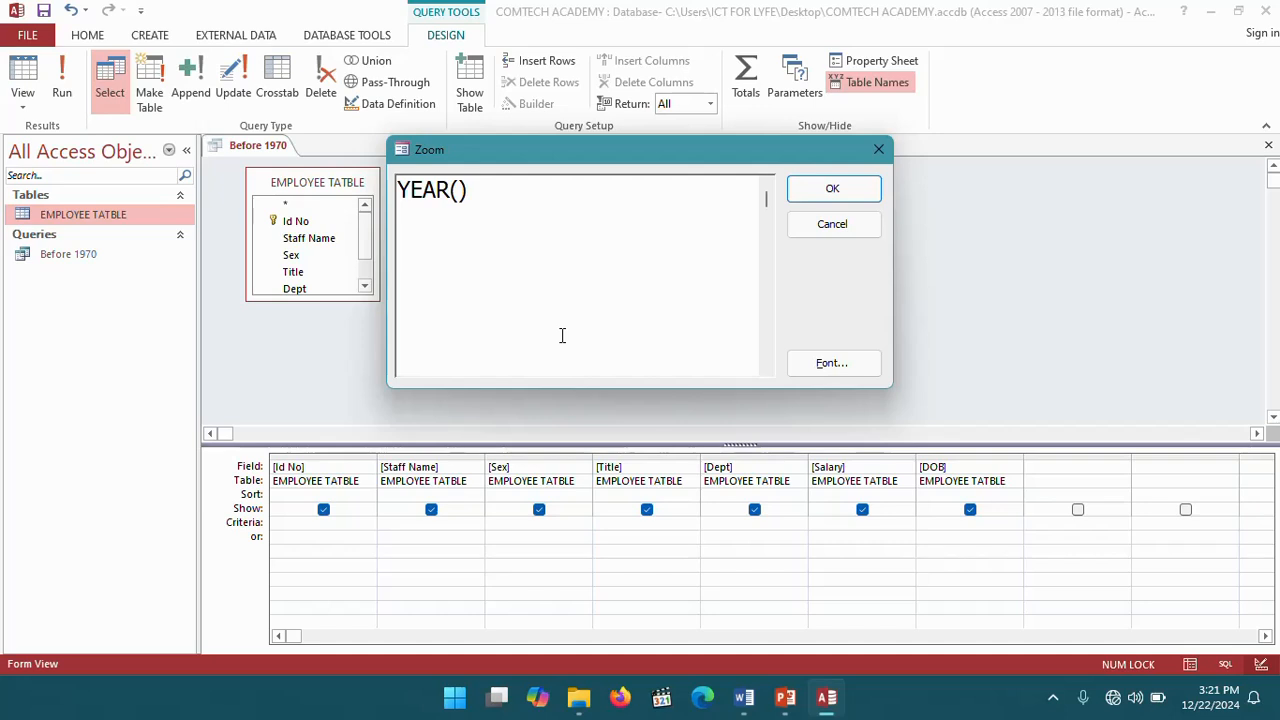
{"action": "type", "text": "<197"}
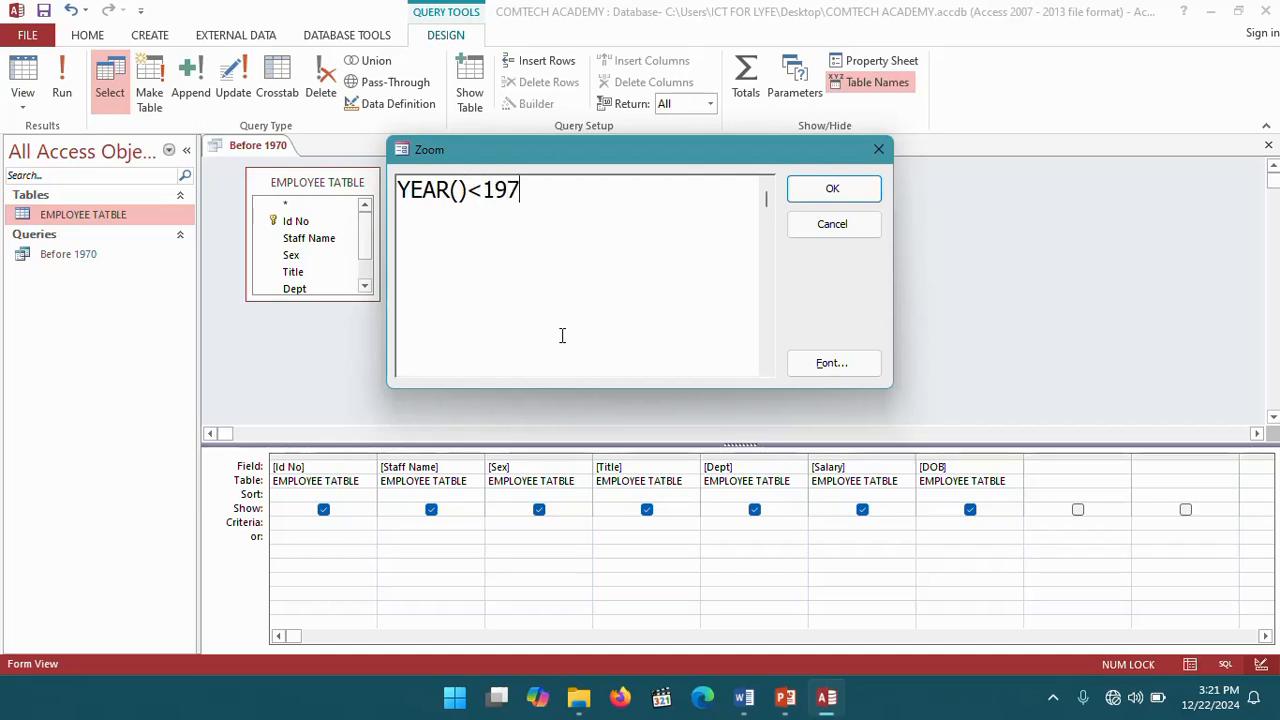
{"action": "type", "text": "0"}
{"action": "left_click", "coordinate": [458, 190]}
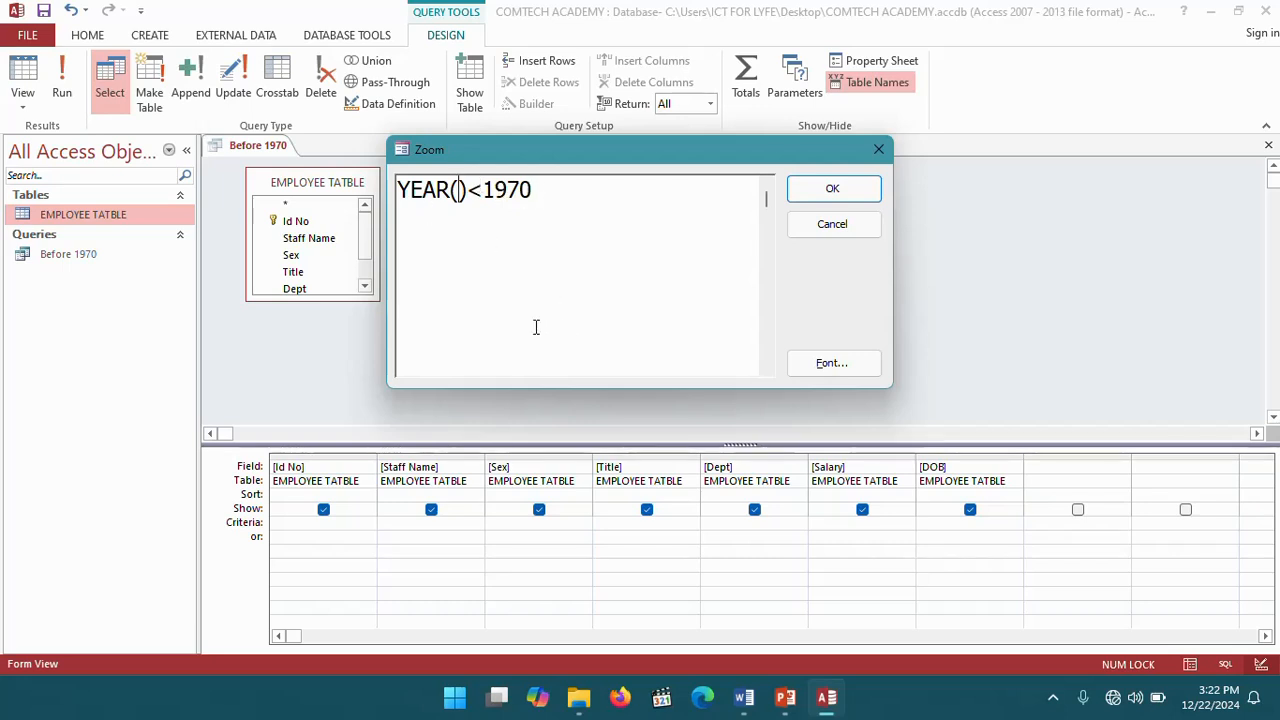
{"action": "type", "text": "["}
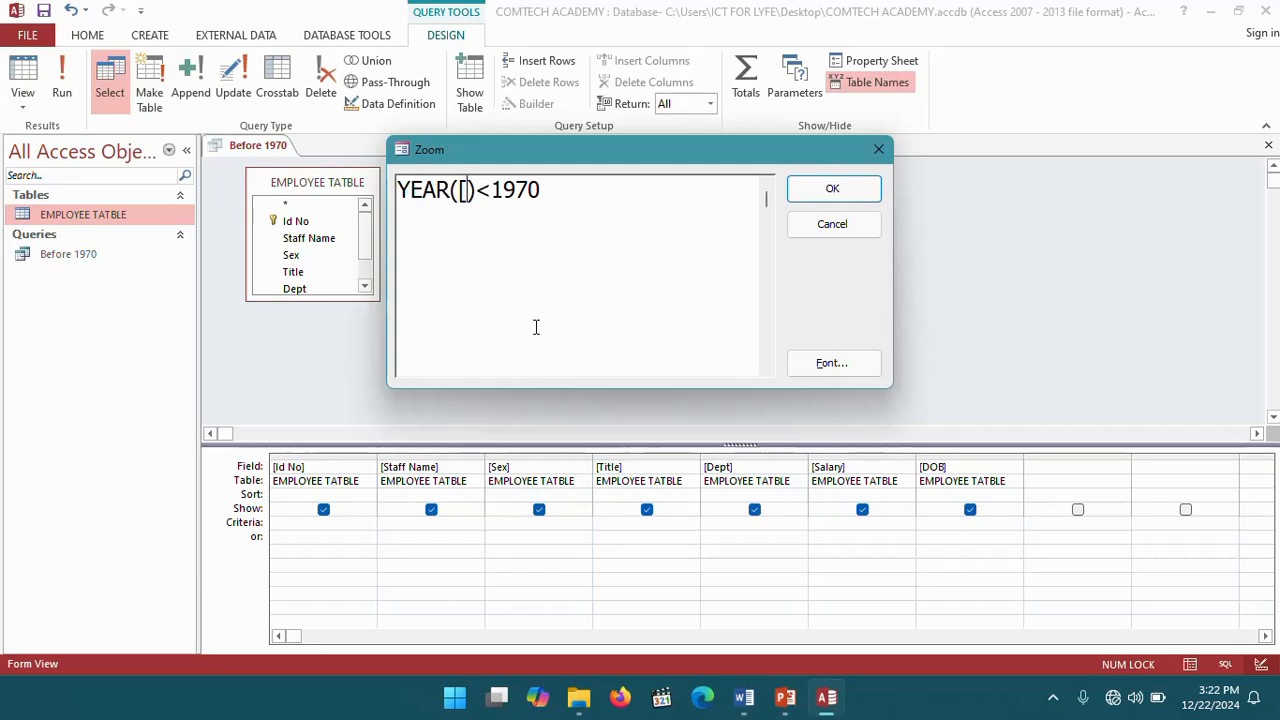
{"action": "type", "text": "BOD"}
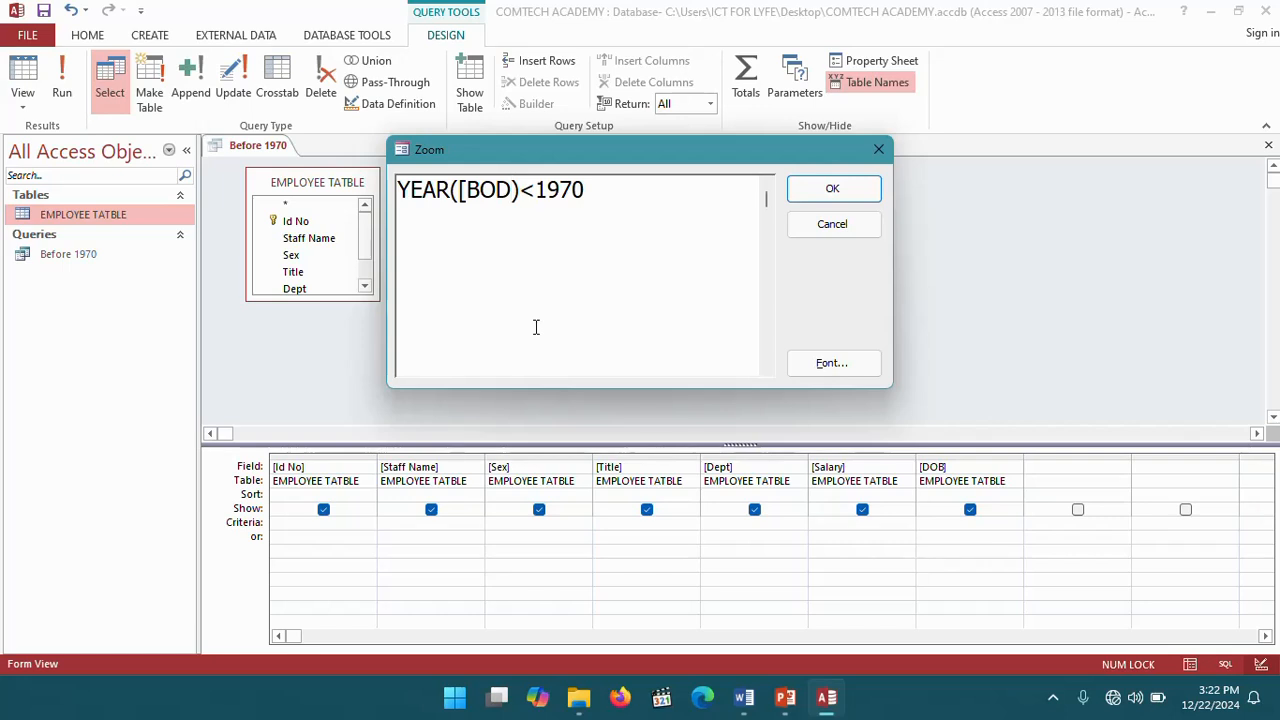
{"action": "type", "text": "]"}
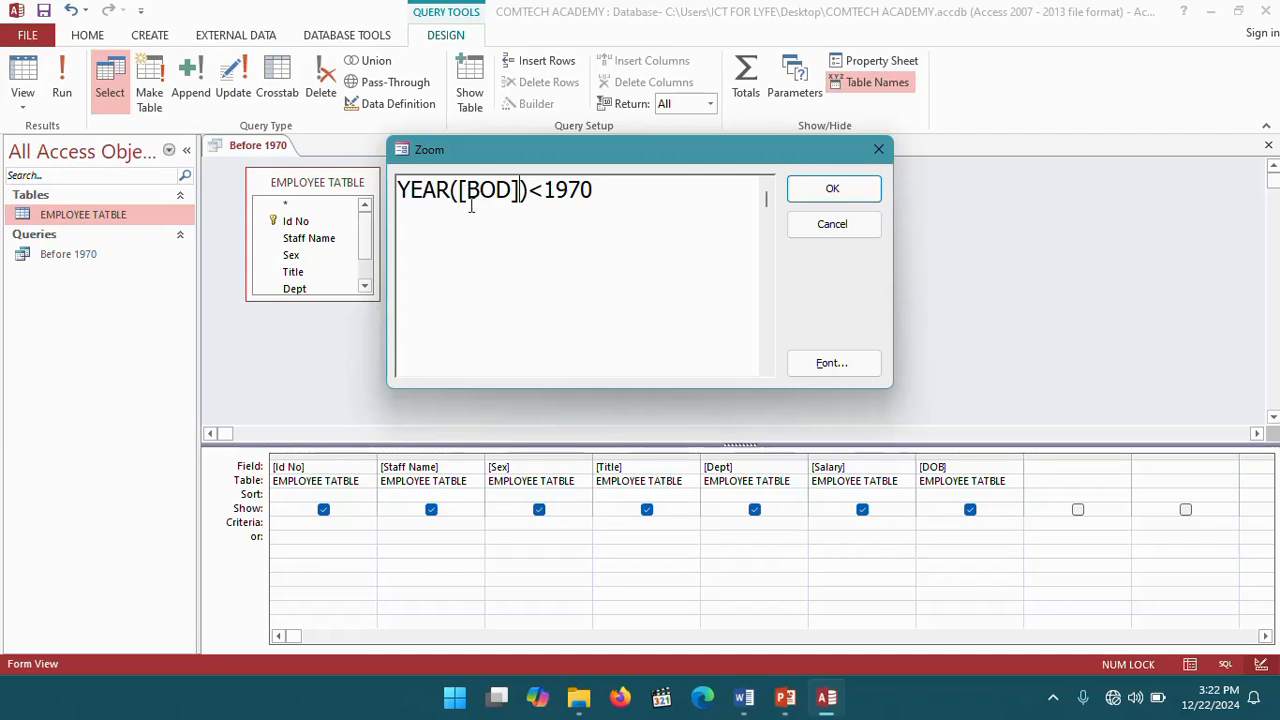
{"action": "left_click_drag", "start_coordinate": [466, 190], "coordinate": [512, 191]}
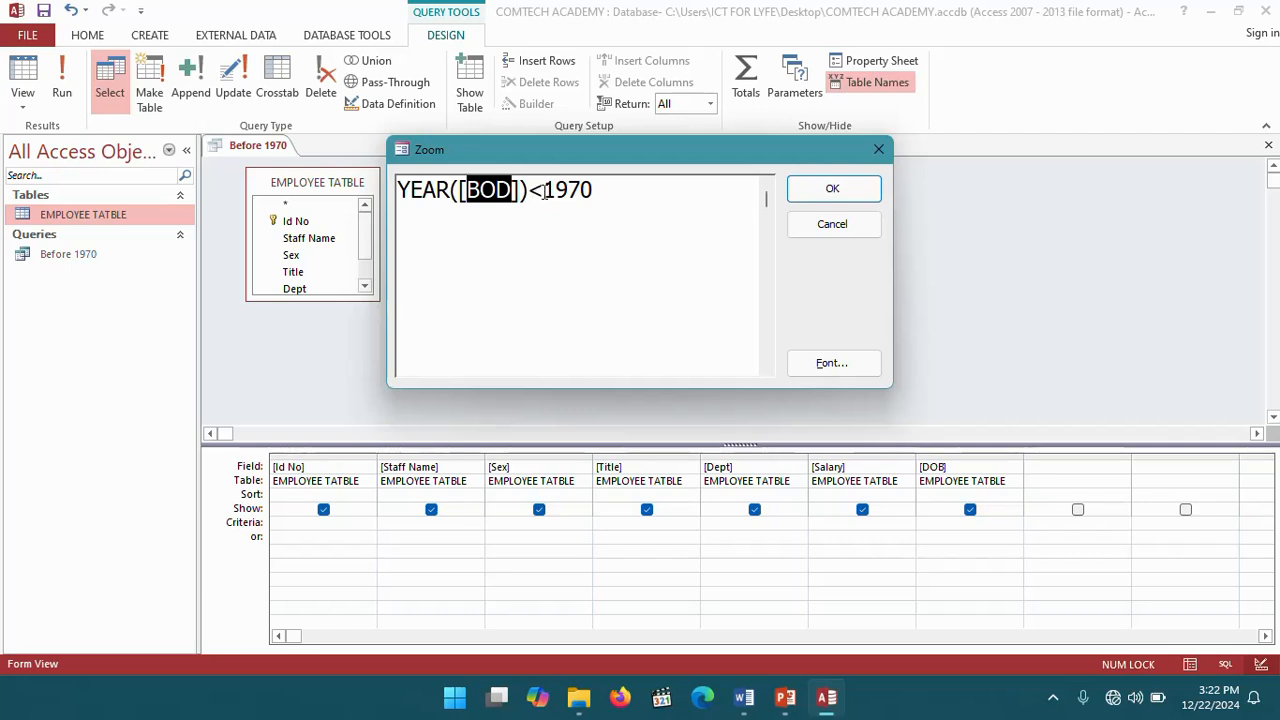
{"action": "left_click", "coordinate": [597, 191]}
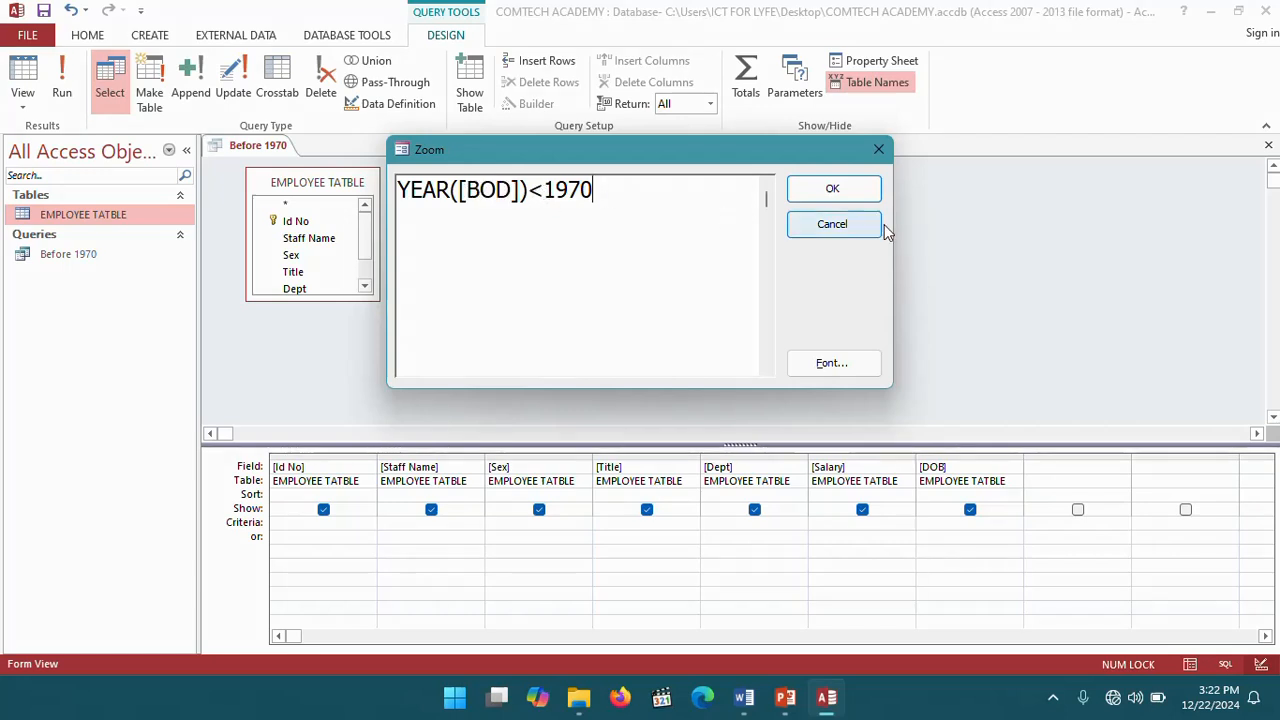
{"action": "left_click", "coordinate": [833, 193]}
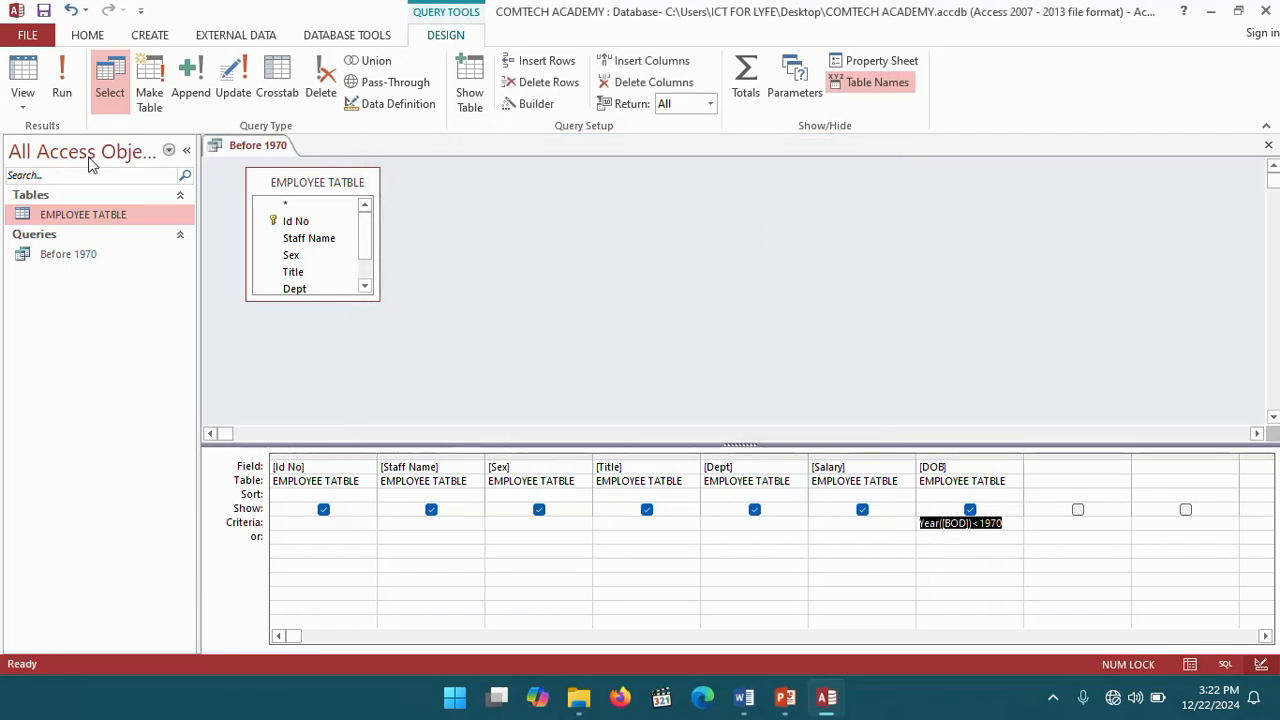
- Run the query and dismiss the parameter prompt without a value
{"action": "left_click", "coordinate": [62, 92]}
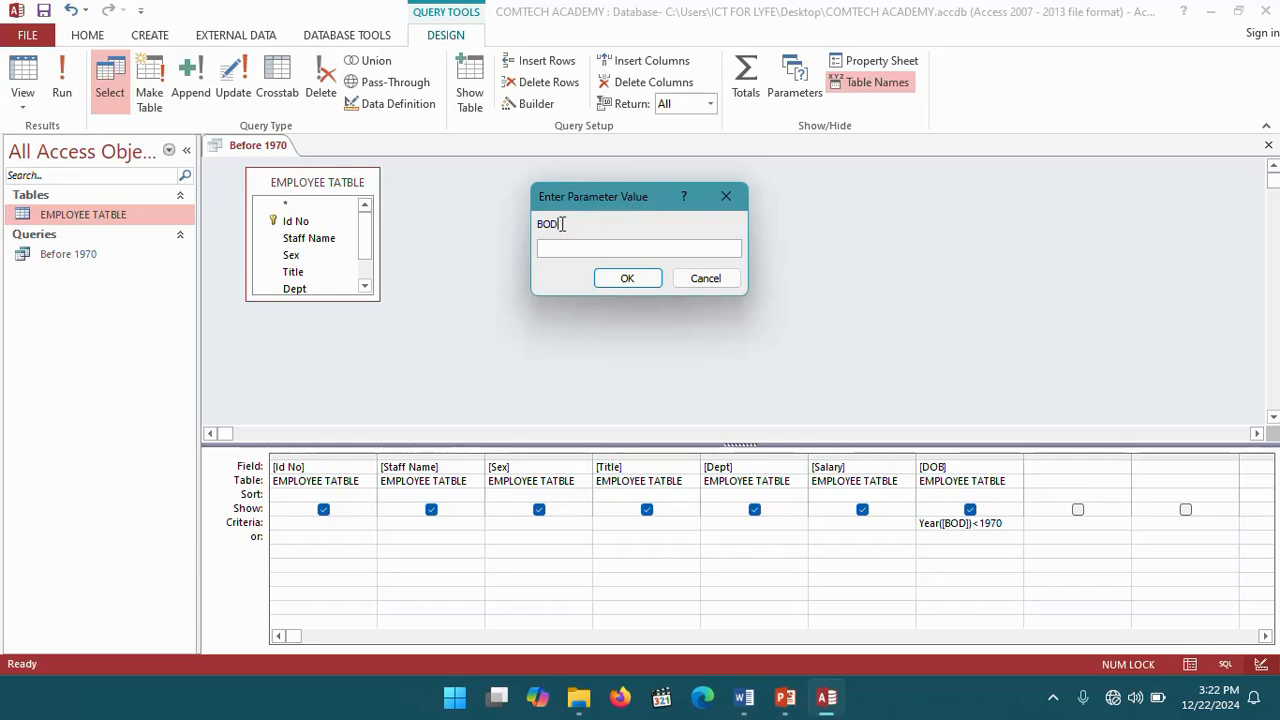
{"action": "left_click_drag", "start_coordinate": [563, 224], "coordinate": [533, 226]}
{"action": "left_click", "coordinate": [628, 279]}
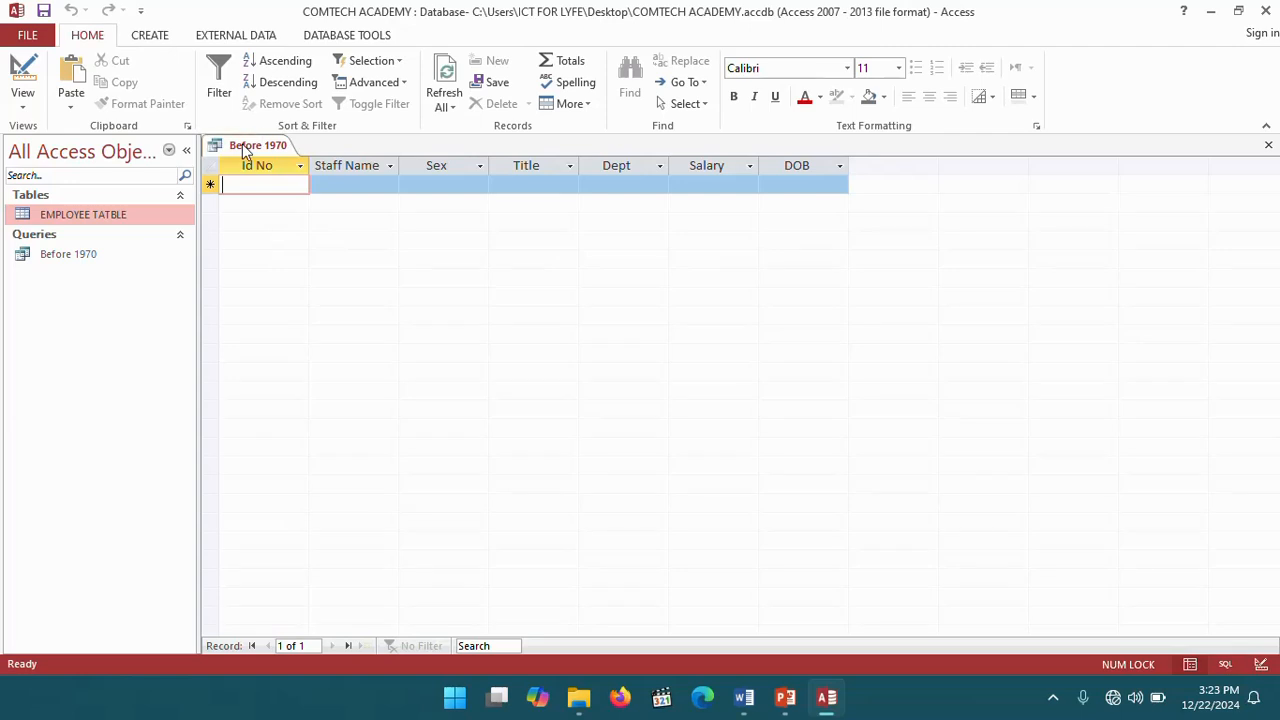
- Return to design view and correct the DOB criterion to Year([DOB])<1970 in the Zoom box
{"action": "right_click", "coordinate": [243, 150]}
{"action": "left_click", "coordinate": [305, 229]}
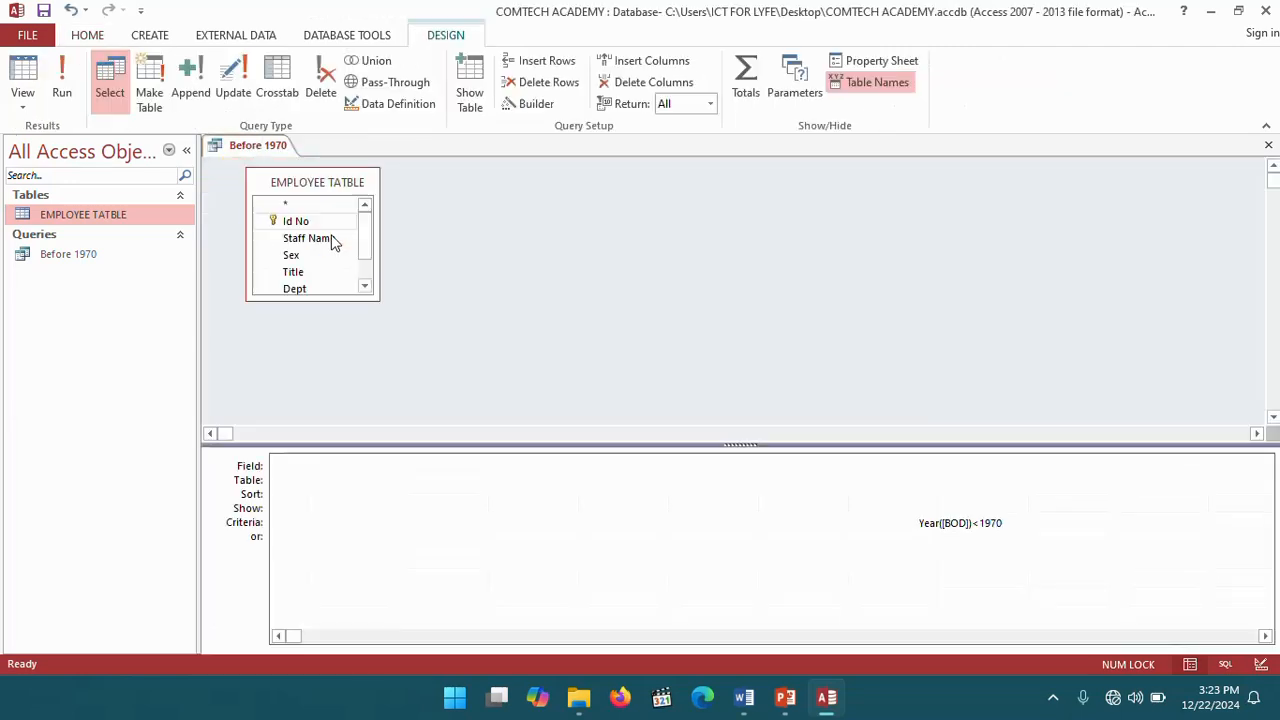
{"action": "right_click", "coordinate": [960, 523]}
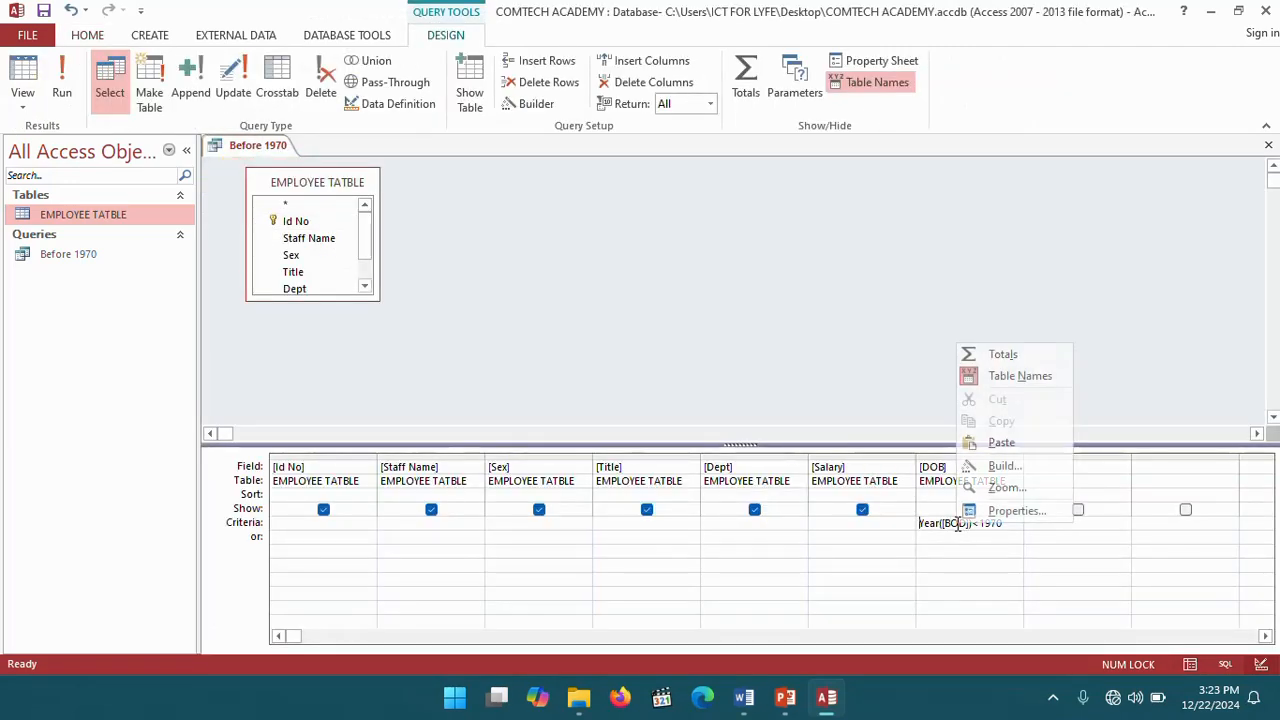
{"action": "left_click", "coordinate": [1010, 488]}
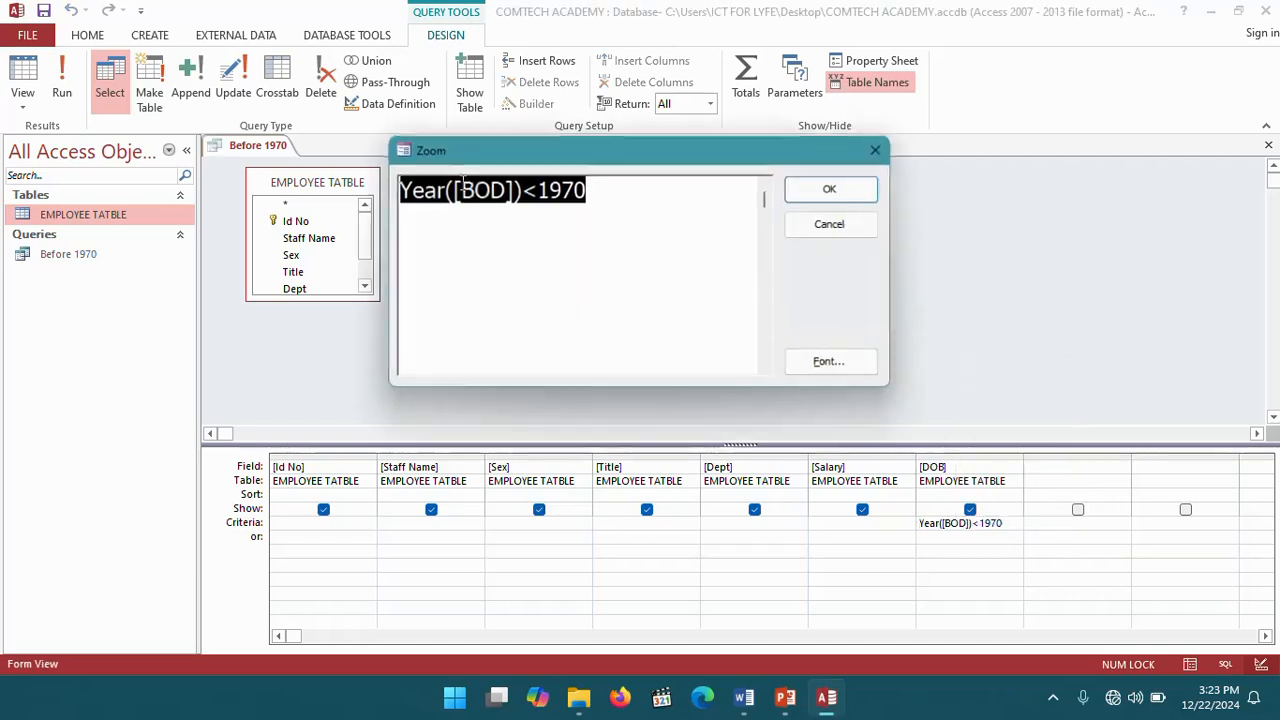
{"action": "left_click", "coordinate": [503, 190]}
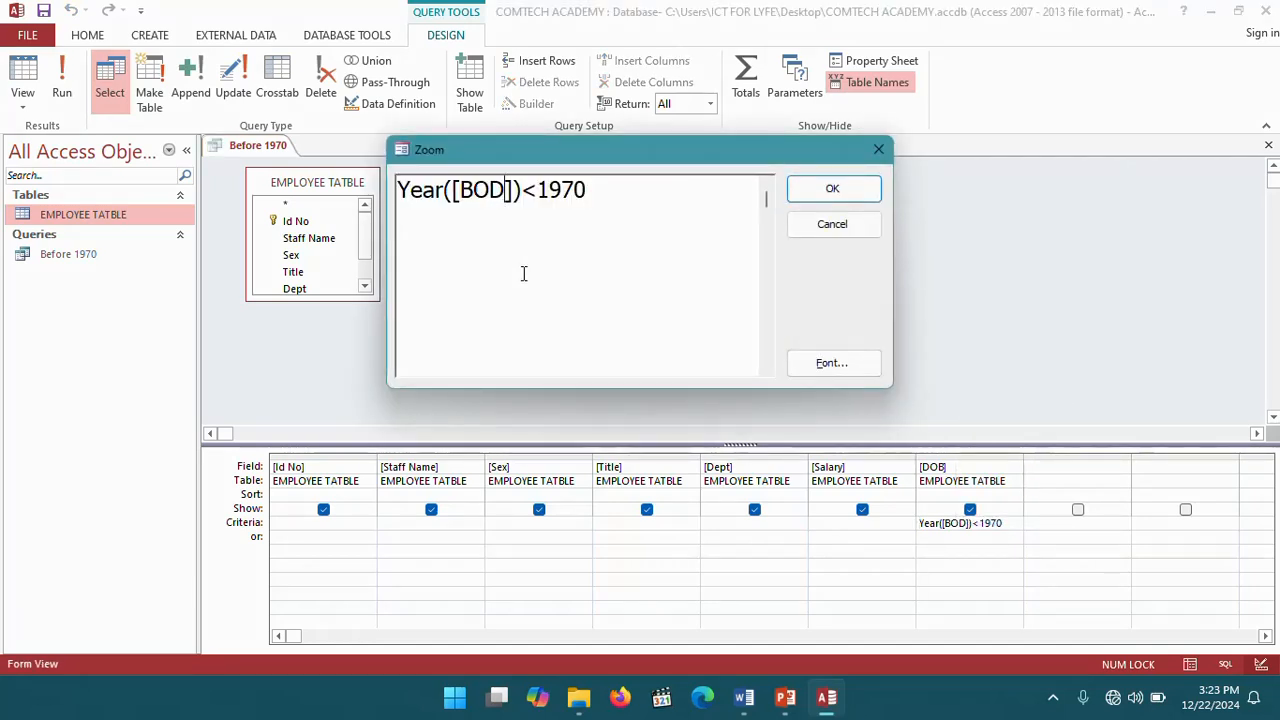
{"action": "key", "text": "BackSpace"}
{"action": "key", "text": "BackSpace"}
{"action": "key", "text": "BackSpace"}
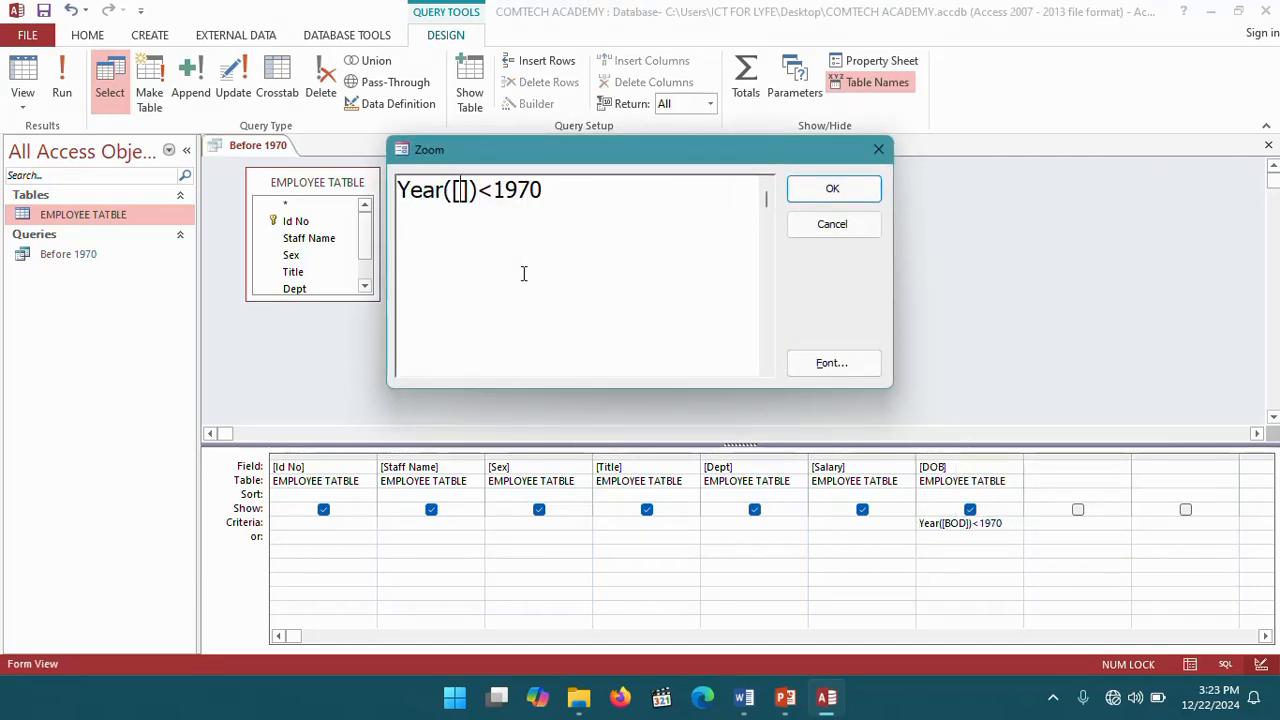
{"action": "type", "text": "DOB"}
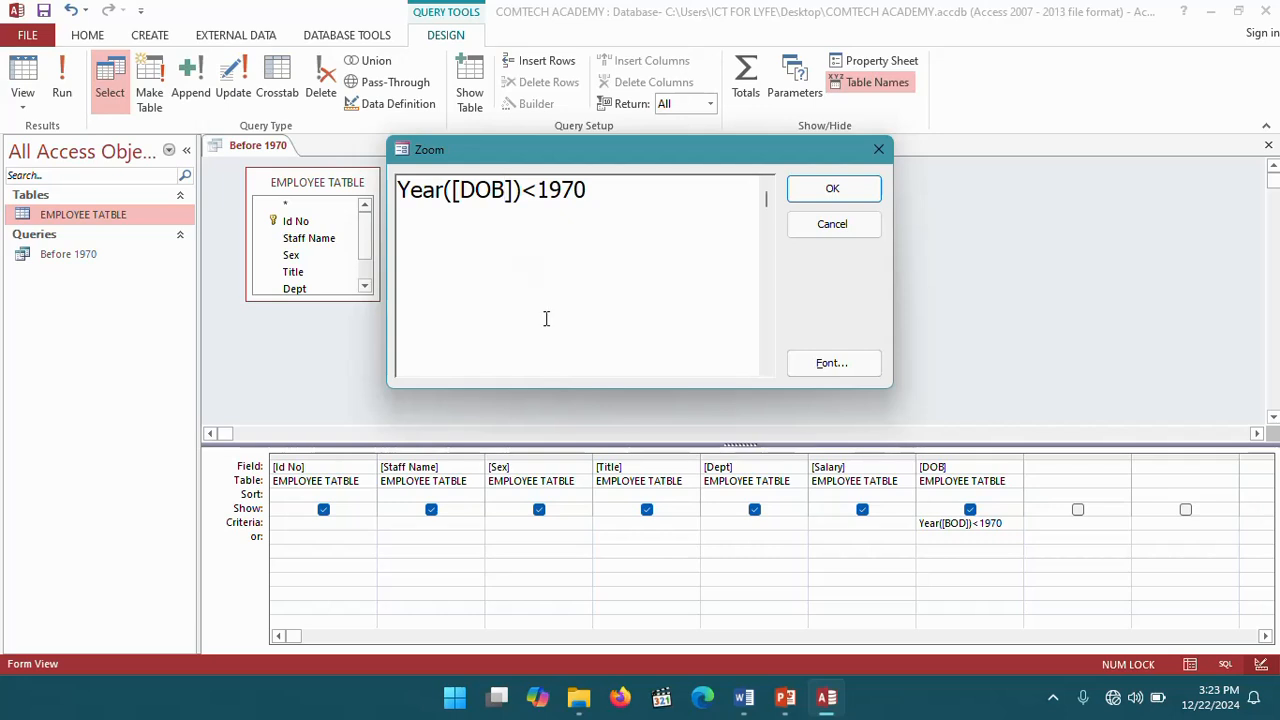
{"action": "left_click", "coordinate": [853, 190]}
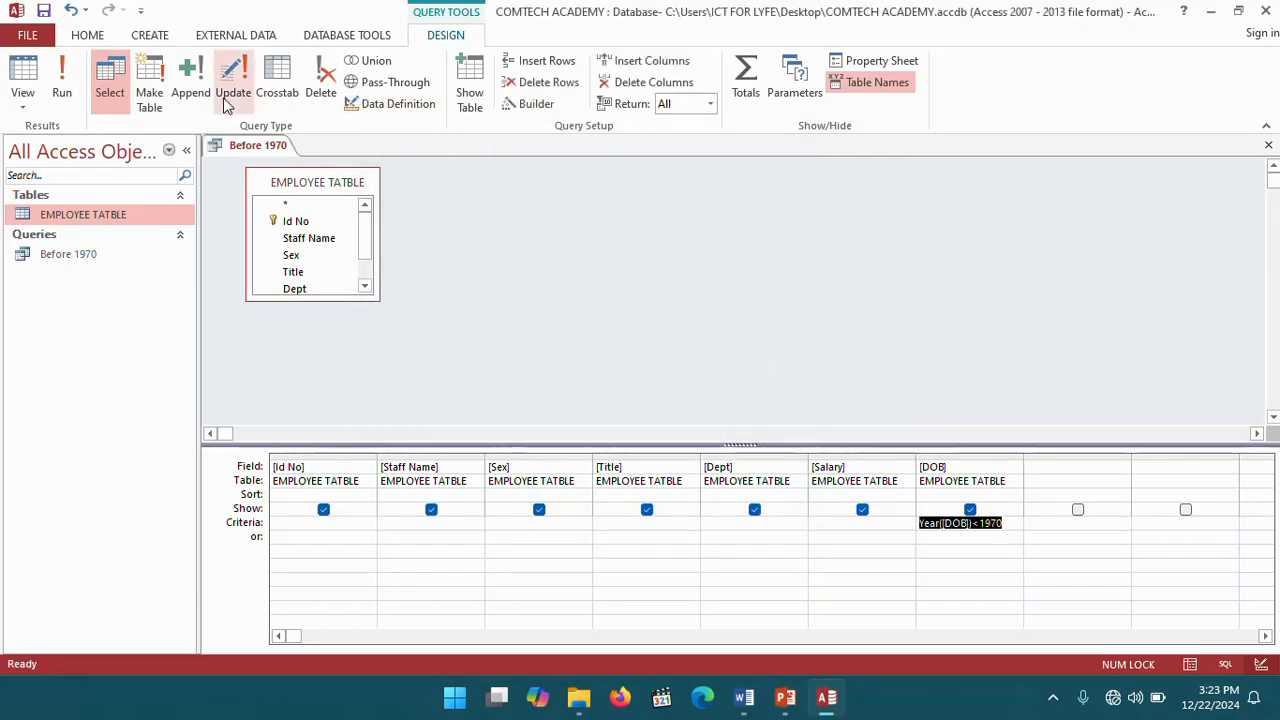
- Run the Before 1970 query, then close it, saving the design changes
{"action": "left_click", "coordinate": [59, 70]}
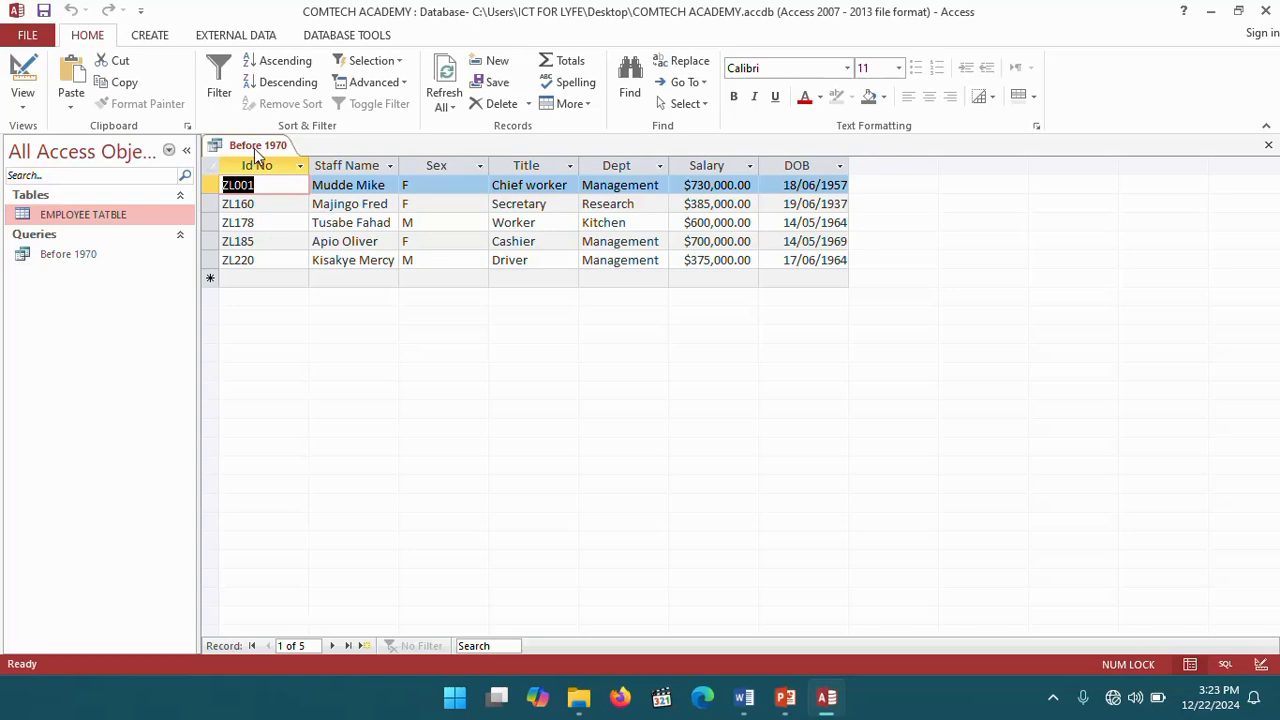
{"action": "right_click", "coordinate": [255, 149]}
{"action": "left_click", "coordinate": [300, 181]}
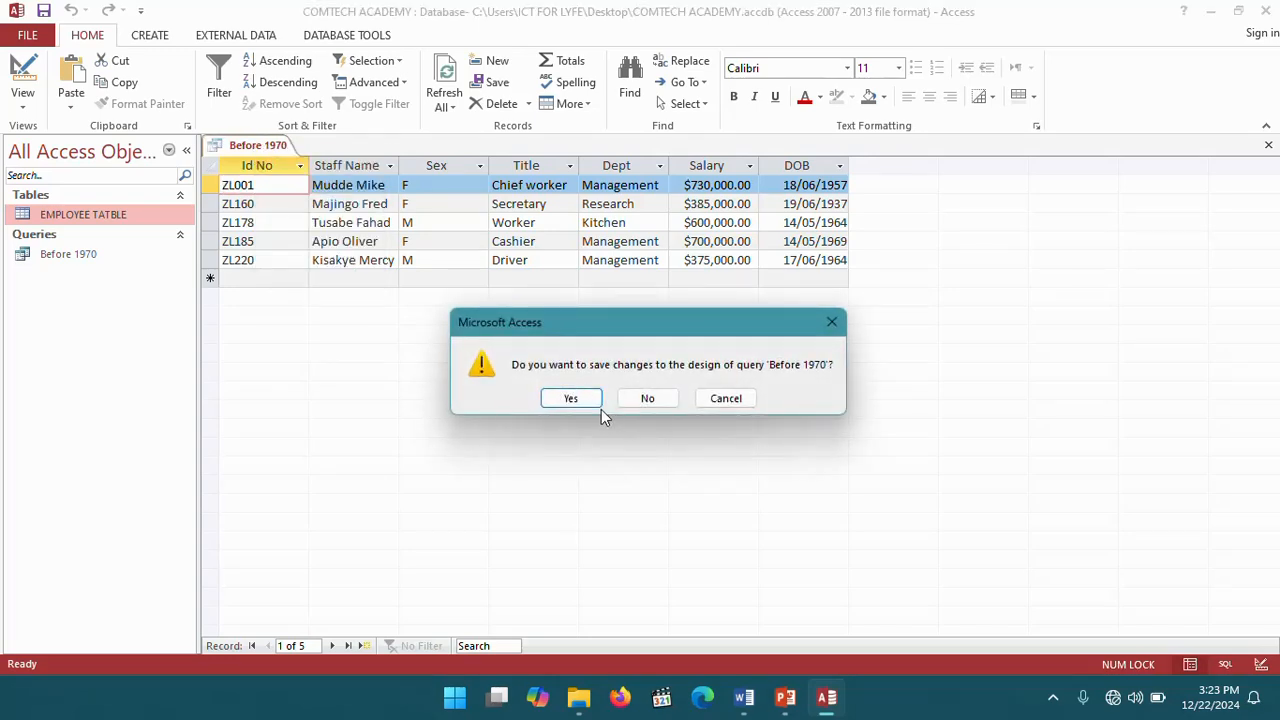
{"action": "left_click", "coordinate": [572, 398]}
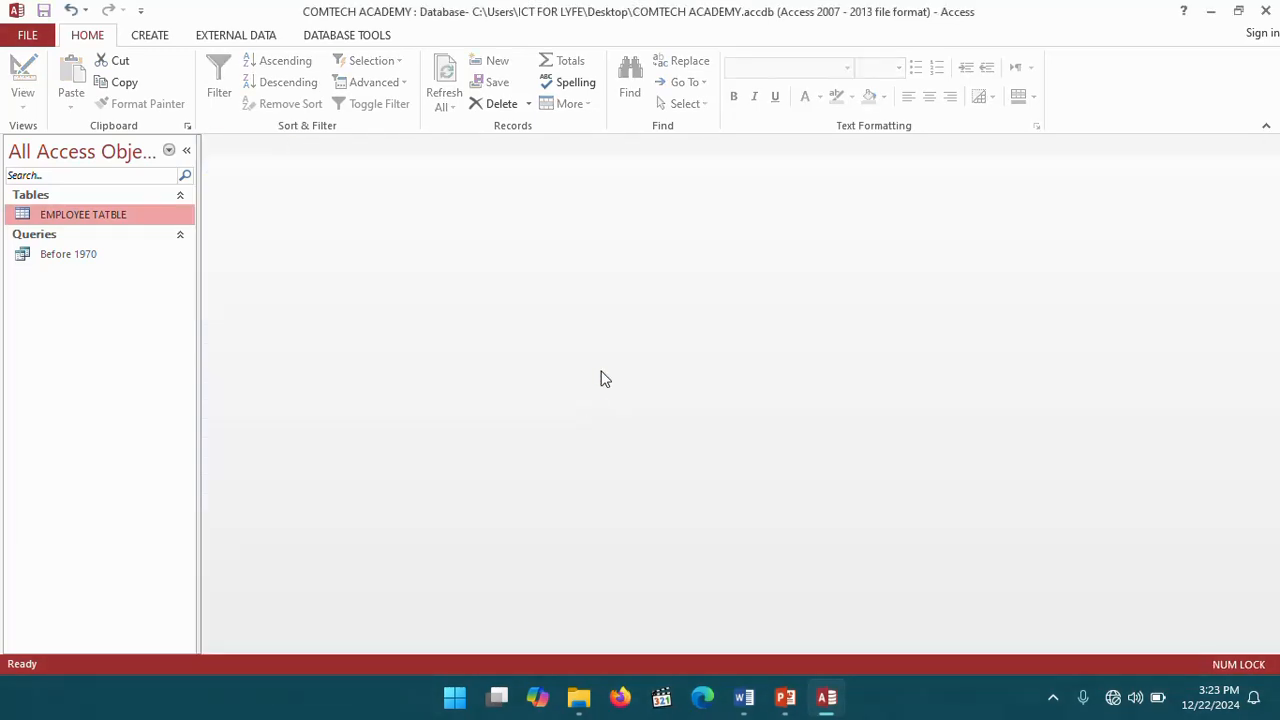
- Switch to the Word workbook and read the next query task about employees born after 1960
{"action": "left_click", "coordinate": [744, 697]}
{"action": "scroll", "coordinate": [489, 420], "scroll_direction": "down", "scroll_amount": 7}
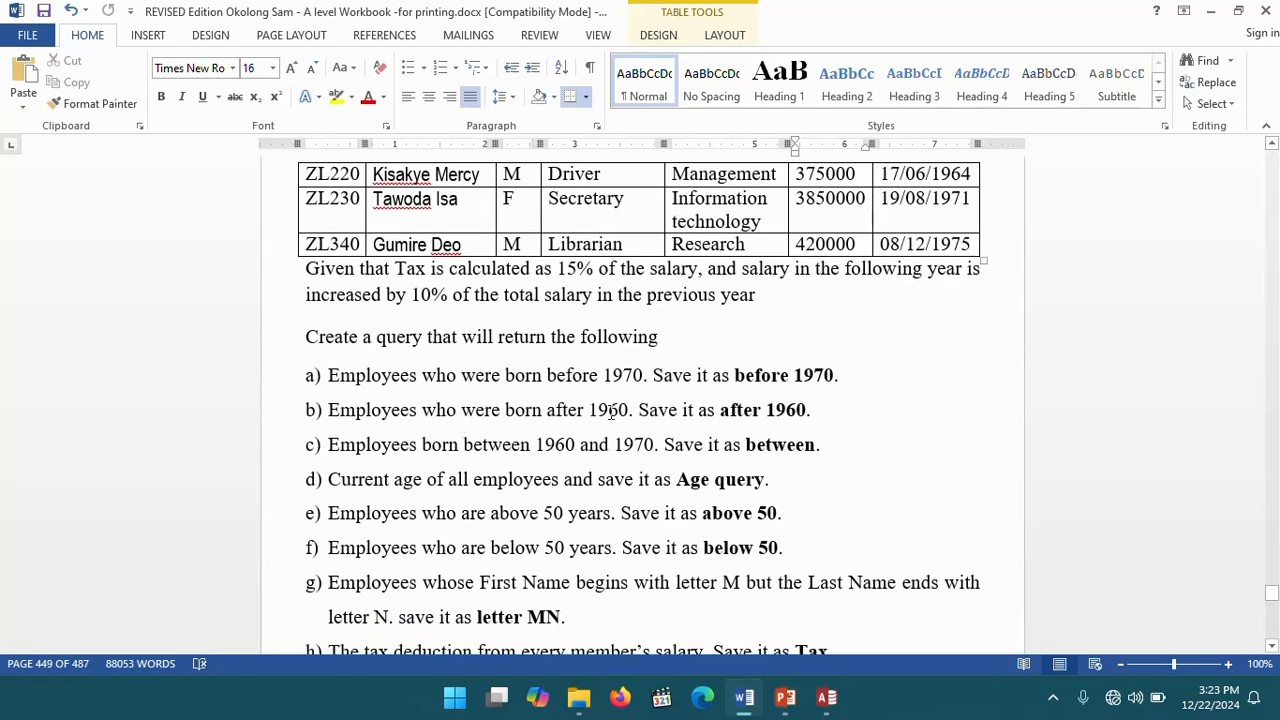
{"action": "left_click", "coordinate": [823, 414]}
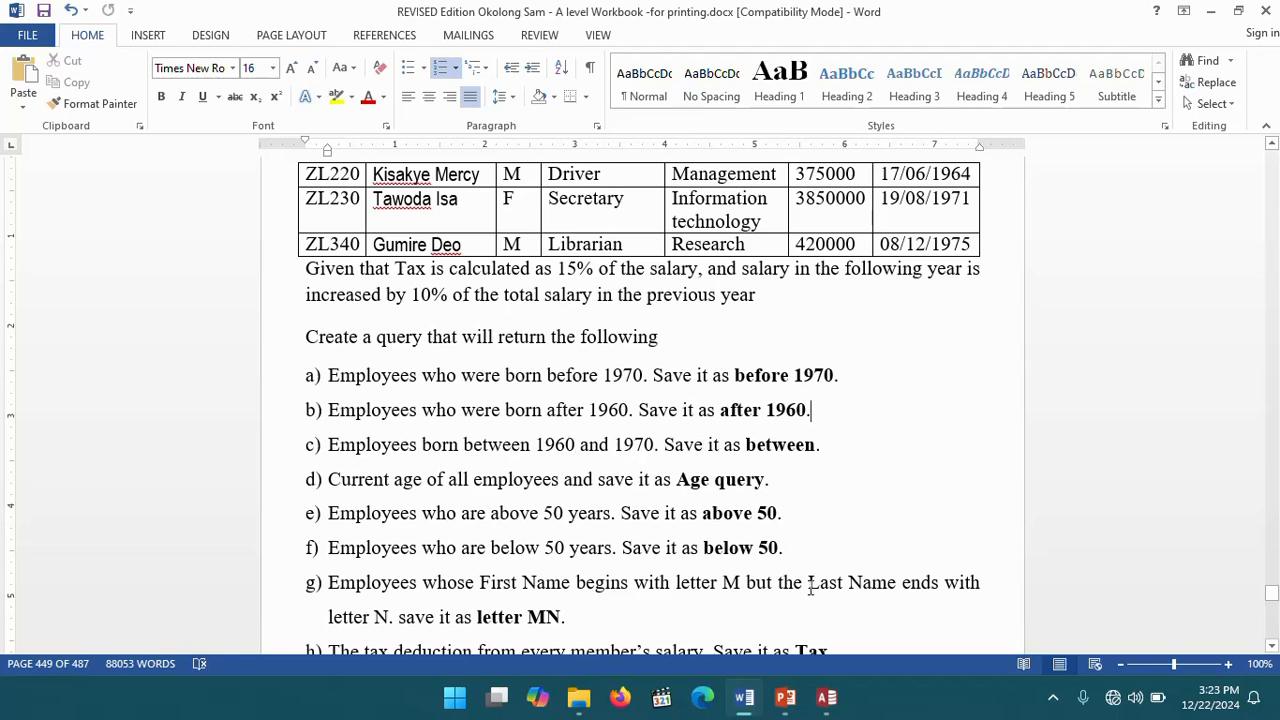
- In the database, start a Simple Query Wizard on EMPLOYEE TATBLE with all fields as a detail query
{"action": "left_click", "coordinate": [826, 697]}
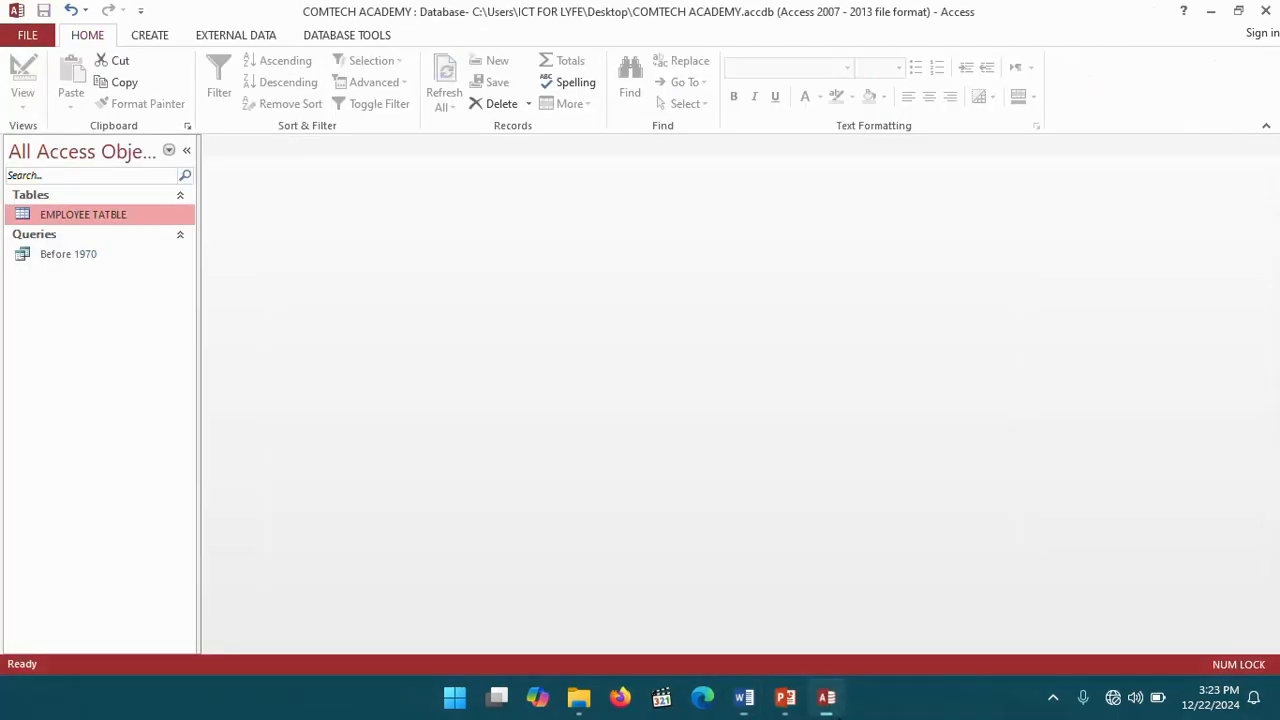
{"action": "left_click", "coordinate": [152, 36]}
{"action": "left_click", "coordinate": [242, 80]}
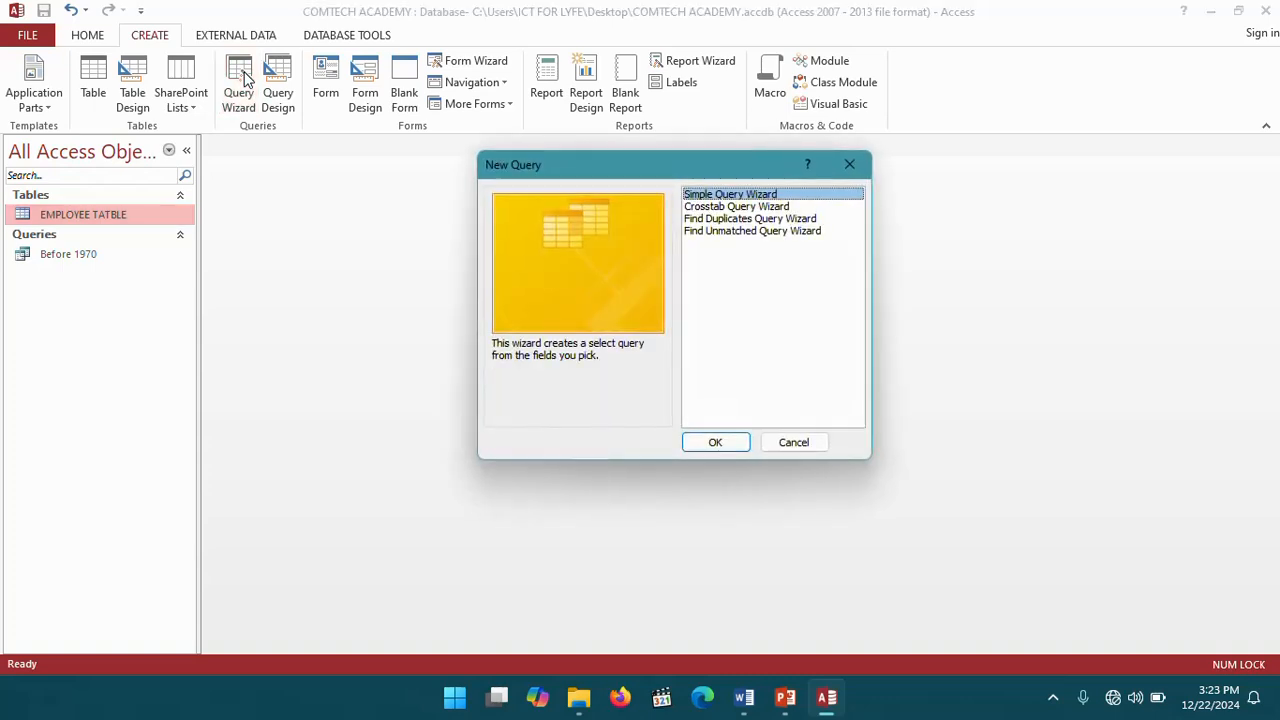
{"action": "left_click", "coordinate": [728, 448]}
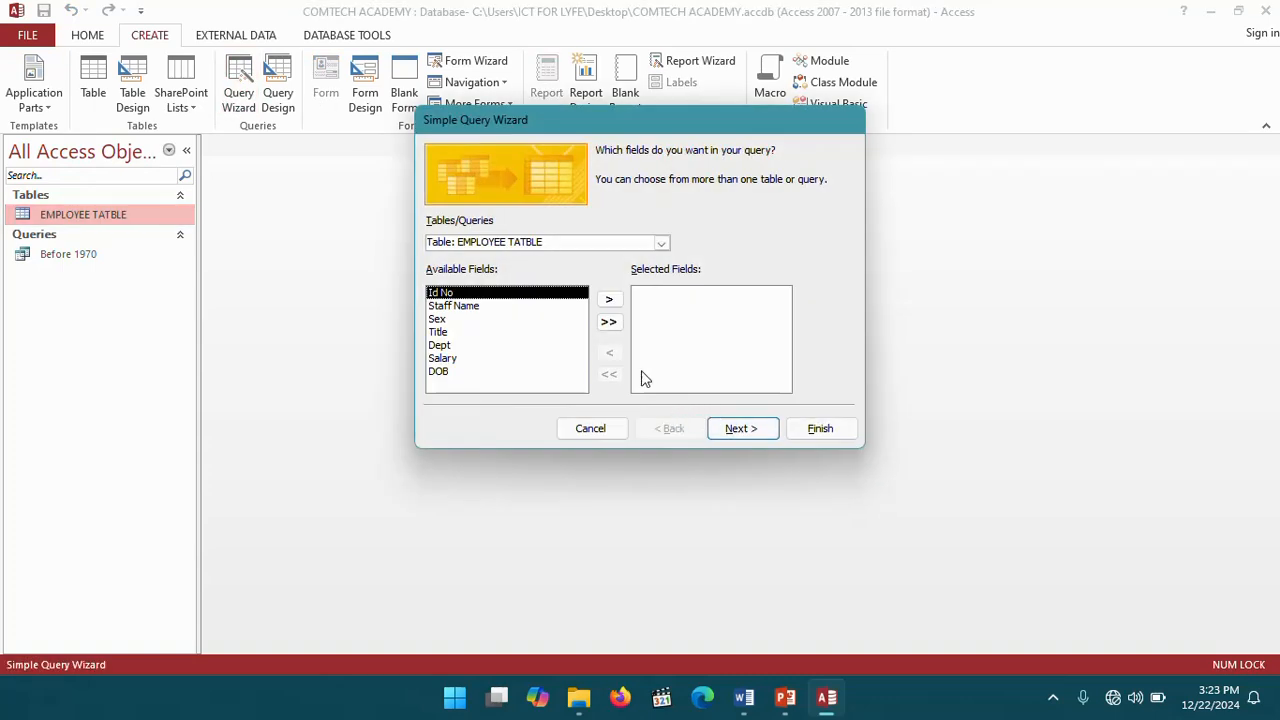
{"action": "left_click", "coordinate": [609, 322]}
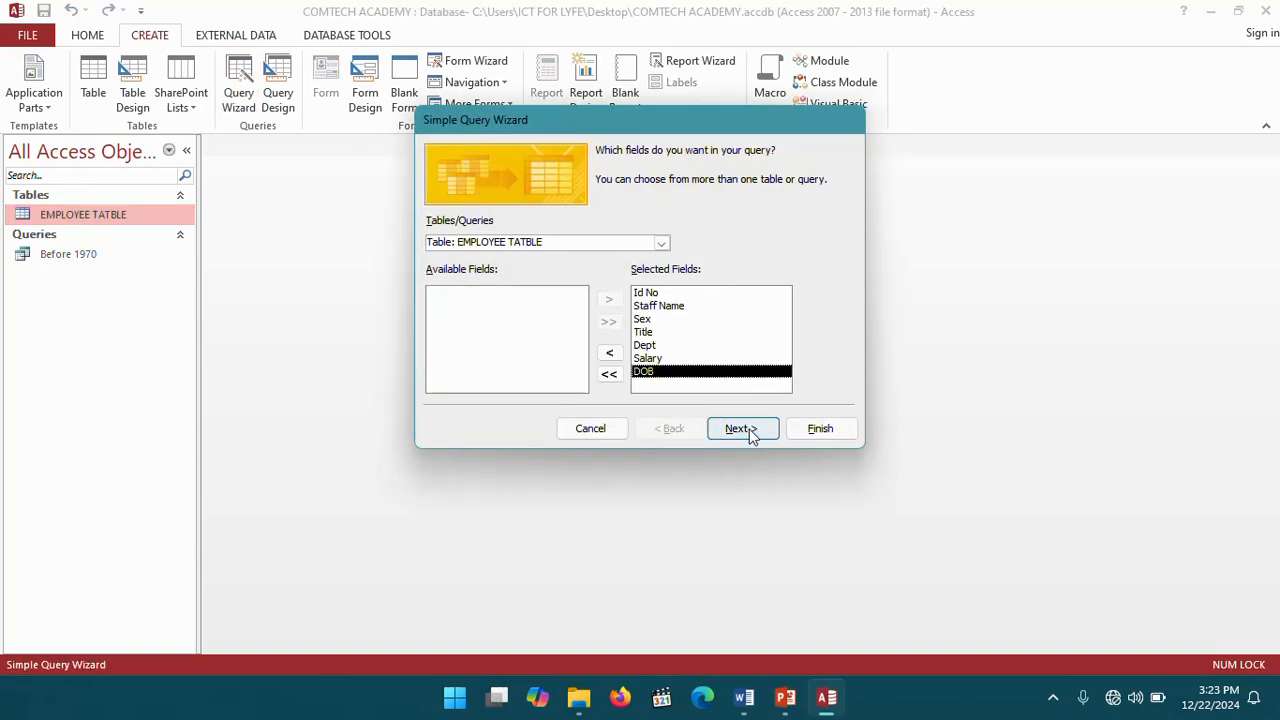
{"action": "left_click", "coordinate": [743, 429]}
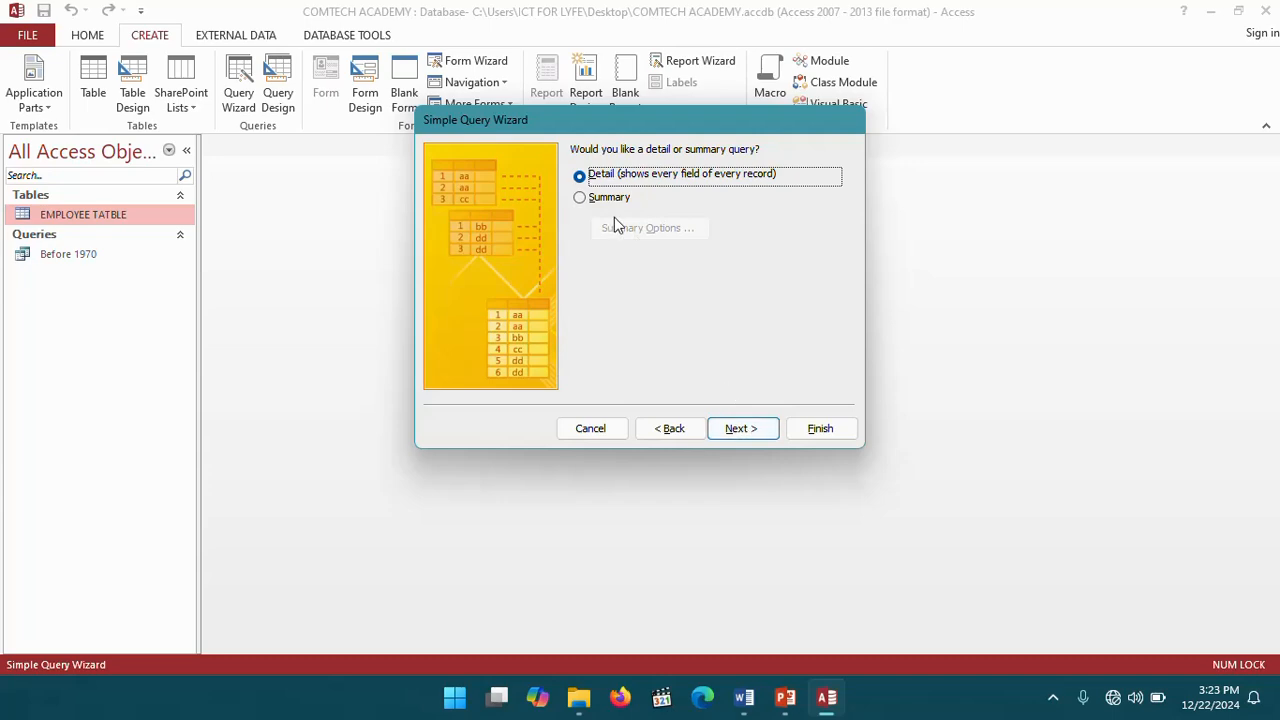
{"action": "left_click", "coordinate": [748, 434]}
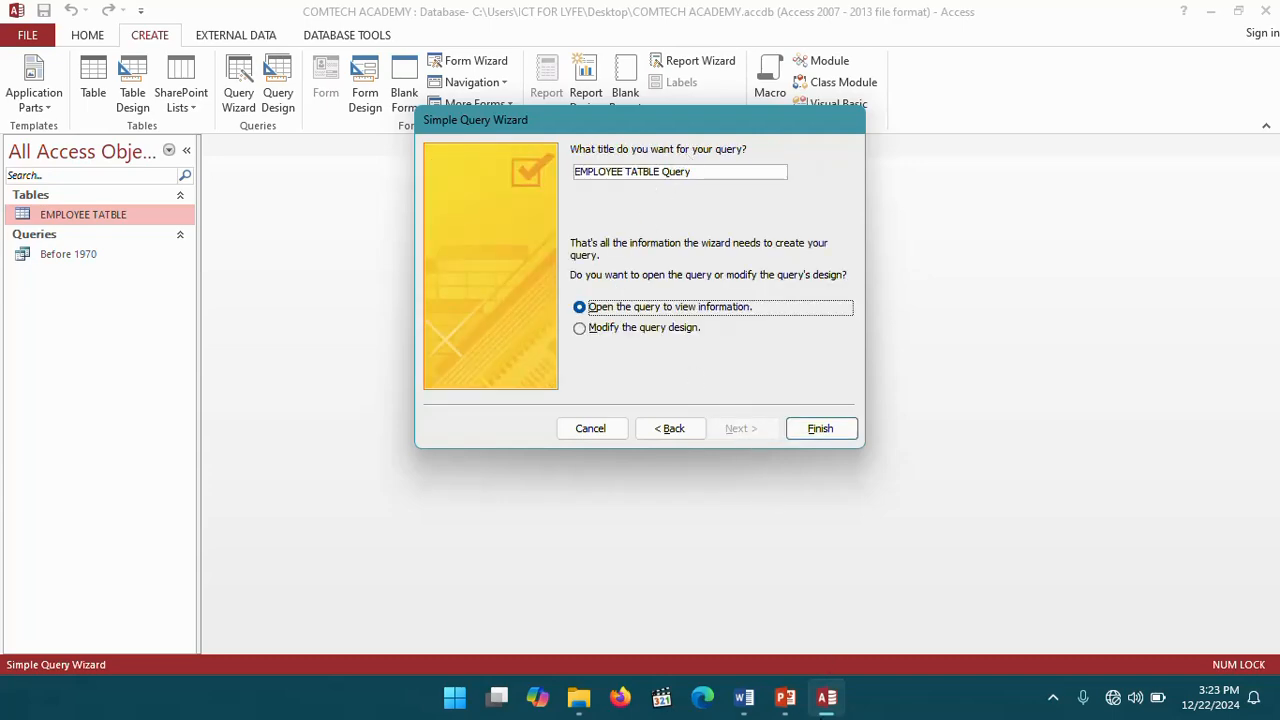
- Title the query BETWEEN and finish the wizard, choosing to modify the query design
{"action": "left_click", "coordinate": [755, 705]}
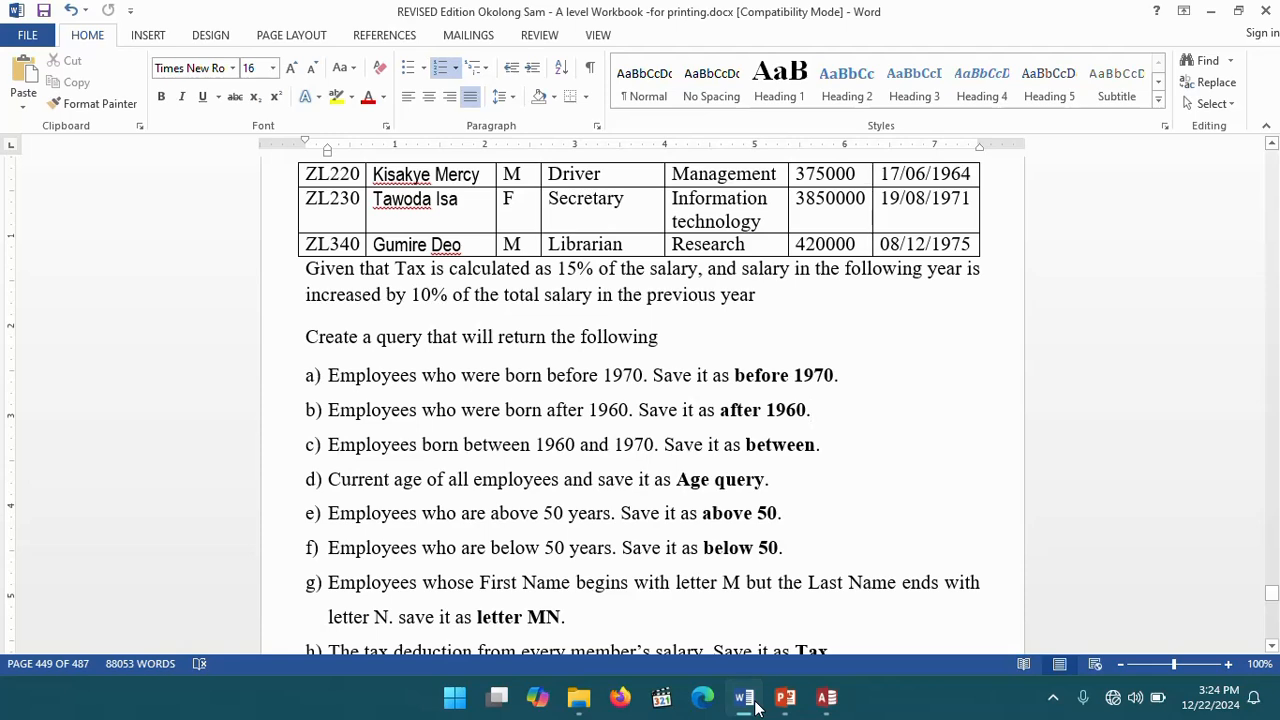
{"action": "left_click", "coordinate": [755, 705]}
{"action": "left_click_drag", "start_coordinate": [702, 171], "coordinate": [548, 172]}
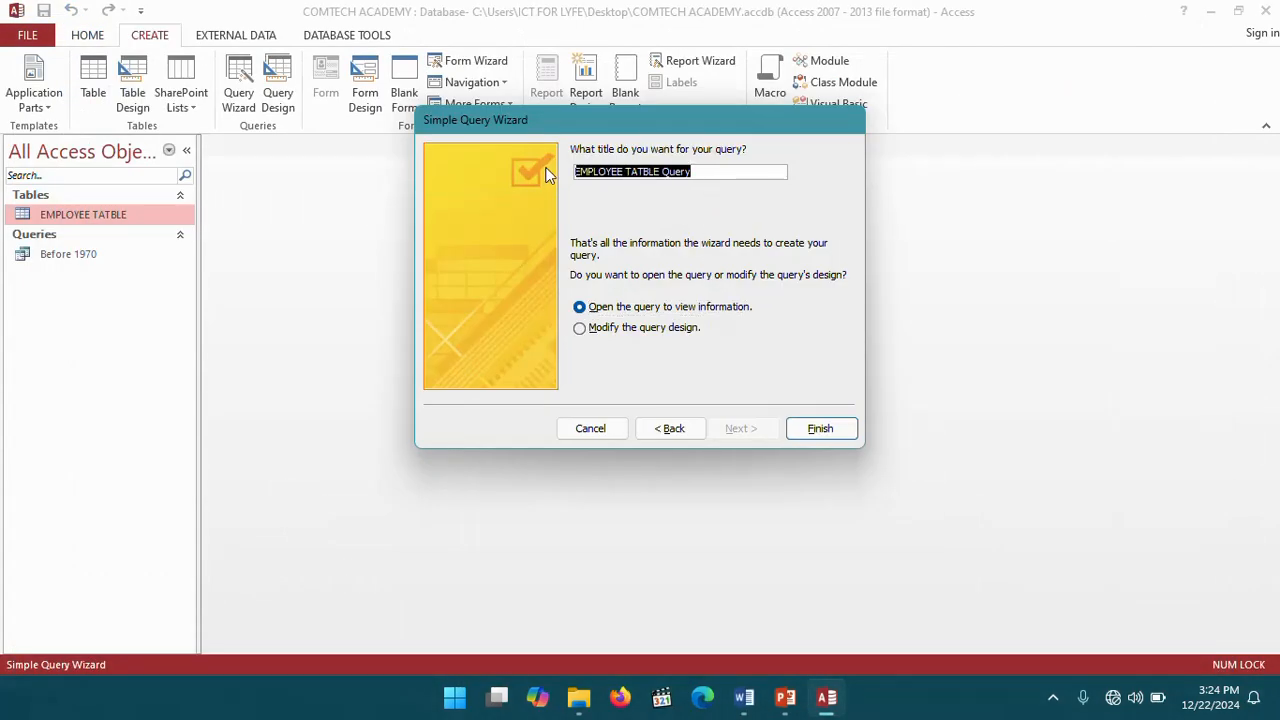
{"action": "type", "text": "BETW"}
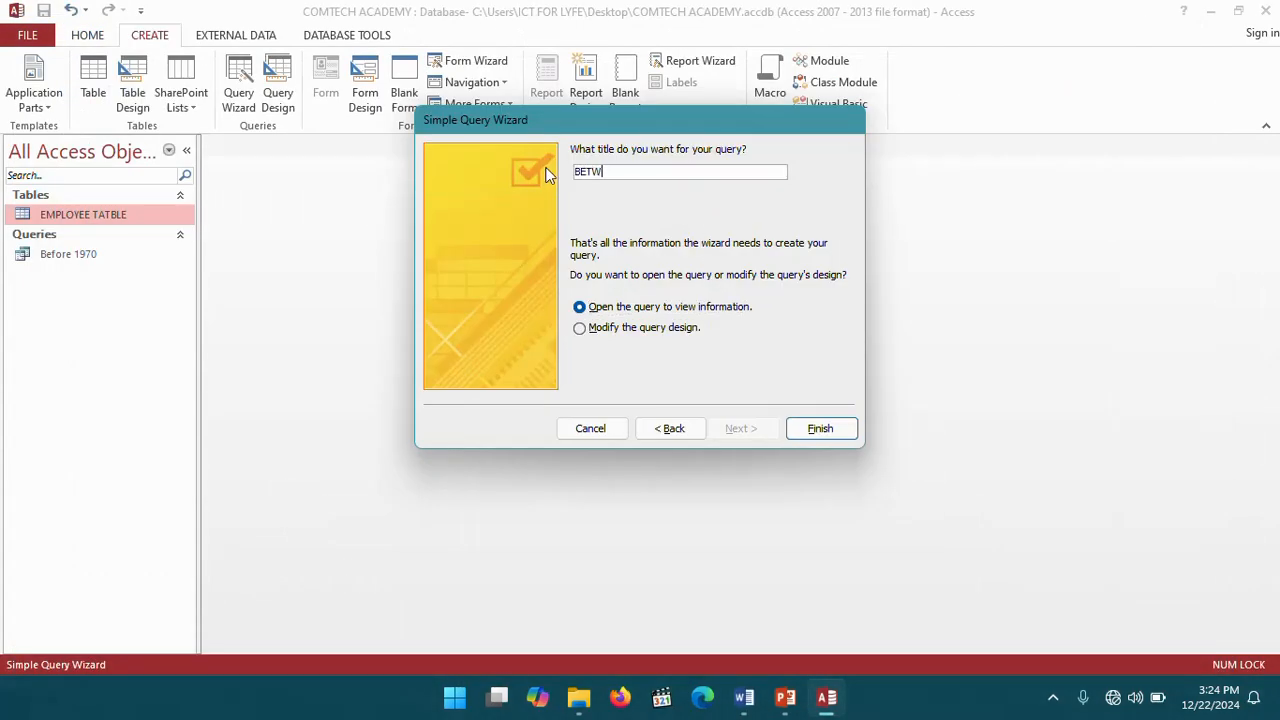
{"action": "type", "text": "EEN"}
{"action": "left_click", "coordinate": [580, 334]}
{"action": "left_click", "coordinate": [808, 432]}
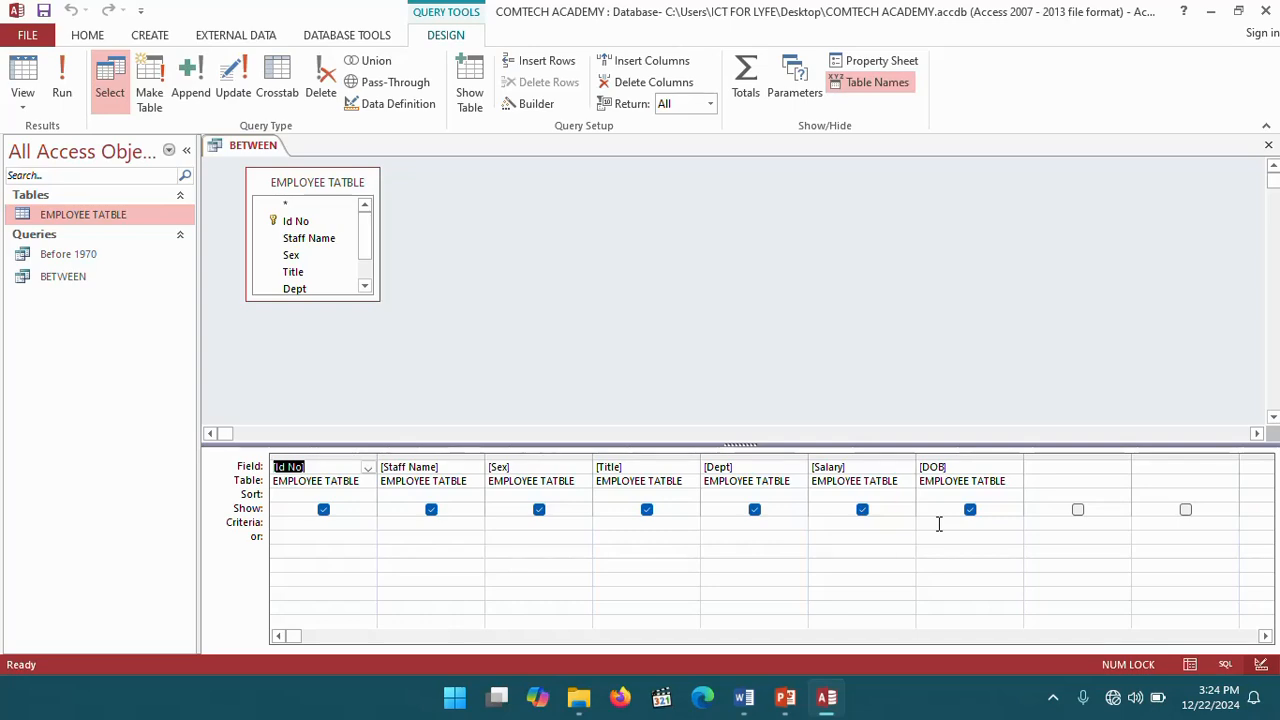
- Open the Zoom box for the DOB criteria and enter YEAR()>1960 and YEAR()<1970
{"action": "left_click", "coordinate": [746, 700]}
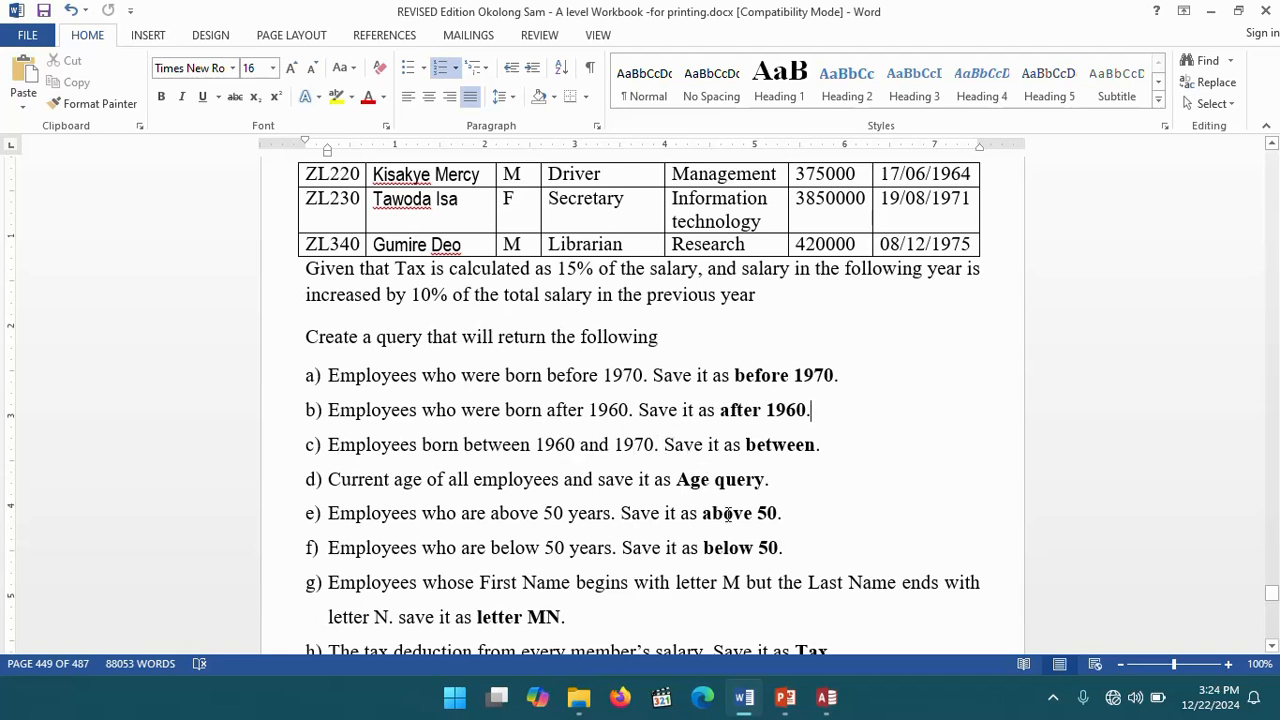
{"action": "left_click", "coordinate": [826, 697]}
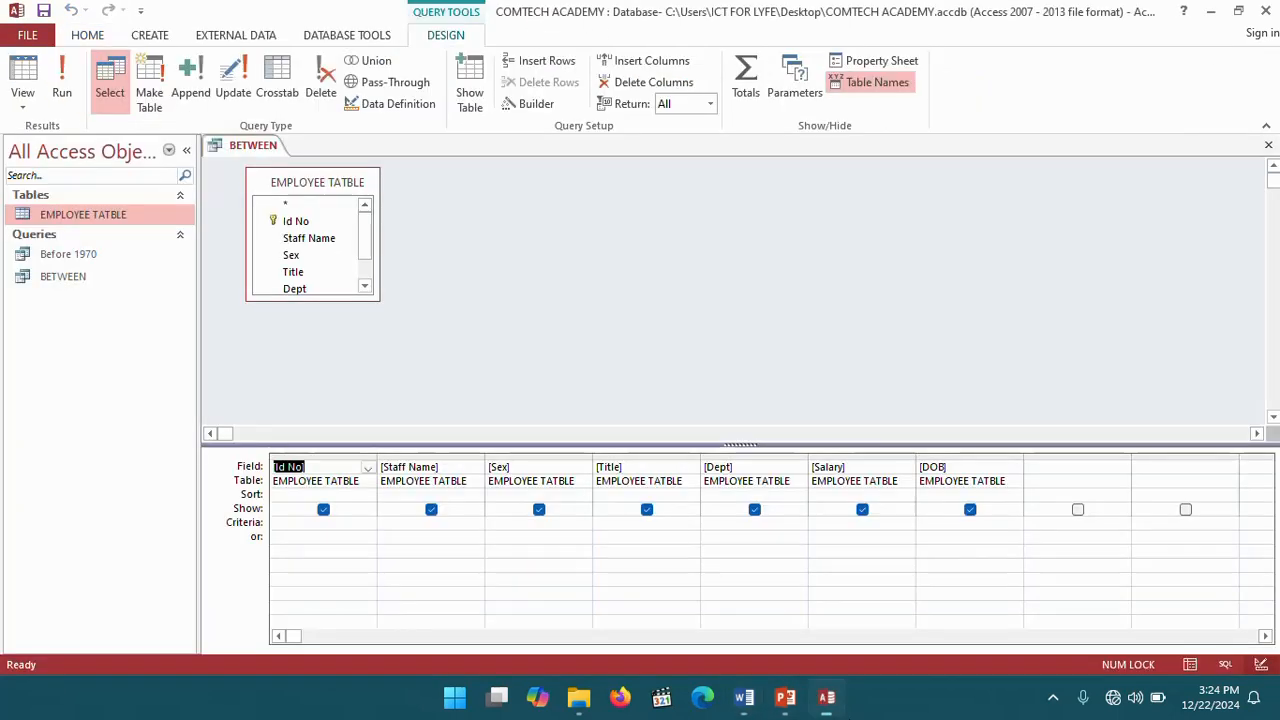
{"action": "left_click", "coordinate": [946, 522]}
{"action": "right_click", "coordinate": [946, 522]}
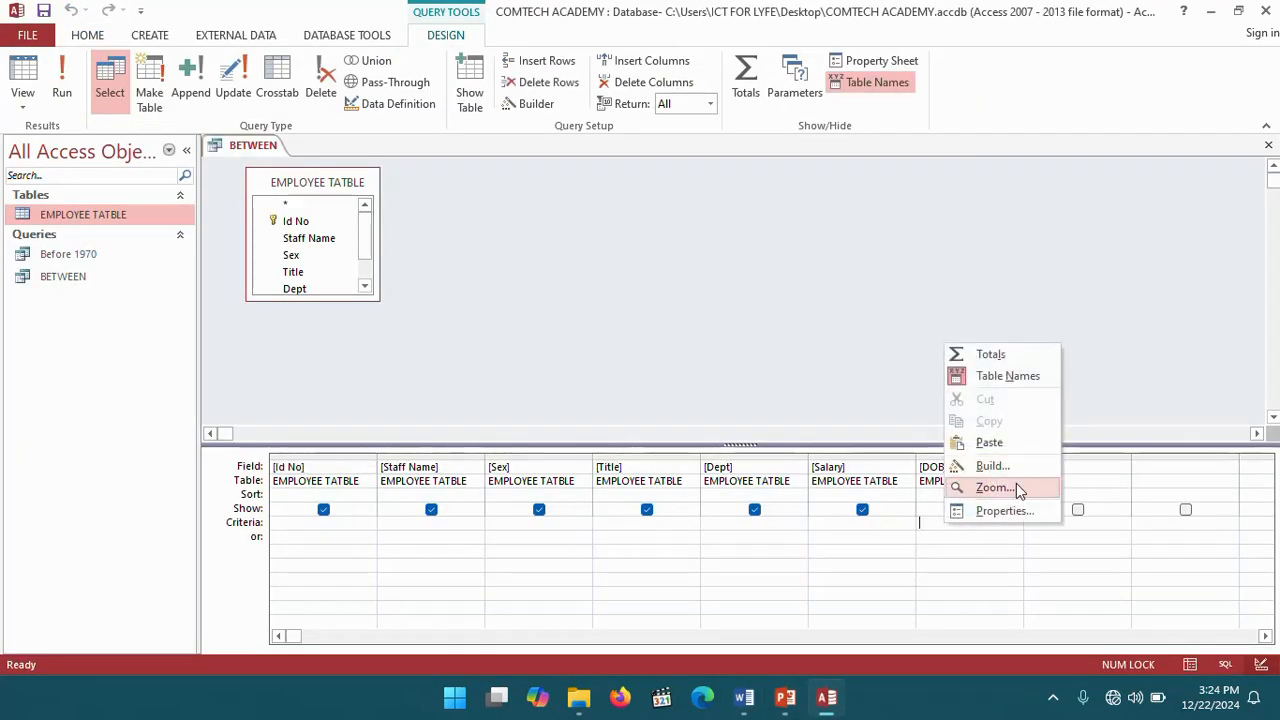
{"action": "left_click", "coordinate": [975, 488]}
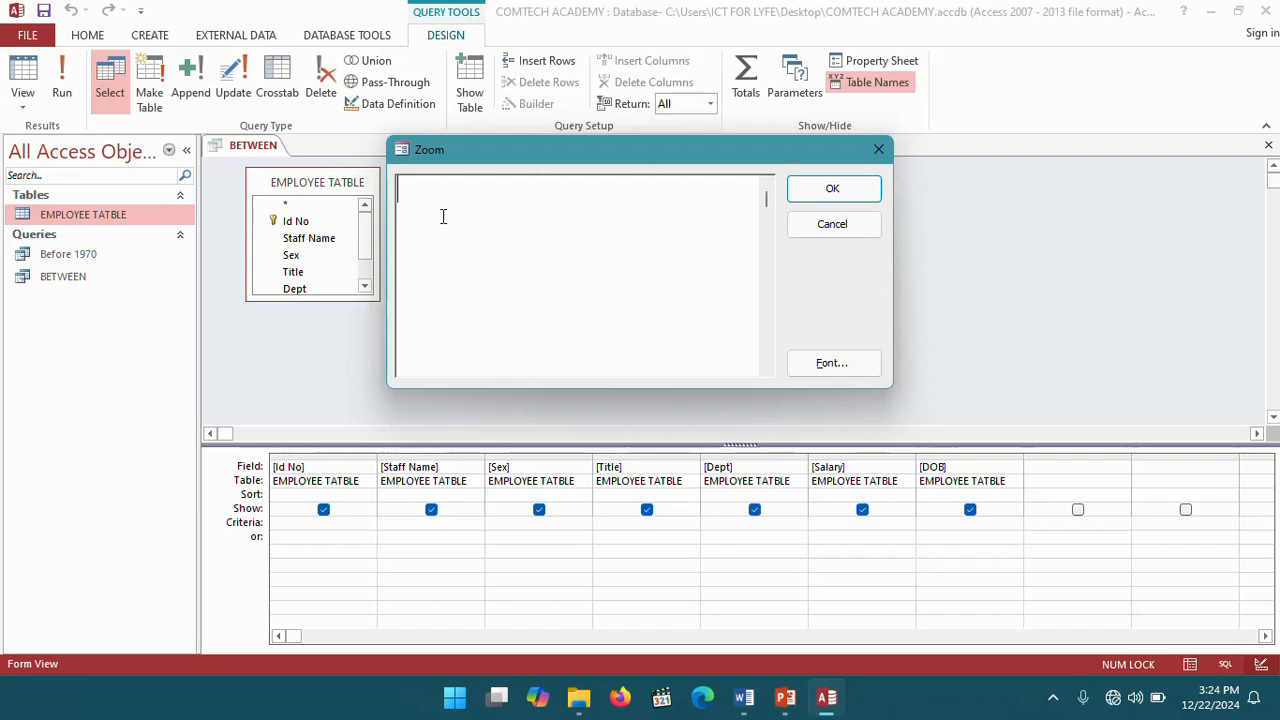
{"action": "type", "text": "YEAR()"}
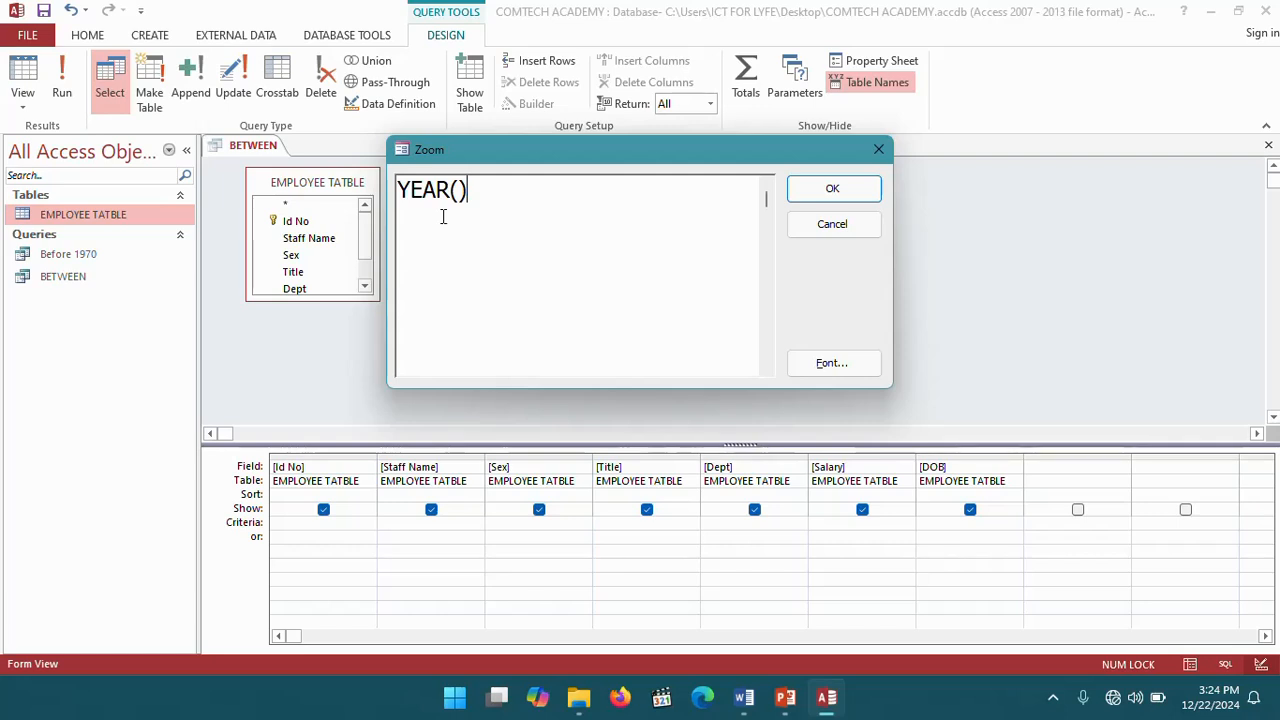
{"action": "type", "text": ">"}
{"action": "type", "text": "19"}
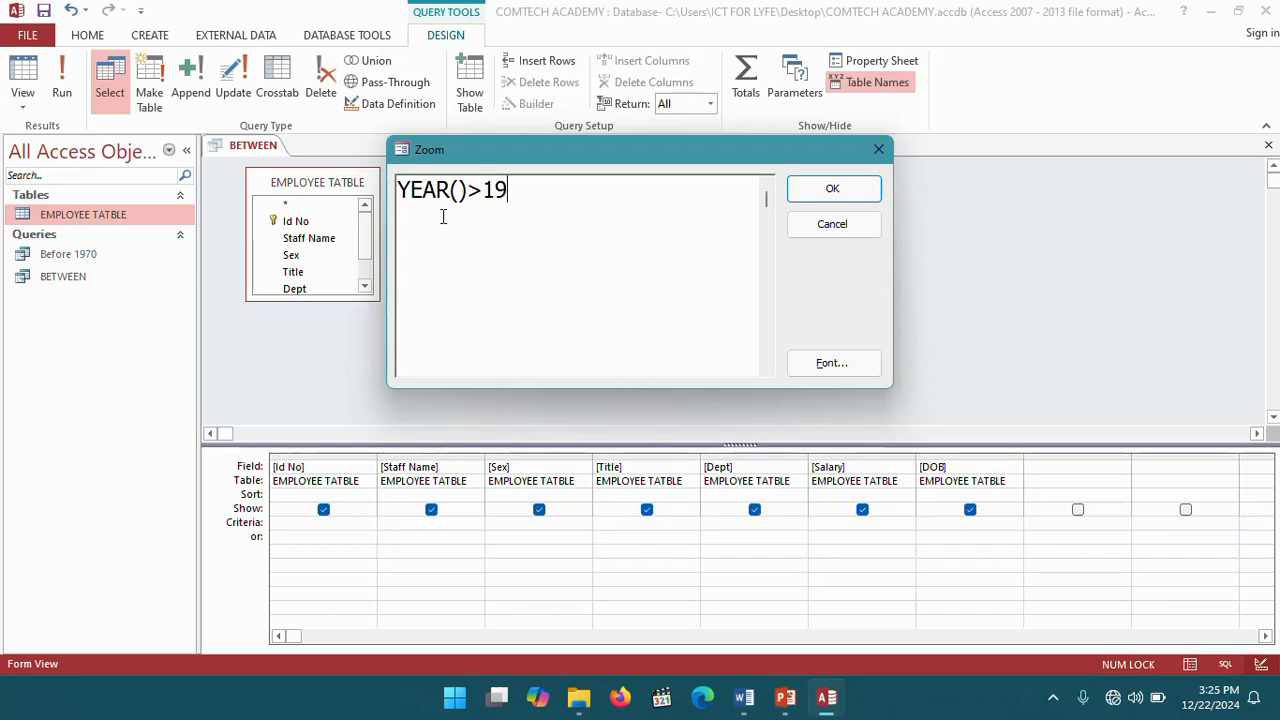
{"action": "type", "text": "60 "}
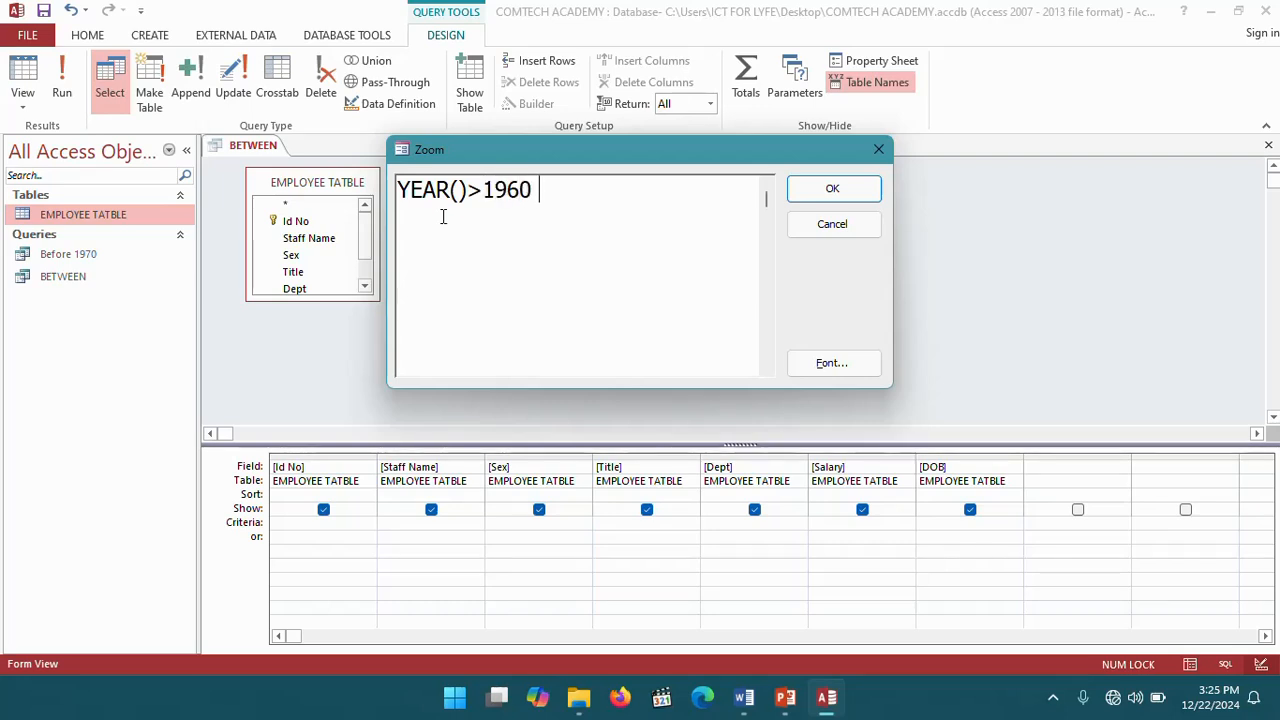
{"action": "type", "text": "and "}
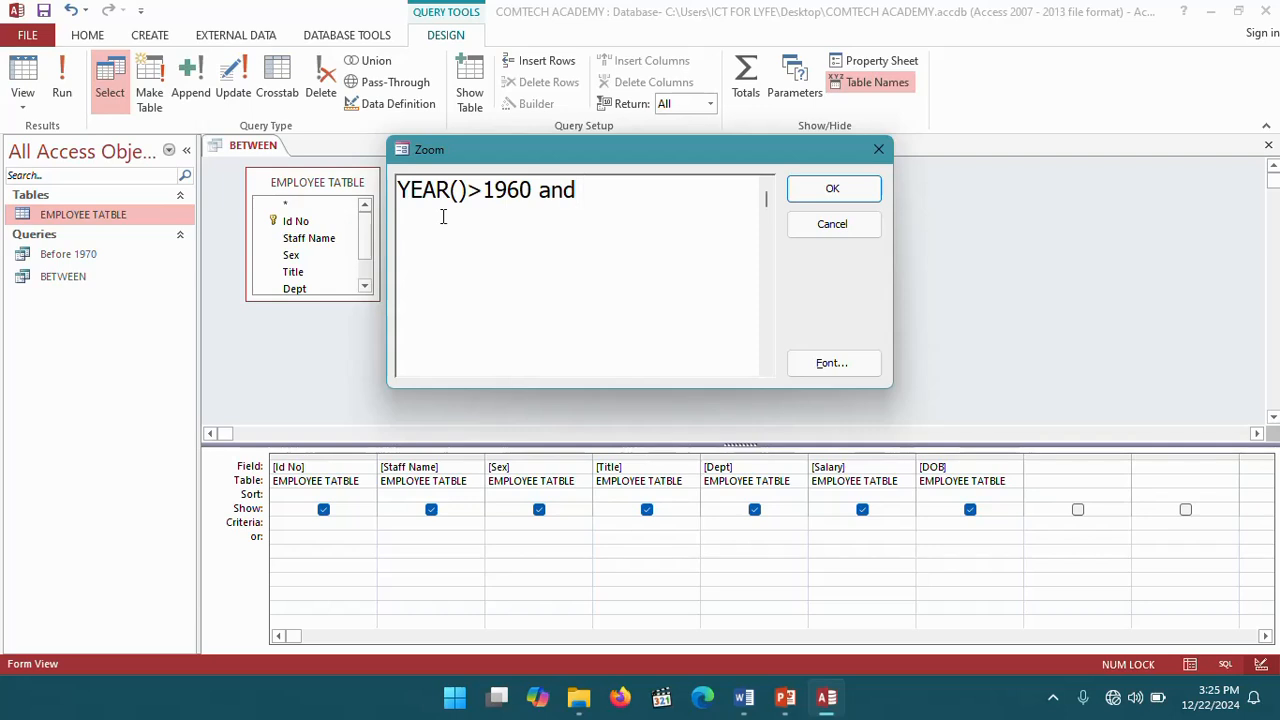
{"action": "type", "text": "YEAR()"}
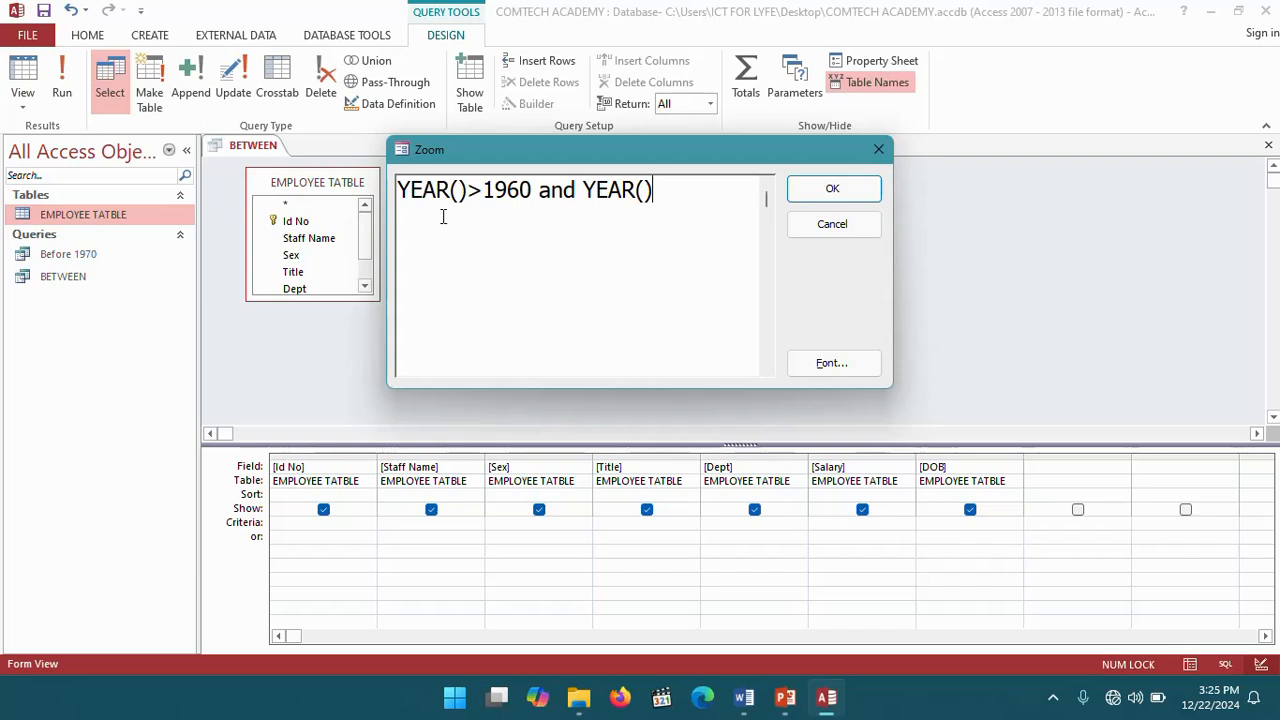
{"action": "type", "text": "<1970"}
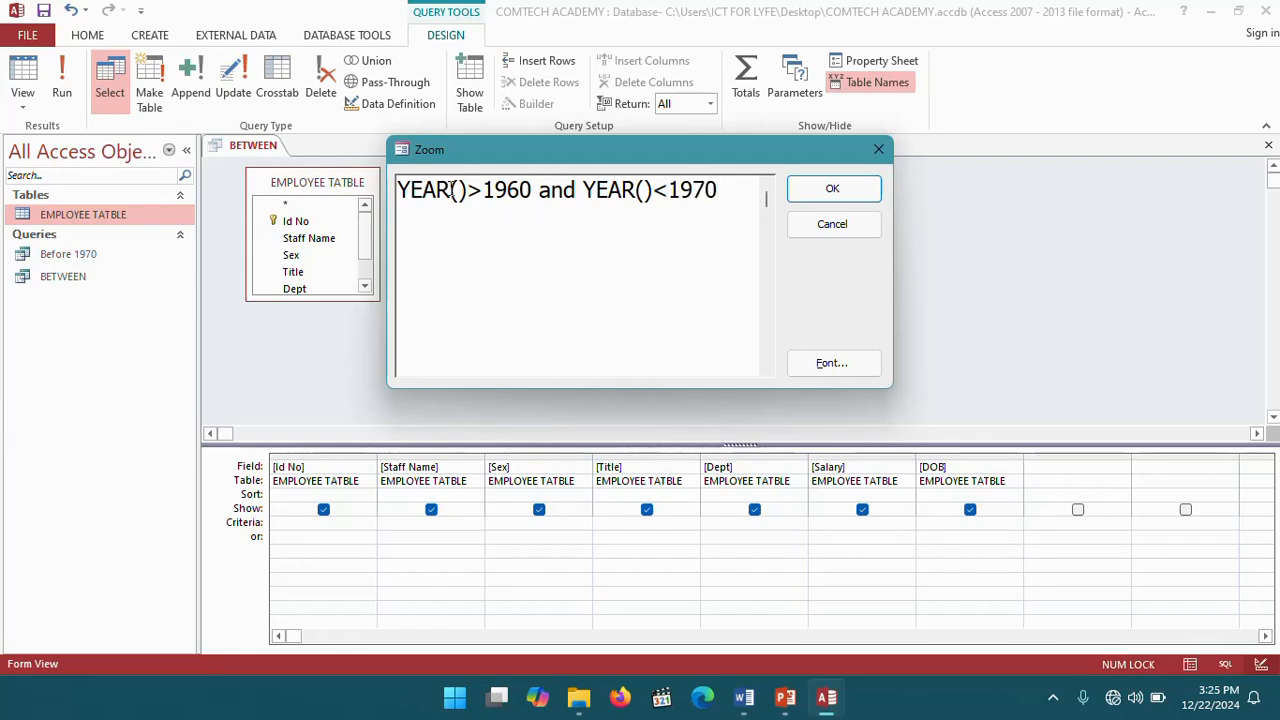
- Insert [DOB] inside both YEAR functions and apply the criterion
{"action": "left_click", "coordinate": [459, 190]}
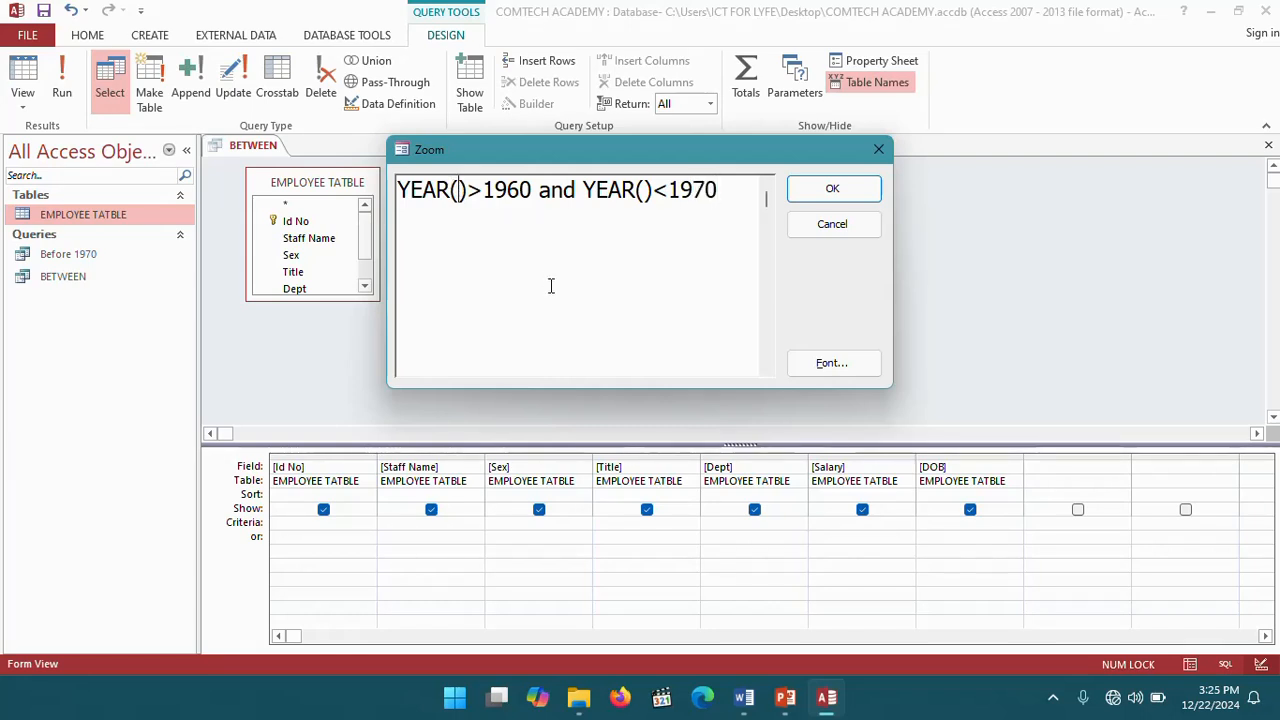
{"action": "type", "text": "["}
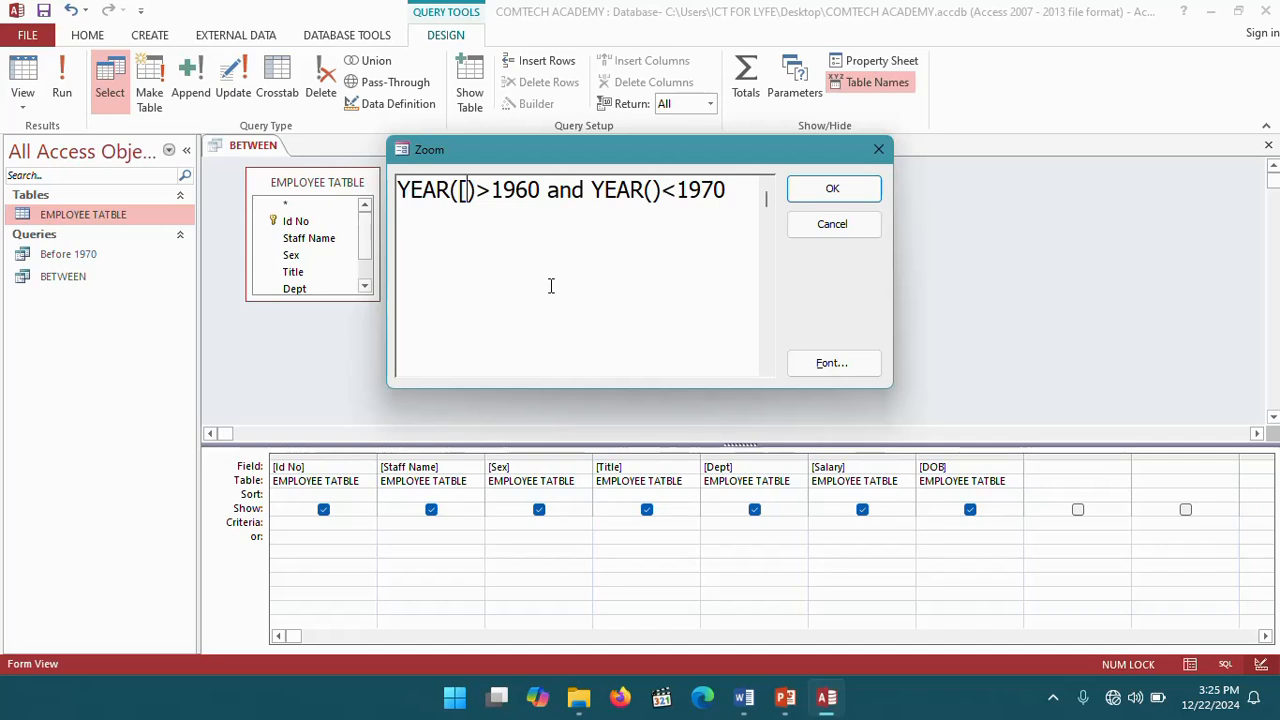
{"action": "type", "text": "DO"}
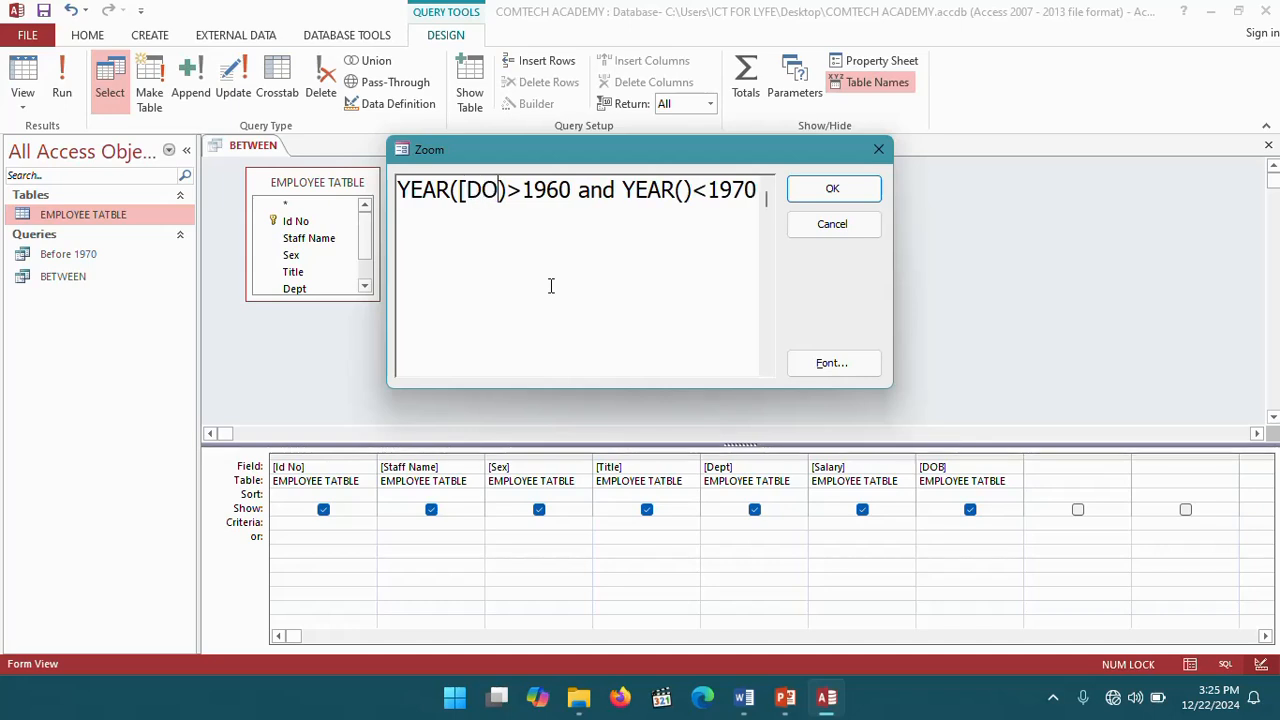
{"action": "type", "text": "B]"}
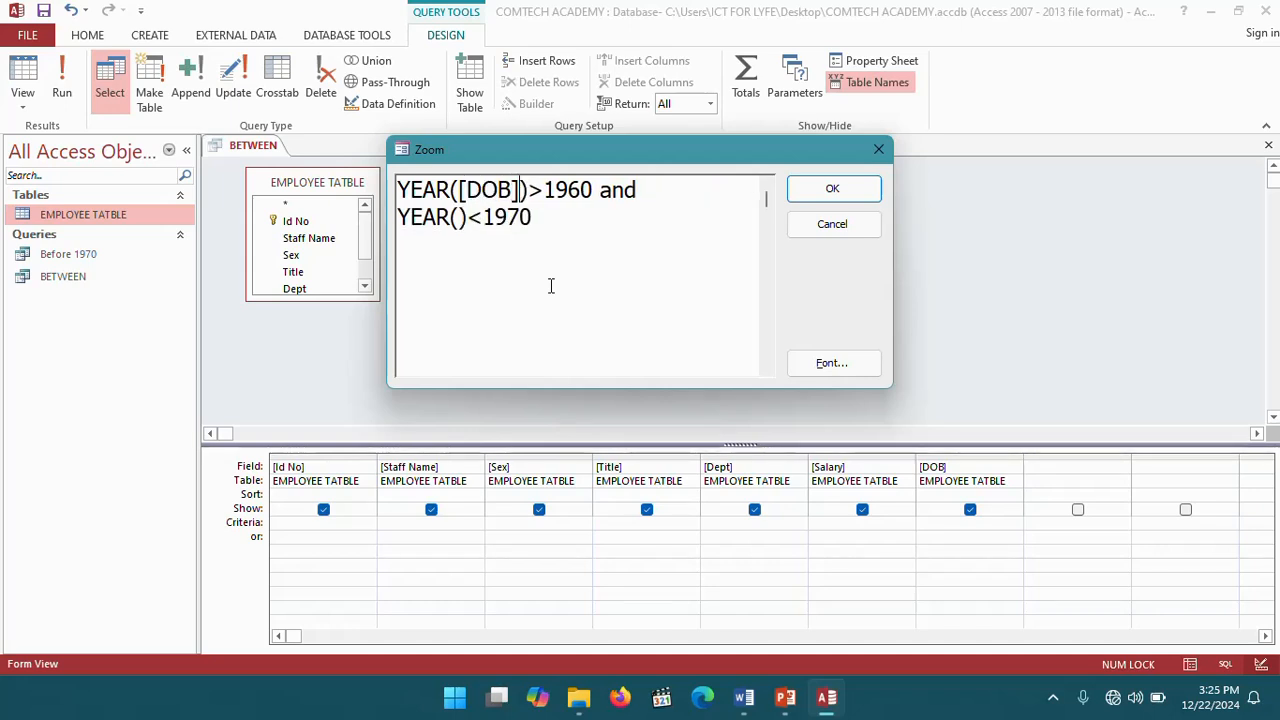
{"action": "left_click", "coordinate": [460, 217]}
{"action": "type", "text": "[DO"}
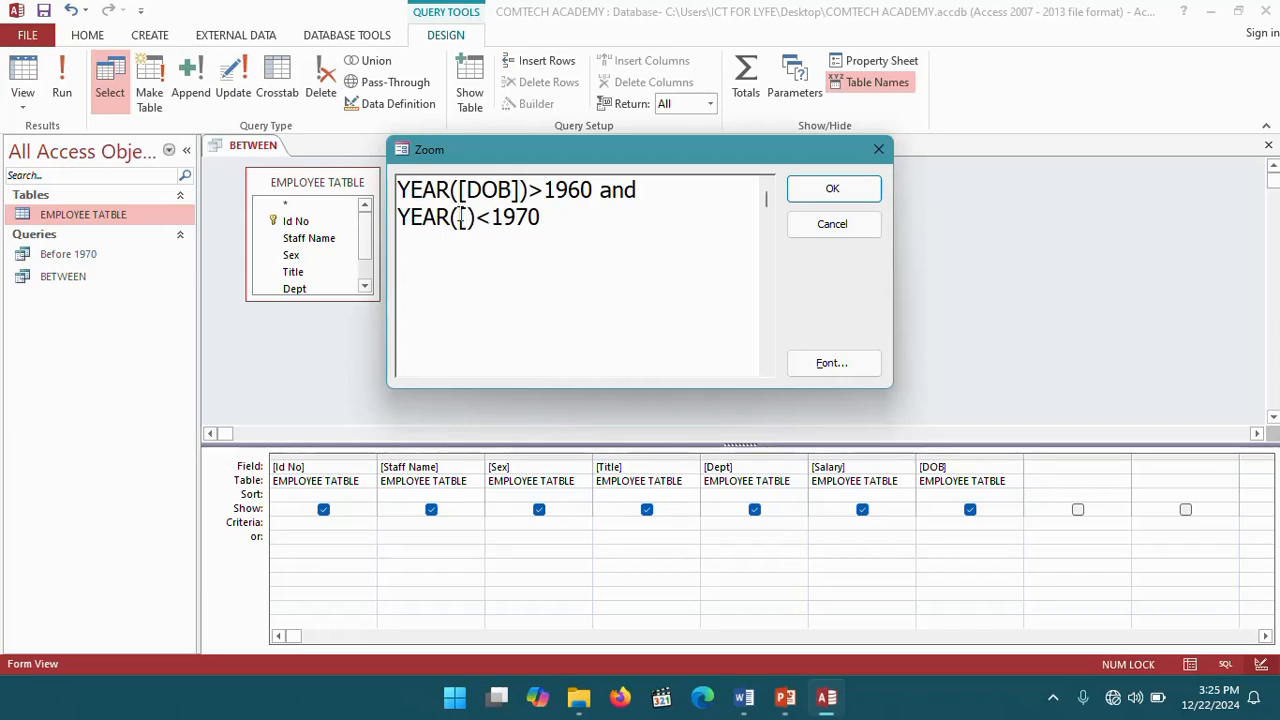
{"action": "type", "text": "B]"}
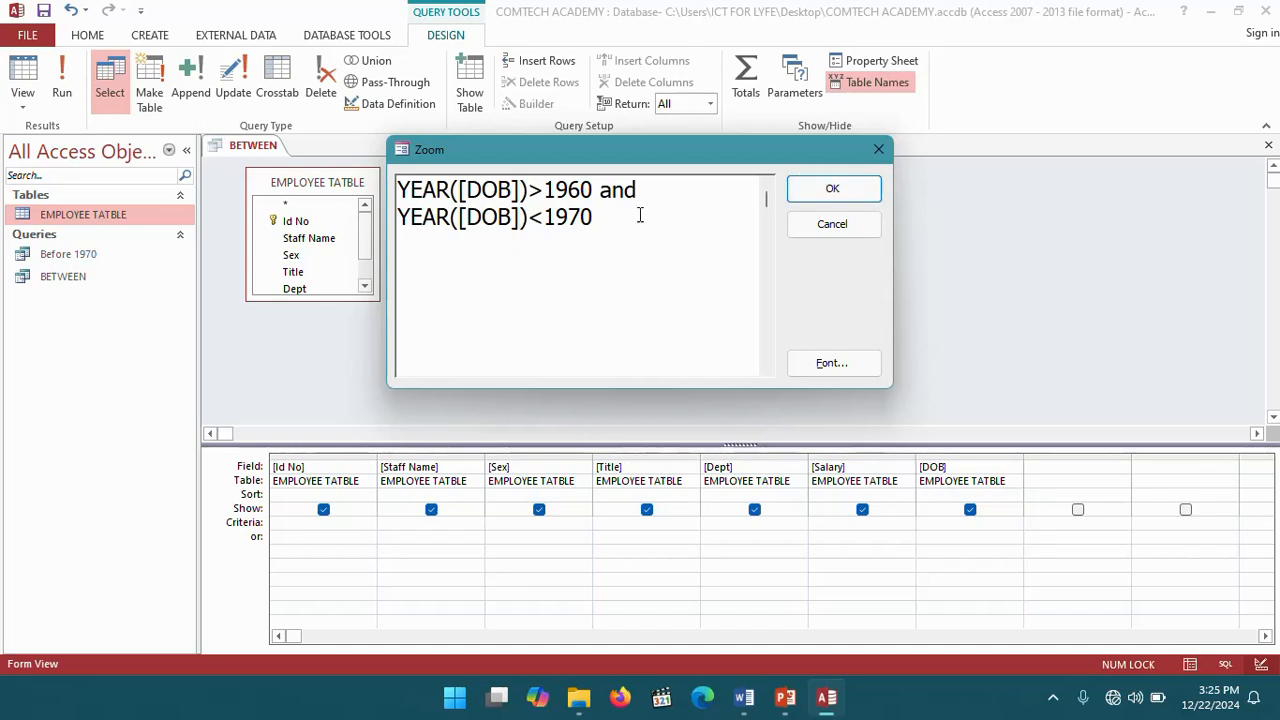
{"action": "left_click", "coordinate": [830, 190]}
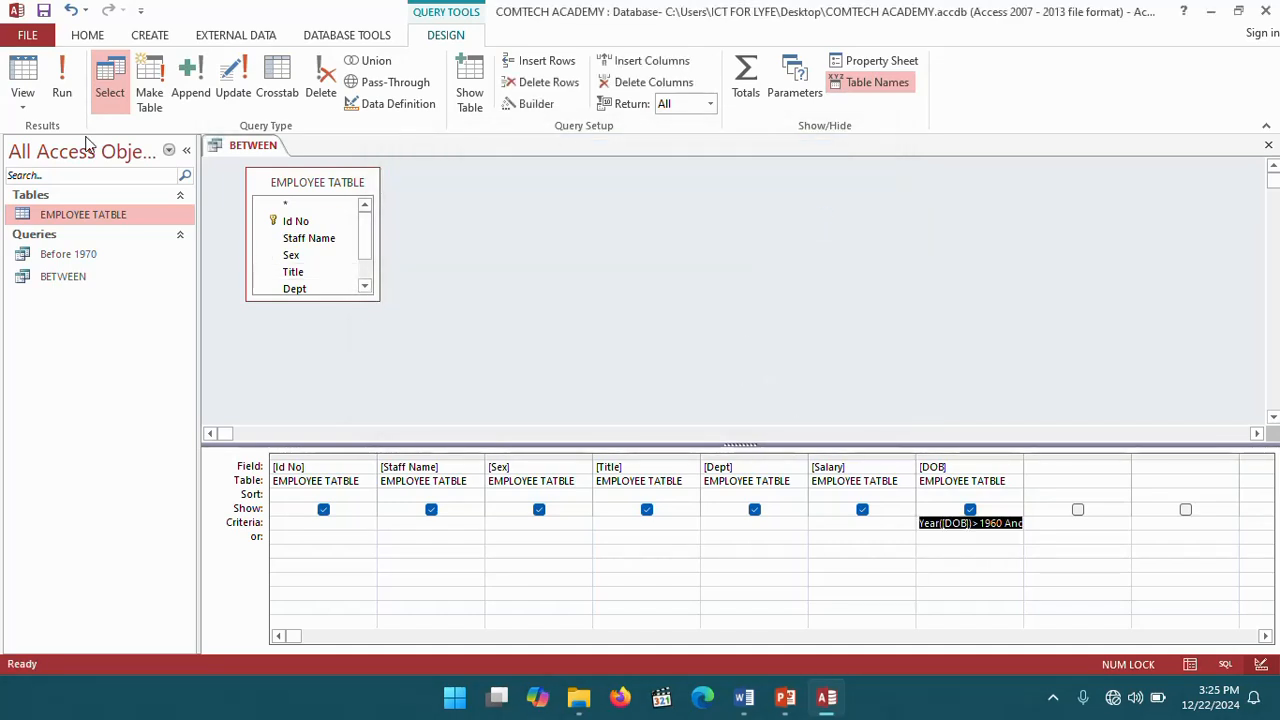
- Run the BETWEEN query, then close it, saving the changes
{"action": "left_click", "coordinate": [58, 65]}
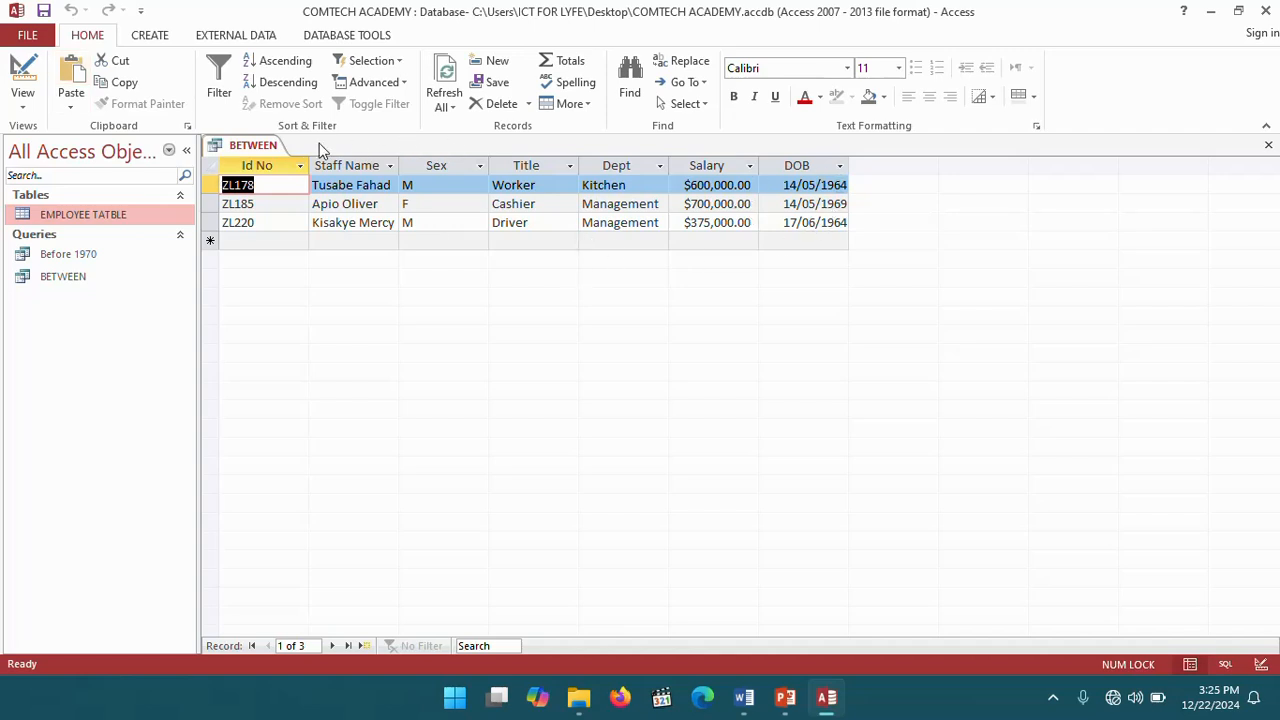
{"action": "right_click", "coordinate": [250, 145]}
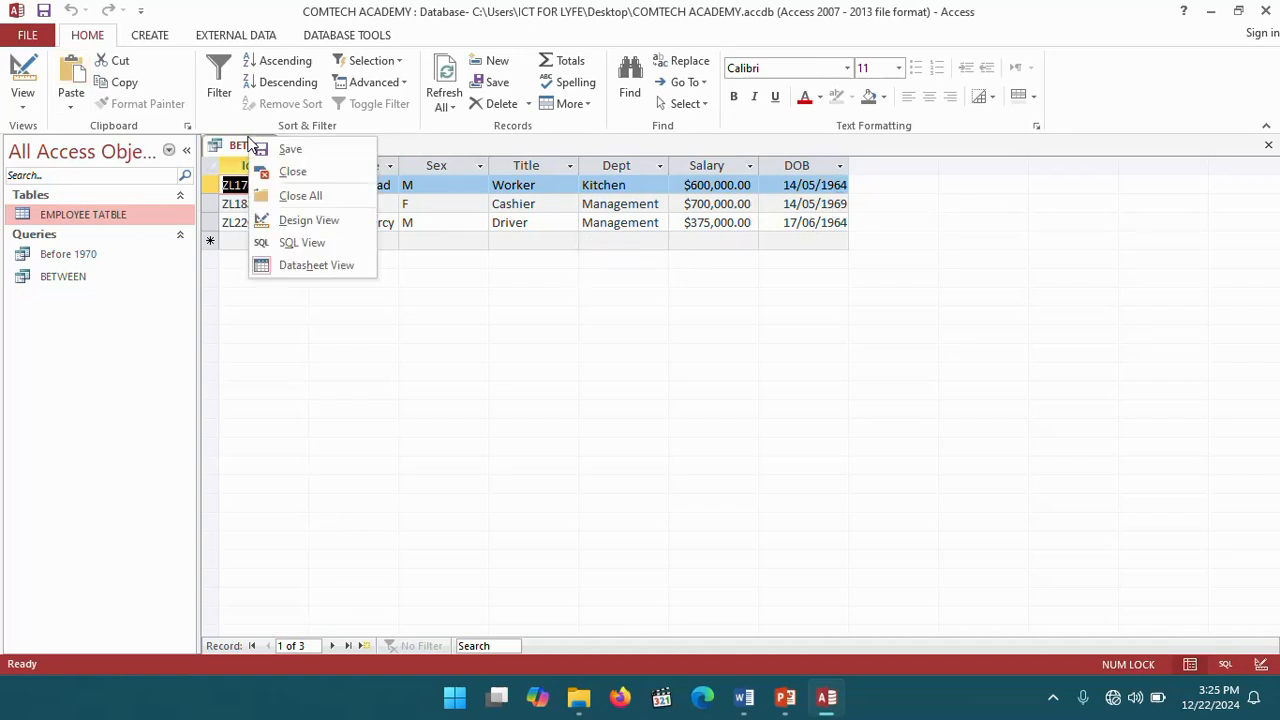
{"action": "left_click", "coordinate": [293, 172]}
{"action": "left_click", "coordinate": [570, 399]}
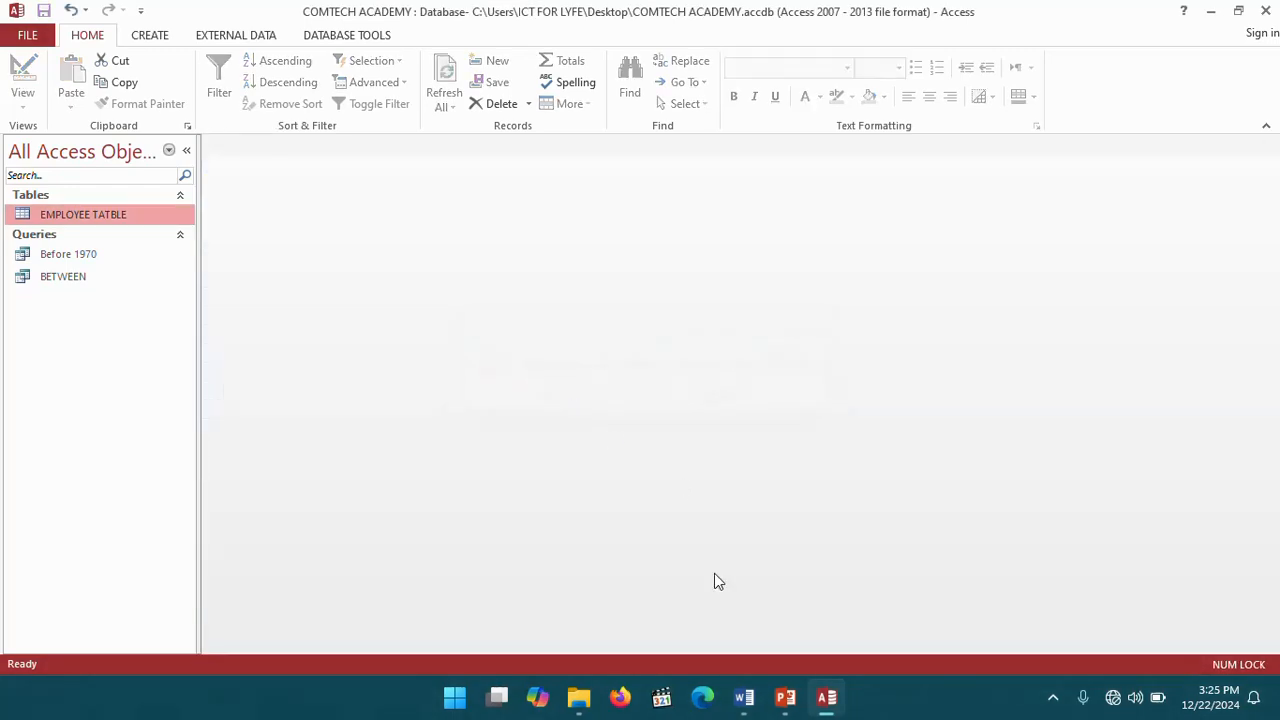
- Switch to the Word workbook and read through the remaining query tasks
{"action": "left_click", "coordinate": [746, 699]}
{"action": "scroll", "coordinate": [598, 452], "scroll_direction": "down", "scroll_amount": 5}
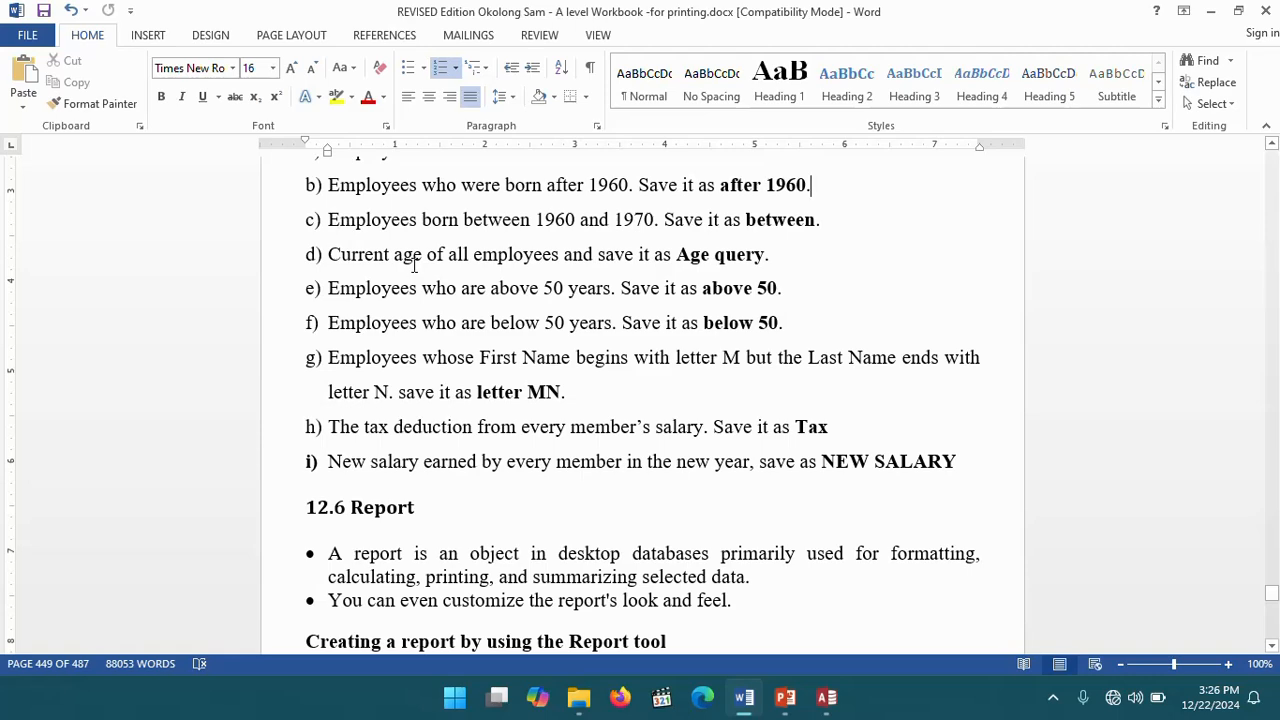
{"action": "scroll", "coordinate": [420, 268], "scroll_direction": "up", "scroll_amount": 3}
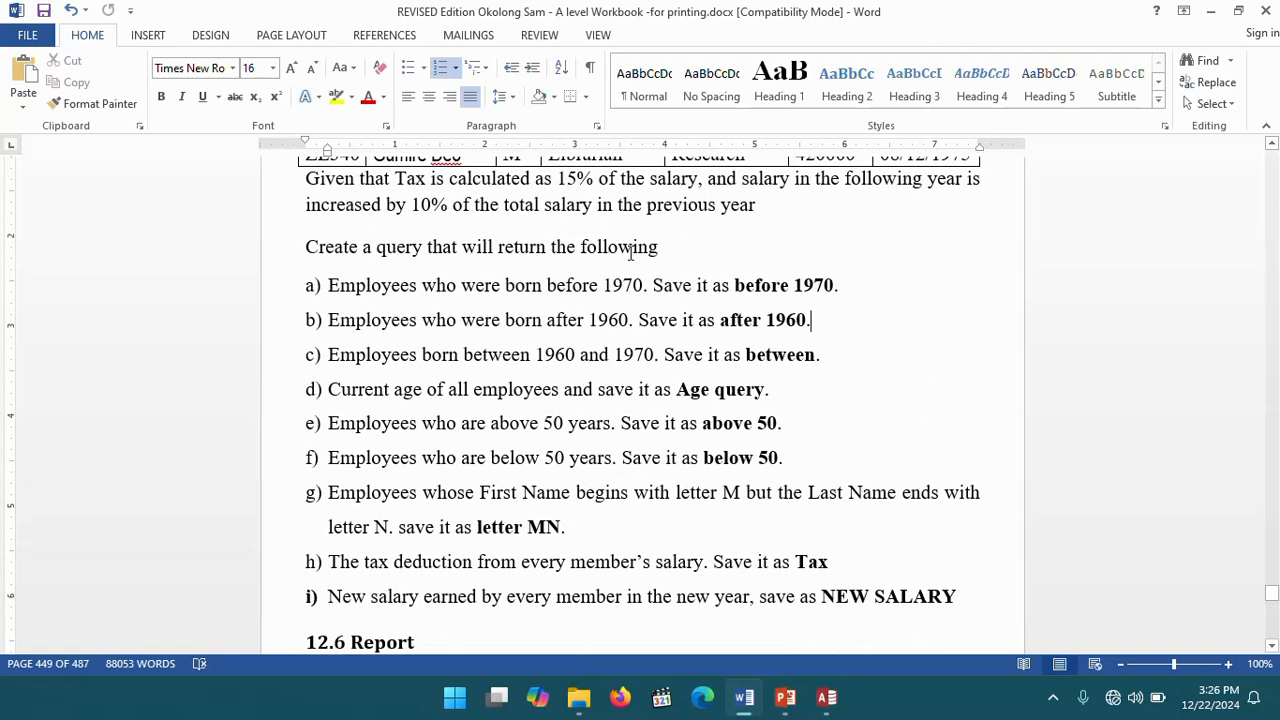
{"action": "scroll", "coordinate": [463, 321], "scroll_direction": "down", "scroll_amount": 2}
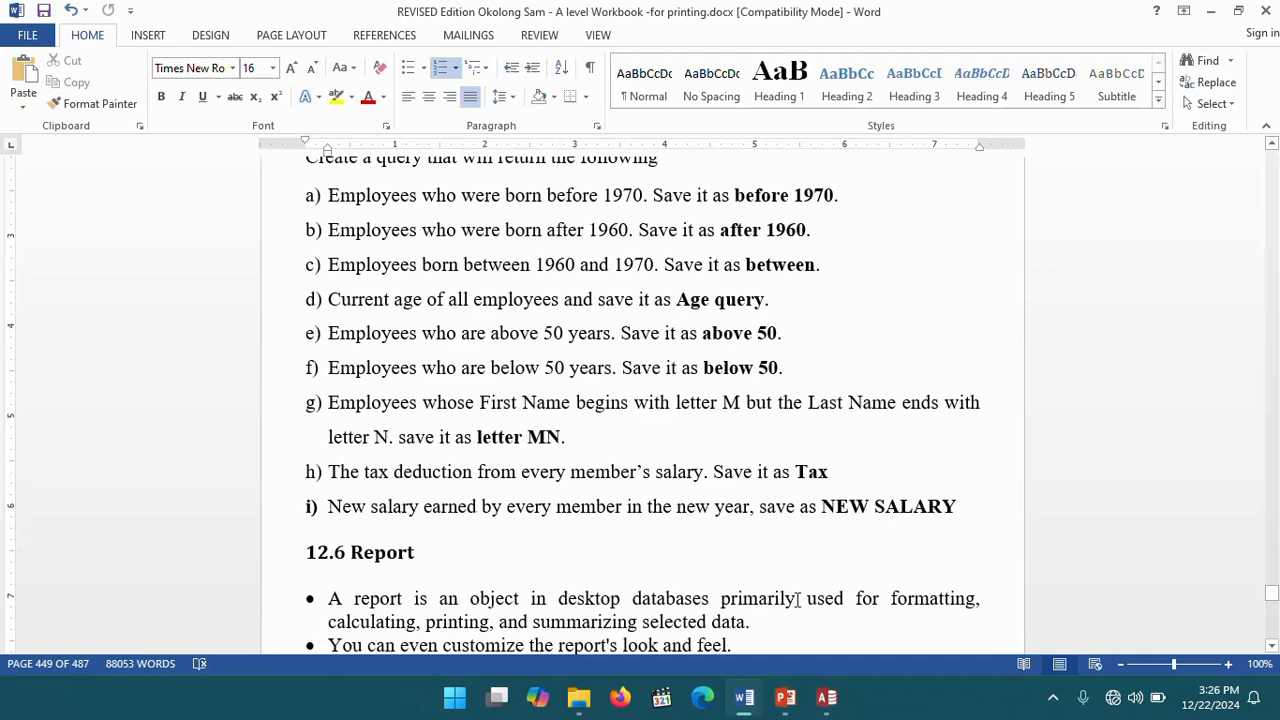
- Switch to Access and run the Simple Query Wizard on EMPLOYEE TATBLE, adding all fields as a detail query
{"action": "left_click", "coordinate": [828, 697]}
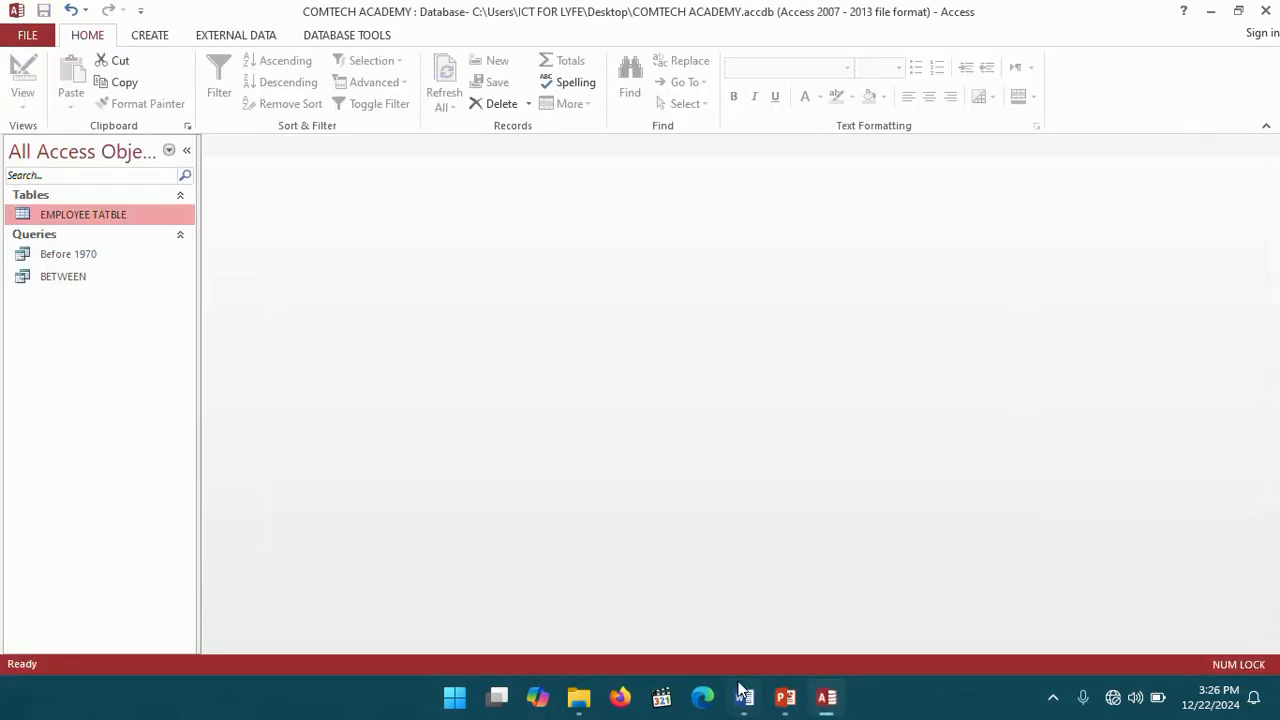
{"action": "left_click", "coordinate": [150, 35]}
{"action": "left_click", "coordinate": [247, 105]}
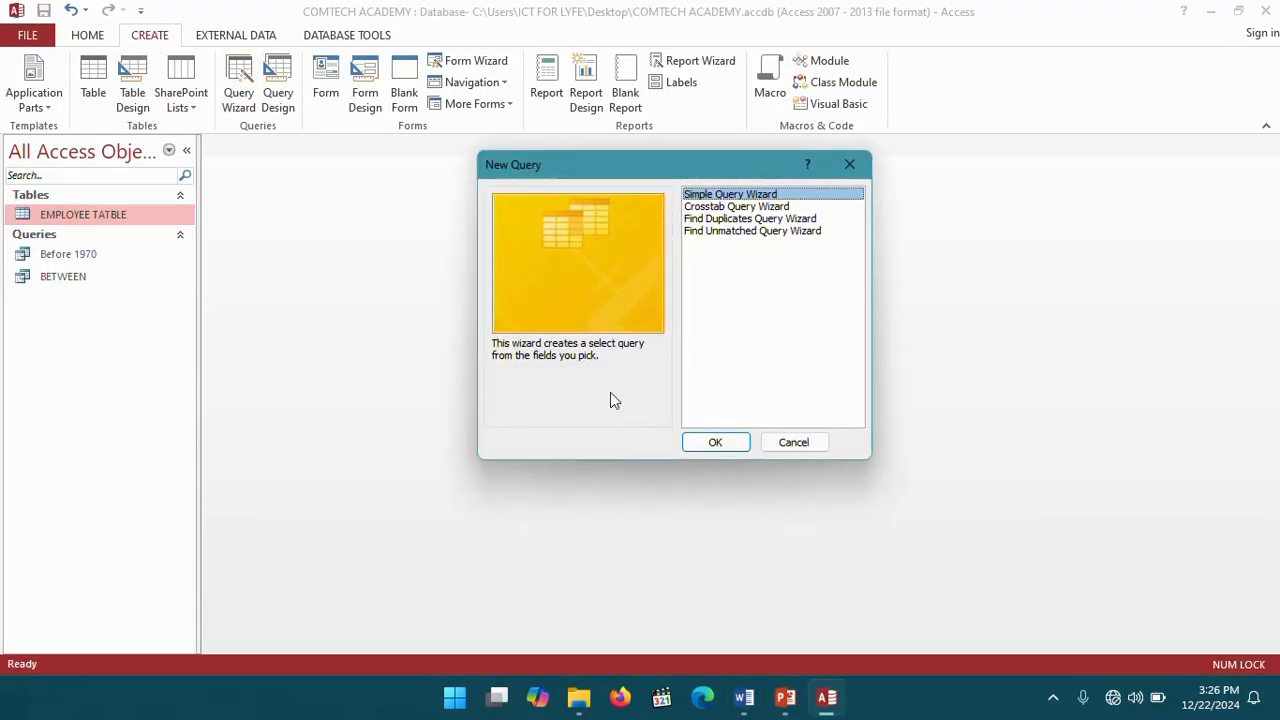
{"action": "left_click", "coordinate": [734, 443]}
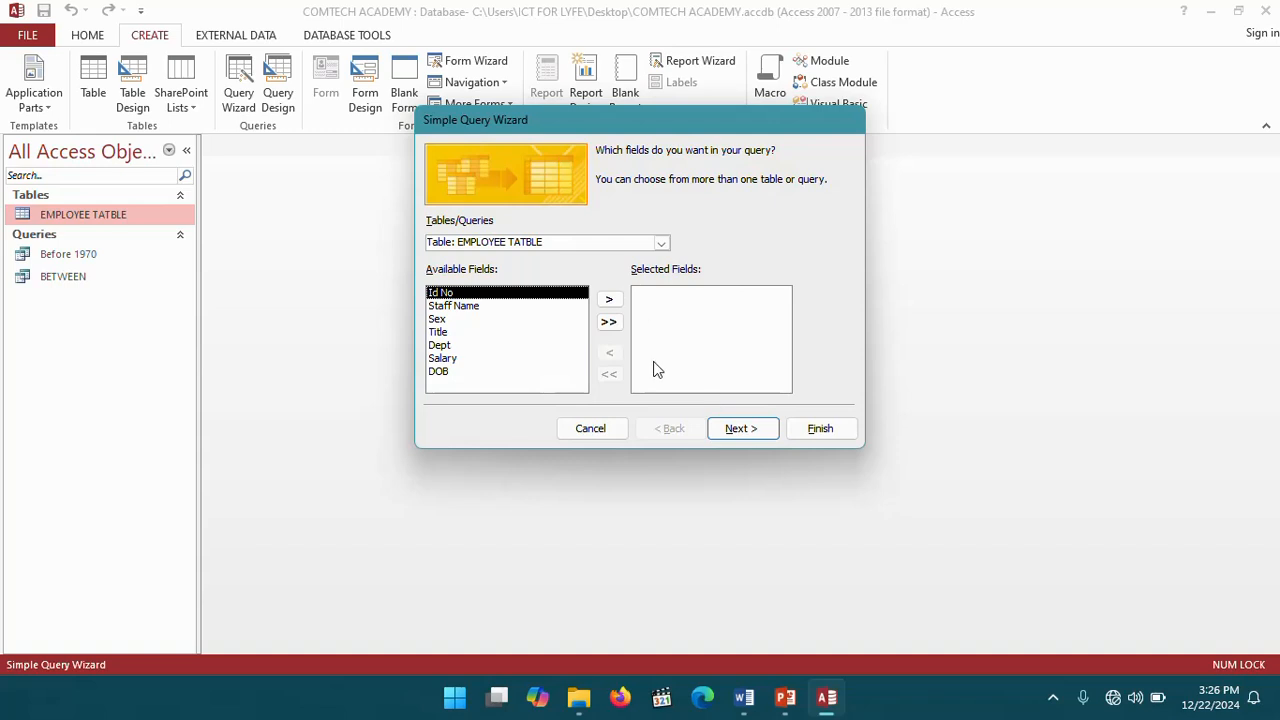
{"action": "left_click", "coordinate": [608, 321]}
{"action": "left_click", "coordinate": [741, 430]}
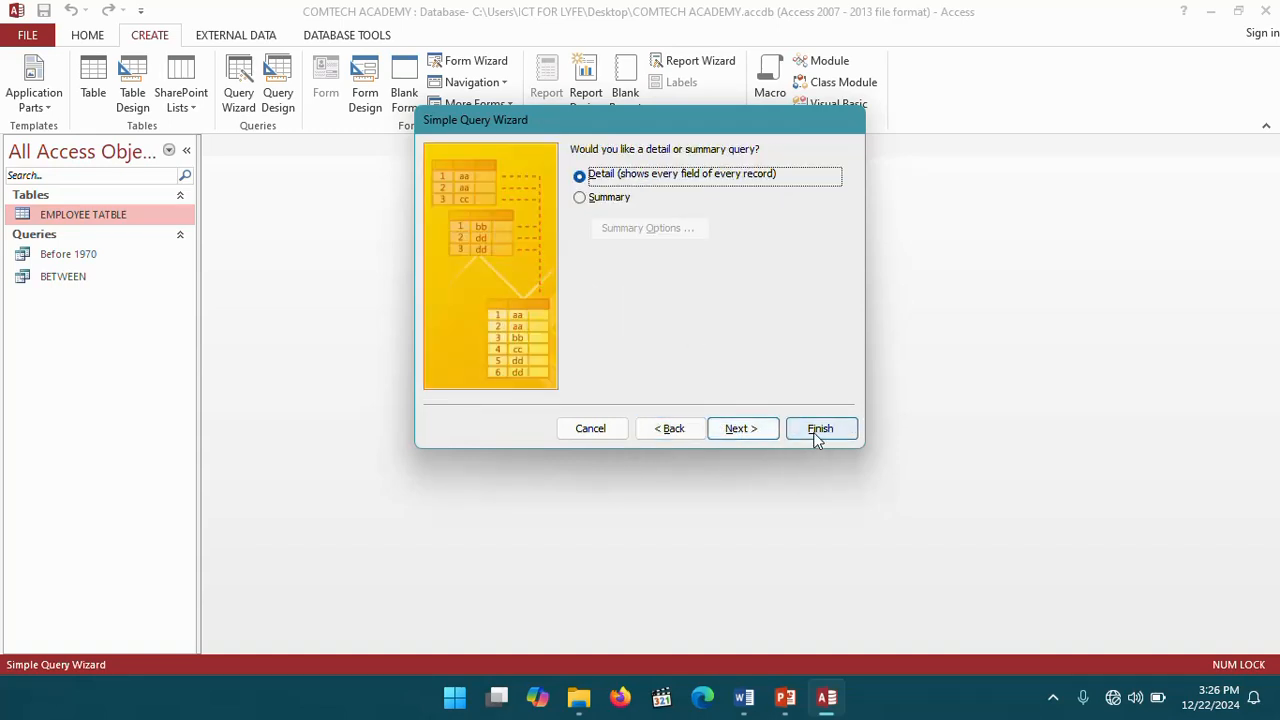
{"action": "left_click", "coordinate": [741, 430]}
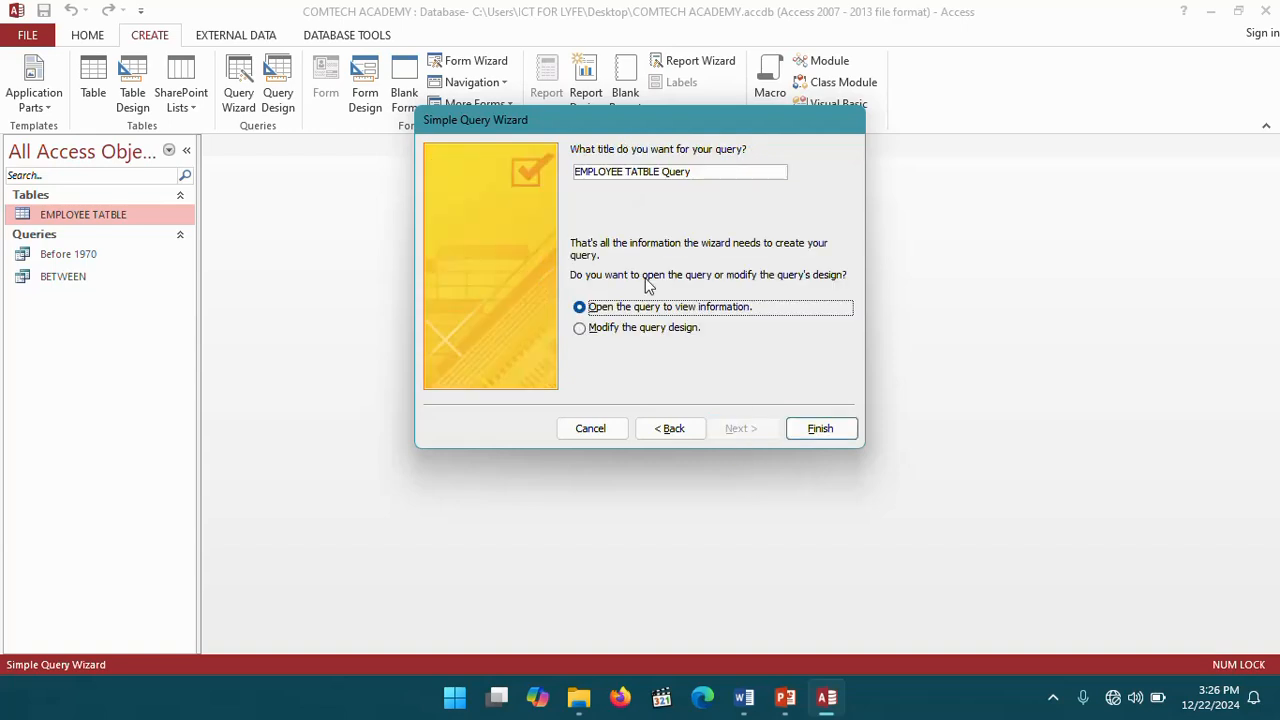
- Title the query Age and finish the wizard, choosing to modify the query design
{"action": "left_click_drag", "start_coordinate": [645, 171], "coordinate": [550, 170]}
{"action": "type", "text": "Age"}
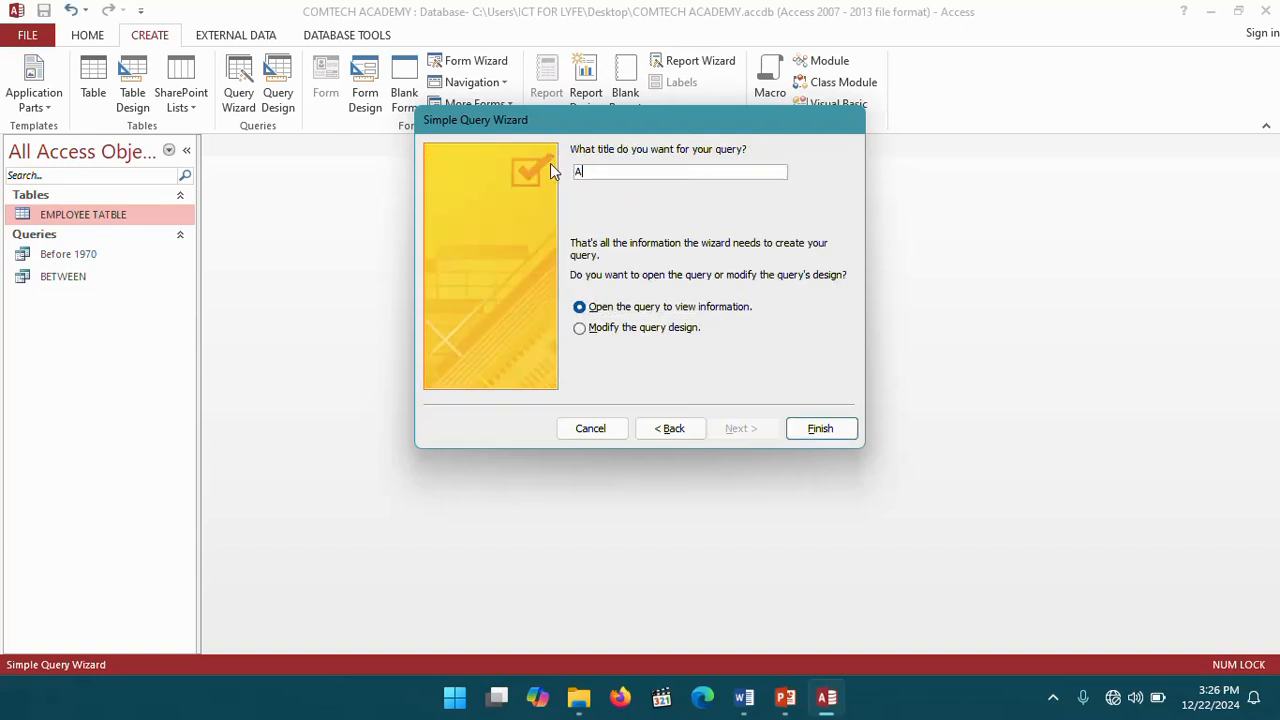
{"action": "left_click", "coordinate": [581, 328]}
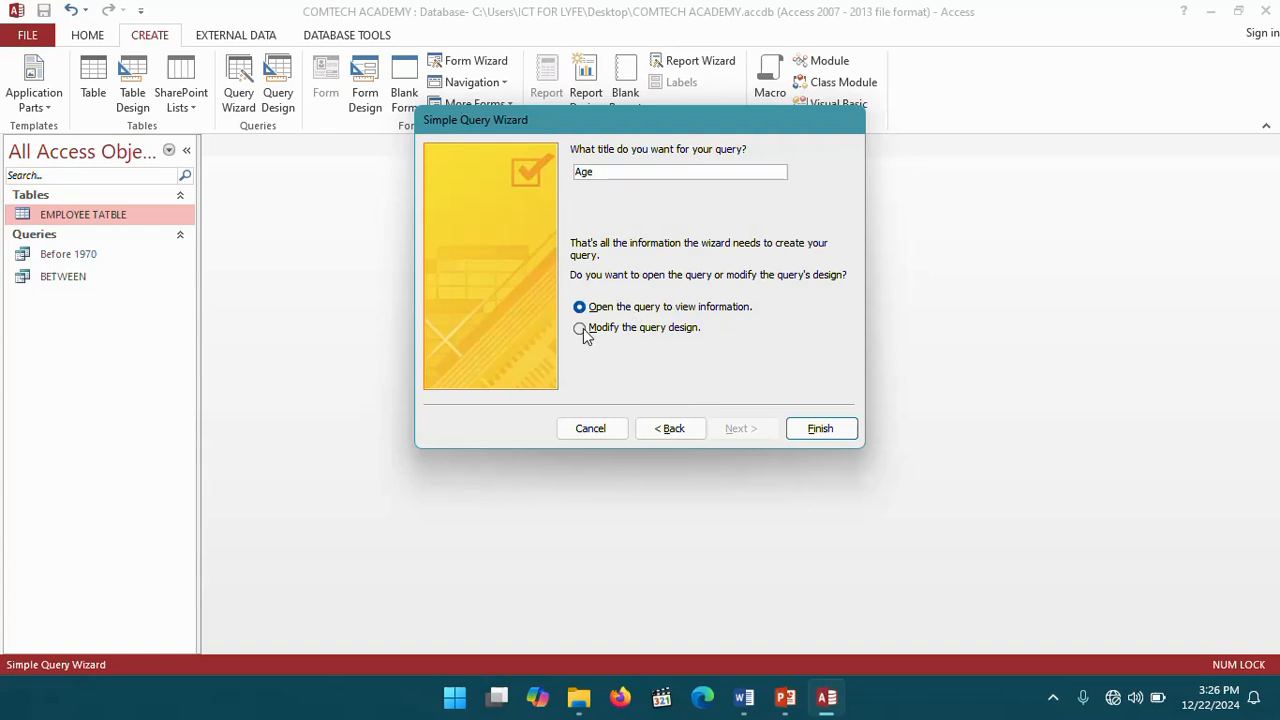
{"action": "left_click", "coordinate": [819, 430]}
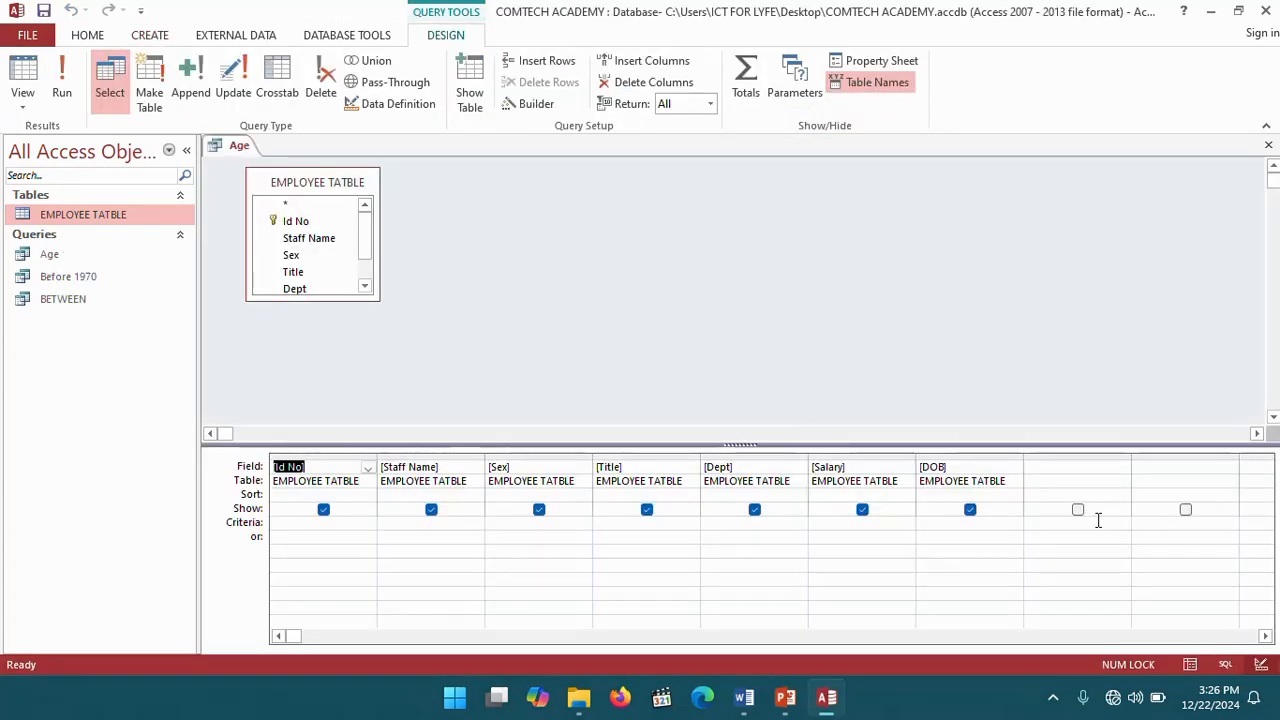
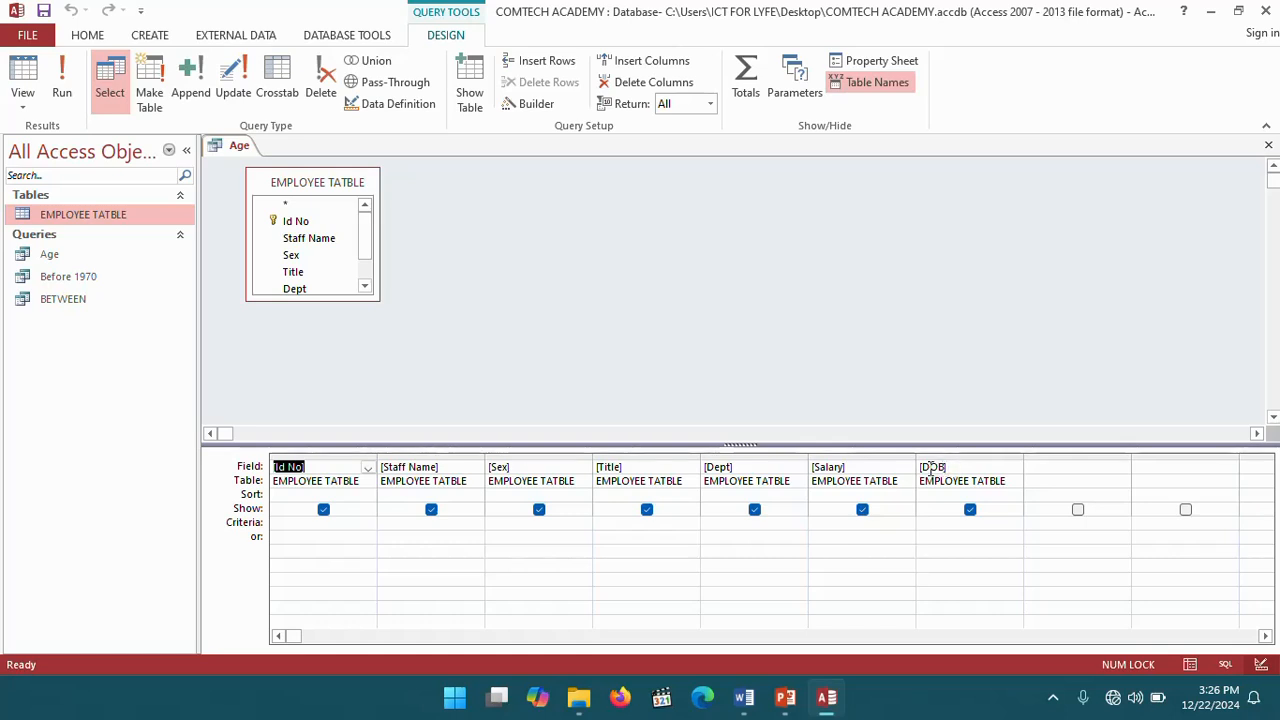
- Enter the calculated field Age:YEAR(NOW())-YEAR([DOB]) in the first empty field column of the query design grid
{"action": "left_click", "coordinate": [1035, 470]}
{"action": "right_click", "coordinate": [1035, 470]}
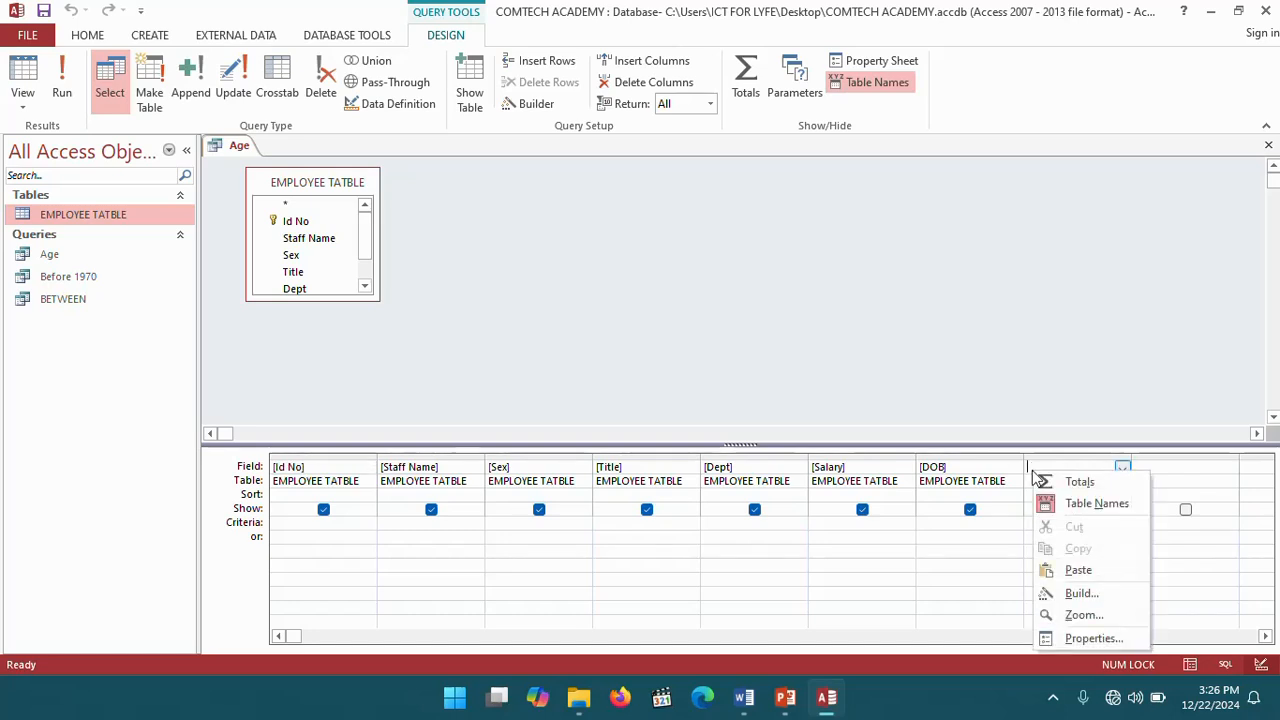
{"action": "left_click", "coordinate": [1106, 614]}
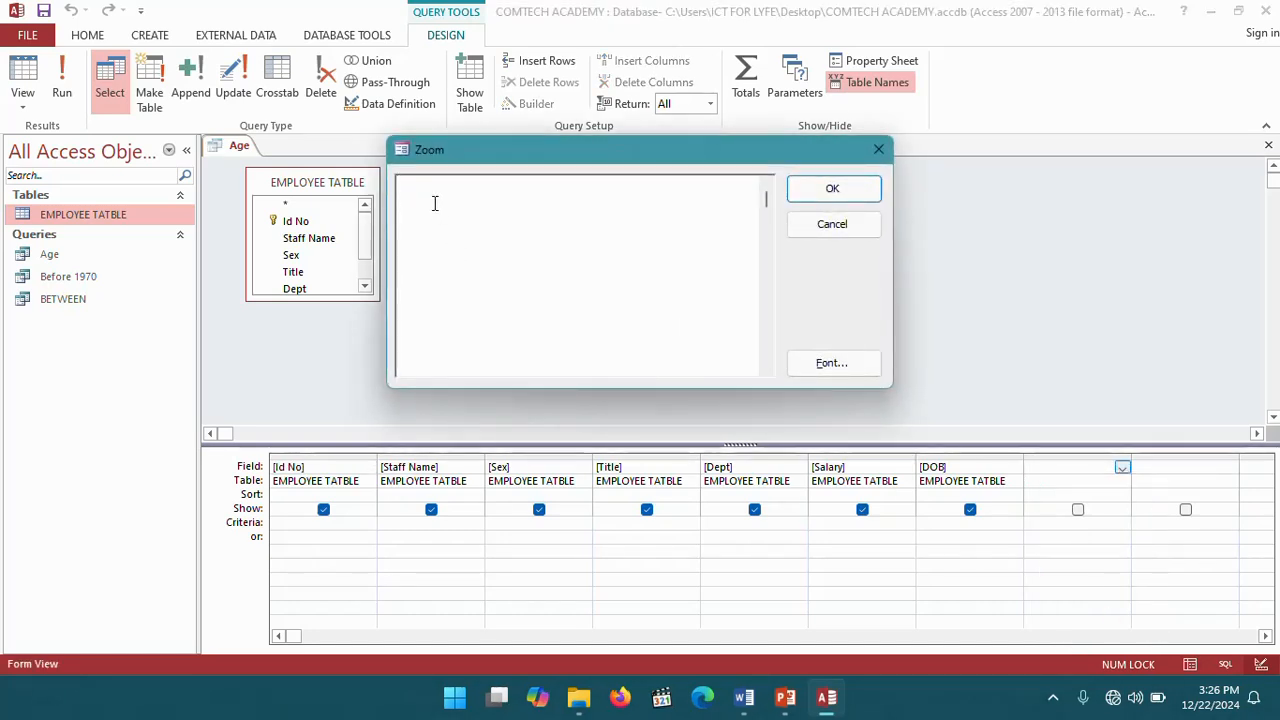
{"action": "type", "text": "Age"}
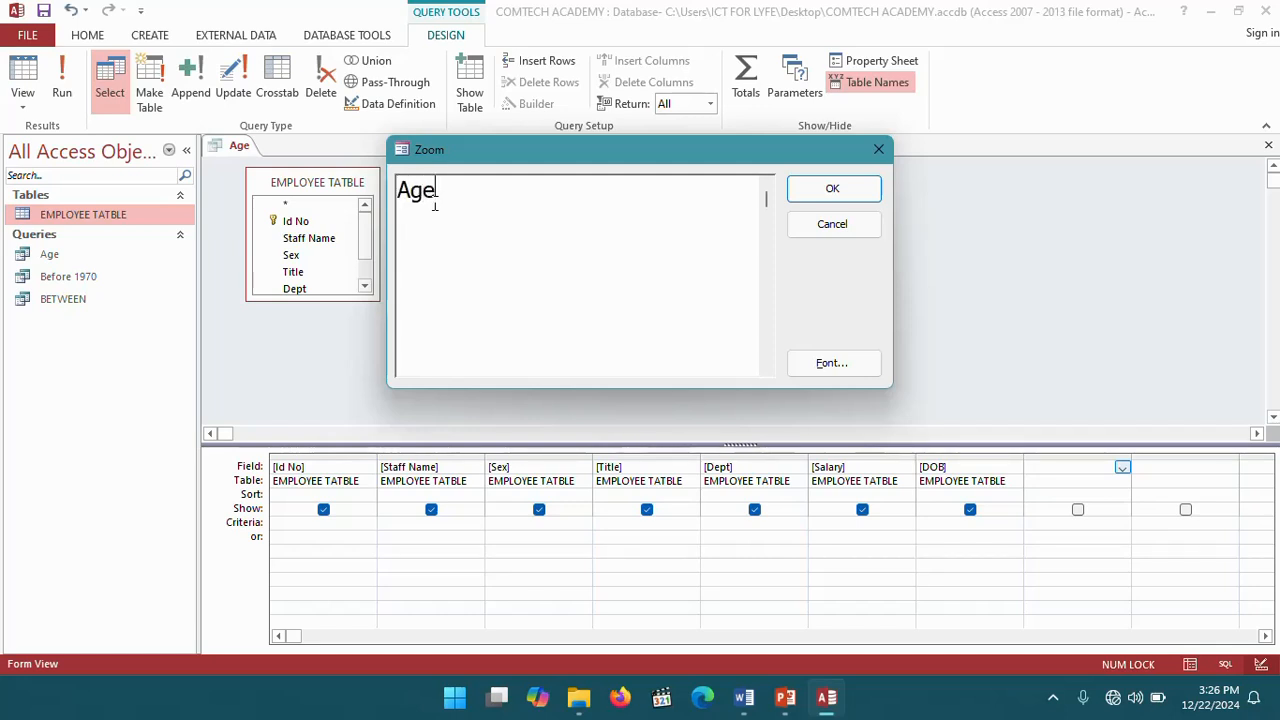
{"action": "type", "text": ":"}
{"action": "type", "text": "YEAR"}
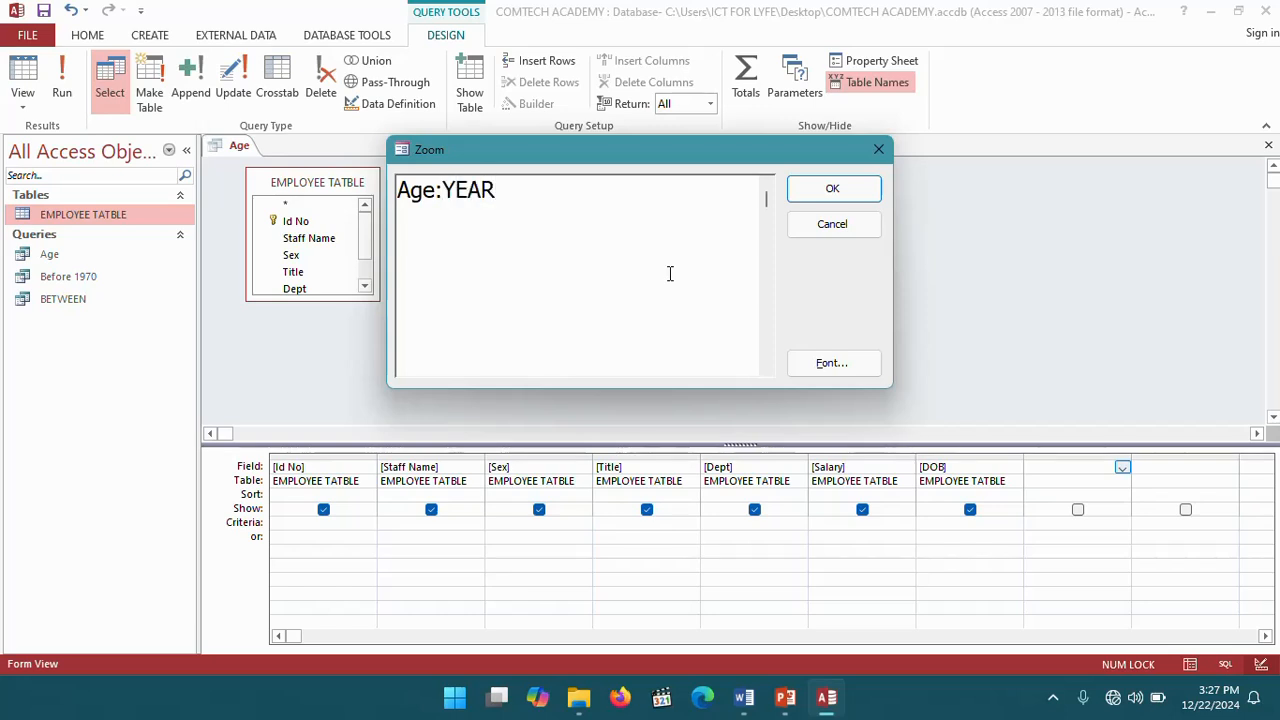
{"action": "type", "text": "()-"}
{"action": "type", "text": "YEAR"}
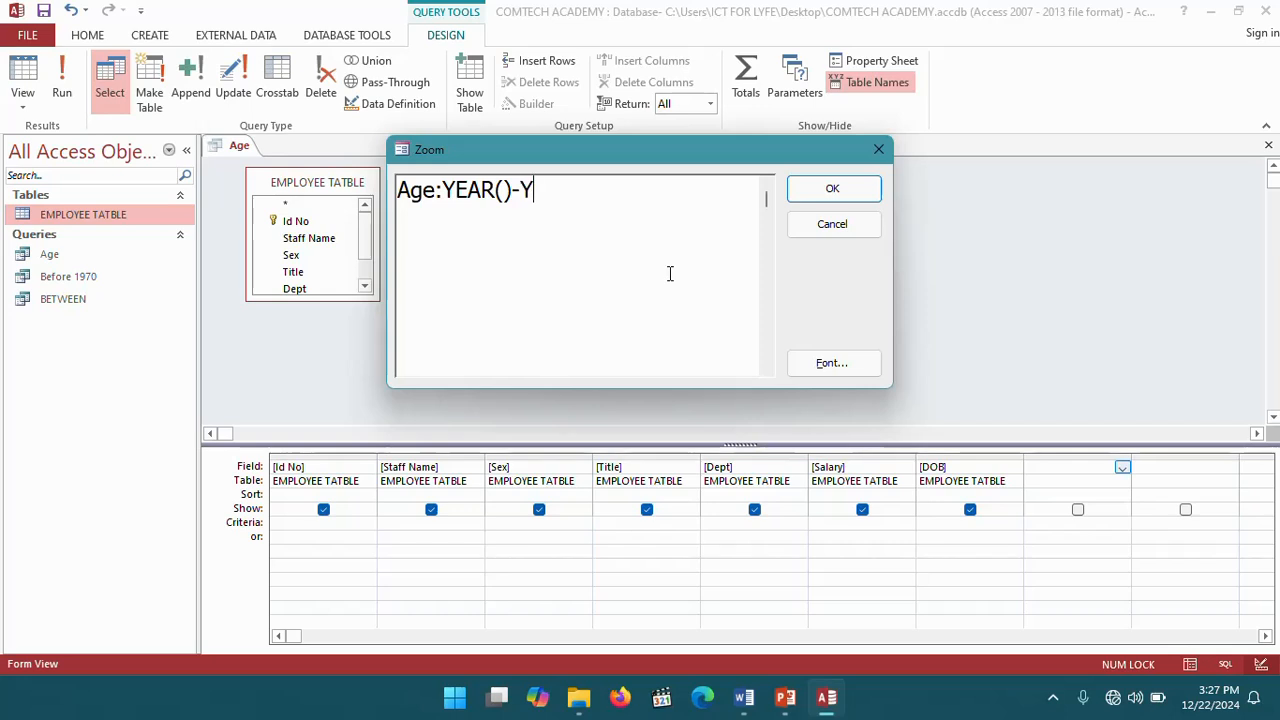
{"action": "type", "text": "()"}
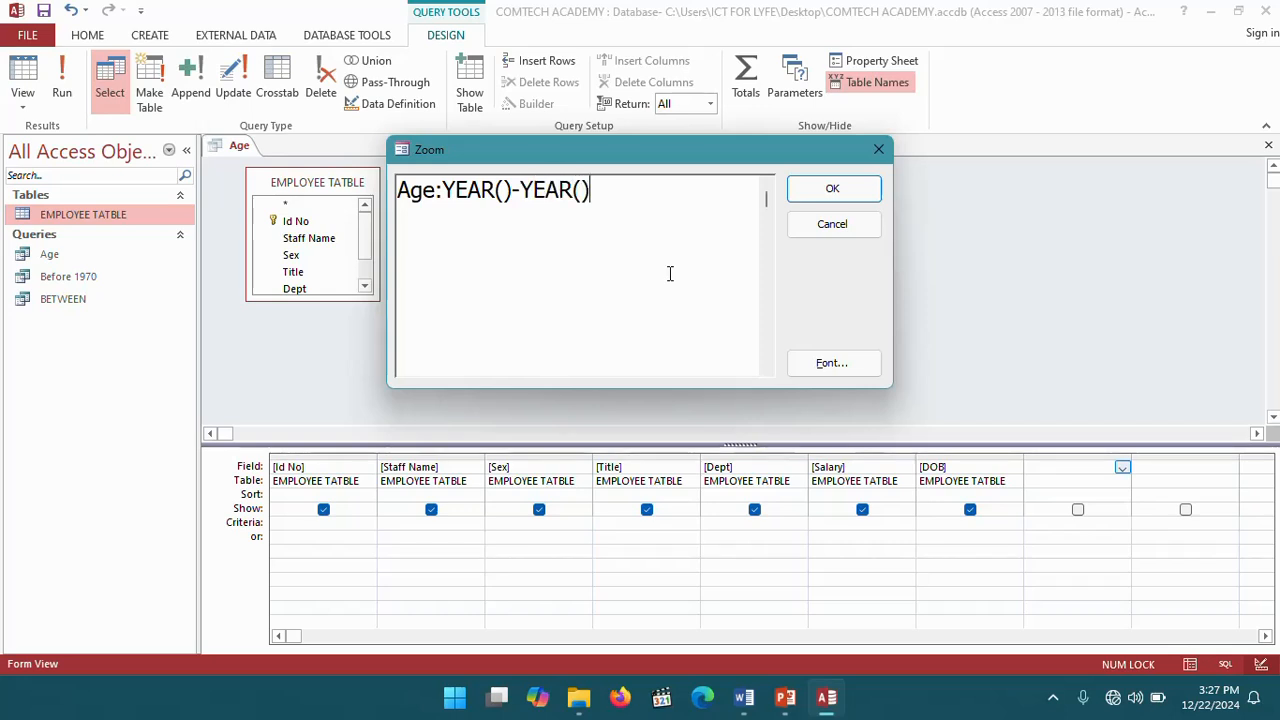
{"action": "left_click", "coordinate": [505, 192]}
{"action": "type", "text": "NOW"}
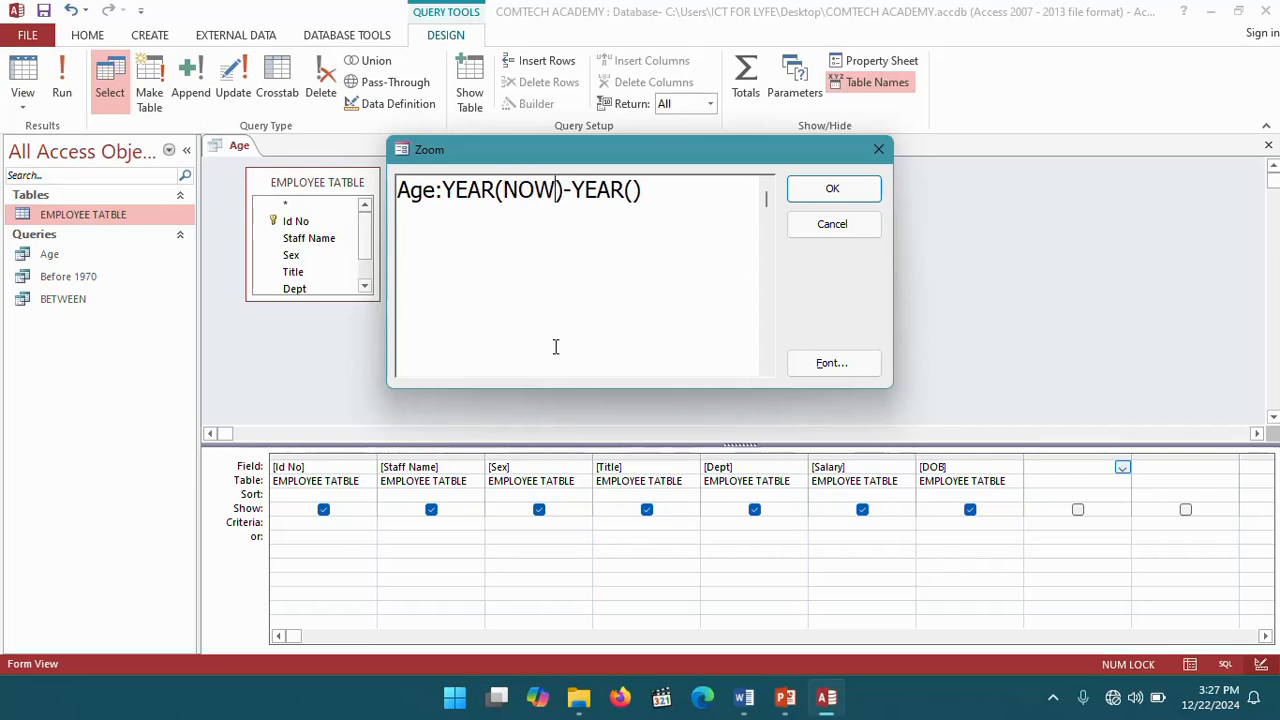
{"action": "type", "text": "()"}
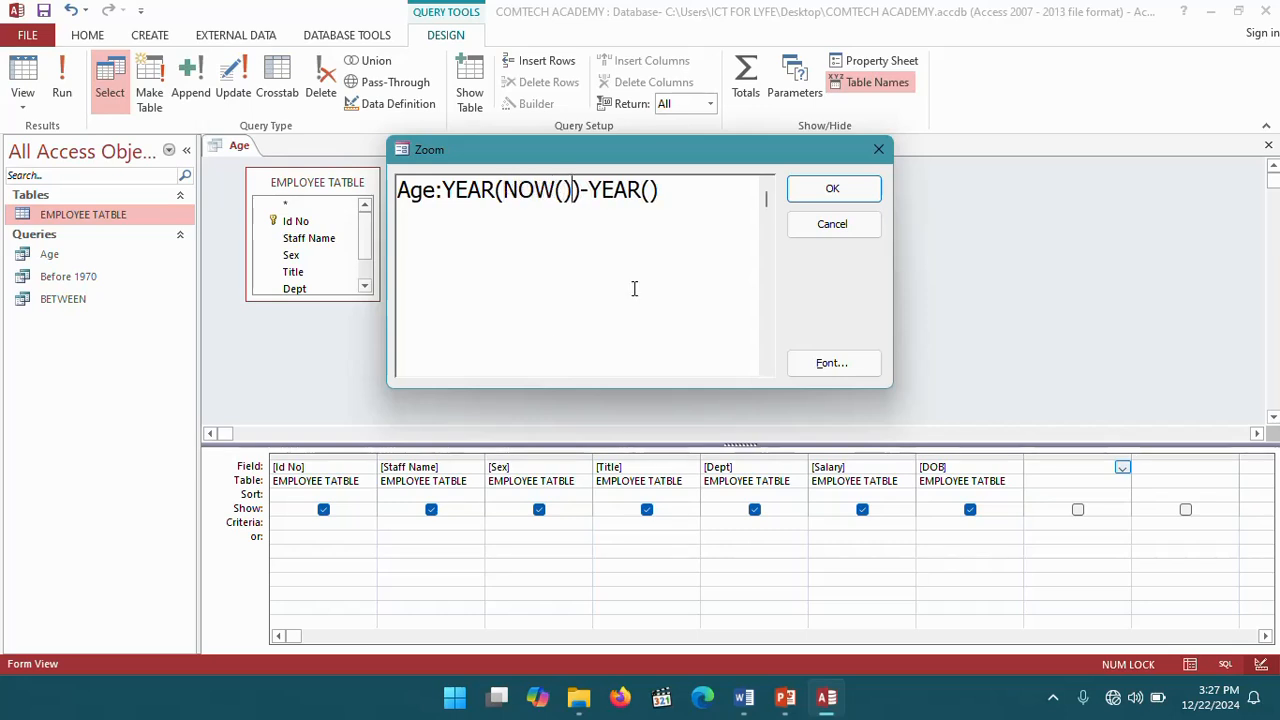
{"action": "left_click", "coordinate": [650, 192]}
{"action": "type", "text": "["}
{"action": "type", "text": "DOB"}
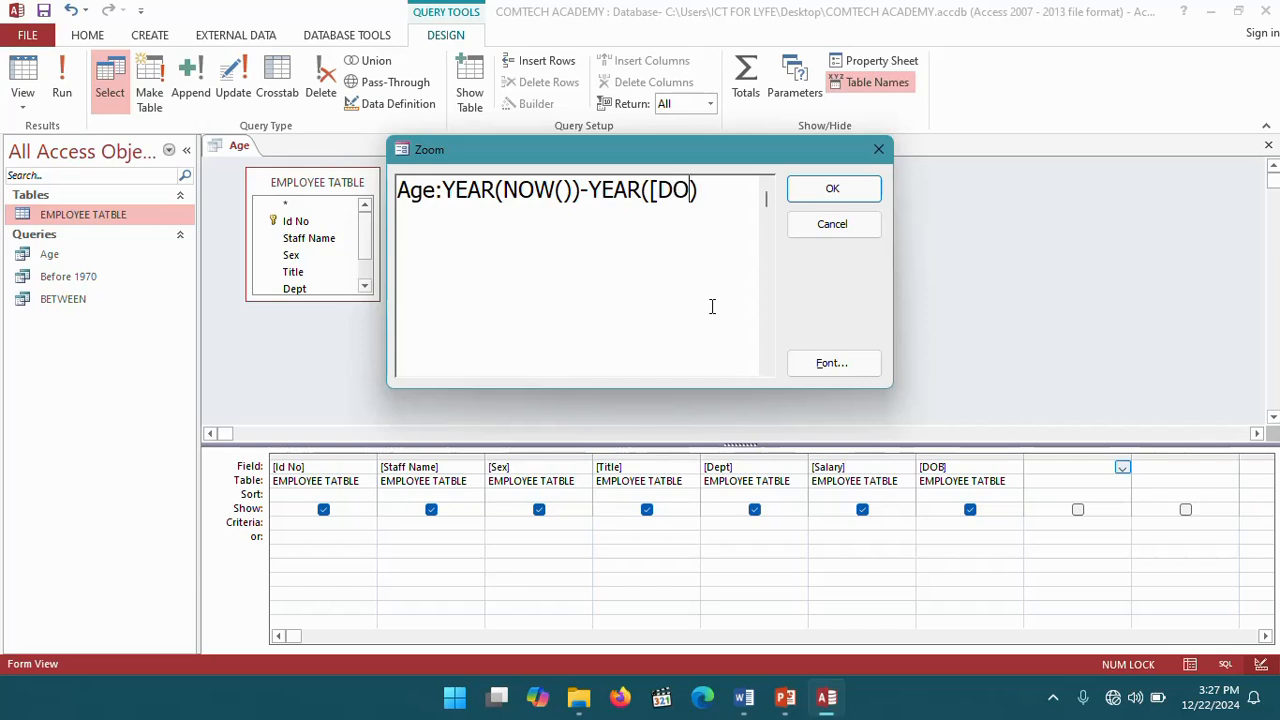
{"action": "type", "text": "]"}
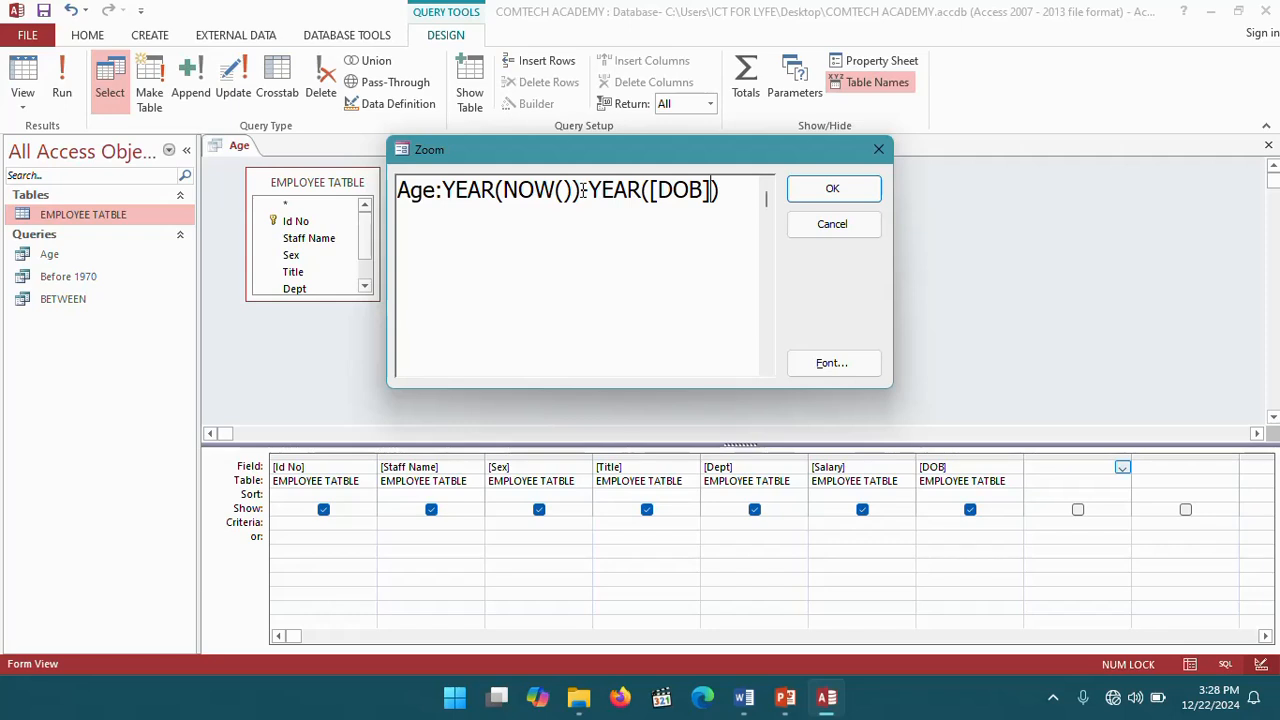
{"action": "left_click_drag", "start_coordinate": [581, 192], "coordinate": [456, 203]}
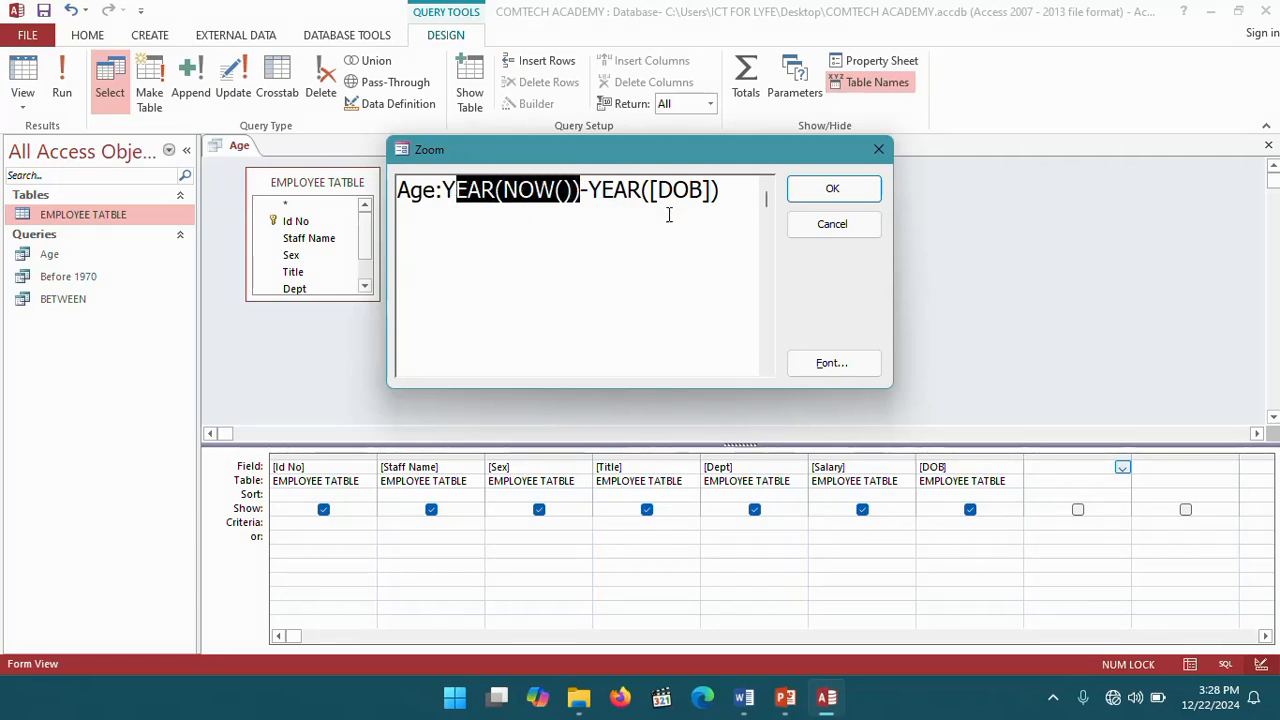
{"action": "left_click_drag", "start_coordinate": [704, 190], "coordinate": [655, 192]}
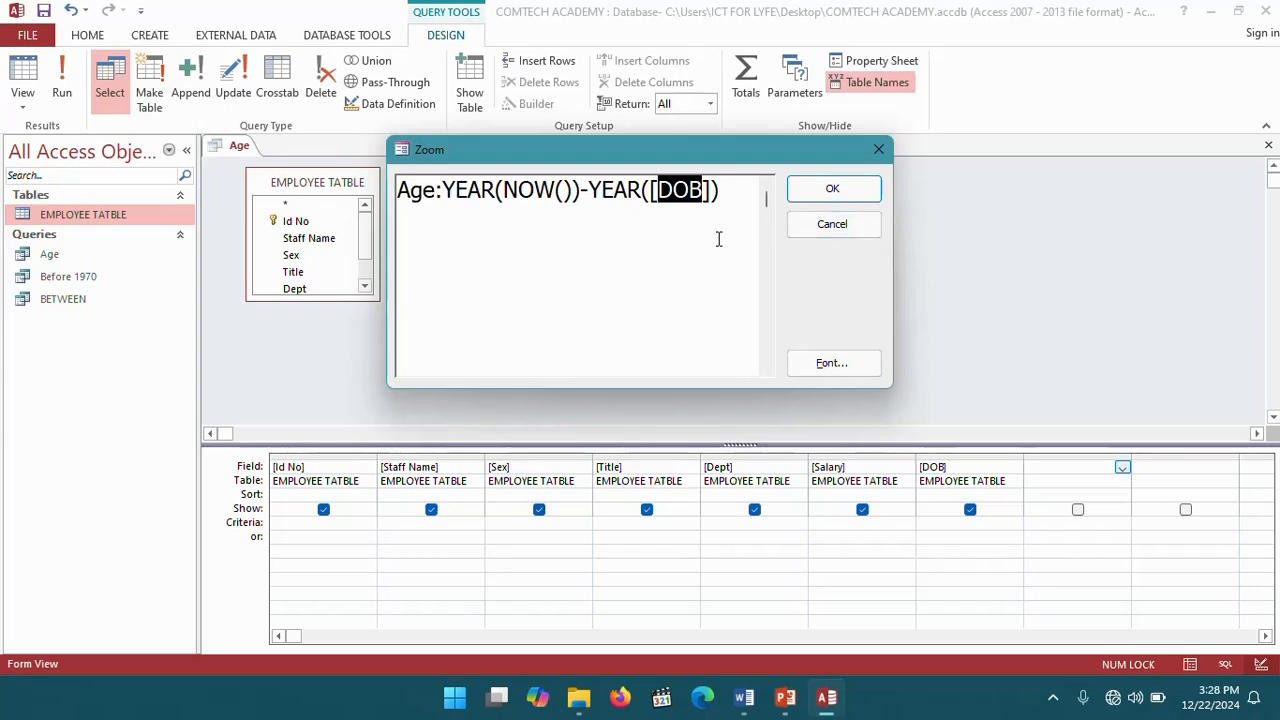
{"action": "left_click", "coordinate": [692, 285]}
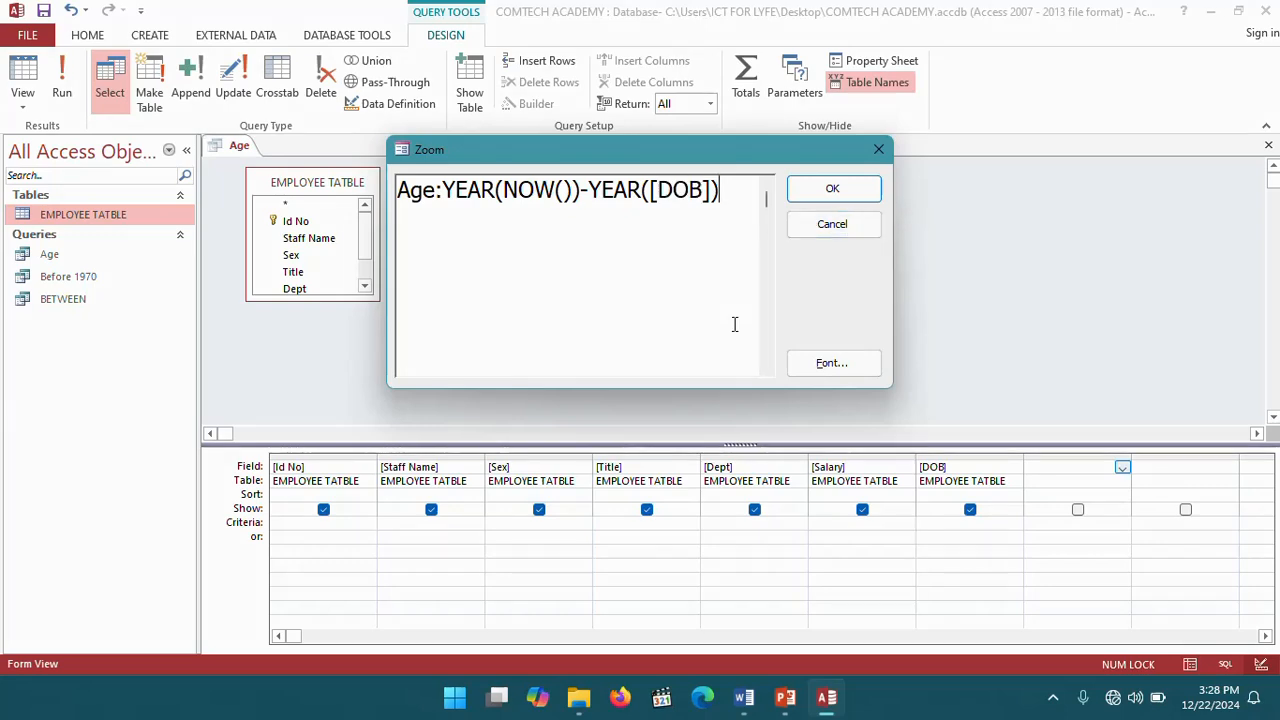
{"action": "left_click", "coordinate": [832, 189]}
- Run the Age query, then close it, saving the changes
{"action": "left_click", "coordinate": [62, 80]}
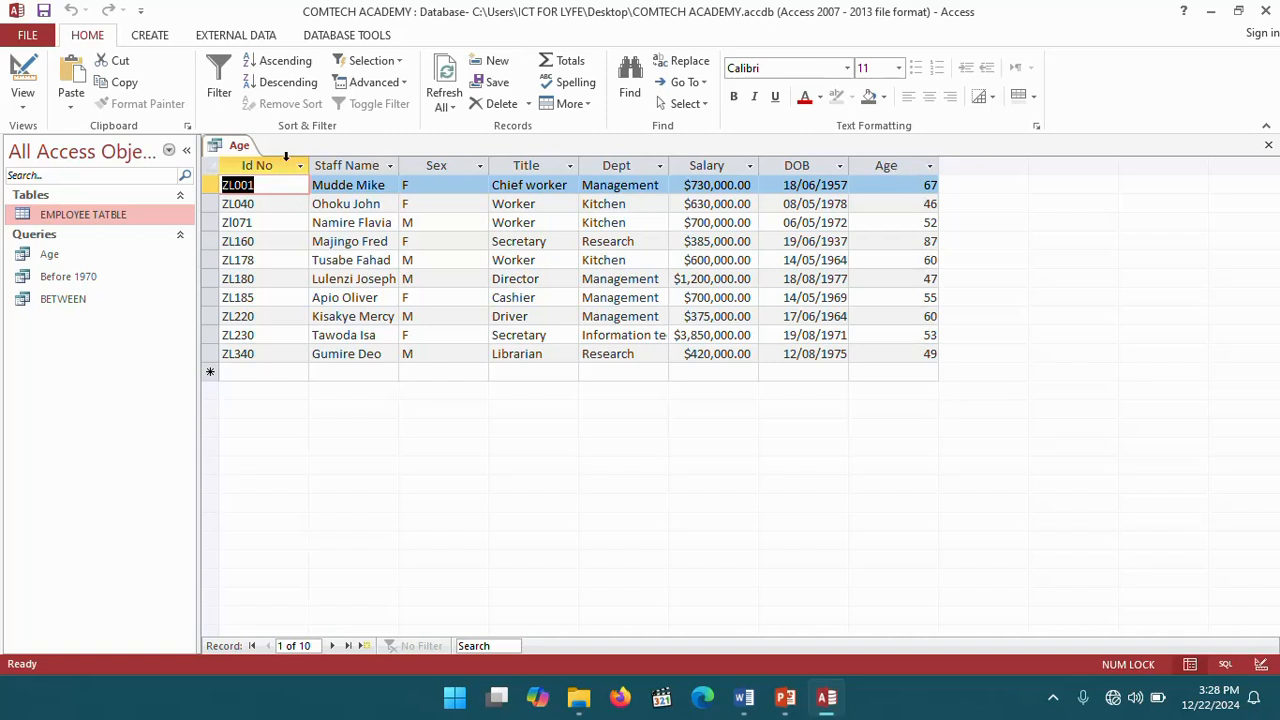
{"action": "right_click", "coordinate": [237, 148]}
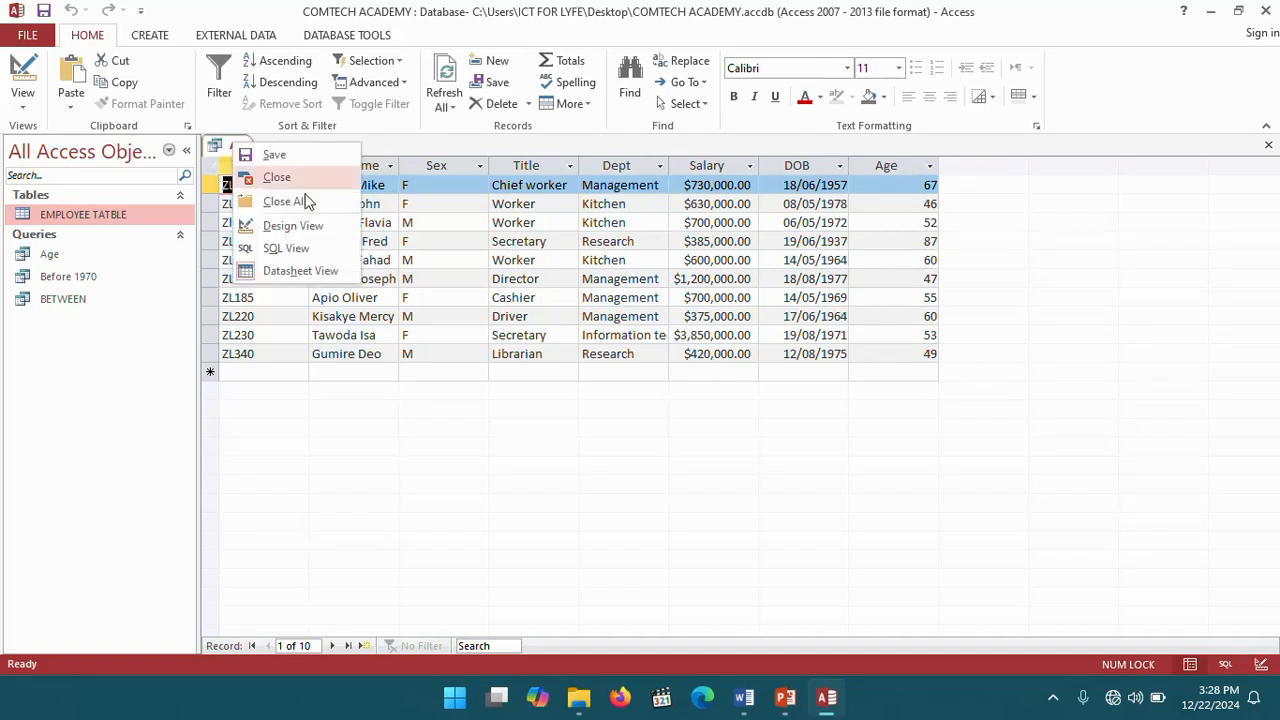
{"action": "left_click", "coordinate": [289, 177]}
{"action": "left_click", "coordinate": [566, 399]}
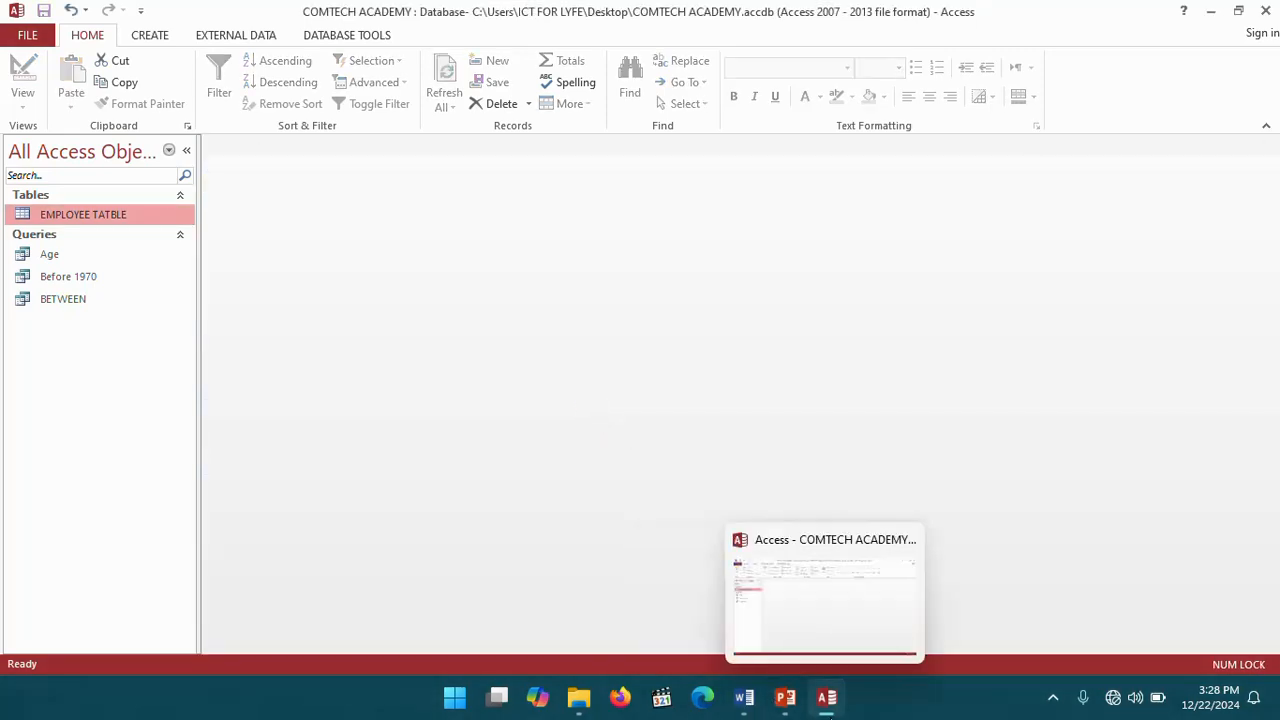
- Switch to the Word workbook and review the remaining query tasks
{"action": "left_click", "coordinate": [744, 697]}
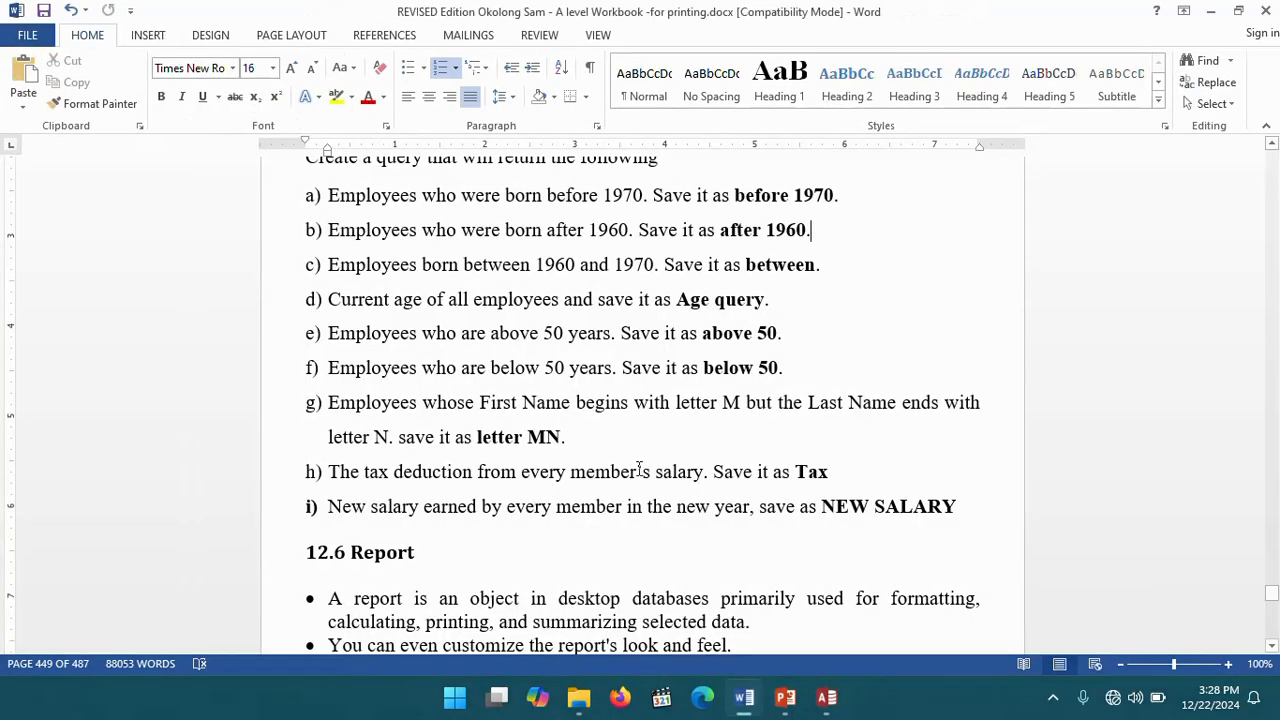
{"action": "scroll", "coordinate": [503, 433], "scroll_direction": "down", "scroll_amount": 1}
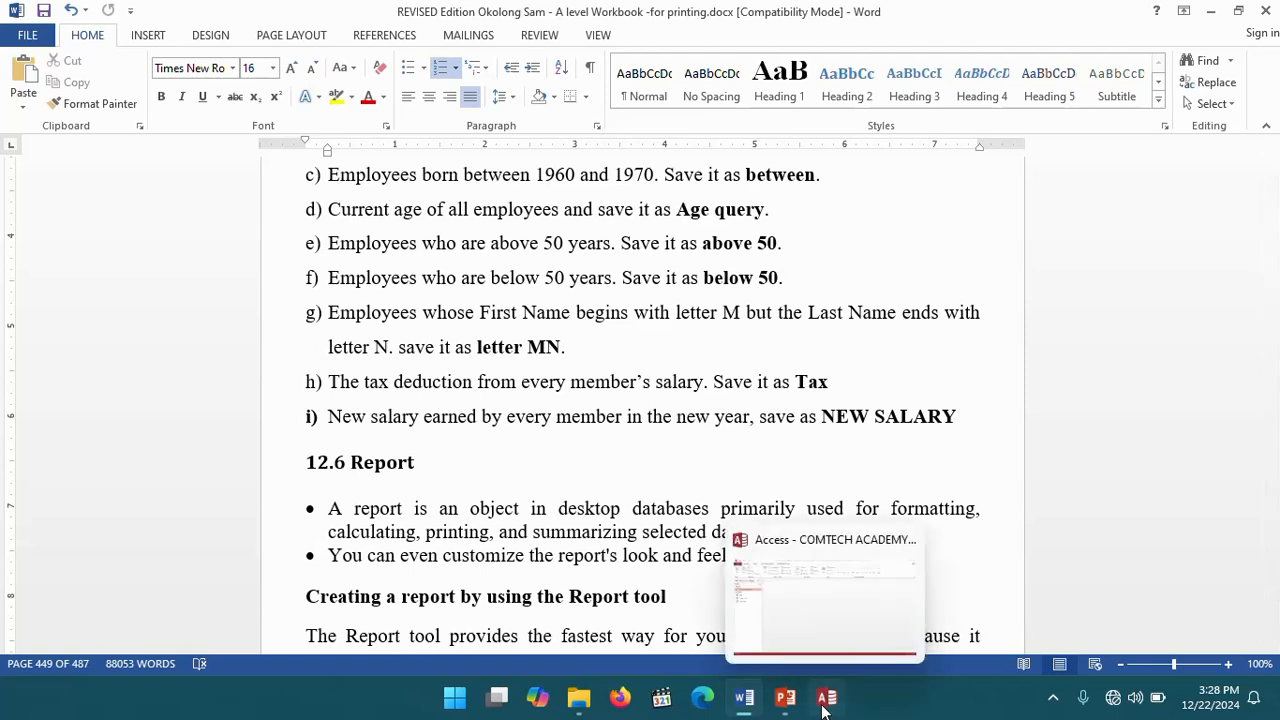
- Switch to Access and run the Simple Query Wizard on EMPLOYEE TATBLE, adding all fields as a detail query
{"action": "left_click", "coordinate": [826, 697]}
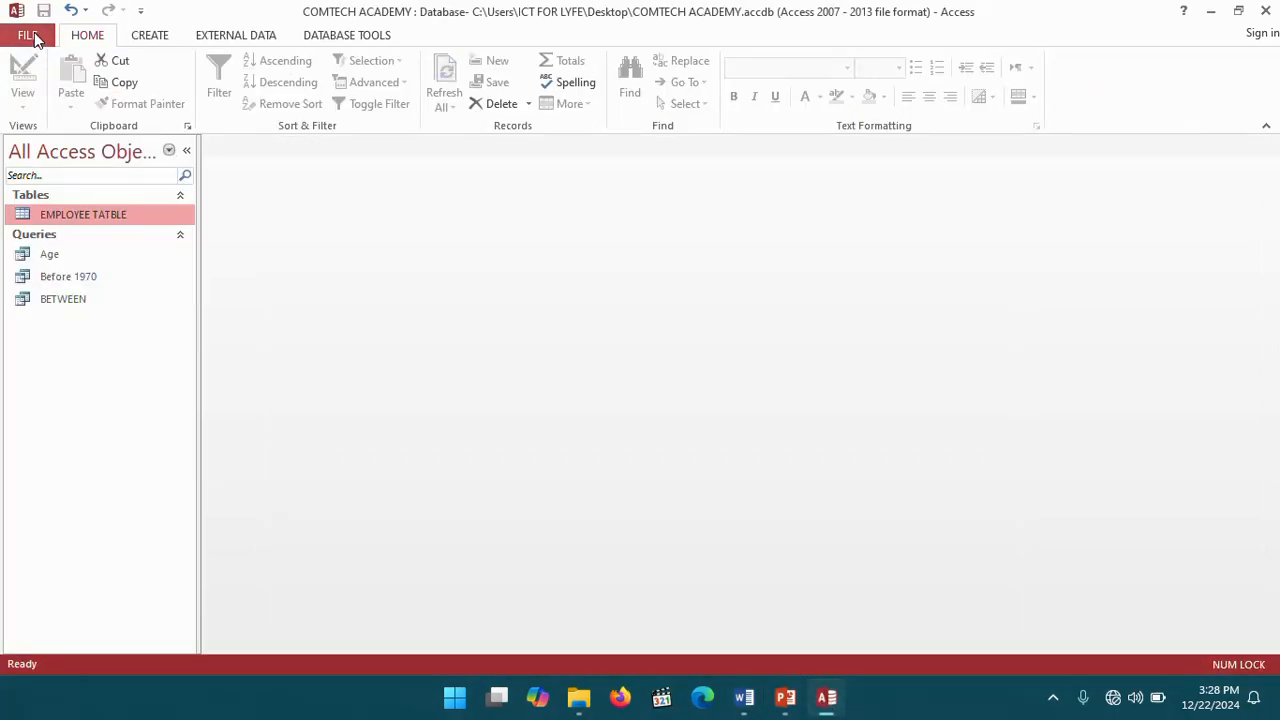
{"action": "left_click", "coordinate": [148, 36]}
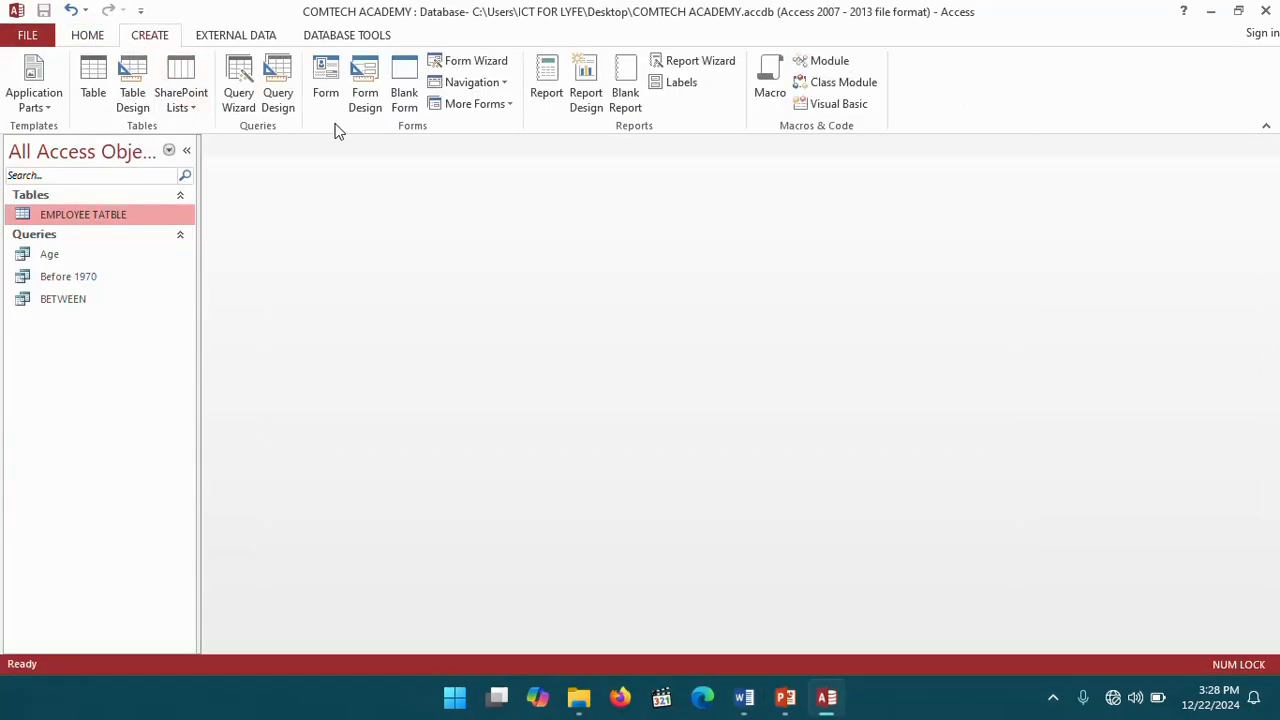
{"action": "left_click", "coordinate": [240, 78]}
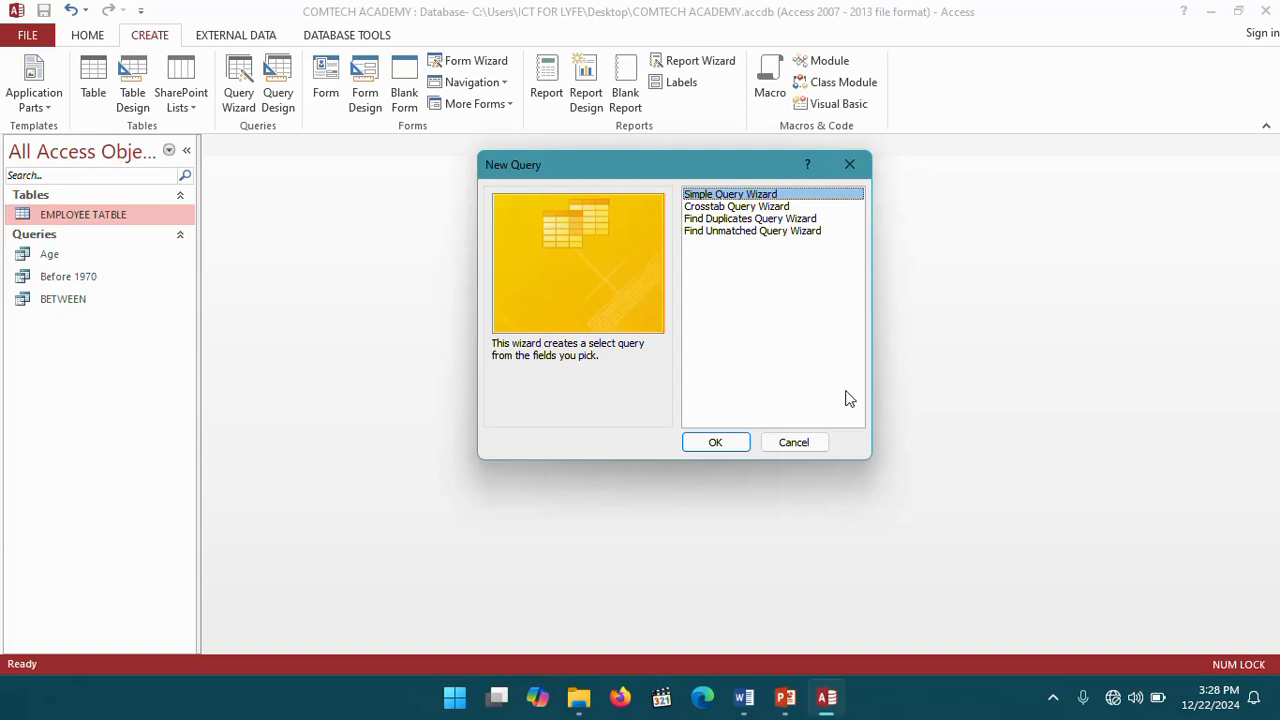
{"action": "left_click", "coordinate": [729, 447]}
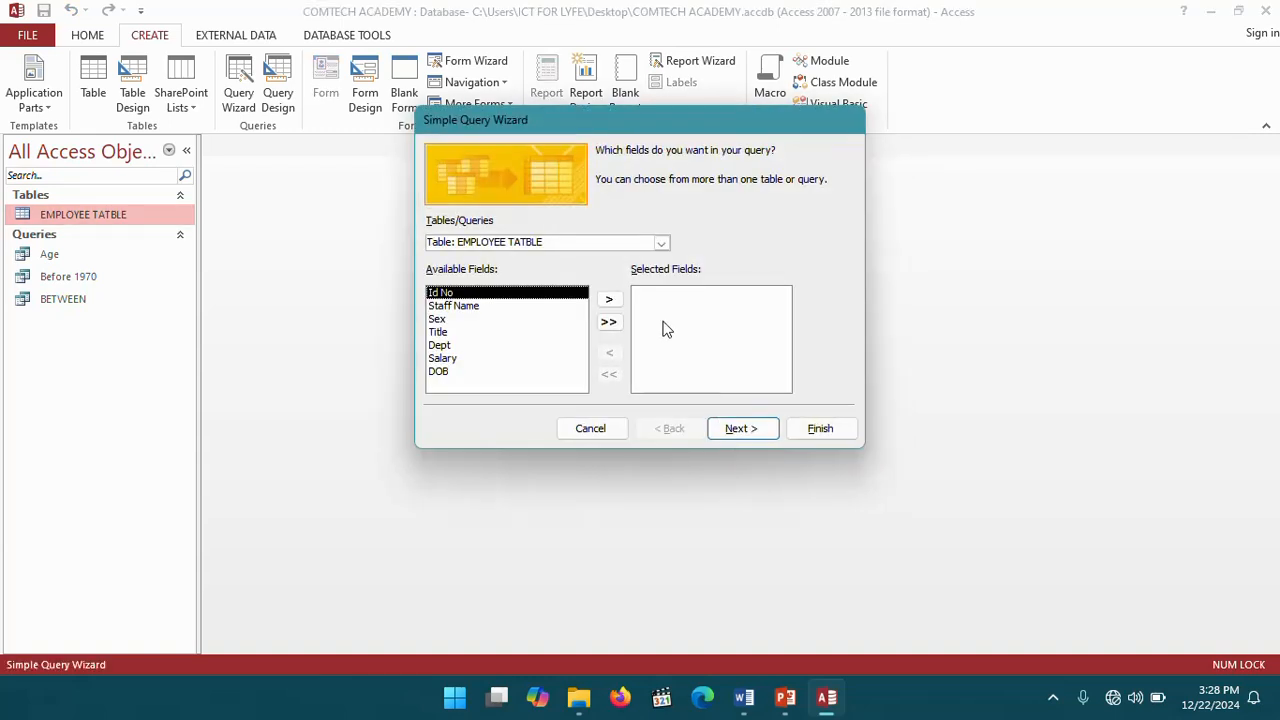
{"action": "left_click", "coordinate": [610, 322]}
{"action": "left_click", "coordinate": [739, 429]}
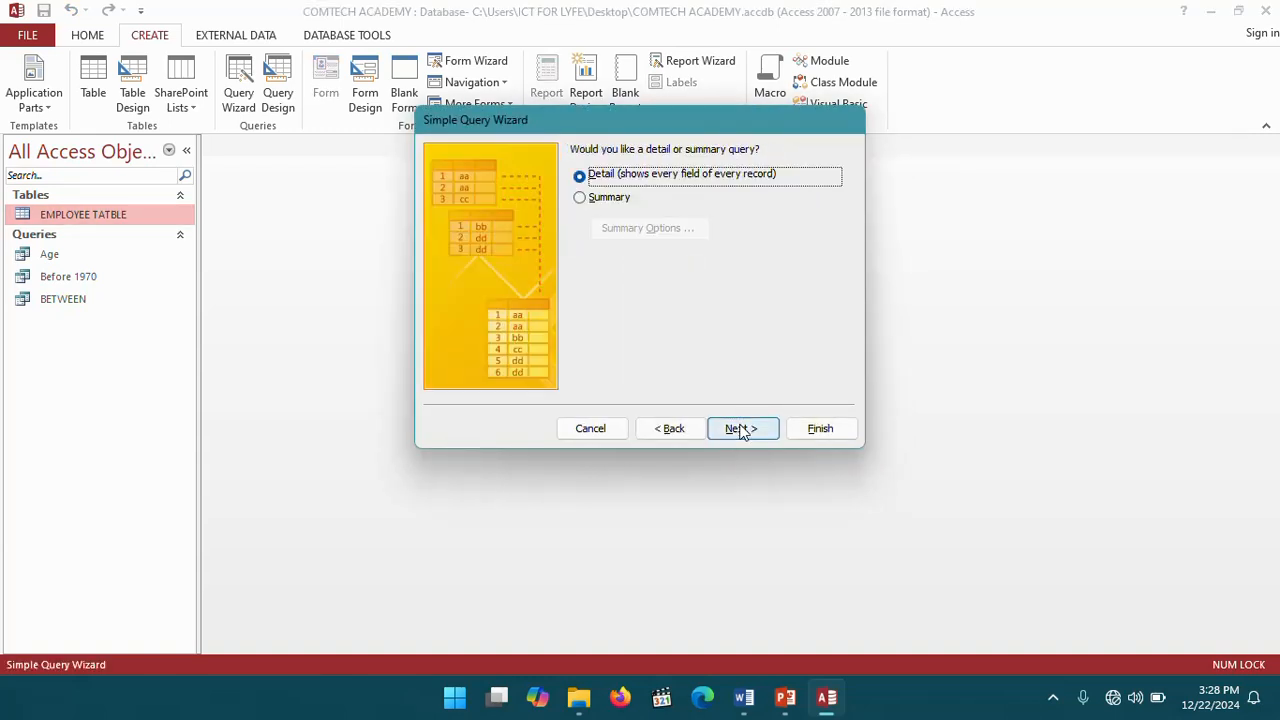
{"action": "left_click", "coordinate": [748, 432]}
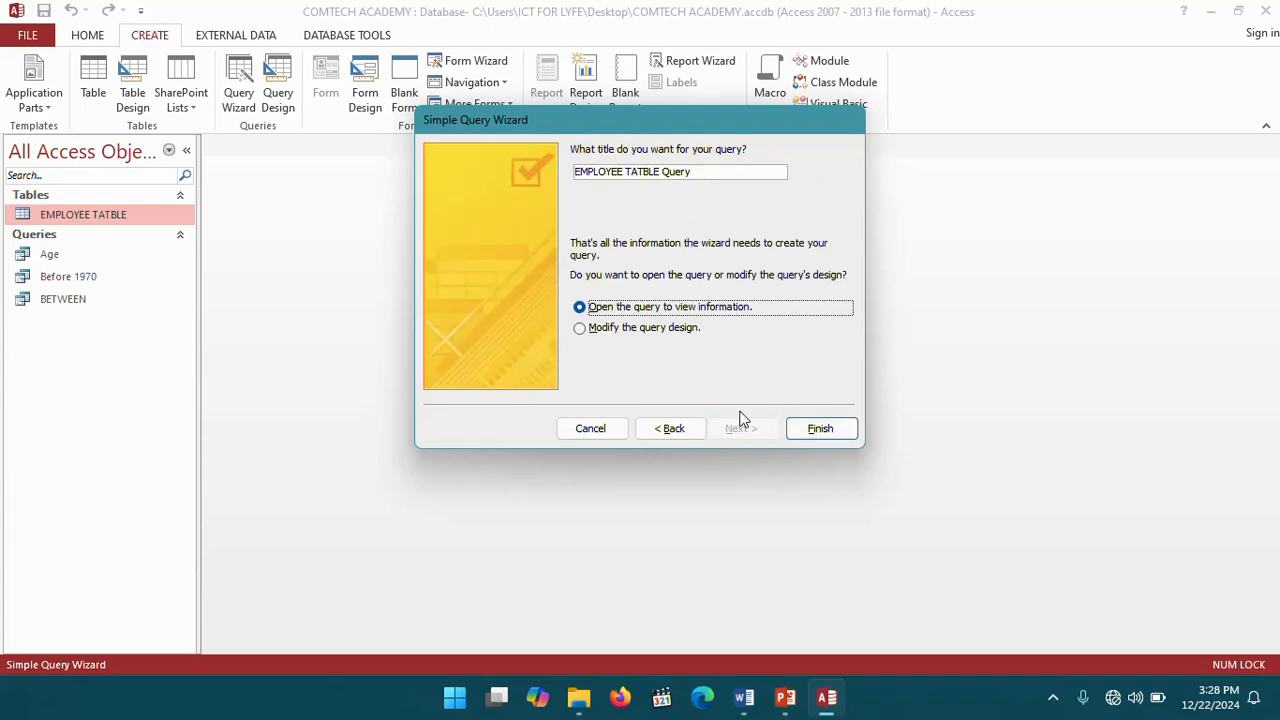
- Title the query Above 50 and finish the wizard, choosing to modify the query design
{"action": "left_click", "coordinate": [744, 699]}
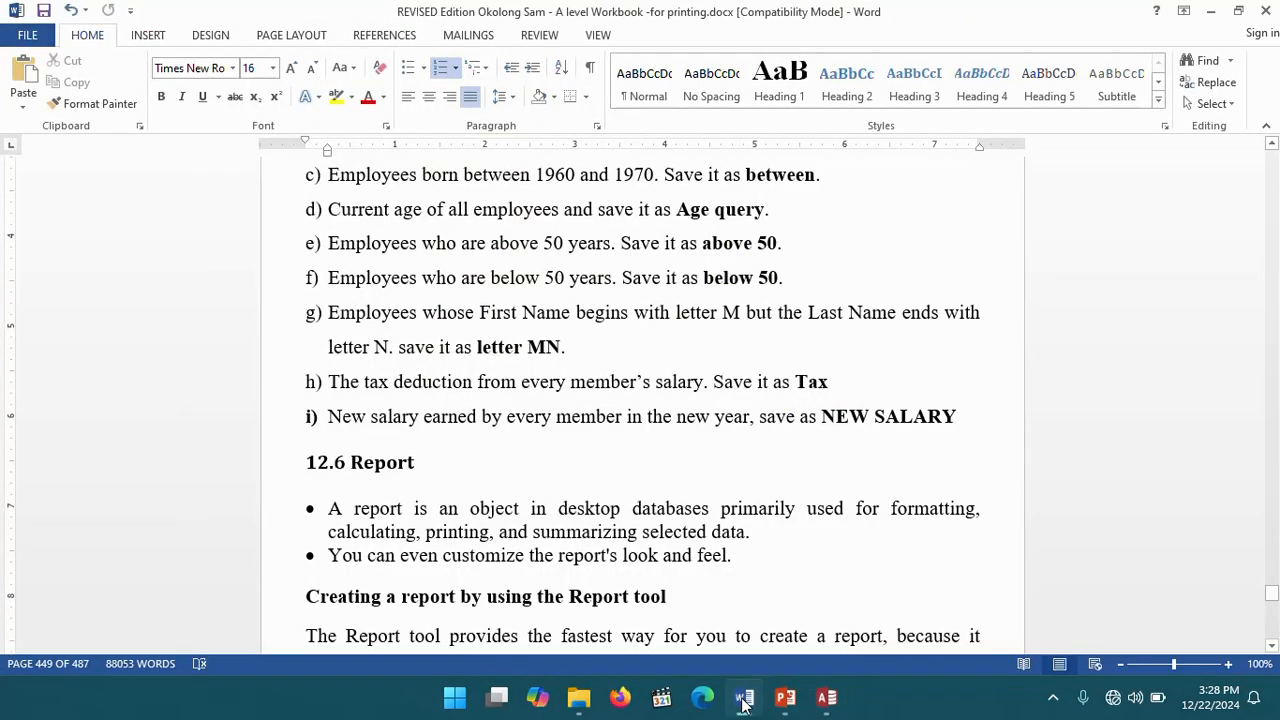
{"action": "left_click", "coordinate": [744, 699]}
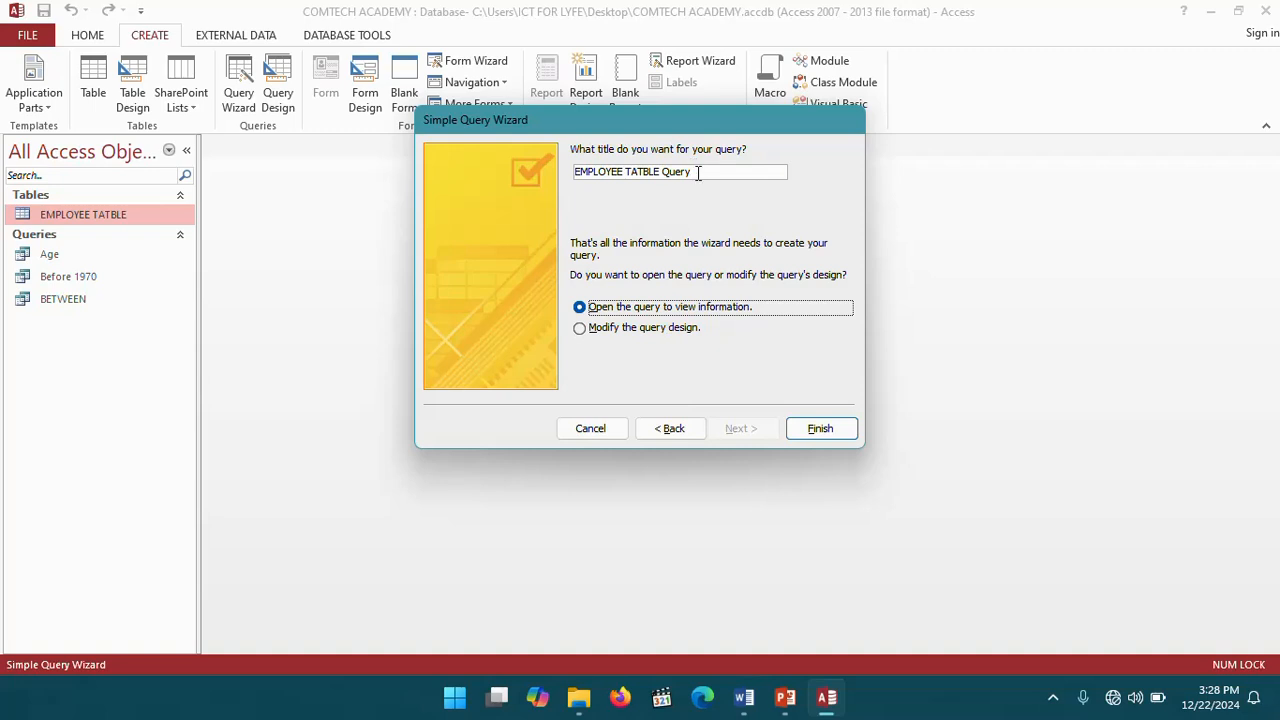
{"action": "left_click_drag", "start_coordinate": [698, 172], "coordinate": [570, 173]}
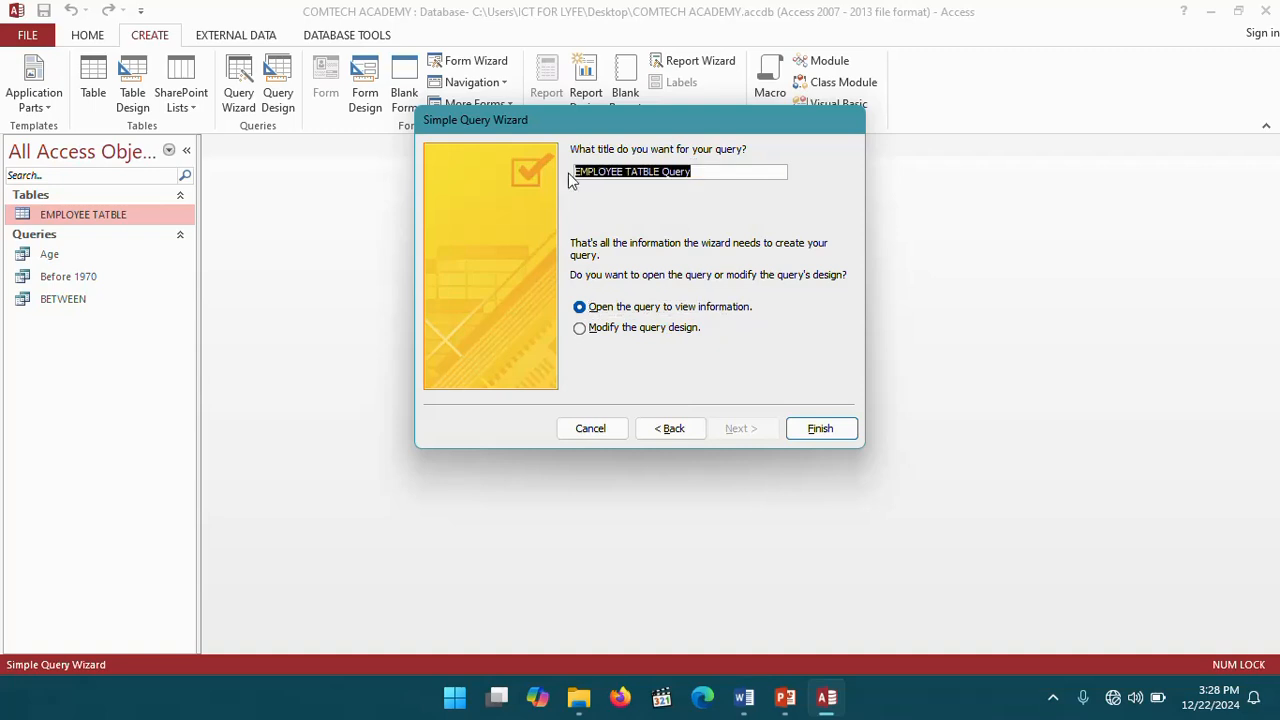
{"action": "type", "text": "Above 50"}
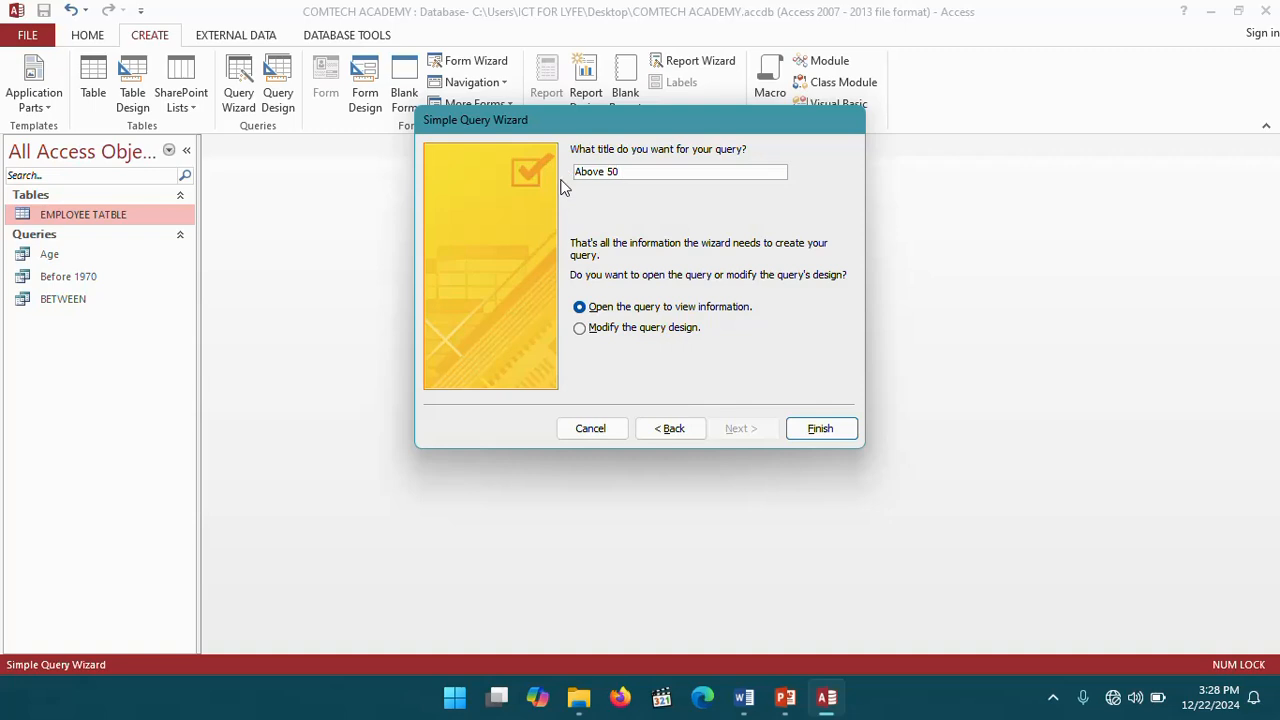
{"action": "left_click", "coordinate": [582, 330]}
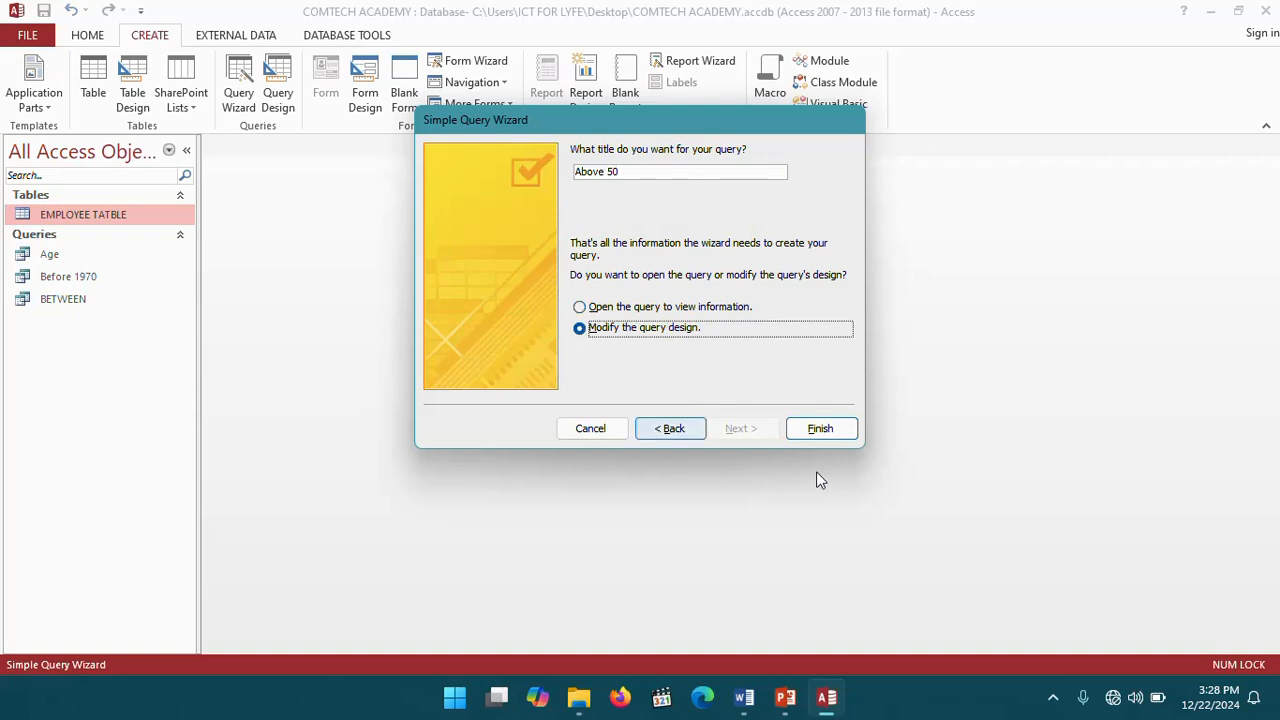
{"action": "left_click", "coordinate": [816, 430]}
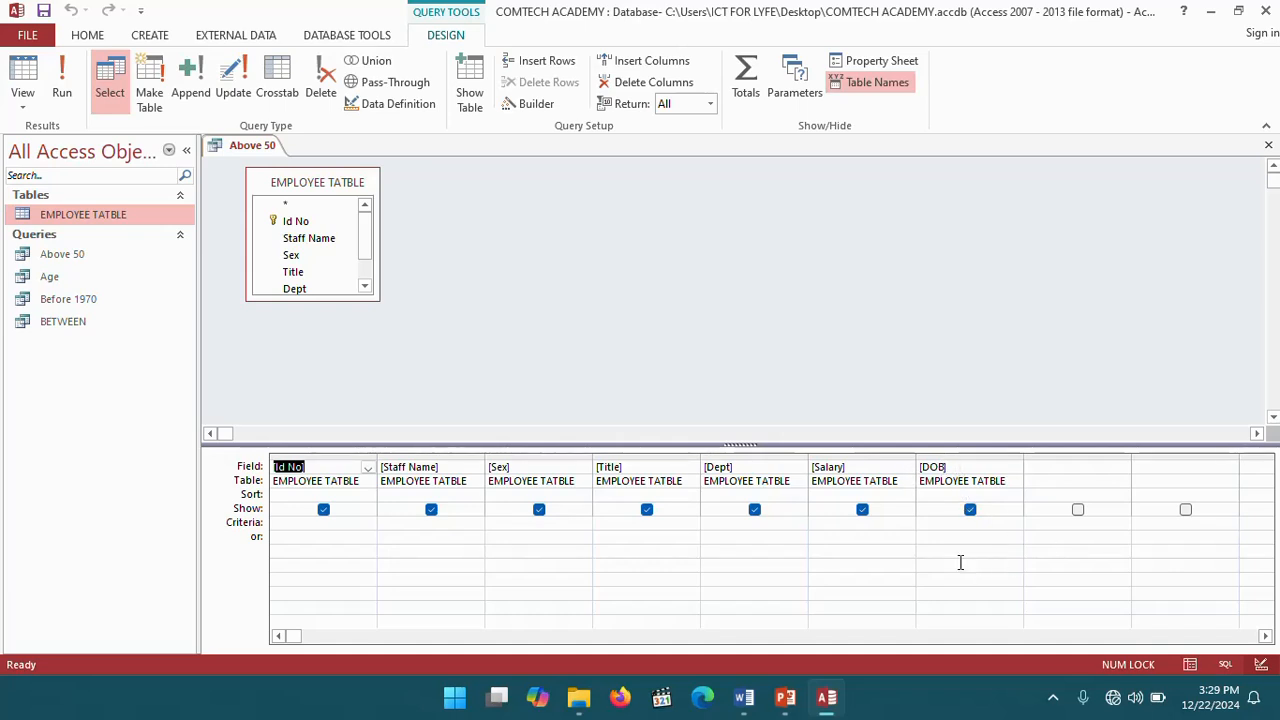
- Add a calculated field Age:YEAR(NOW())-YEAR([DOB]) in the next empty column of the Above 50 query and run it
{"action": "left_click", "coordinate": [932, 524]}
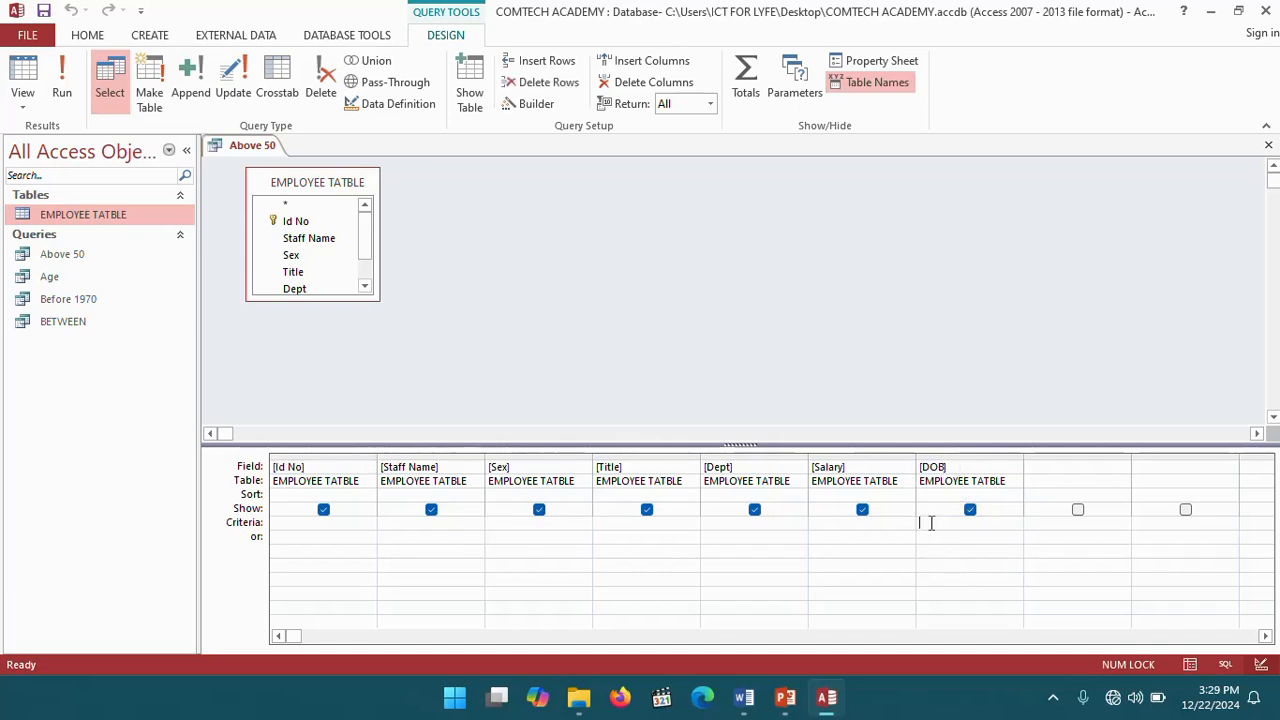
{"action": "right_click", "coordinate": [1045, 467]}
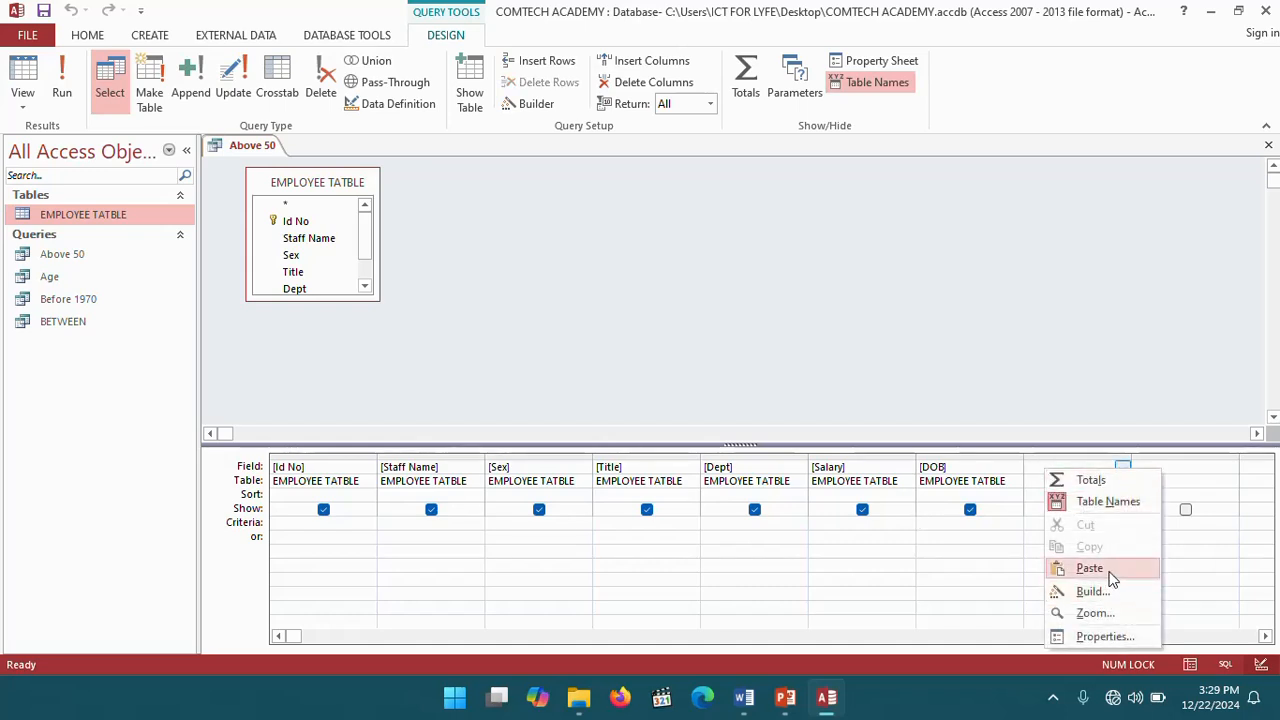
{"action": "left_click", "coordinate": [1092, 613]}
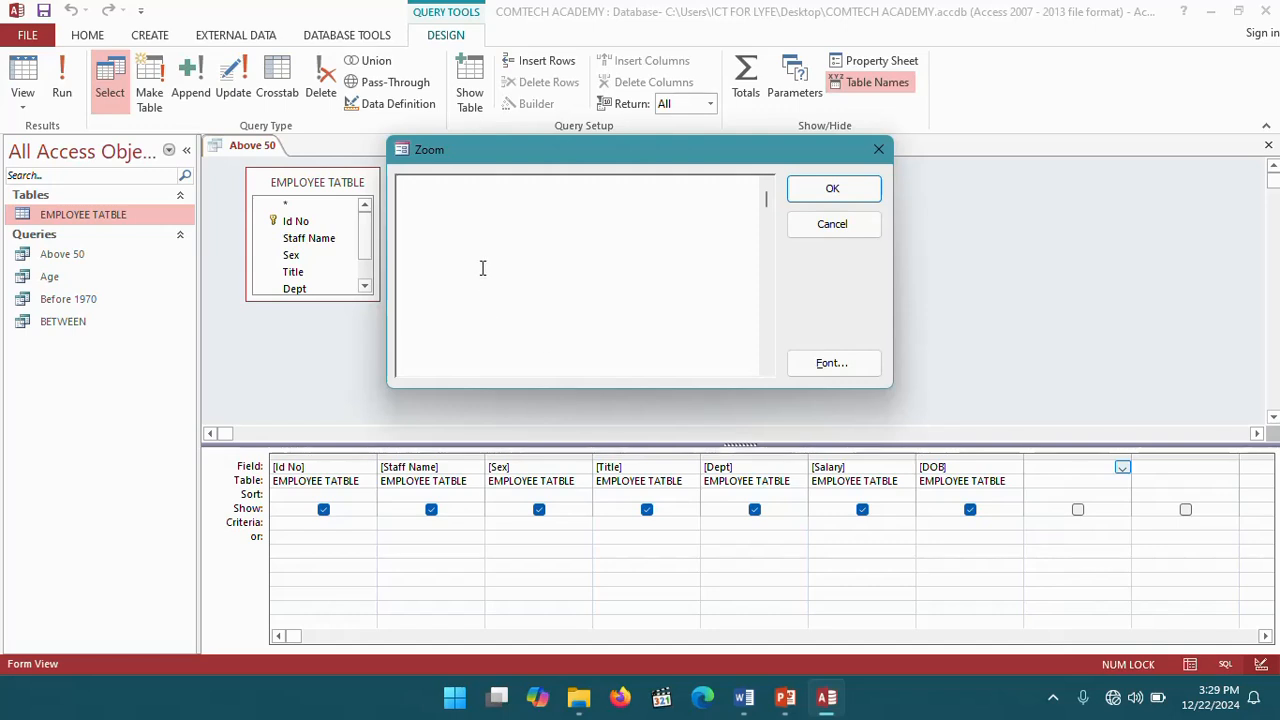
{"action": "type", "text": "AGE"}
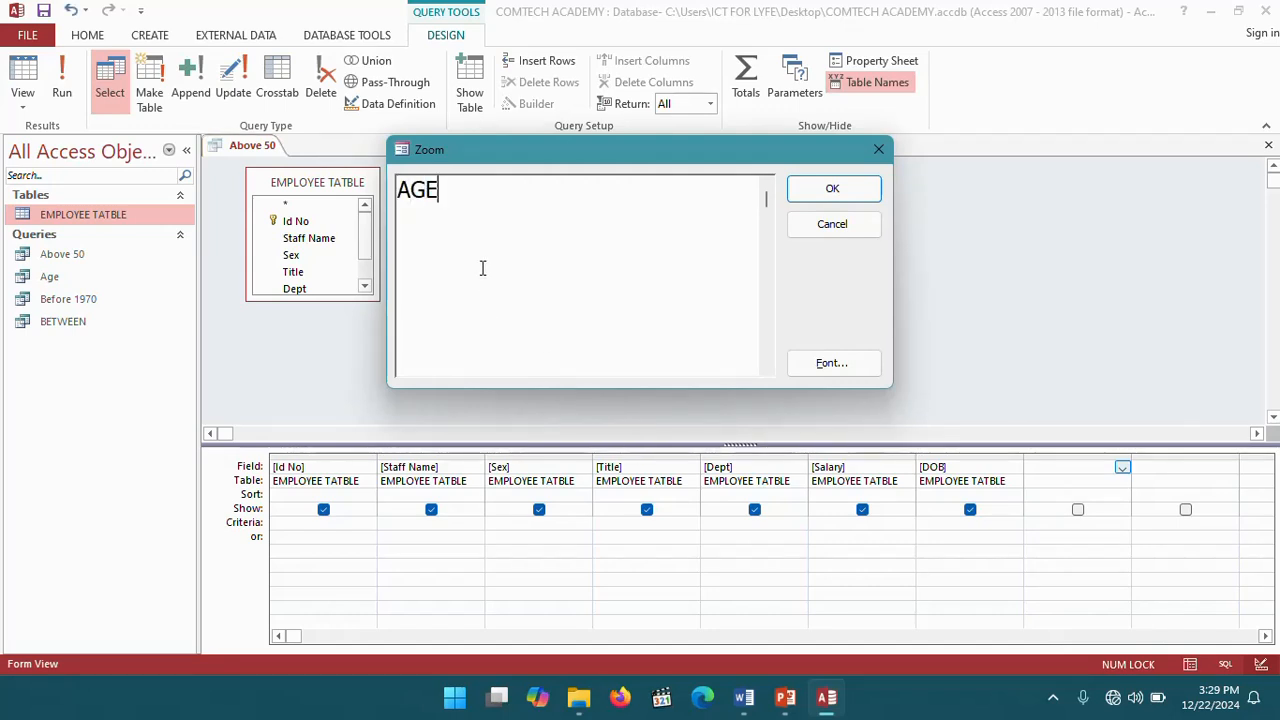
{"action": "key", "text": "BackSpace"}
{"action": "key", "text": "BackSpace"}
{"action": "type", "text": "ge:"}
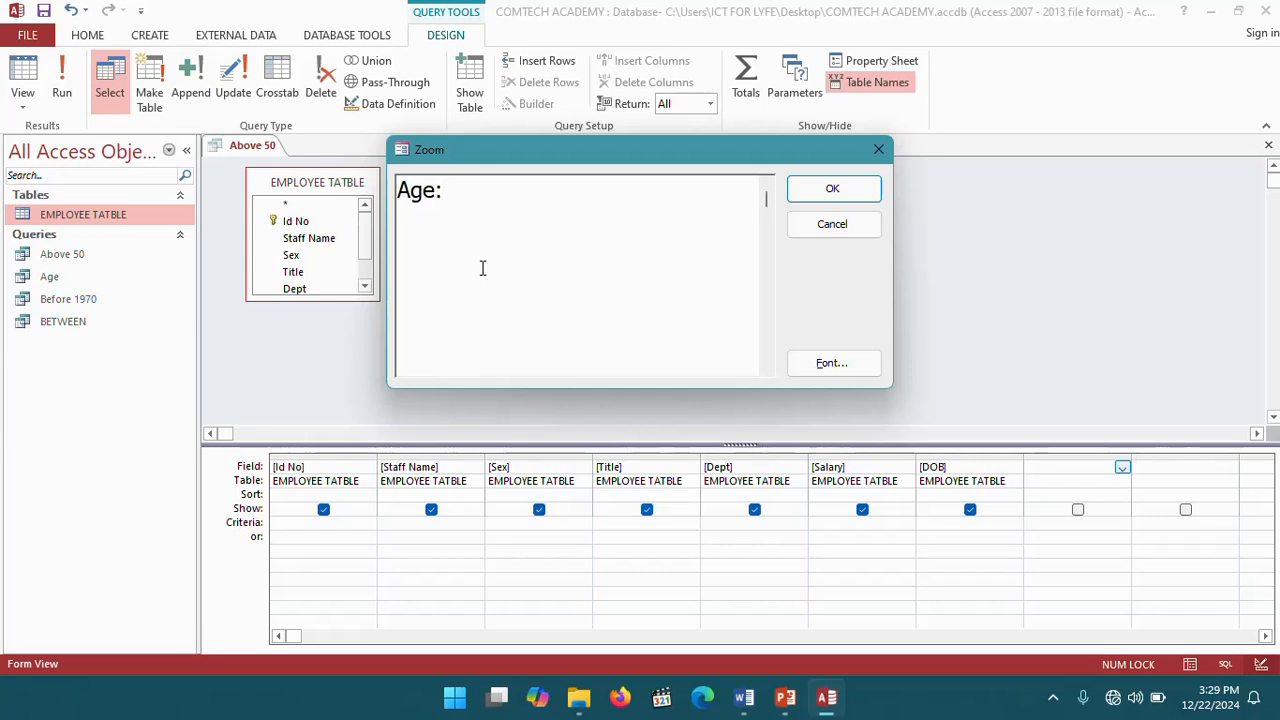
{"action": "type", "text": "YEAR()"}
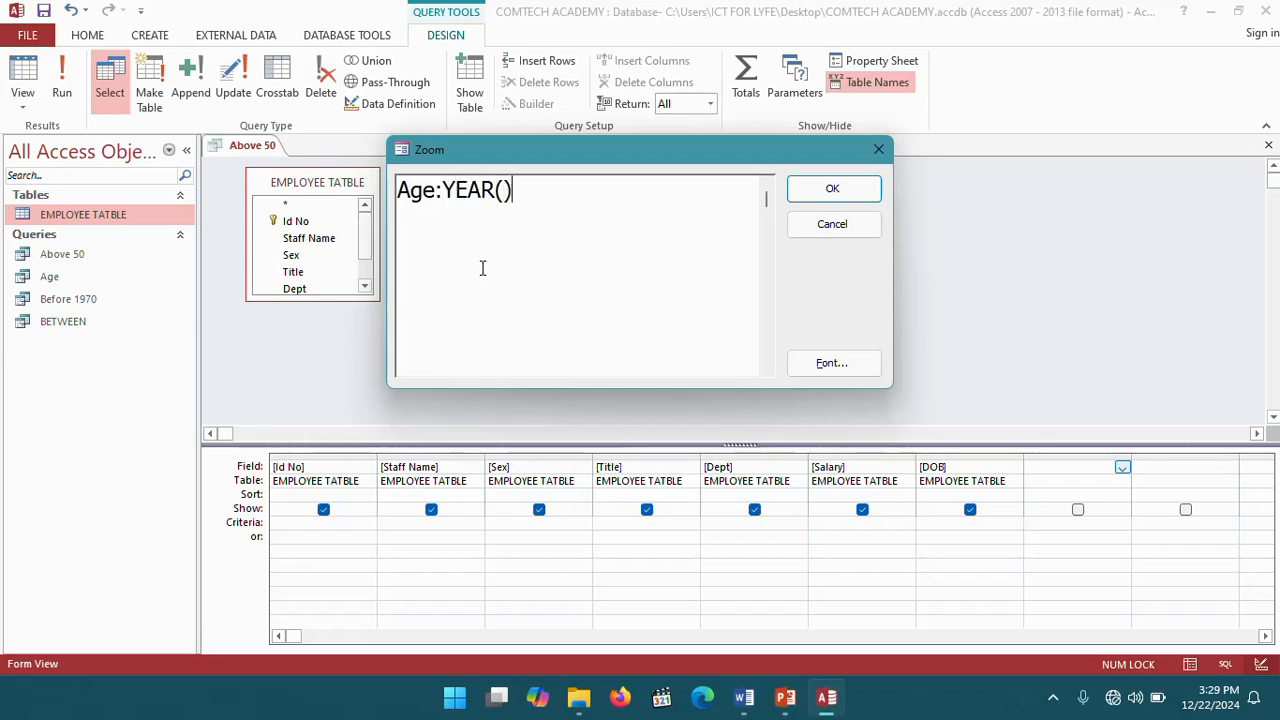
{"action": "type", "text": "-YEAR"}
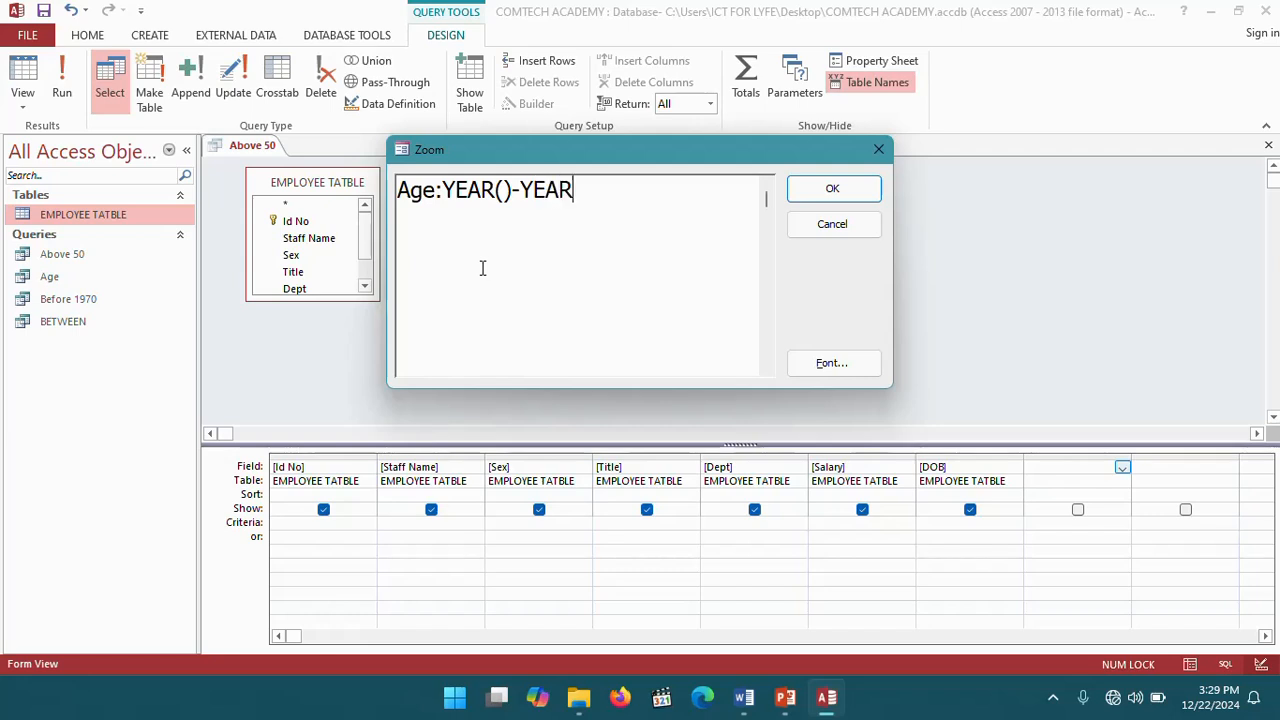
{"action": "type", "text": "()"}
{"action": "type", "text": "NO"}
{"action": "type", "text": "W()"}
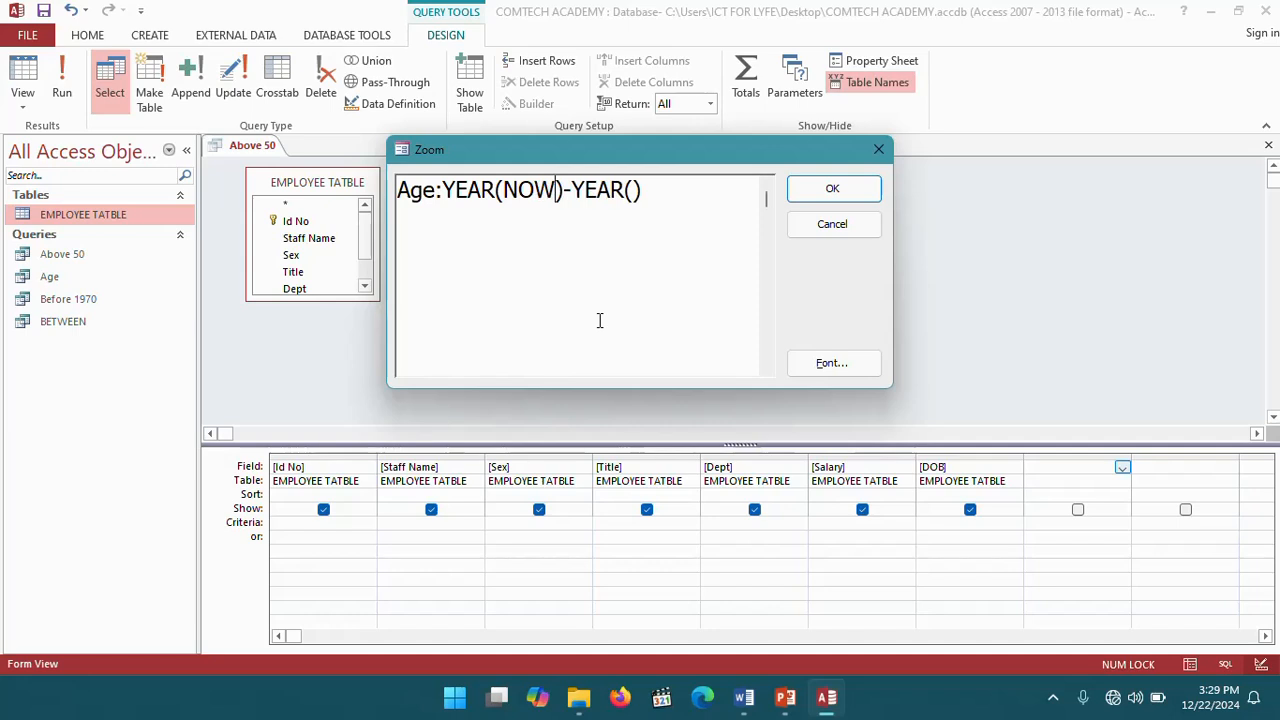
{"action": "left_click", "coordinate": [649, 190]}
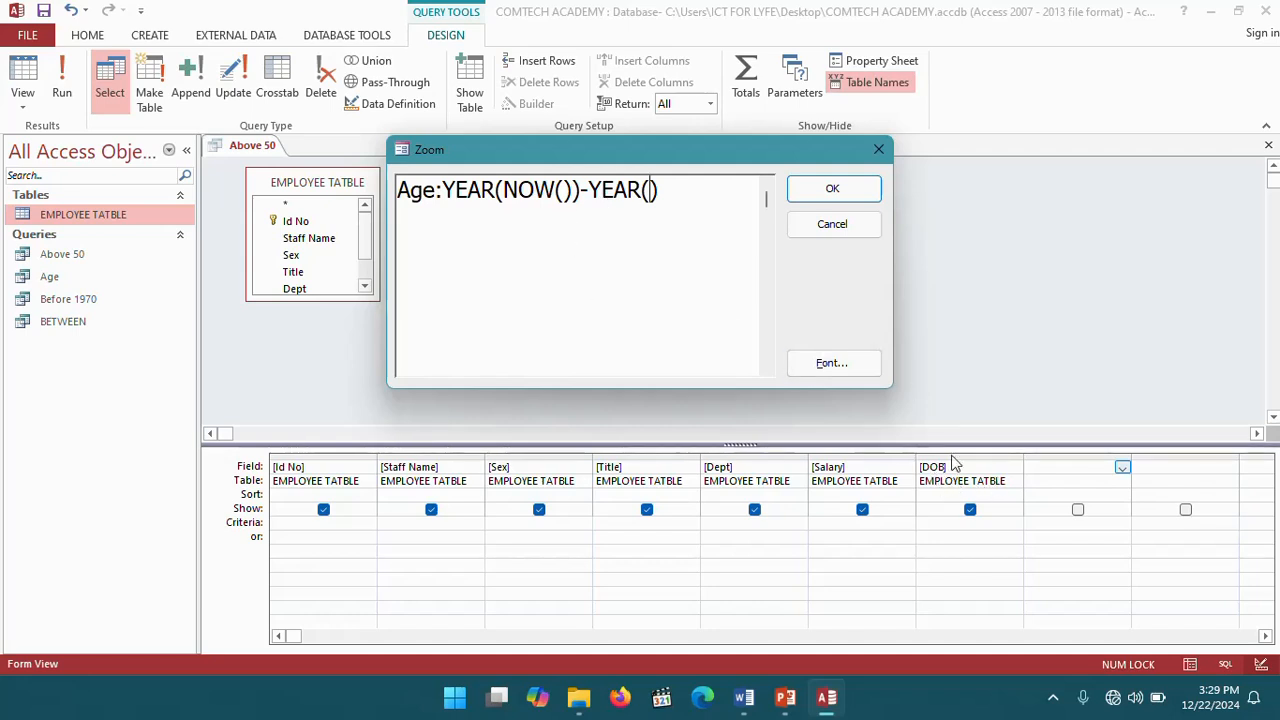
{"action": "type", "text": "["}
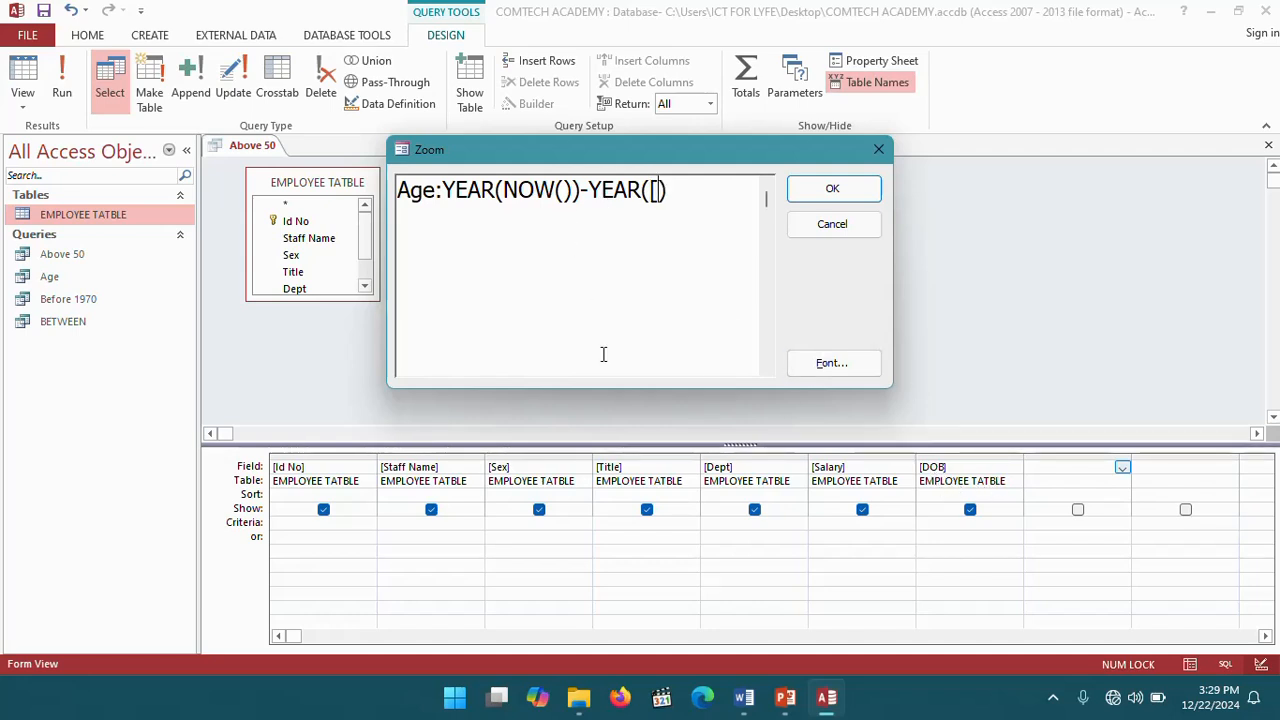
{"action": "type", "text": "DOB"}
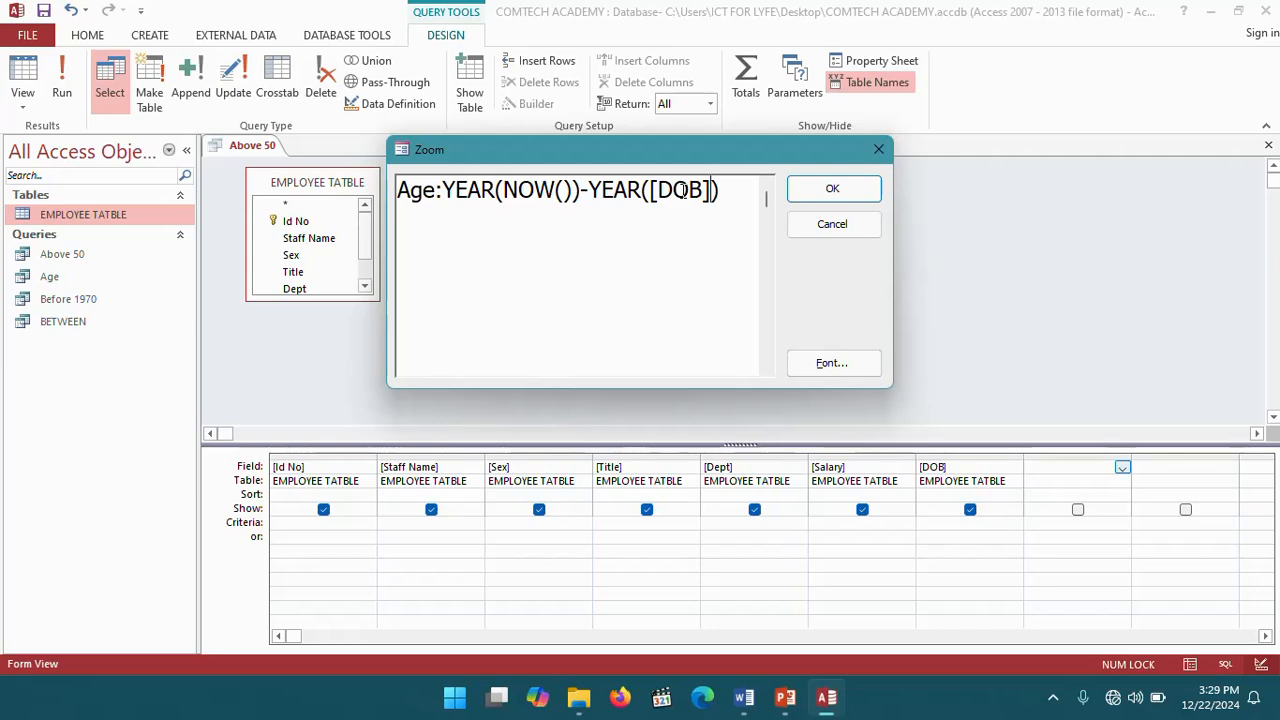
{"action": "left_click", "coordinate": [833, 188]}
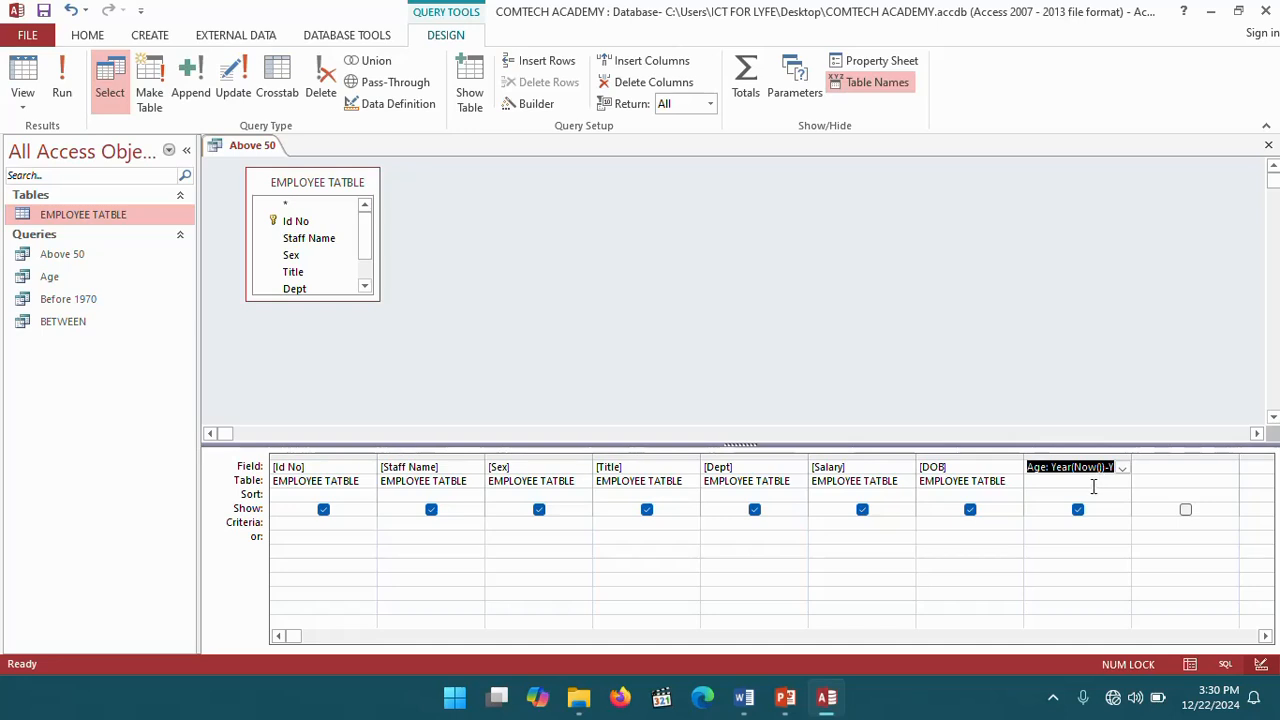
{"action": "left_click", "coordinate": [61, 77]}
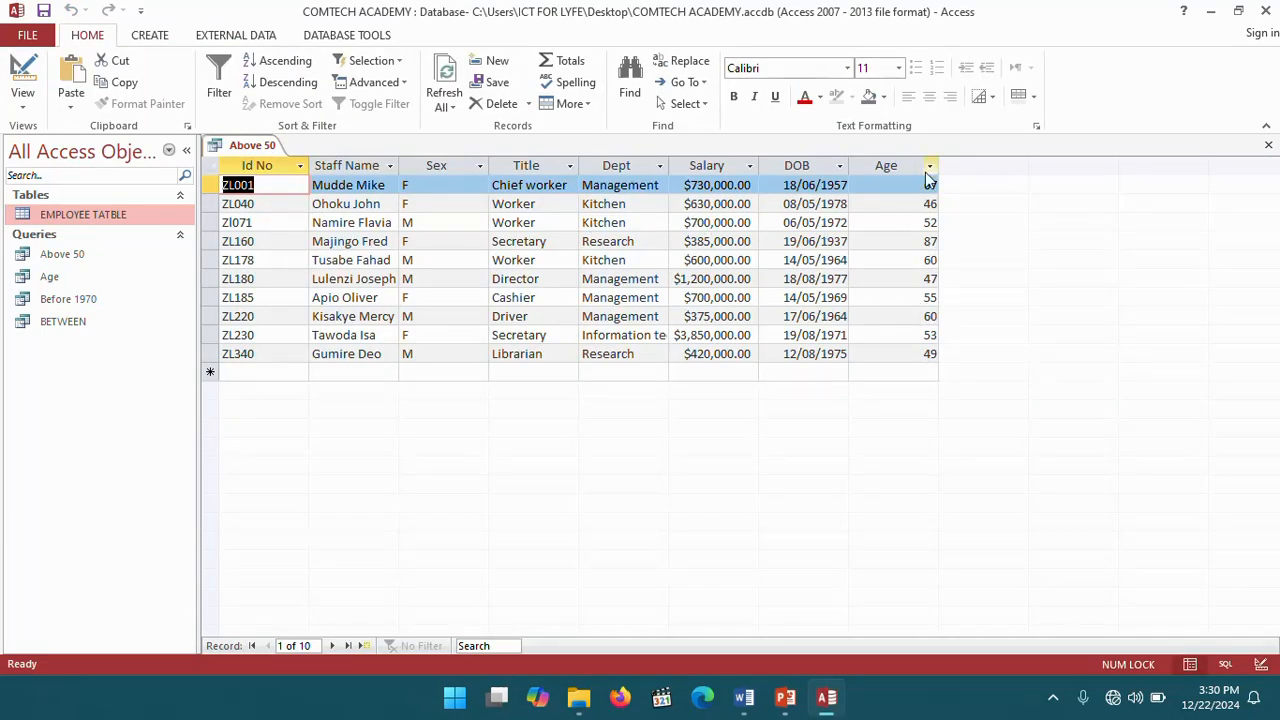
- Set the Age field's criteria to >50 in design view and run the query
{"action": "left_click", "coordinate": [36, 78]}
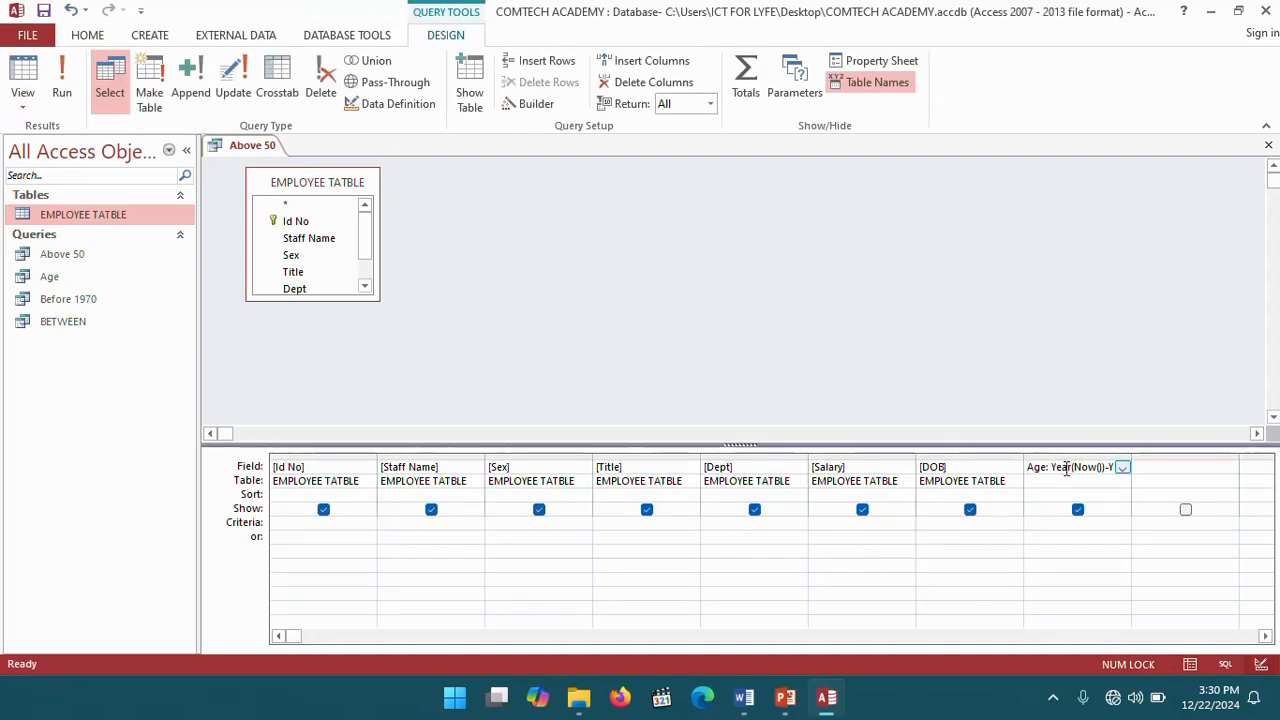
{"action": "right_click", "coordinate": [1050, 523]}
{"action": "left_click", "coordinate": [1097, 487]}
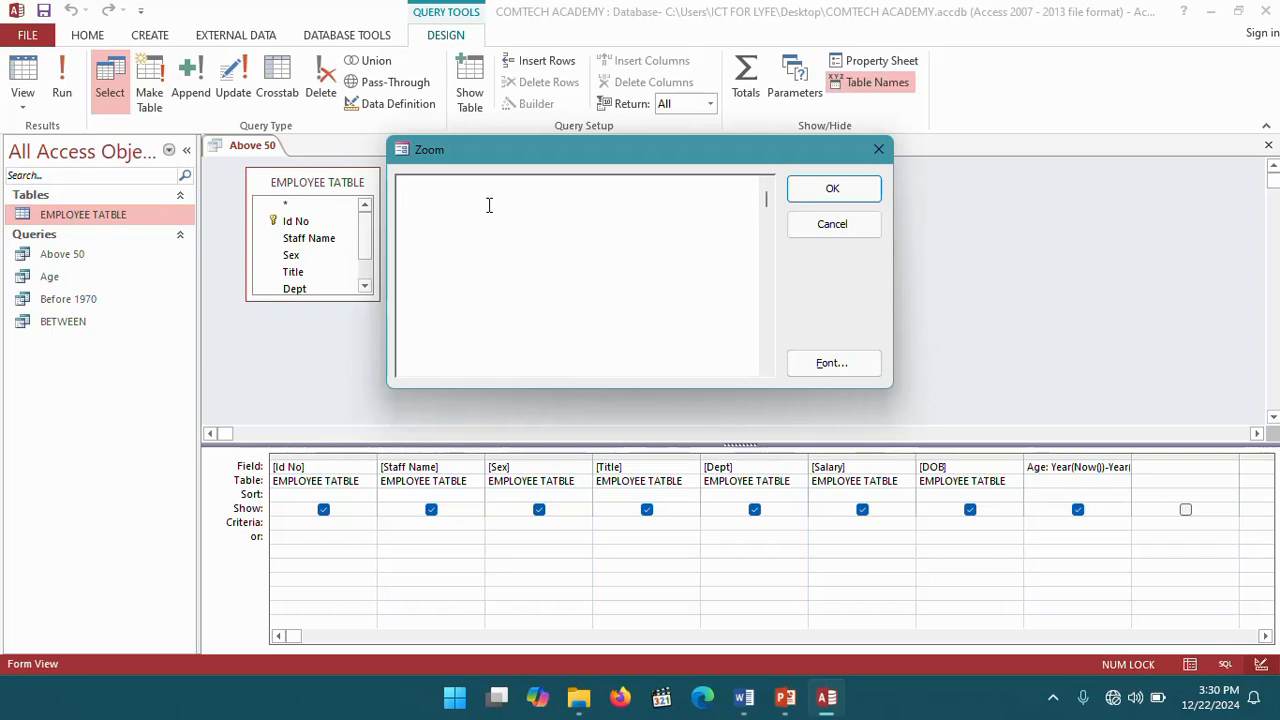
{"action": "type", "text": ">50"}
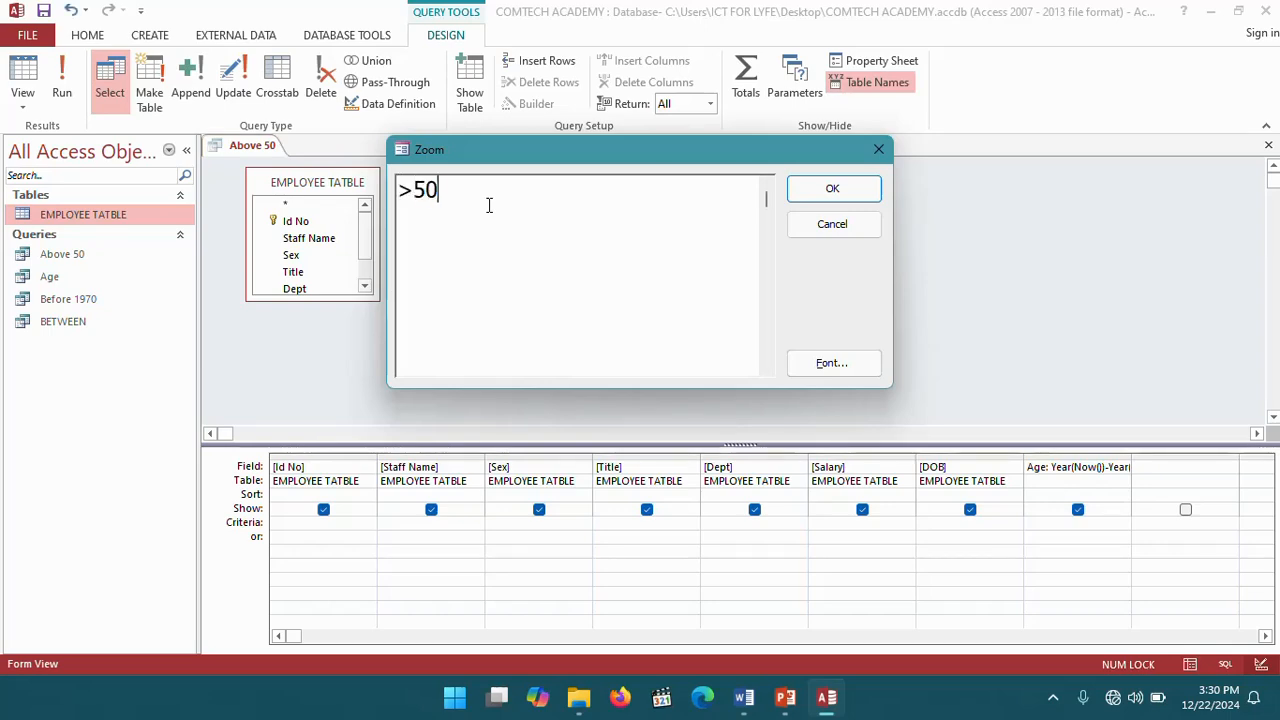
{"action": "left_click", "coordinate": [824, 192]}
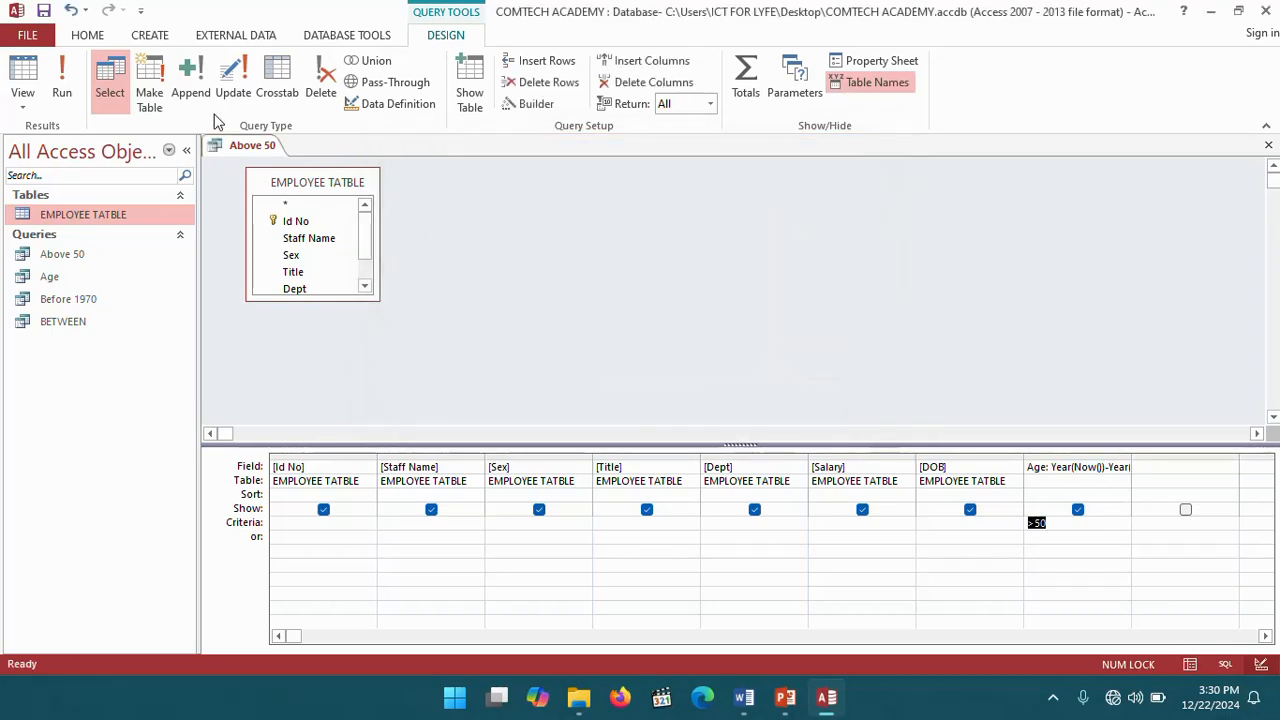
{"action": "left_click", "coordinate": [61, 96]}
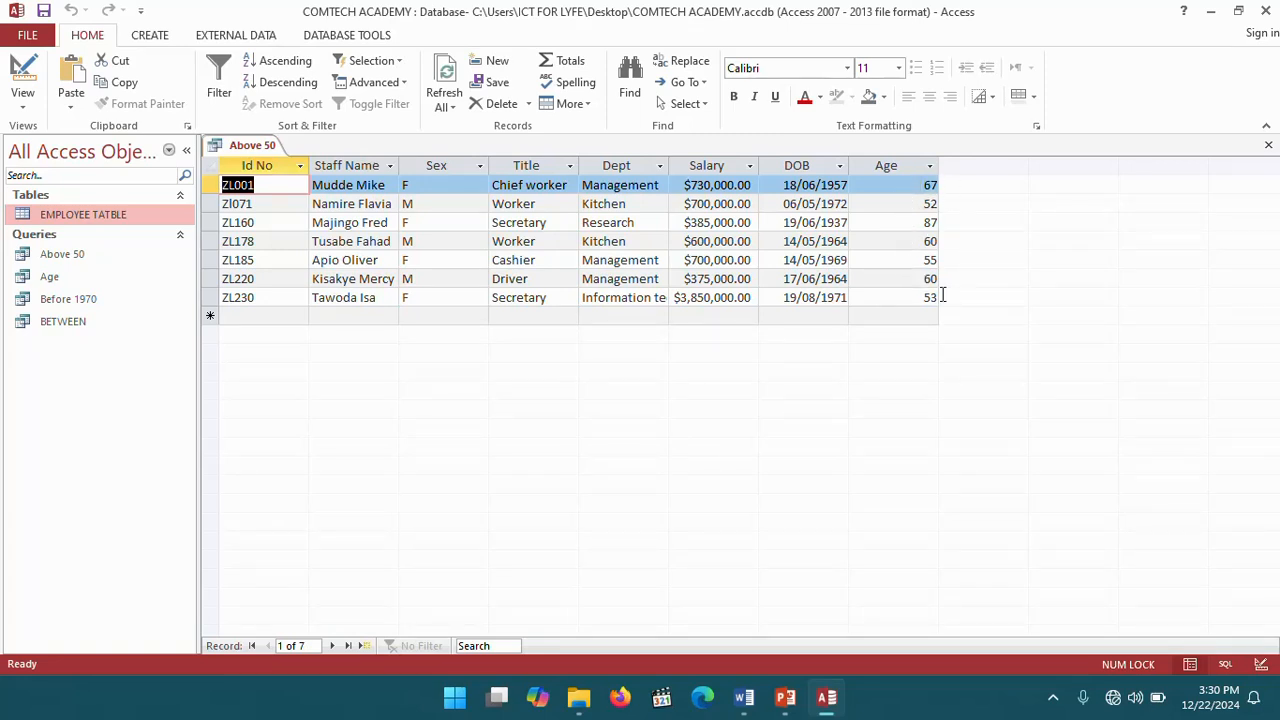
- Close the Above 50 query tab
{"action": "right_click", "coordinate": [242, 150]}
{"action": "left_click", "coordinate": [248, 155]}
{"action": "right_click", "coordinate": [248, 152]}
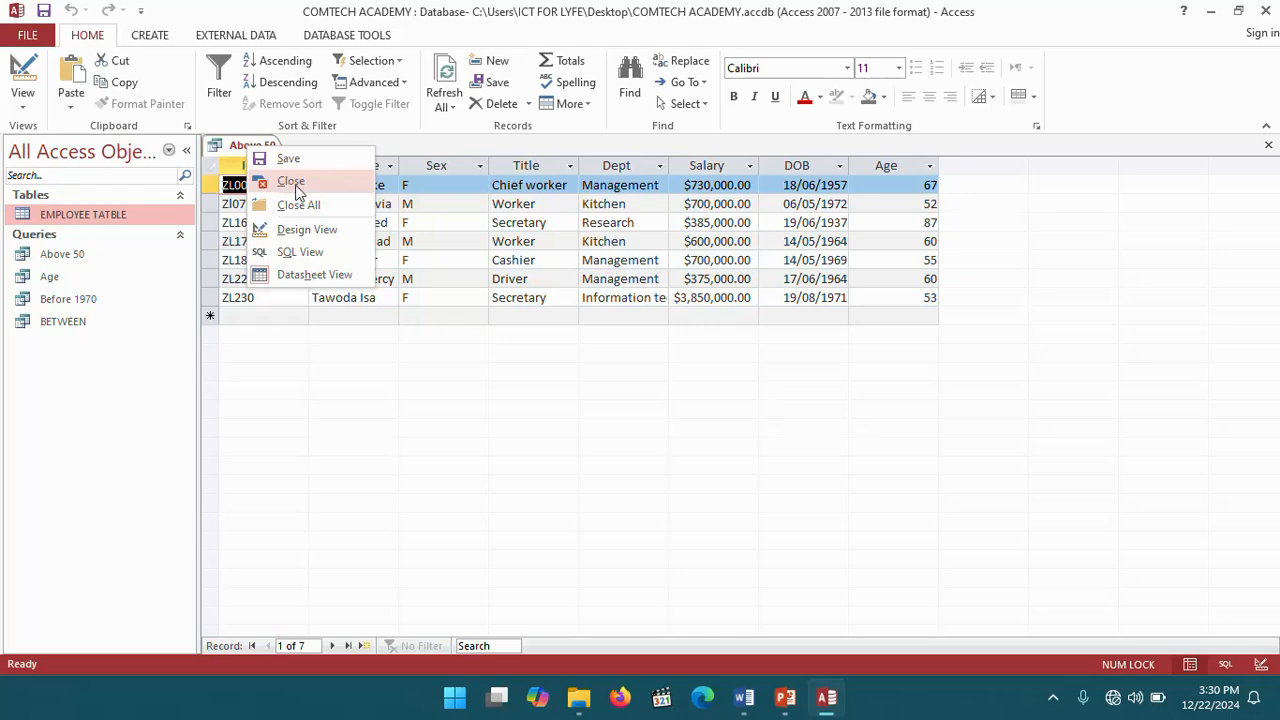
{"action": "left_click", "coordinate": [292, 183]}
- Switch to the Word workbook to review the below 50 task and the employee table, then return to Access
{"action": "left_click", "coordinate": [748, 696]}
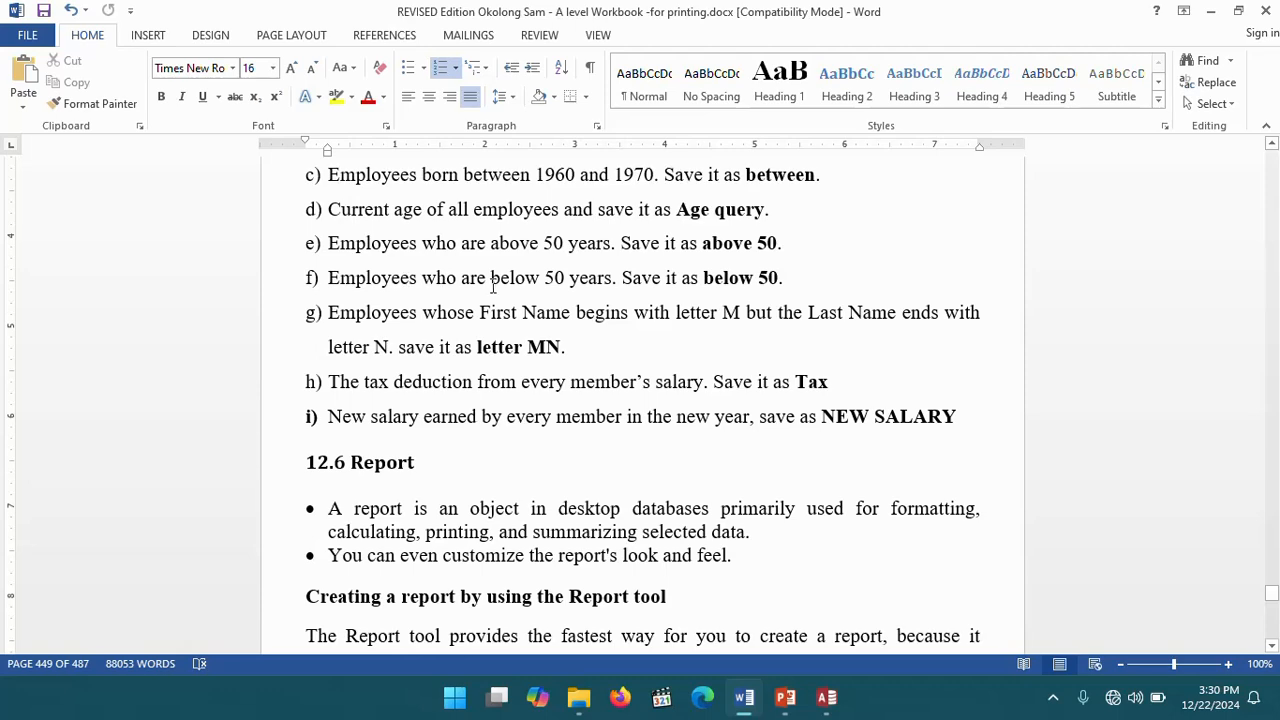
{"action": "left_click_drag", "start_coordinate": [792, 277], "coordinate": [347, 274]}
{"action": "scroll", "coordinate": [420, 285], "scroll_direction": "down", "scroll_amount": 1}
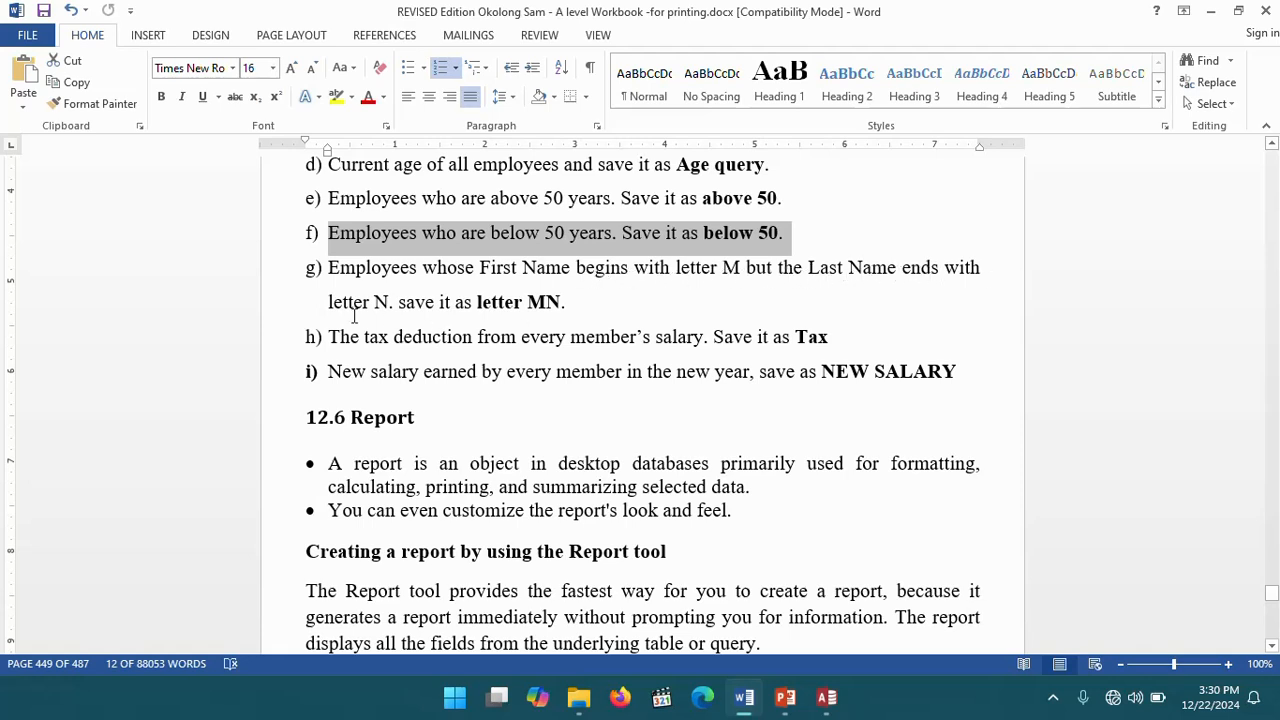
{"action": "left_click", "coordinate": [826, 697]}
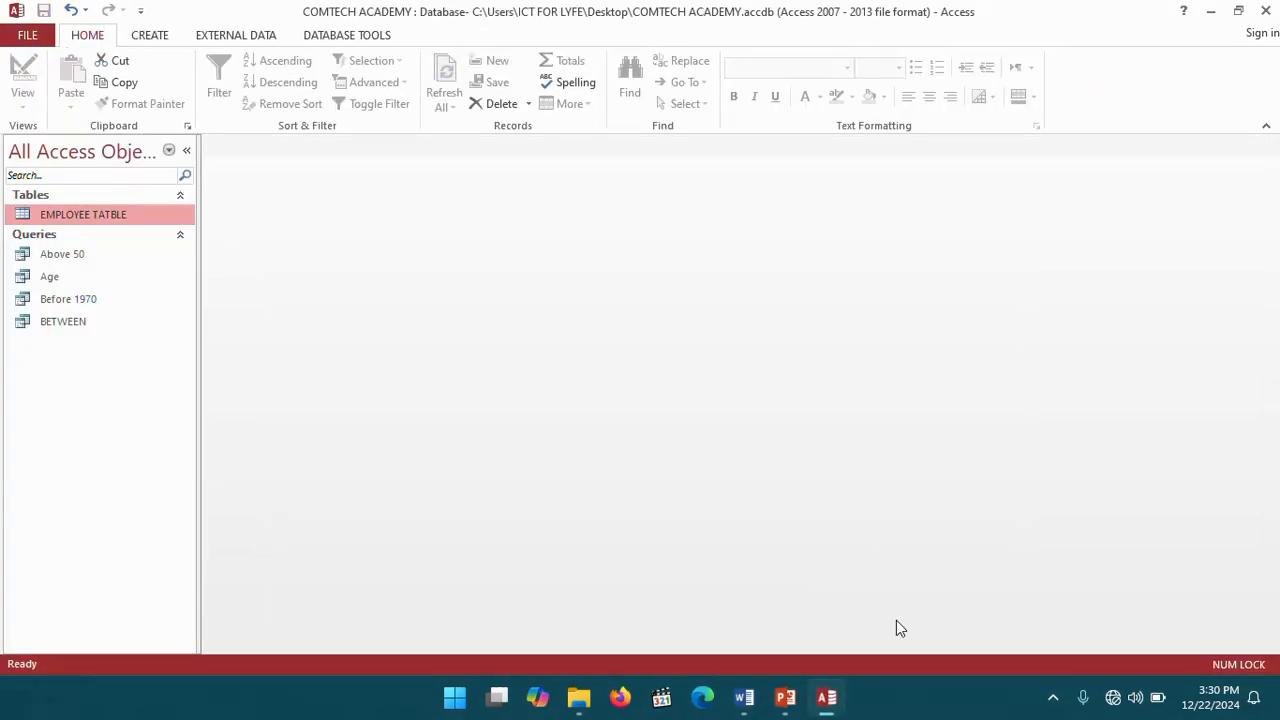
{"action": "left_click", "coordinate": [745, 699]}
{"action": "scroll", "coordinate": [576, 347], "scroll_direction": "up", "scroll_amount": 10}
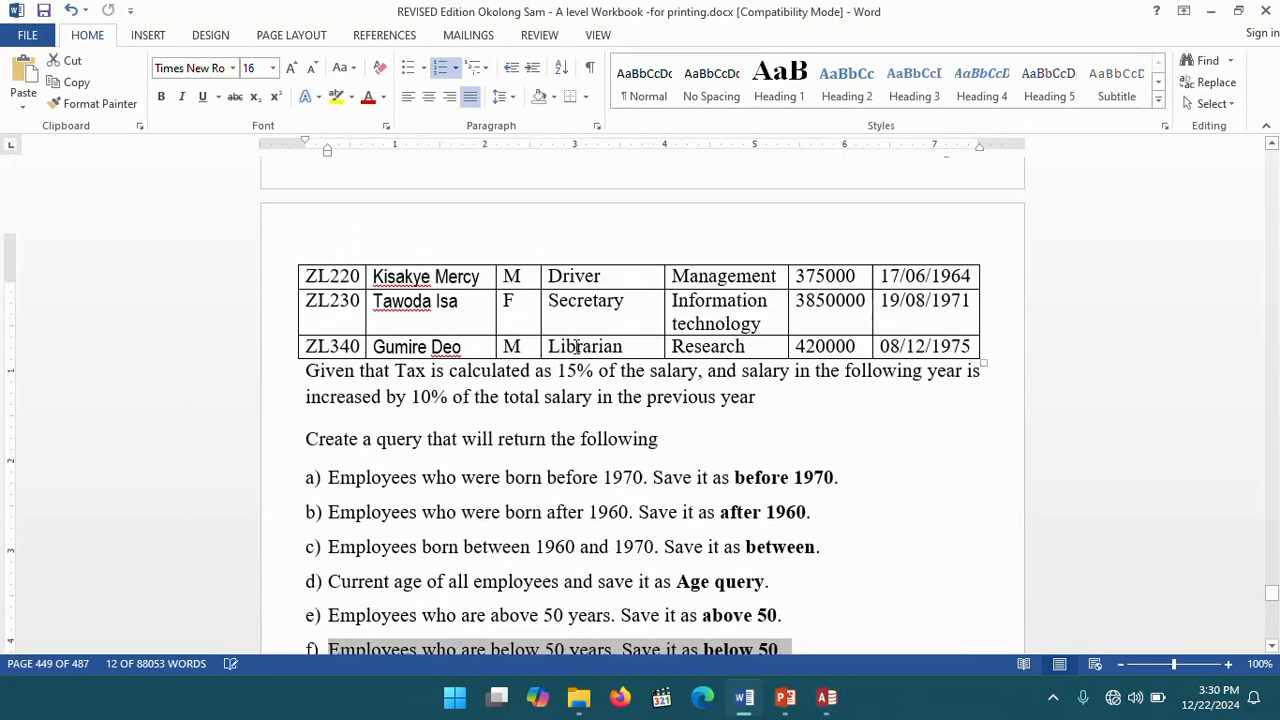
{"action": "scroll", "coordinate": [576, 347], "scroll_direction": "up", "scroll_amount": 5}
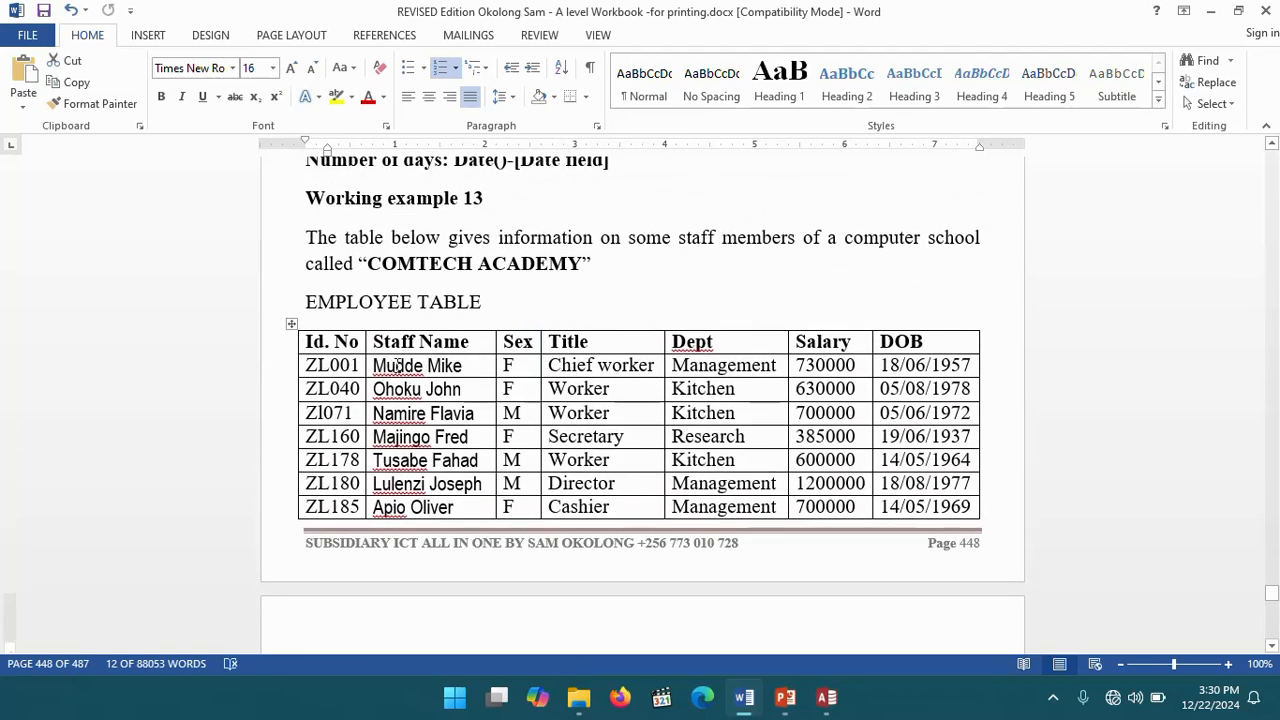
{"action": "left_click", "coordinate": [395, 366]}
{"action": "left_click", "coordinate": [460, 366]}
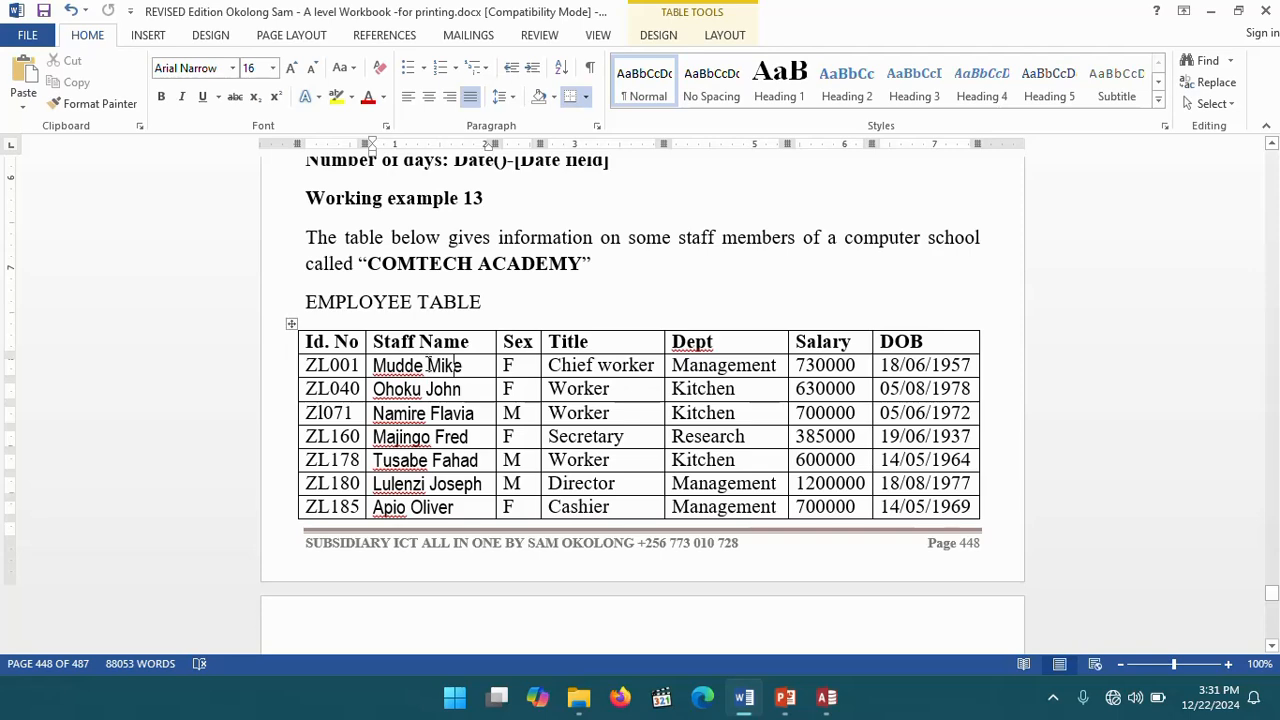
{"action": "left_click_drag", "start_coordinate": [424, 366], "coordinate": [428, 366]}
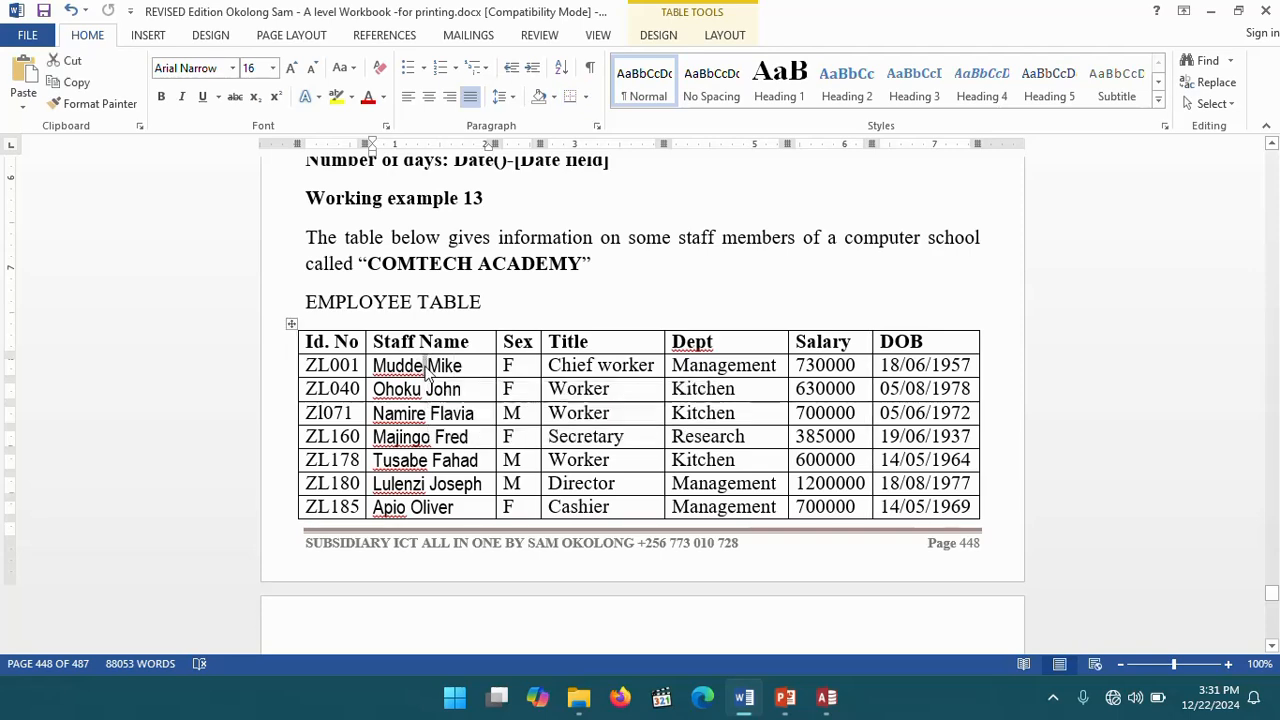
{"action": "scroll", "coordinate": [428, 366], "scroll_direction": "down", "scroll_amount": 12}
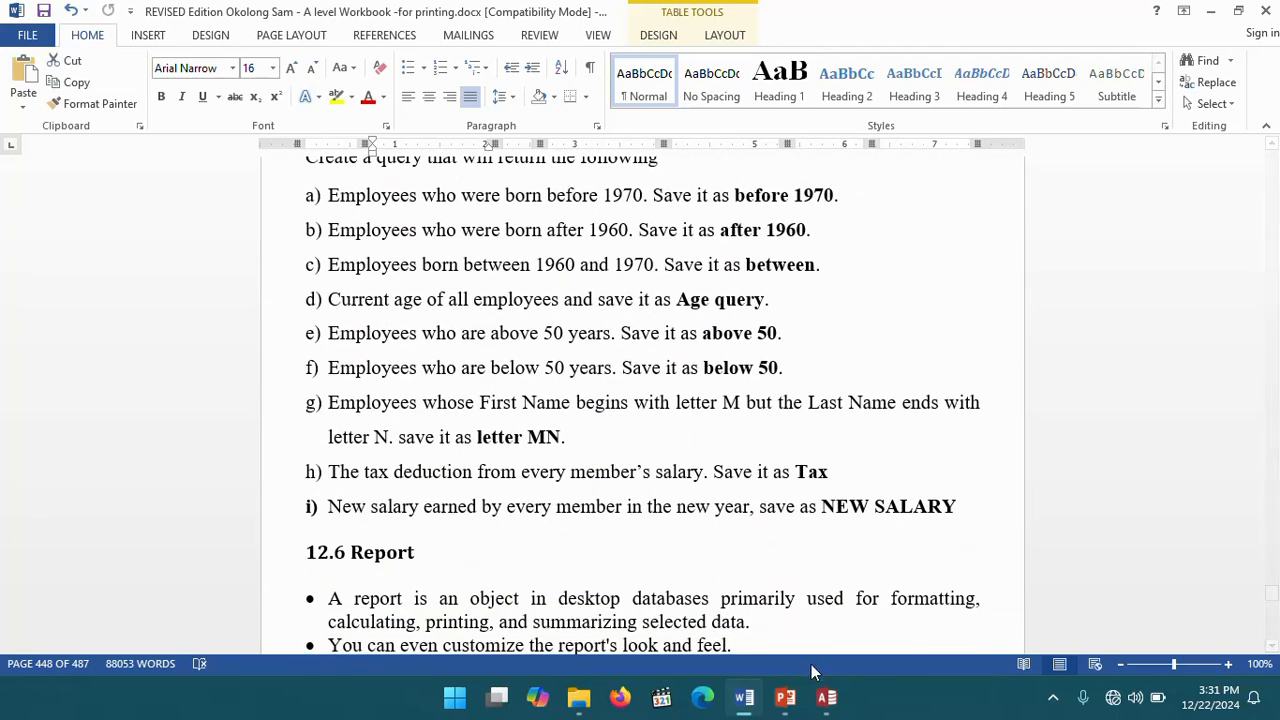
{"action": "left_click", "coordinate": [835, 705]}
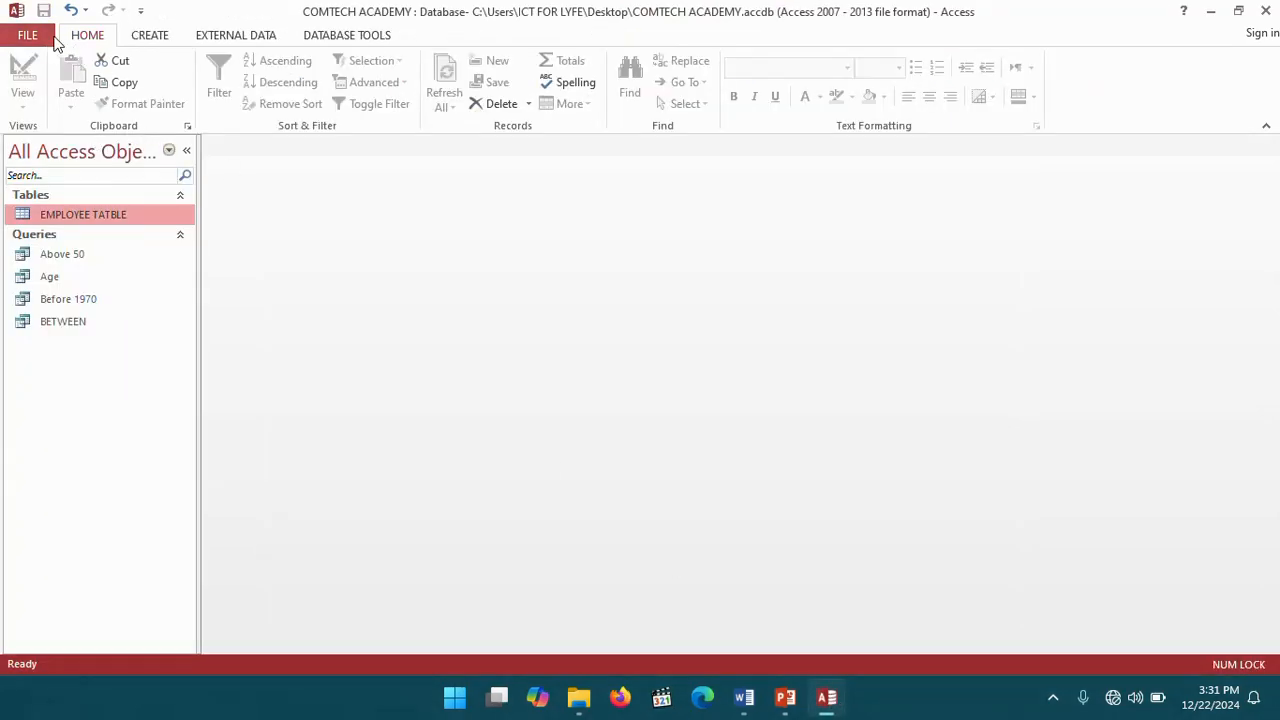
- Start a Simple Query Wizard on EMPLOYEE TATBLE, adding all fields and advancing to the title page
{"action": "left_click", "coordinate": [149, 35]}
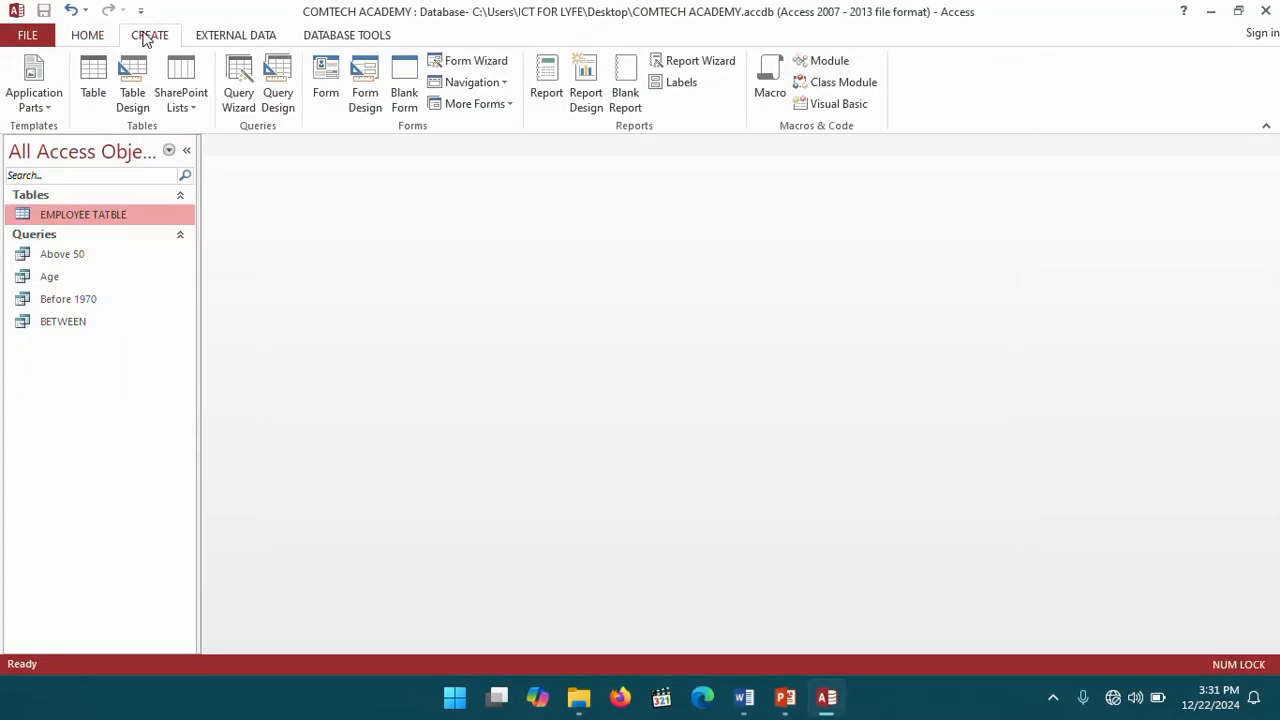
{"action": "left_click", "coordinate": [241, 88]}
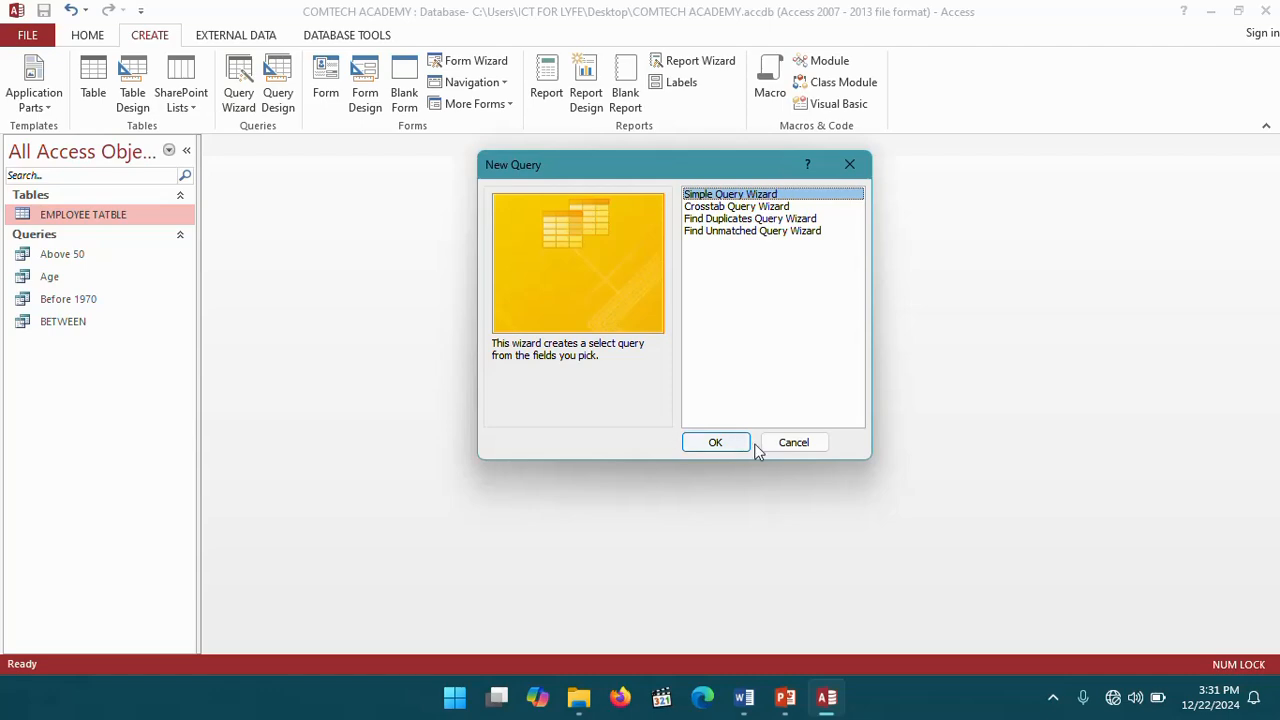
{"action": "left_click", "coordinate": [712, 442]}
{"action": "left_click", "coordinate": [609, 322]}
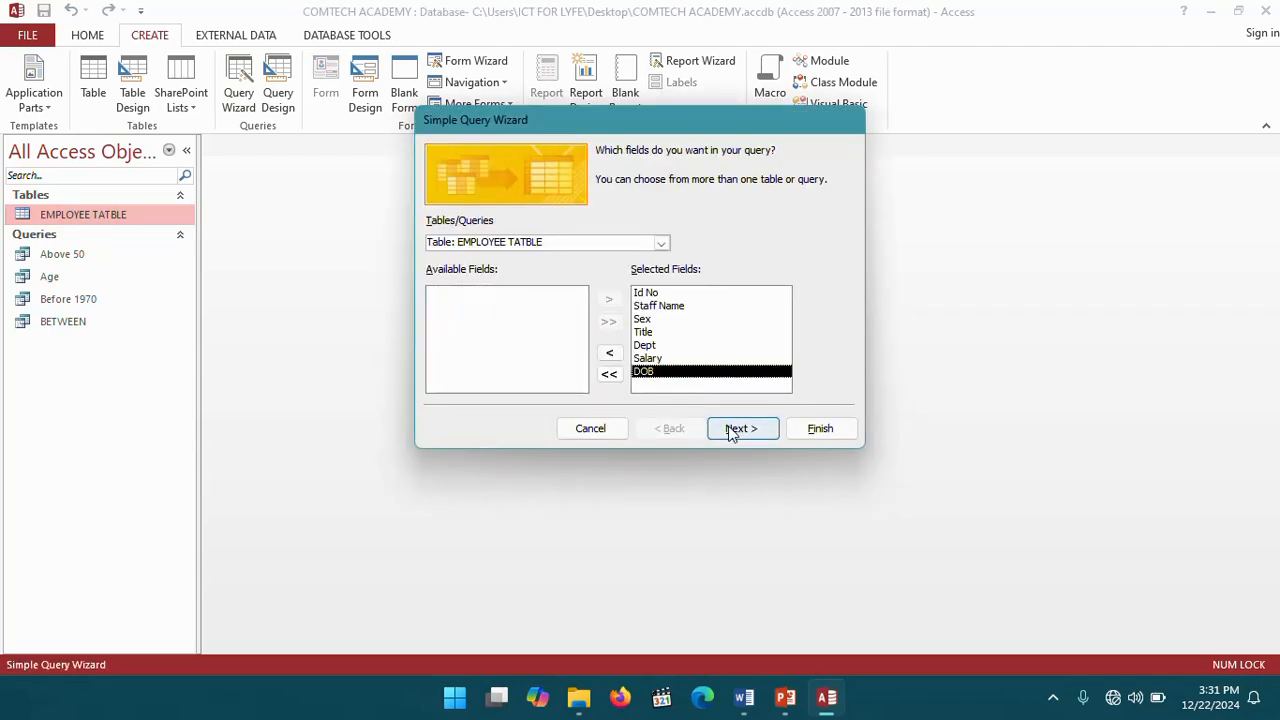
{"action": "left_click", "coordinate": [731, 430]}
{"action": "left_click", "coordinate": [738, 429]}
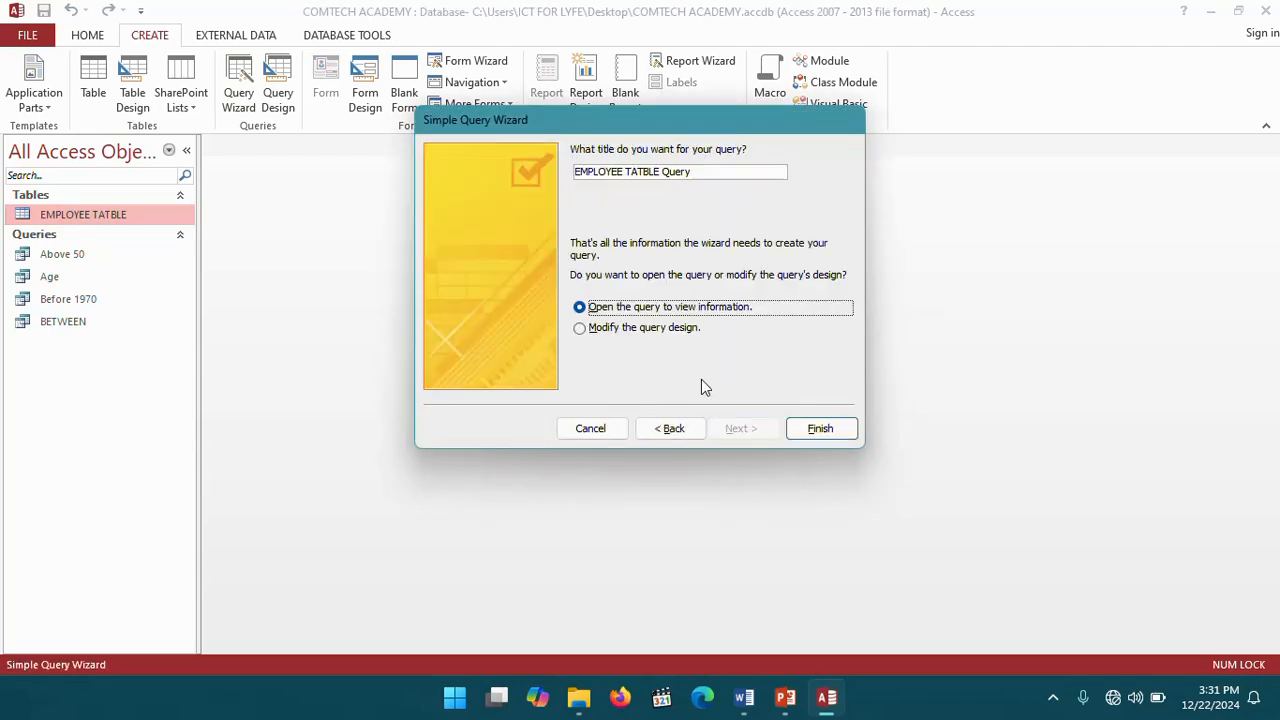
- Title the wizard query Letter MN and finish it, choosing to modify the query design
{"action": "left_click", "coordinate": [744, 700]}
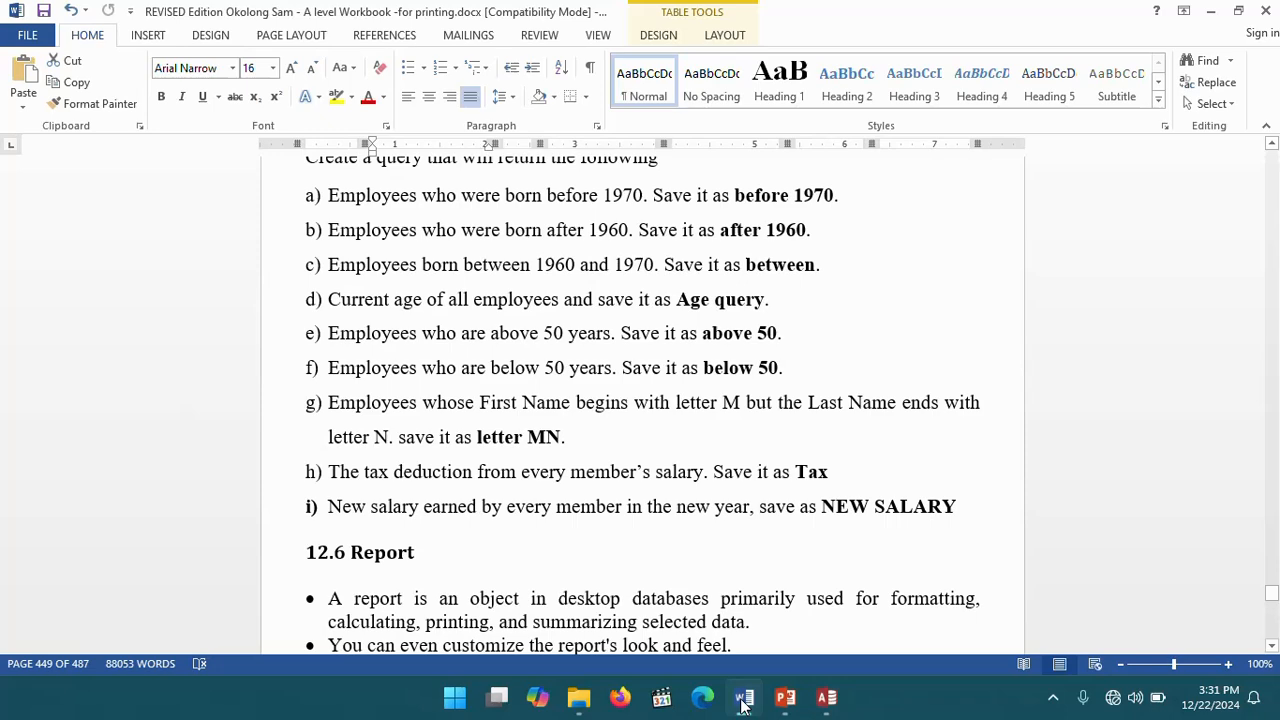
{"action": "left_click", "coordinate": [744, 700]}
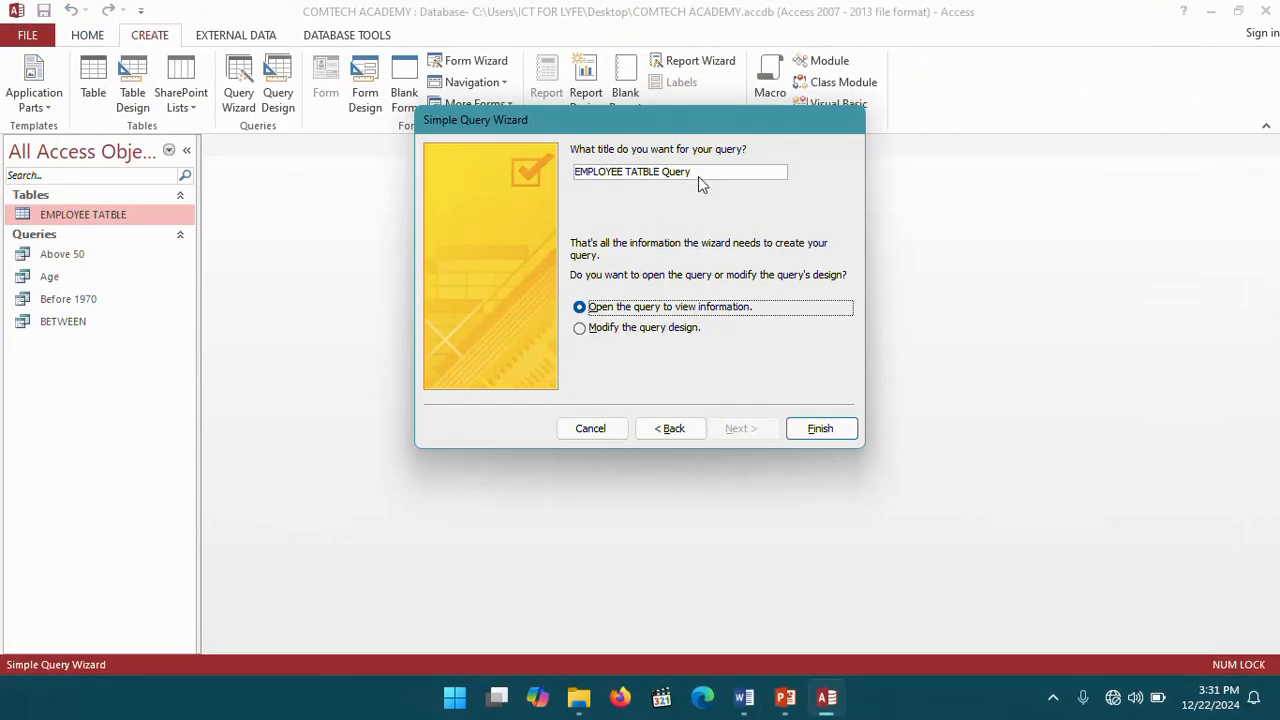
{"action": "left_click_drag", "start_coordinate": [698, 176], "coordinate": [572, 170]}
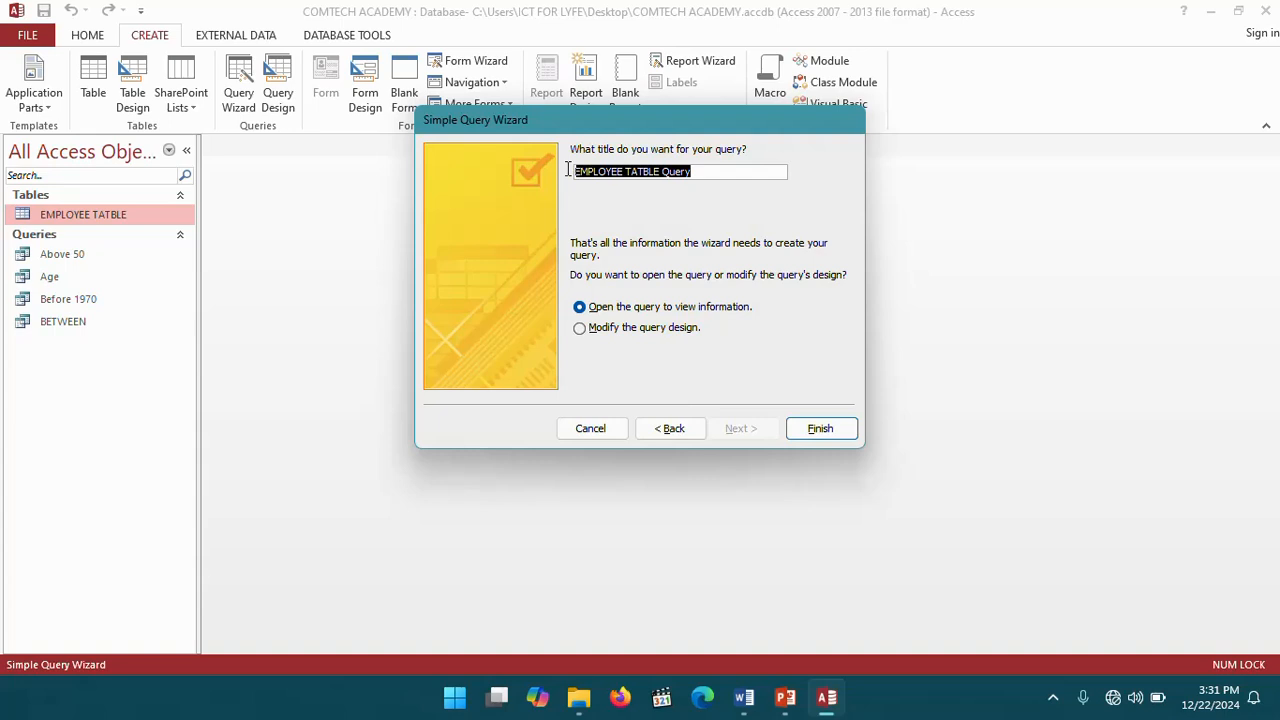
{"action": "key", "text": "BackSpace"}
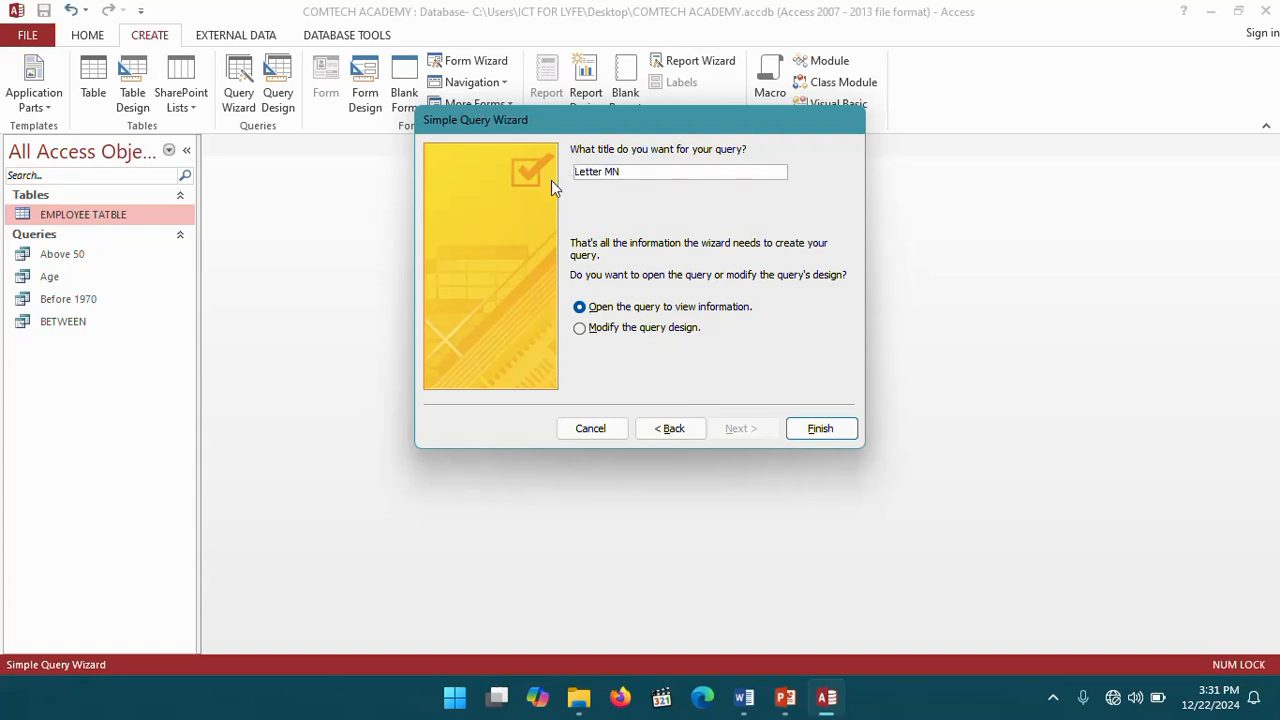
{"action": "left_click", "coordinate": [582, 330]}
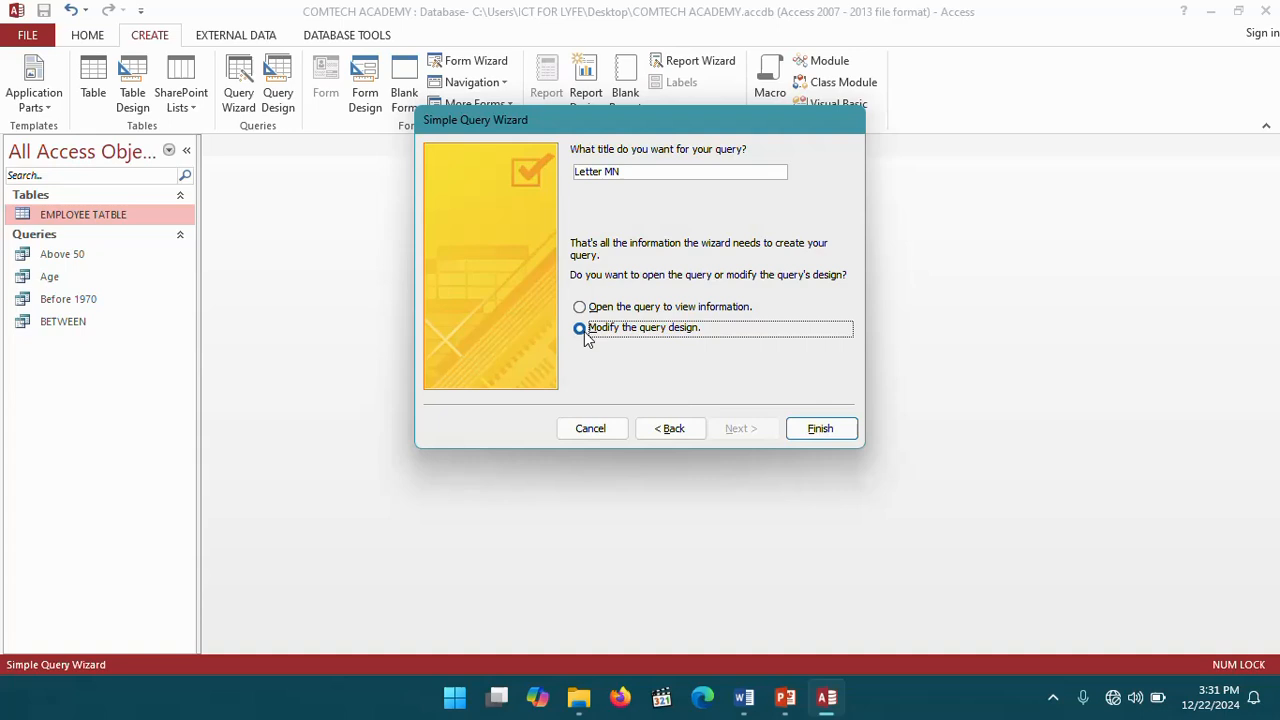
{"action": "left_click", "coordinate": [810, 432]}
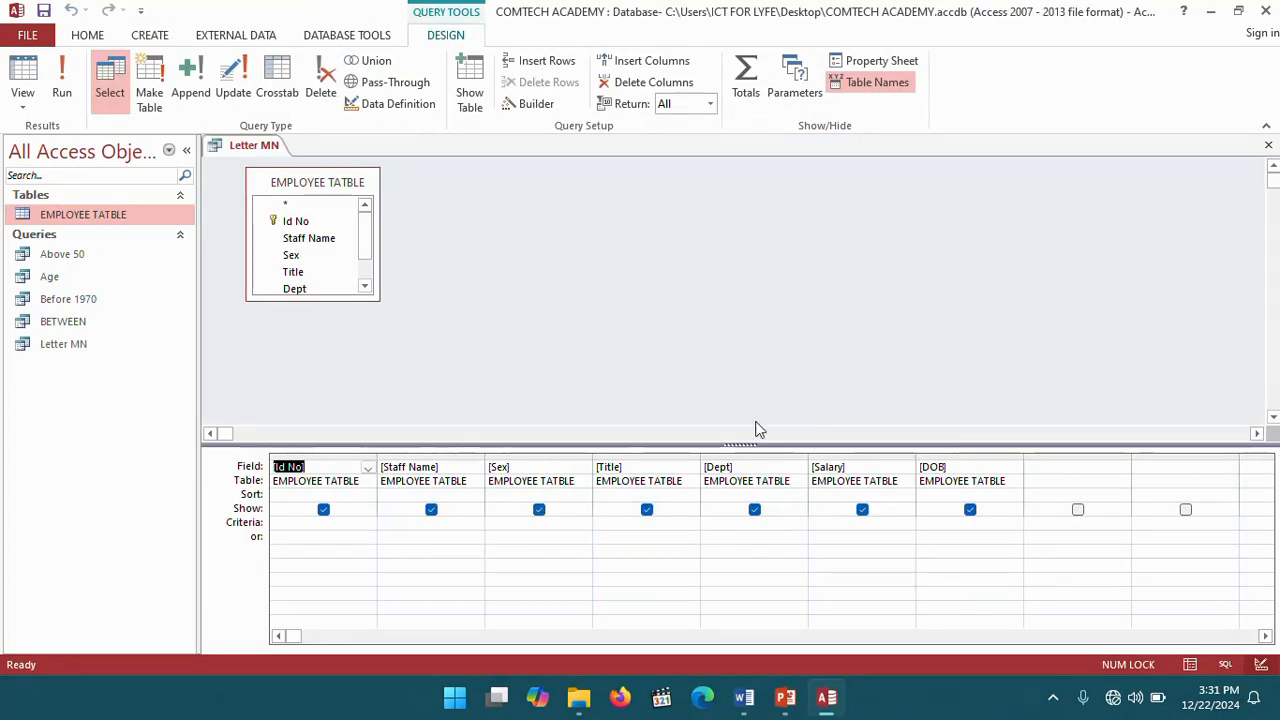
- Enter M* *N as the Staff Name criteria through the Zoom box, then run the query
{"action": "left_click", "coordinate": [398, 526]}
{"action": "right_click", "coordinate": [396, 524]}
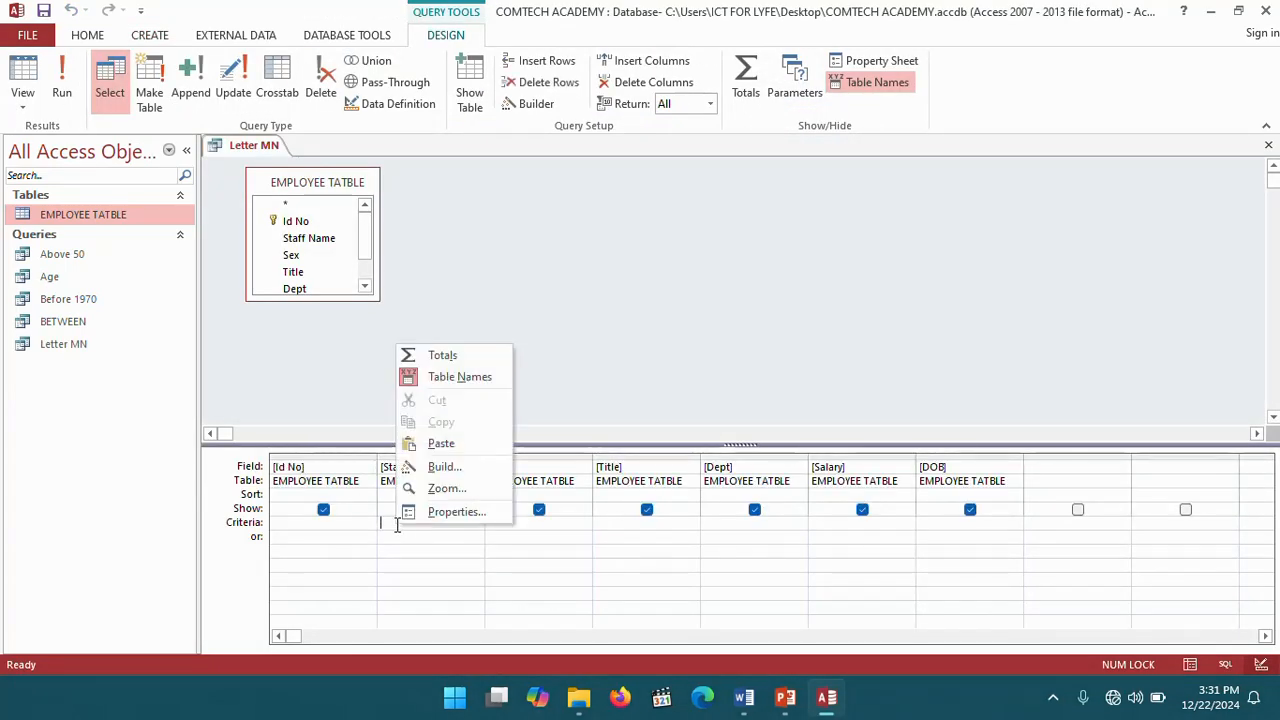
{"action": "left_click", "coordinate": [445, 488]}
{"action": "mouse_move", "coordinate": [748, 700]}
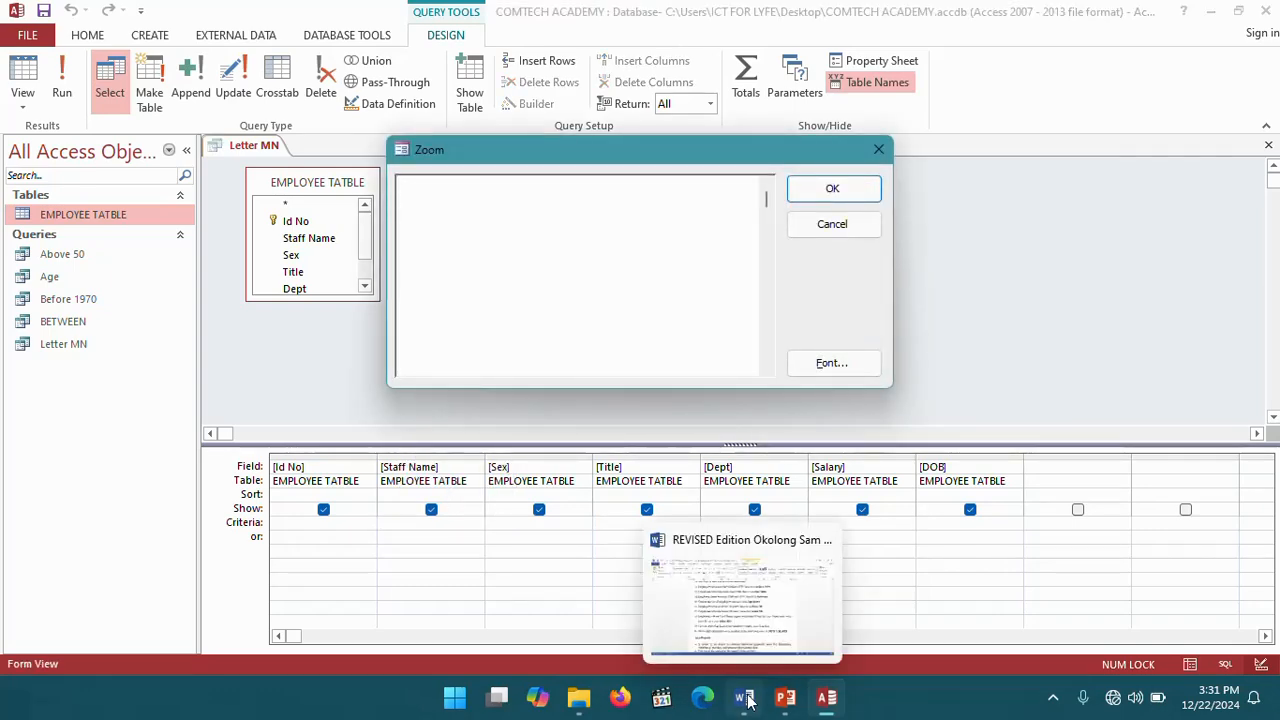
{"action": "left_click", "coordinate": [742, 612]}
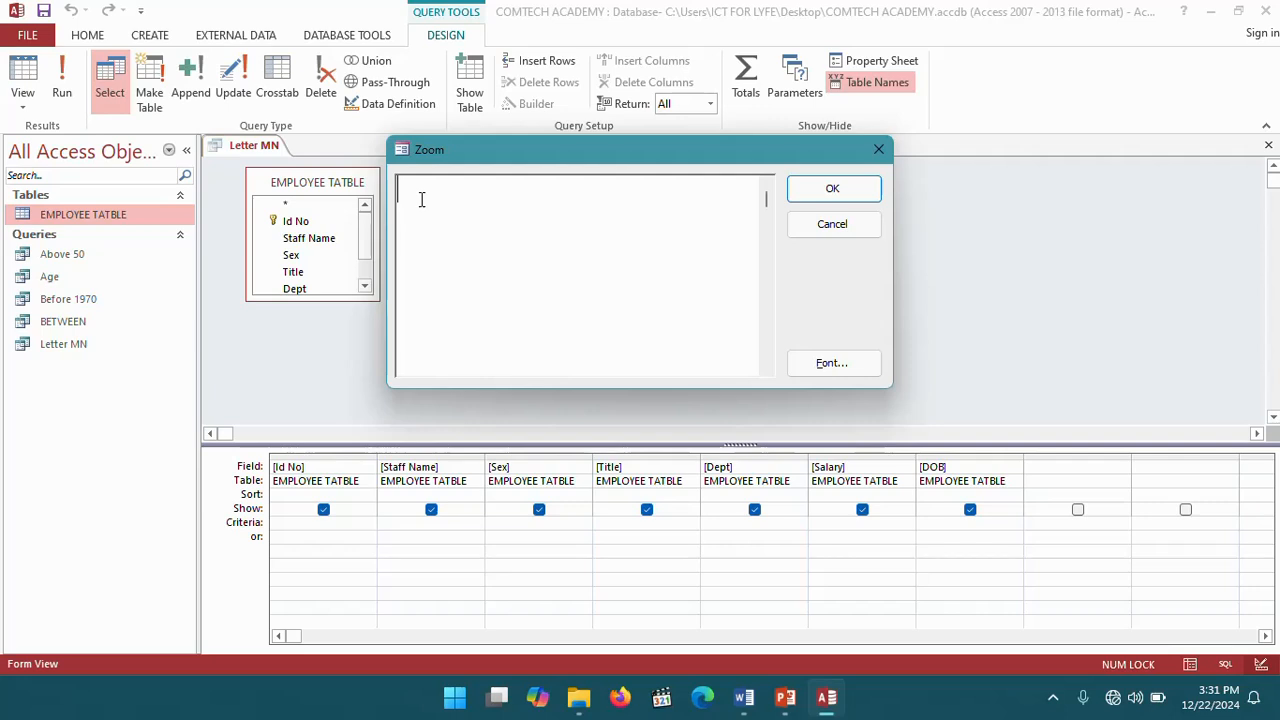
{"action": "type", "text": "M*"}
{"action": "type", "text": "*N"}
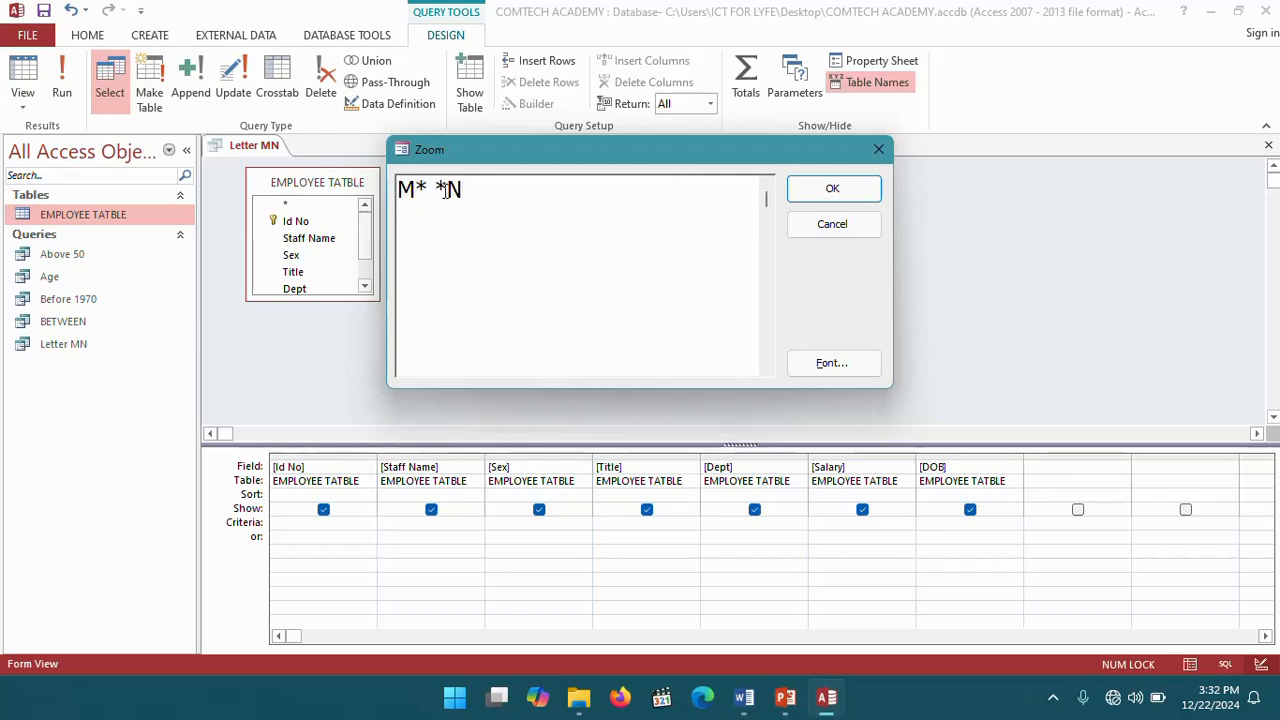
{"action": "left_click", "coordinate": [851, 190]}
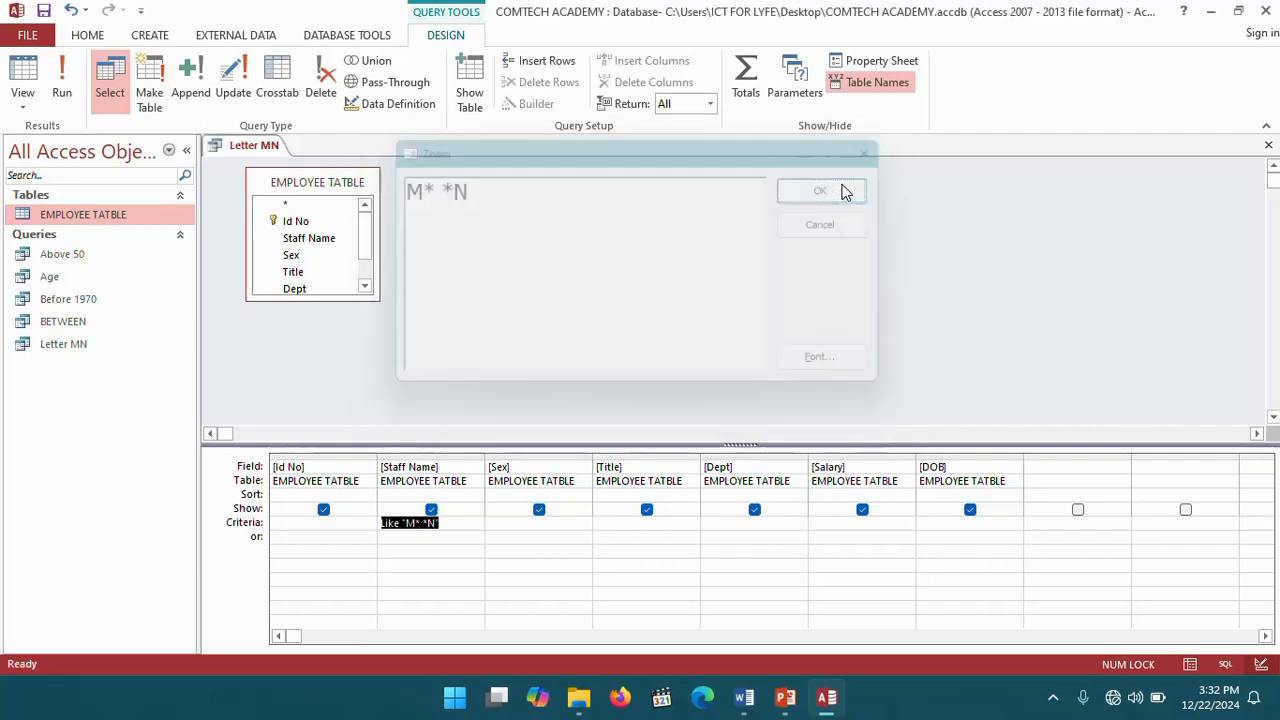
{"action": "left_click", "coordinate": [60, 66]}
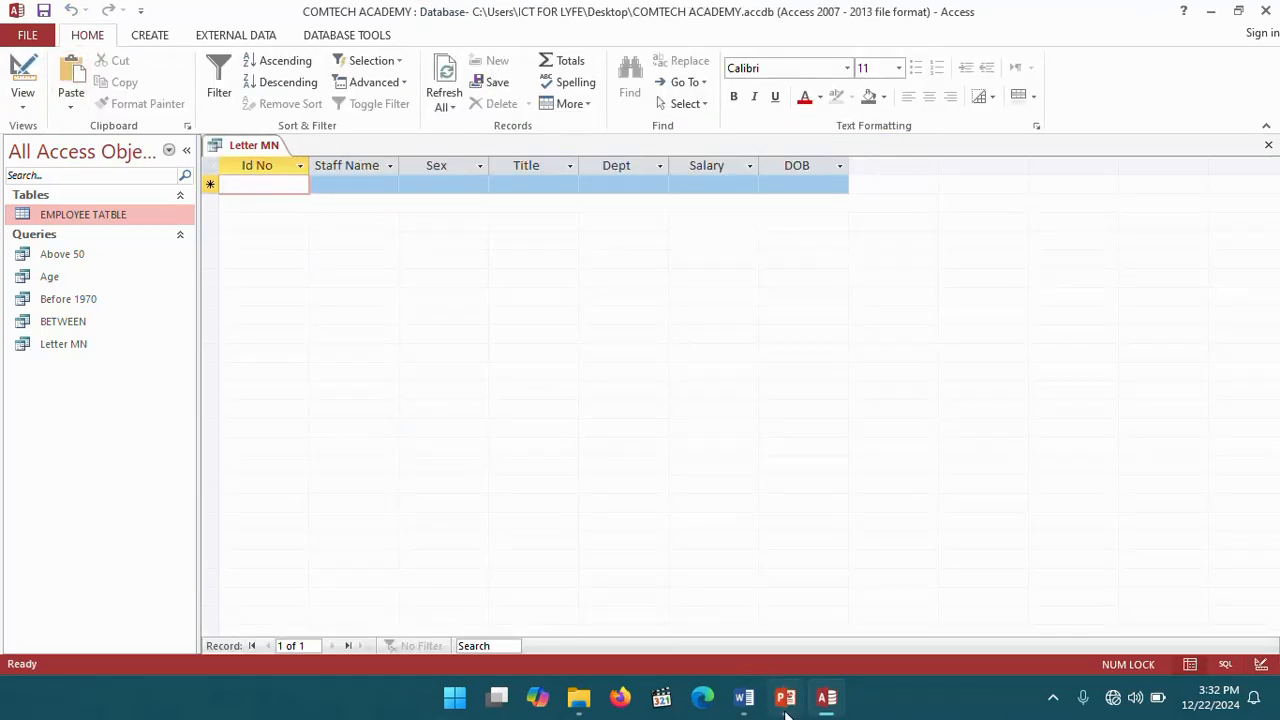
- Switch to the Word workbook and examine the staff names in the employee table
{"action": "left_click", "coordinate": [744, 697]}
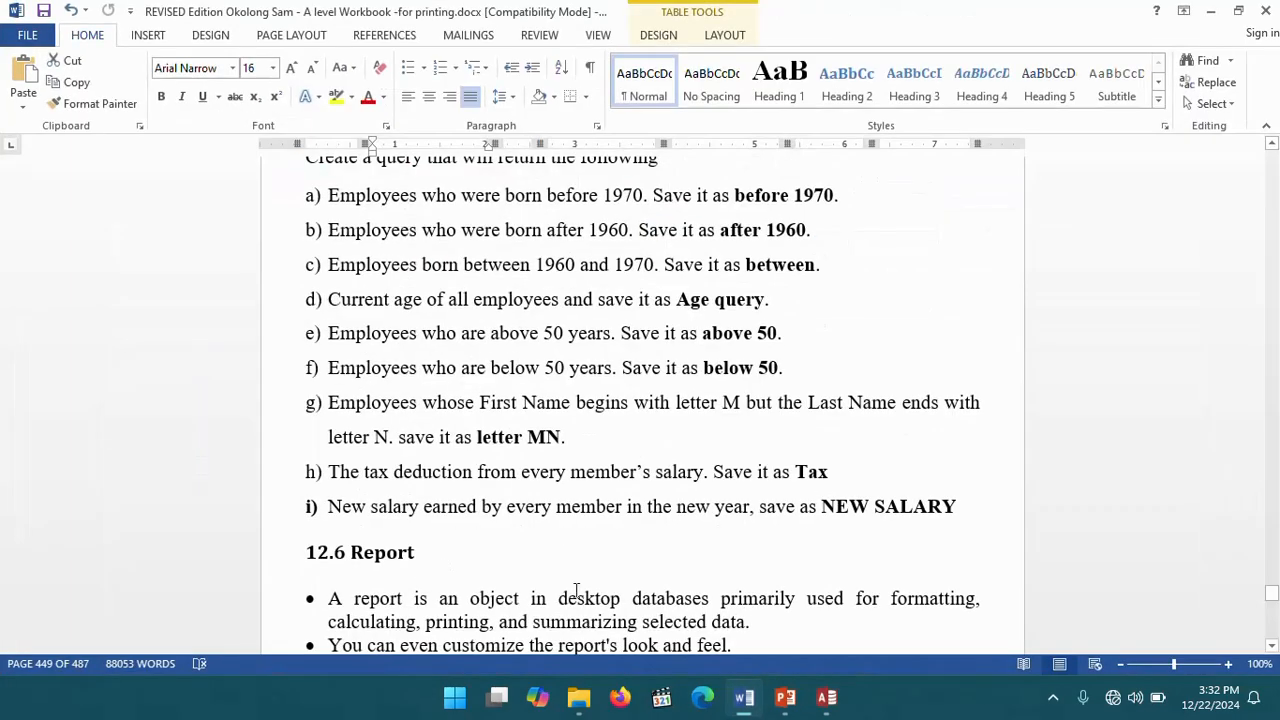
{"action": "scroll", "coordinate": [588, 505], "scroll_direction": "up", "scroll_amount": 10}
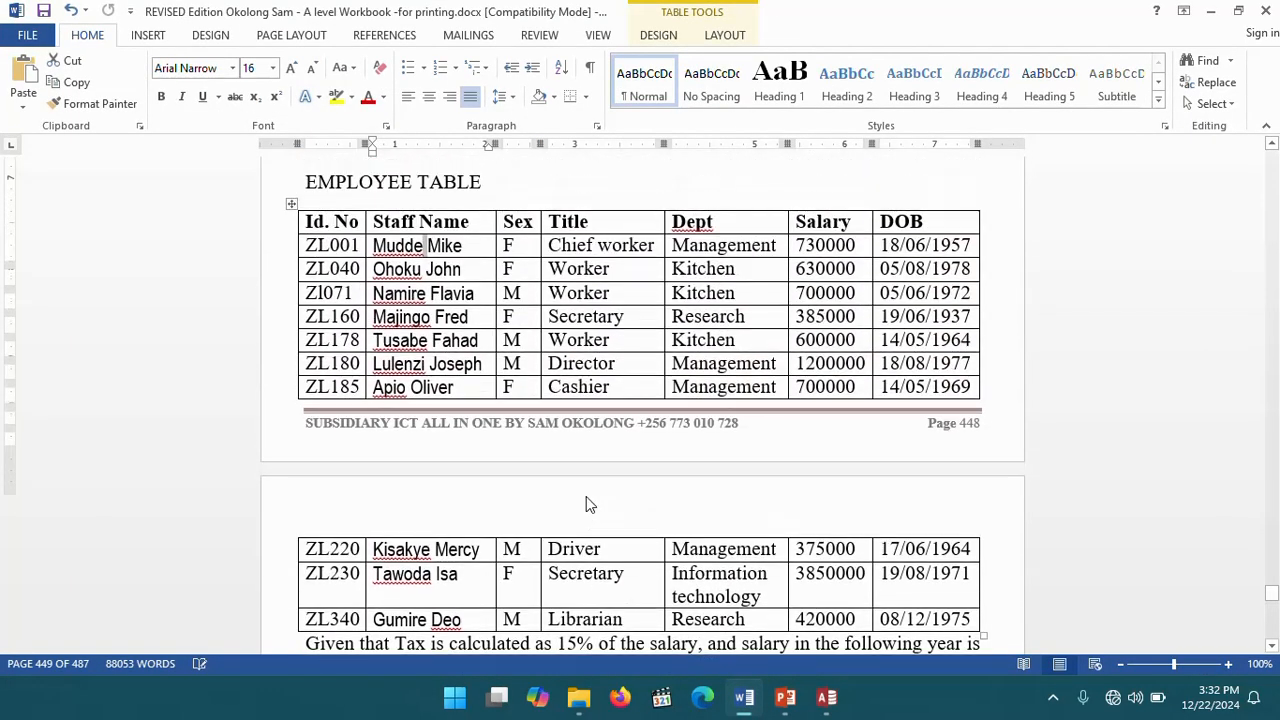
{"action": "scroll", "coordinate": [587, 504], "scroll_direction": "up", "scroll_amount": 1}
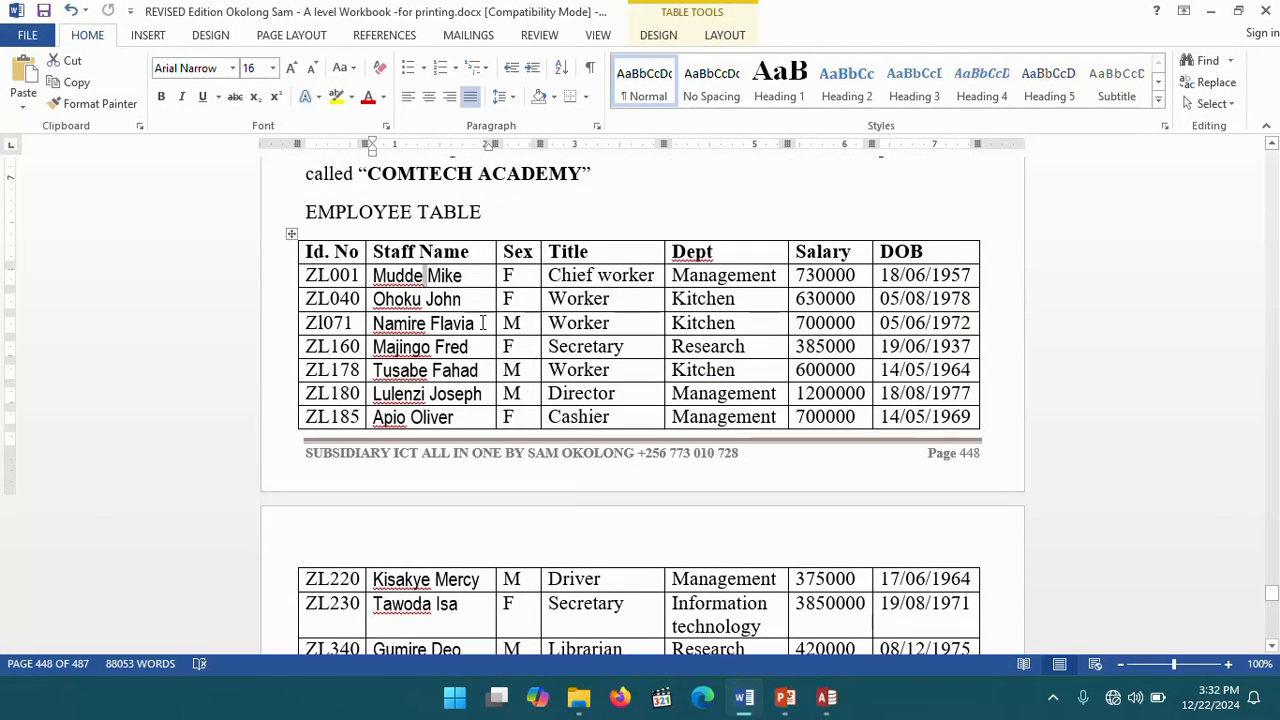
{"action": "scroll", "coordinate": [483, 323], "scroll_direction": "down", "scroll_amount": 3}
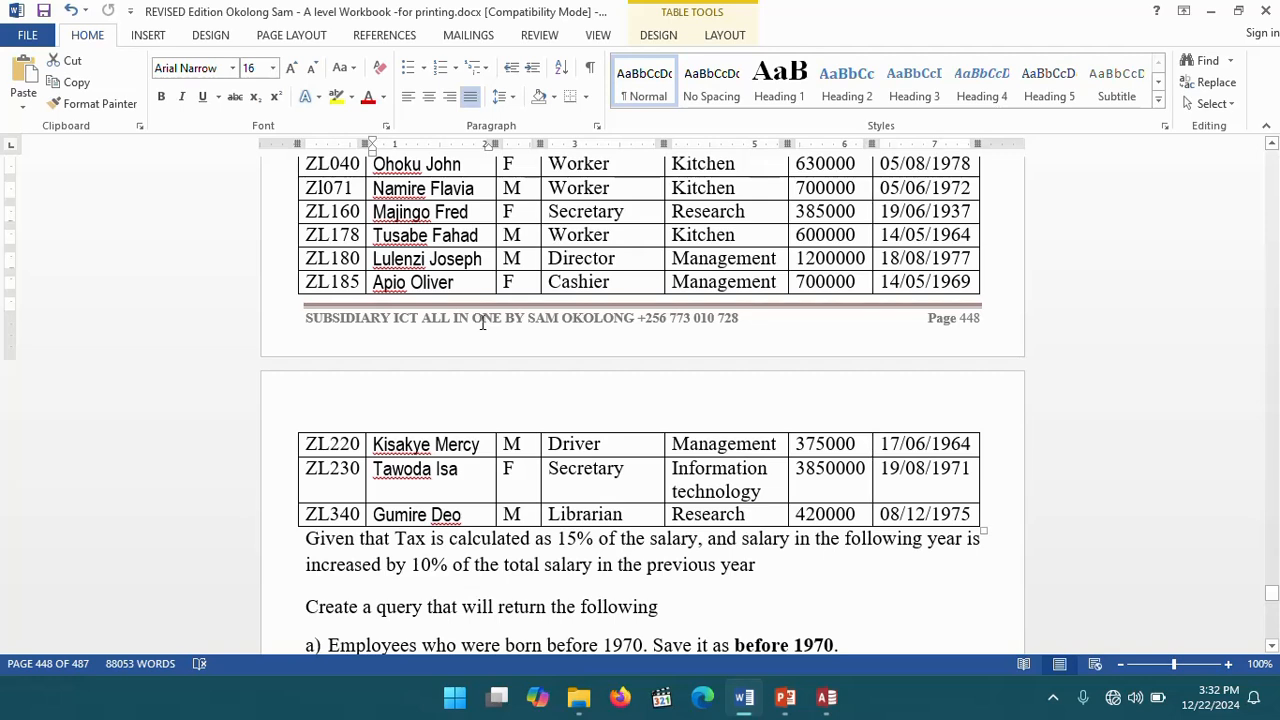
{"action": "left_click", "coordinate": [466, 514]}
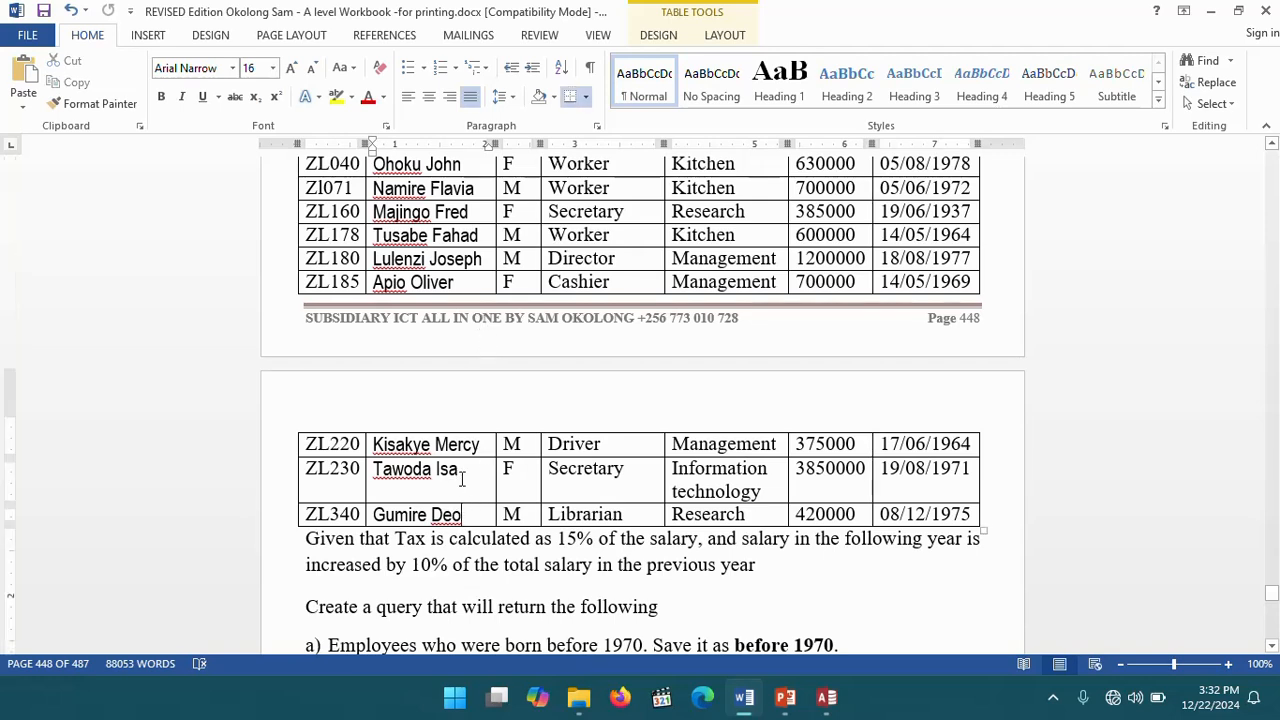
{"action": "left_click", "coordinate": [484, 258]}
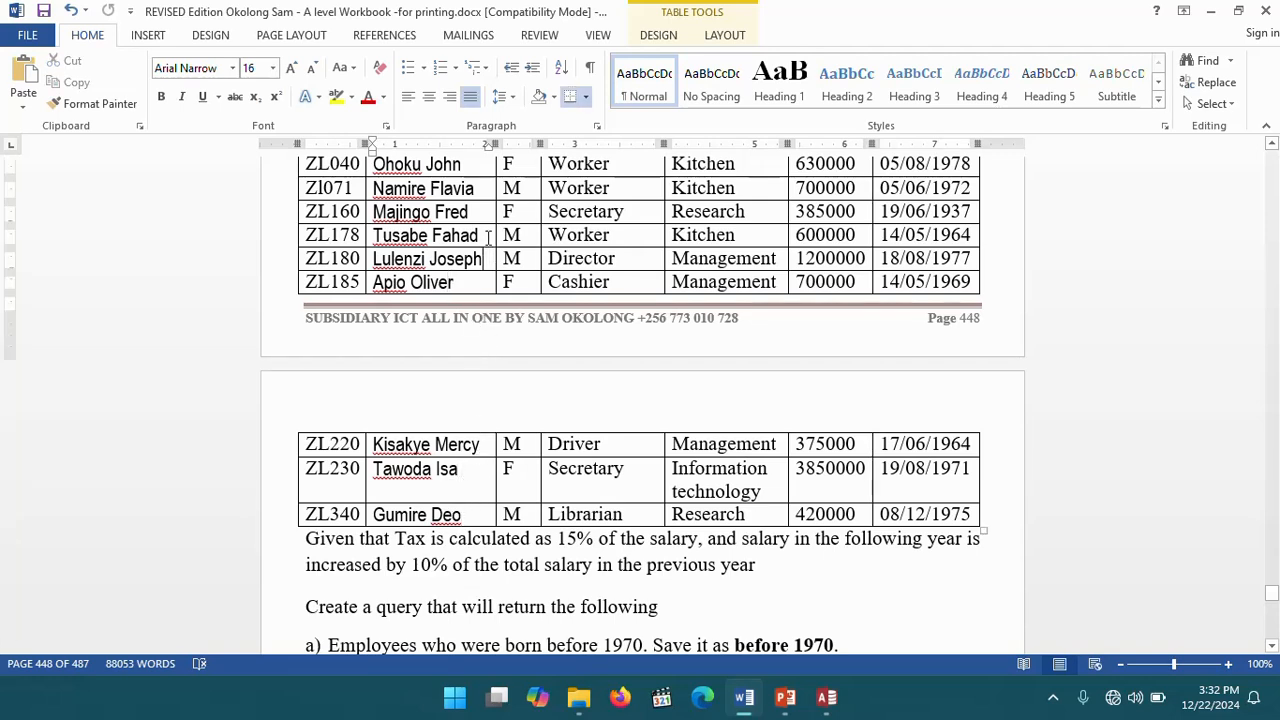
{"action": "left_click", "coordinate": [484, 236]}
{"action": "left_click", "coordinate": [467, 210]}
{"action": "left_click", "coordinate": [470, 191]}
{"action": "left_click", "coordinate": [468, 168]}
{"action": "scroll", "coordinate": [479, 250], "scroll_direction": "up", "scroll_amount": 1}
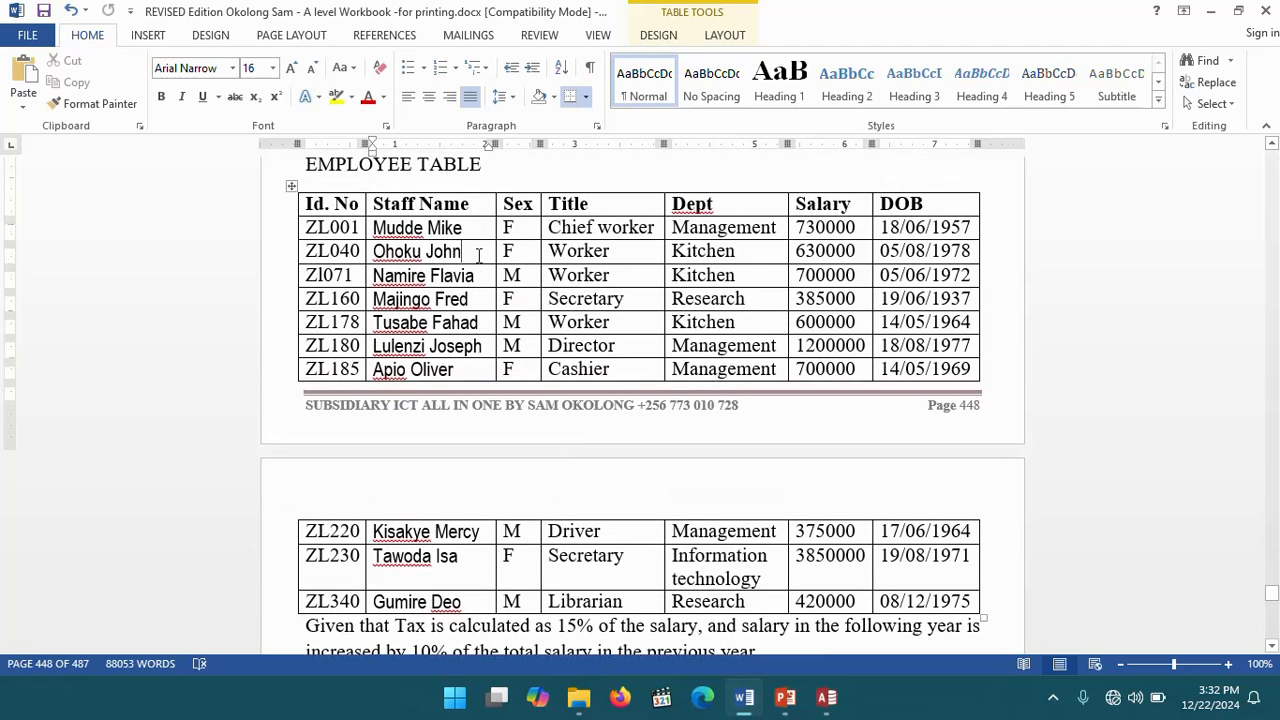
{"action": "scroll", "coordinate": [478, 256], "scroll_direction": "up", "scroll_amount": 1}
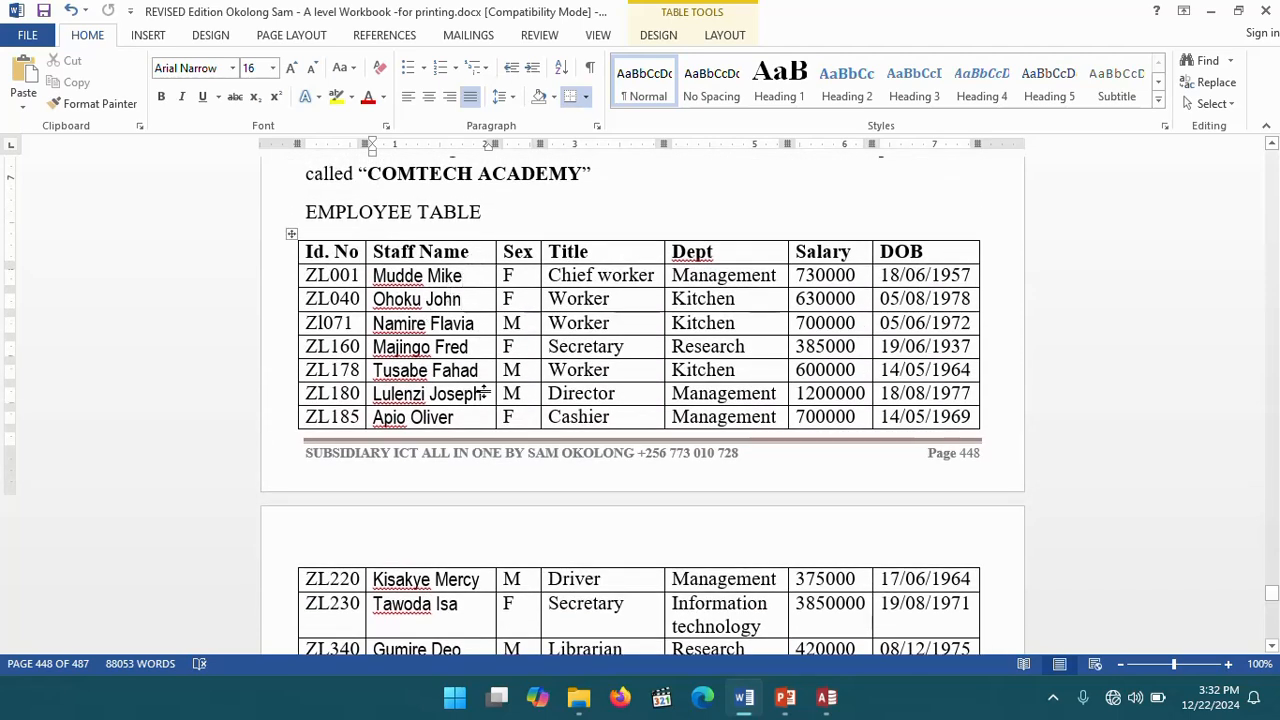
{"action": "scroll", "coordinate": [471, 410], "scroll_direction": "down", "scroll_amount": 1}
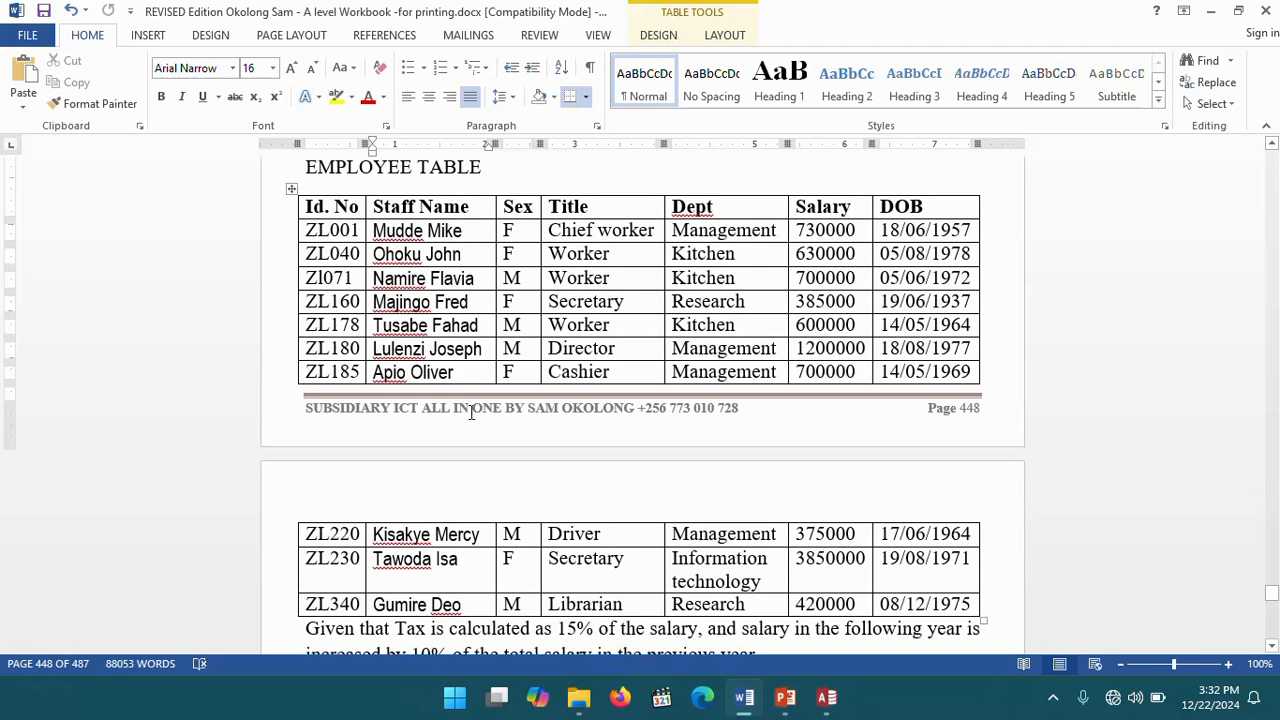
{"action": "scroll", "coordinate": [472, 414], "scroll_direction": "up", "scroll_amount": 1}
{"action": "scroll", "coordinate": [474, 417], "scroll_direction": "up", "scroll_amount": 1}
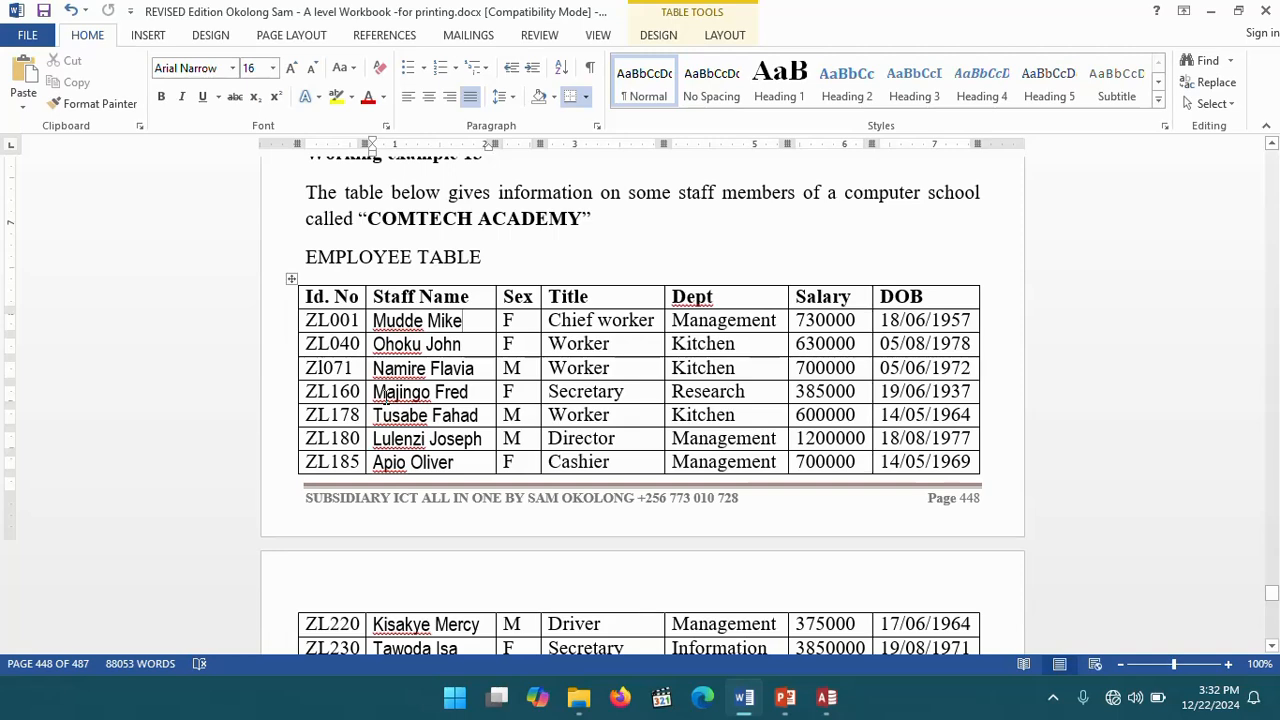
- Return to design view, change the Staff Name criteria to Like "M* *D" in the Zoom box, and run the query
{"action": "left_click", "coordinate": [826, 705]}
{"action": "left_click", "coordinate": [24, 72]}
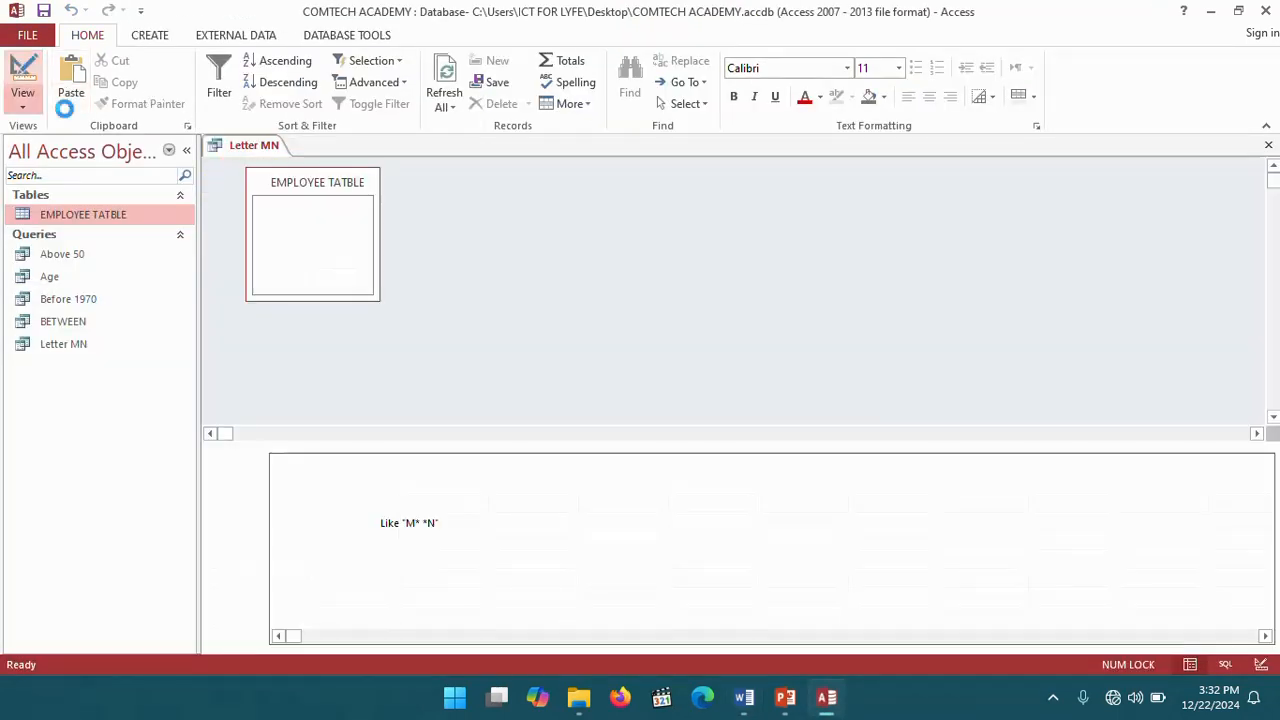
{"action": "right_click", "coordinate": [422, 528]}
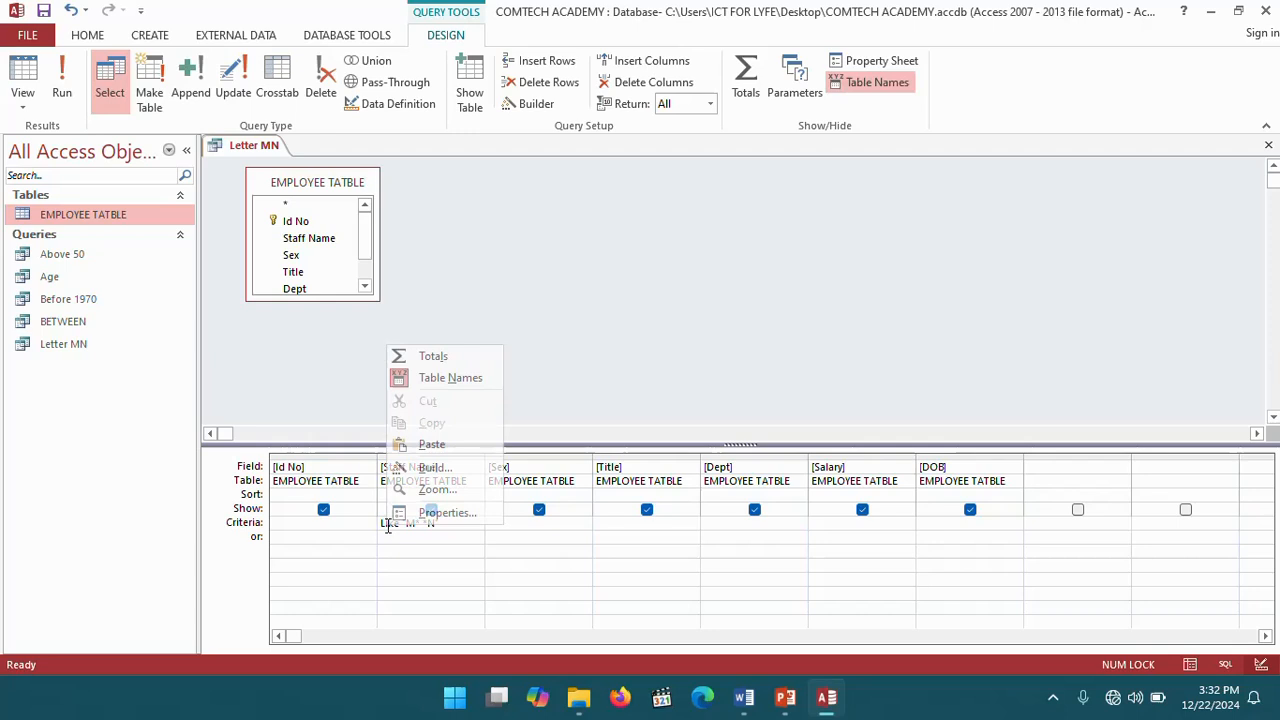
{"action": "left_click", "coordinate": [440, 488]}
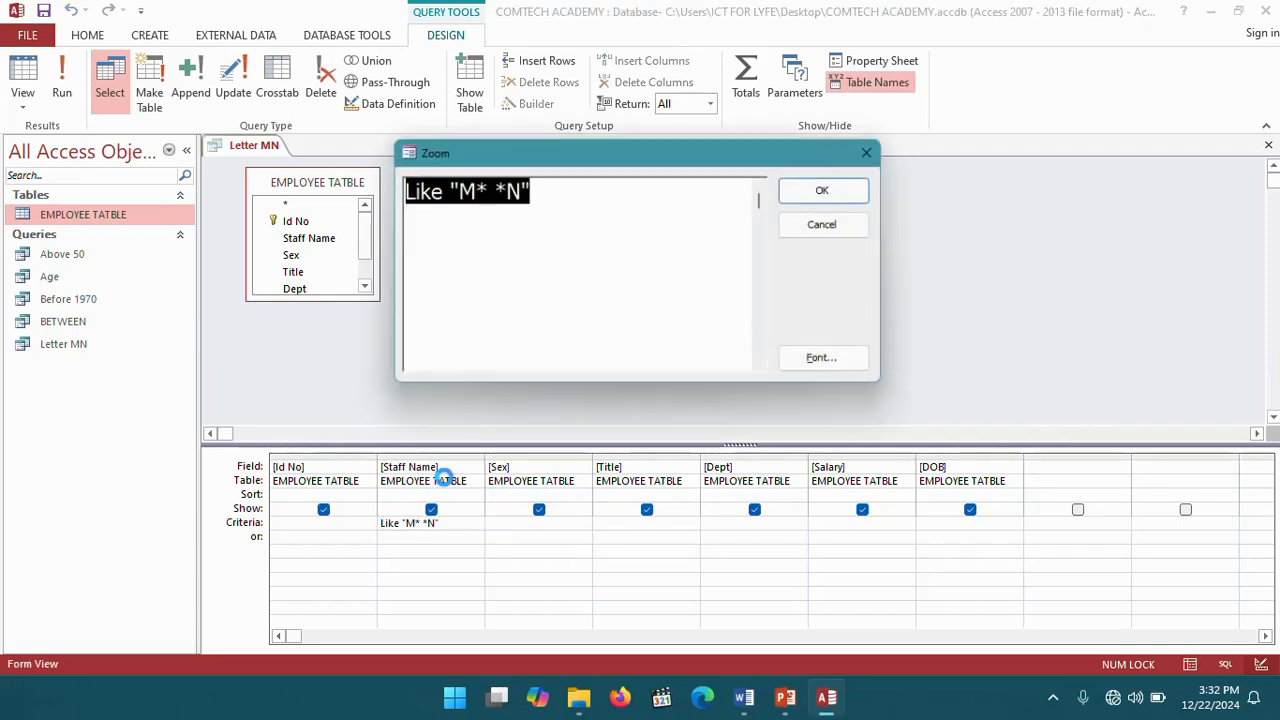
{"action": "left_click", "coordinate": [521, 188]}
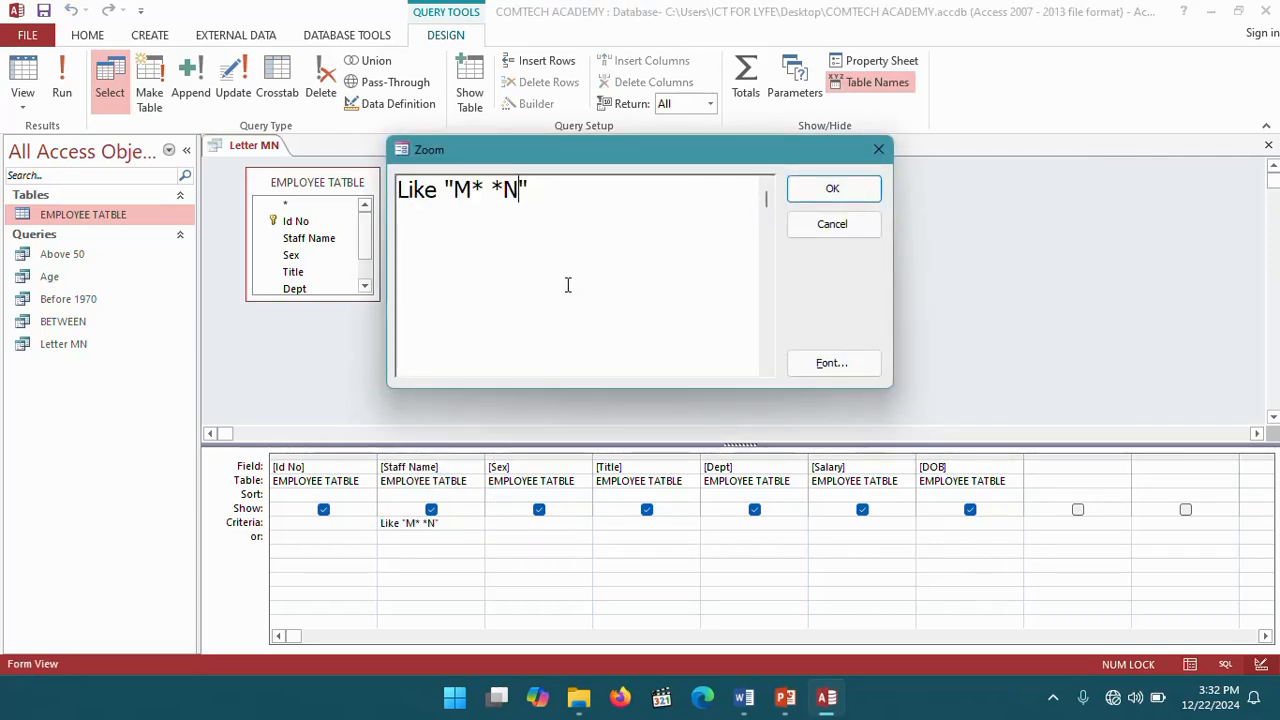
{"action": "key", "text": "BackSpace"}
{"action": "type", "text": "D"}
{"action": "left_click", "coordinate": [834, 190]}
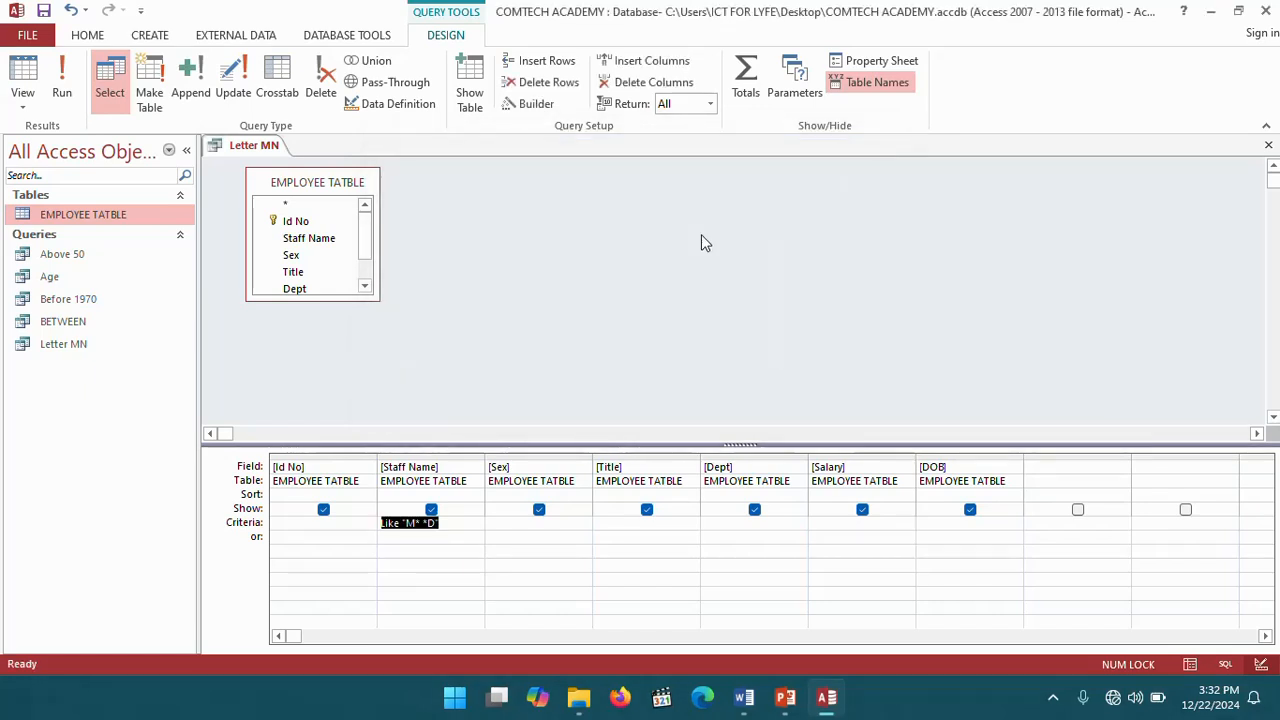
{"action": "left_click", "coordinate": [62, 85]}
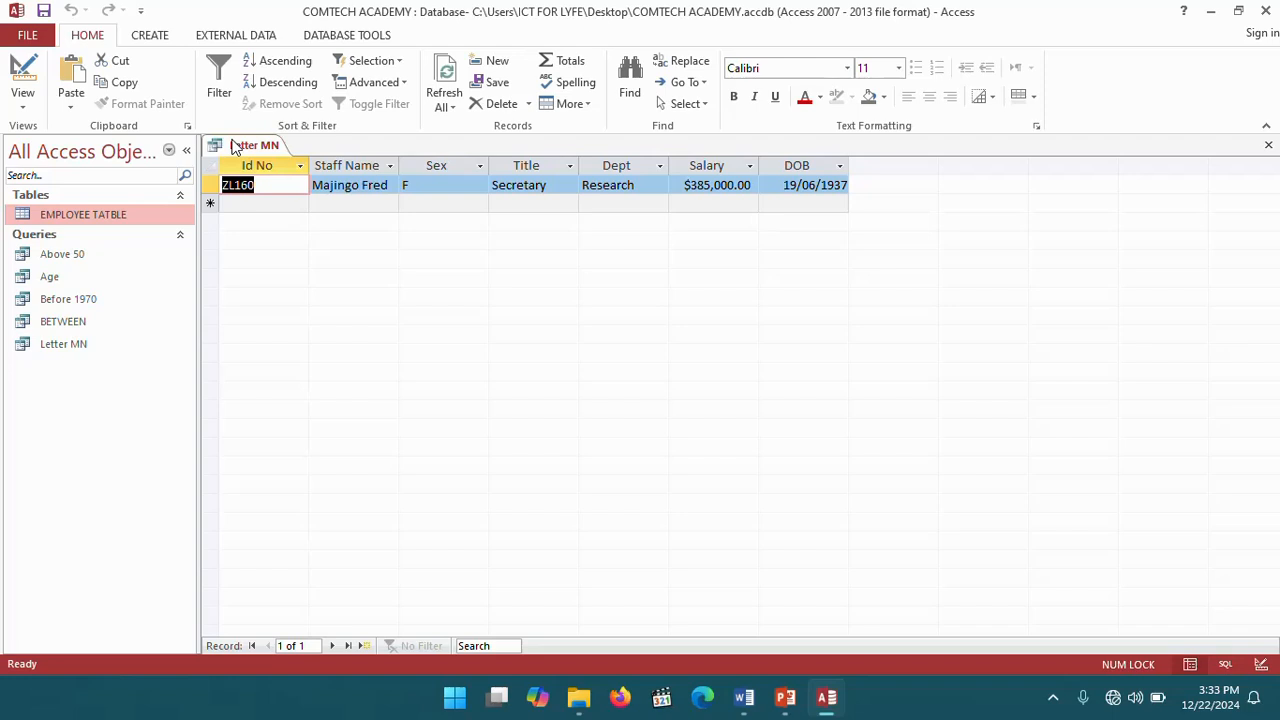
- Close the Letter MN query tab, saving its changes
{"action": "right_click", "coordinate": [236, 146]}
{"action": "left_click", "coordinate": [268, 174]}
{"action": "left_click", "coordinate": [570, 397]}
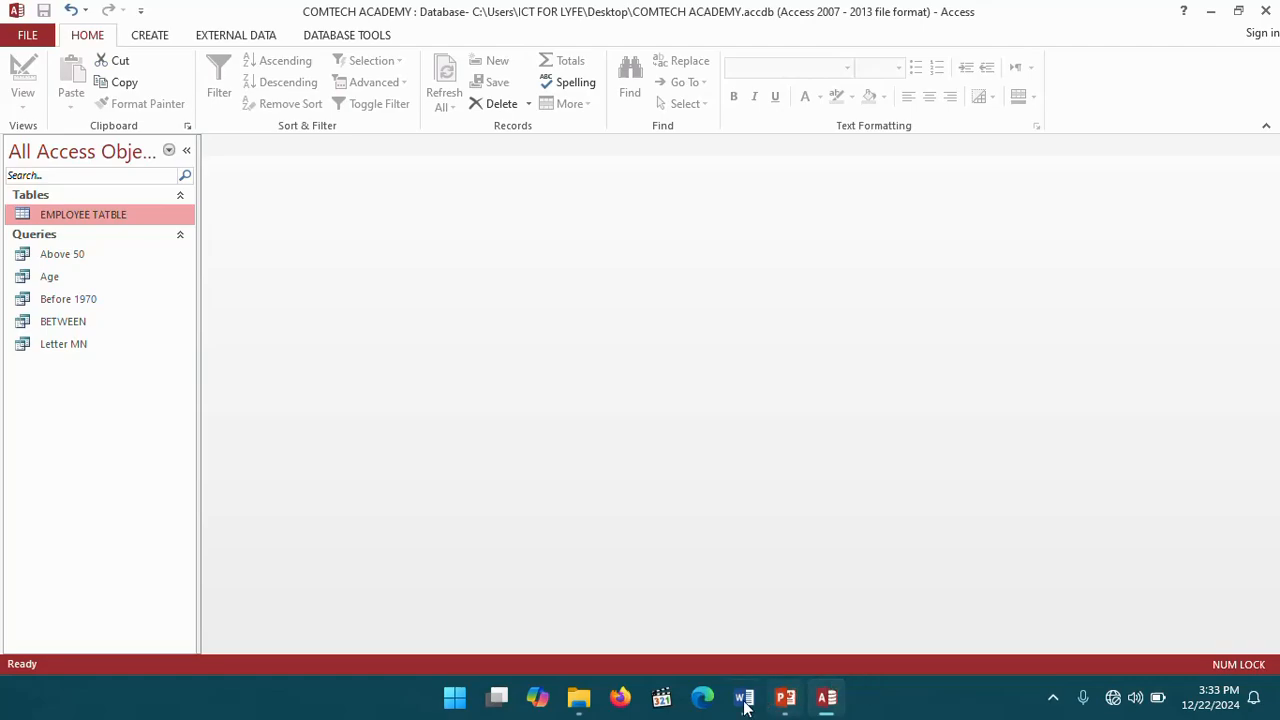
- Switch to the Word workbook to review the remaining query tasks, then return to Access
{"action": "left_click", "coordinate": [744, 697]}
{"action": "scroll", "coordinate": [600, 540], "scroll_direction": "down", "scroll_amount": 10}
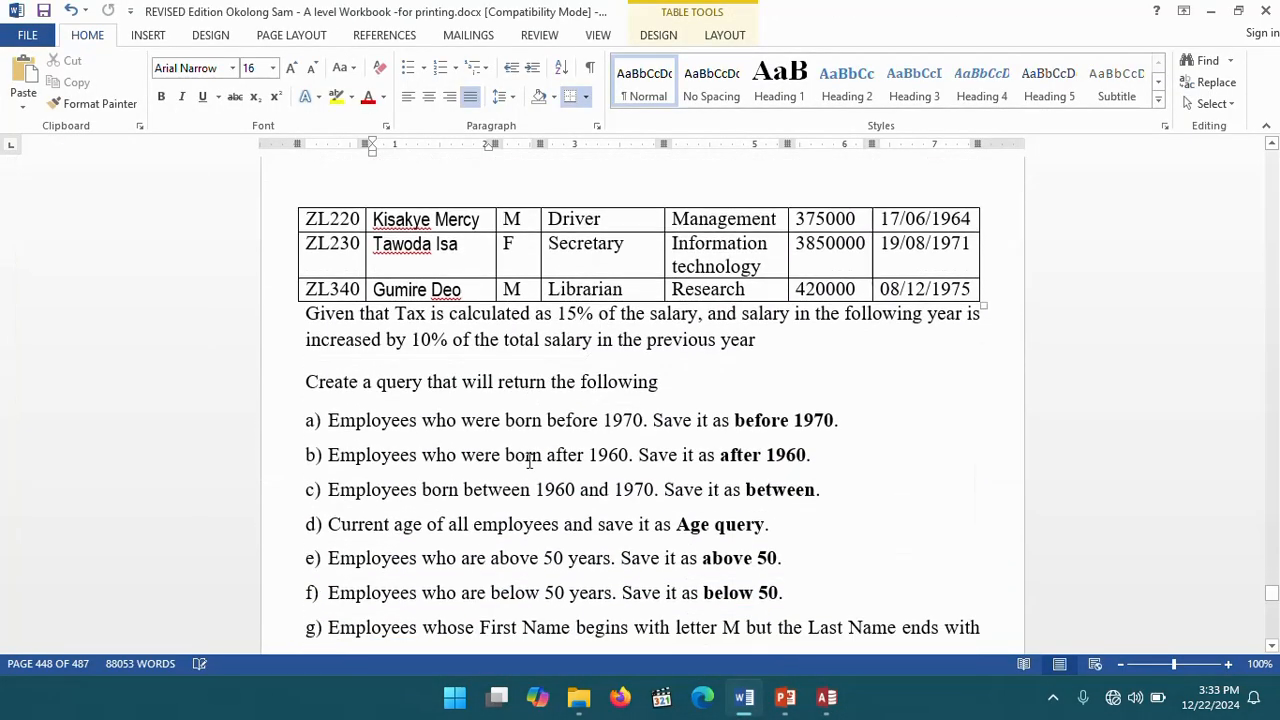
{"action": "scroll", "coordinate": [529, 461], "scroll_direction": "down", "scroll_amount": 3}
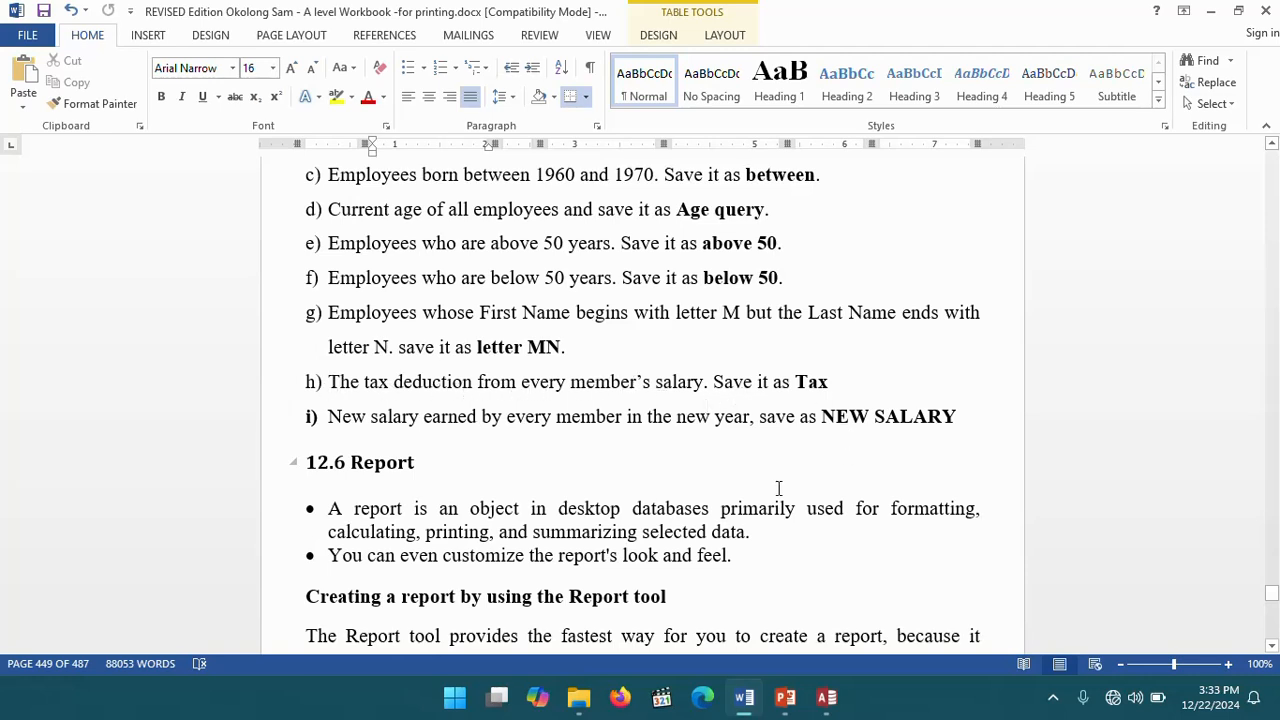
{"action": "left_click", "coordinate": [826, 697]}
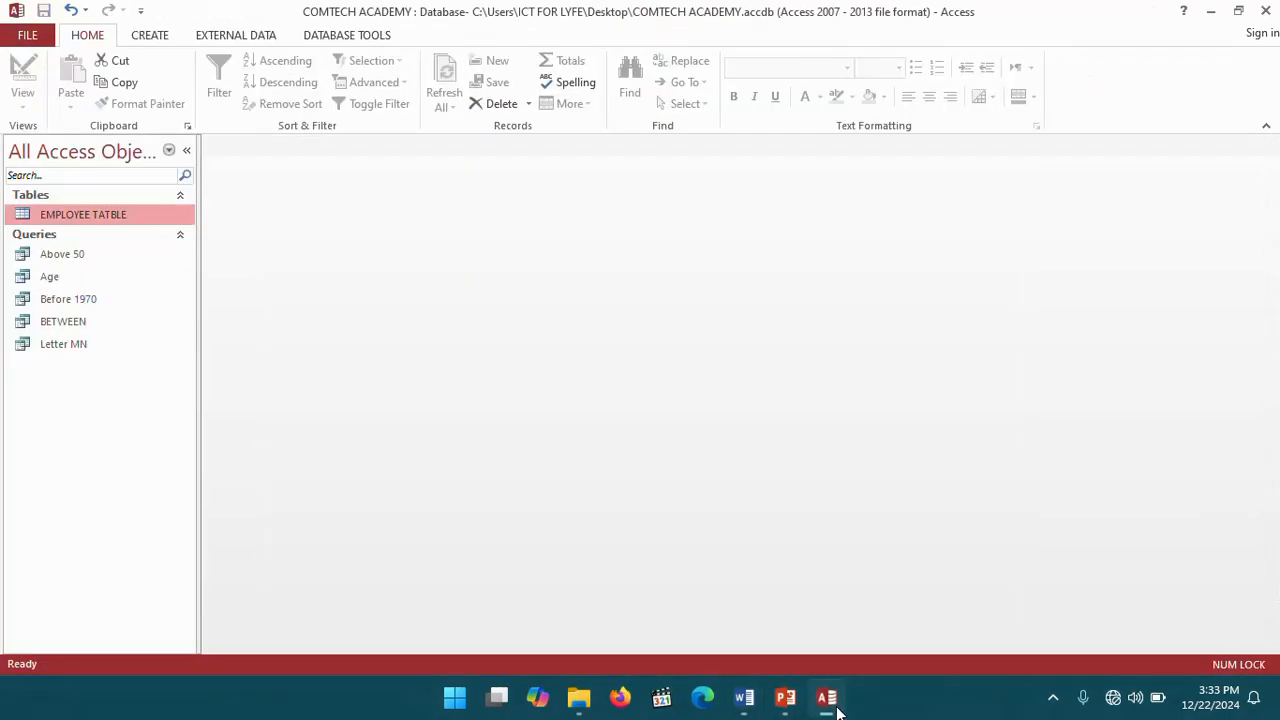
- Launch the Simple Query Wizard on EMPLOYEE TATBLE, add all fields, and advance to the title page
{"action": "left_click", "coordinate": [149, 36]}
{"action": "left_click", "coordinate": [239, 90]}
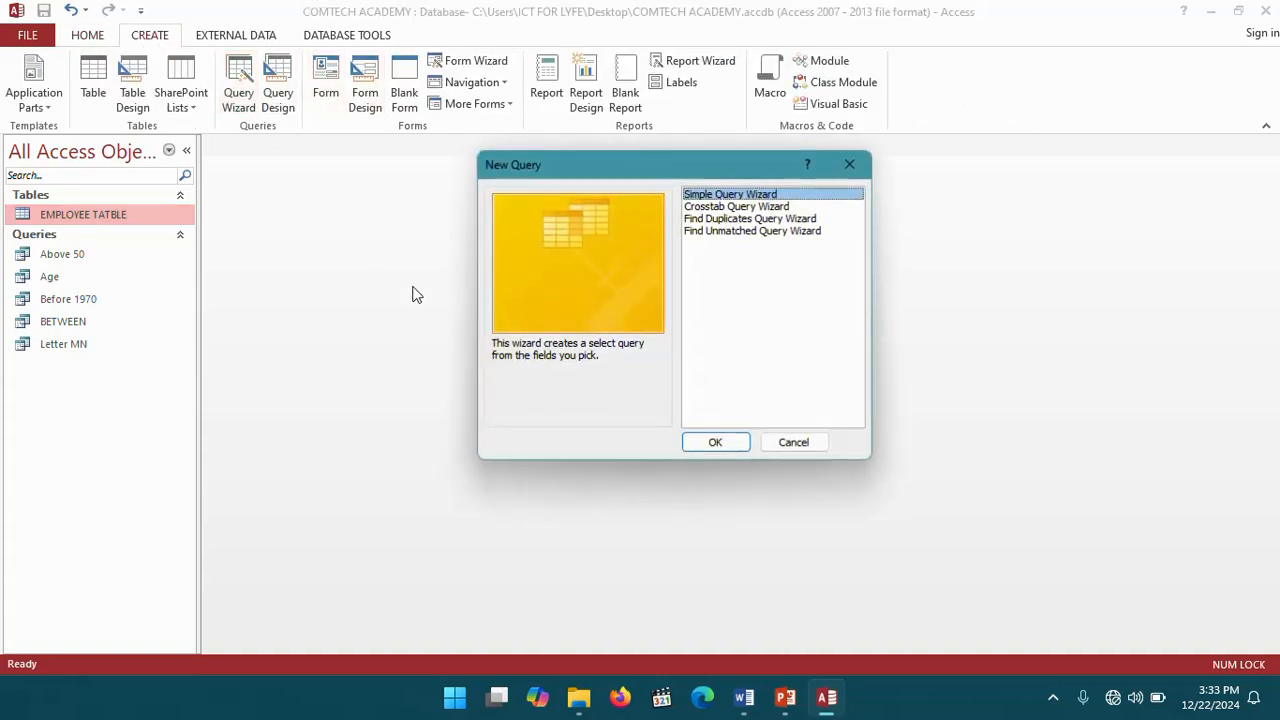
{"action": "left_click", "coordinate": [724, 443]}
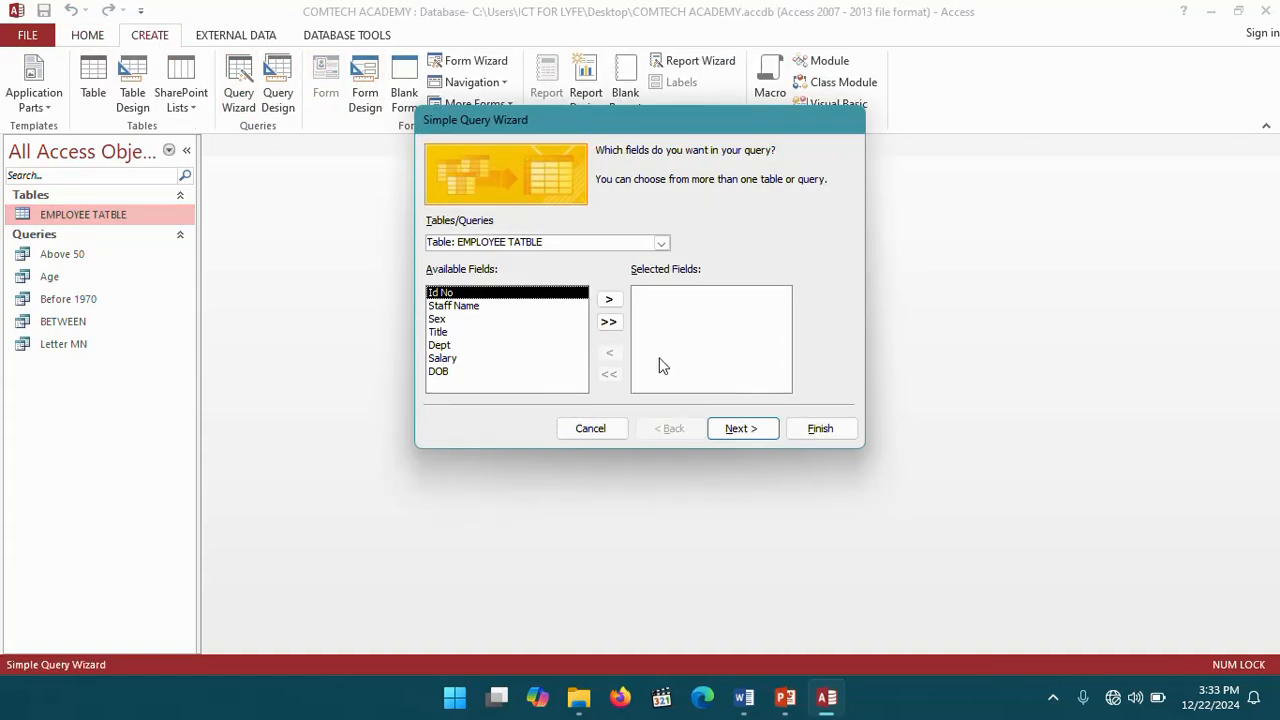
{"action": "left_click", "coordinate": [608, 321]}
{"action": "left_click", "coordinate": [741, 428]}
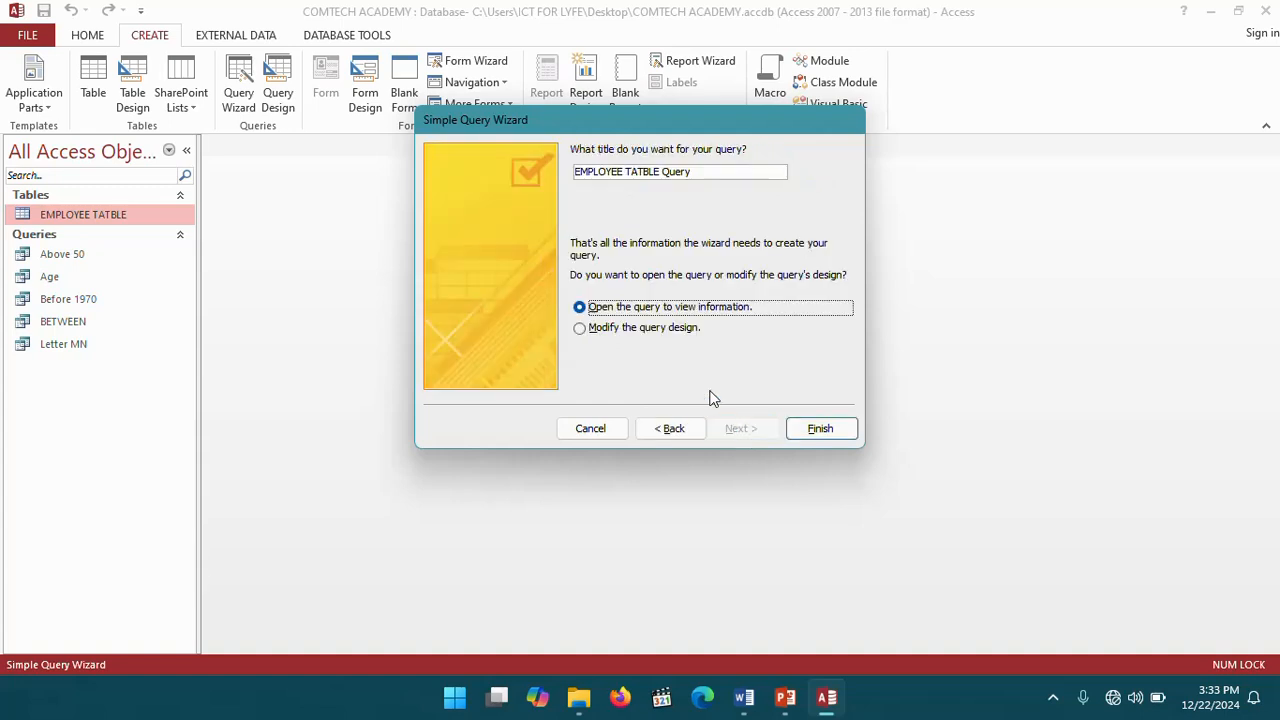
- Title the query TAX, choose to modify its design, and finish the wizard
{"action": "left_click_drag", "start_coordinate": [697, 172], "coordinate": [559, 170]}
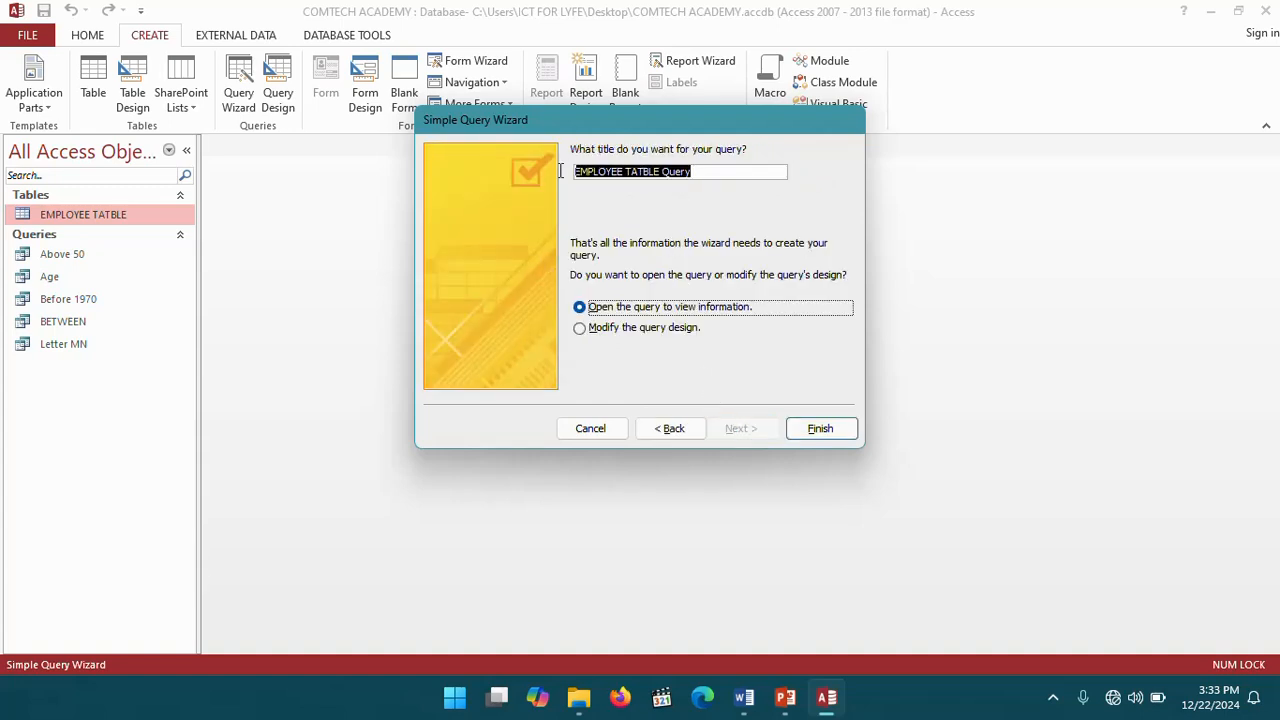
{"action": "type", "text": "TAX"}
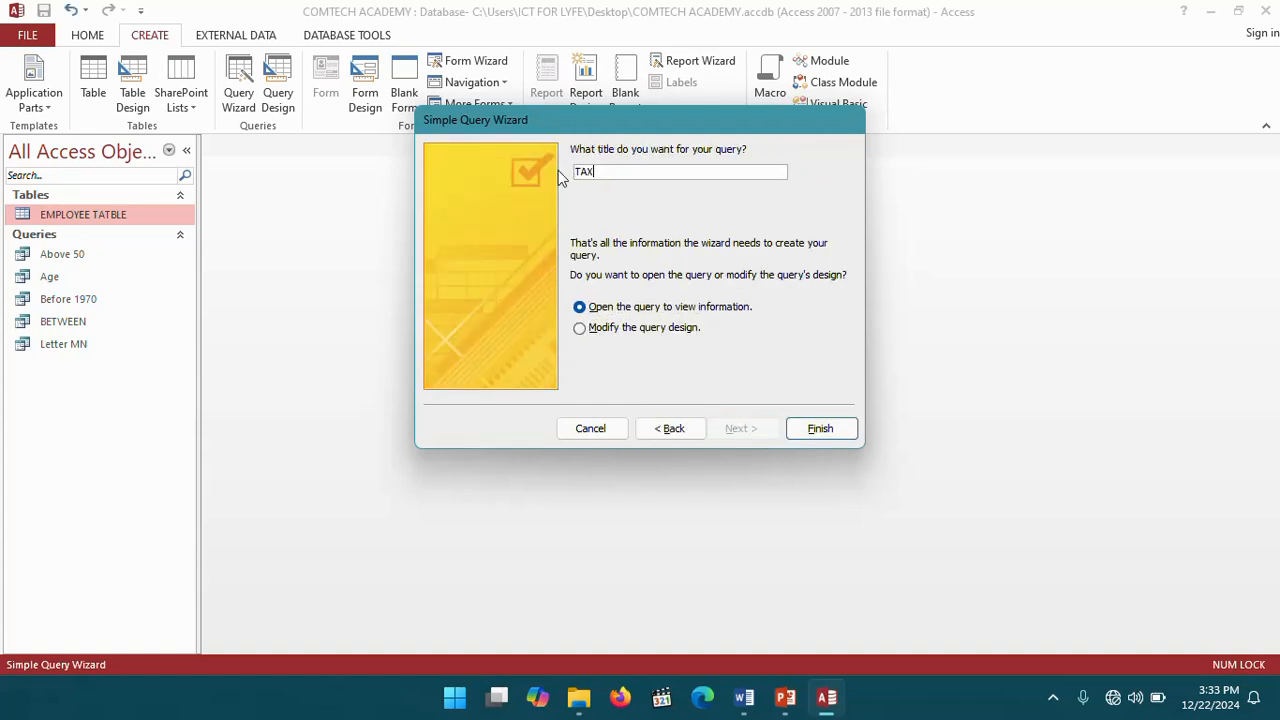
{"action": "left_click", "coordinate": [581, 331]}
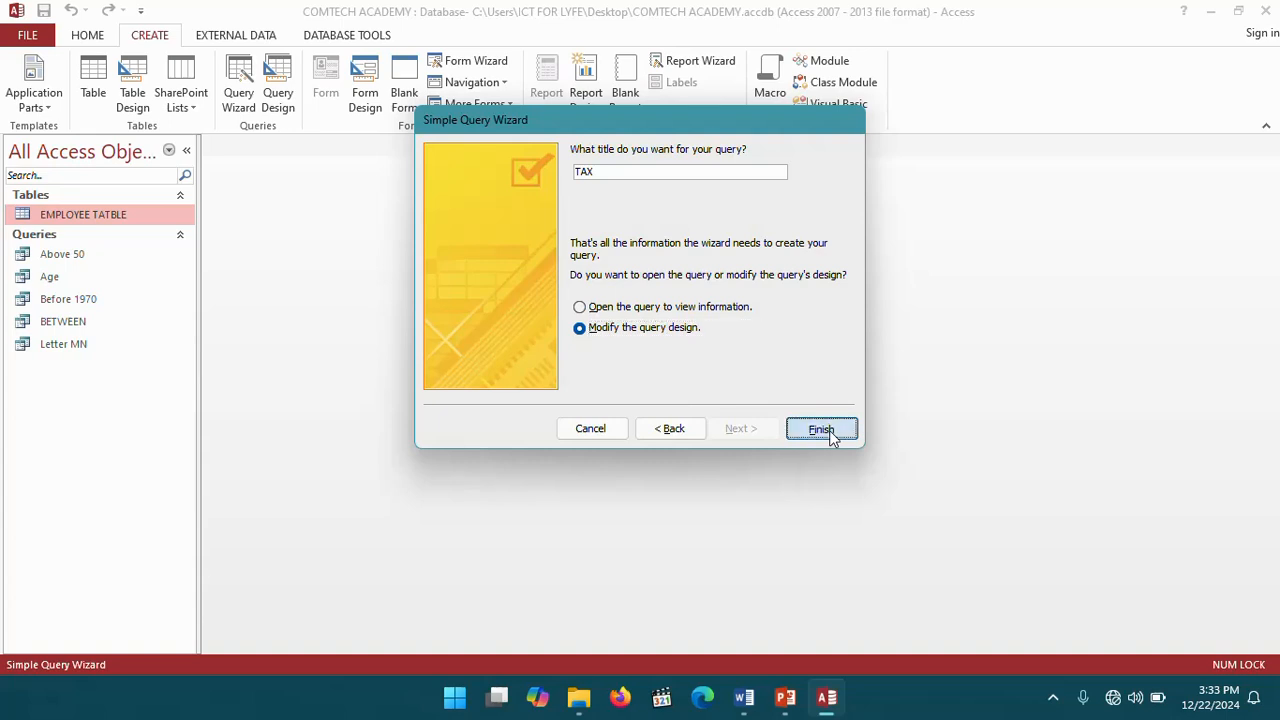
{"action": "left_click", "coordinate": [823, 430]}
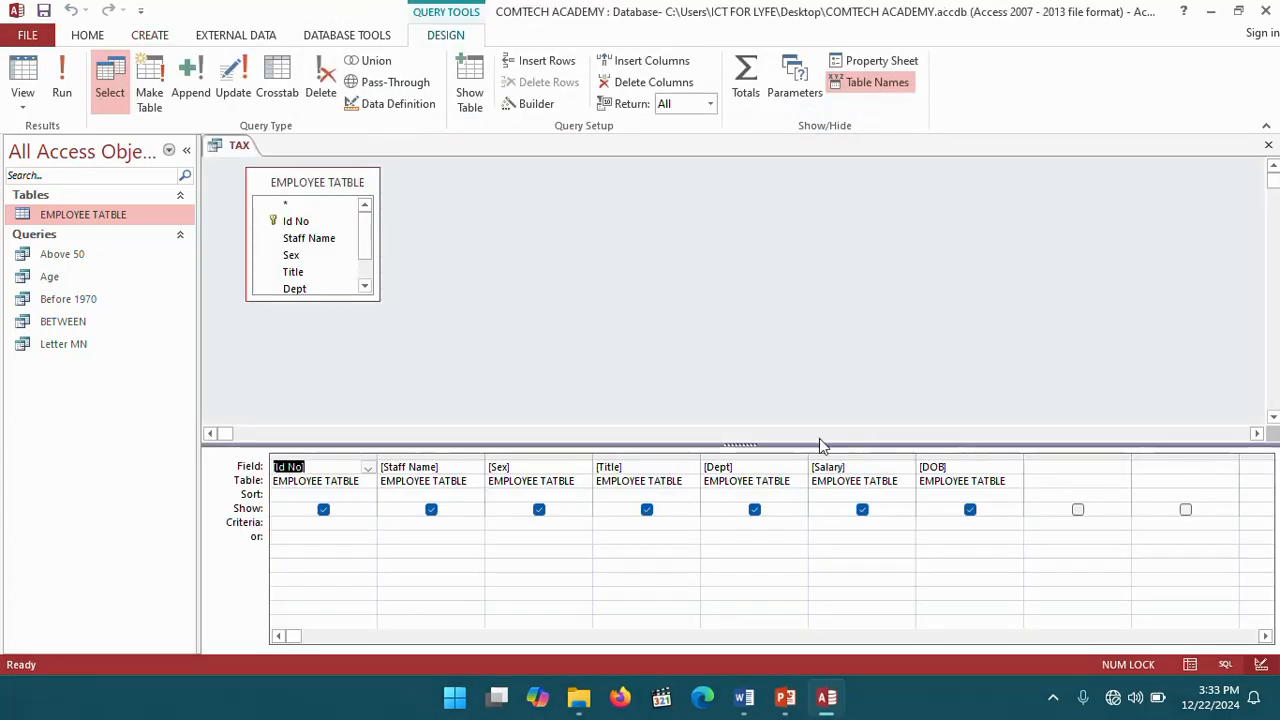
- Open the Zoom box for the first empty field column and begin the calculated field with Tax:
{"action": "right_click", "coordinate": [1041, 467]}
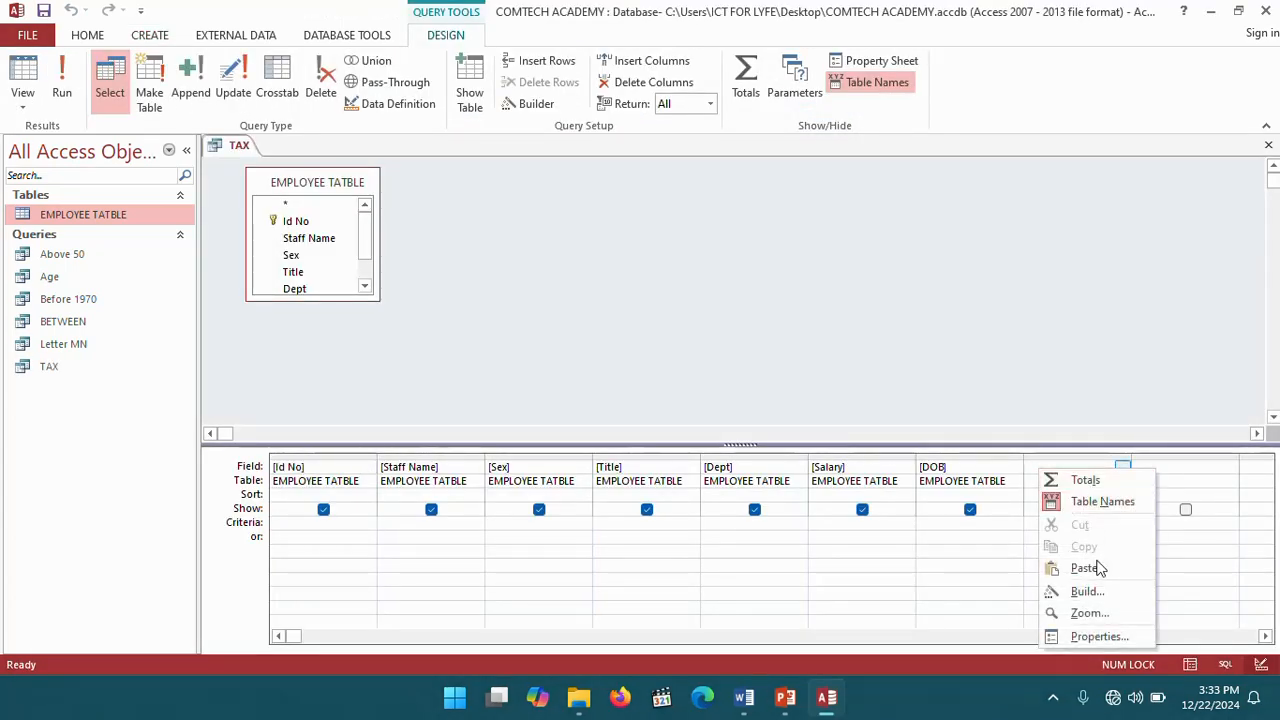
{"action": "left_click", "coordinate": [1086, 613]}
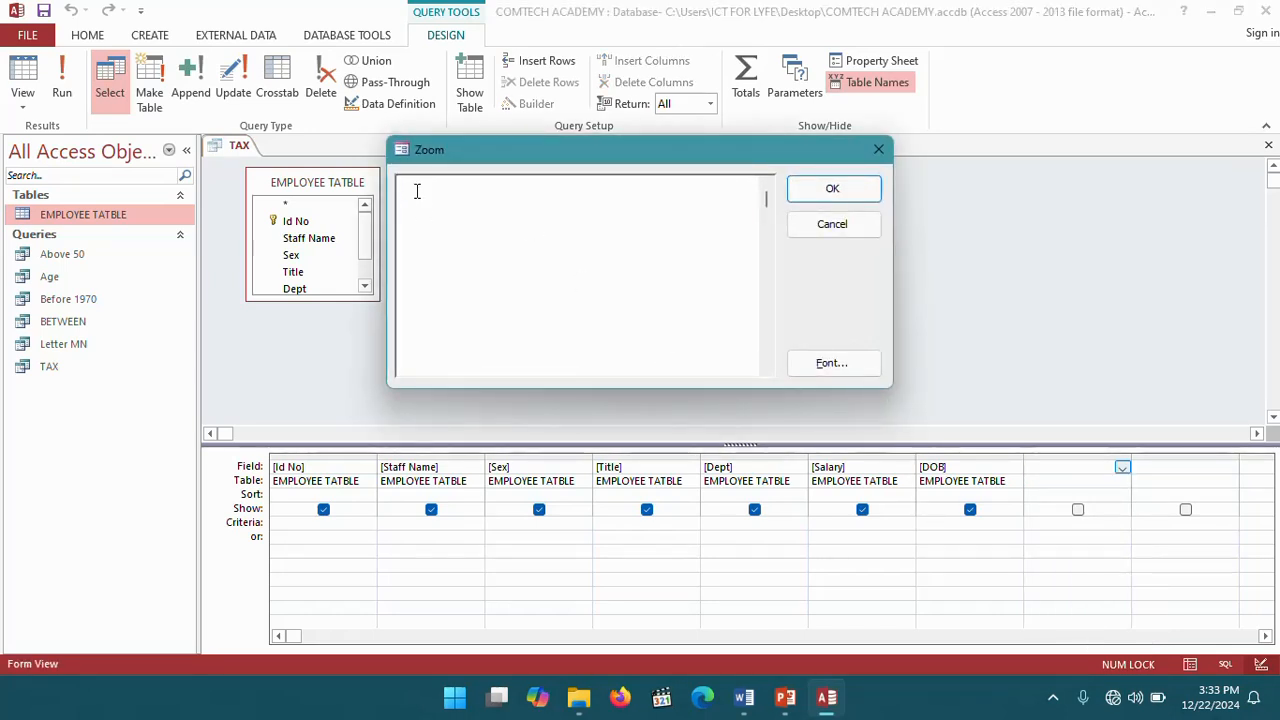
{"action": "type", "text": "Tax:"}
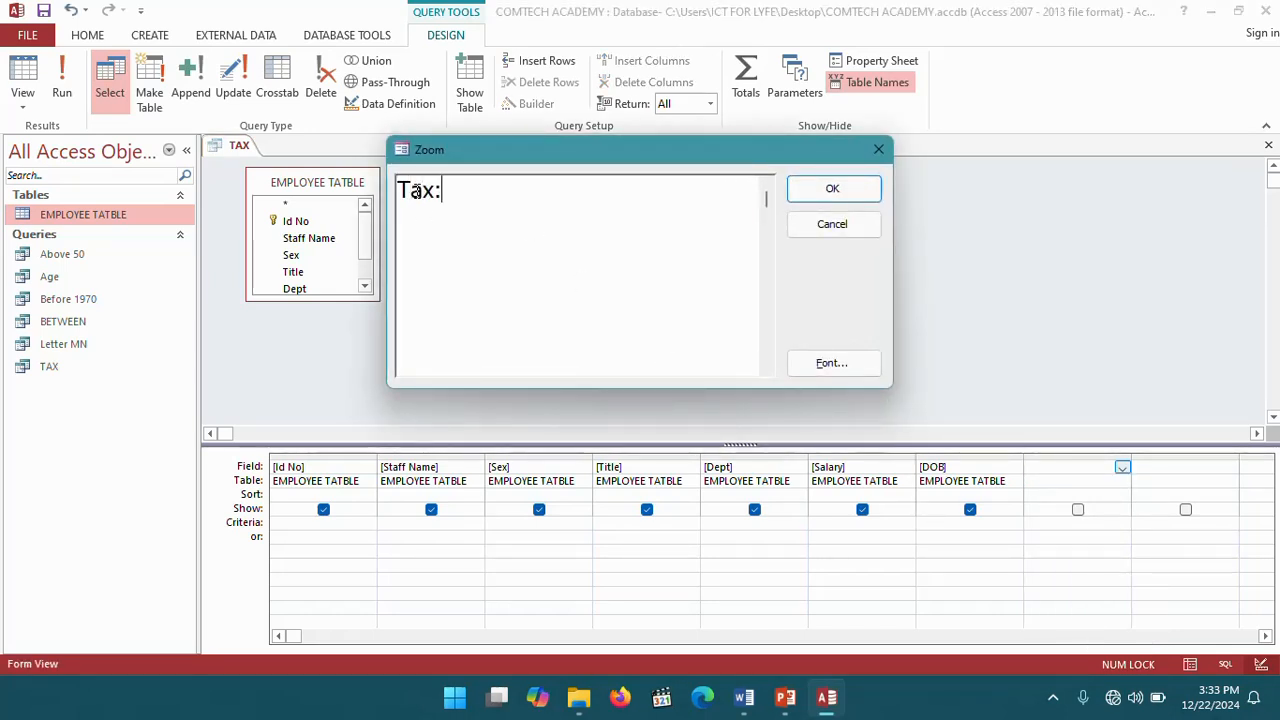
- Switch to the Word workbook to check the tax rule, then return to Access
{"action": "left_click", "coordinate": [744, 697]}
{"action": "scroll", "coordinate": [597, 347], "scroll_direction": "up", "scroll_amount": 2}
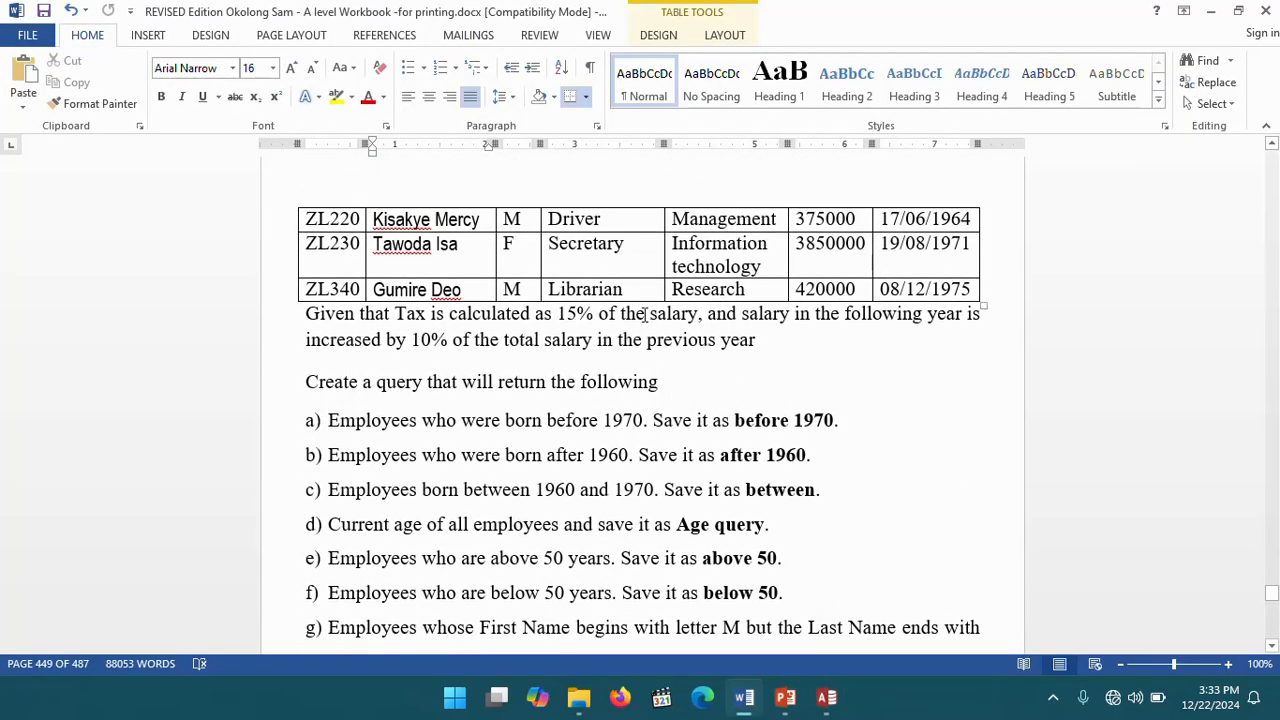
{"action": "left_click", "coordinate": [826, 697]}
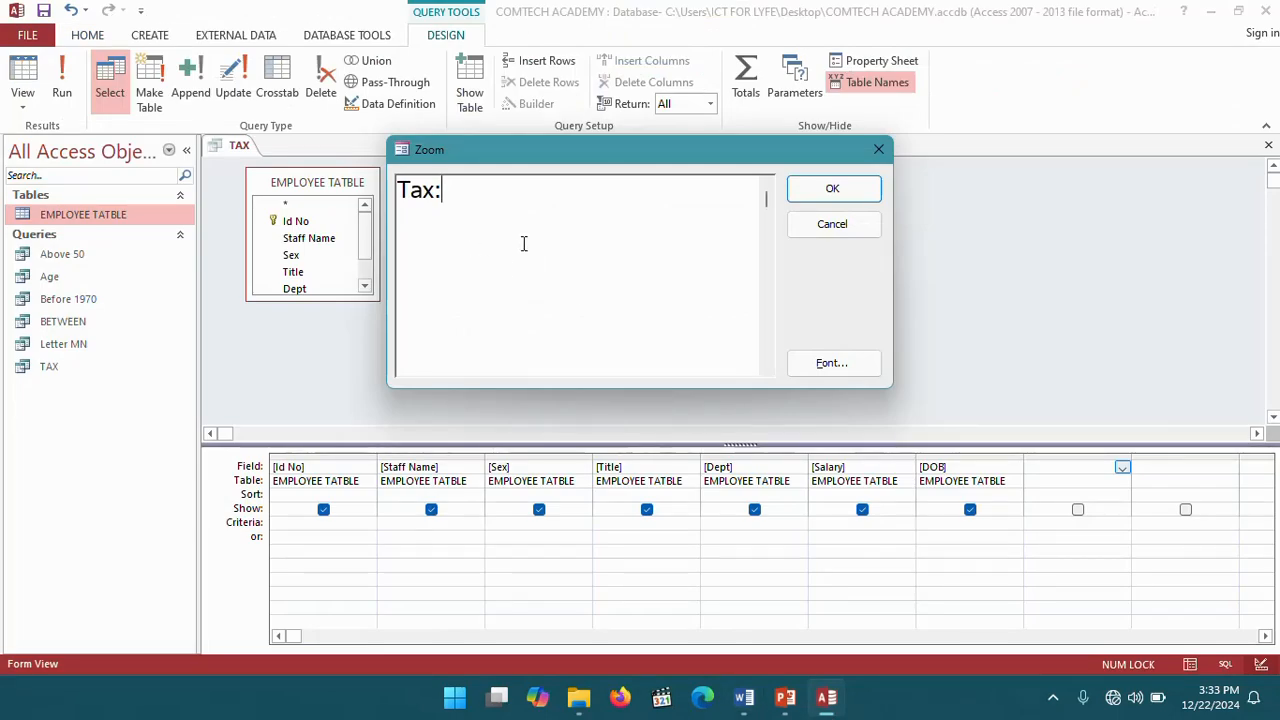
- Complete the field expression as Tax:15/100*[Salary], confirm the Zoom box, and run the query
{"action": "type", "text": "15/100"}
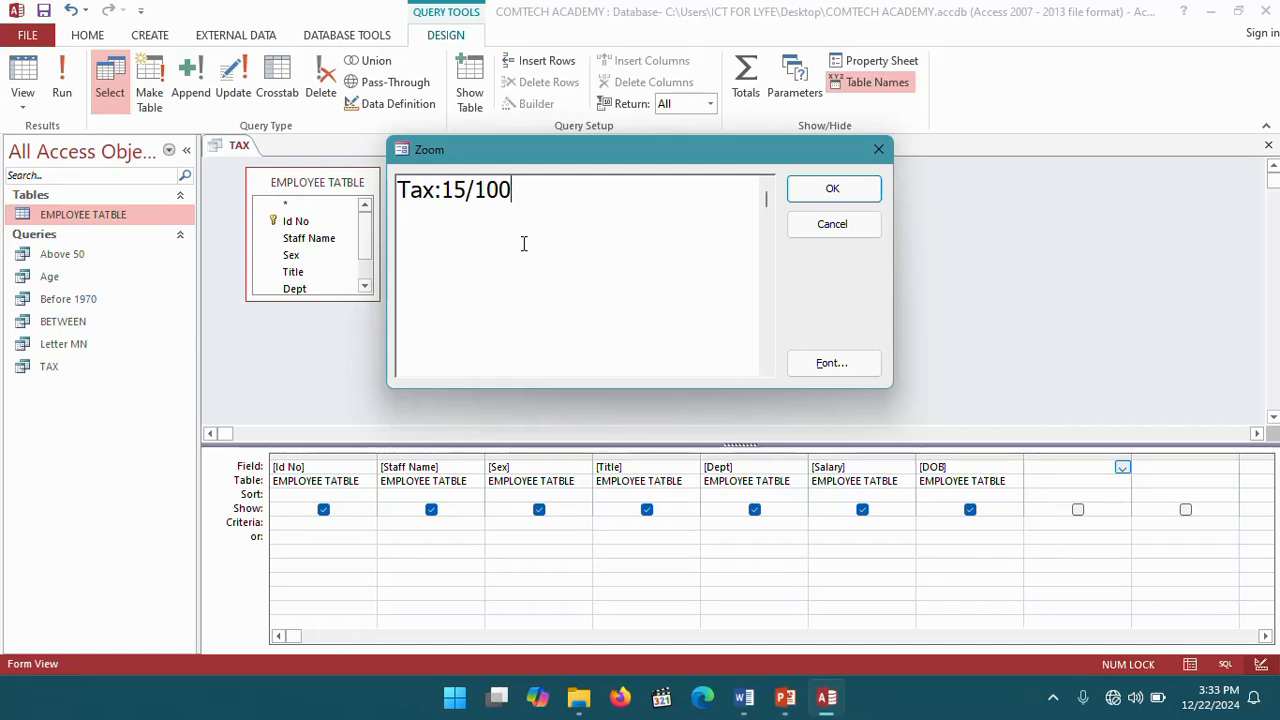
{"action": "type", "text": "*"}
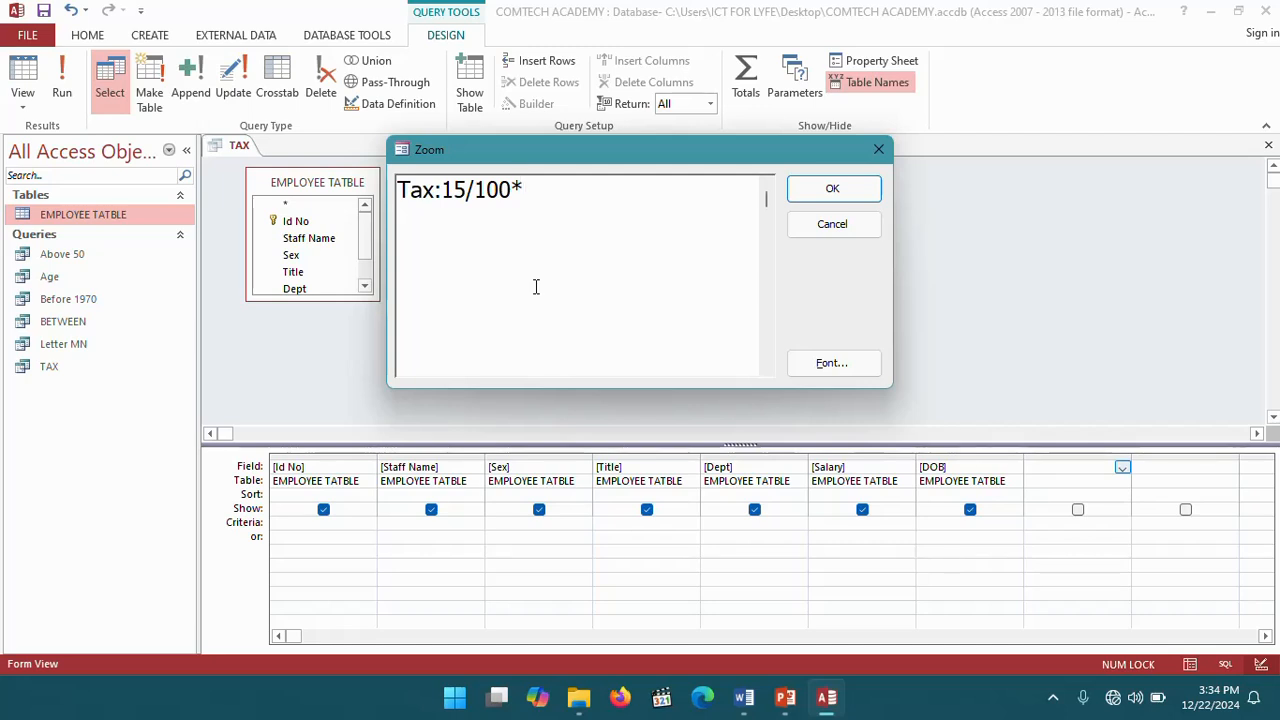
{"action": "type", "text": "[Sa"}
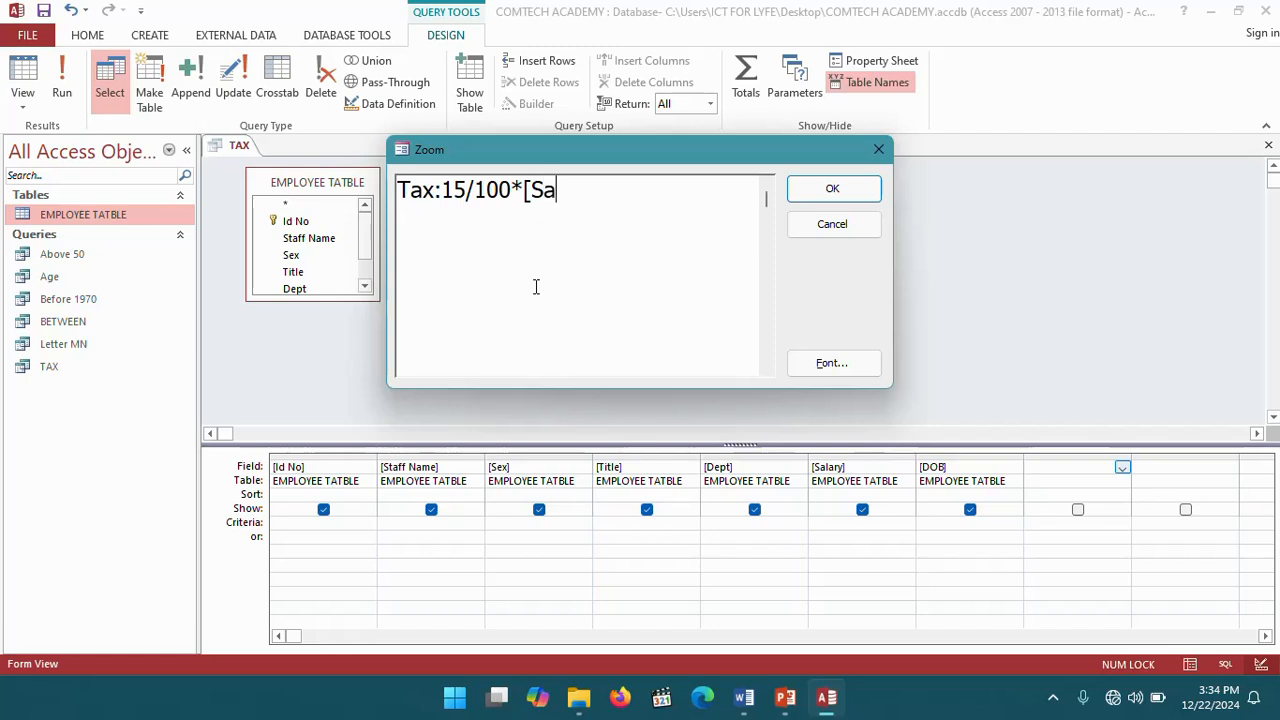
{"action": "type", "text": "lary"}
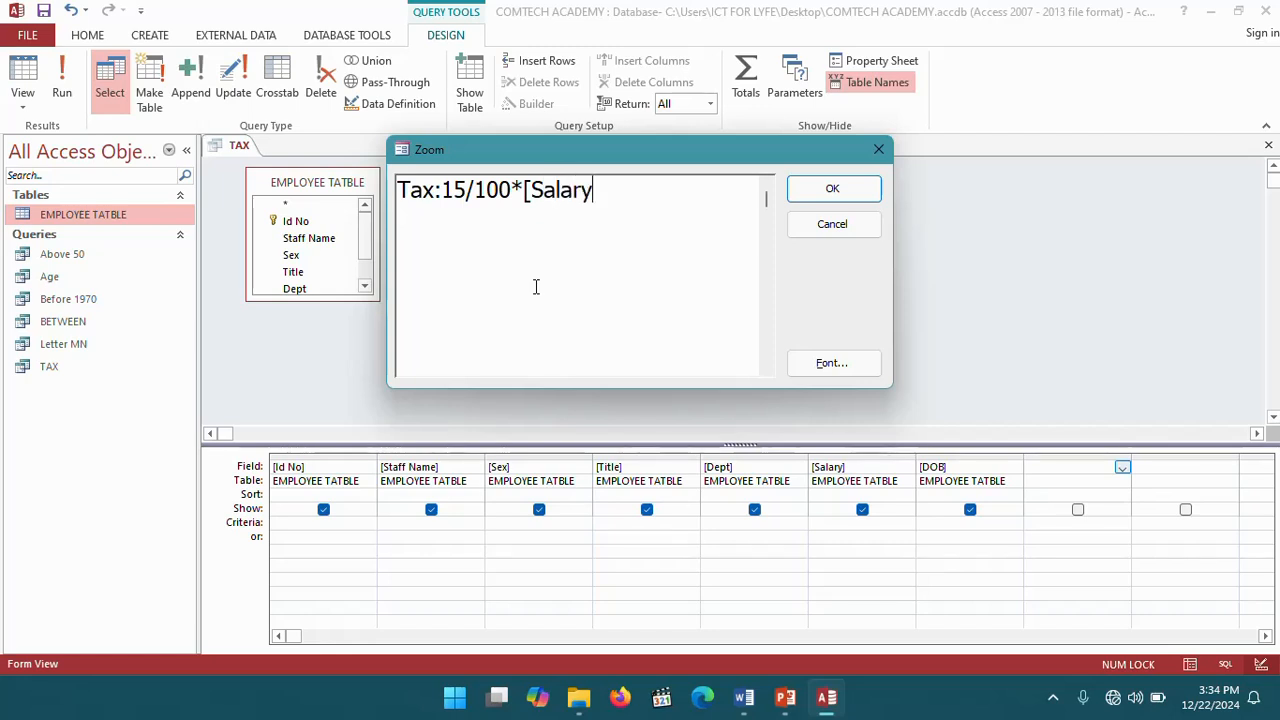
{"action": "type", "text": "]"}
{"action": "left_click", "coordinate": [863, 190]}
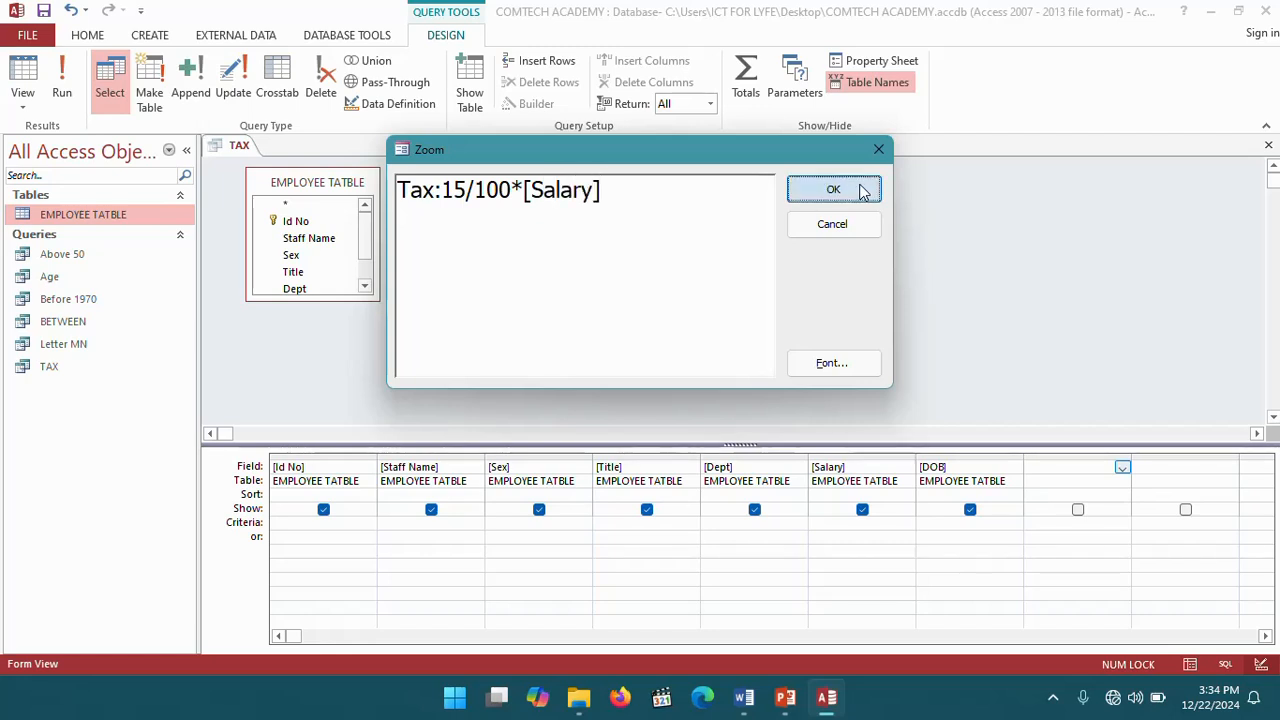
{"action": "left_click", "coordinate": [62, 80]}
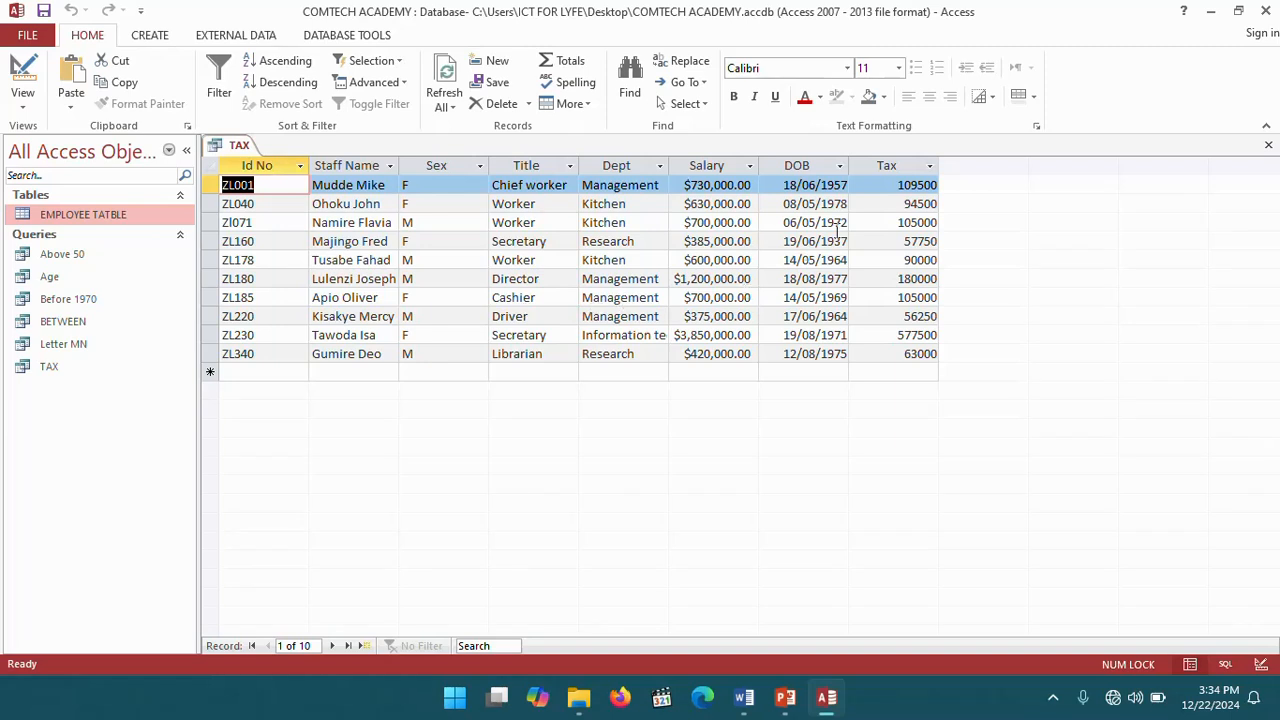
- Close the TAX query tab, saving its design changes
{"action": "right_click", "coordinate": [228, 150]}
{"action": "left_click", "coordinate": [277, 181]}
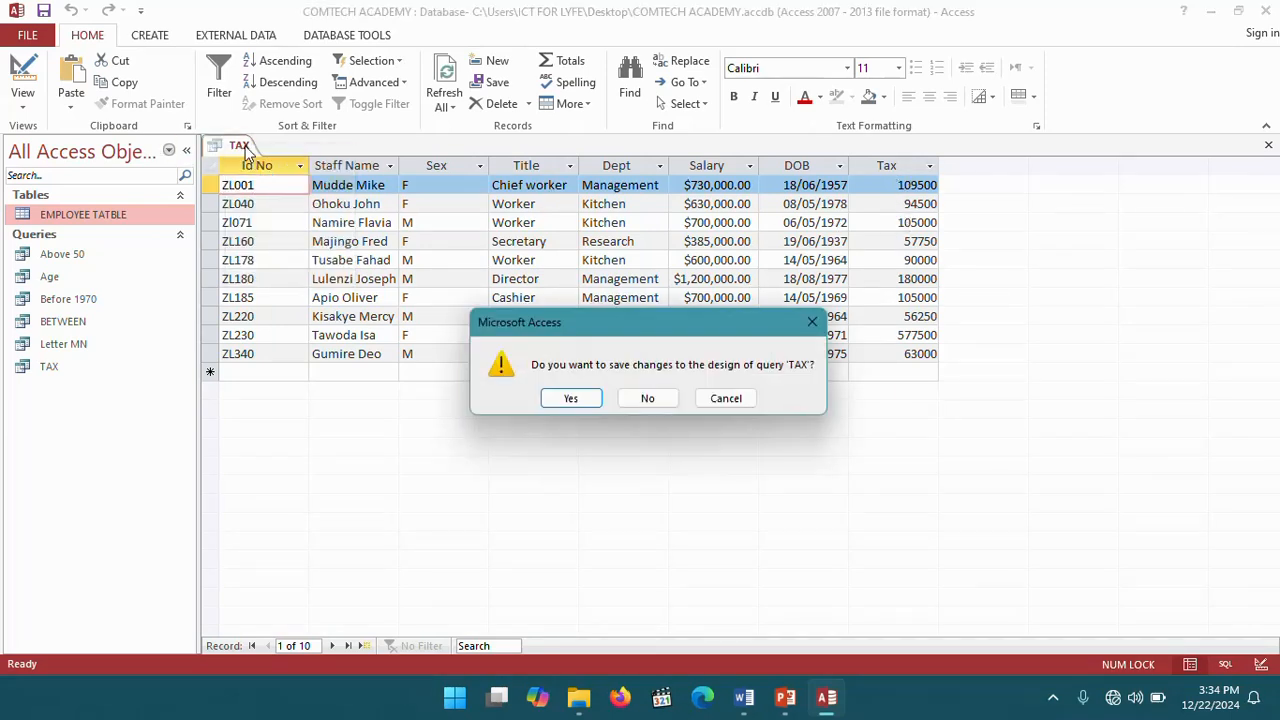
{"action": "left_click", "coordinate": [571, 400]}
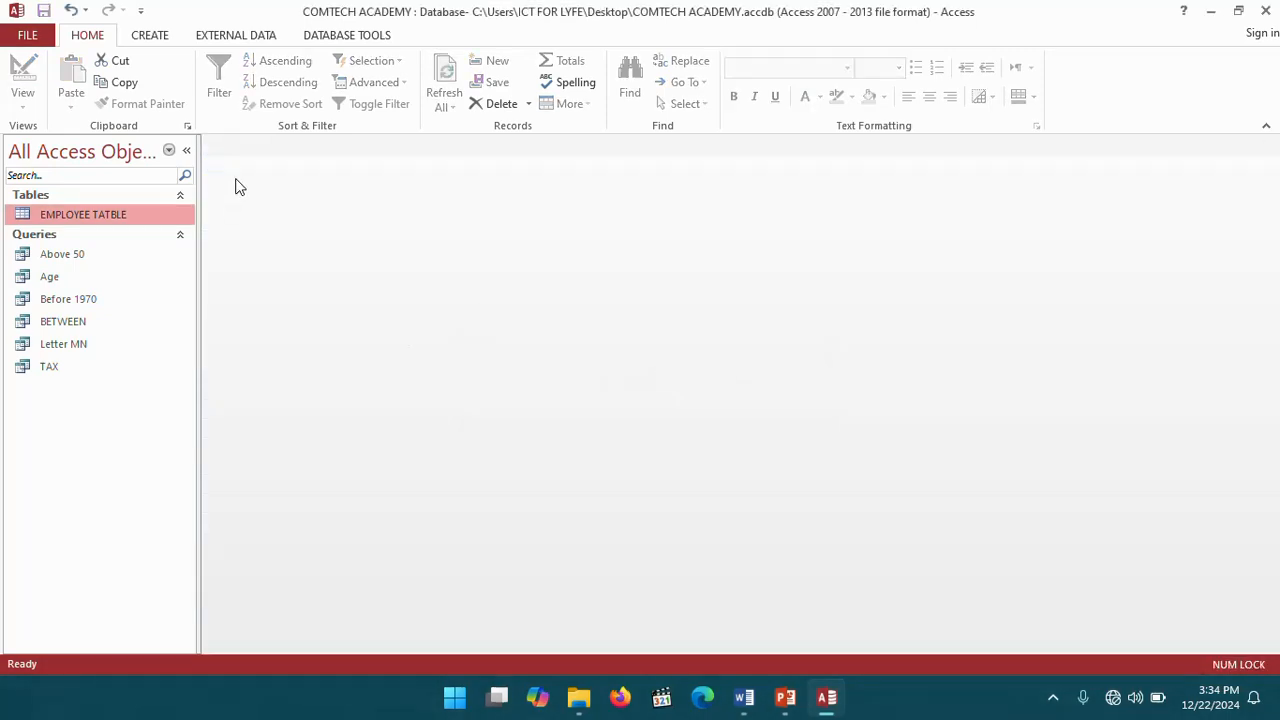
- Switch to the Word workbook to read the remaining query tasks, then return to Access
{"action": "left_click", "coordinate": [744, 697]}
{"action": "scroll", "coordinate": [576, 440], "scroll_direction": "down", "scroll_amount": 2}
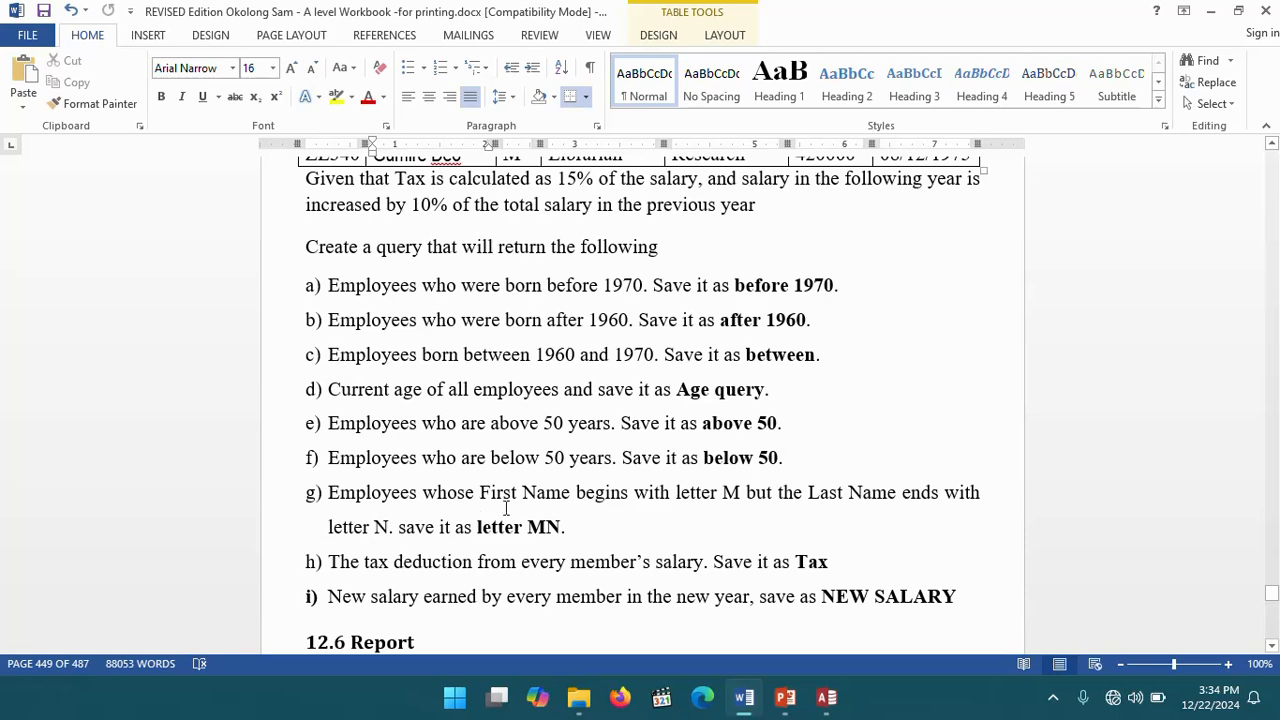
{"action": "scroll", "coordinate": [506, 508], "scroll_direction": "down", "scroll_amount": 2}
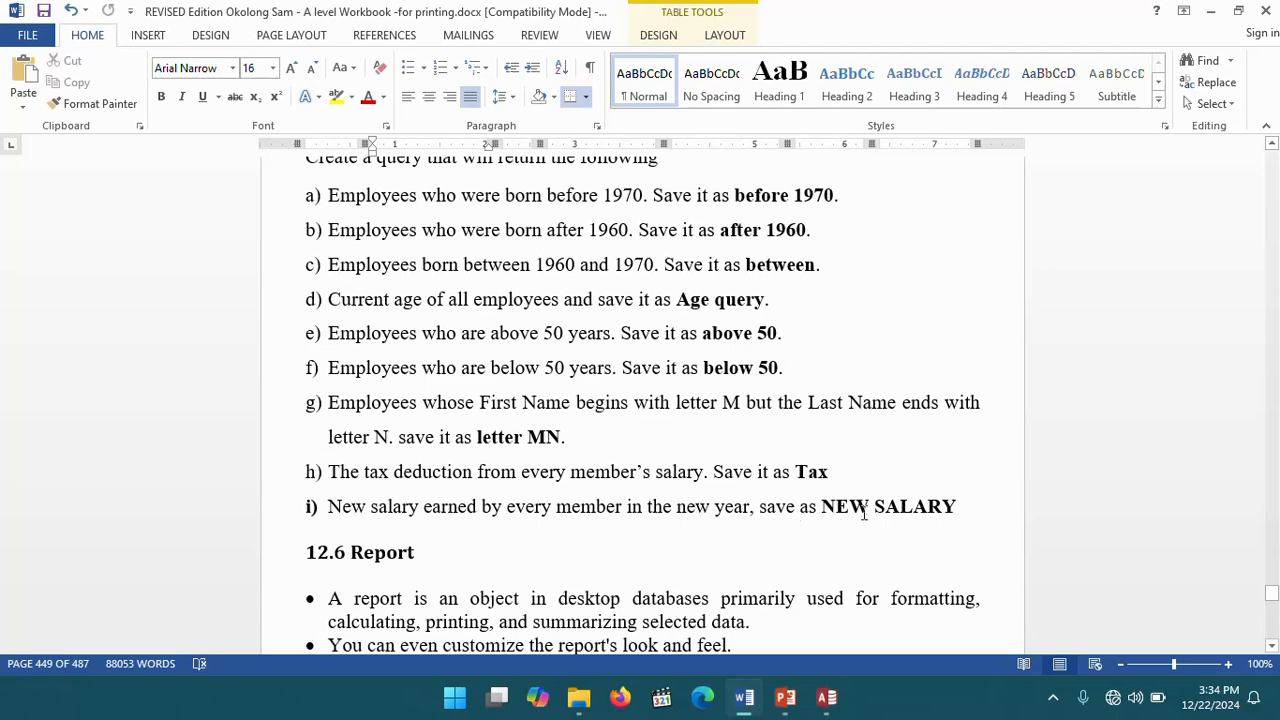
{"action": "scroll", "coordinate": [674, 456], "scroll_direction": "up", "scroll_amount": 5}
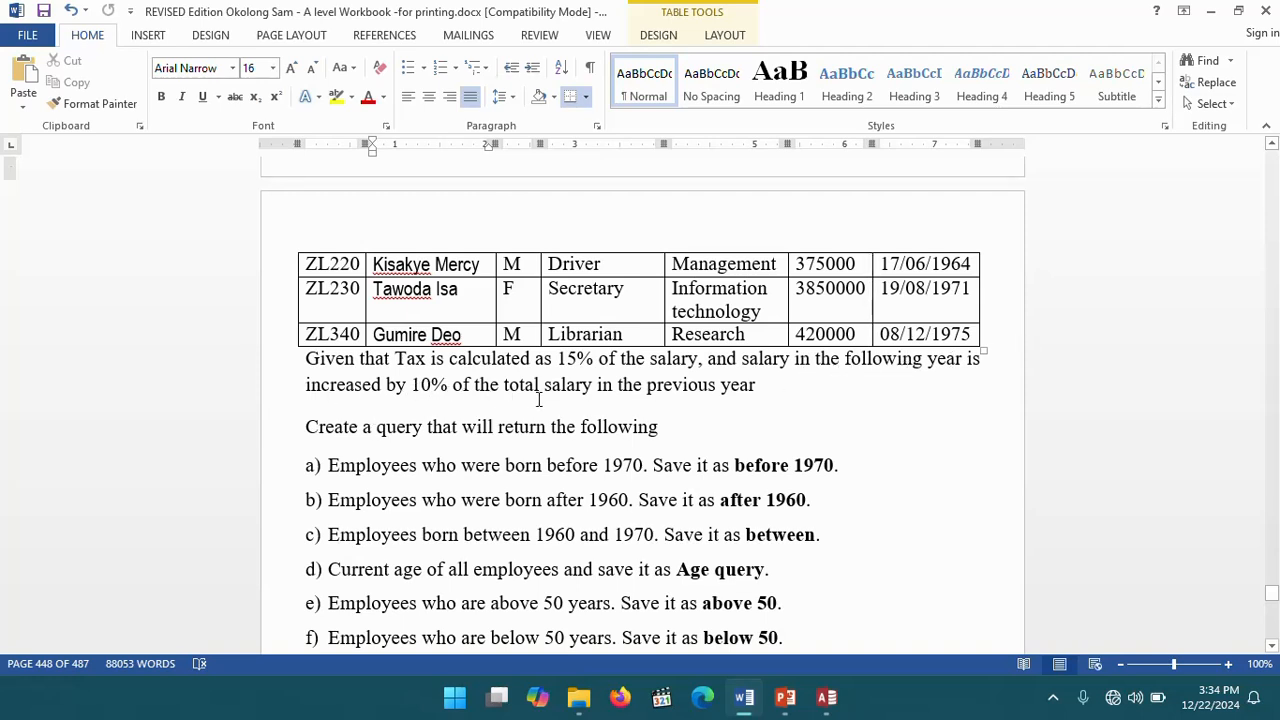
{"action": "left_click", "coordinate": [826, 697]}
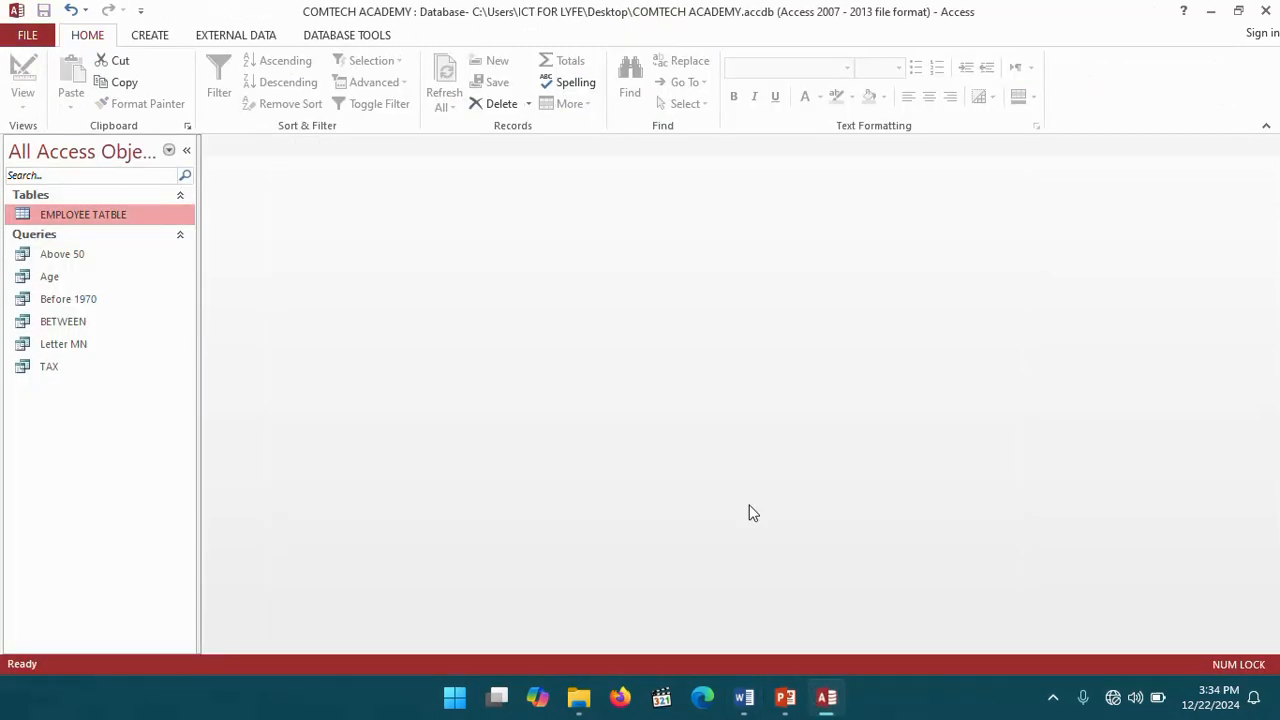
- Start another Simple Query Wizard on EMPLOYEE TATBLE, add all fields, and advance to the title page
{"action": "left_click", "coordinate": [140, 38]}
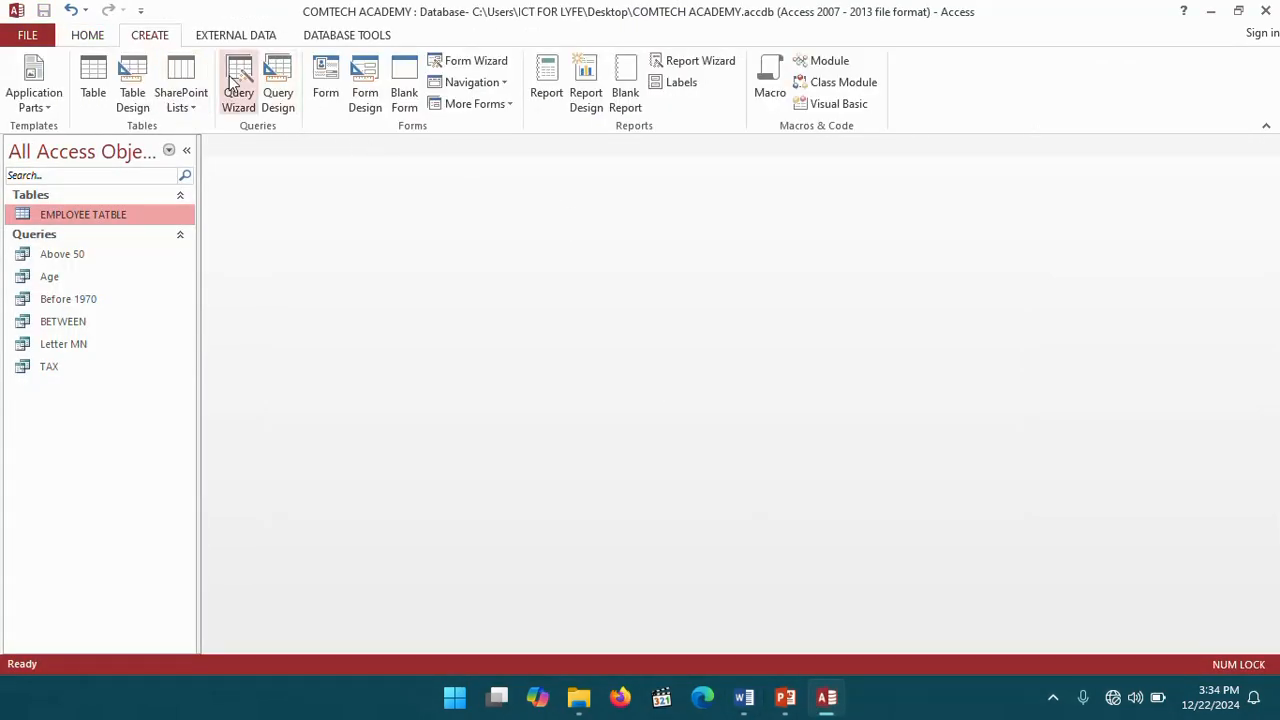
{"action": "left_click", "coordinate": [240, 110]}
{"action": "left_click", "coordinate": [720, 444]}
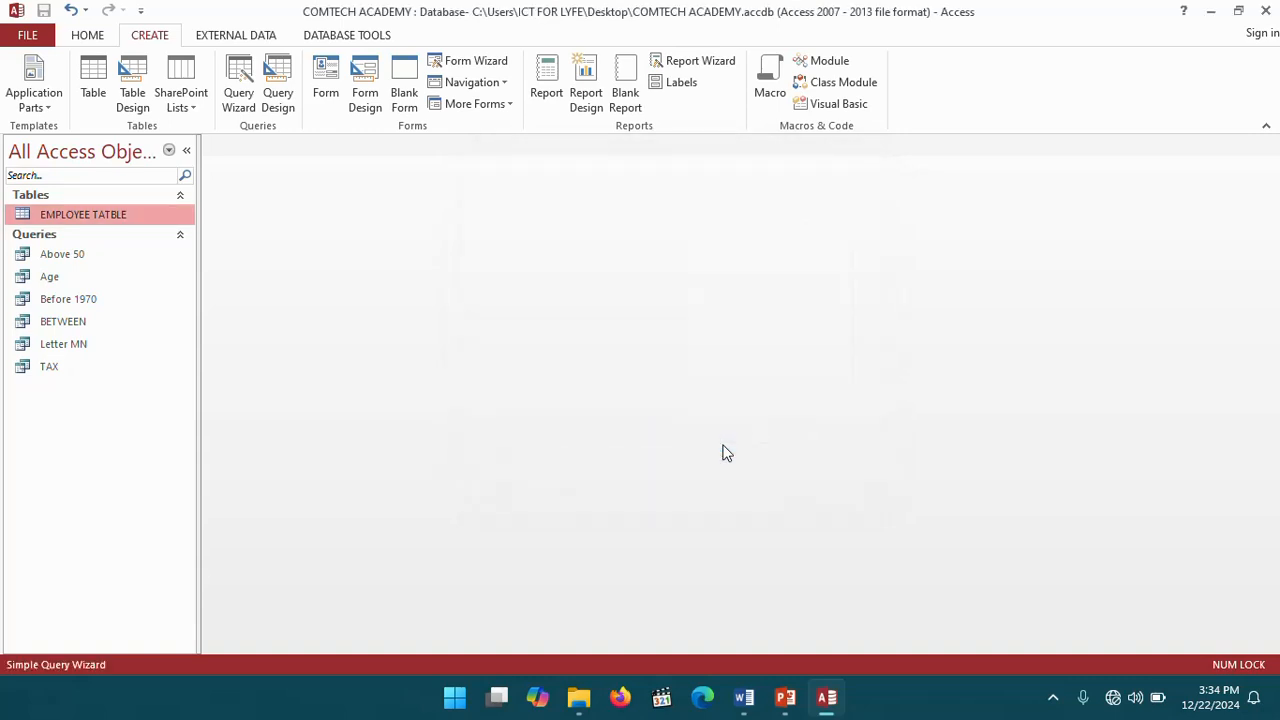
{"action": "left_click", "coordinate": [608, 321]}
{"action": "left_click", "coordinate": [740, 430]}
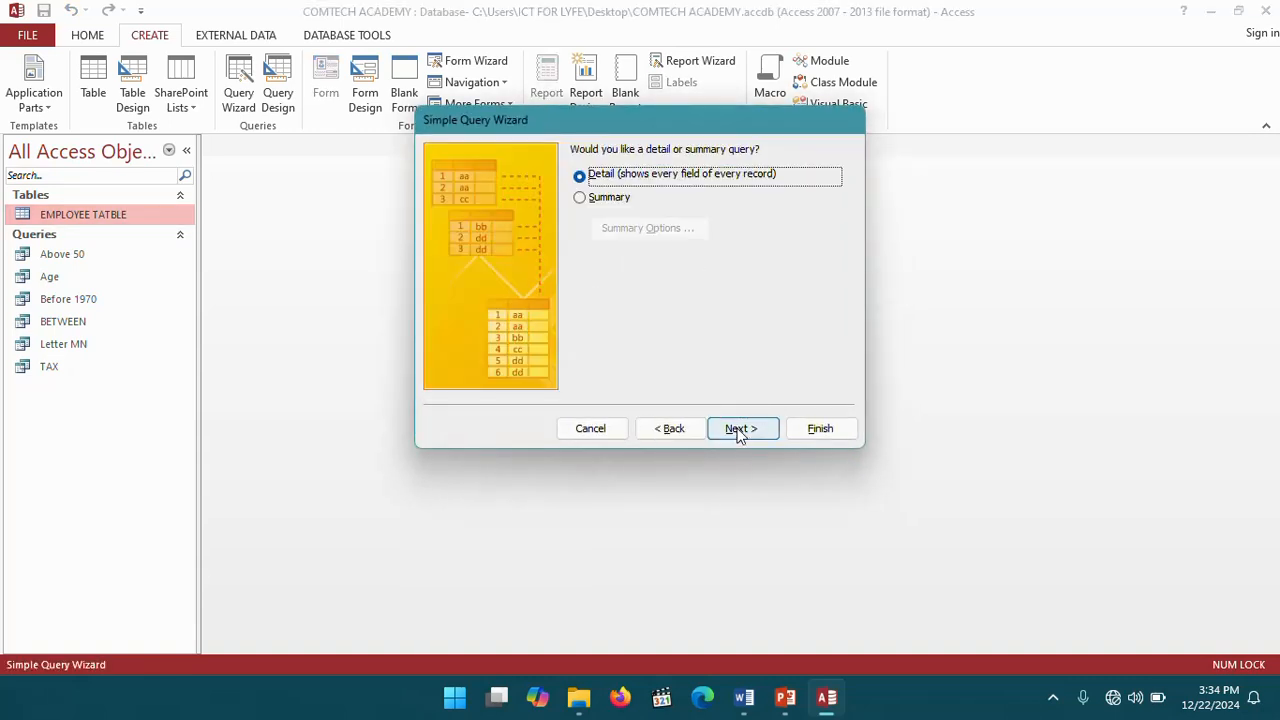
{"action": "left_click", "coordinate": [740, 429]}
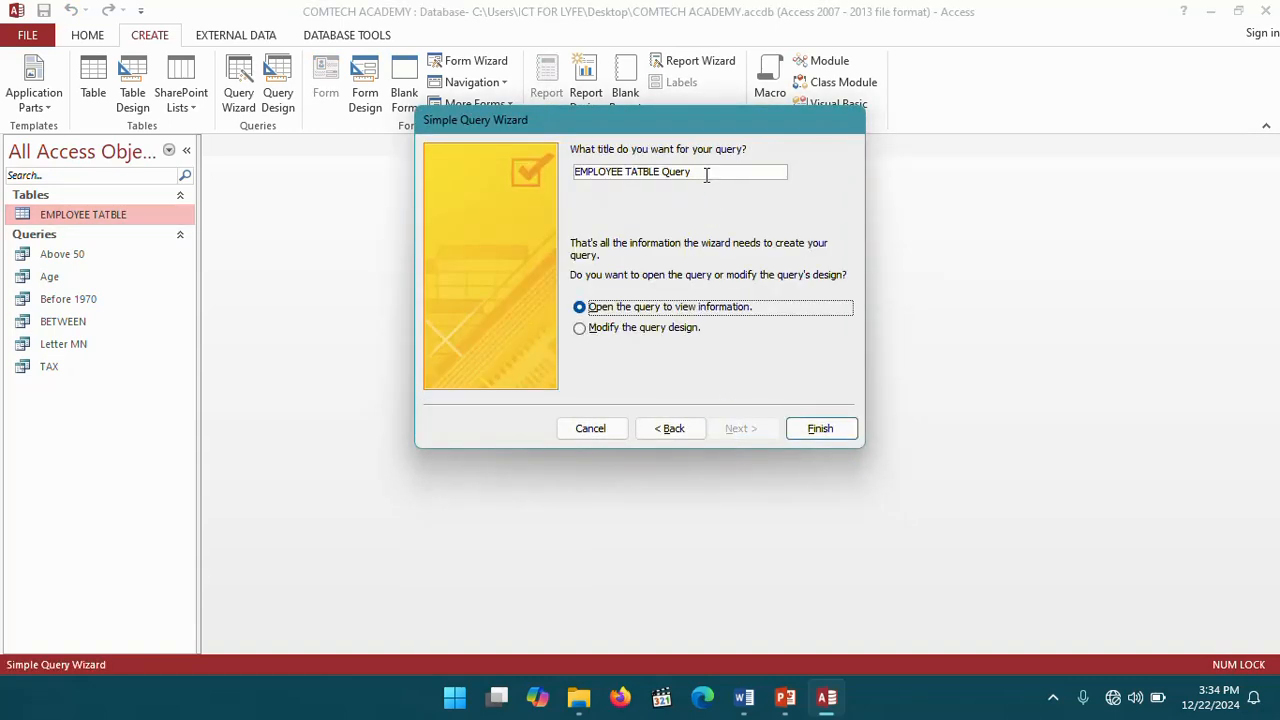
- Title the query NEW SALARY, choose to modify its design, and finish the wizard
{"action": "left_click_drag", "start_coordinate": [706, 174], "coordinate": [549, 177]}
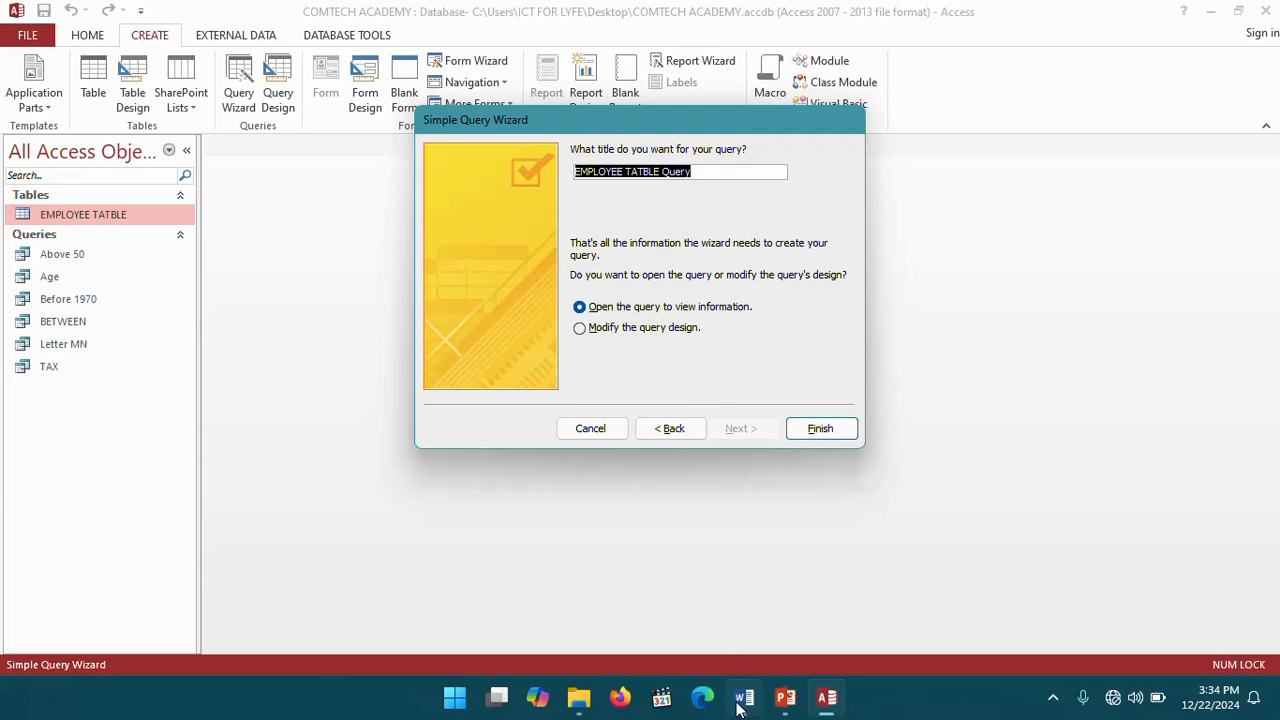
{"action": "mouse_move", "coordinate": [738, 704]}
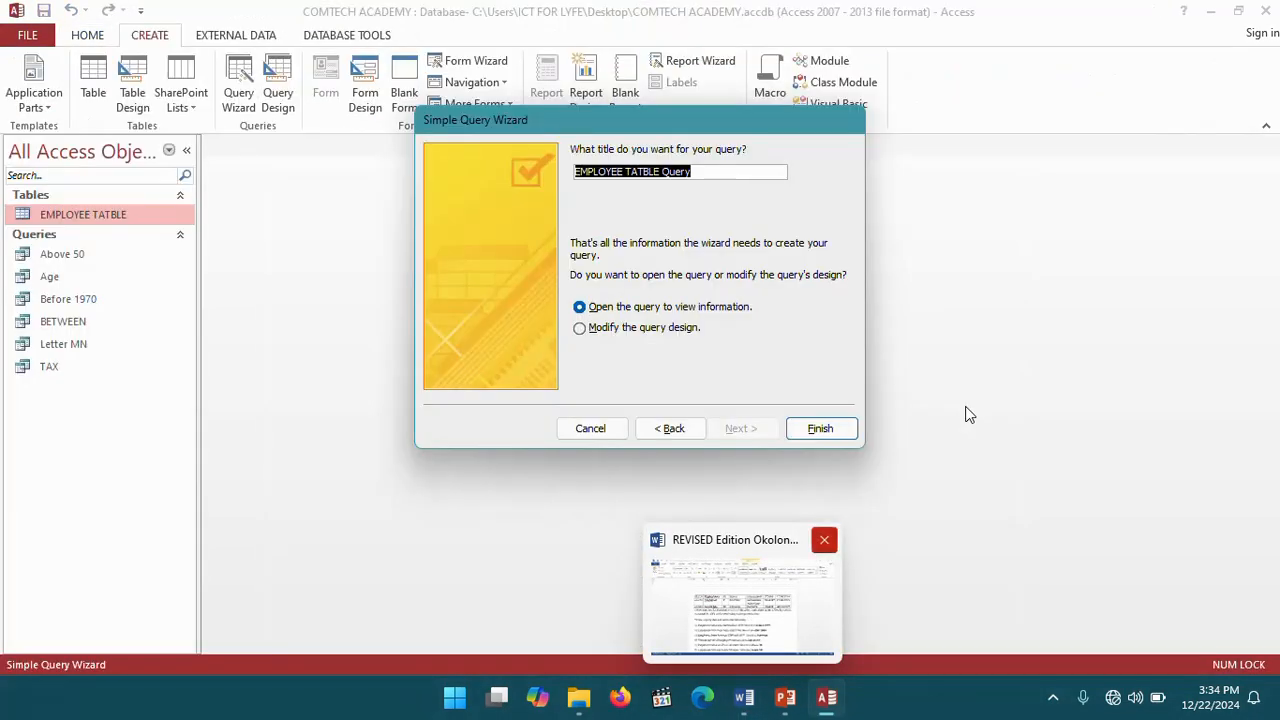
{"action": "type", "text": "NEW SALARY"}
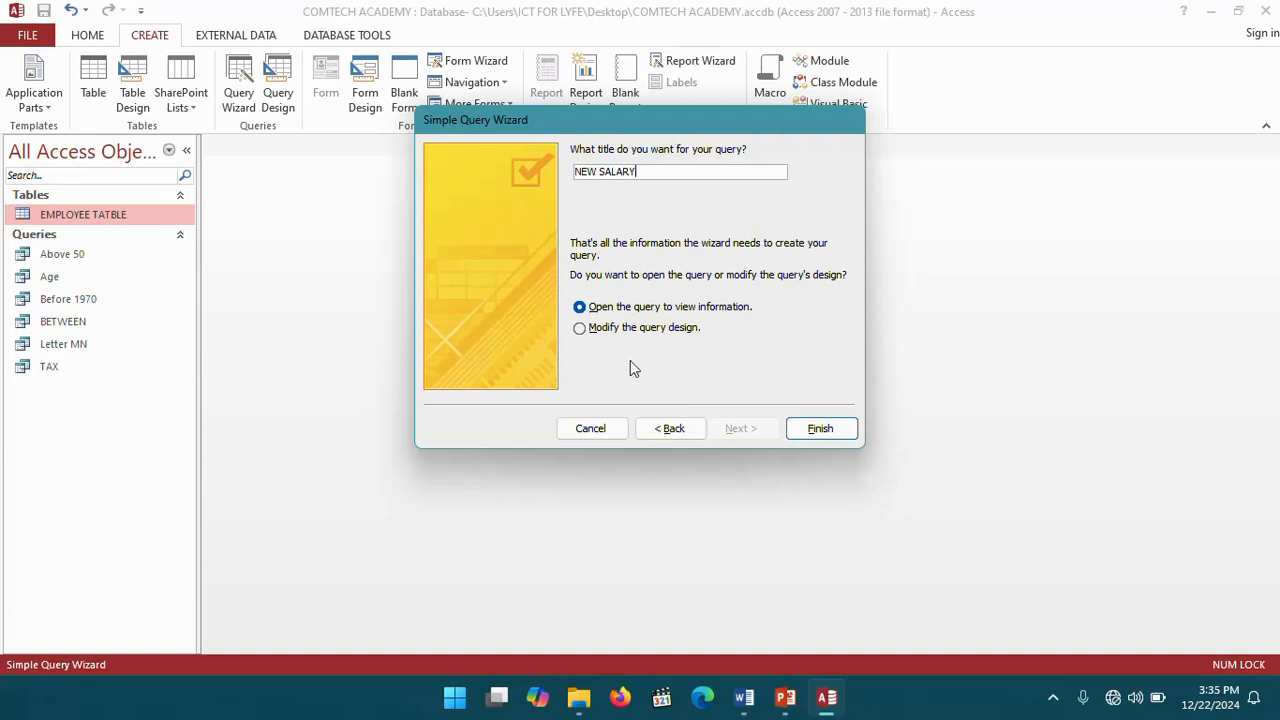
{"action": "left_click", "coordinate": [600, 328]}
{"action": "left_click", "coordinate": [820, 430]}
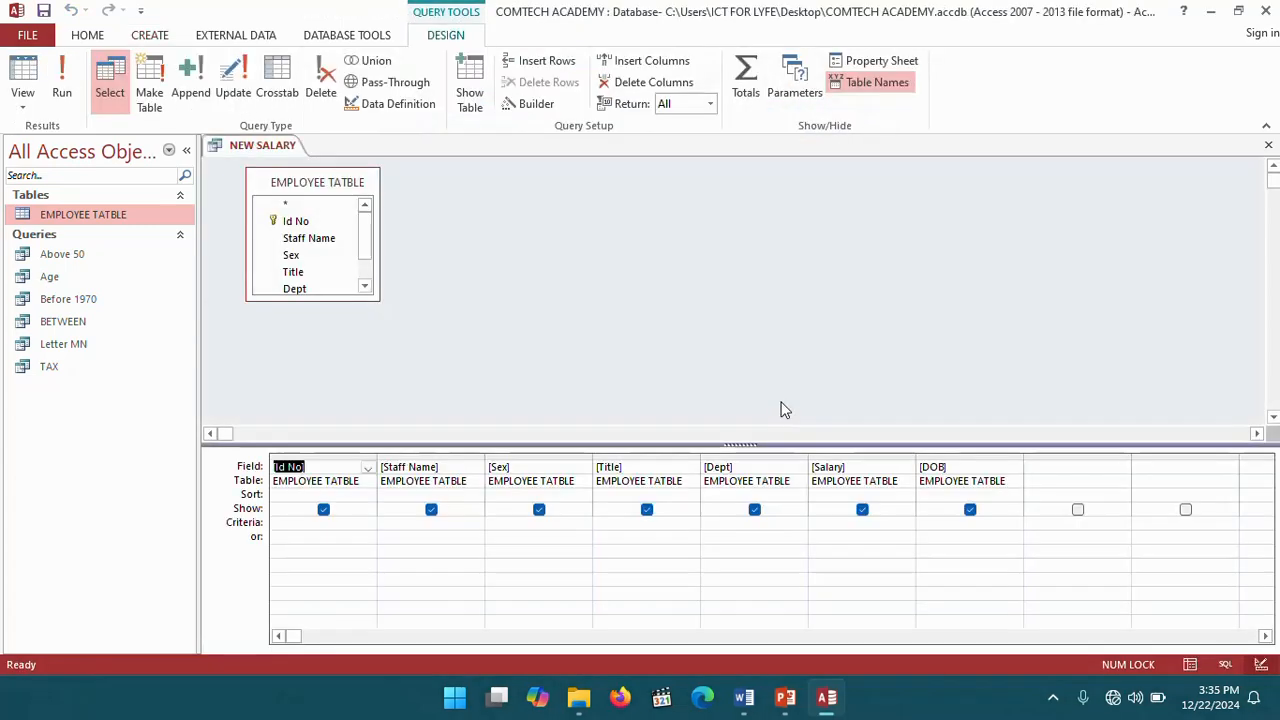
- Open the zoom box for the first empty field column and begin a calculated field labelled NEW SALARY:
{"action": "right_click", "coordinate": [1038, 467]}
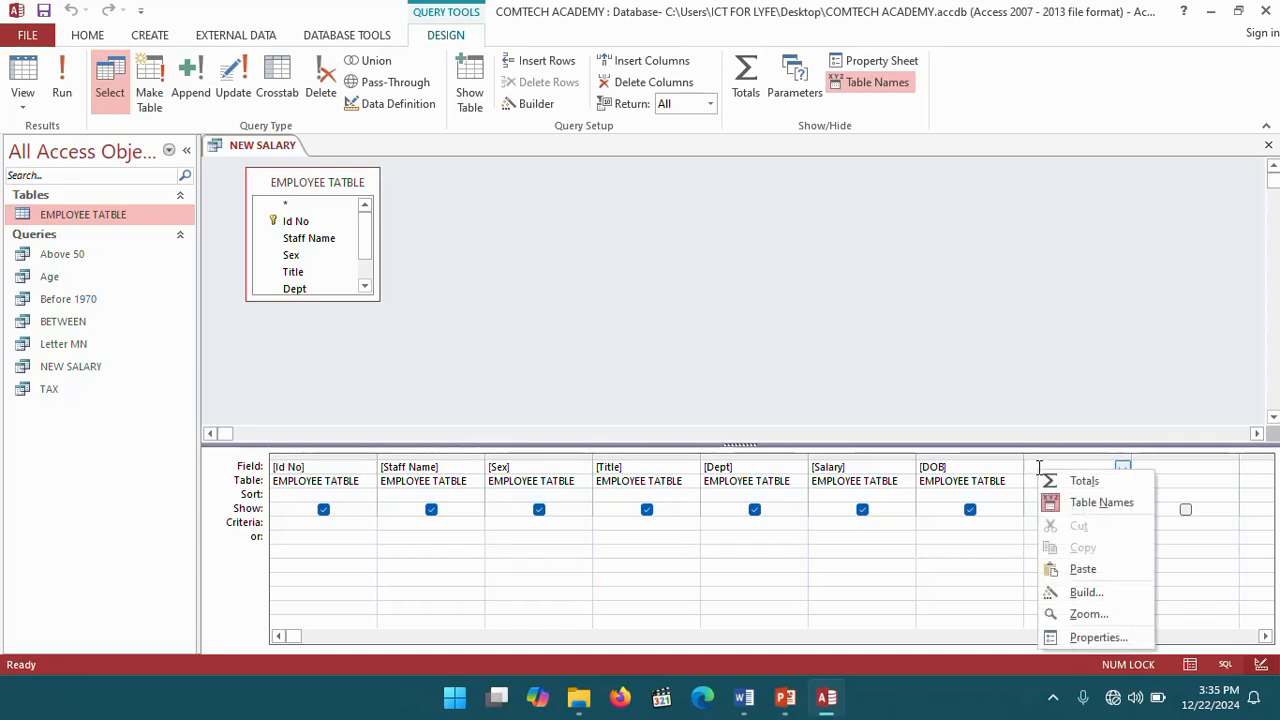
{"action": "left_click", "coordinate": [1092, 614]}
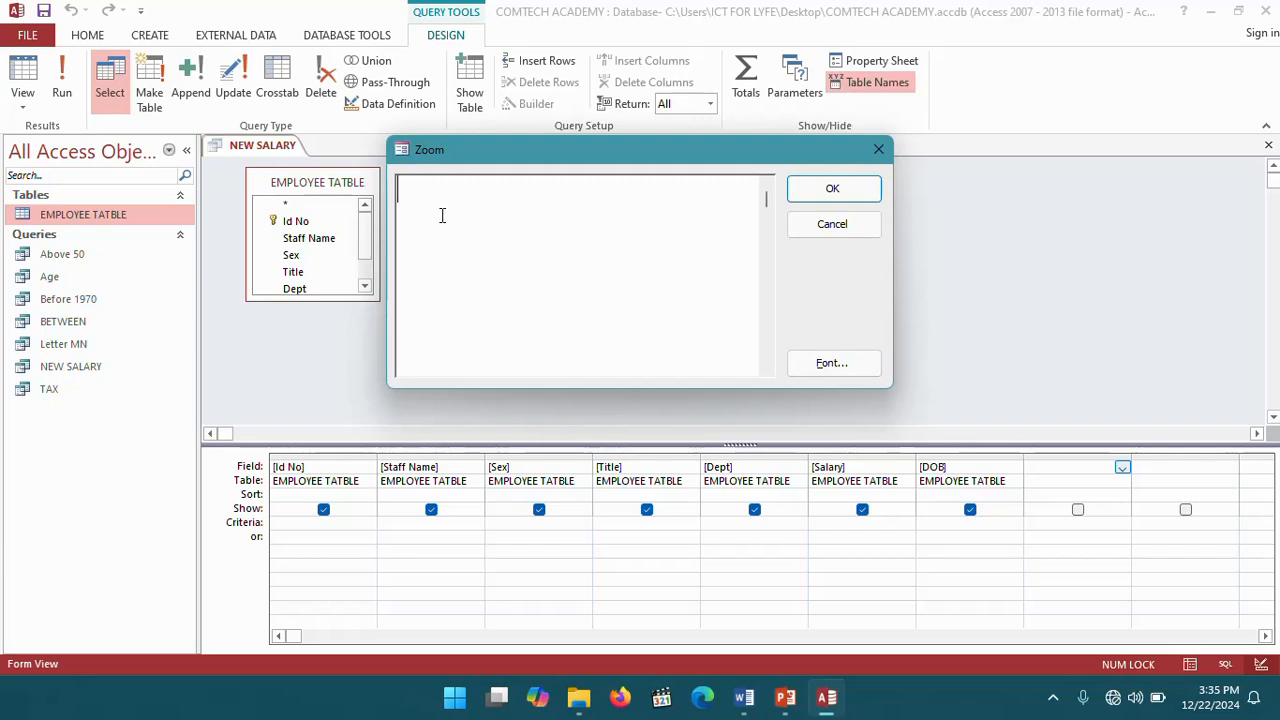
{"action": "type", "text": "NEW"}
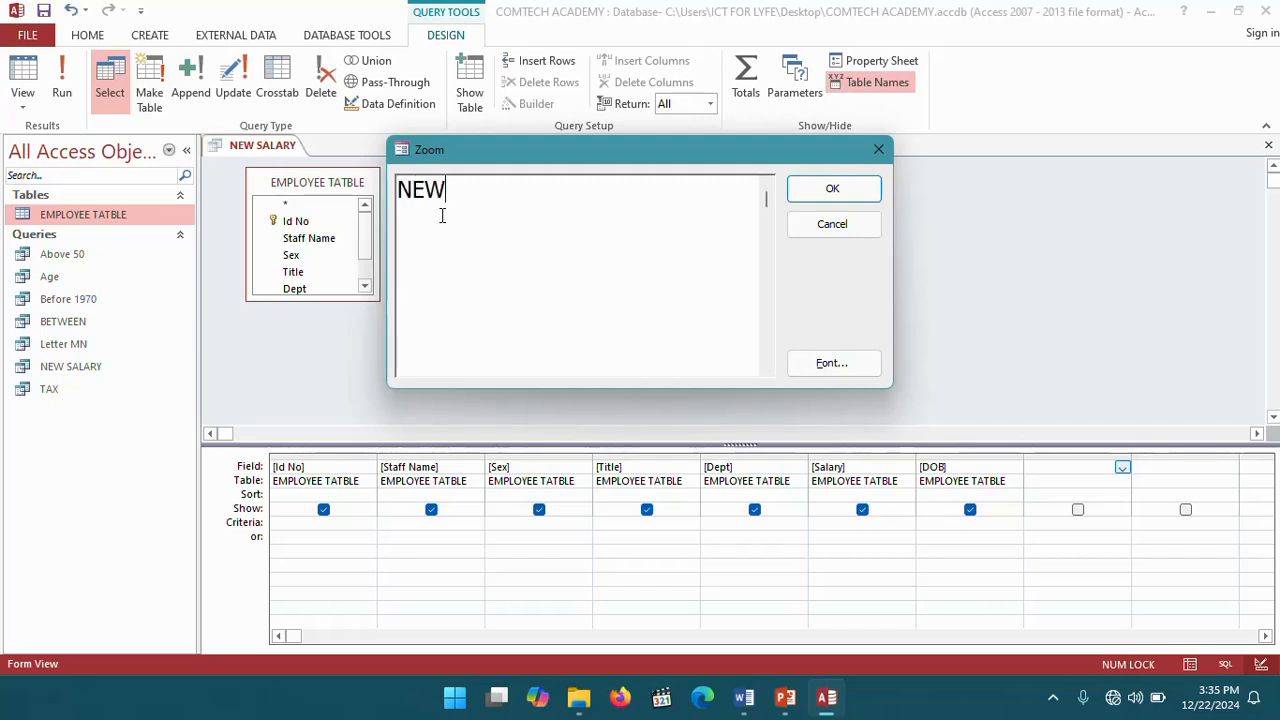
{"action": "type", "text": " SALA"}
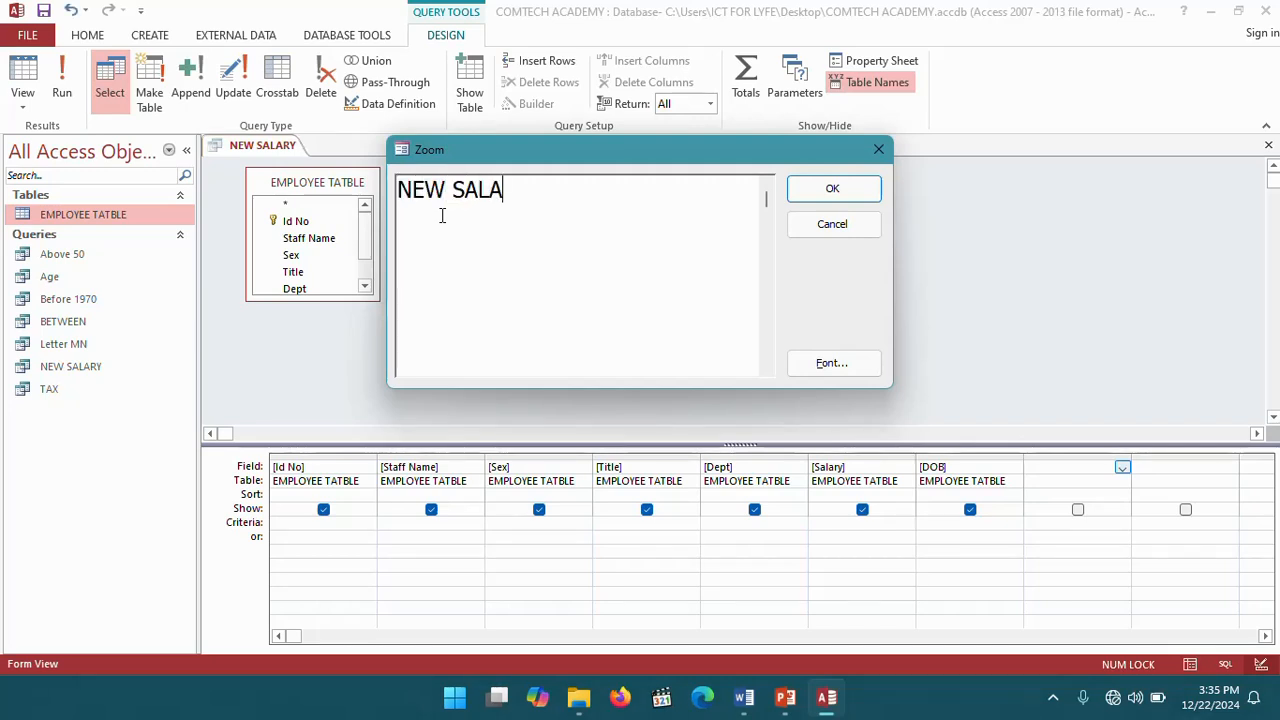
{"action": "type", "text": "RY:"}
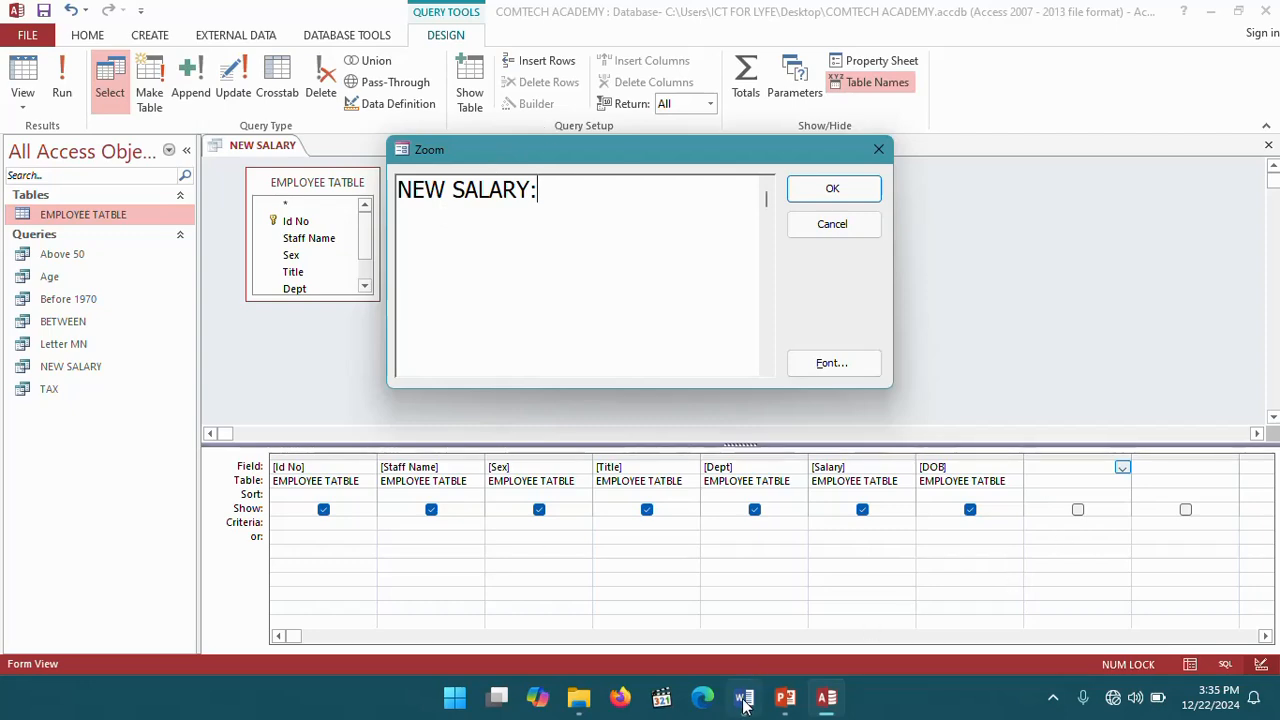
- Switch to the Word workbook to reread the NEW SALARY task, then return to Access
{"action": "mouse_move", "coordinate": [744, 705]}
{"action": "mouse_move", "coordinate": [743, 614]}
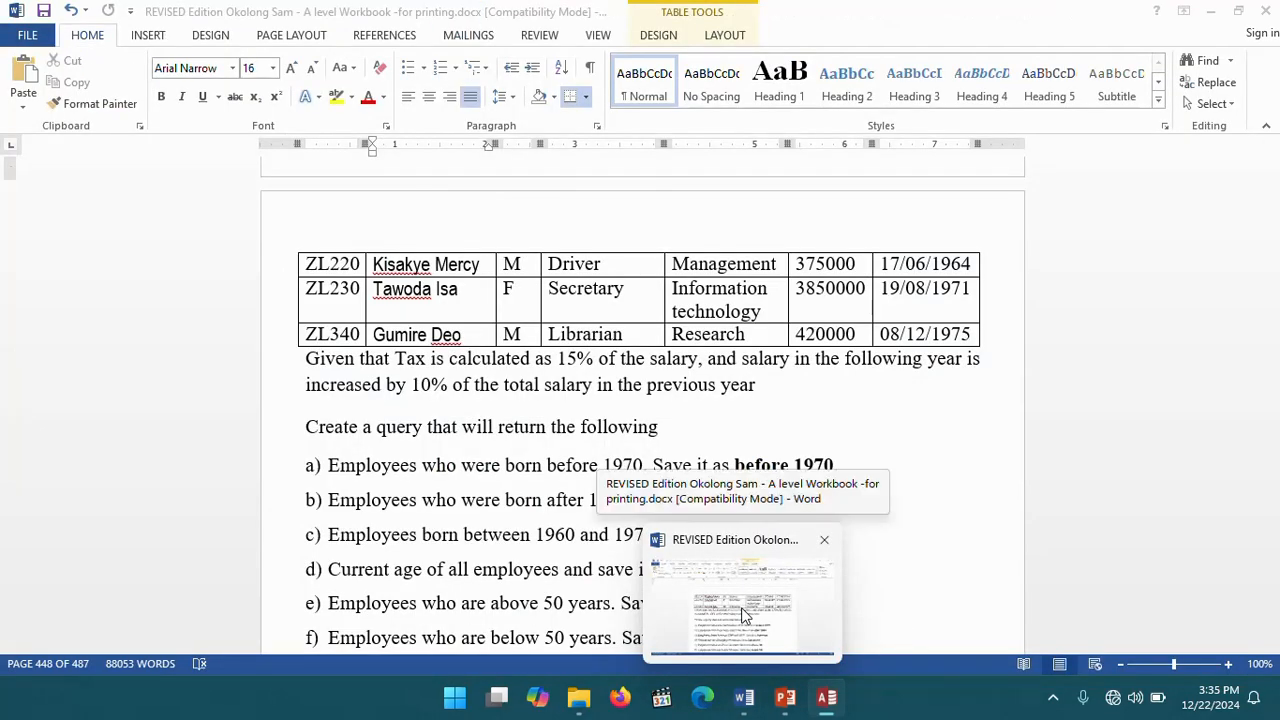
{"action": "left_click", "coordinate": [743, 614]}
{"action": "scroll", "coordinate": [601, 473], "scroll_direction": "down", "scroll_amount": 4}
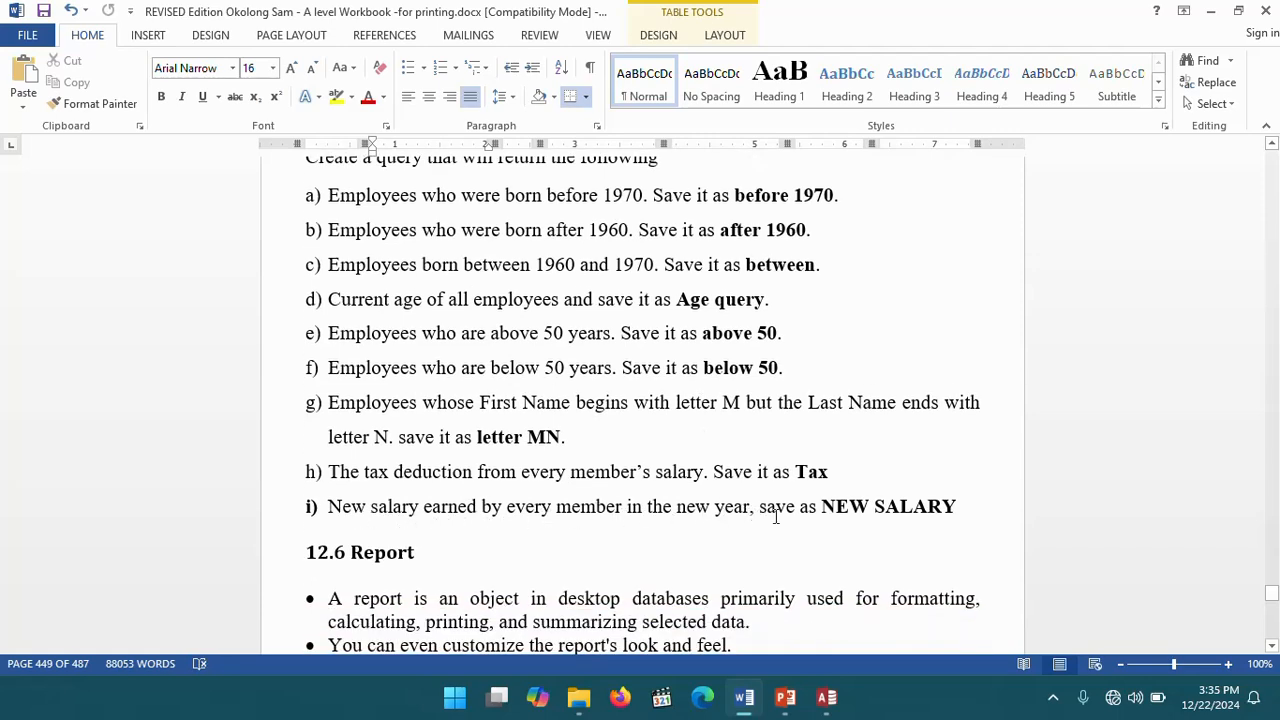
{"action": "scroll", "coordinate": [603, 495], "scroll_direction": "up", "scroll_amount": 4}
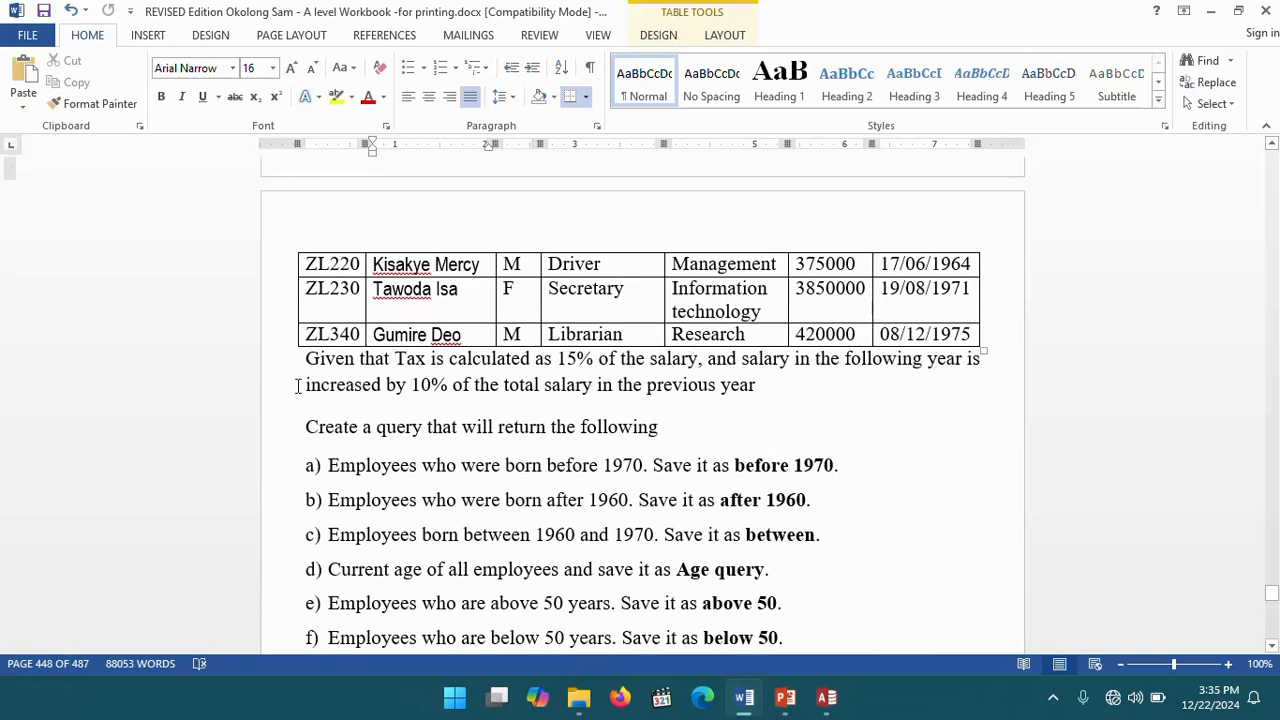
{"action": "left_click", "coordinate": [826, 697]}
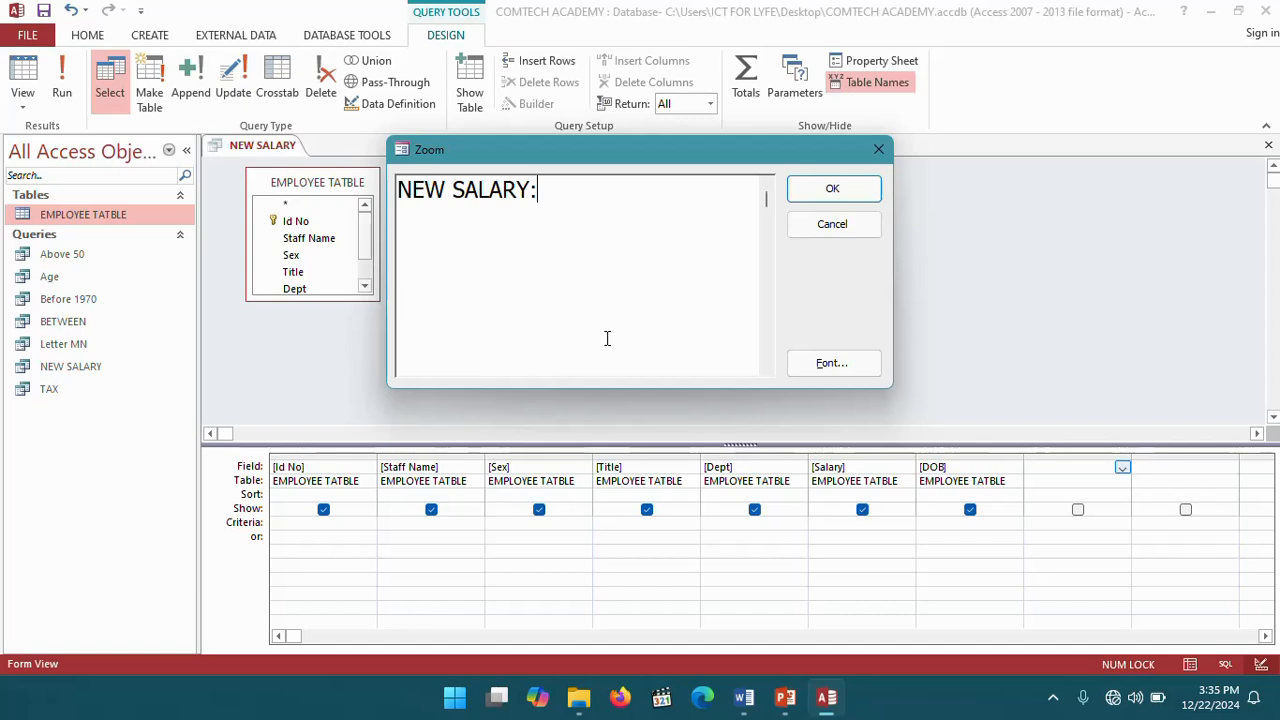
- Complete the expression as NEW SALARY:110/100*[Salary], confirm it, and run the query
{"action": "type", "text": "110"}
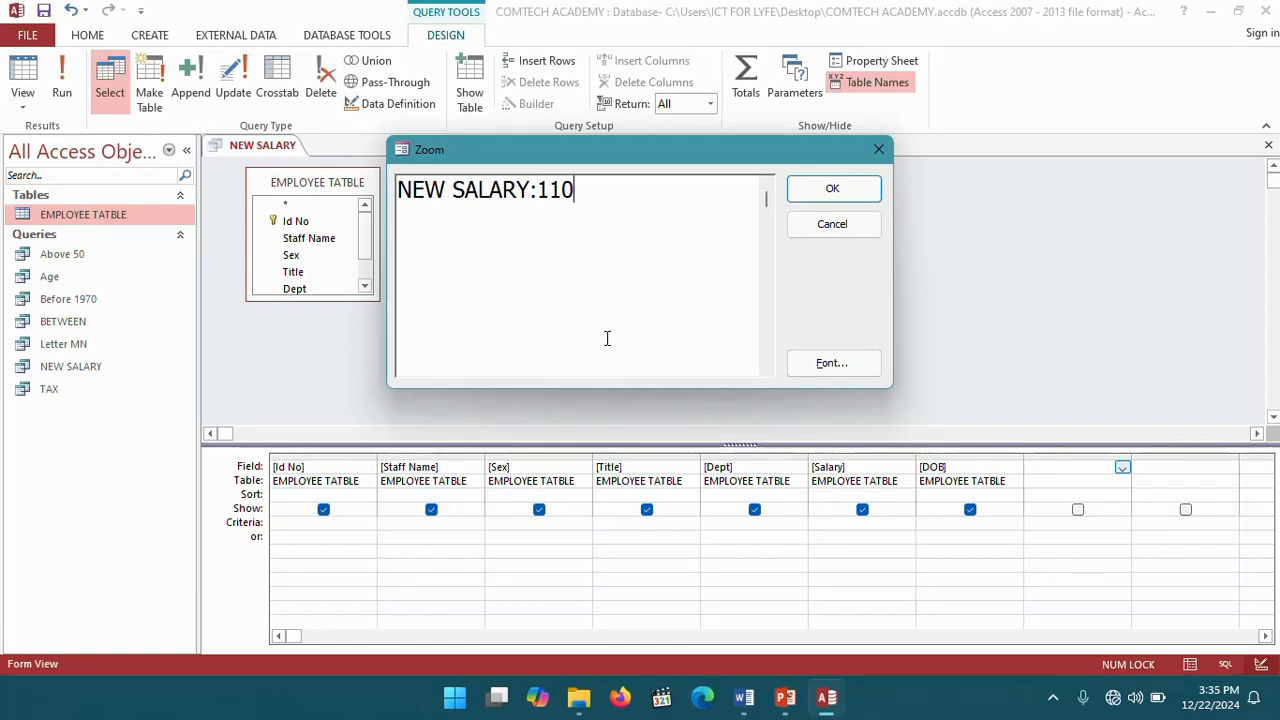
{"action": "type", "text": "/100"}
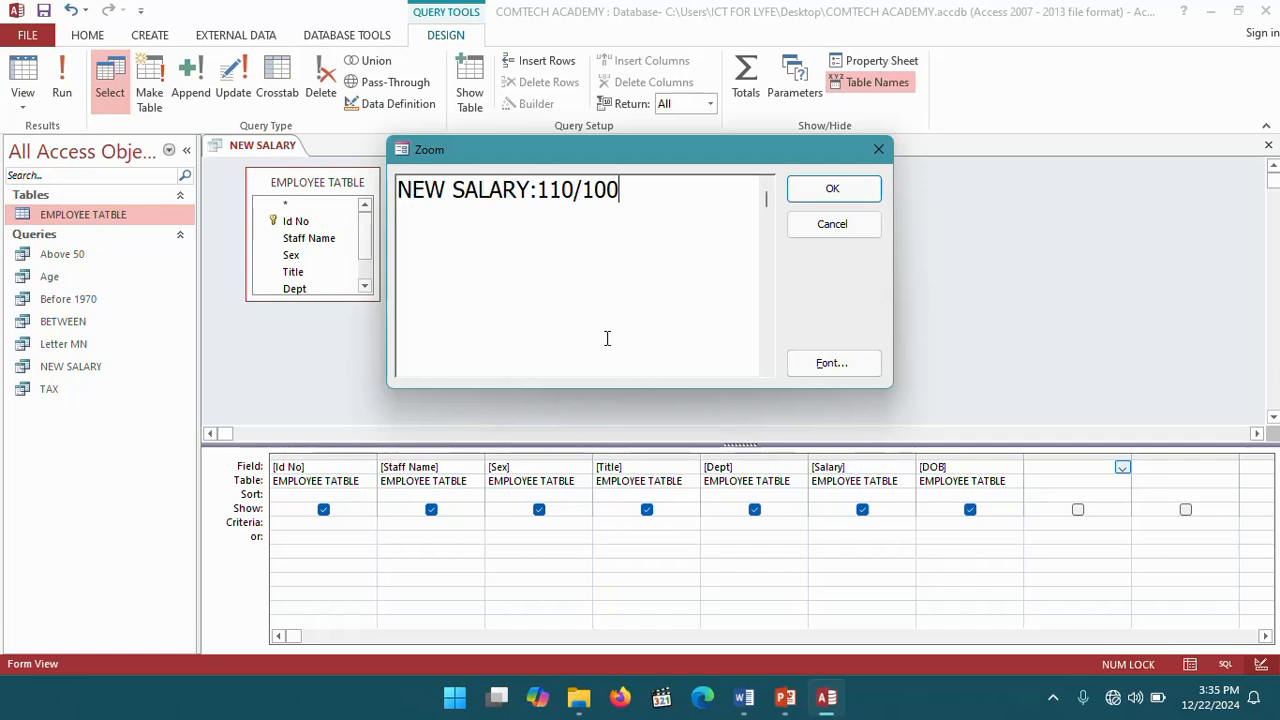
{"action": "type", "text": "*[Salary"}
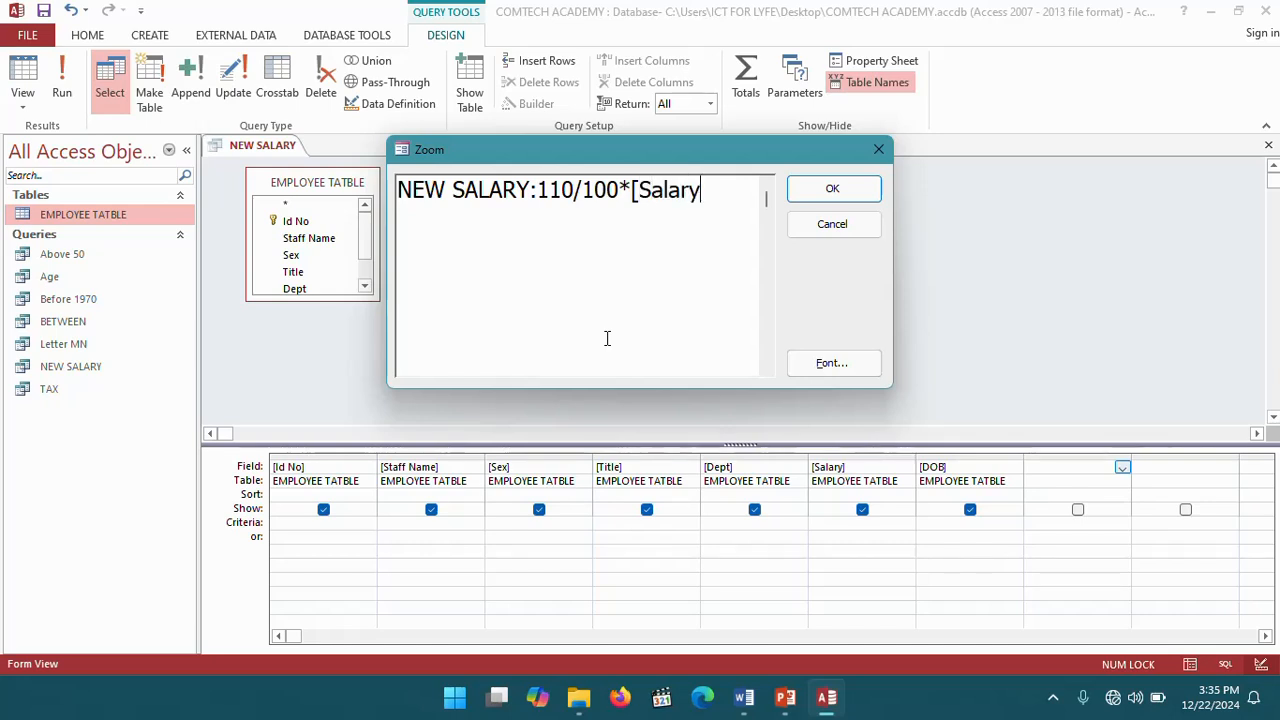
{"action": "type", "text": "]"}
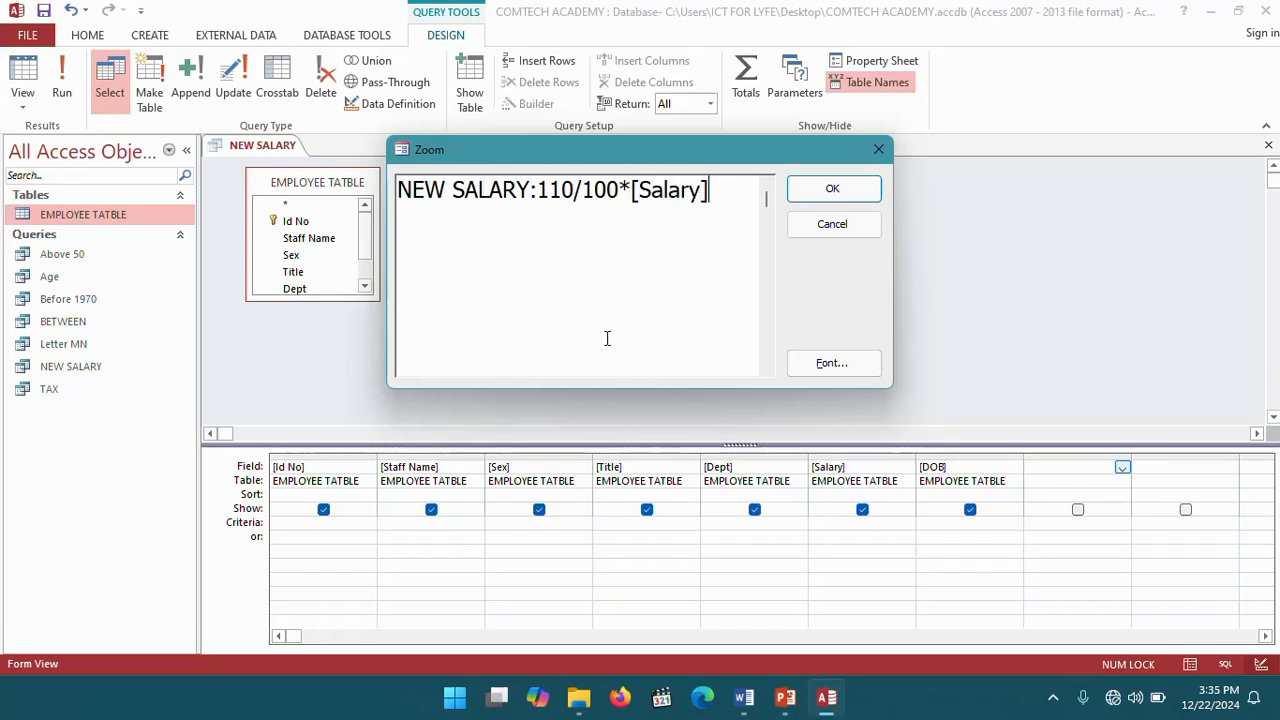
{"action": "left_click", "coordinate": [858, 200]}
{"action": "left_click", "coordinate": [66, 78]}
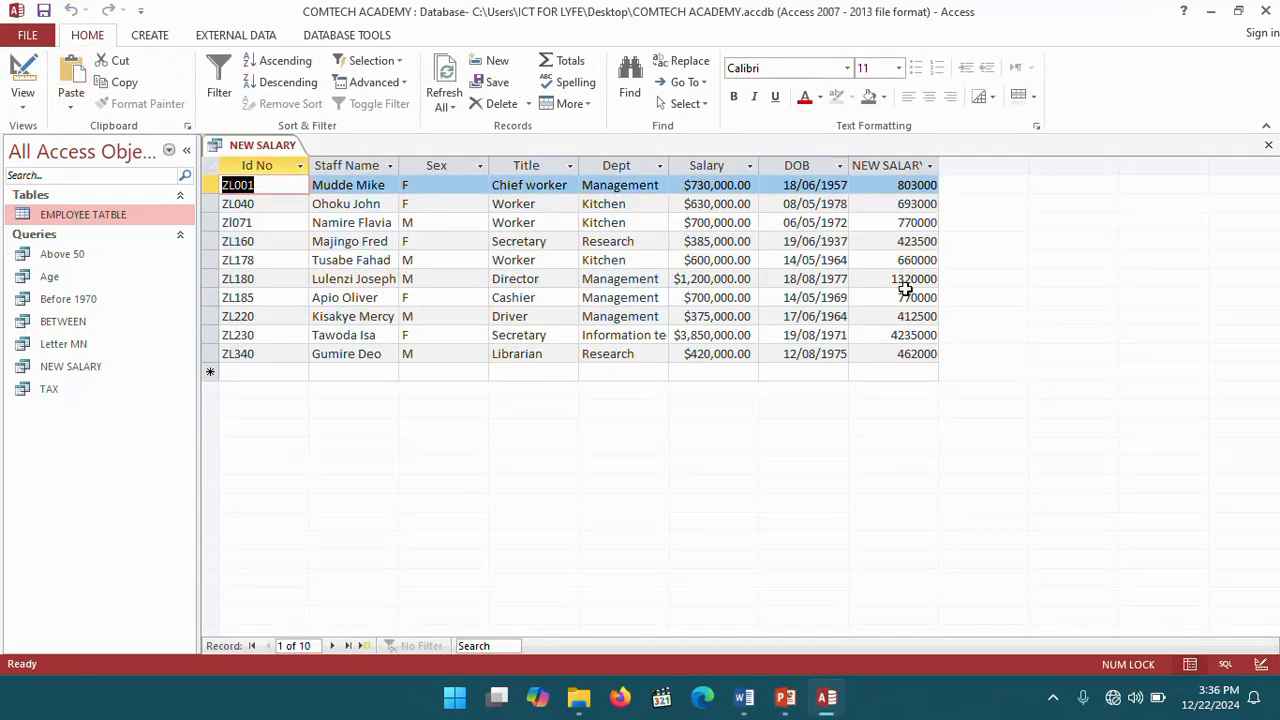
- Close the NEW SALARY query tab
{"action": "right_click", "coordinate": [271, 141]}
{"action": "left_click", "coordinate": [277, 151]}
{"action": "right_click", "coordinate": [265, 147]}
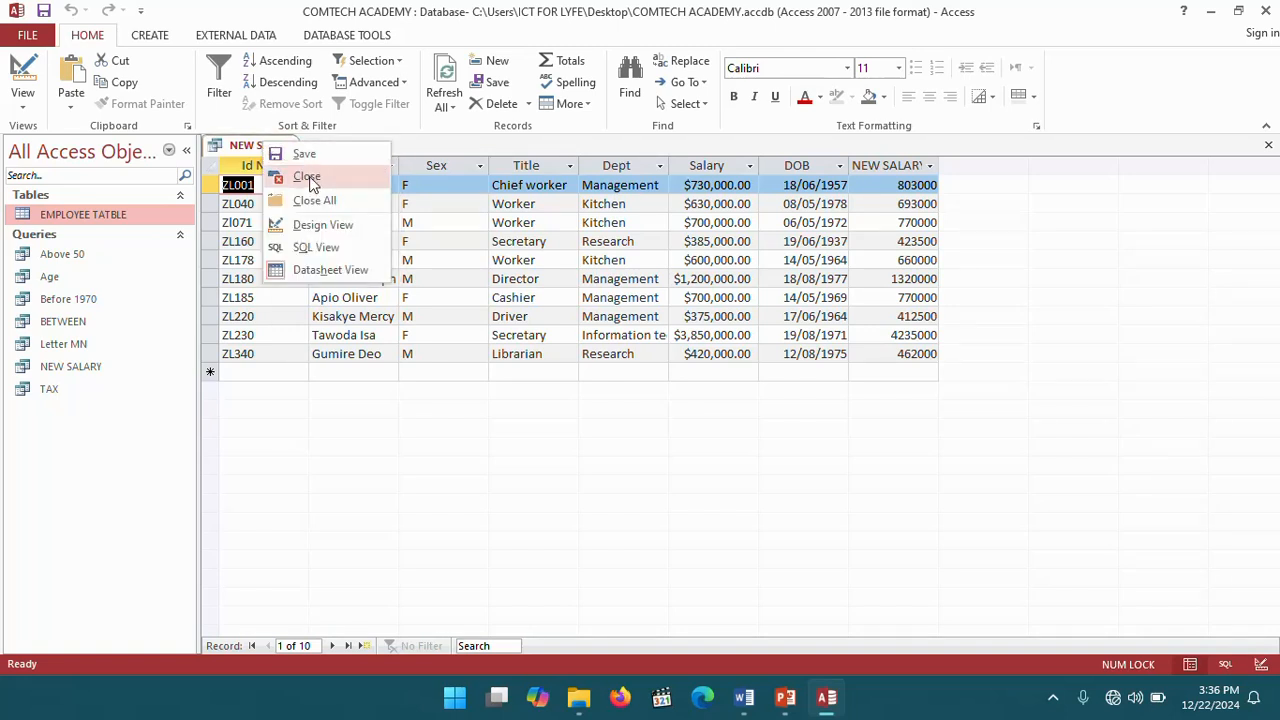
{"action": "left_click", "coordinate": [307, 178]}
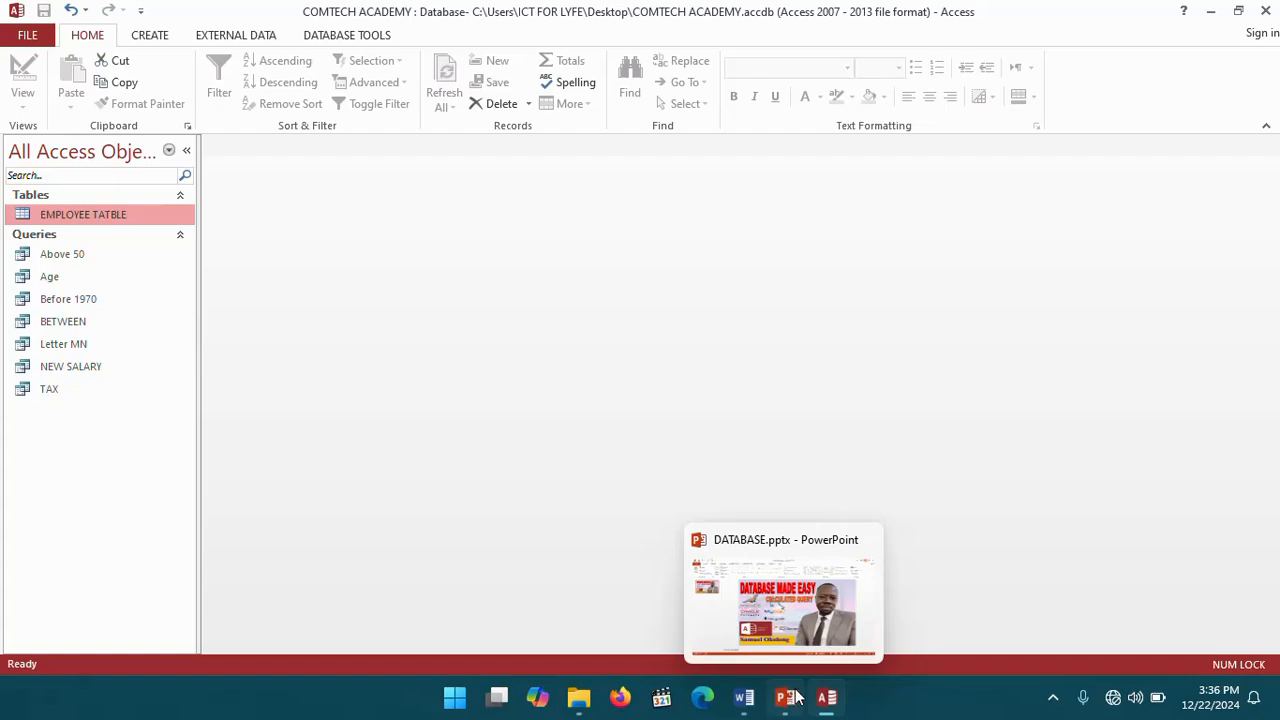
- Review the query task list in the Word workbook, then switch to the DATABASE presentation in PowerPoint
{"action": "left_click", "coordinate": [744, 700]}
{"action": "scroll", "coordinate": [623, 366], "scroll_direction": "down", "scroll_amount": 5}
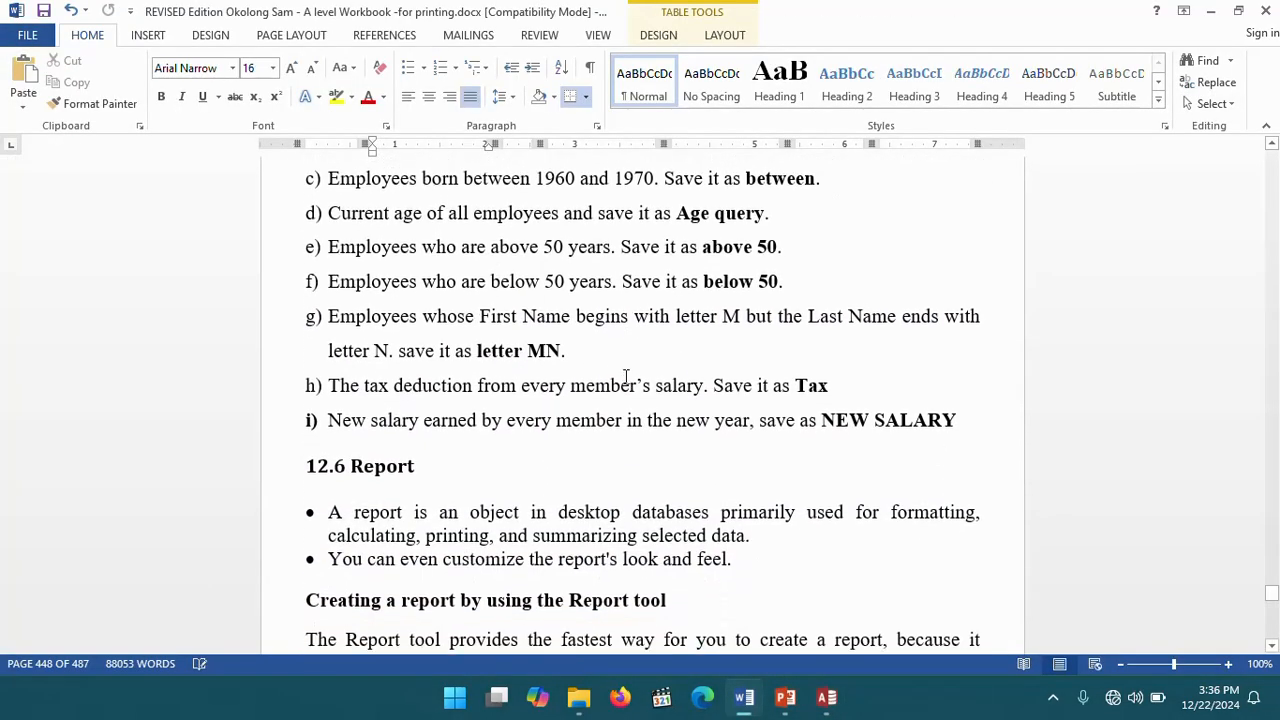
{"action": "scroll", "coordinate": [626, 376], "scroll_direction": "up", "scroll_amount": 10}
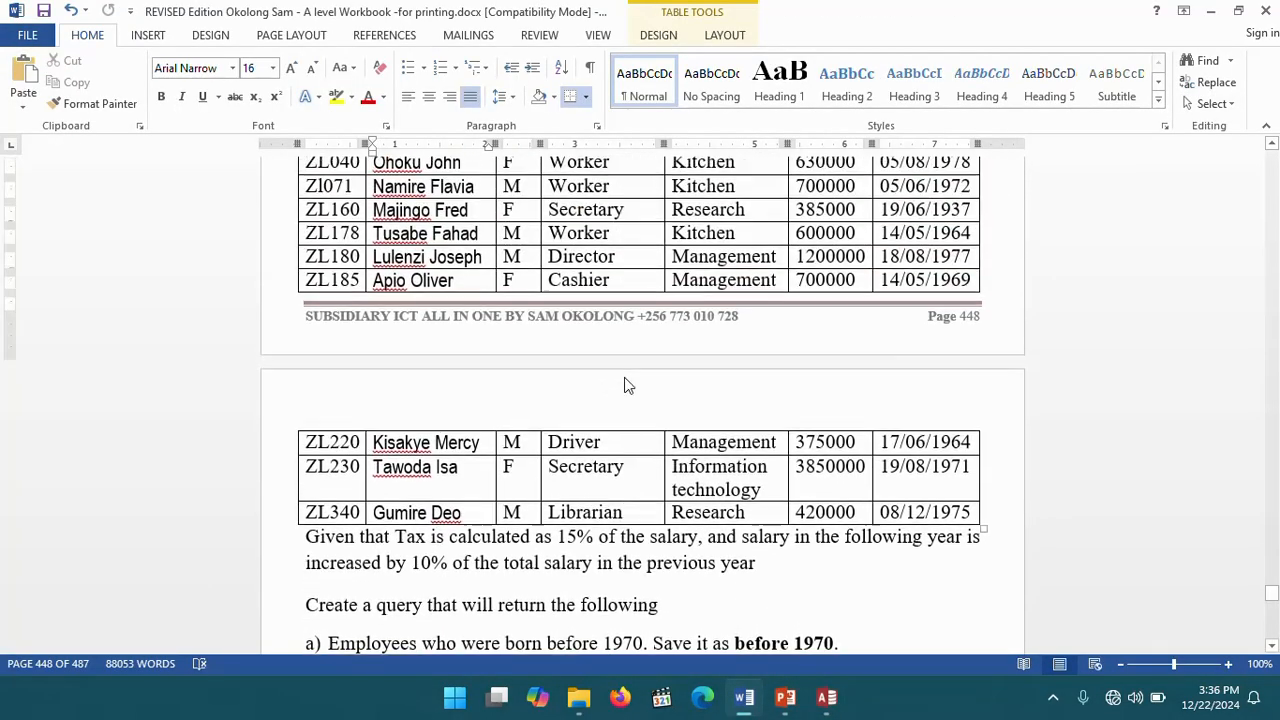
{"action": "scroll", "coordinate": [623, 372], "scroll_direction": "up", "scroll_amount": 2}
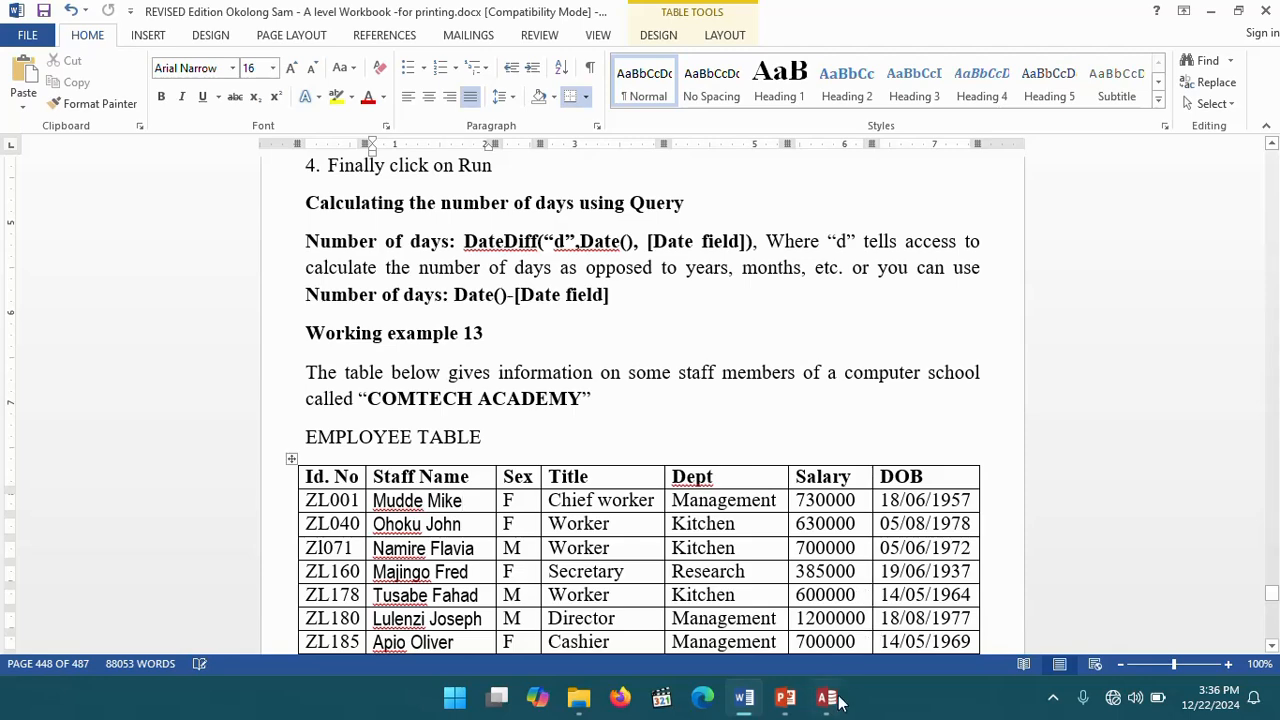
{"action": "left_click", "coordinate": [786, 700]}
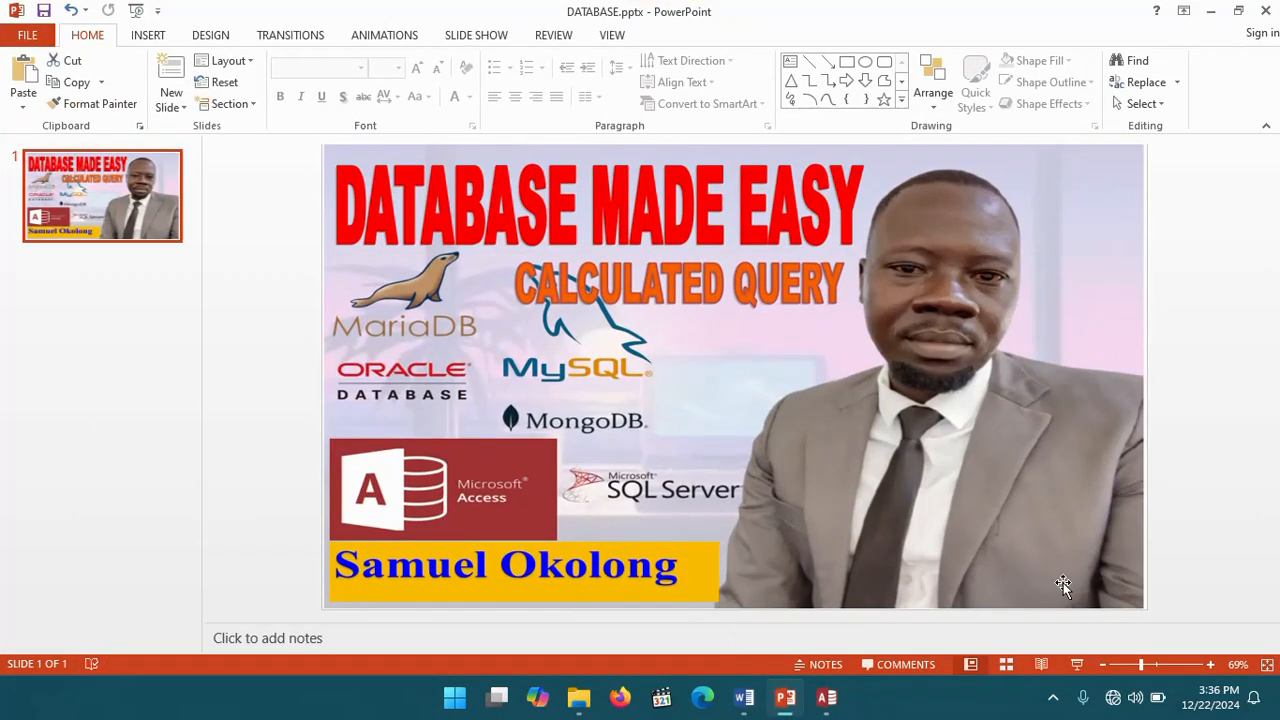